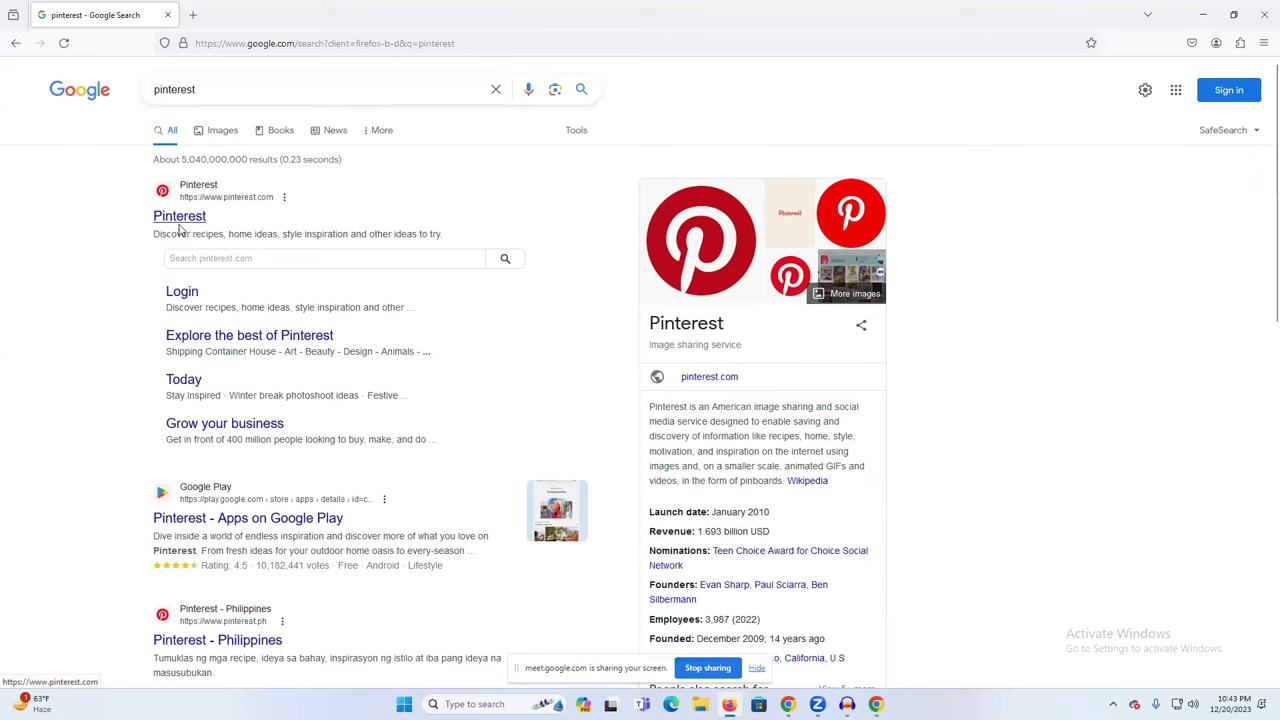
# Open the Pinterest website from the search results and continue past the account welcome screen
pyautogui.click(182, 218)
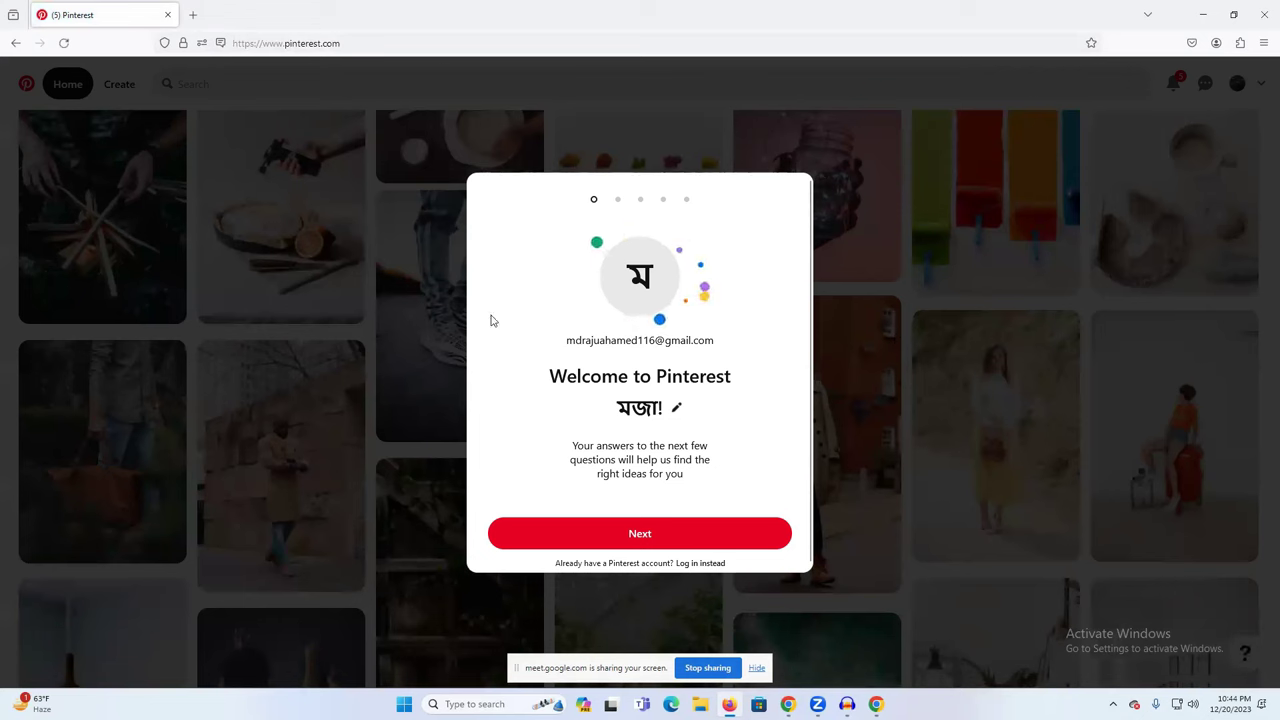
pyautogui.click(602, 537)
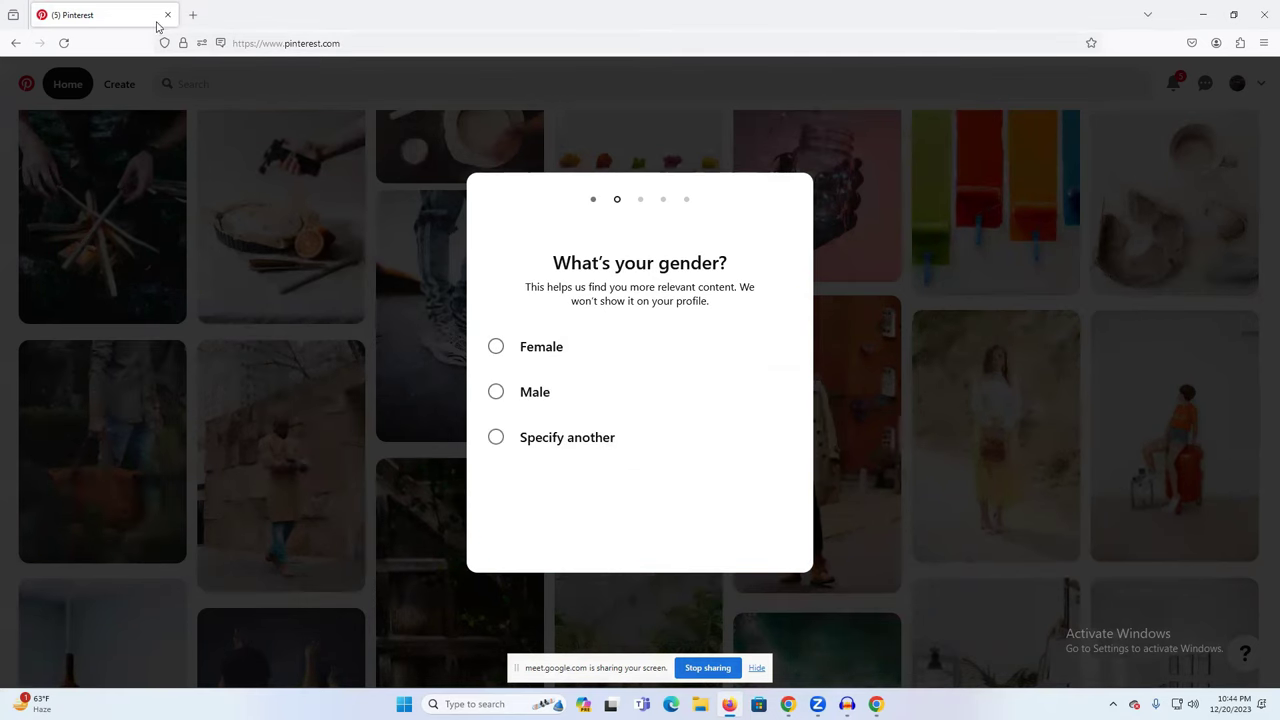
pyautogui.click(16, 43)
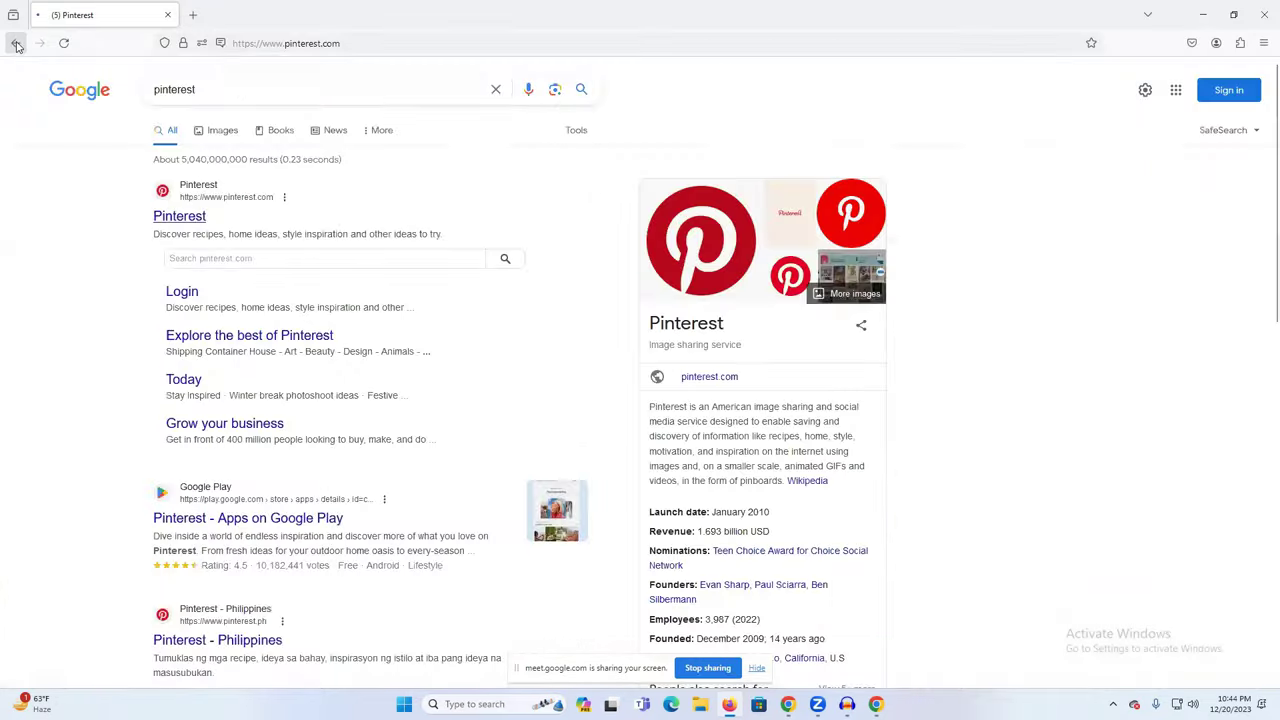
pyautogui.click(16, 43)
pyautogui.click(40, 43)
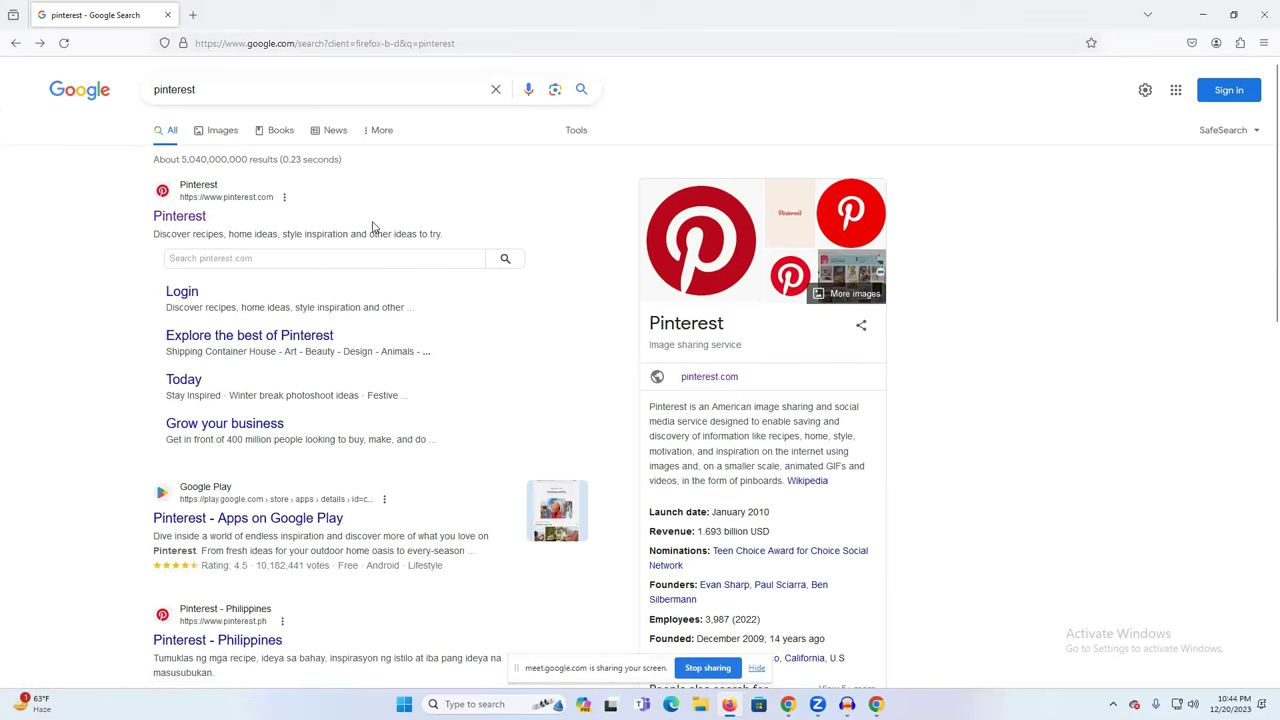
pyautogui.click(185, 226)
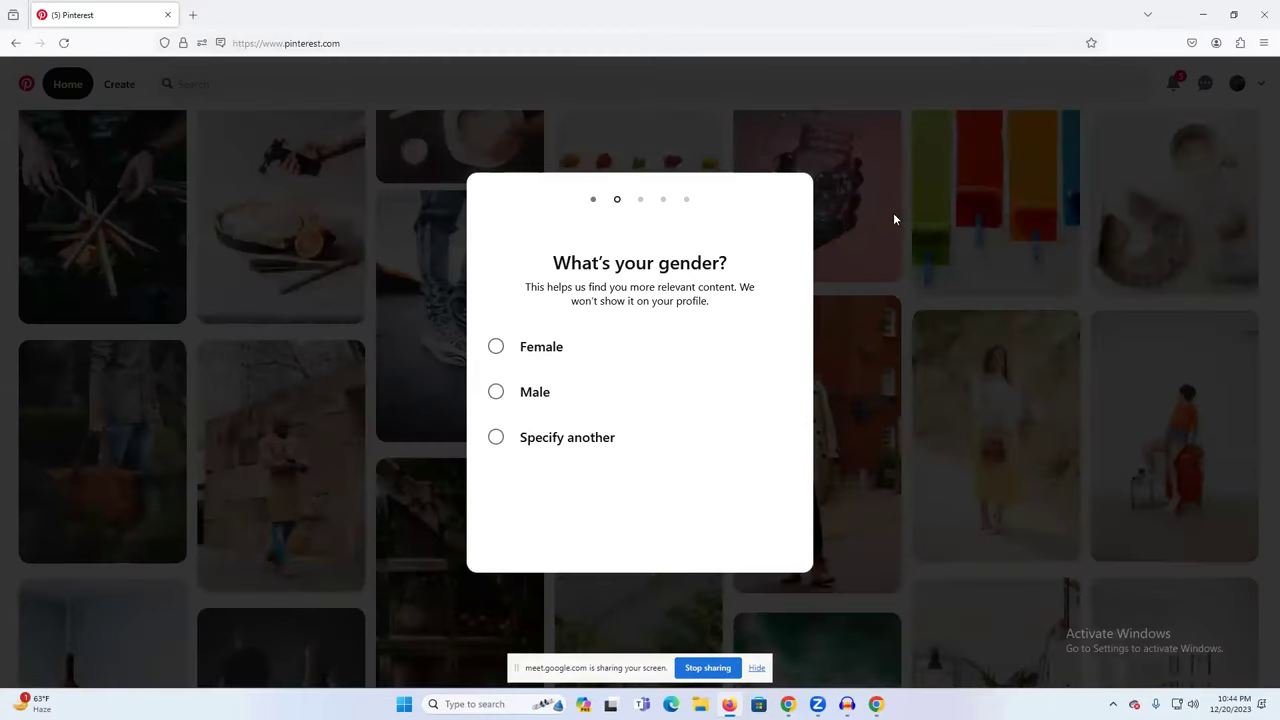
# Answer the gender question with Male and continue through to the interests question
pyautogui.click(568, 406)
pyautogui.click(700, 543)
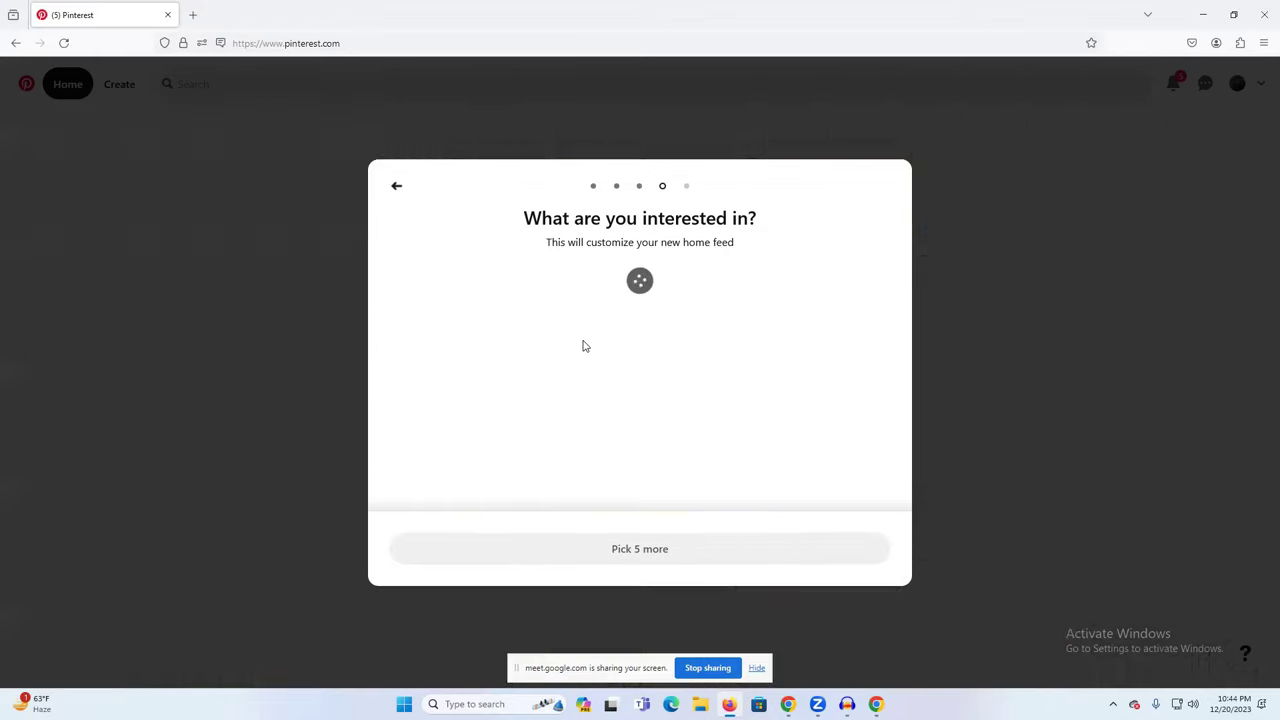
# Pick Landscape Photography, Art, Soccer, Iphone Wallpaper and Photography as interests and go to the home feed
pyautogui.click(580, 343)
pyautogui.click(706, 330)
pyautogui.click(787, 338)
pyautogui.click(801, 436)
pyautogui.click(651, 423)
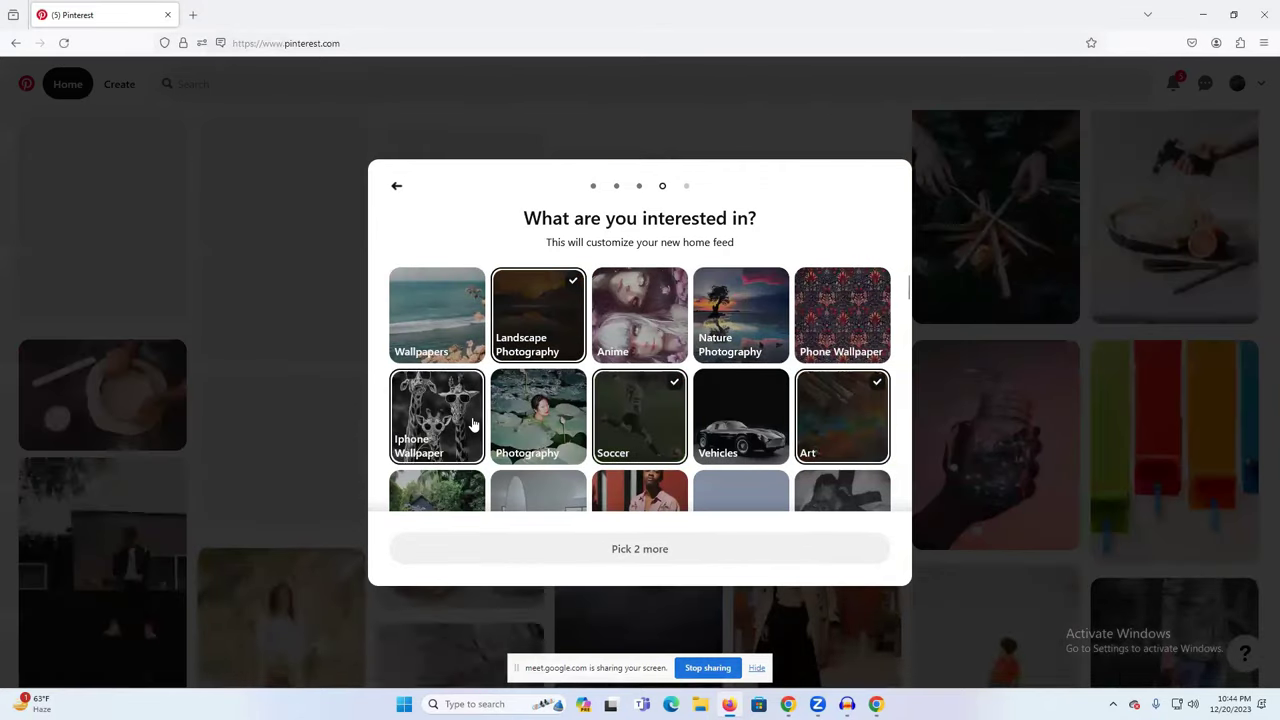
pyautogui.click(474, 425)
pyautogui.click(537, 422)
pyautogui.click(646, 546)
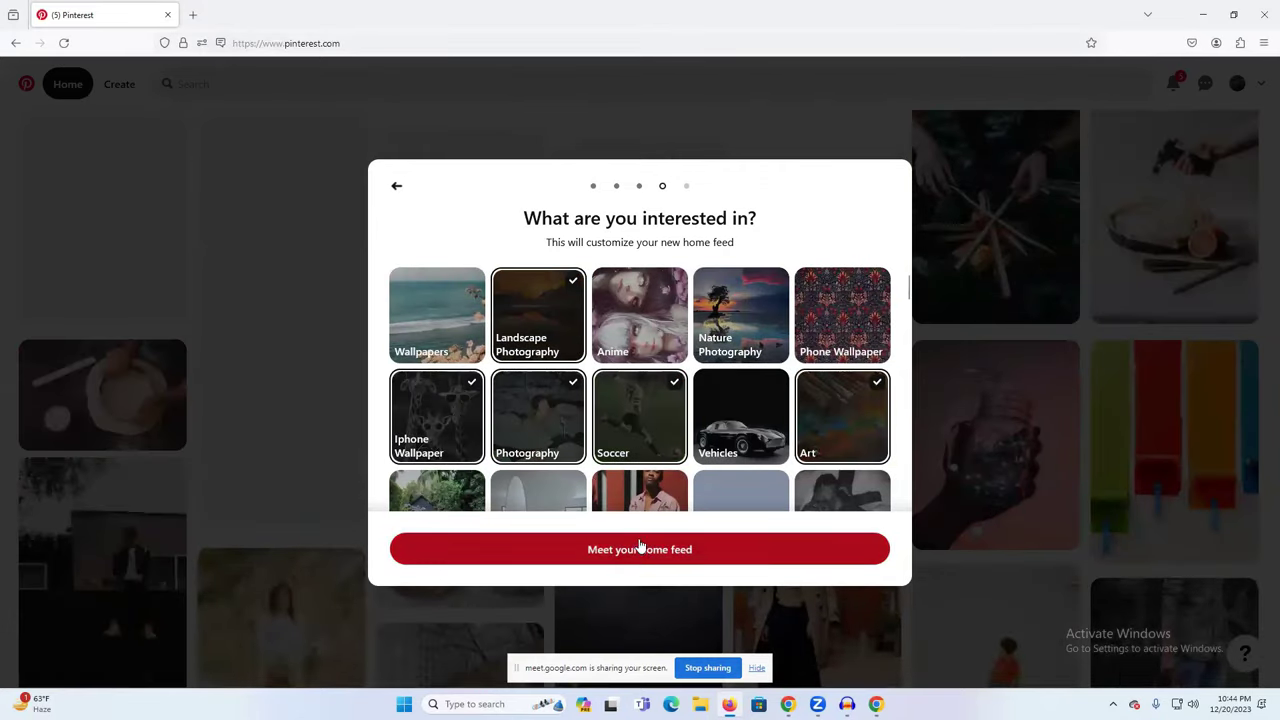
pyautogui.click(641, 551)
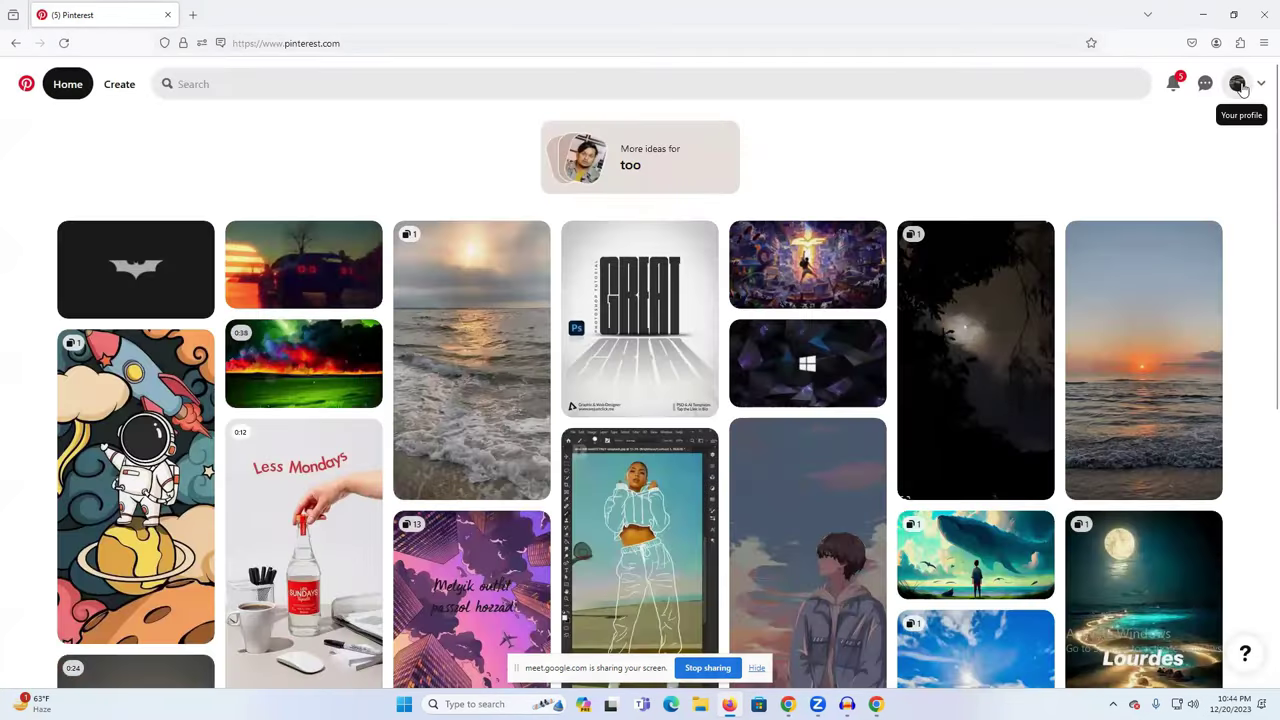
# Open the account's own profile page and log out of Pinterest
pyautogui.click(1240, 84)
pyautogui.click(1261, 84)
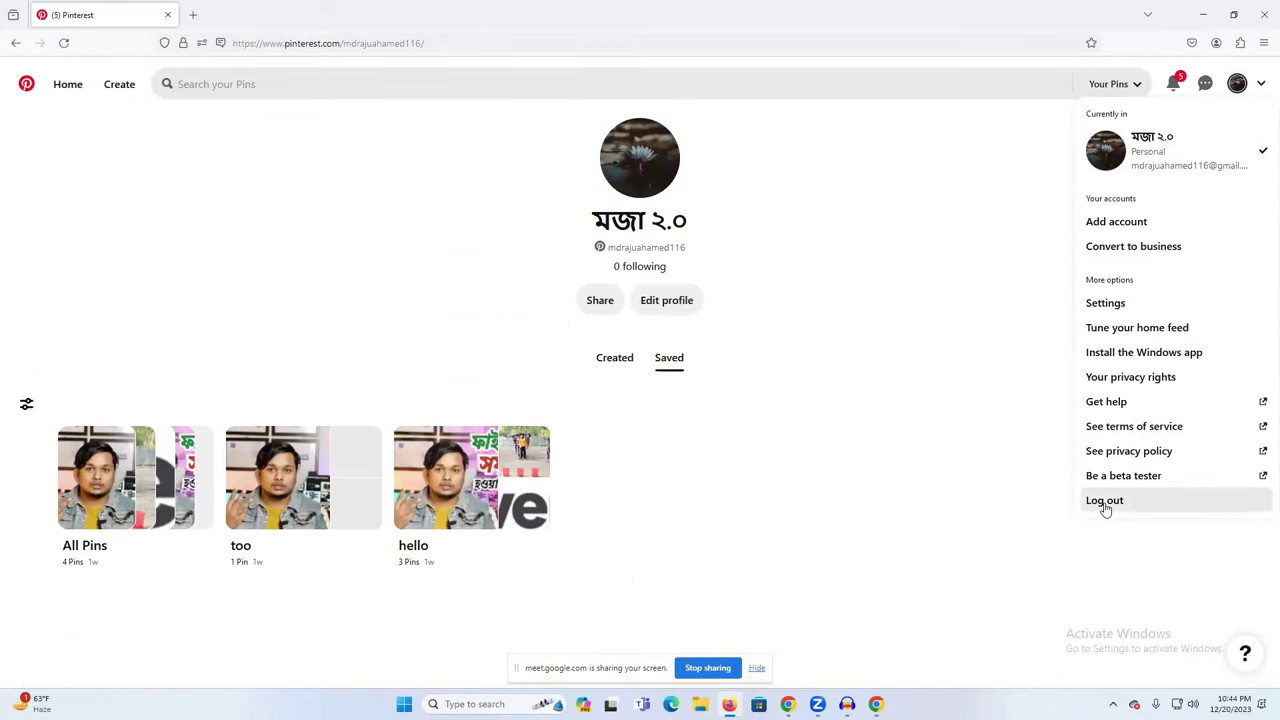
pyautogui.click(1105, 502)
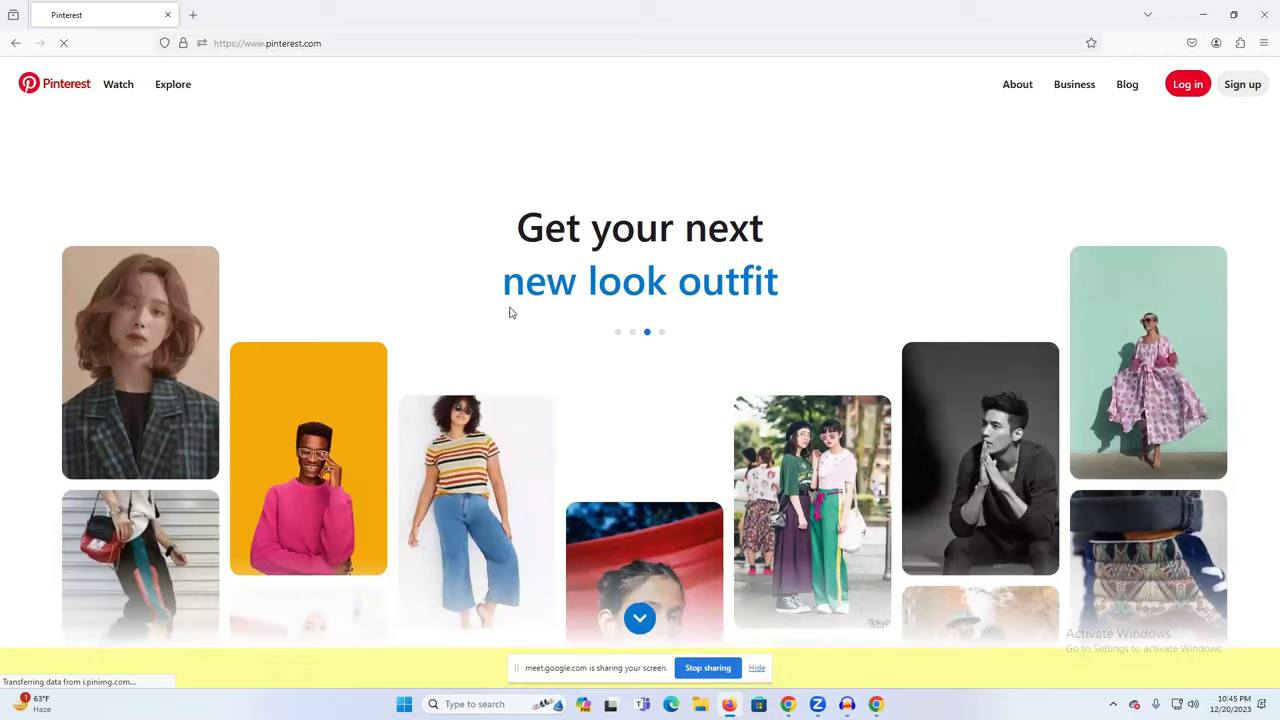
# Open the sign-up form from the Pinterest landing page and make its Email field ready for entry
pyautogui.scroll(-2, 430, 336)
pyautogui.scroll(-1, 589, 320)
pyautogui.scroll(2, 663, 331)
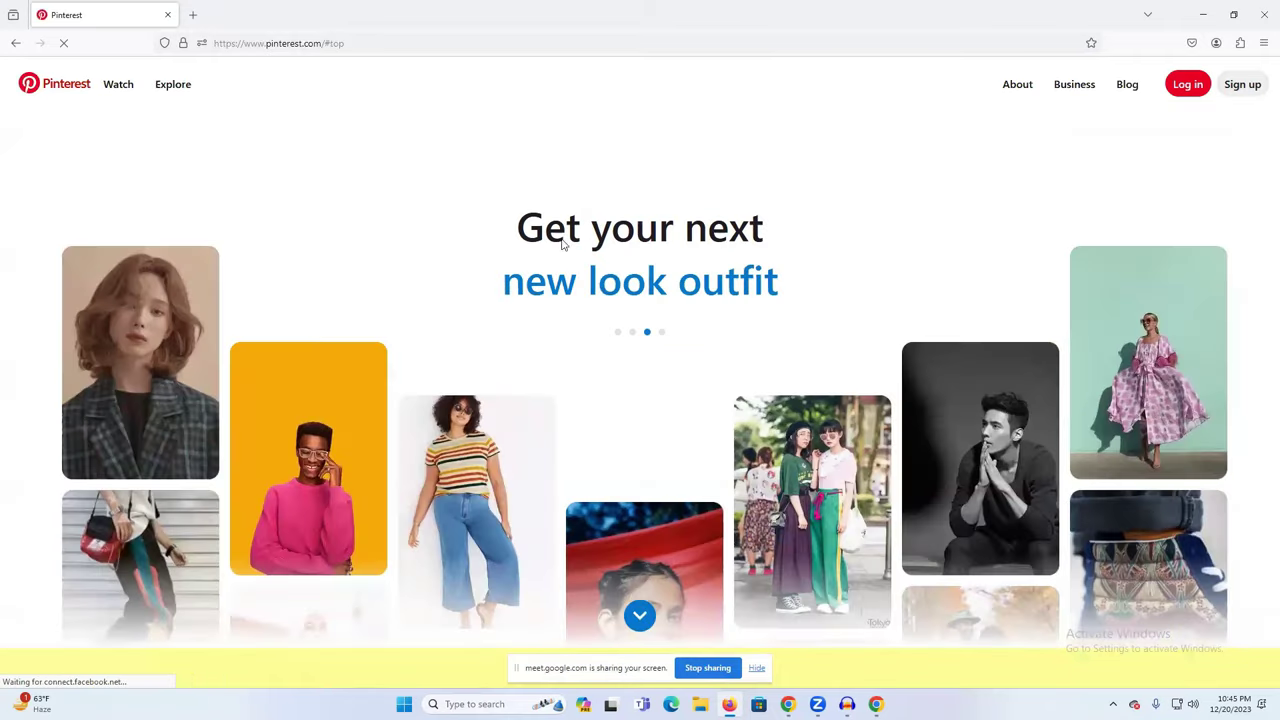
pyautogui.scroll(-2, 650, 300)
pyautogui.scroll(2, 612, 320)
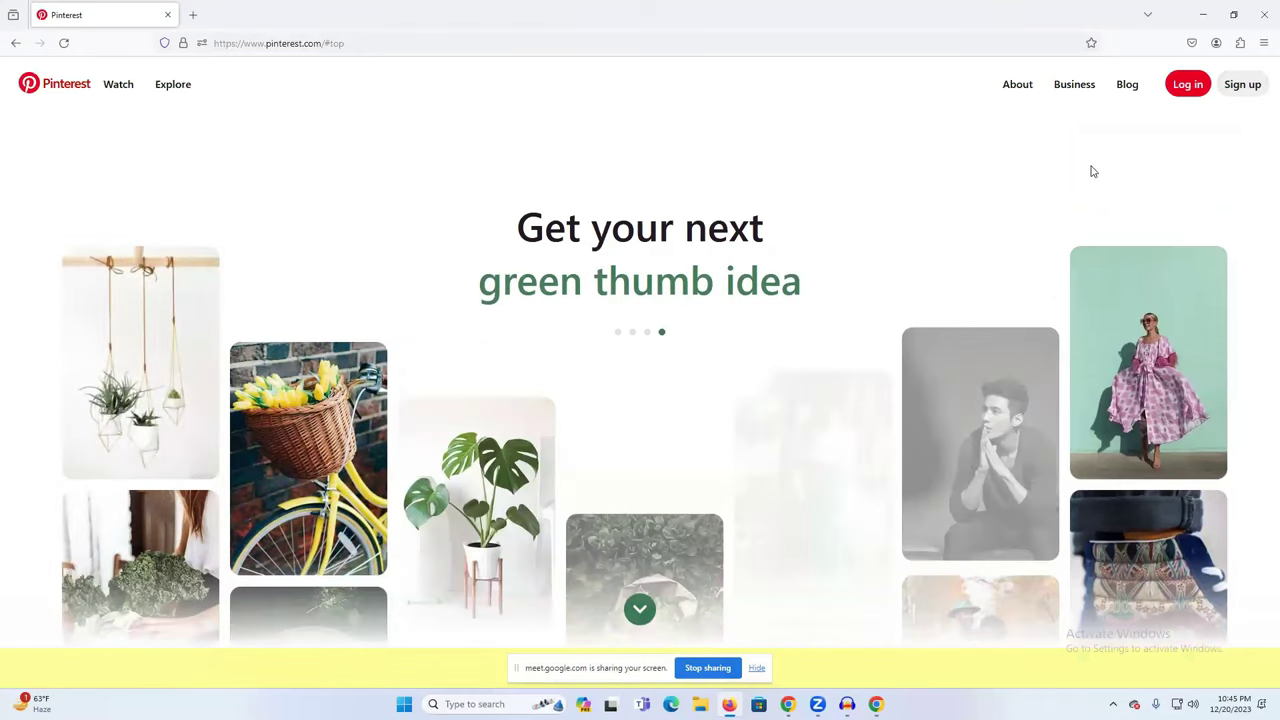
pyautogui.click(1243, 86)
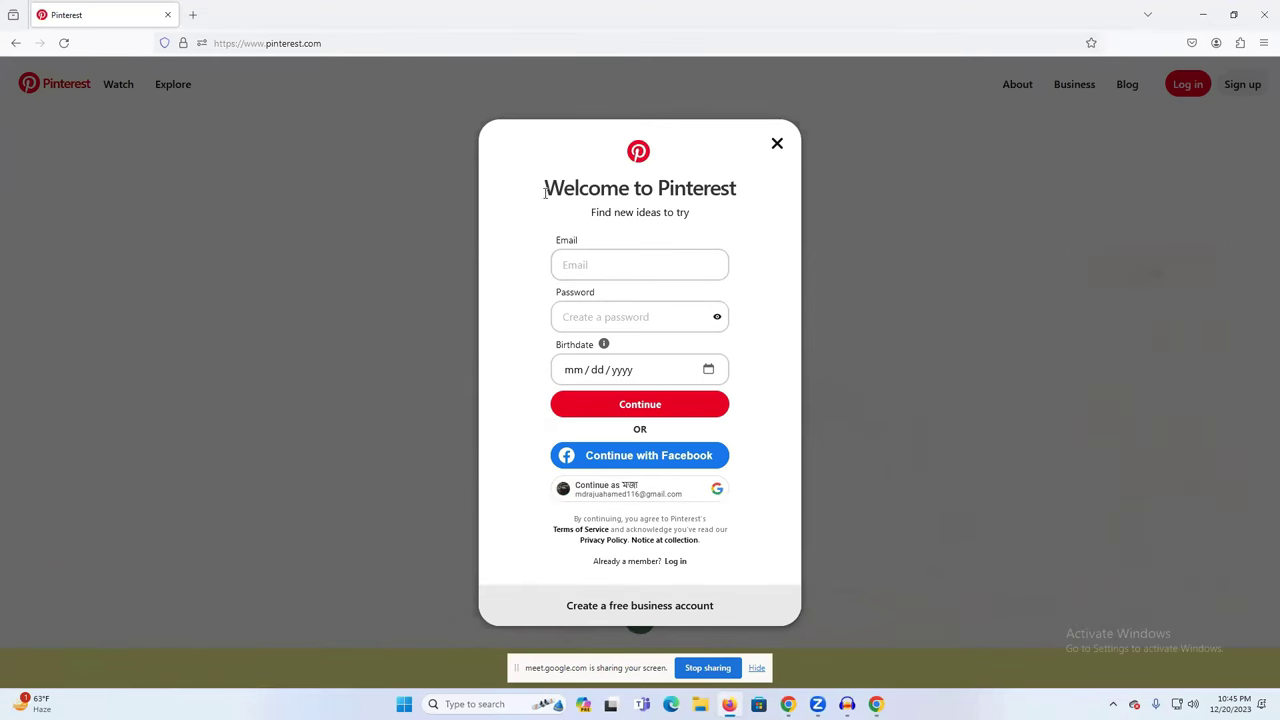
pyautogui.moveTo(544, 188); pyautogui.dragTo(693, 216)
pyautogui.click(714, 214)
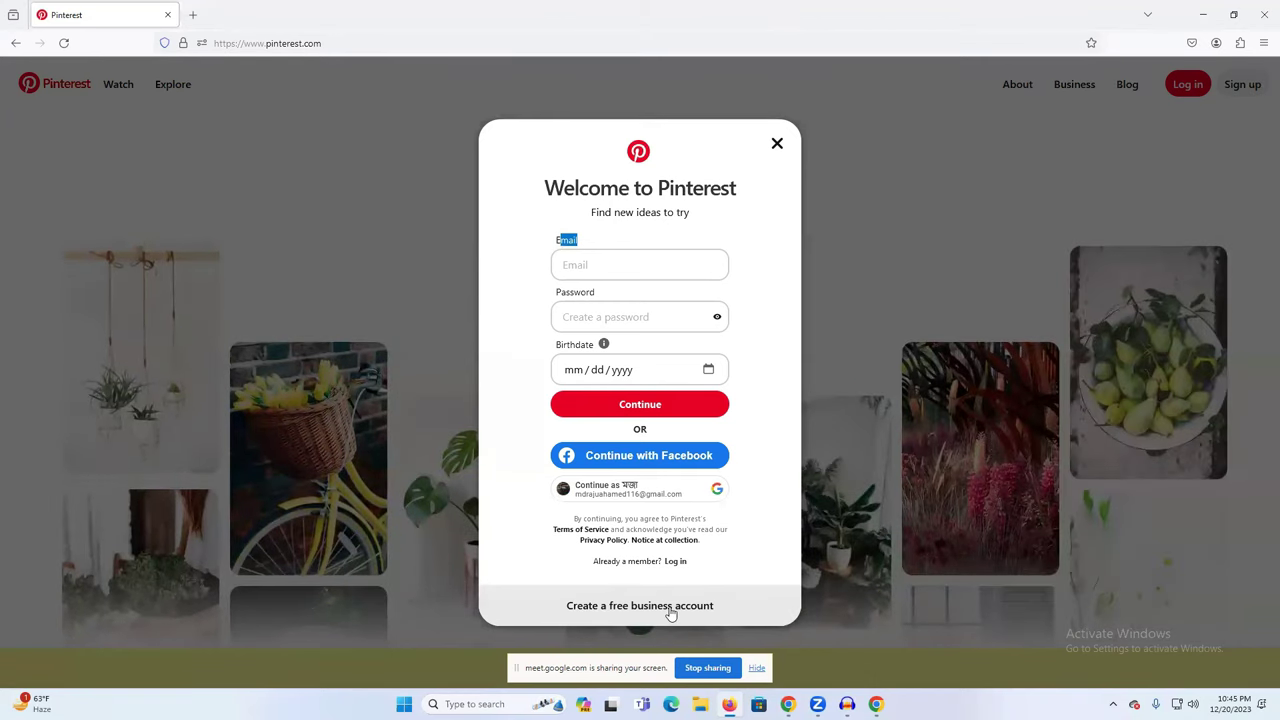
pyautogui.click(528, 277)
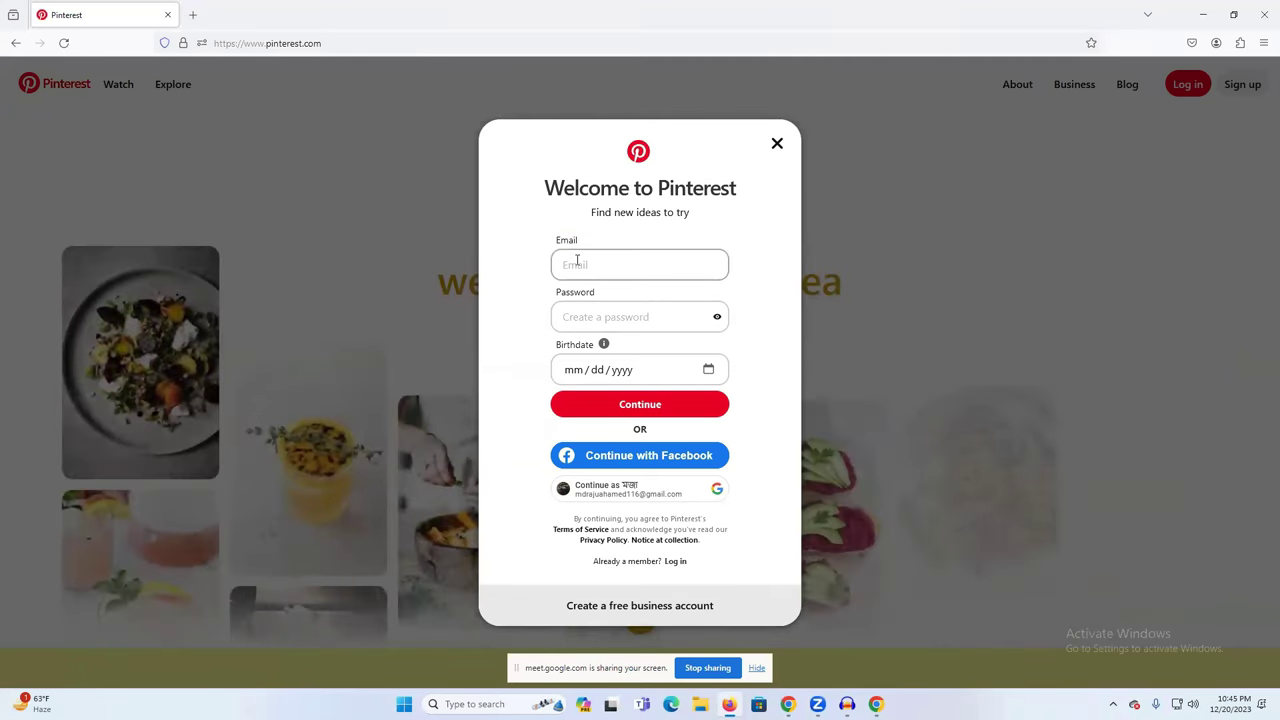
pyautogui.click(584, 265)
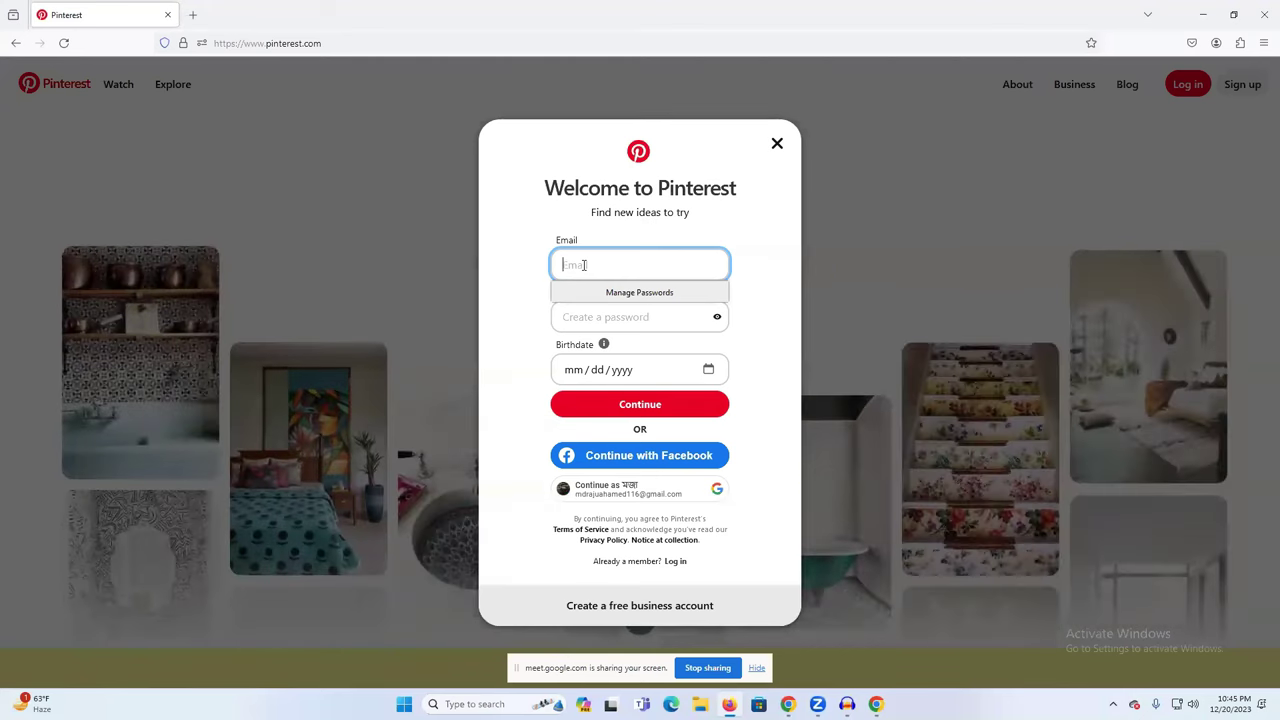
# Switch to Chrome and open a new tab ready for a search entry
pyautogui.hotkey('alt', 'Tab')
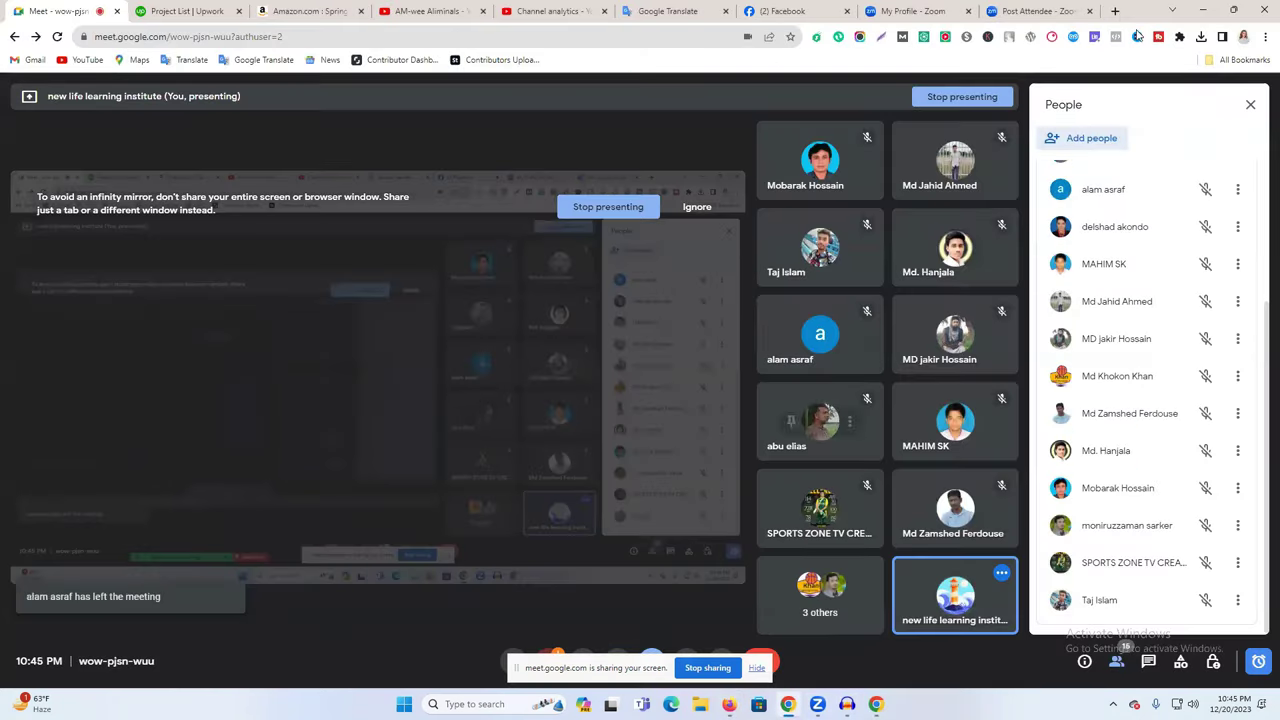
pyautogui.click(1115, 11)
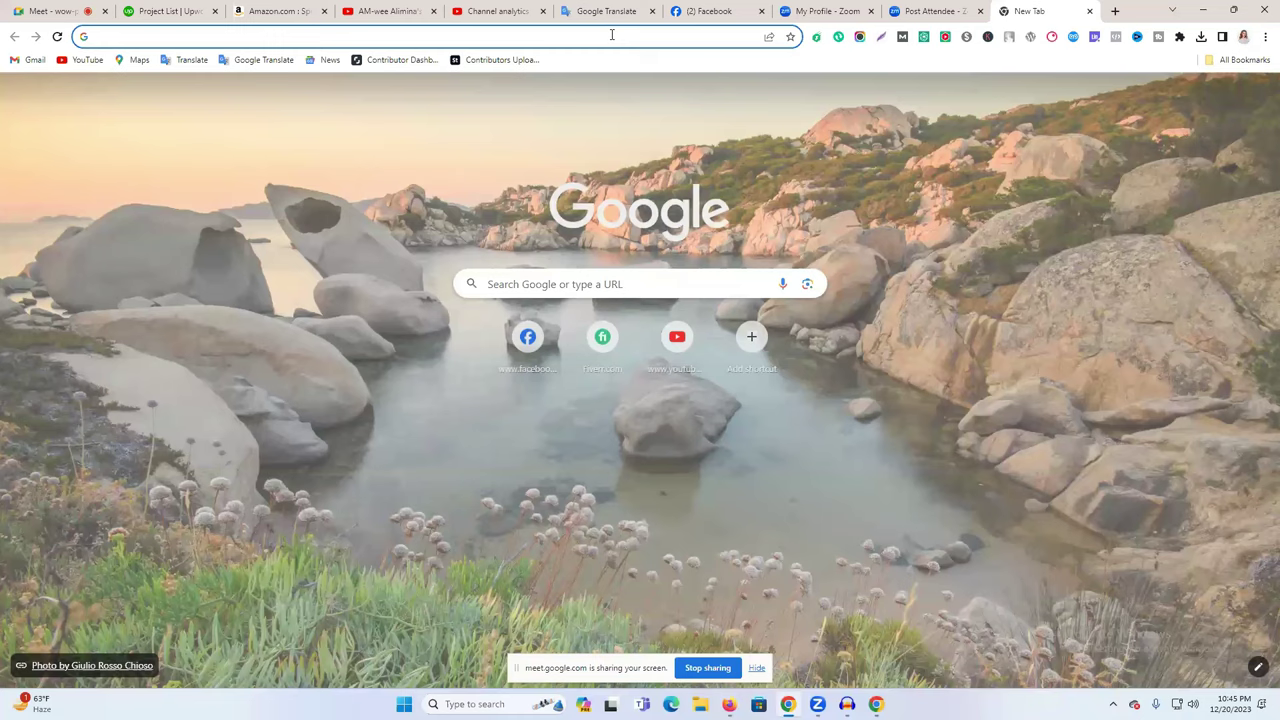
pyautogui.click(611, 35)
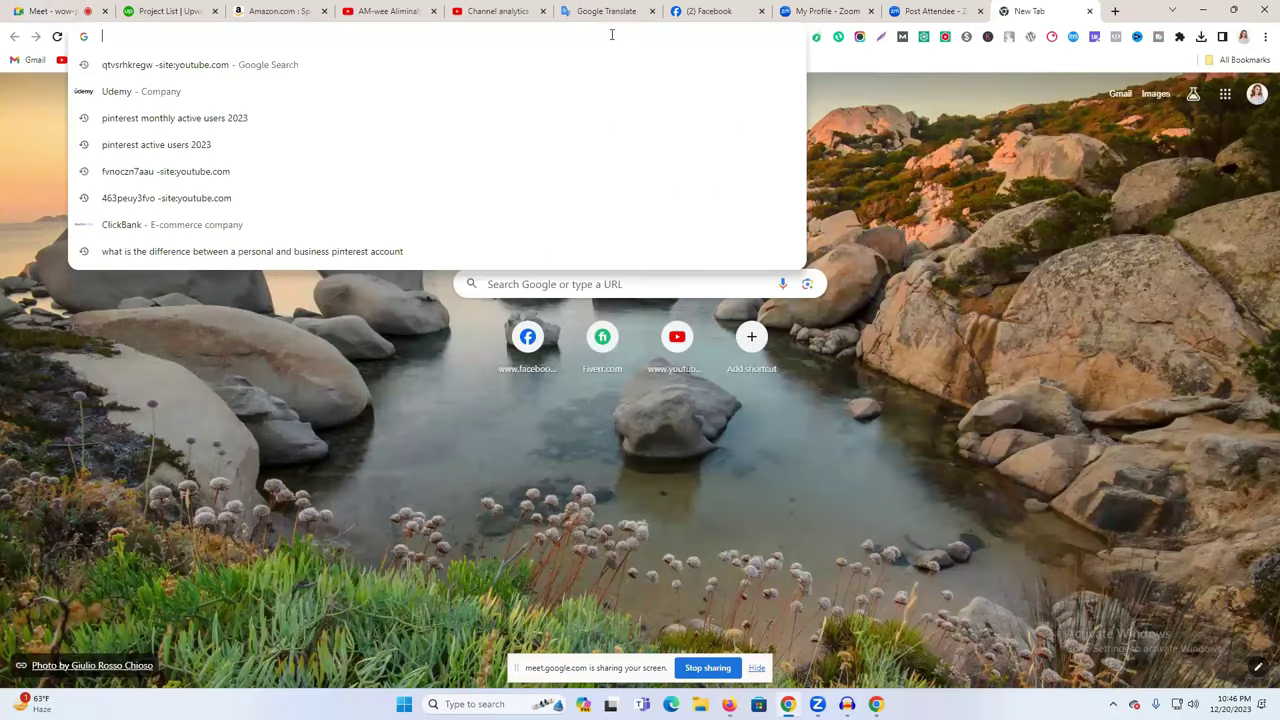
pyautogui.write('email')
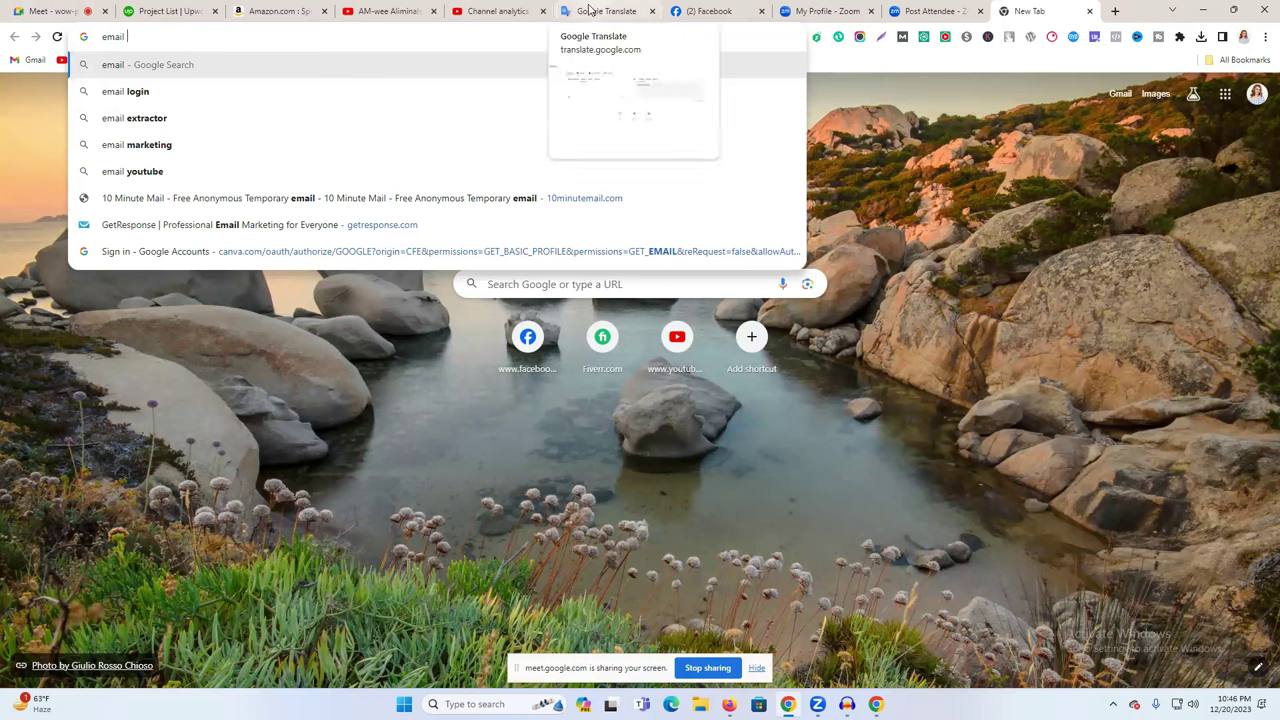
pyautogui.press('BackSpace')
pyautogui.press('BackSpace')
pyautogui.press('BackSpace')
pyautogui.press('BackSpace')
pyautogui.press('BackSpace')
pyautogui.press('BackSpace')
pyautogui.press('Down')
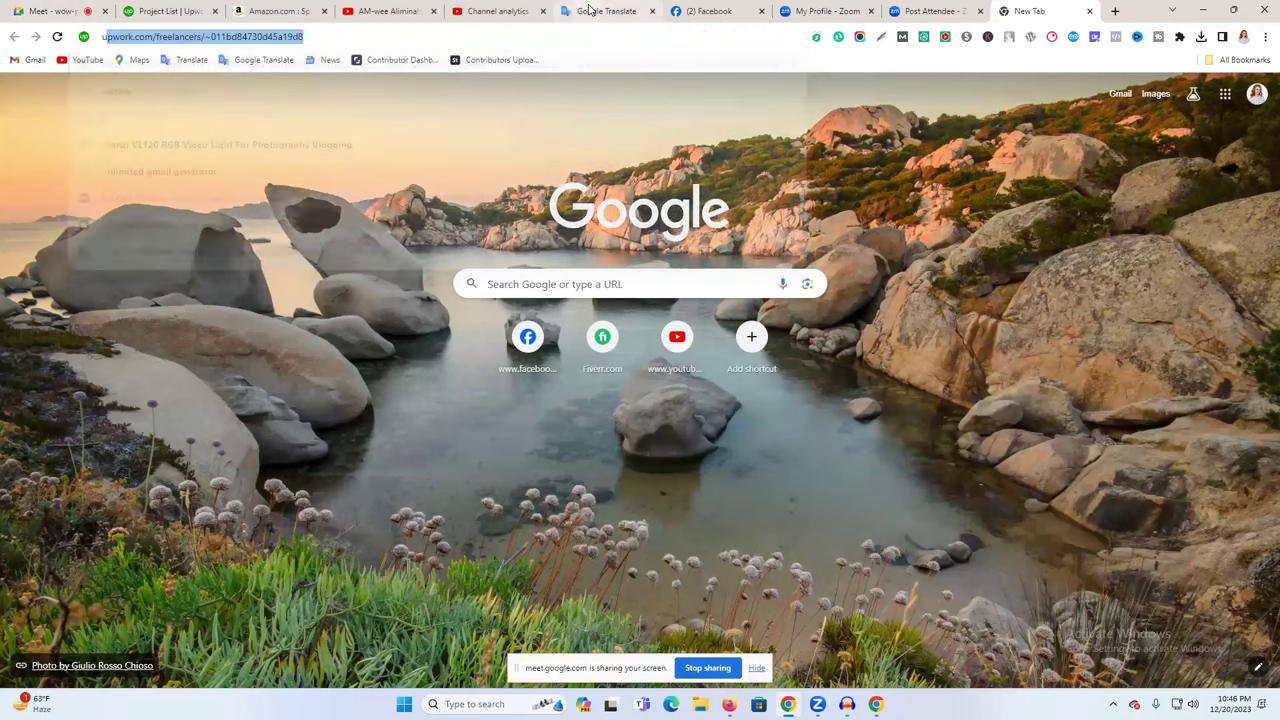
# Search Google for "unlimited gmail" using the suggested query
pyautogui.write('ulm')
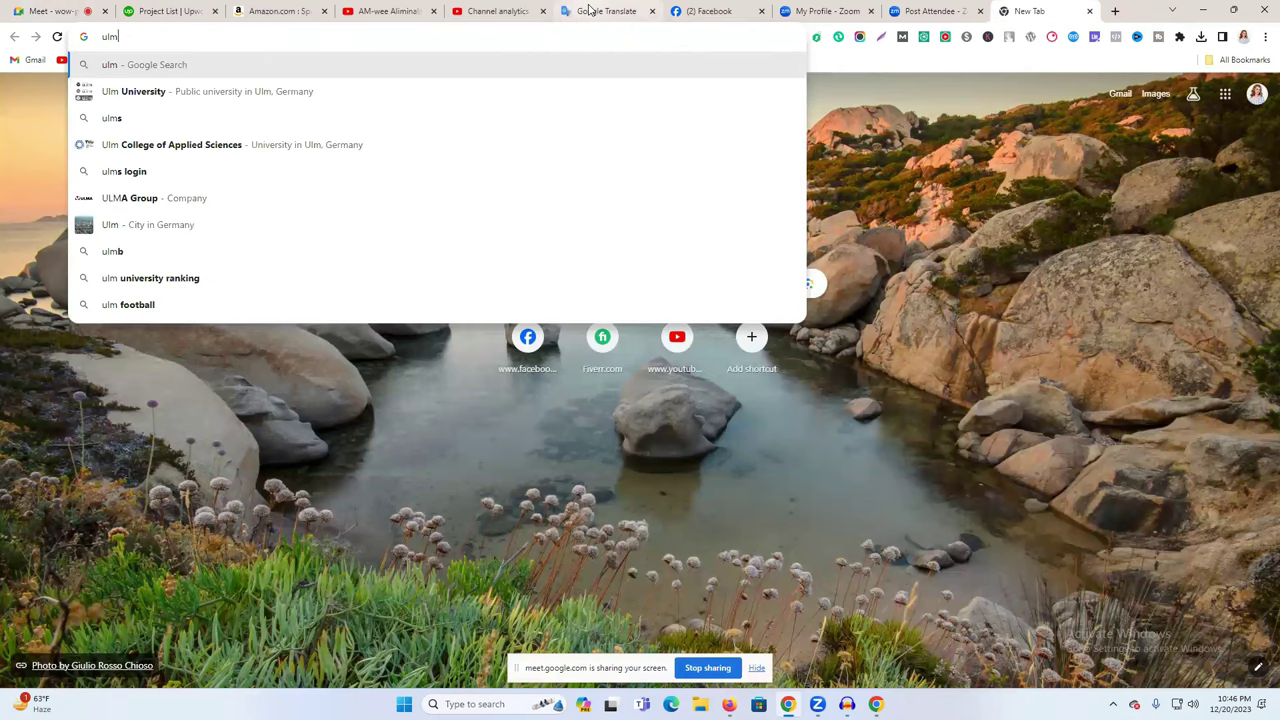
pyautogui.write('it')
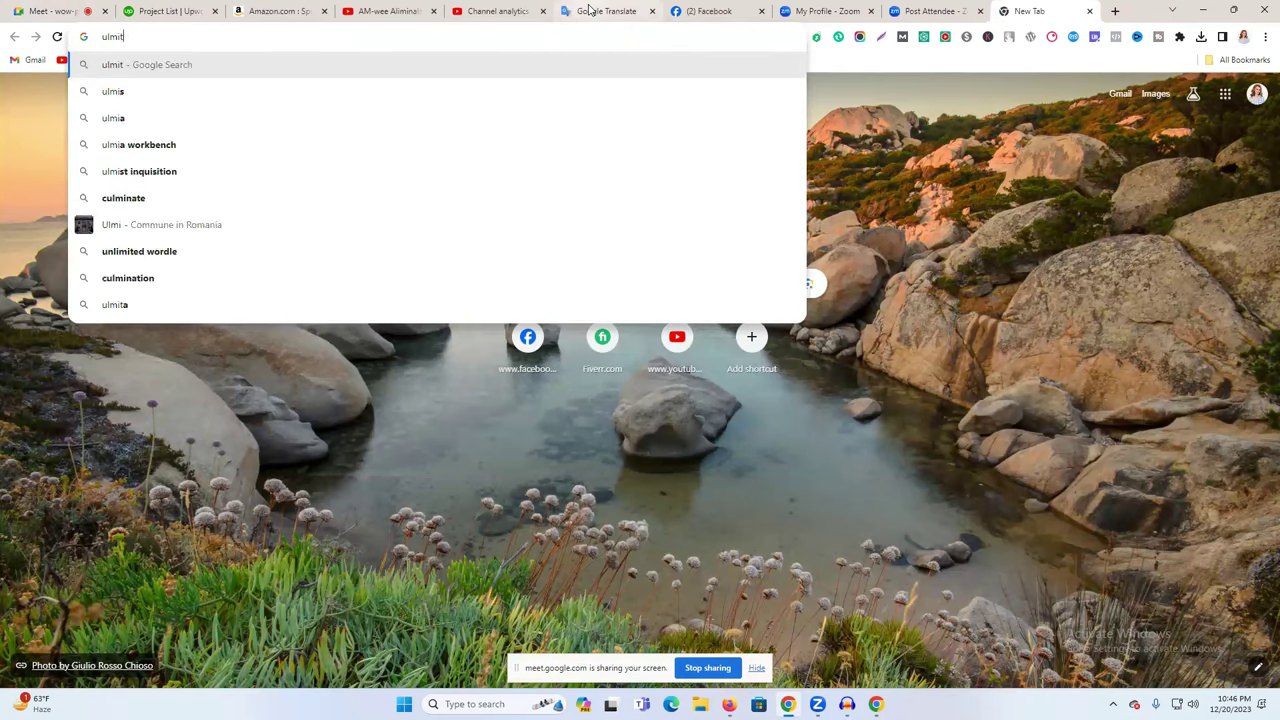
pyautogui.write('ed')
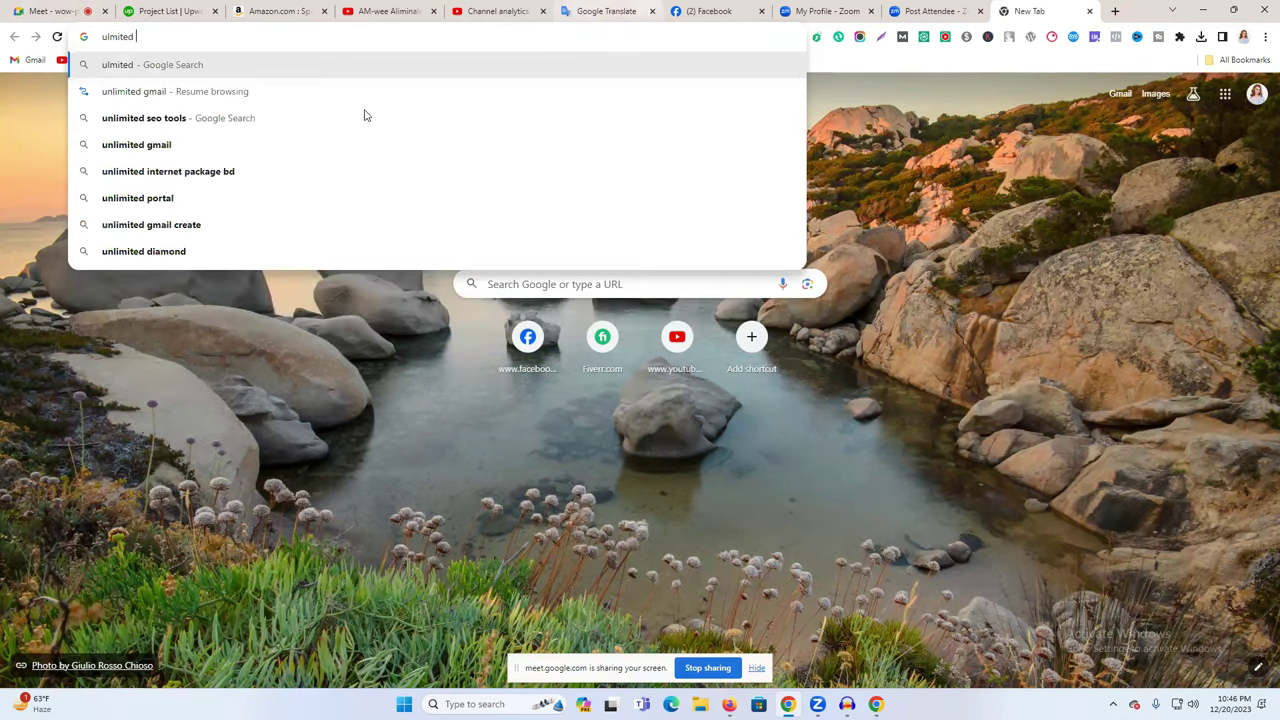
pyautogui.press('Down')
pyautogui.press('Down')
pyautogui.press('Down')
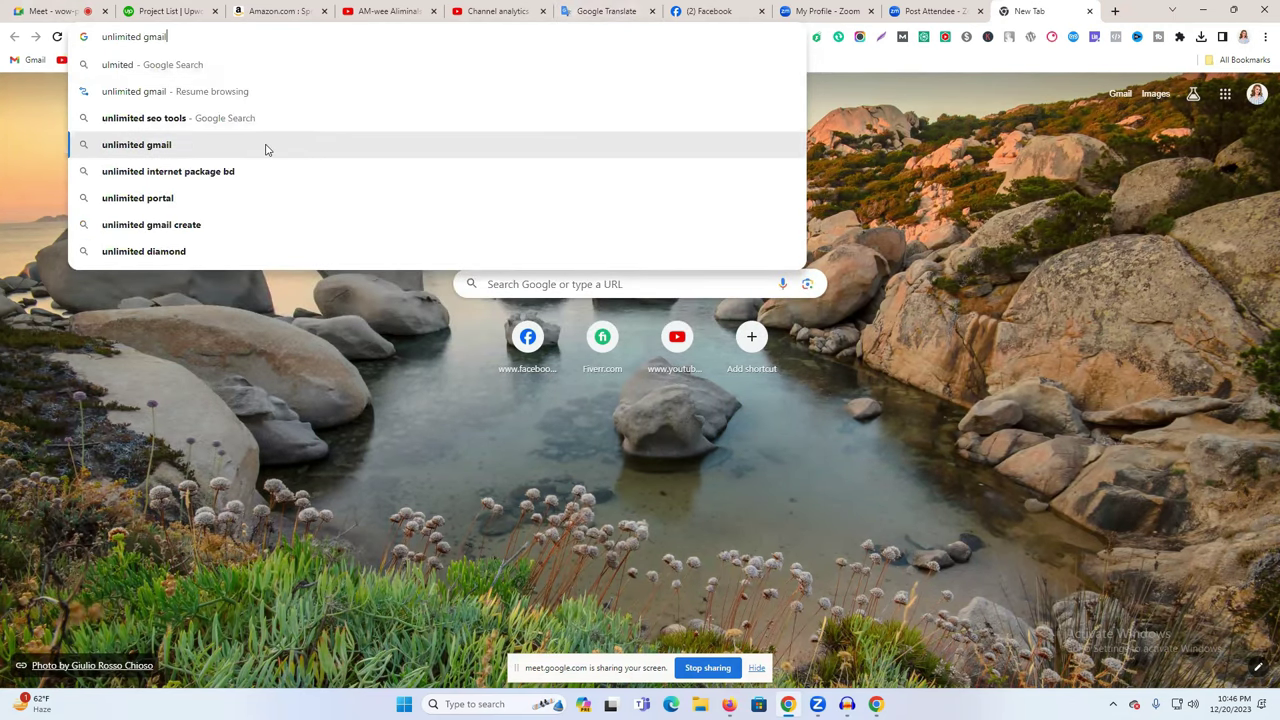
pyautogui.press('Return')
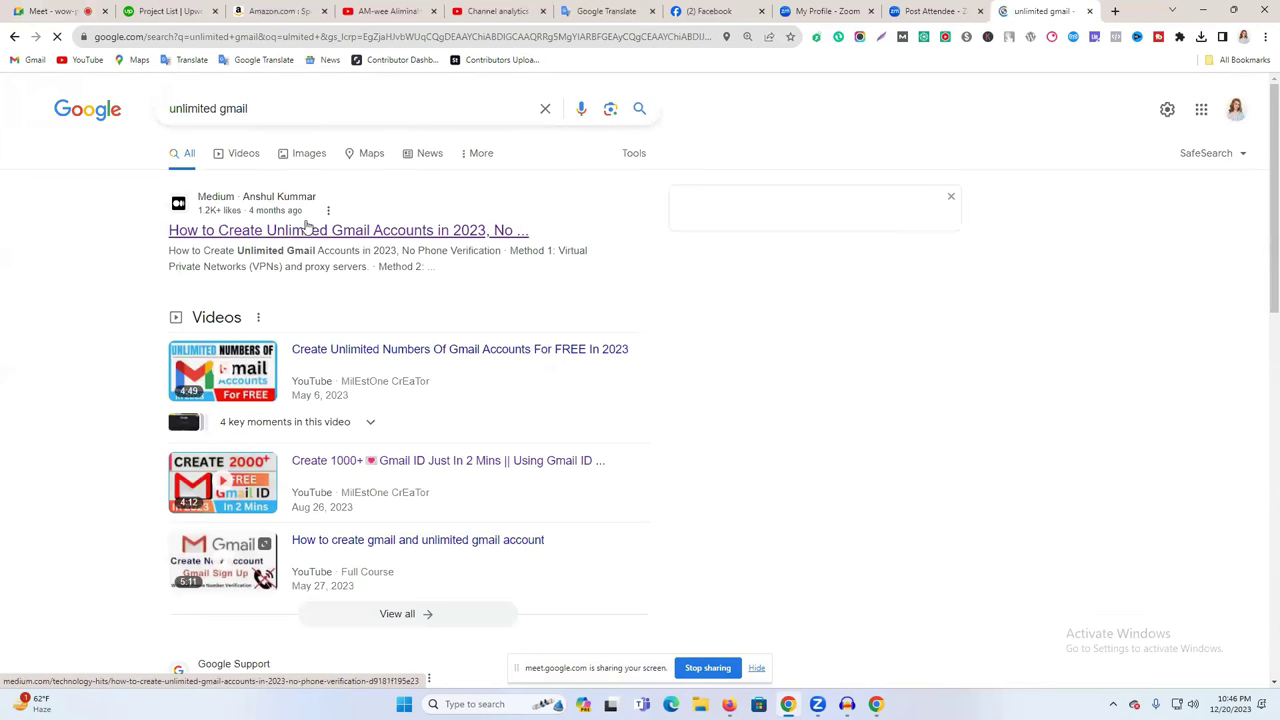
# Look at the Medium article on unlimited Gmail accounts and the Gmail Community thread, and return to the search results
pyautogui.click(309, 224)
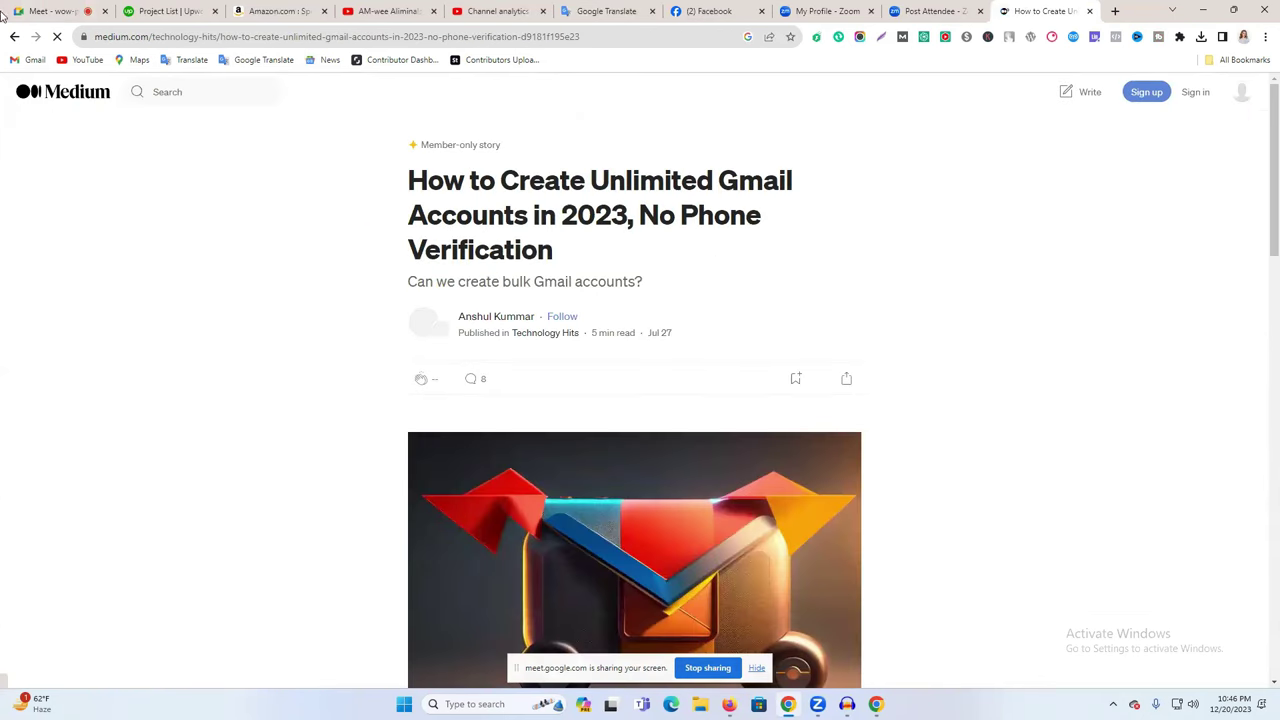
pyautogui.click(14, 37)
pyautogui.scroll(-3, 555, 385)
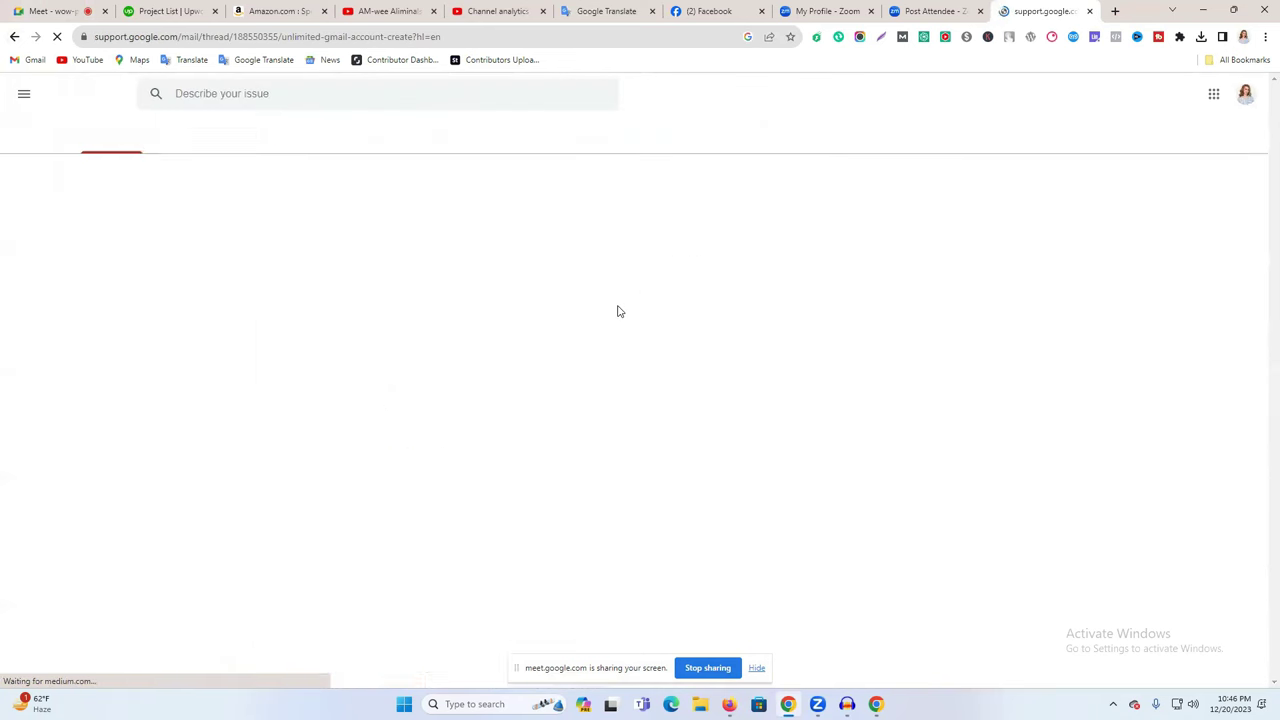
pyautogui.hotkey('alt', 'Left')
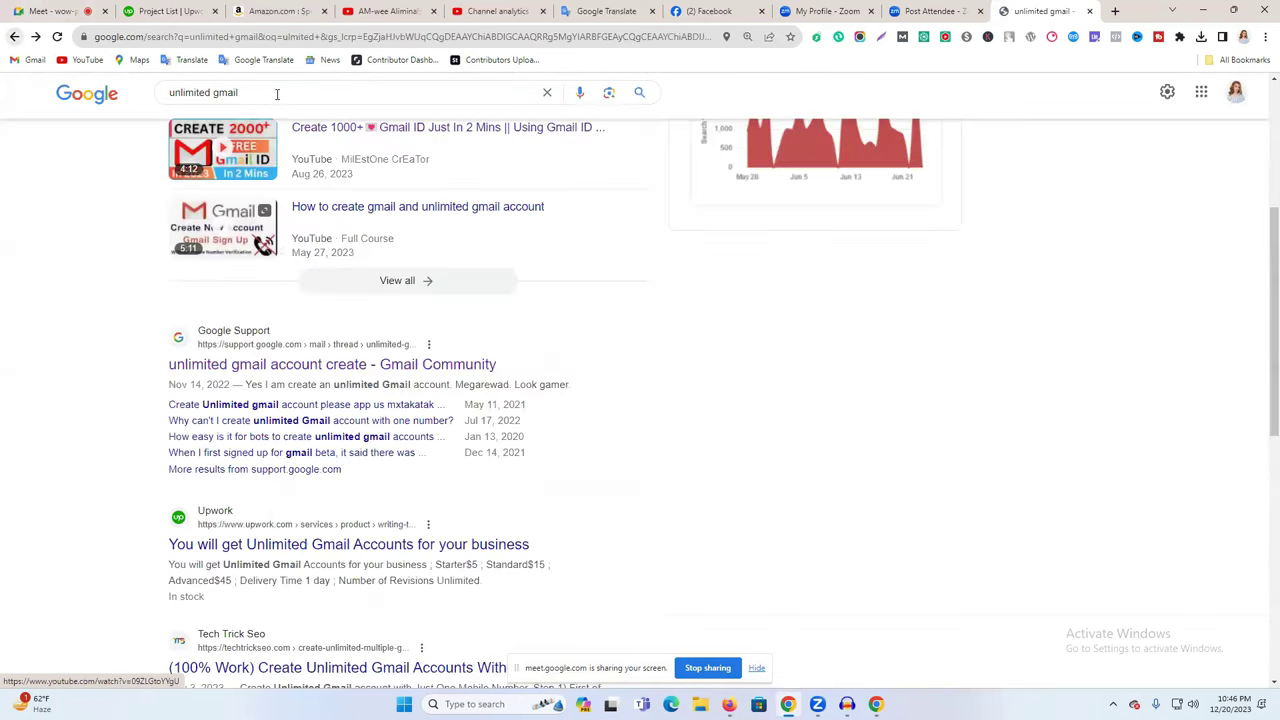
# Extend the Google search to "unlimited gmail create"
pyautogui.click(277, 92)
pyautogui.write('create')
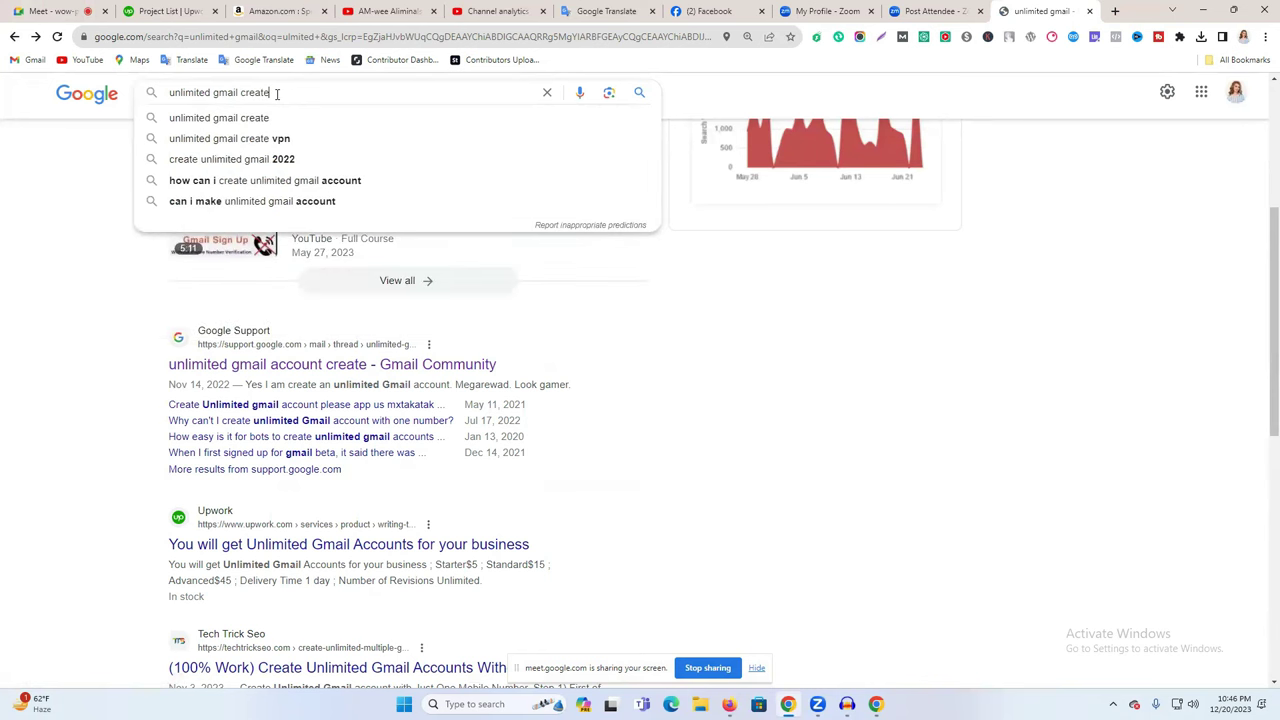
pyautogui.press('Return')
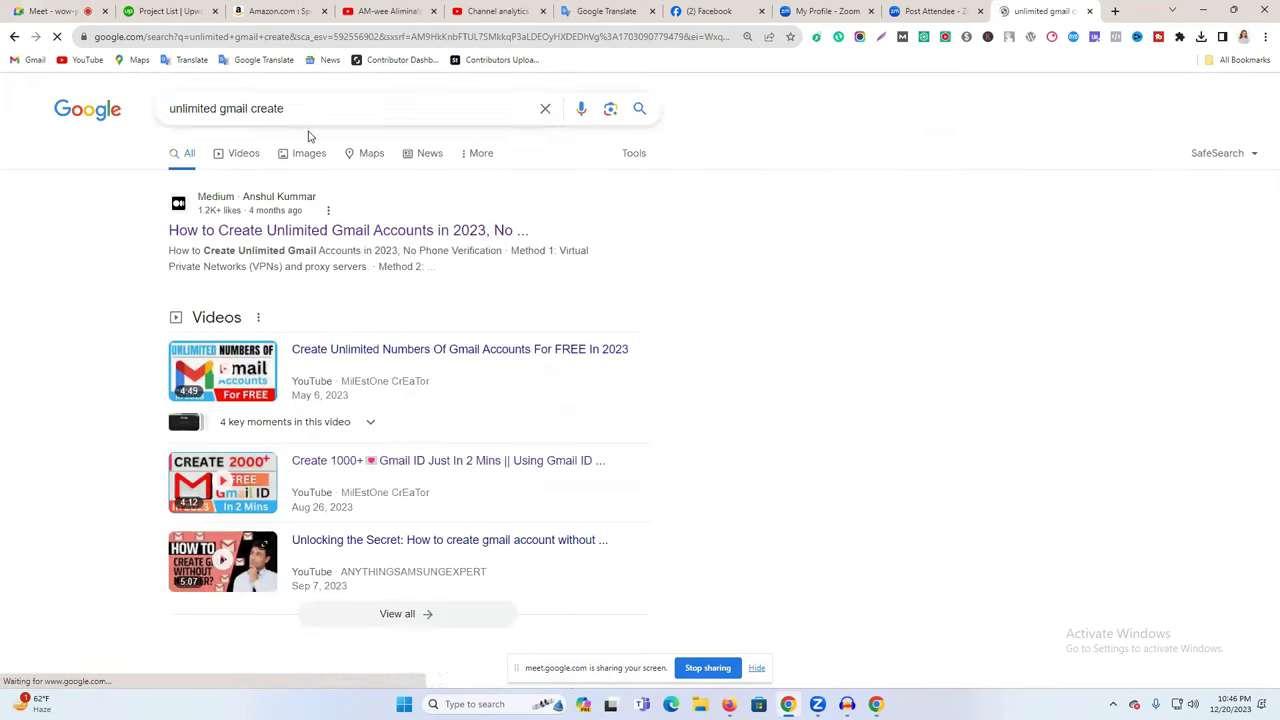
# Open the Helpline Center article on creating an email account without a phone number and examine its instructions
pyautogui.scroll(-3, 406, 296)
pyautogui.scroll(-3, 406, 298)
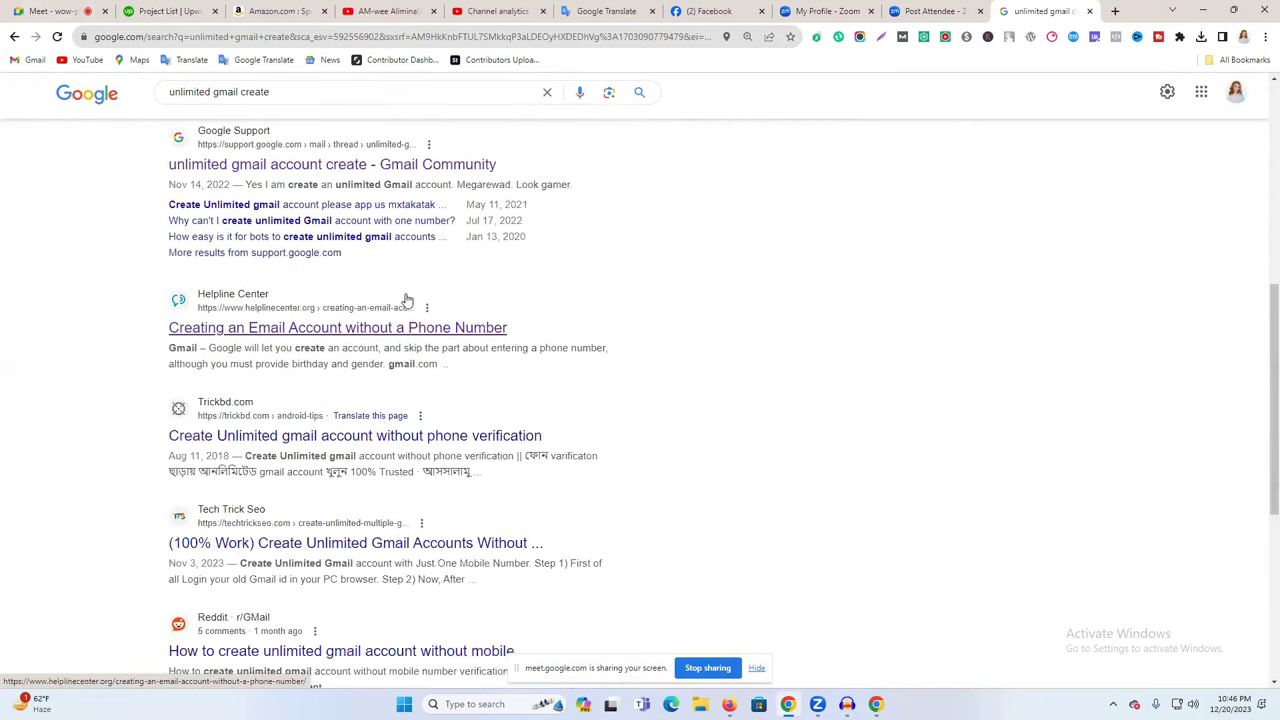
pyautogui.click(308, 328)
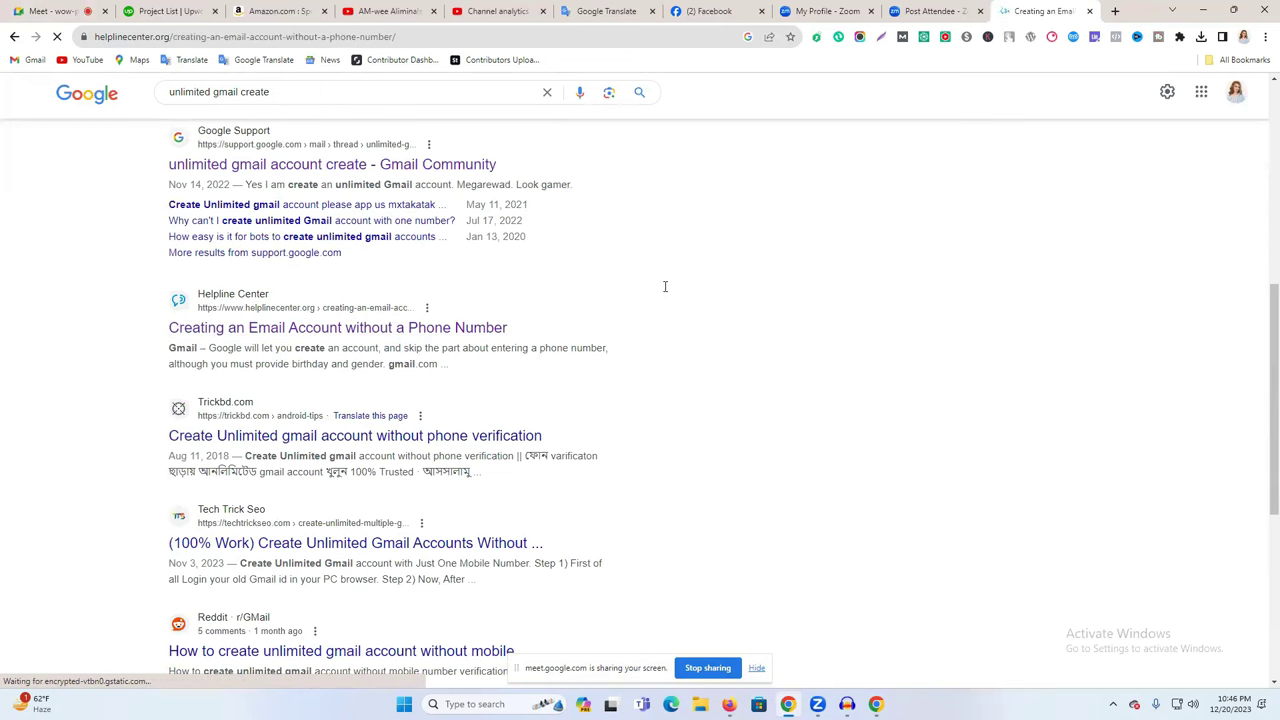
pyautogui.scroll(-1, 646, 286)
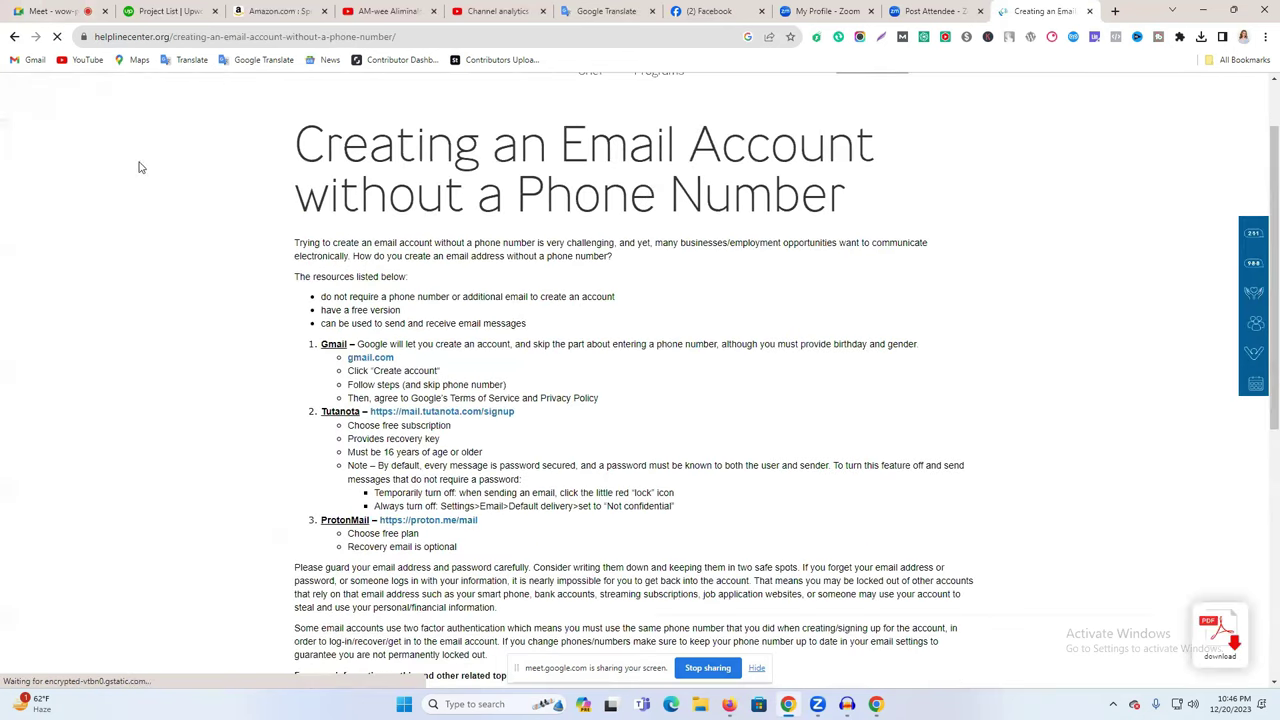
# Return to the "unlimited gmail create" results and look at the premiuminfo.org article on creating many Gmail accounts
pyautogui.scroll(-1, 5, 52)
pyautogui.click(14, 36)
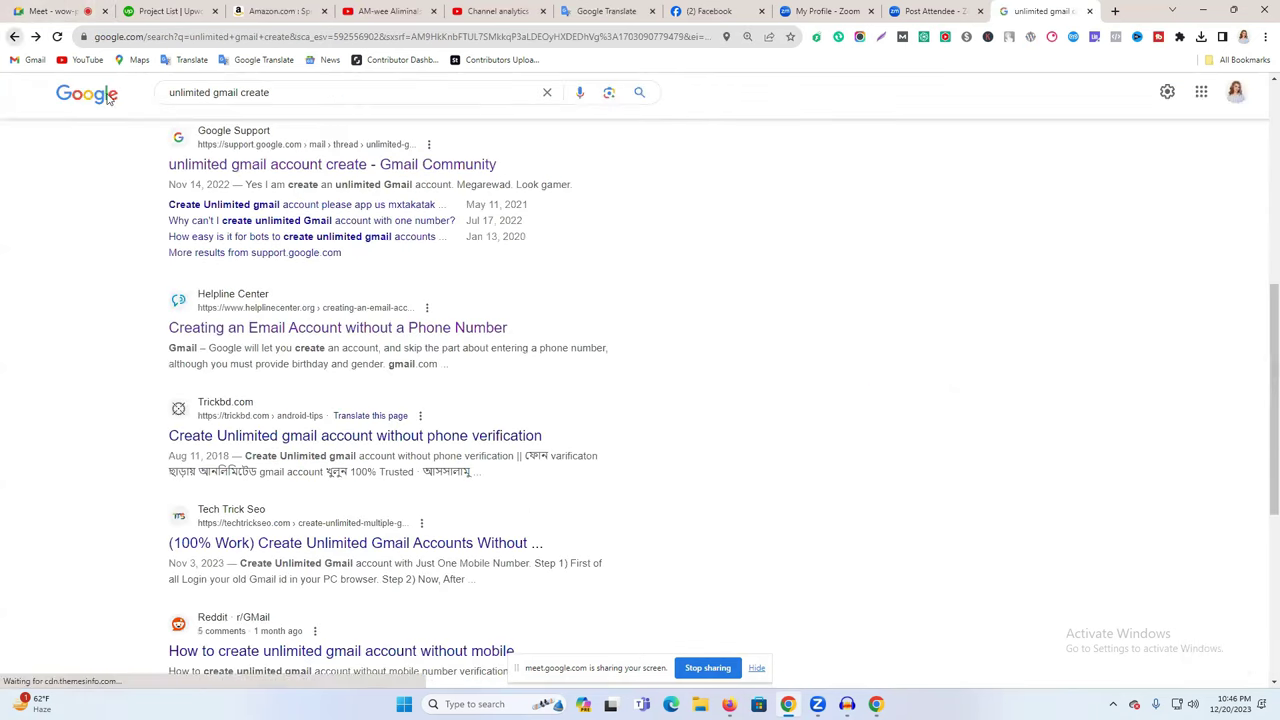
pyautogui.scroll(-2, 277, 309)
pyautogui.scroll(-7, 288, 360)
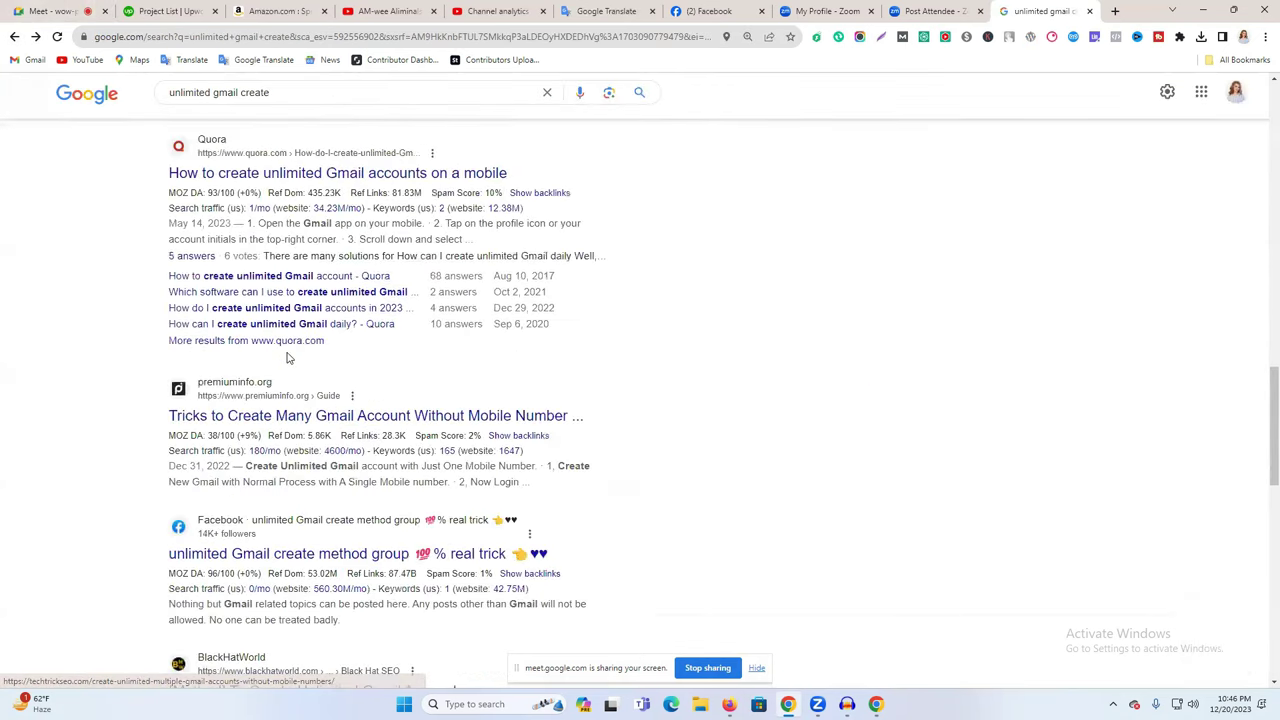
pyautogui.scroll(-1, 288, 360)
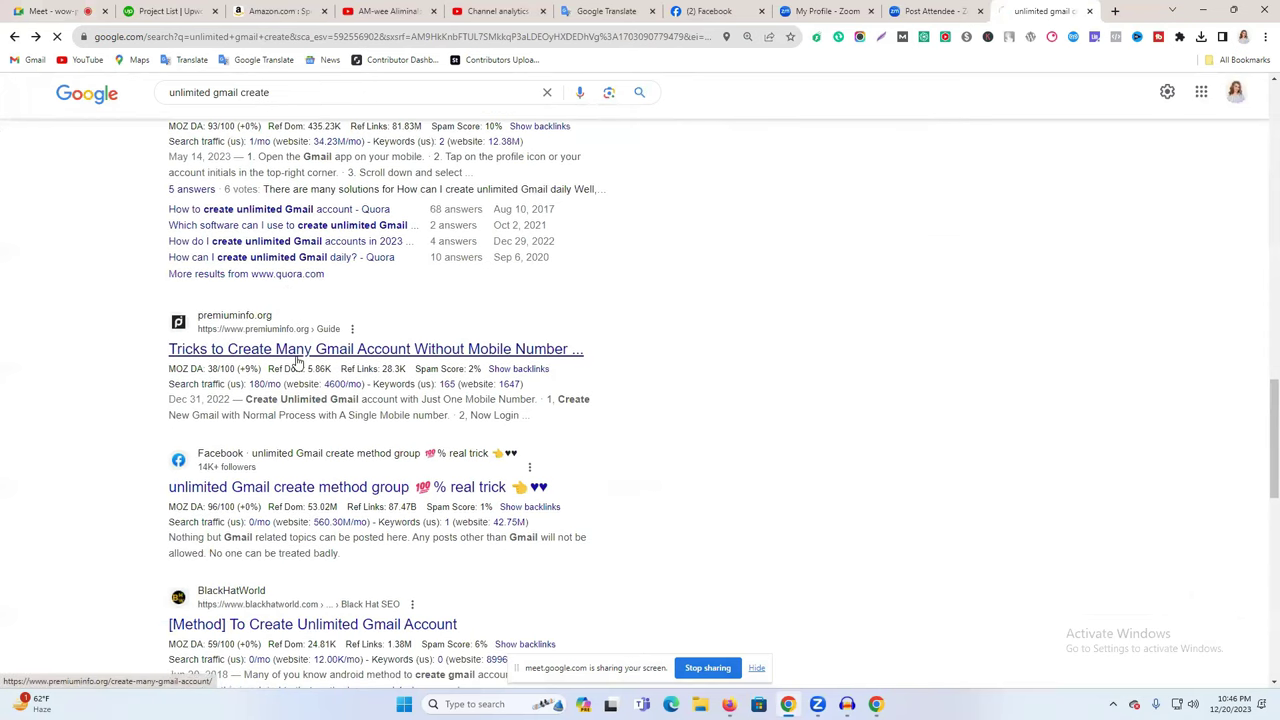
pyautogui.click(14, 36)
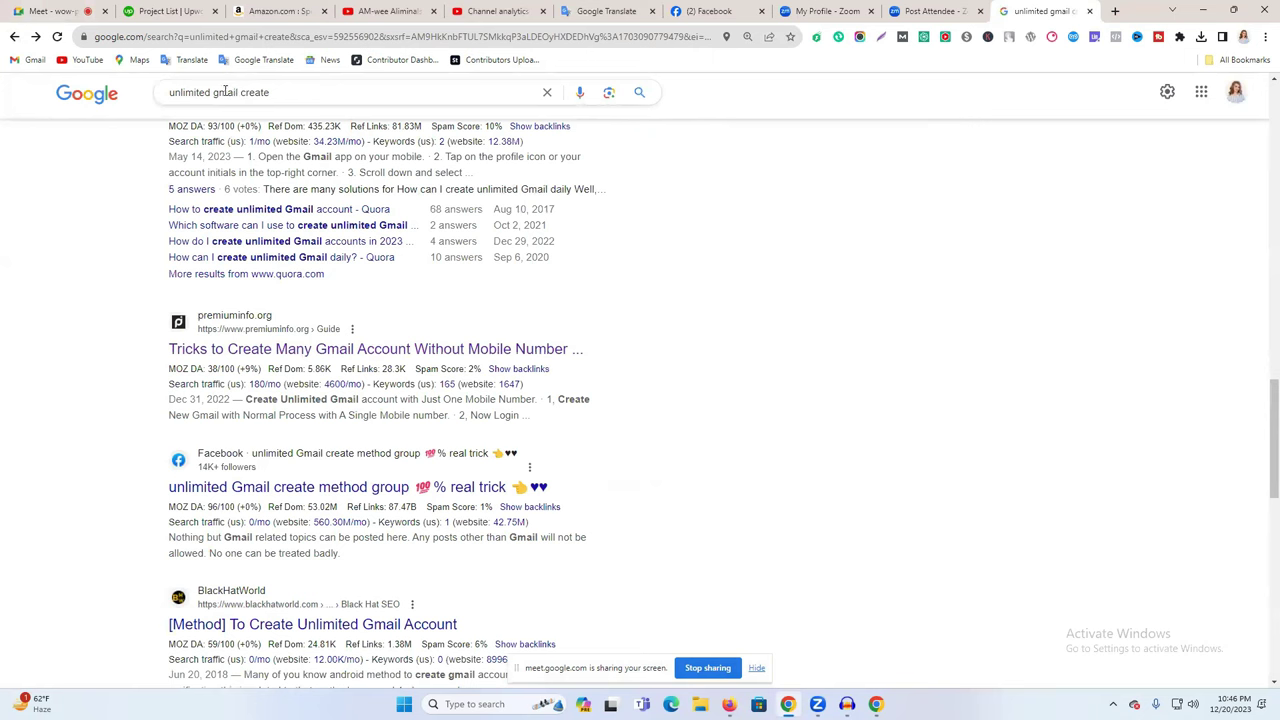
# Open the Gmail Generator page from a Google search for "unlimited gmail generator", and open a new browser tab
pyautogui.doubleClick(257, 92)
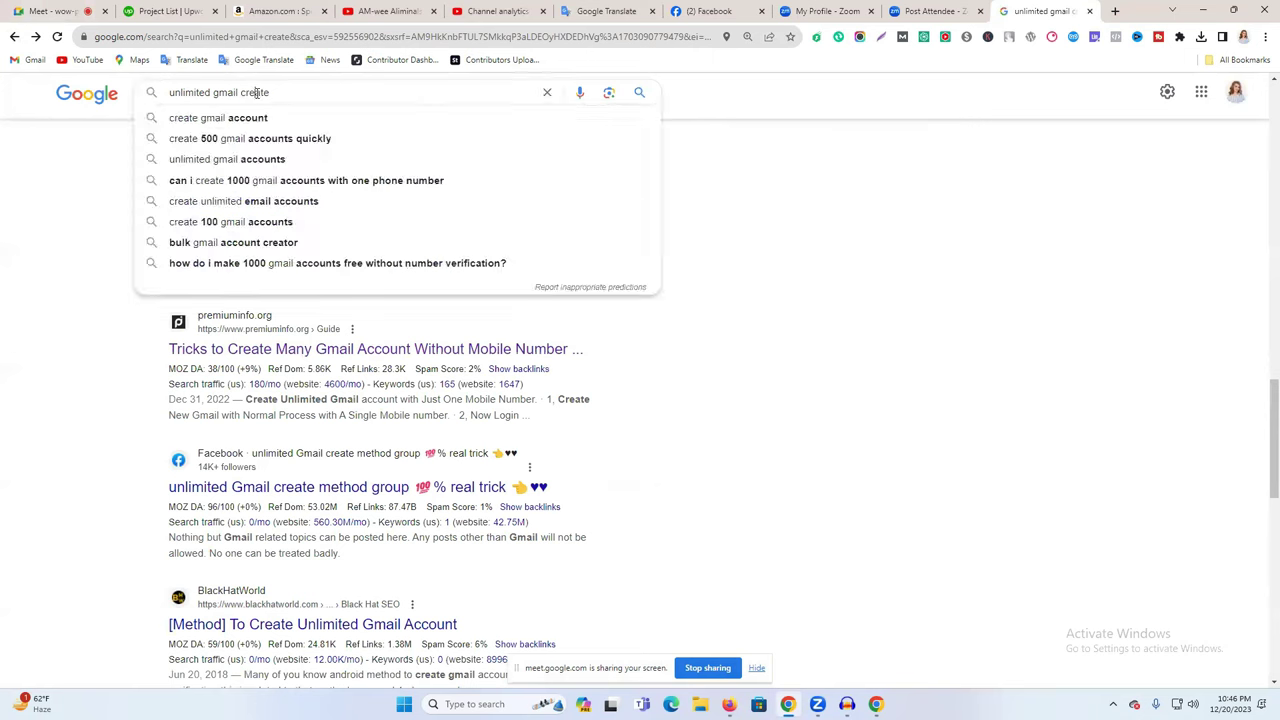
pyautogui.write('g')
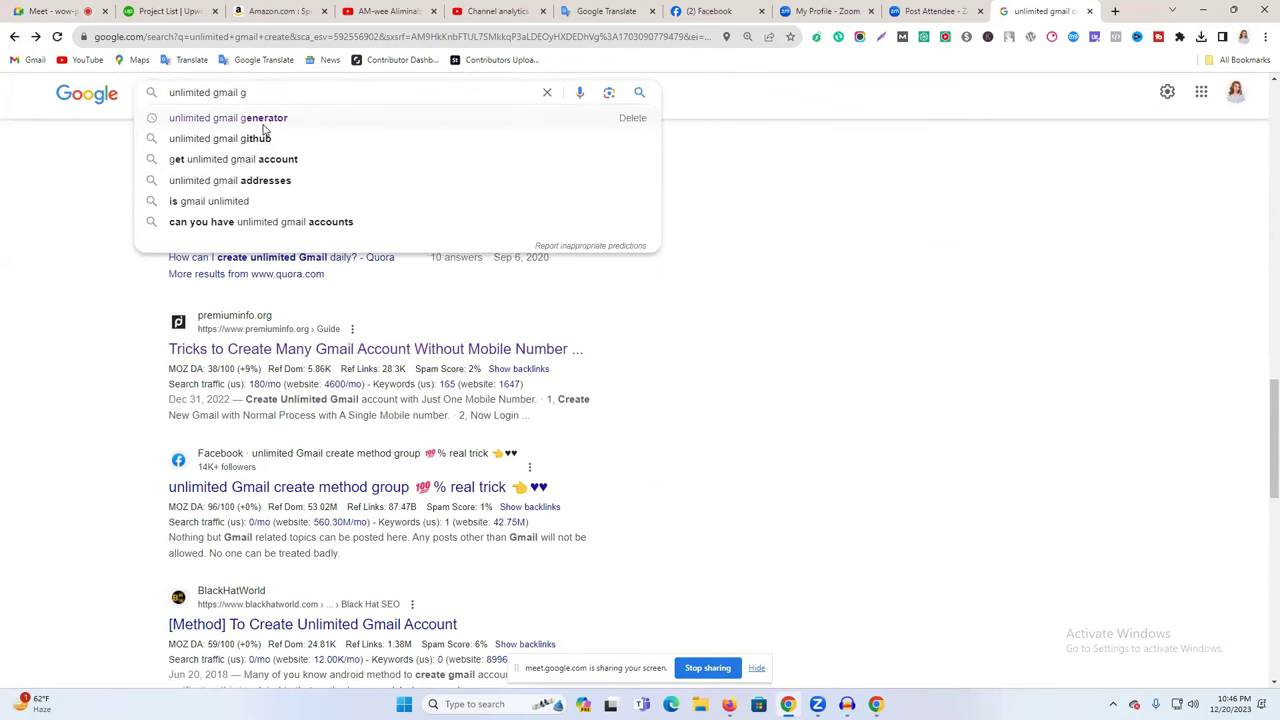
pyautogui.click(263, 121)
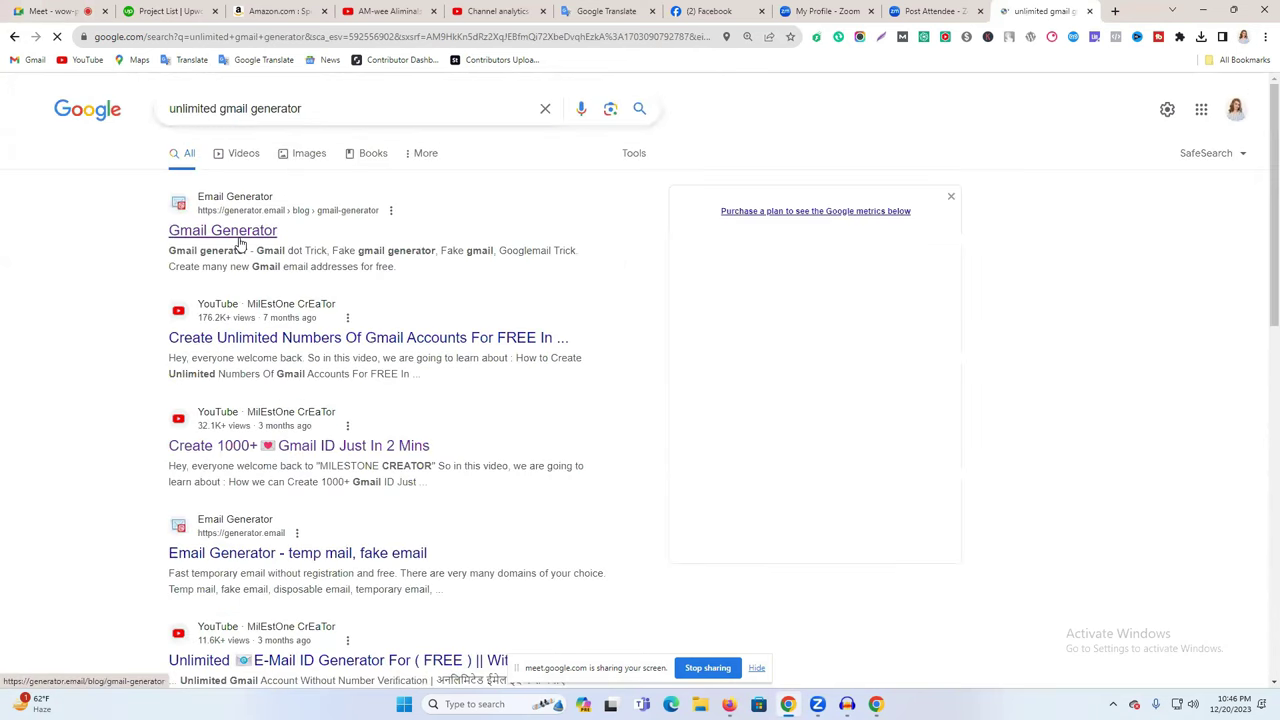
pyautogui.click(239, 238)
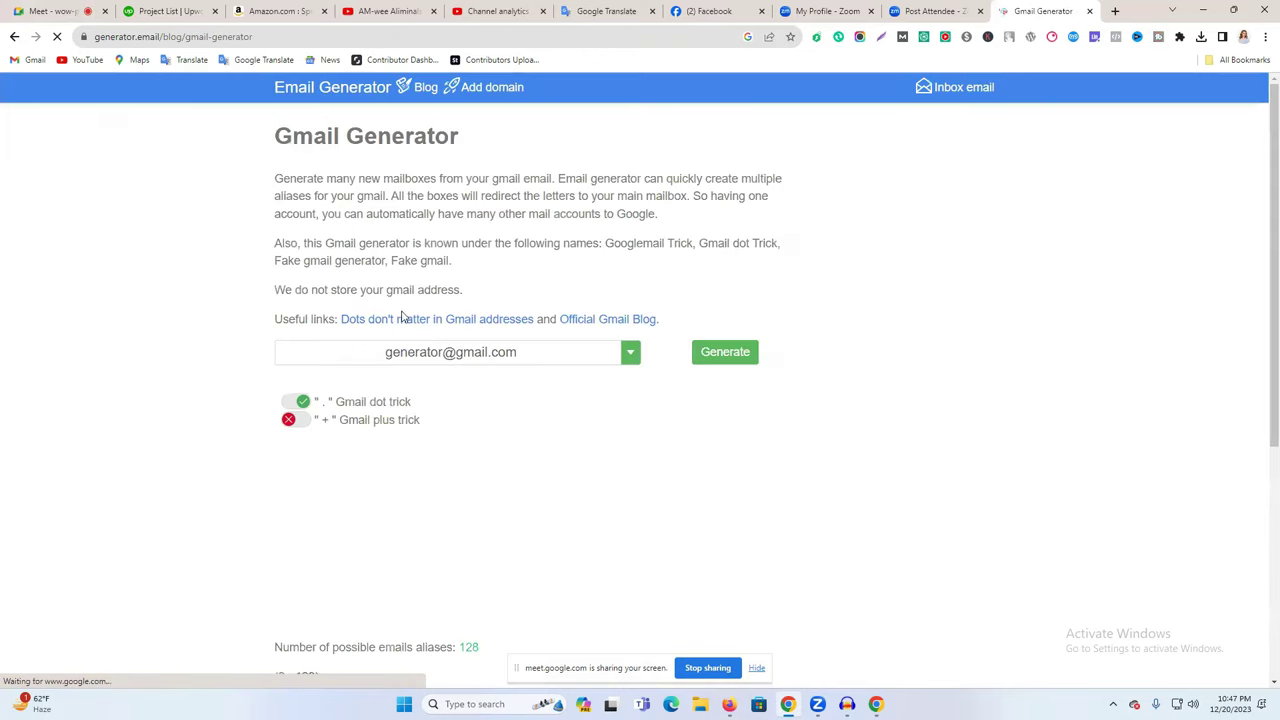
pyautogui.click(1115, 11)
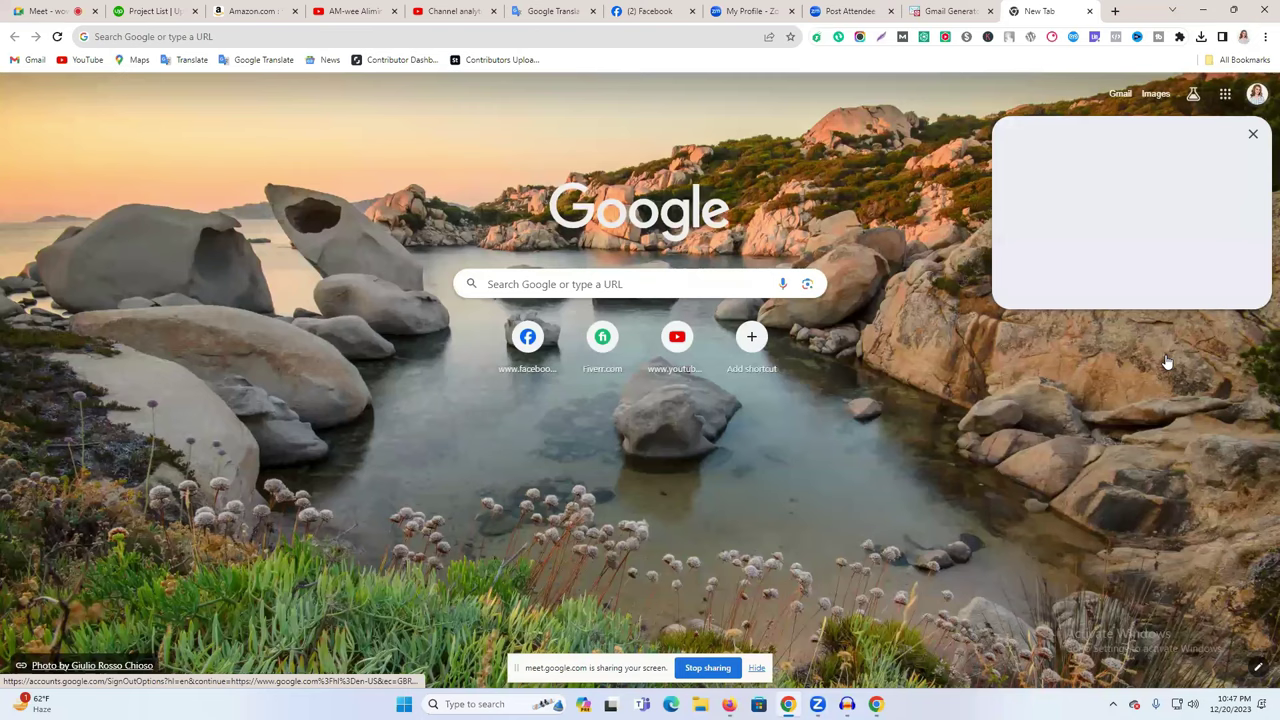
# Switch to Firefox, try to open Gmail from a Google search for "gmail", and return to the results
pyautogui.hotkey('alt', 'Tab')
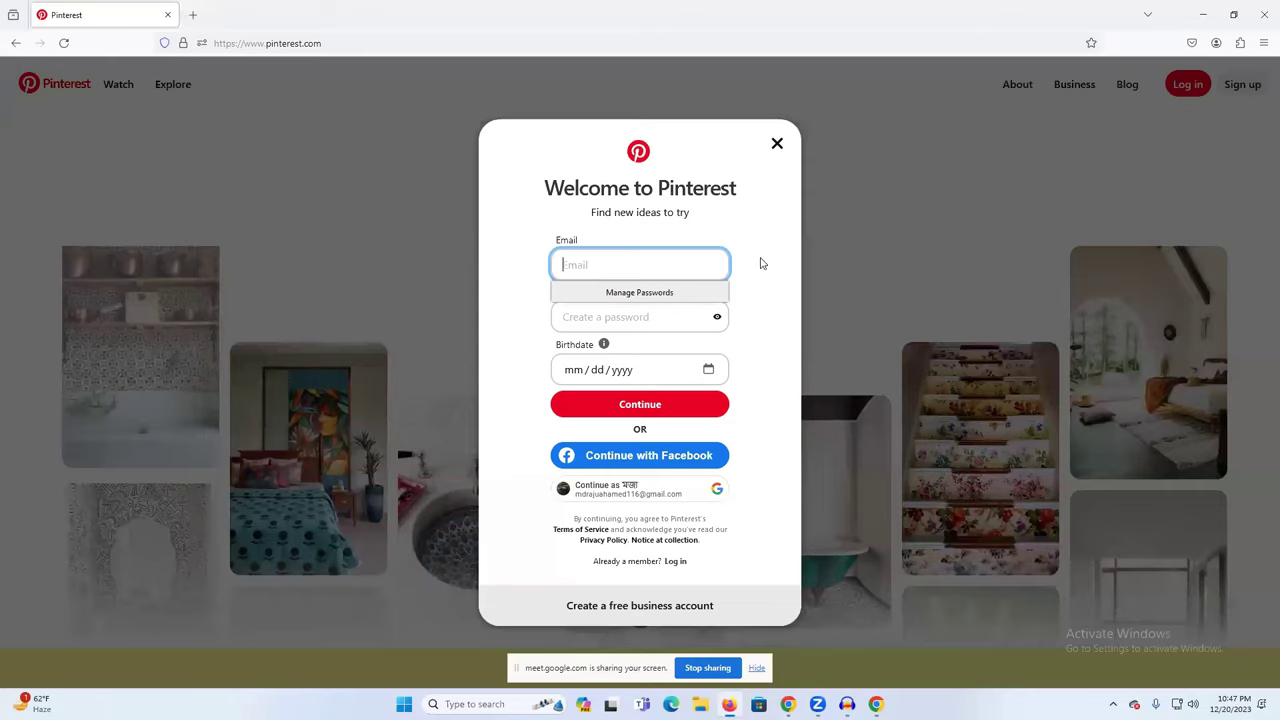
pyautogui.click(193, 15)
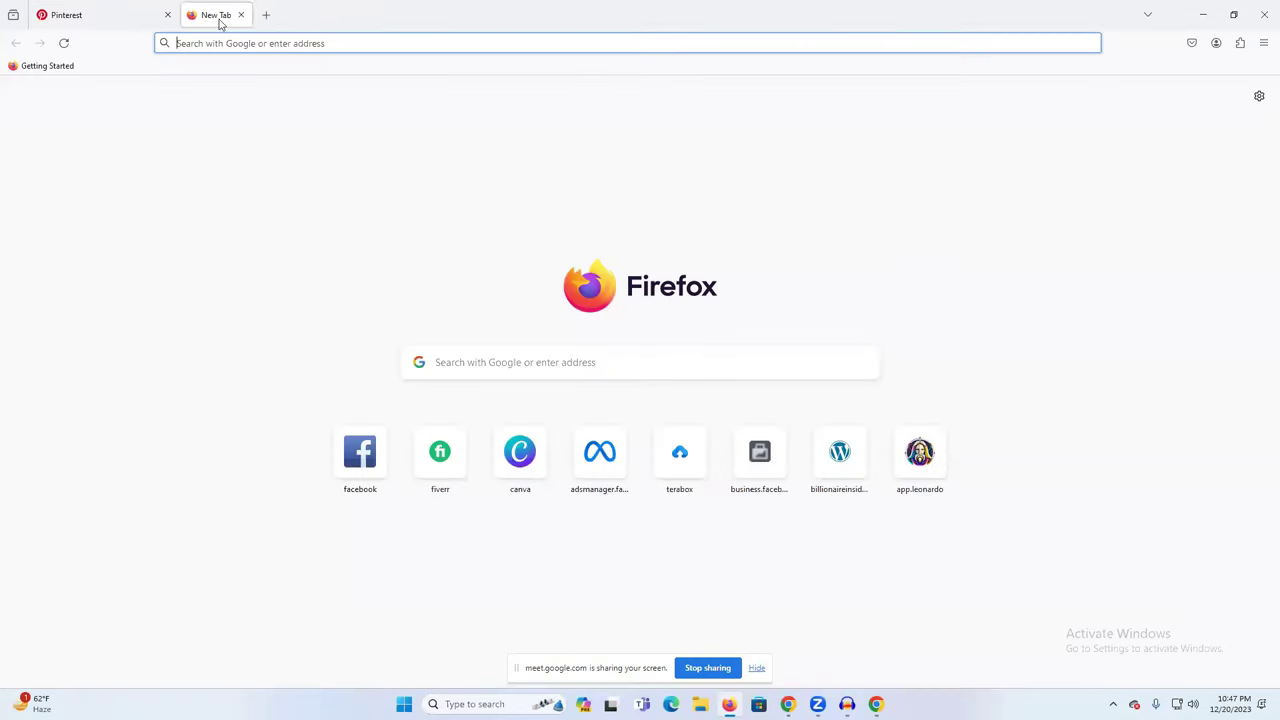
pyautogui.click(485, 44)
pyautogui.write('gmail')
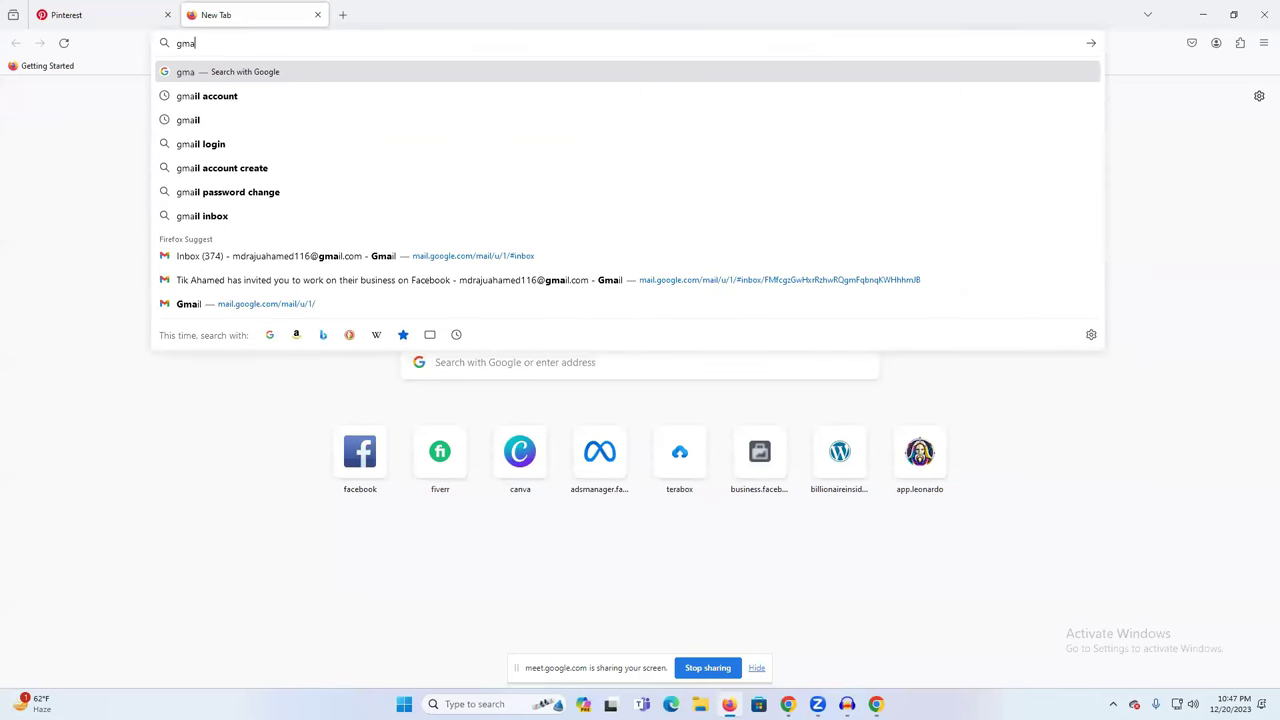
pyautogui.click(258, 72)
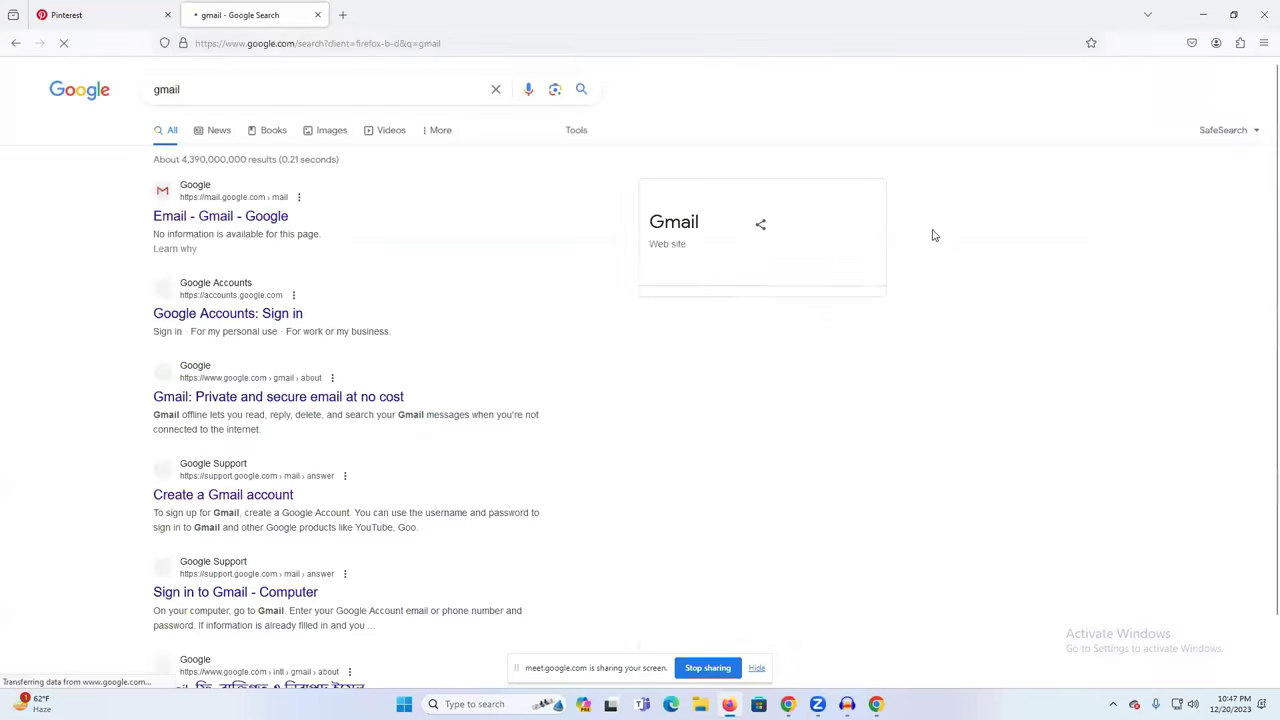
pyautogui.click(238, 218)
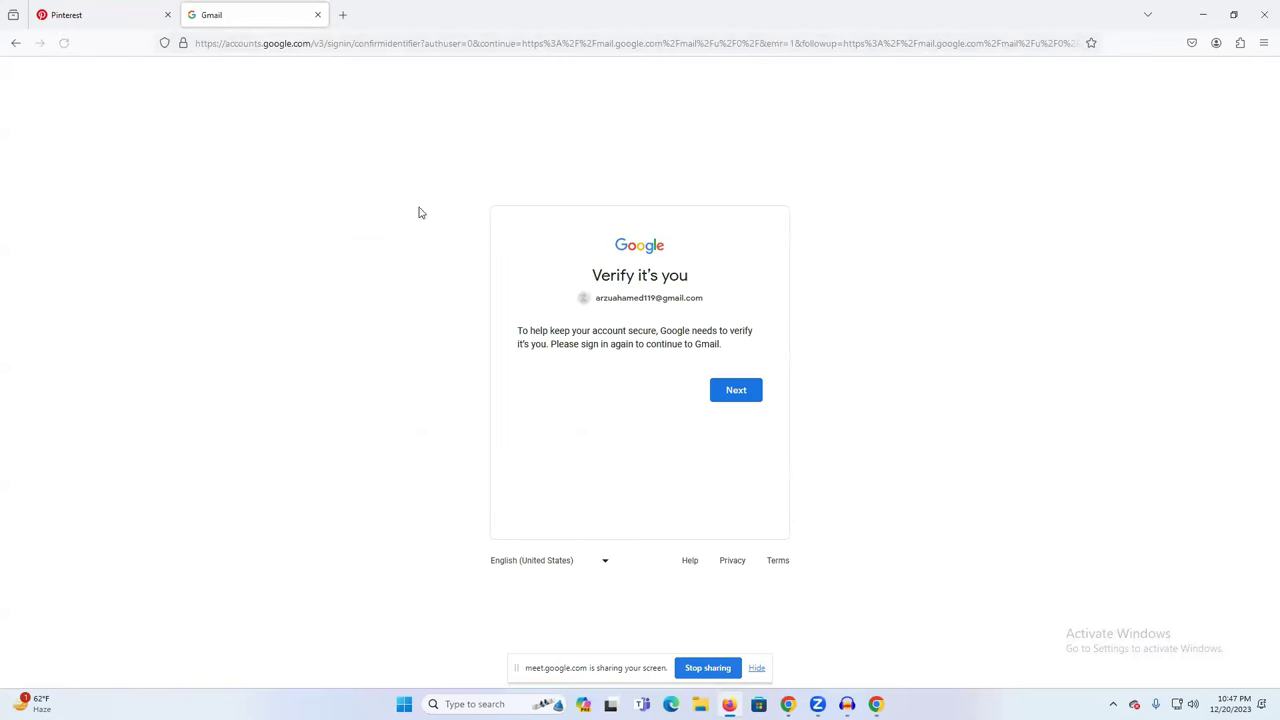
pyautogui.click(14, 44)
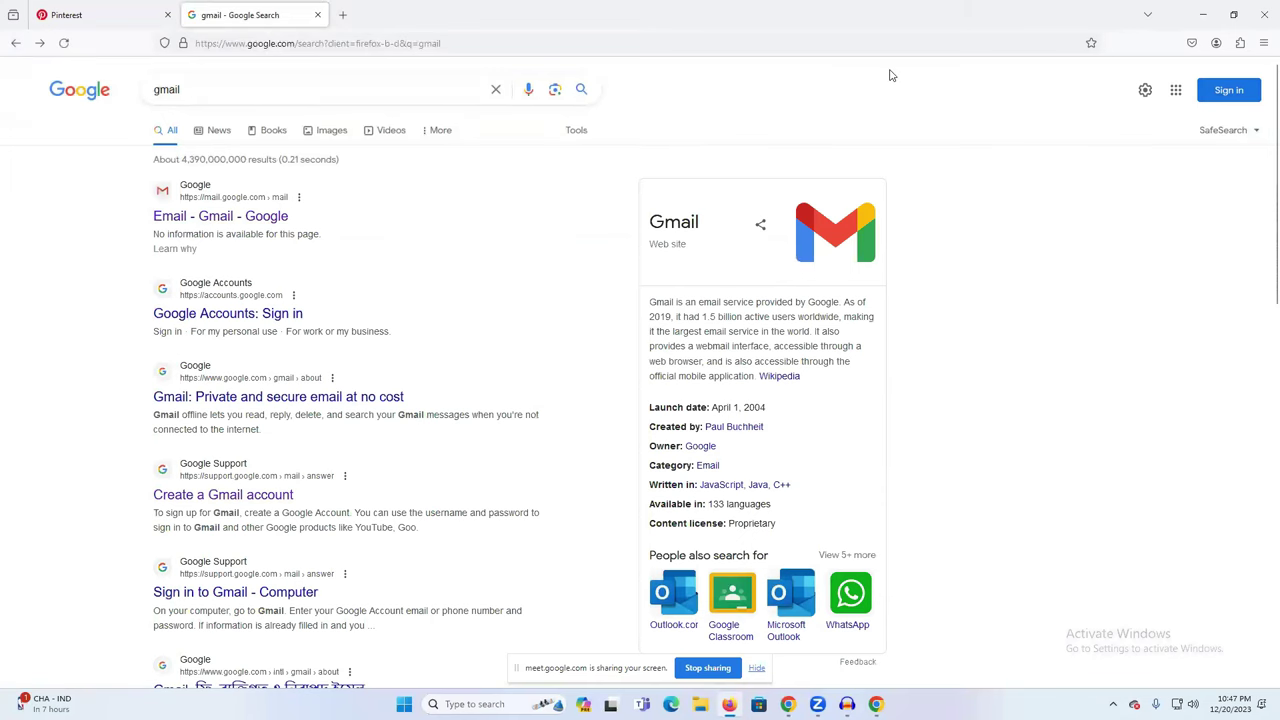
# Search for "gmail account" in another new tab and open Gmail from the list of Google apps
pyautogui.click(343, 15)
pyautogui.click(349, 43)
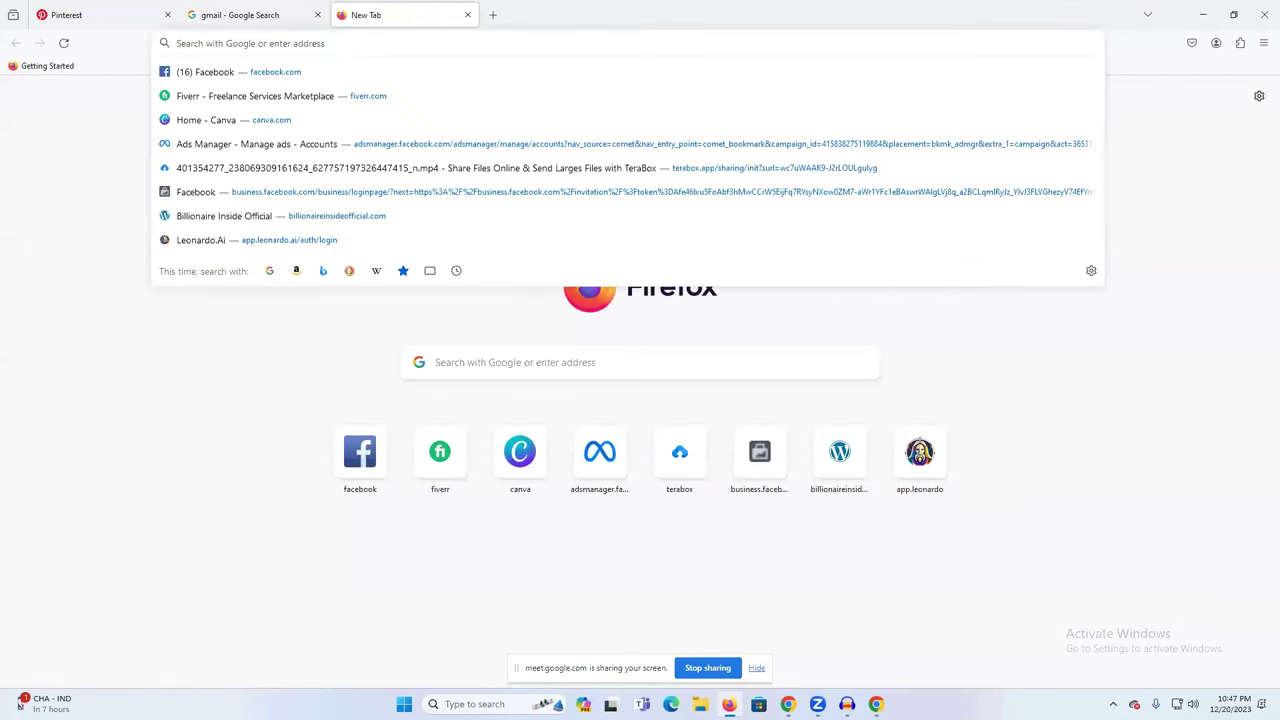
pyautogui.write('gmail')
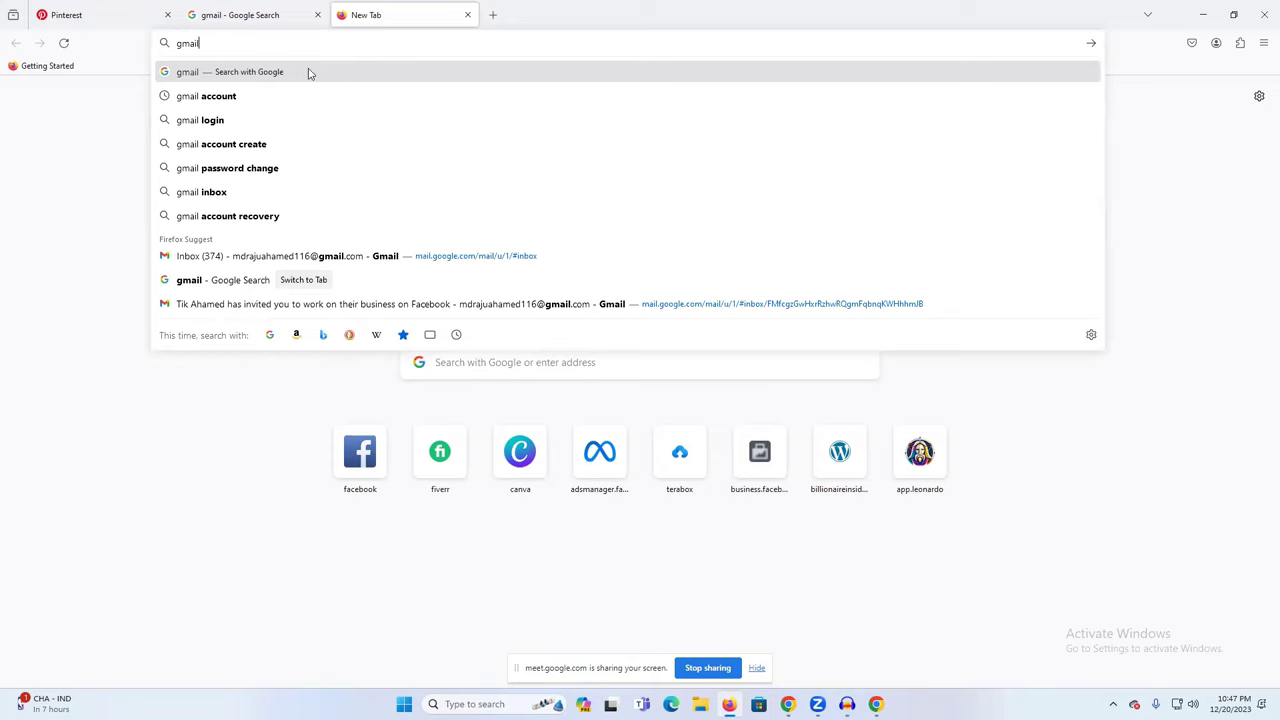
pyautogui.click(243, 96)
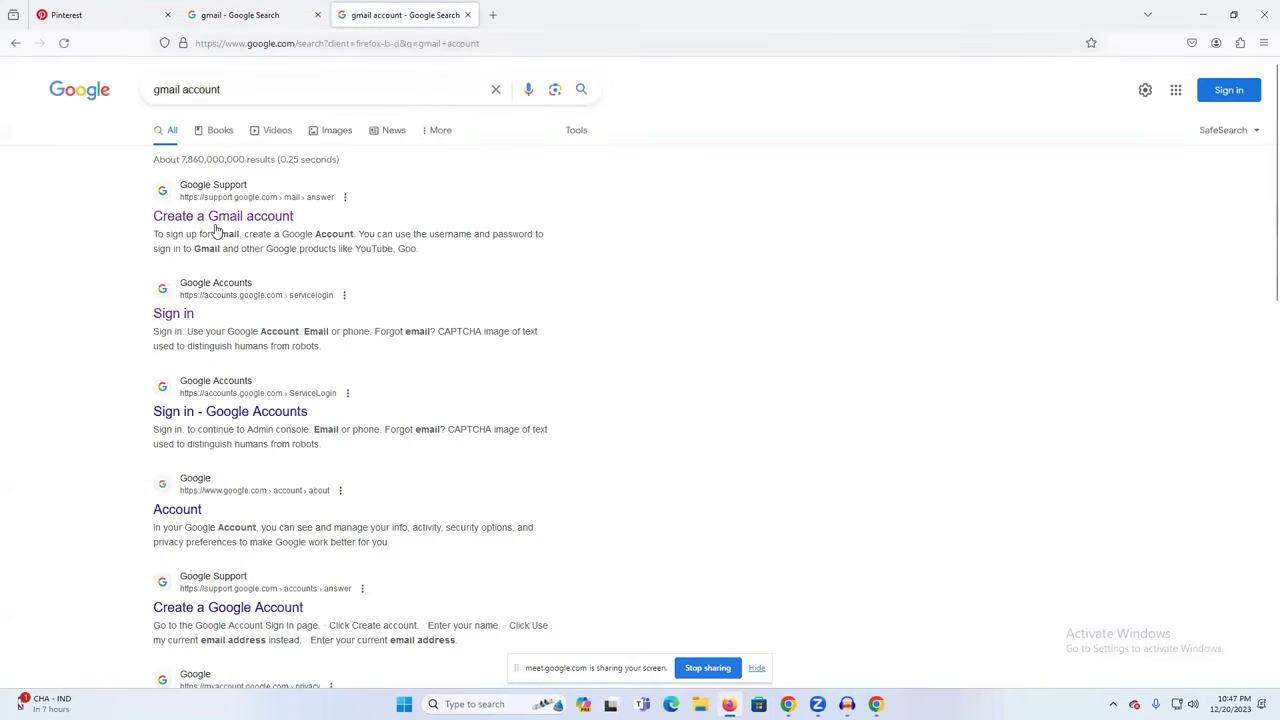
pyautogui.scroll(-1, 1100, 123)
pyautogui.scroll(1, 1100, 123)
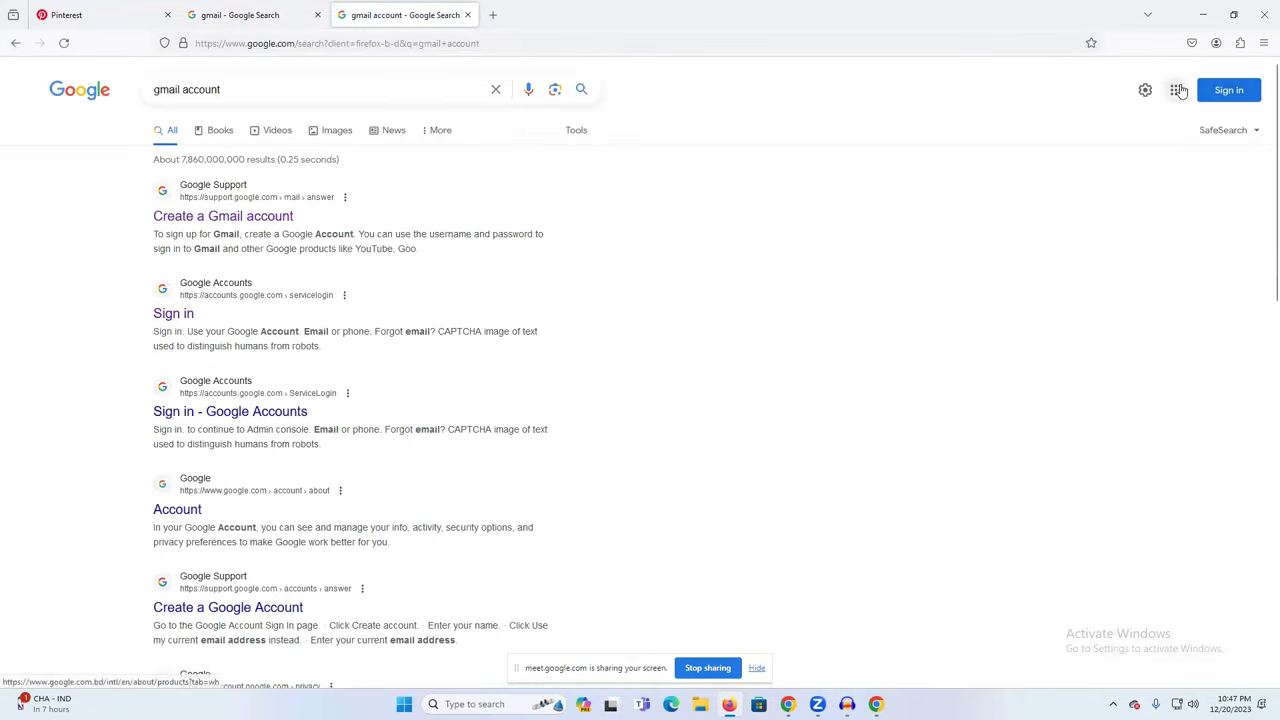
pyautogui.click(1179, 90)
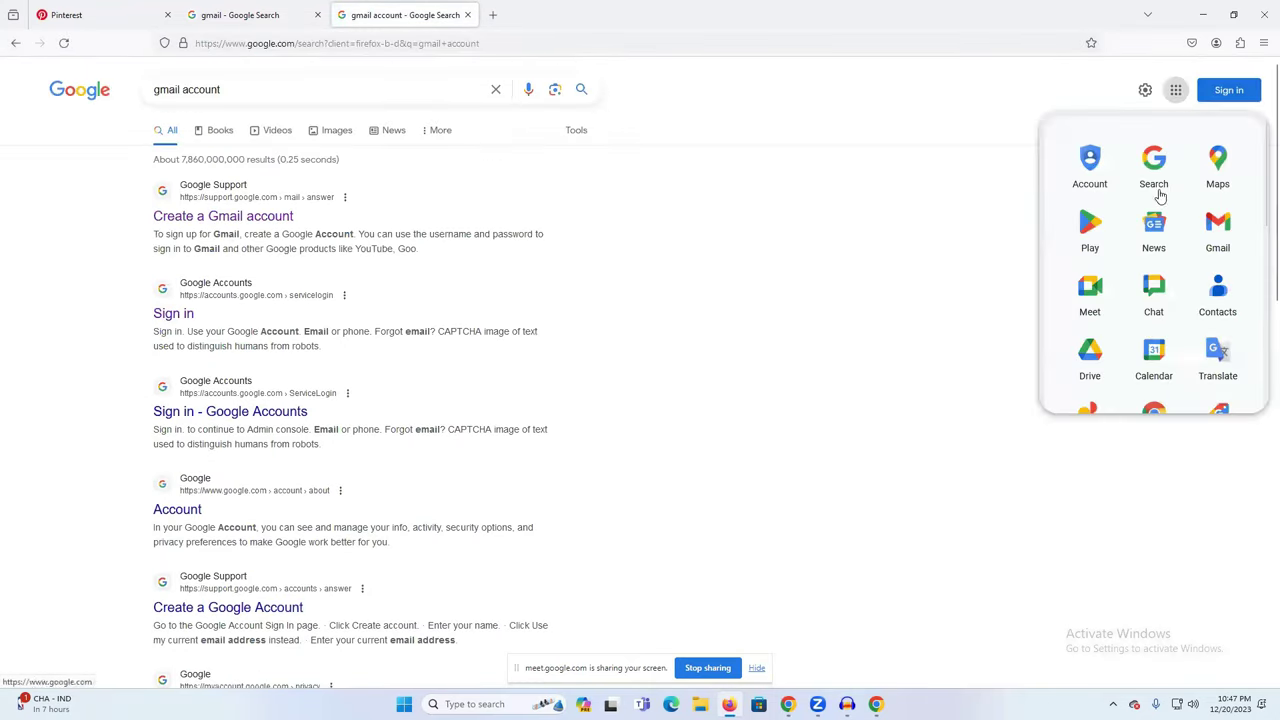
pyautogui.click(1218, 240)
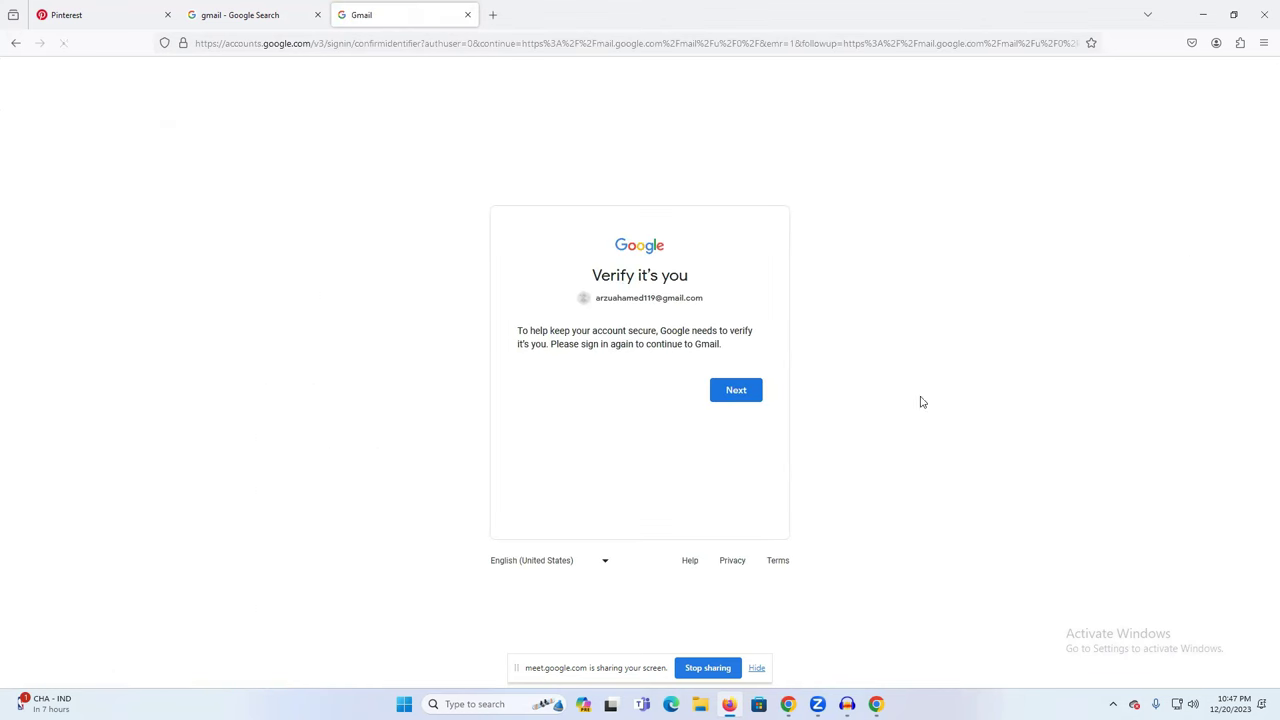
# Try to sign in to the suggested Gmail account by completing the robot check and submitting the saved account password
pyautogui.click(739, 399)
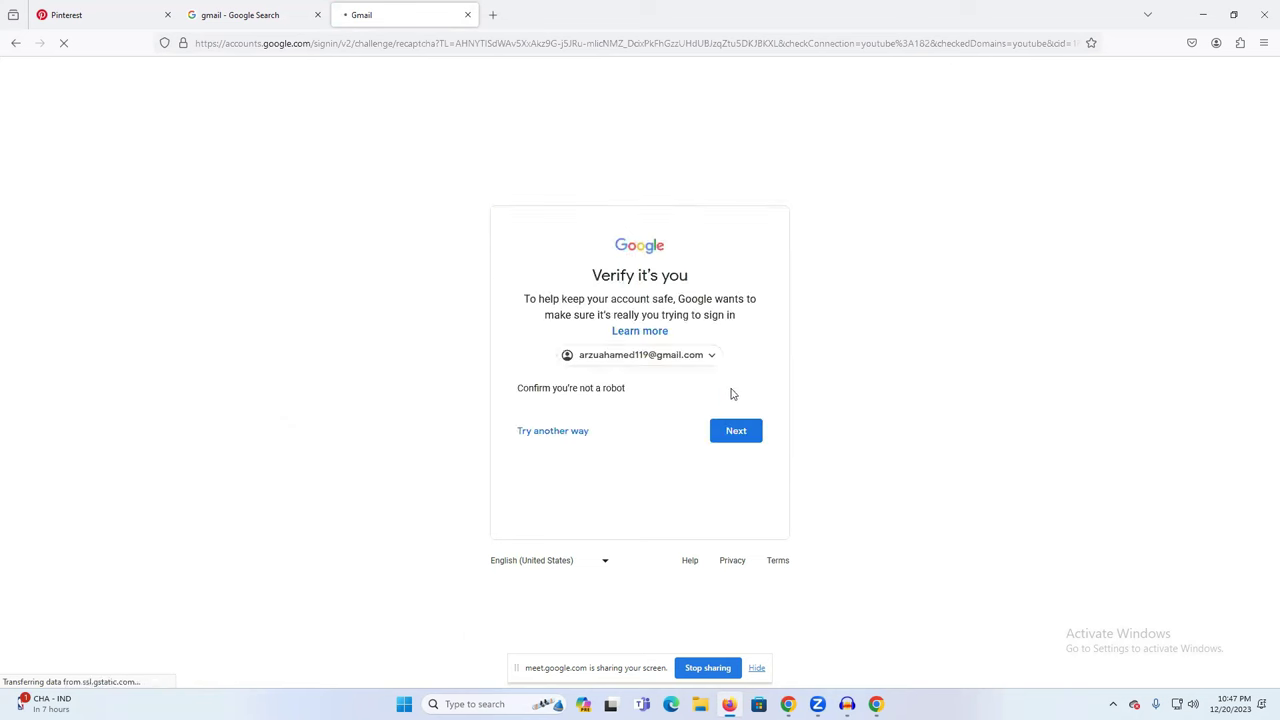
pyautogui.click(535, 421)
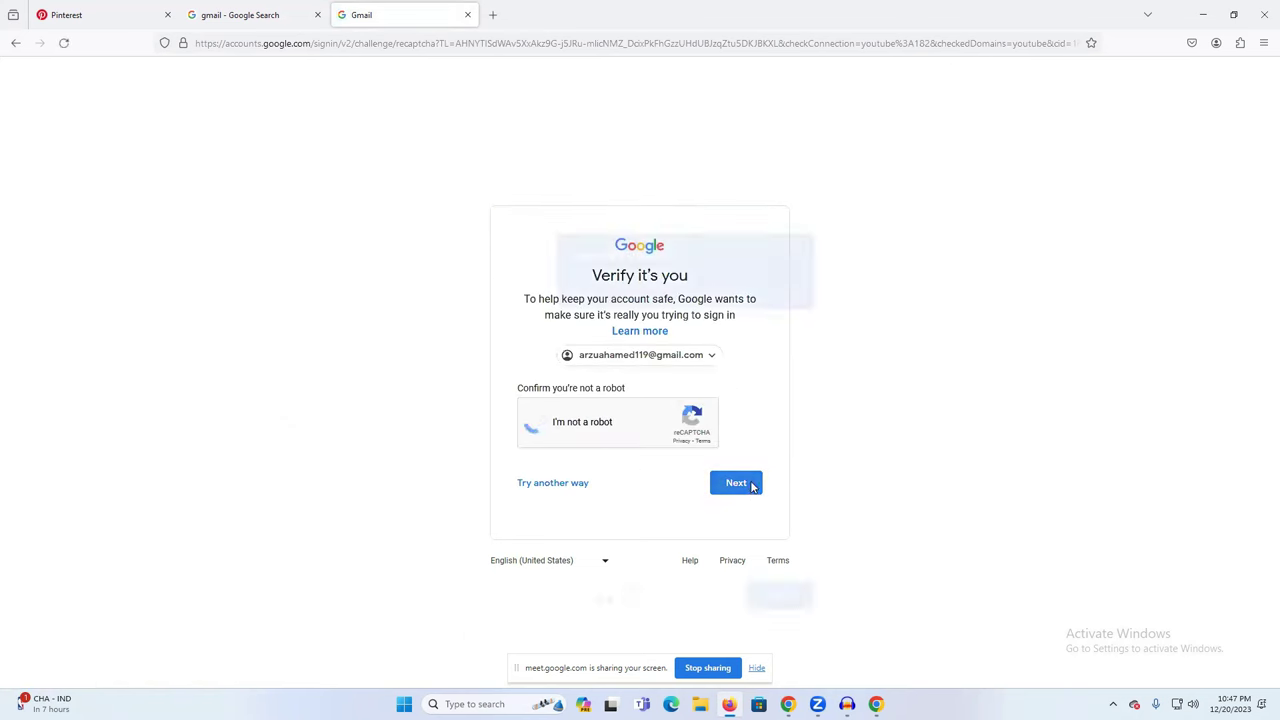
pyautogui.click(588, 472)
pyautogui.click(601, 399)
pyautogui.click(775, 596)
pyautogui.click(739, 483)
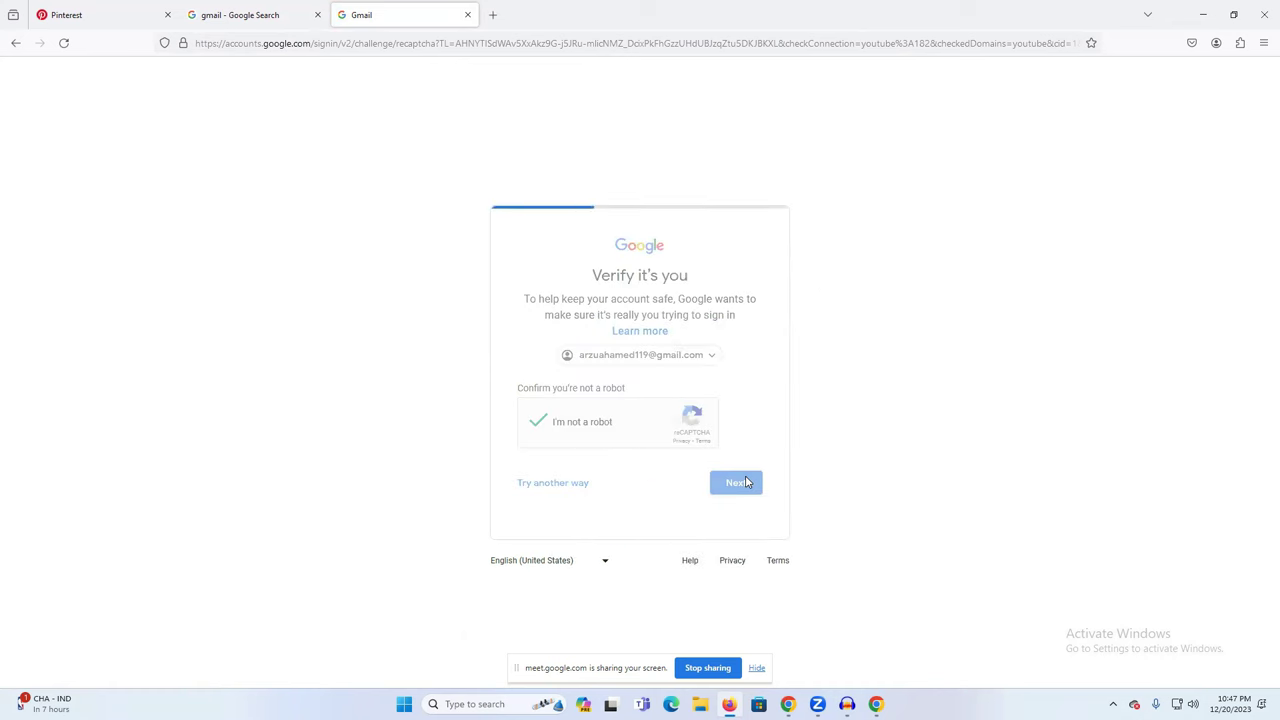
pyautogui.click(740, 462)
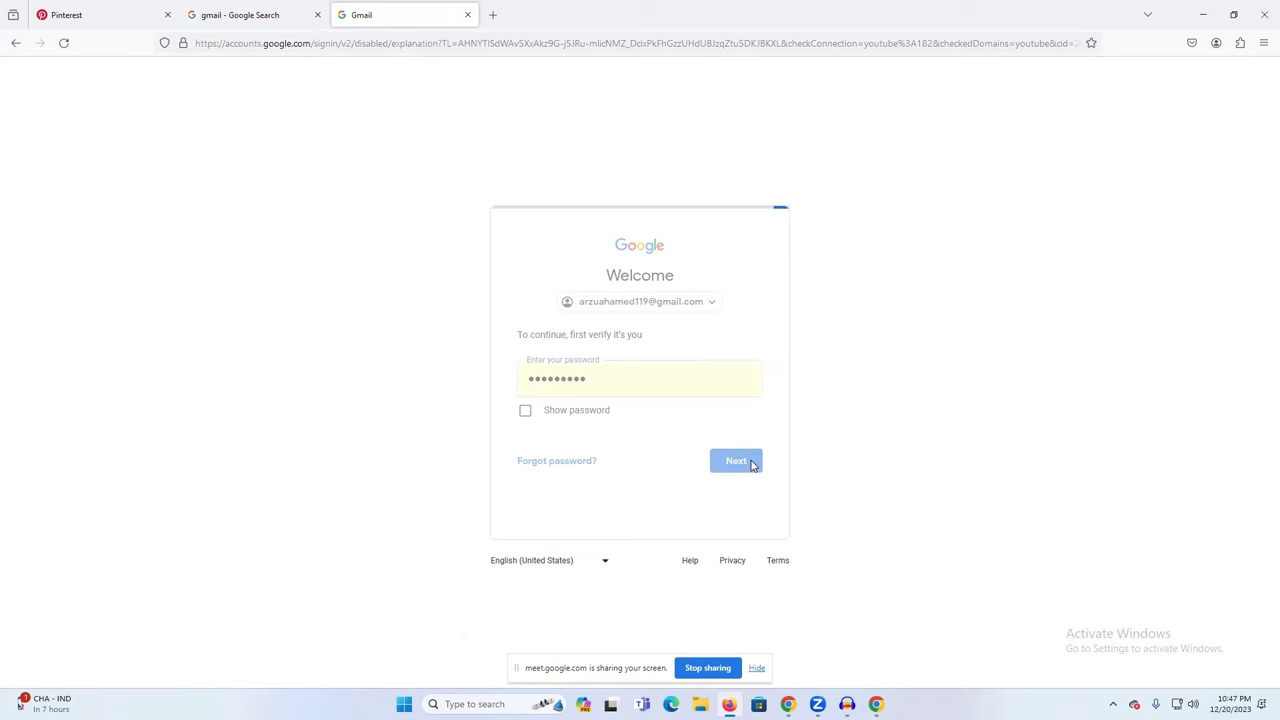
# Start an appeal for the account up to the appeal reason, abandon it and close both Gmail-related tabs
pyautogui.click(720, 520)
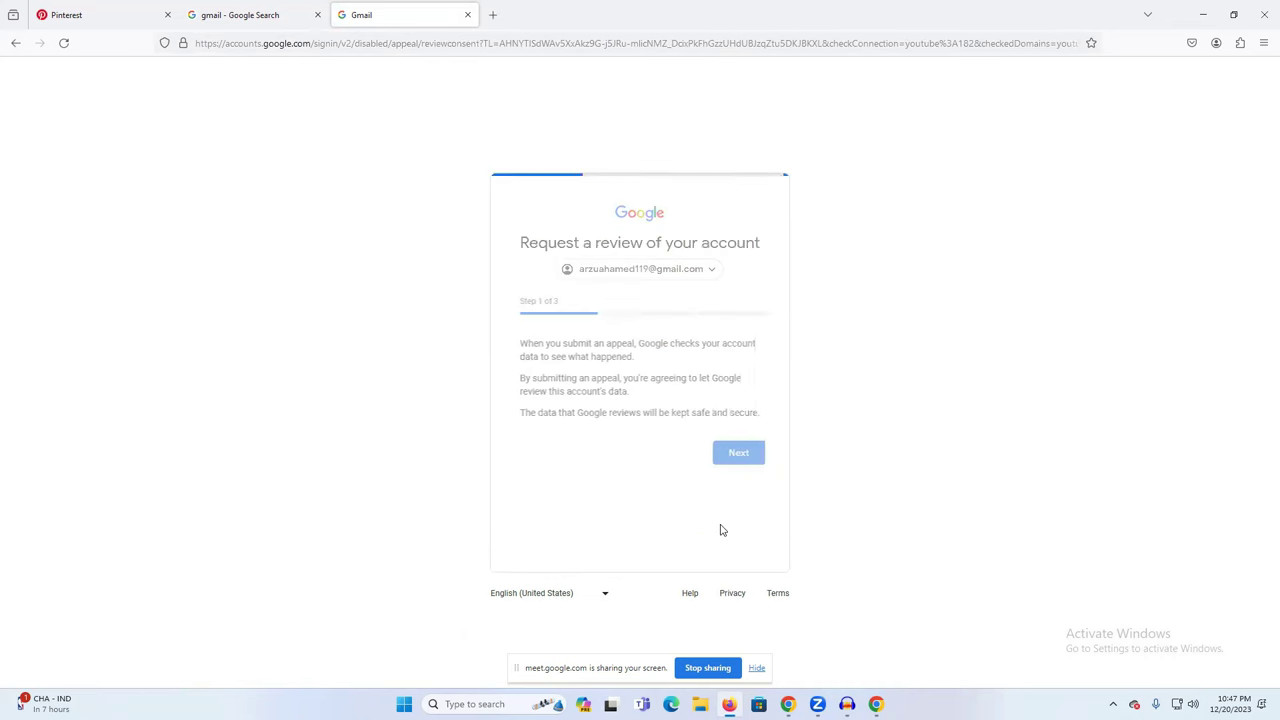
pyautogui.click(734, 487)
pyautogui.click(735, 549)
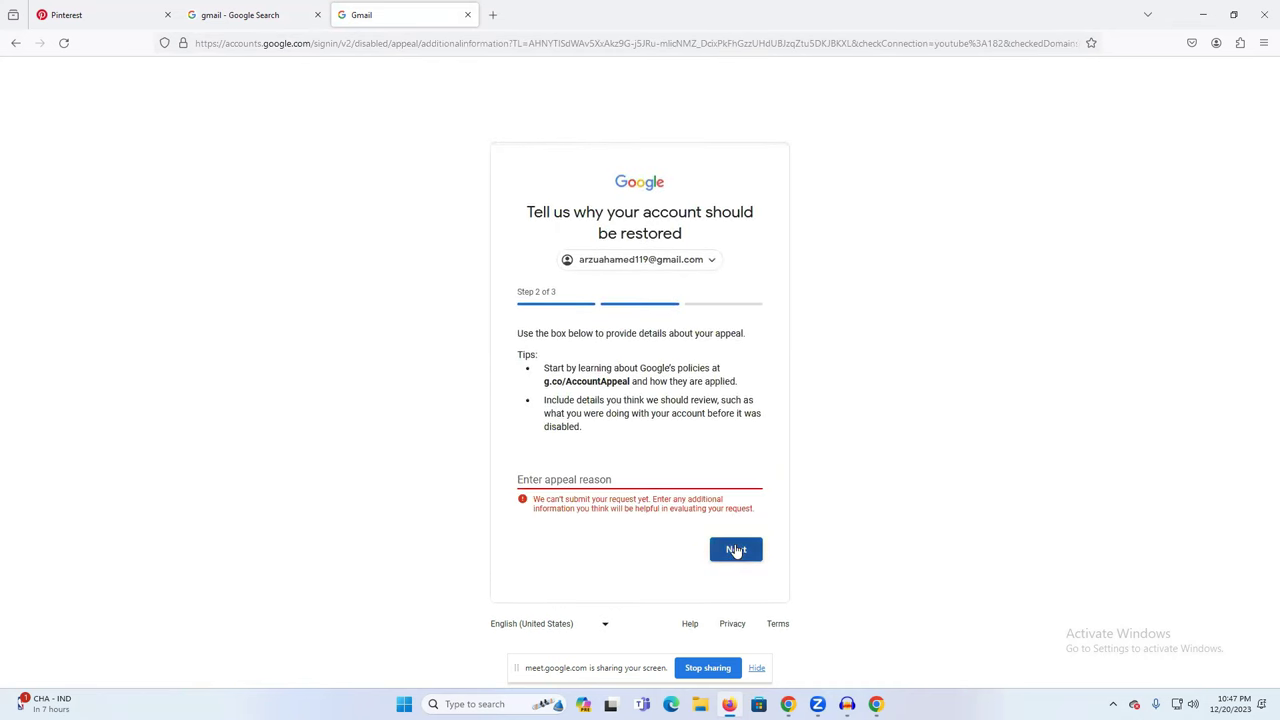
pyautogui.click(608, 481)
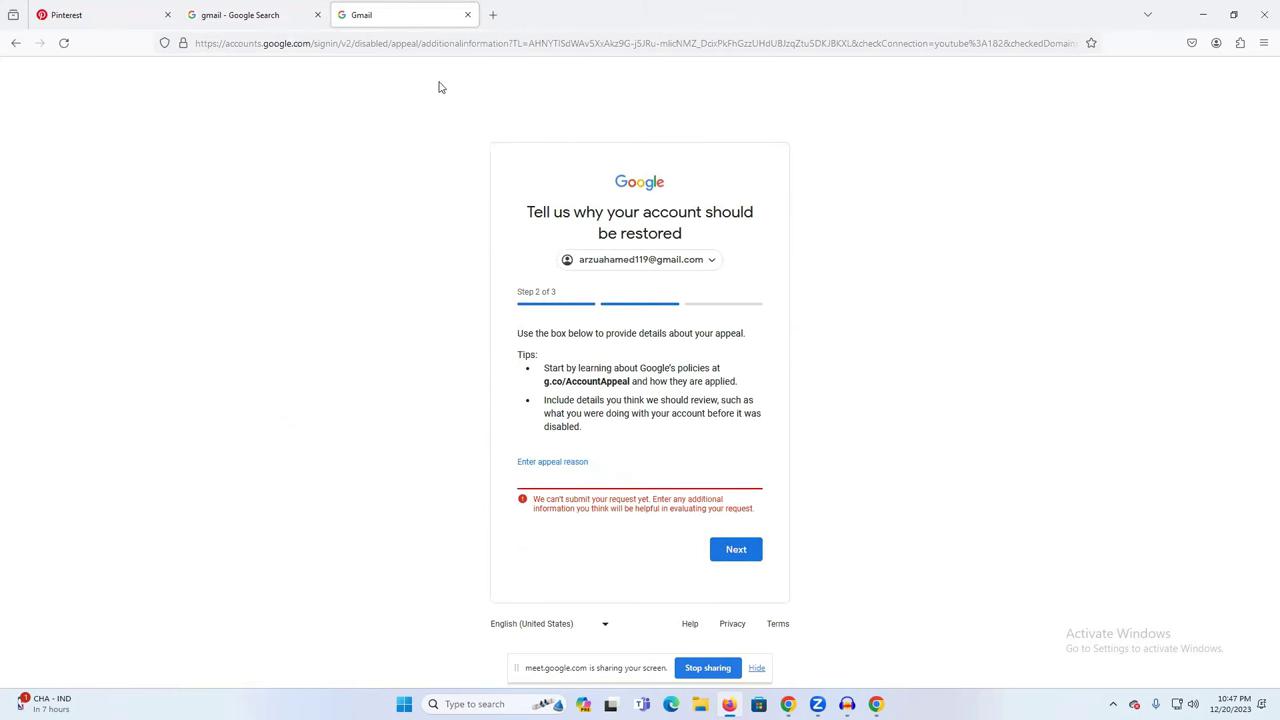
pyautogui.click(465, 15)
pyautogui.click(317, 15)
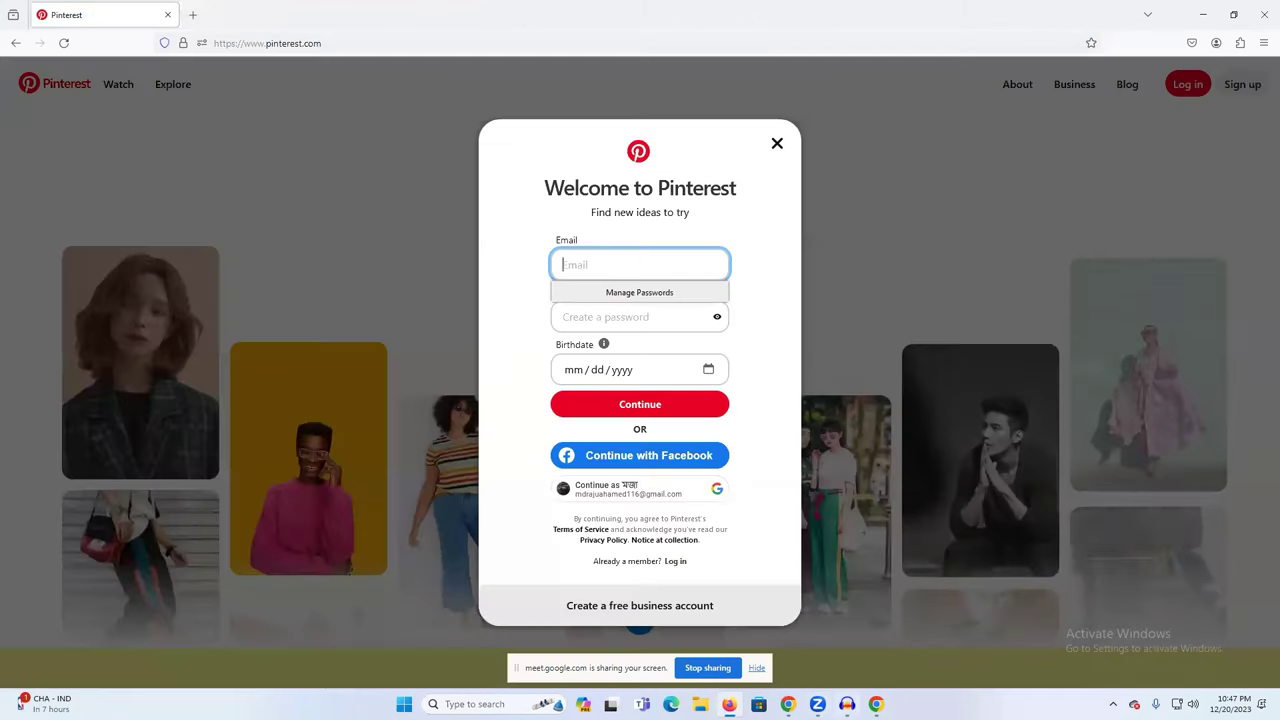
# Switch back to Chrome, change to another signed-in Google account and copy its email address
pyautogui.hotkey('alt', 'Tab')
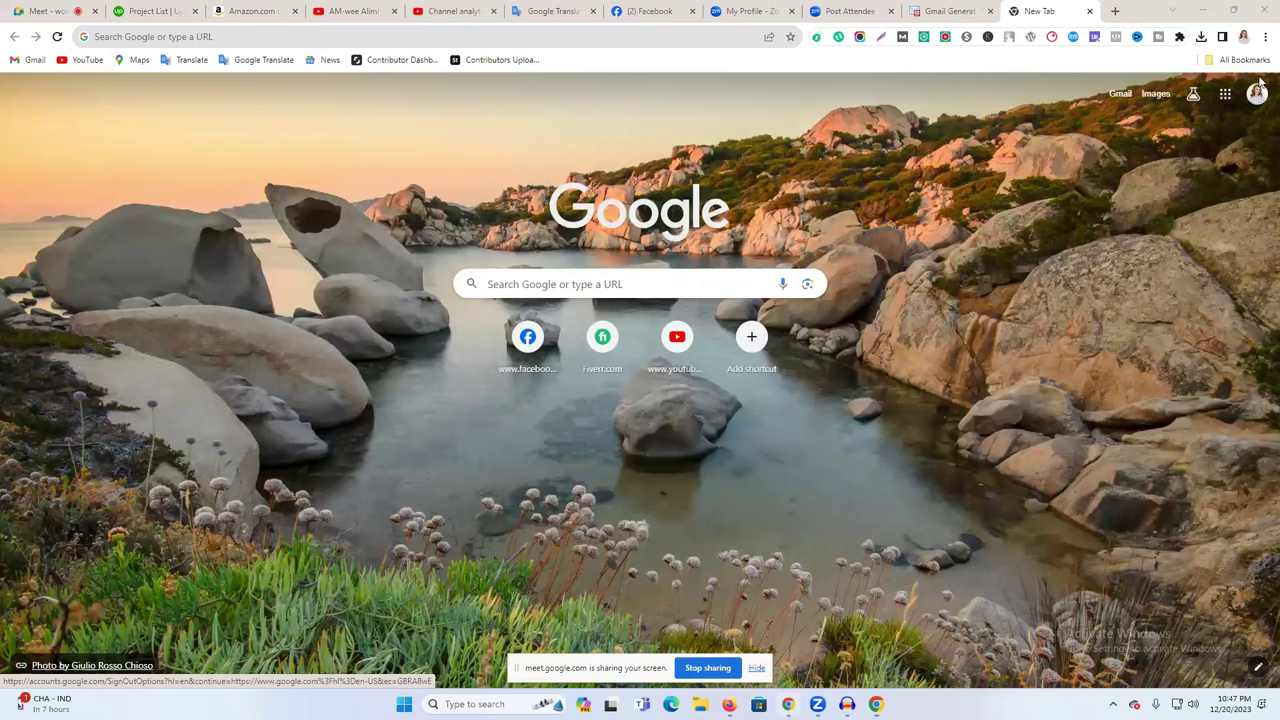
pyautogui.click(1256, 95)
pyautogui.scroll(-2, 1206, 409)
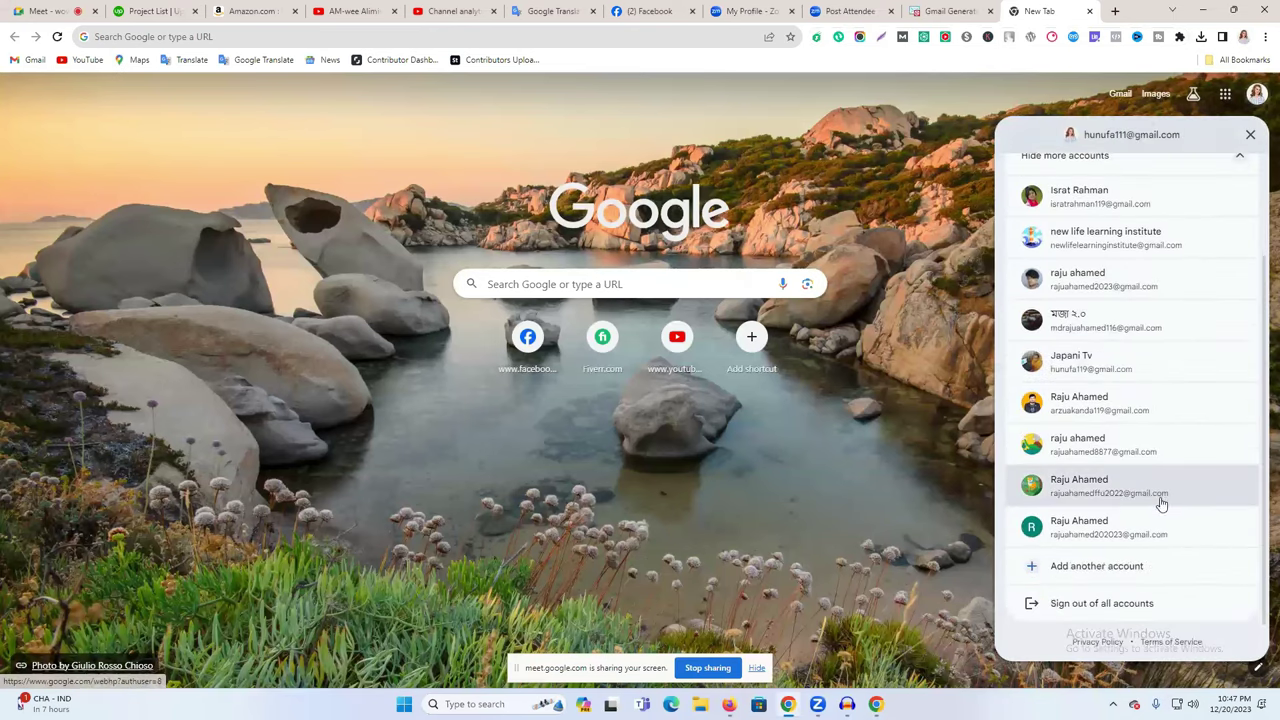
pyautogui.click(1145, 404)
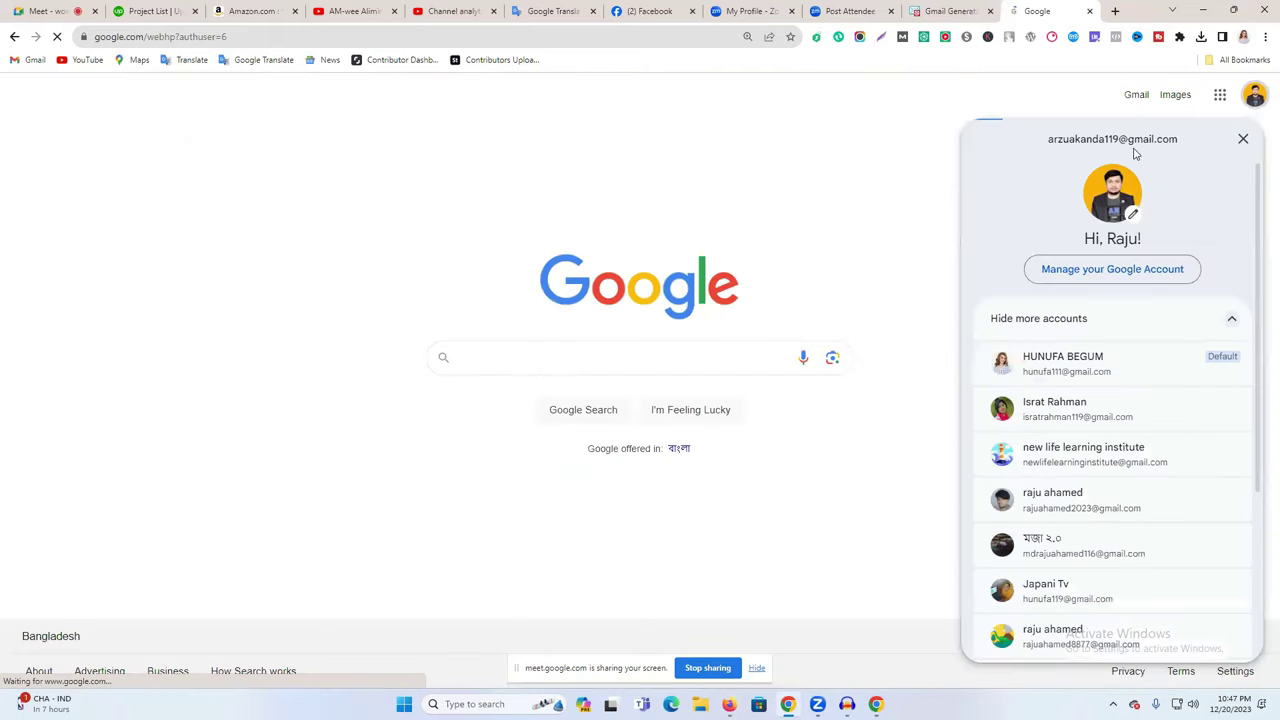
pyautogui.tripleClick(1112, 139)
pyautogui.hotkey('ctrl', 'c')
# Return to the Gmail Generator page, dismiss the ad and replace the sample address with the copied Gmail address
pyautogui.click(945, 11)
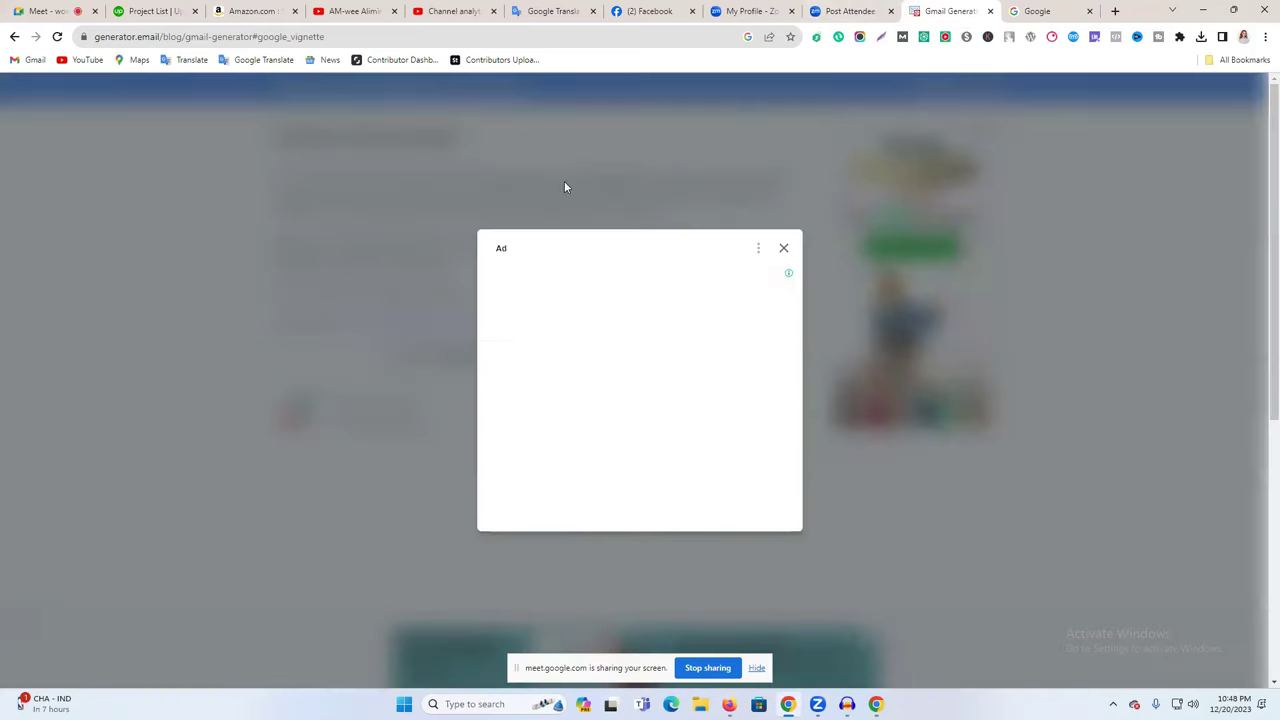
pyautogui.click(783, 248)
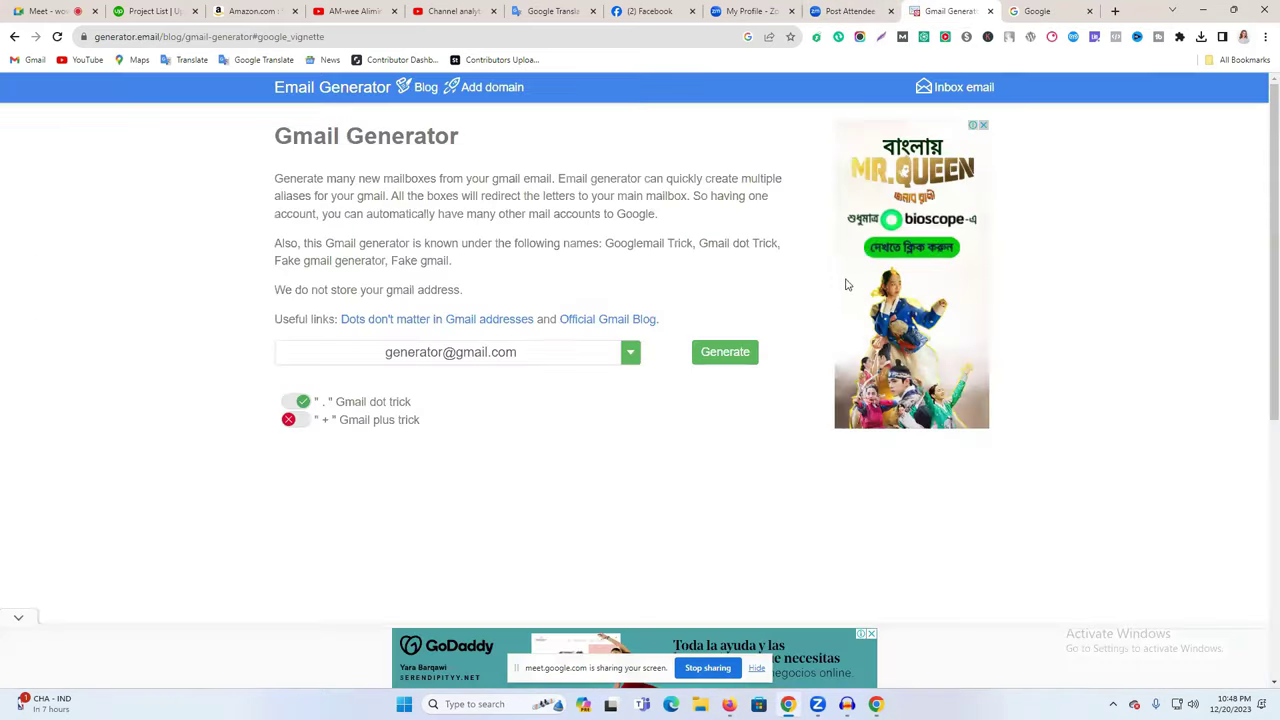
pyautogui.click(430, 352)
pyautogui.hotkey('ctrl', 'v')
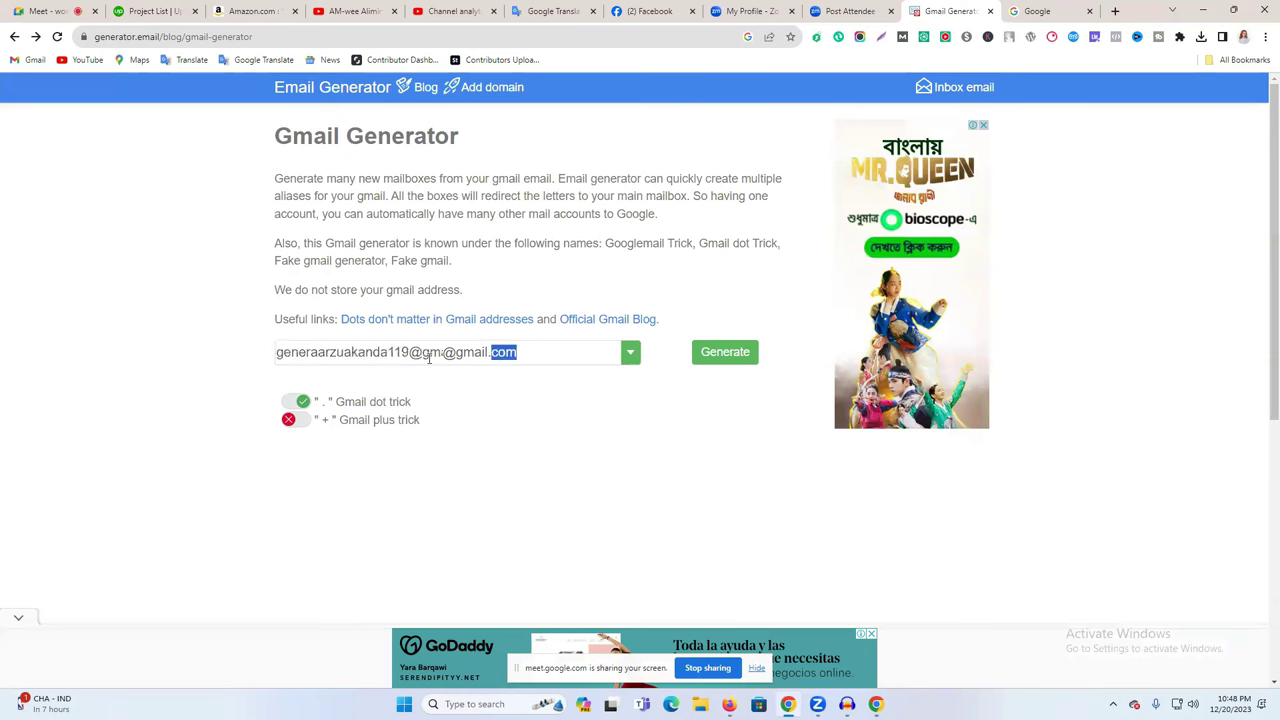
pyautogui.moveTo(409, 352); pyautogui.dragTo(509, 354)
pyautogui.press('BackSpace')
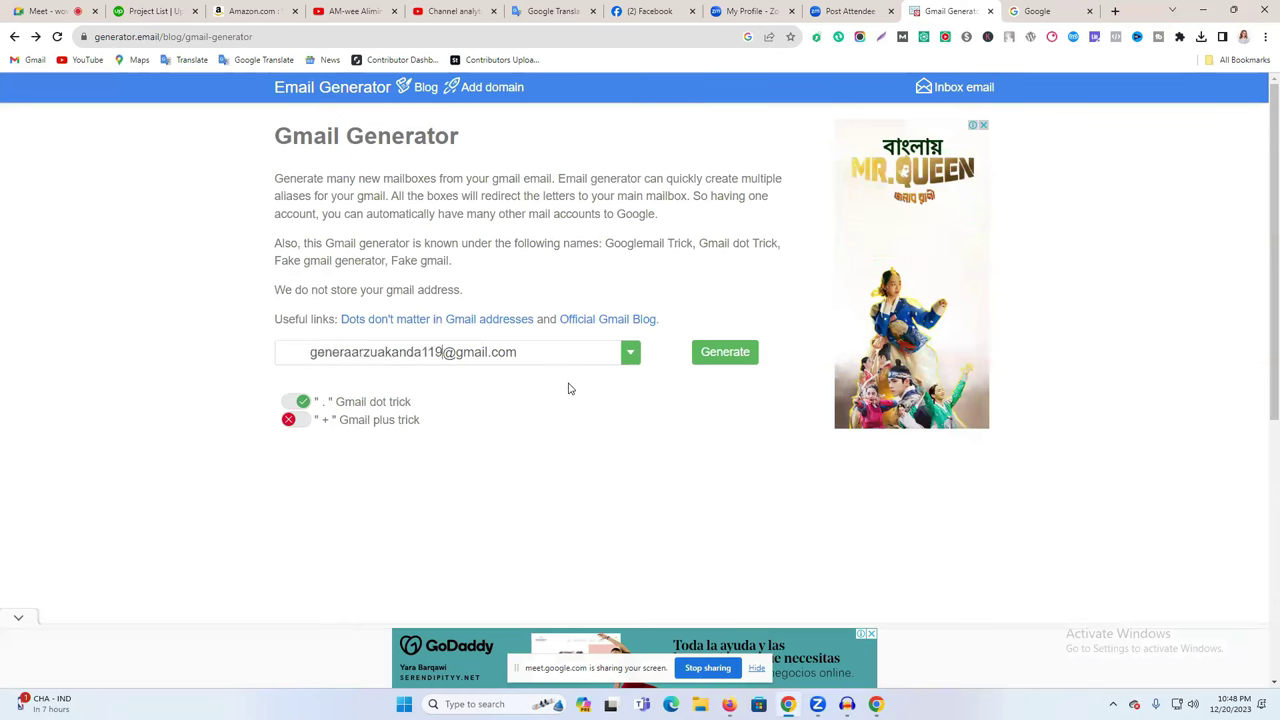
pyautogui.press('Home')
pyautogui.keyDown('shift'); pyautogui.click(477, 363); pyautogui.keyUp('shift')
pyautogui.hotkey('ctrl', 'v')
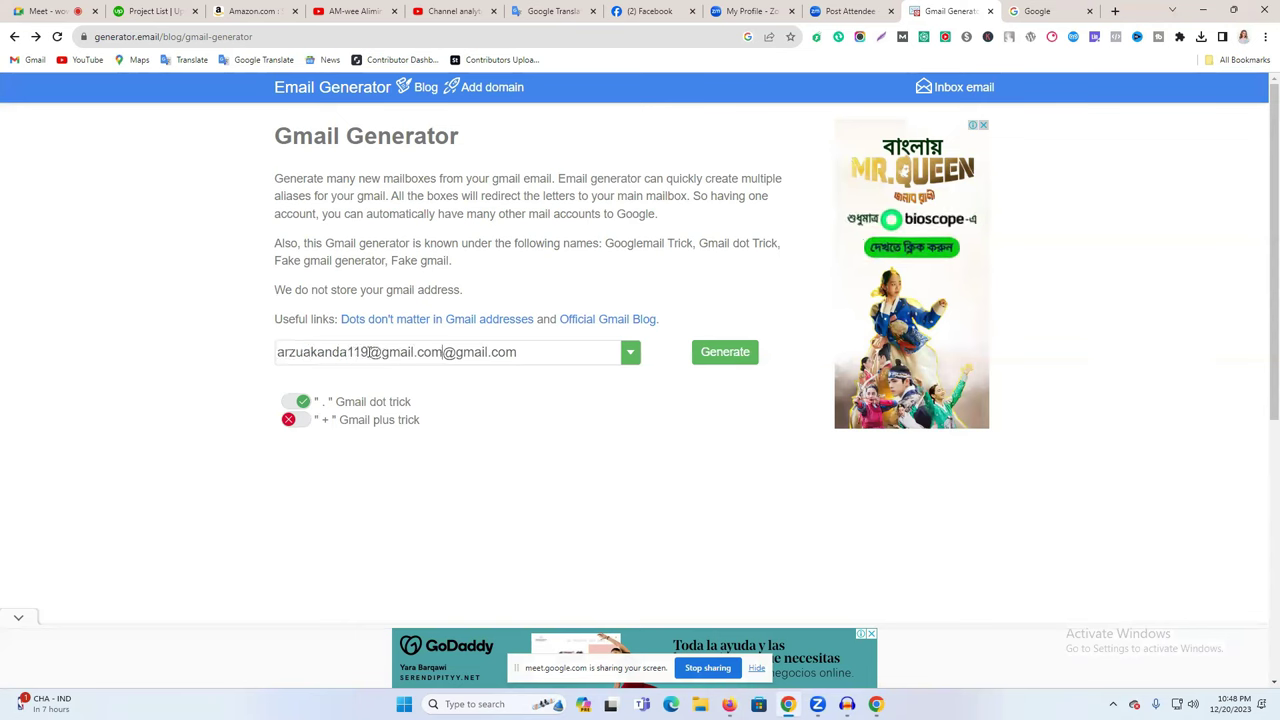
pyautogui.keyDown('shift'); pyautogui.click(369, 352); pyautogui.keyUp('shift')
pyautogui.press('BackSpace')
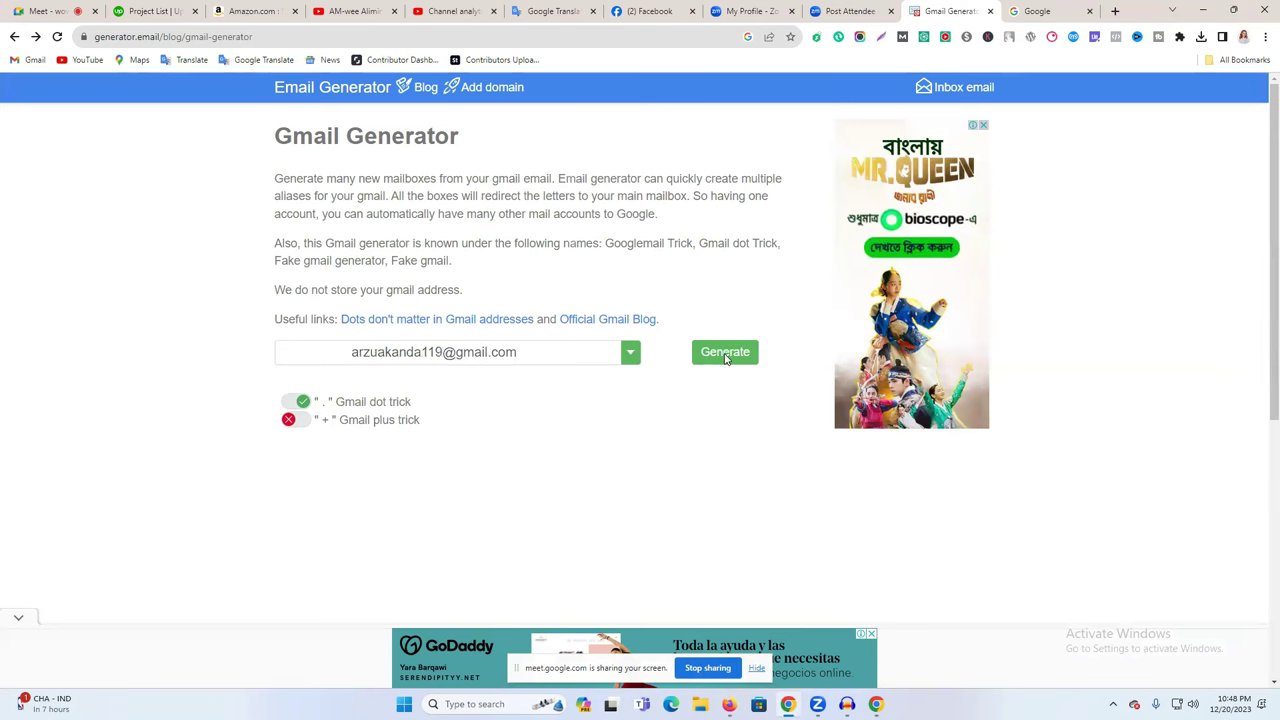
# Generate the dot-trick aliases for the address and copy the ninth alias in the list
pyautogui.click(725, 354)
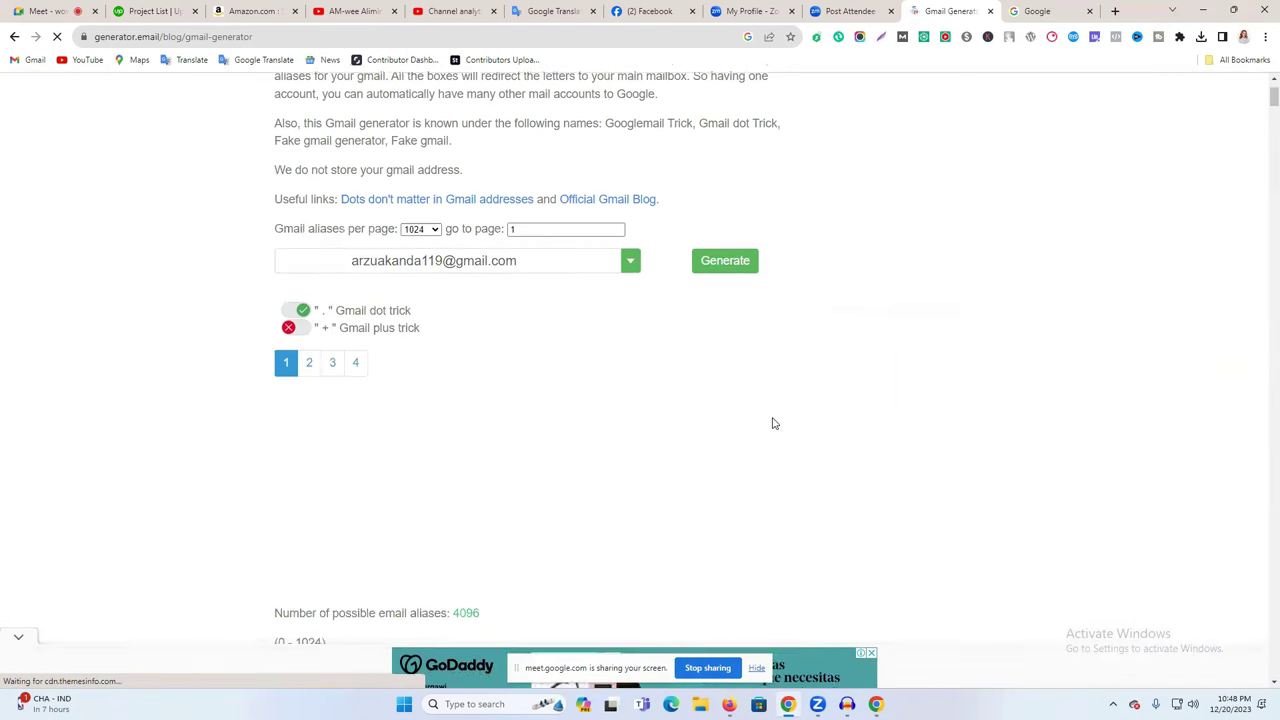
pyautogui.scroll(-4, 611, 411)
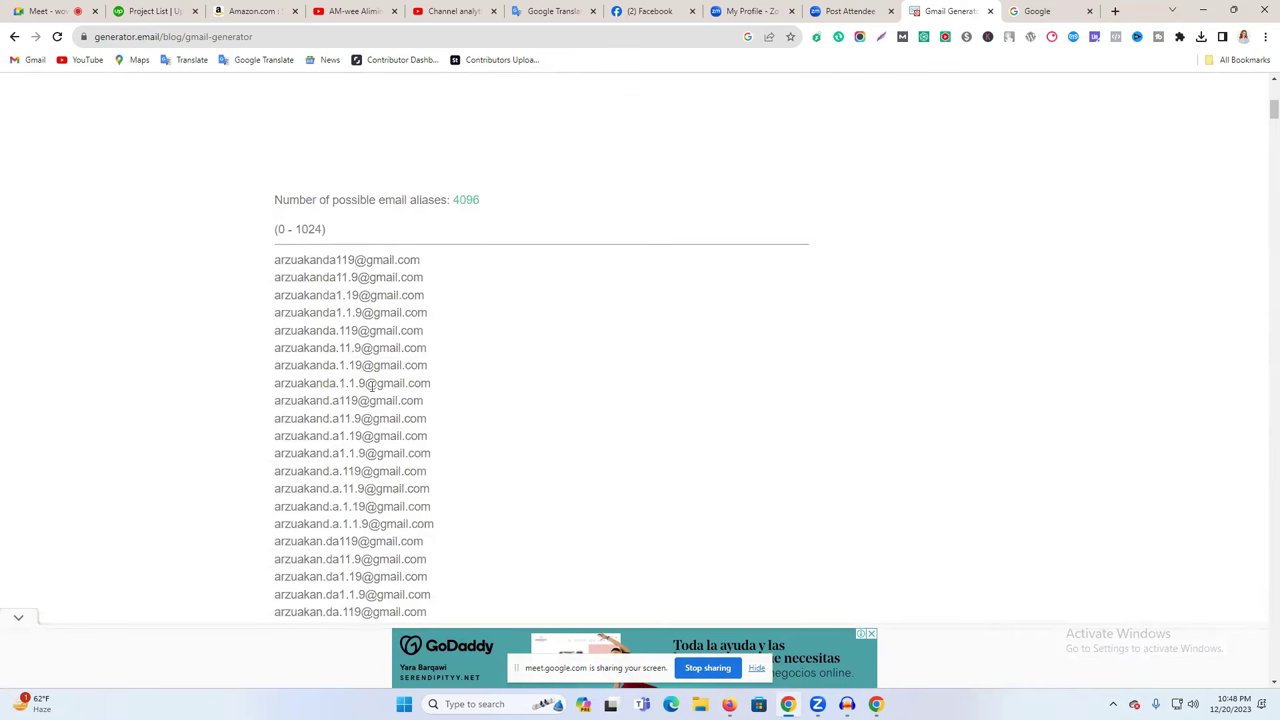
pyautogui.tripleClick(347, 401)
pyautogui.hotkey('ctrl', 'c')
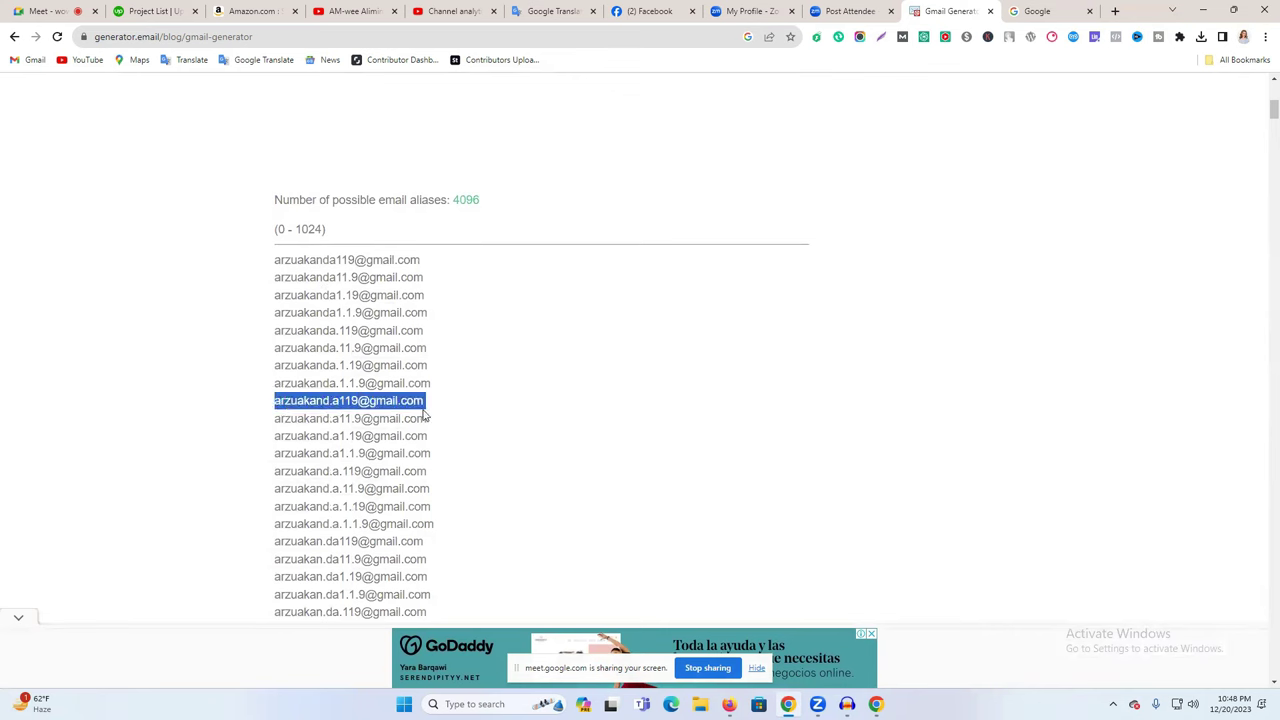
# Switch to Firefox and fill in the Pinterest sign-up form with the copied alias as email and a new account password
pyautogui.click(729, 704)
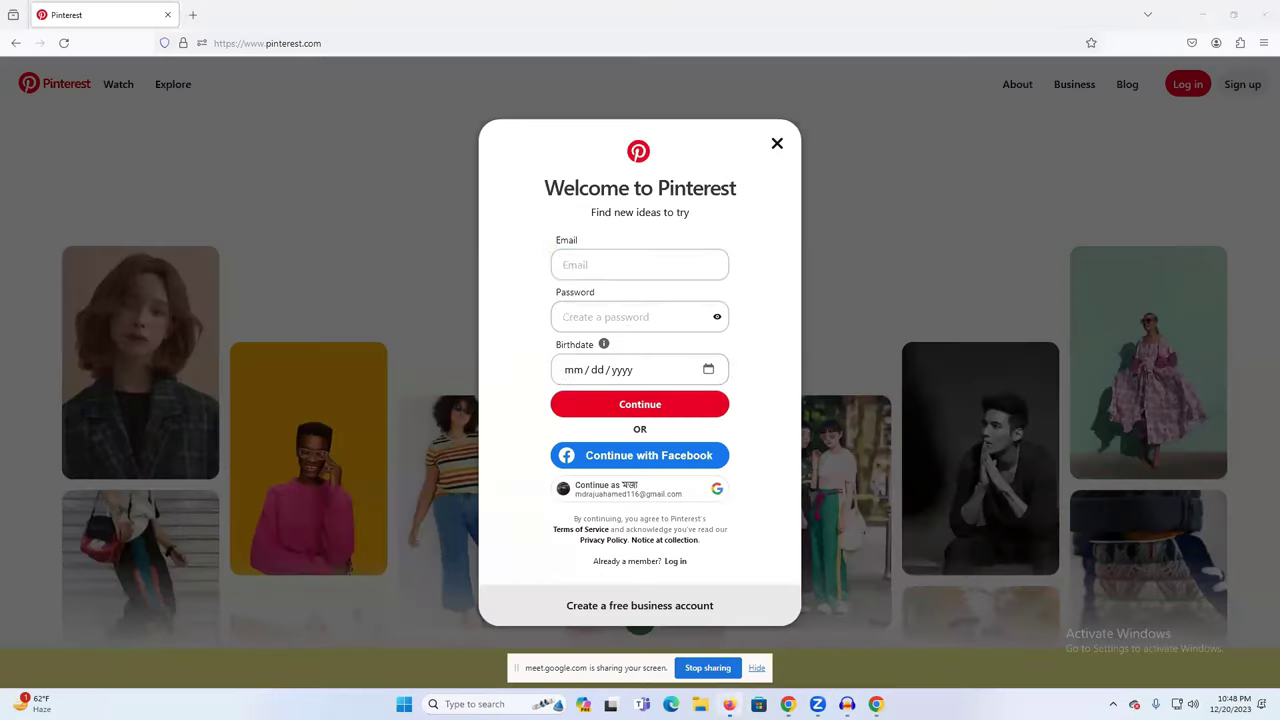
pyautogui.click(640, 265)
pyautogui.hotkey('ctrl', 'v')
pyautogui.click(640, 317)
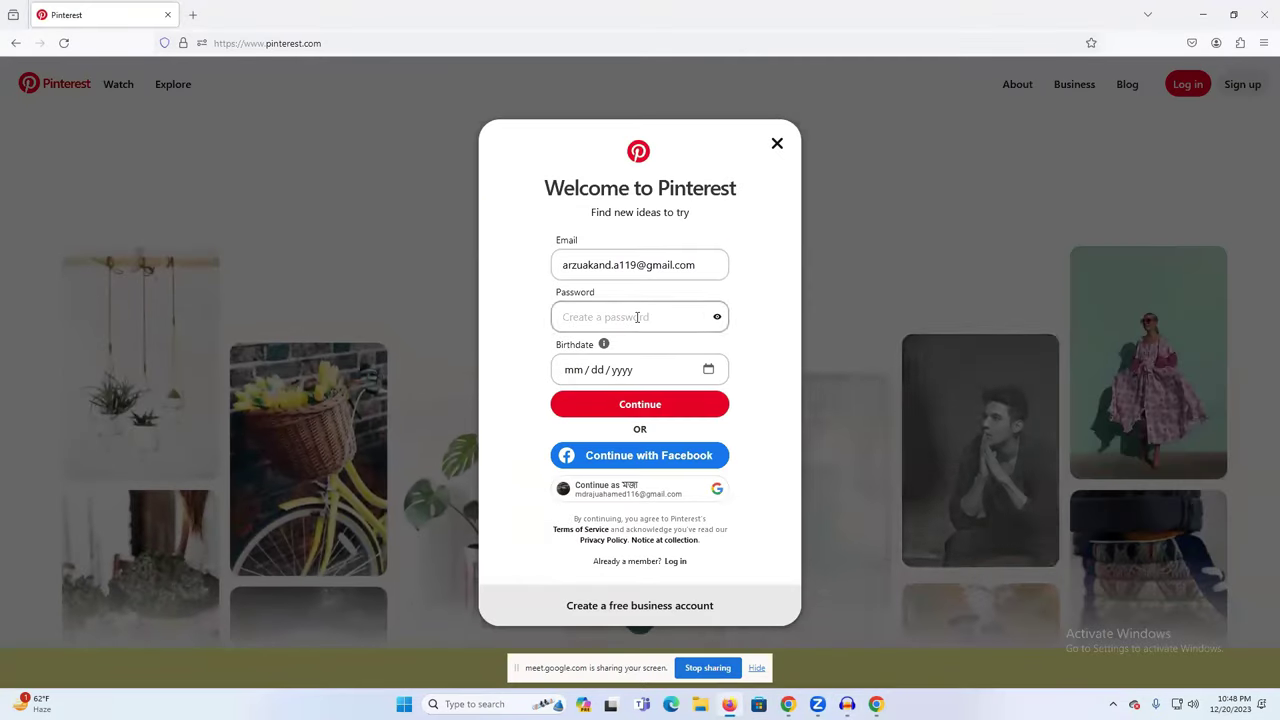
pyautogui.write('a')
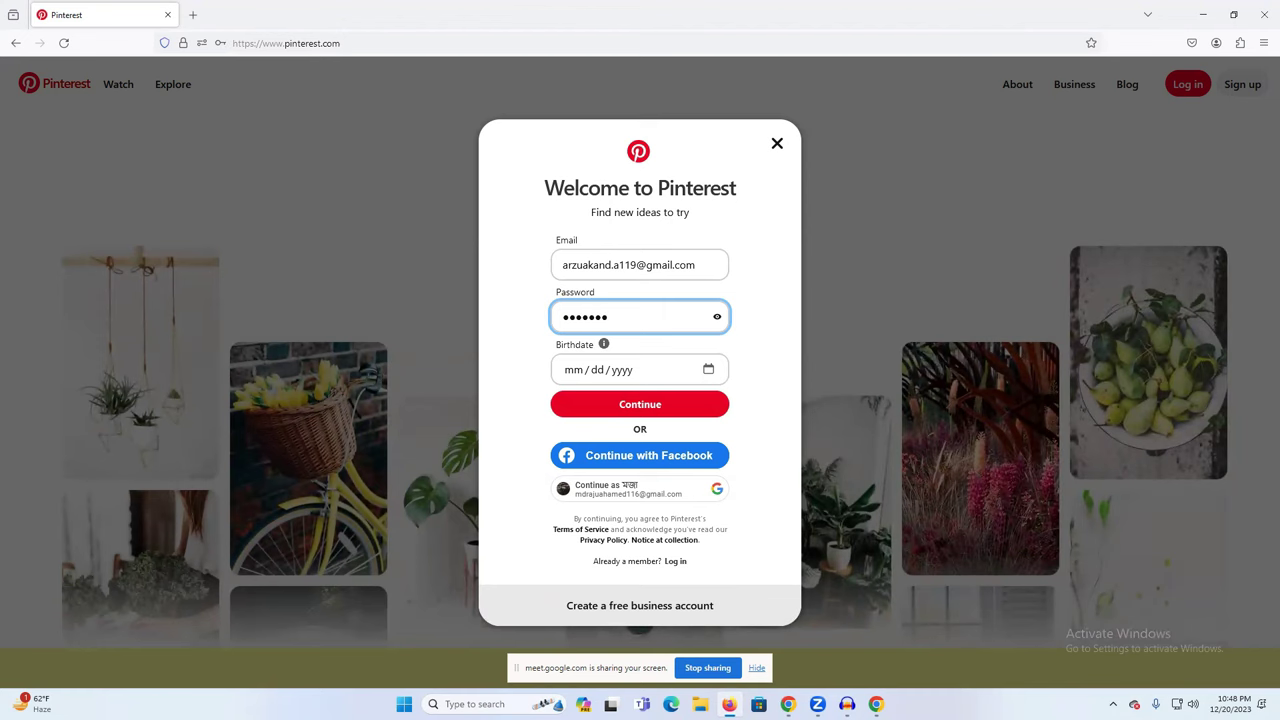
pyautogui.write('••')
# Fill in the birthdate on the Pinterest sign-up form, choosing its month and year and entering the day
pyautogui.click(632, 370)
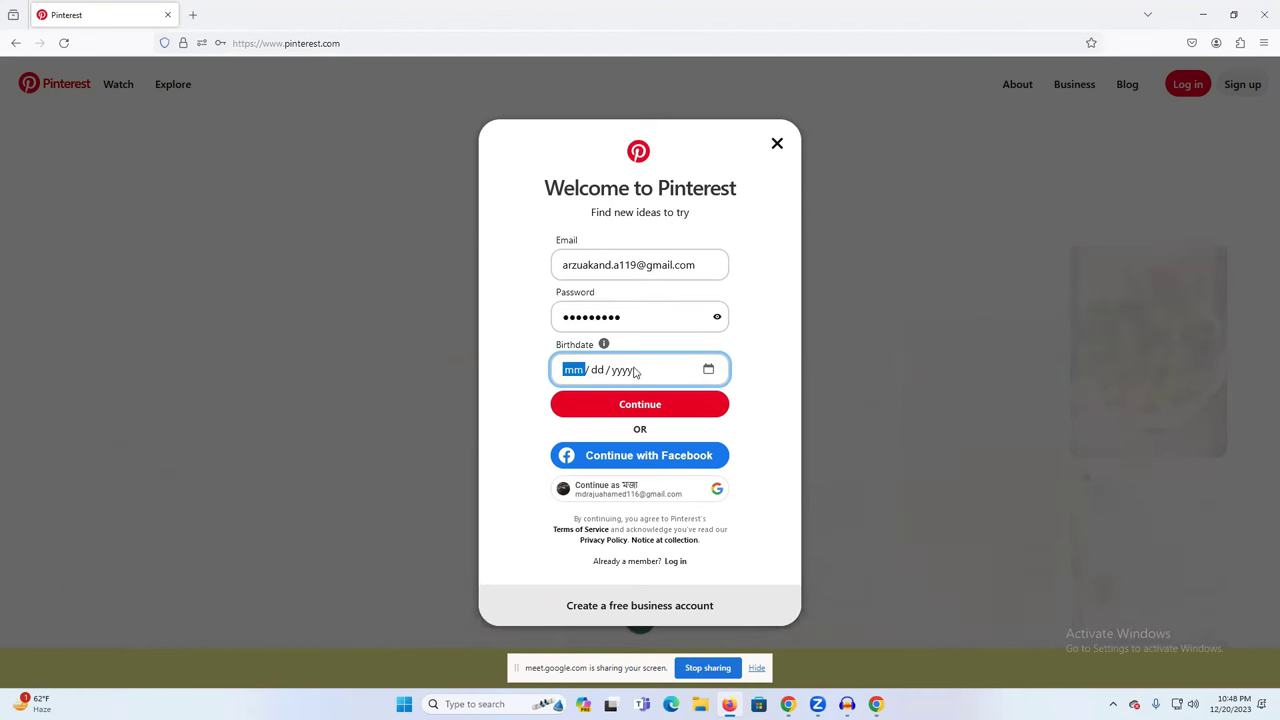
pyautogui.click(708, 370)
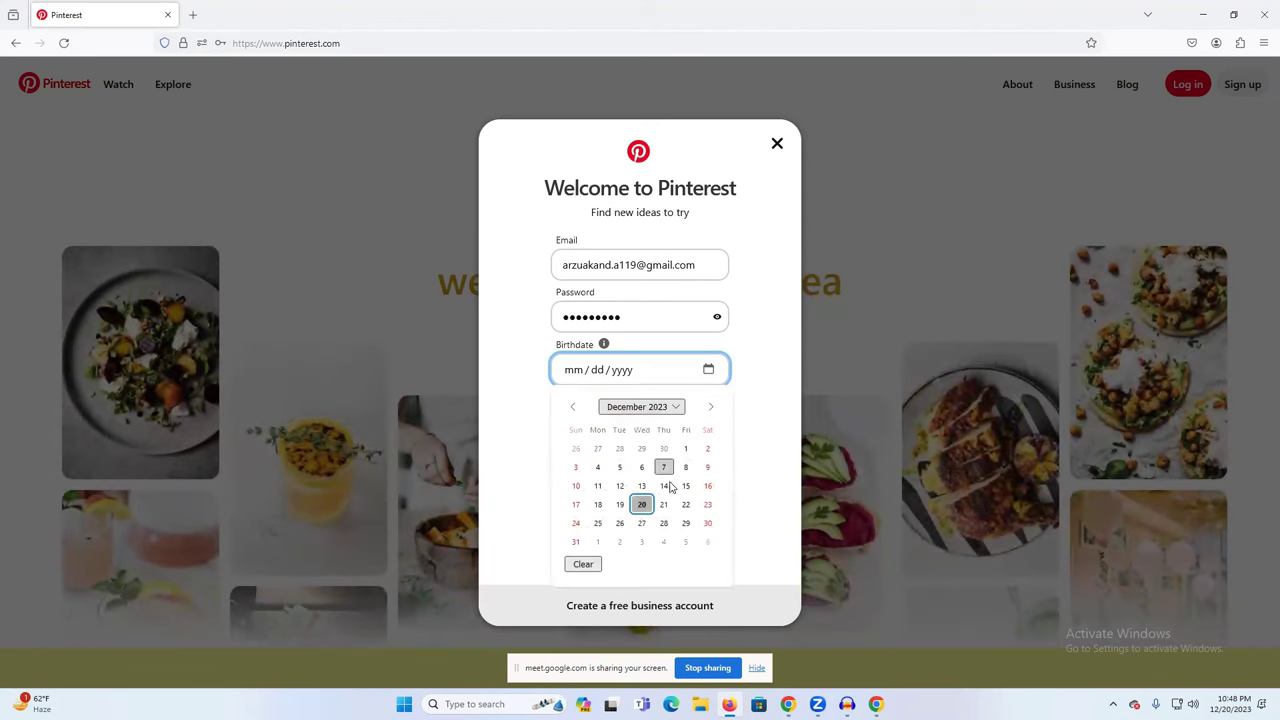
pyautogui.click(652, 412)
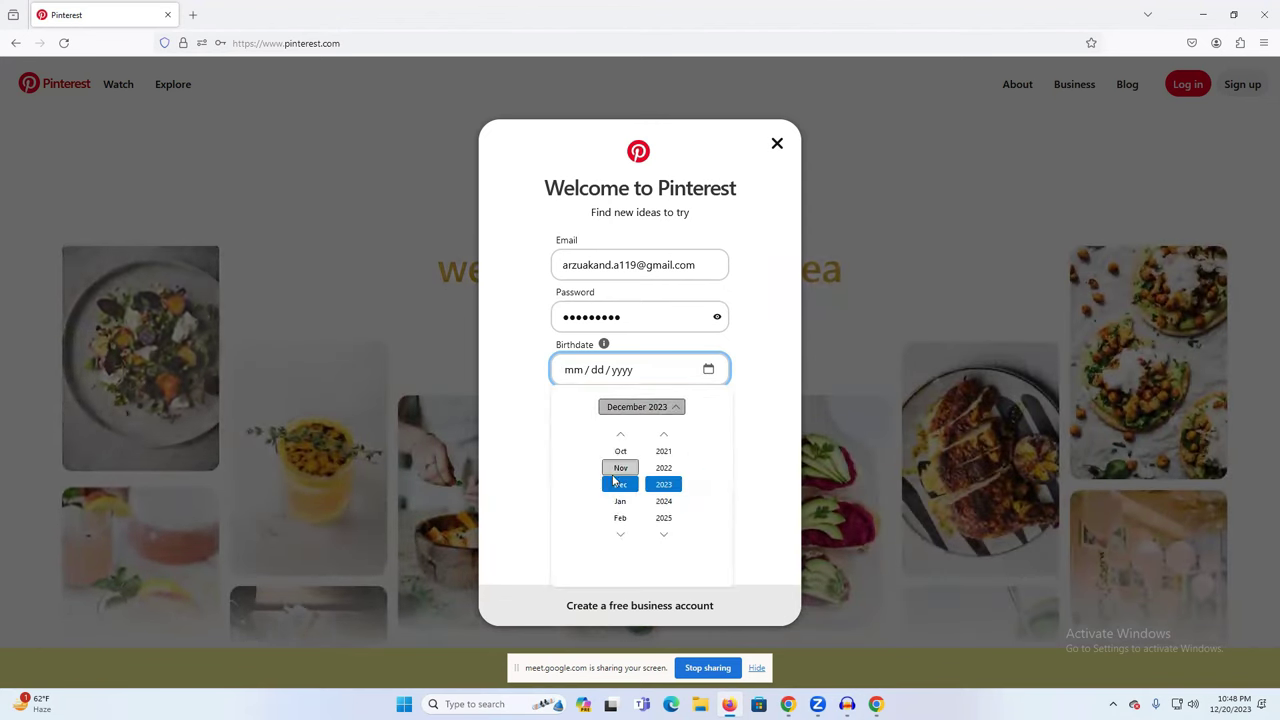
pyautogui.scroll(8, 621, 437)
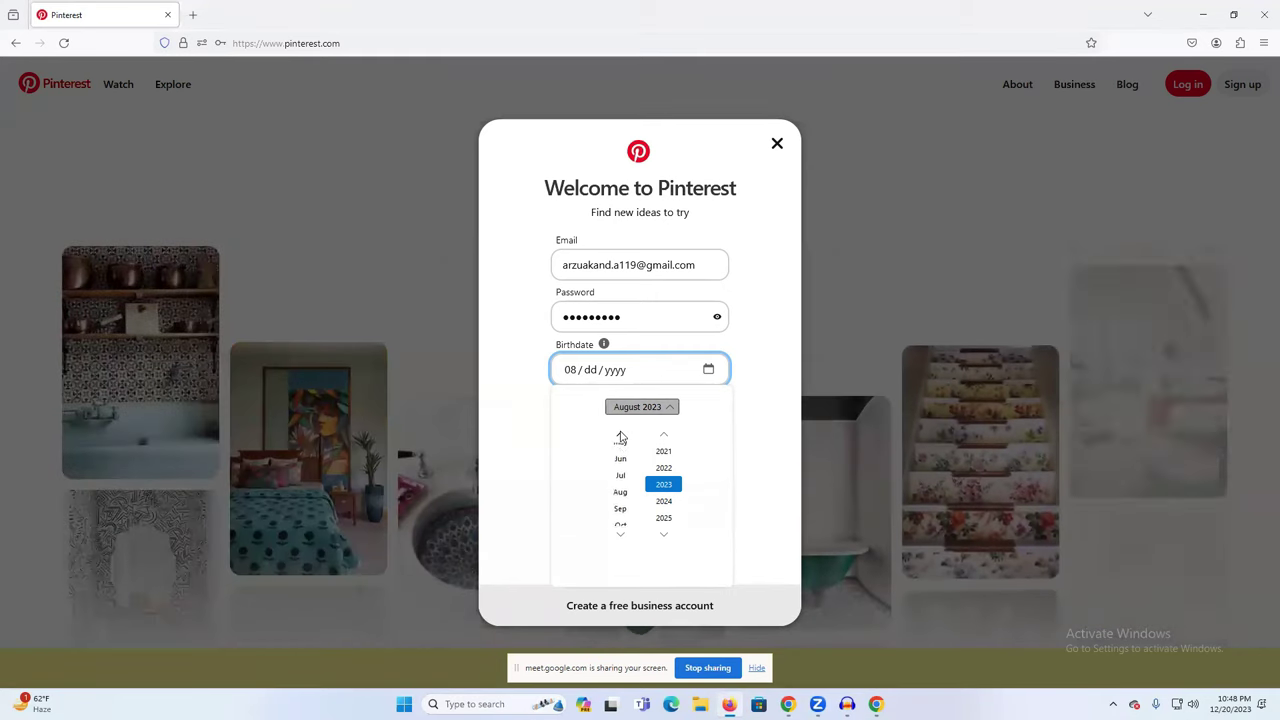
pyautogui.click(648, 410)
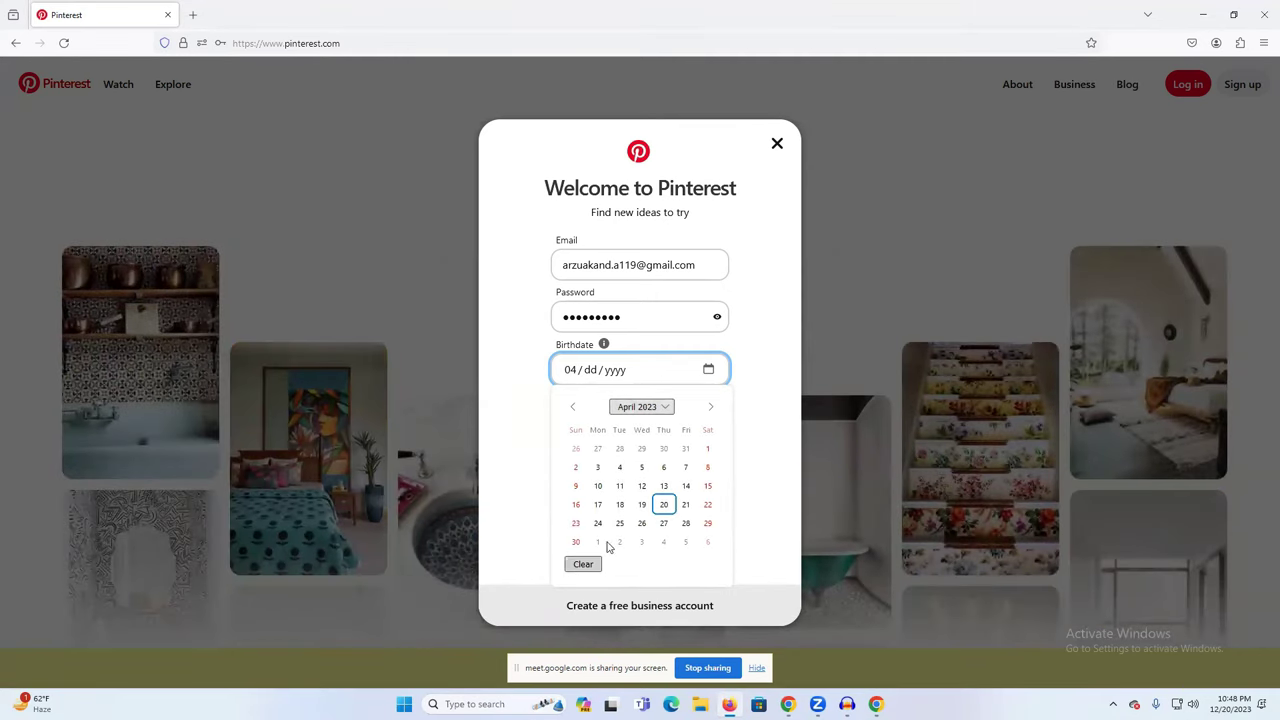
pyautogui.click(640, 407)
pyautogui.scroll(8, 663, 476)
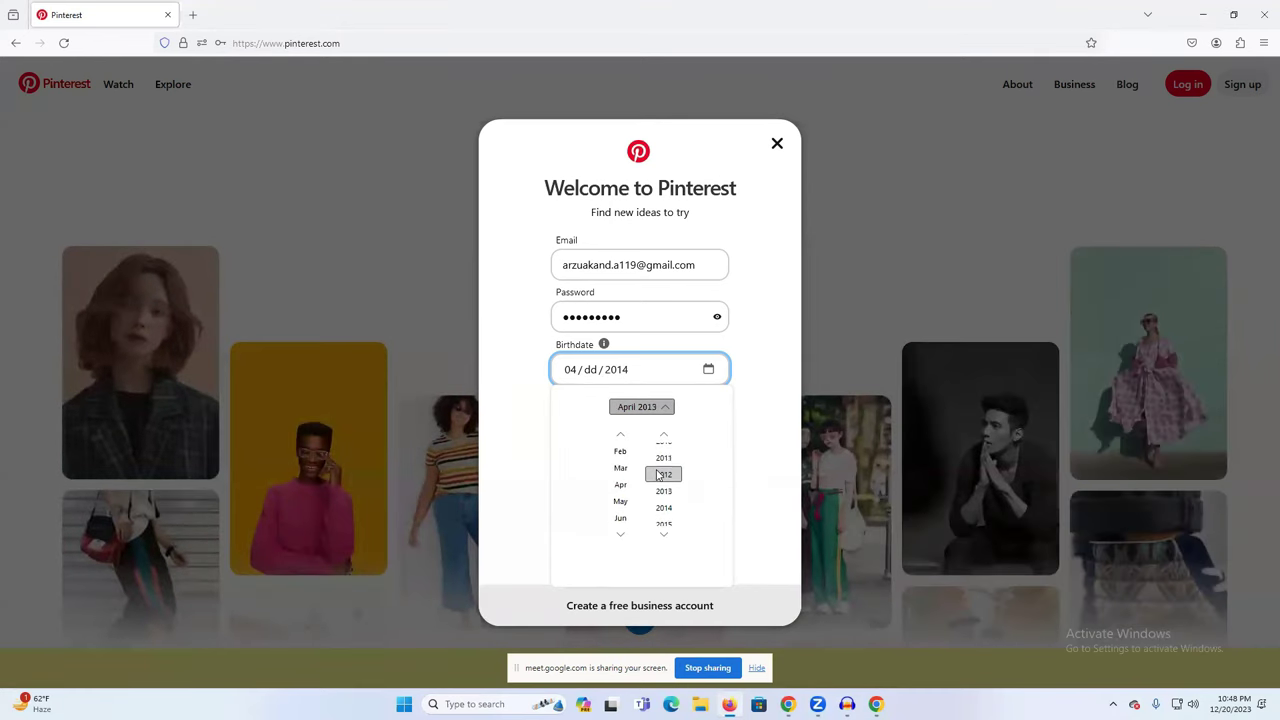
pyautogui.scroll(4, 662, 476)
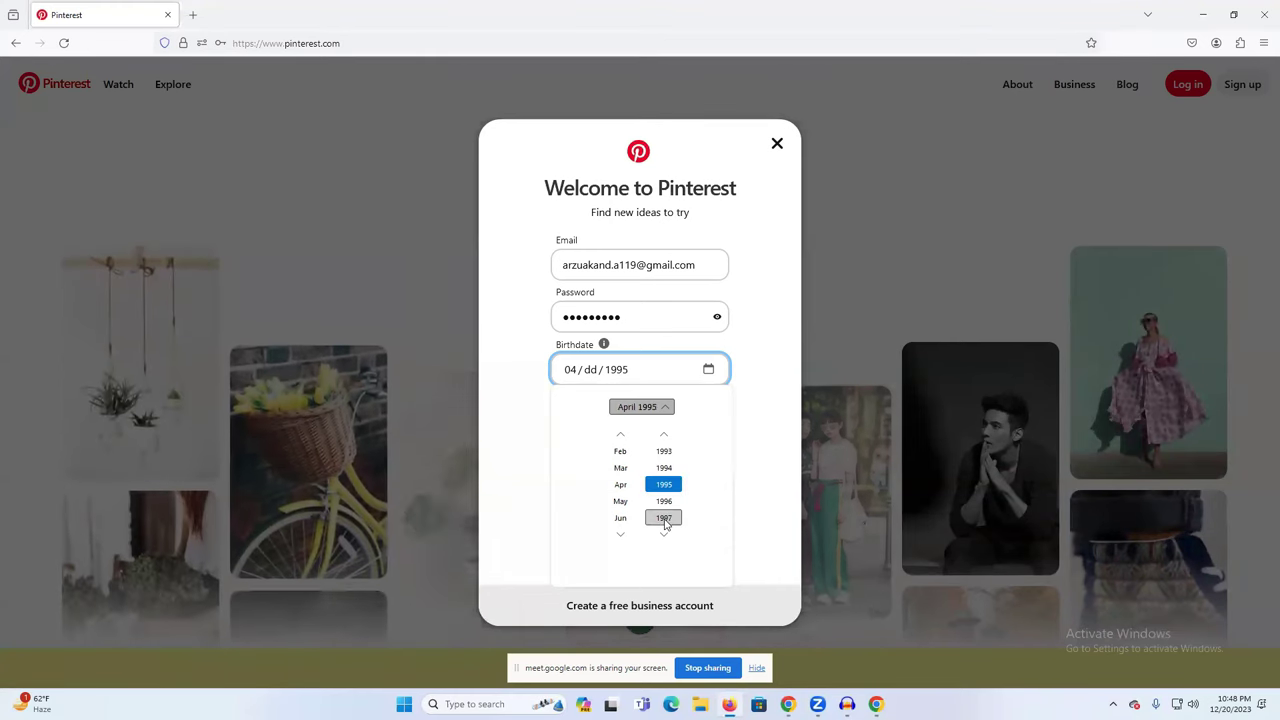
pyautogui.click(663, 517)
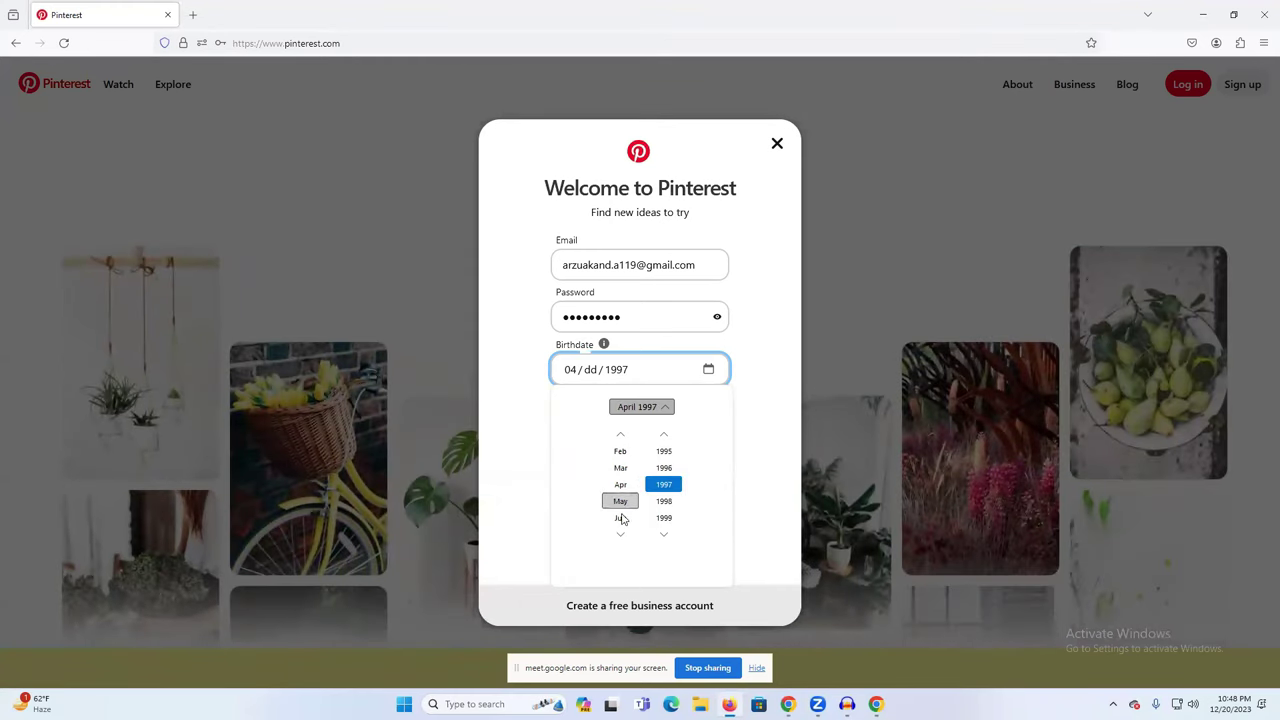
pyautogui.click(620, 501)
pyautogui.click(619, 518)
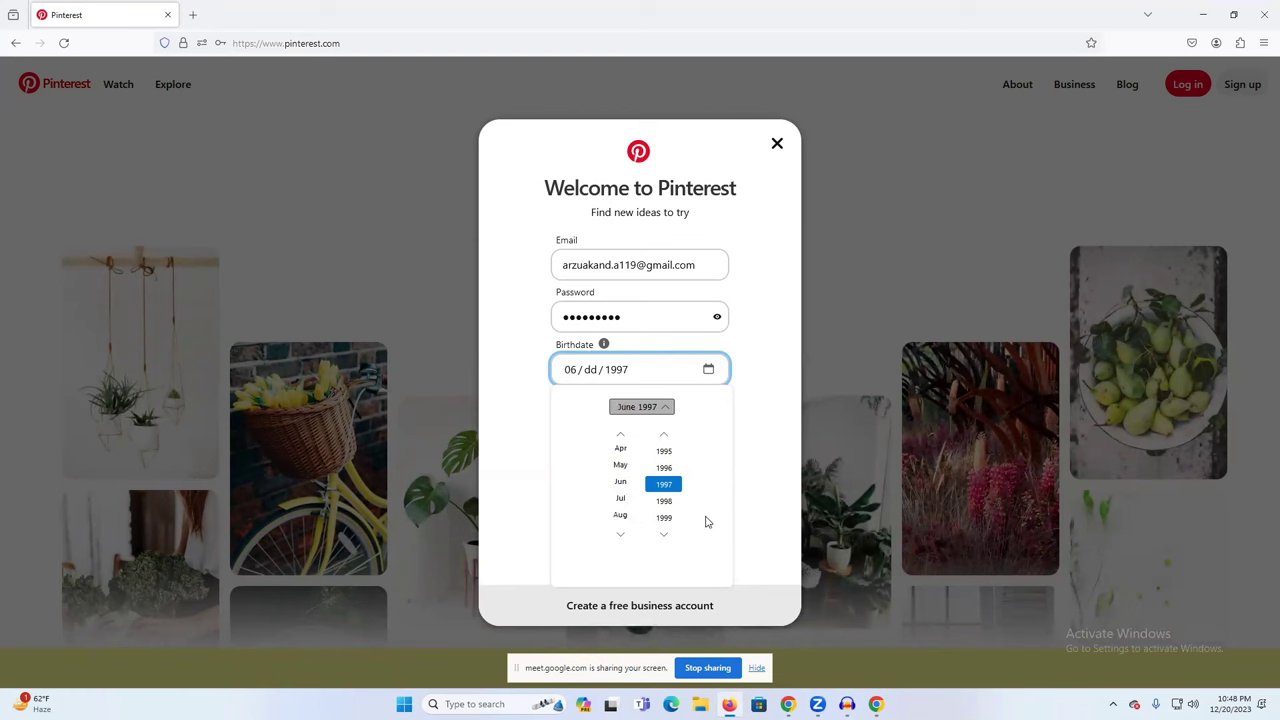
pyautogui.click(590, 370)
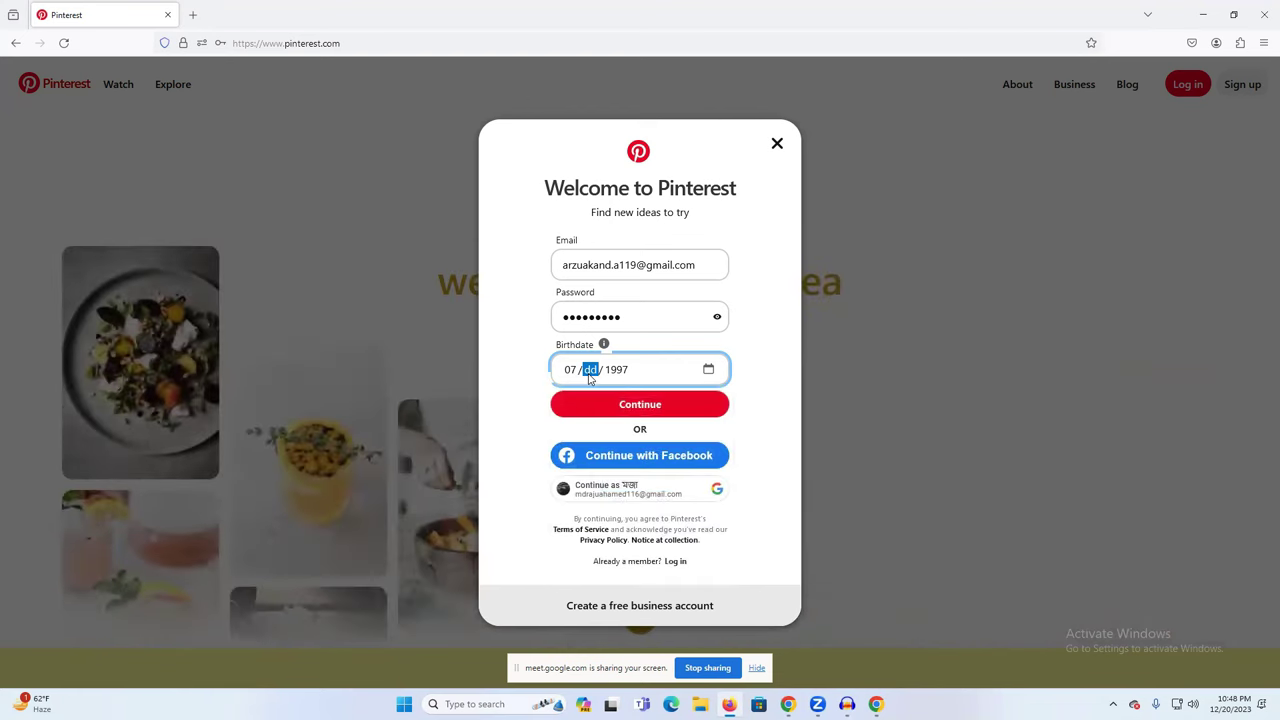
pyautogui.write('05')
pyautogui.click(501, 402)
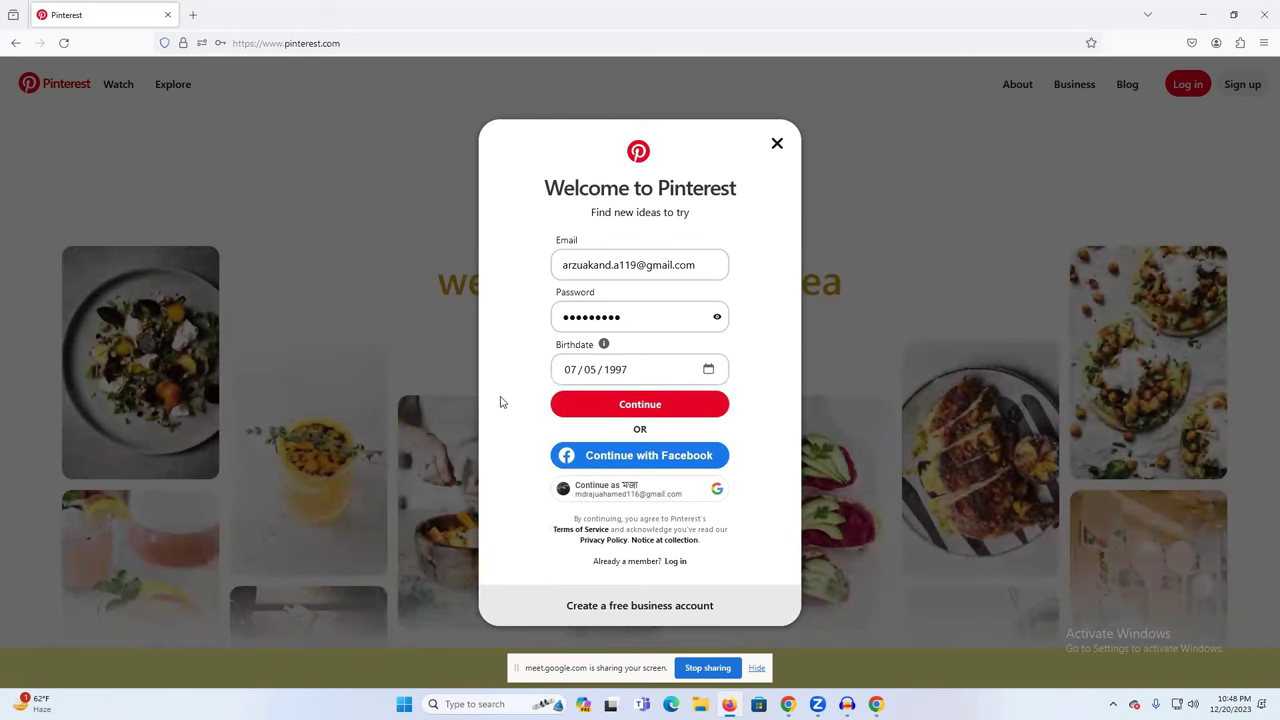
# Submit the sign-up form, show the password in the browser's save-login prompt and save the Pinterest login
pyautogui.click(627, 417)
pyautogui.click(249, 189)
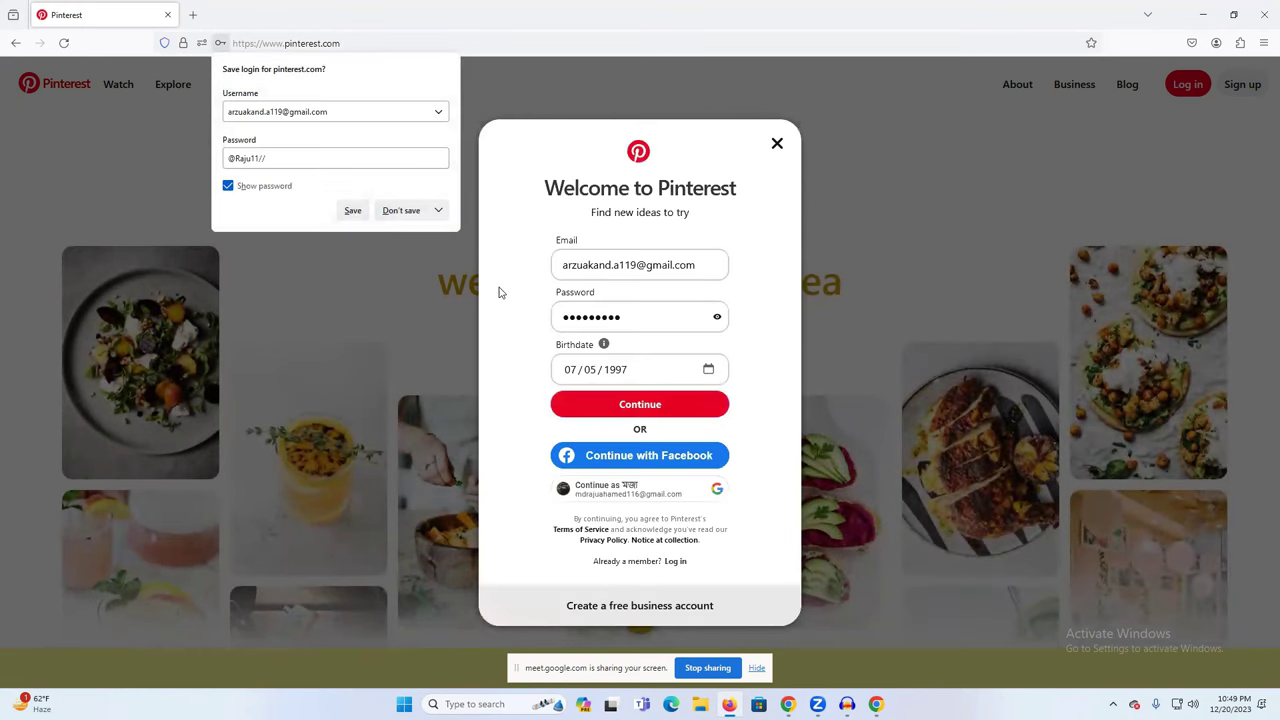
pyautogui.click(357, 212)
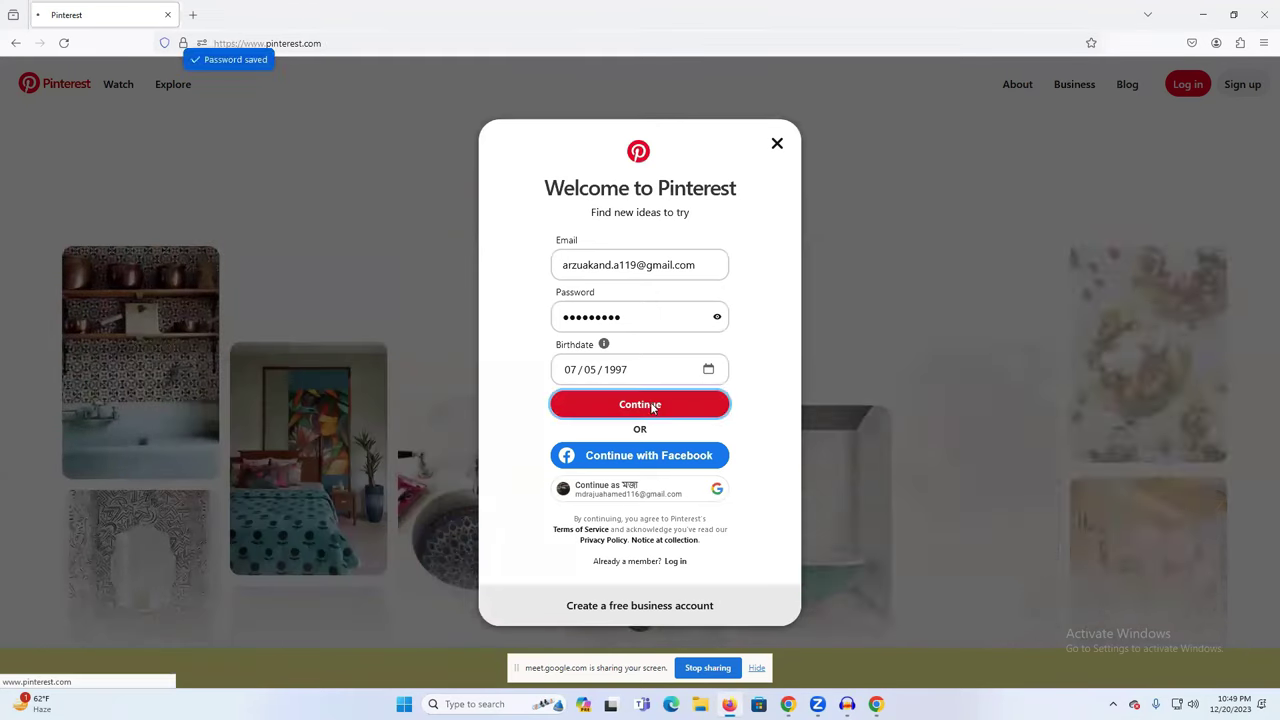
# Continue through the welcome and profile questions to the interests, keeping English (US) as language and Bangladesh as country
pyautogui.click(652, 405)
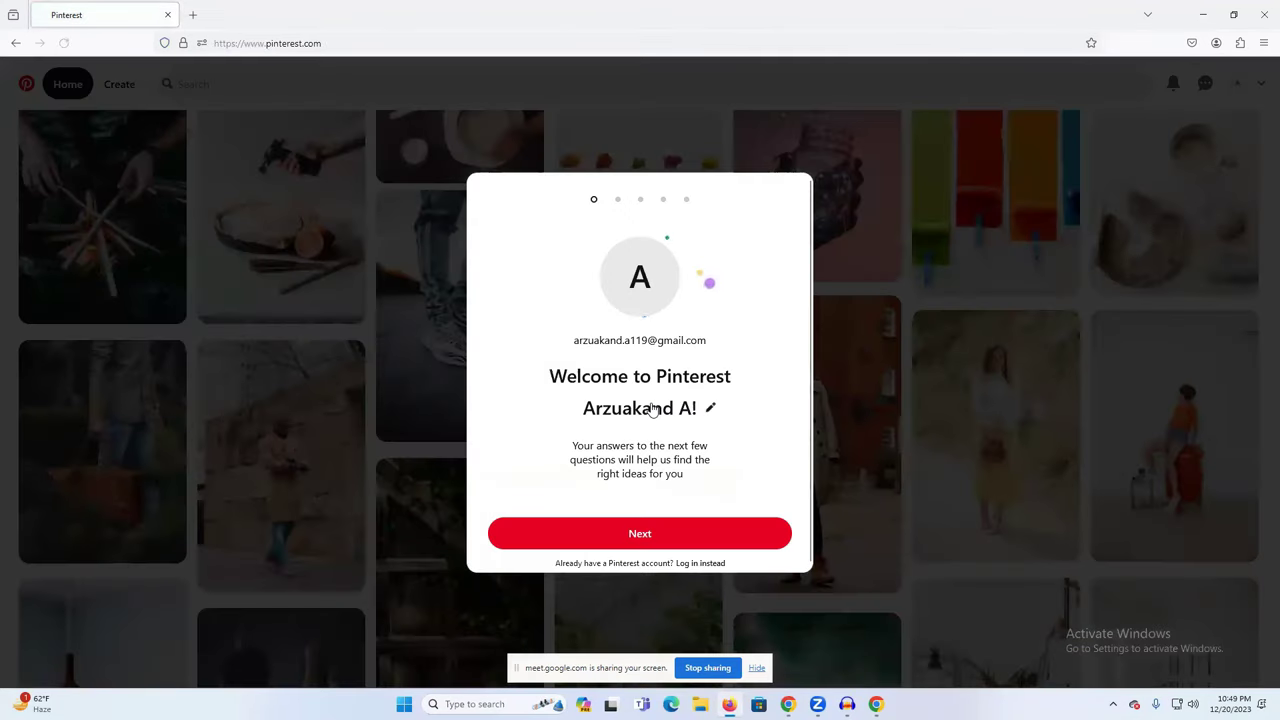
pyautogui.click(641, 534)
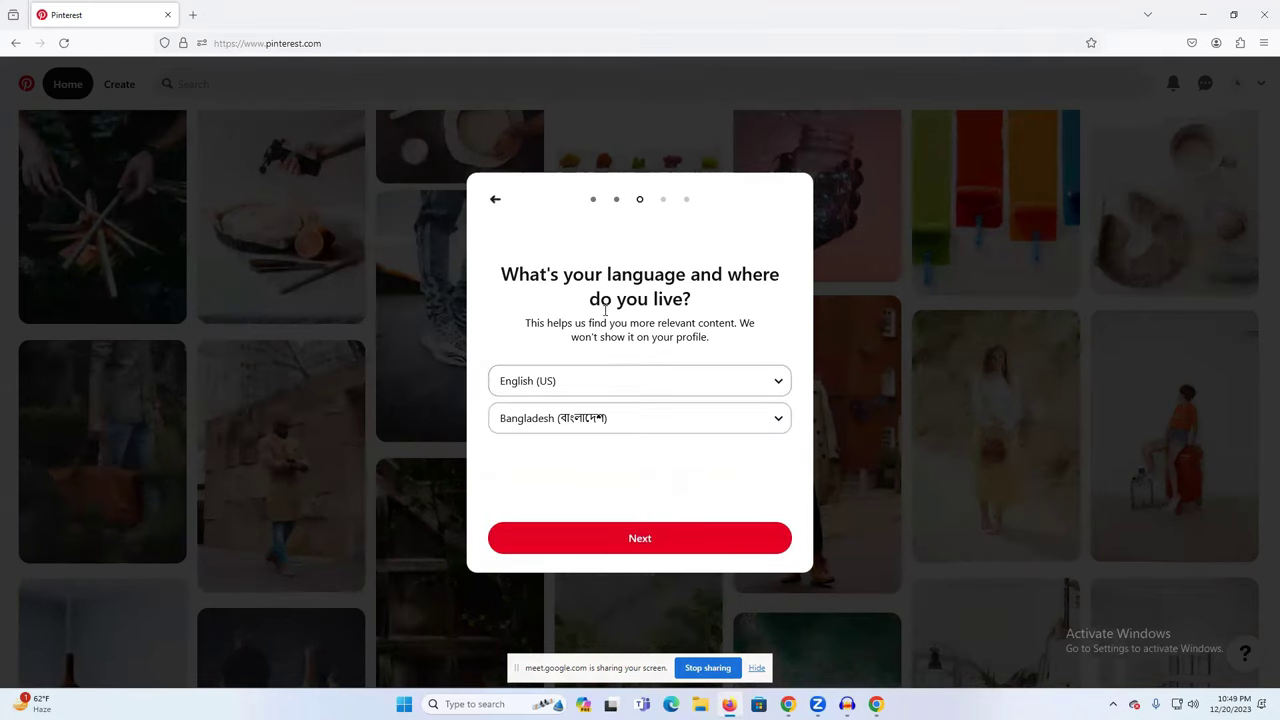
pyautogui.click(648, 541)
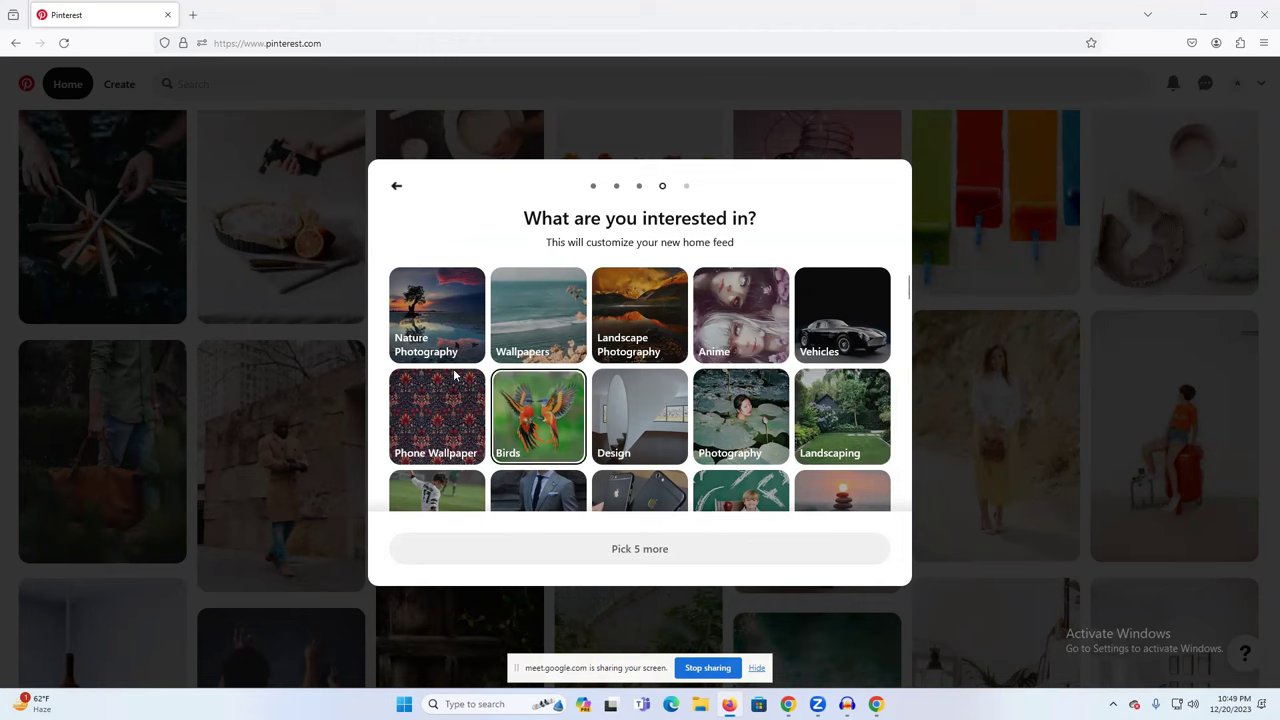
# Choose Nature Photography, Wallpapers, Life Quotes, Astronomy and Art as interests for the home feed
pyautogui.click(447, 320)
pyautogui.click(563, 345)
pyautogui.scroll(-2, 728, 422)
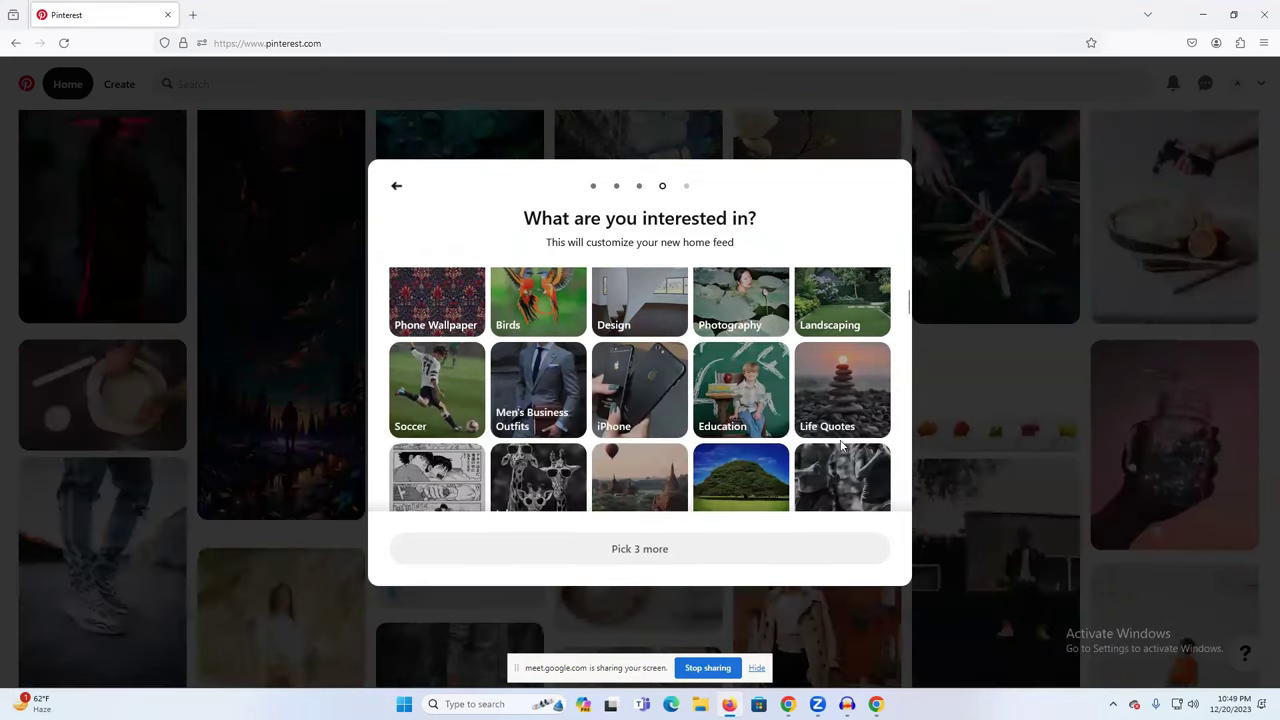
pyautogui.click(840, 406)
pyautogui.scroll(-3, 838, 406)
pyautogui.click(640, 405)
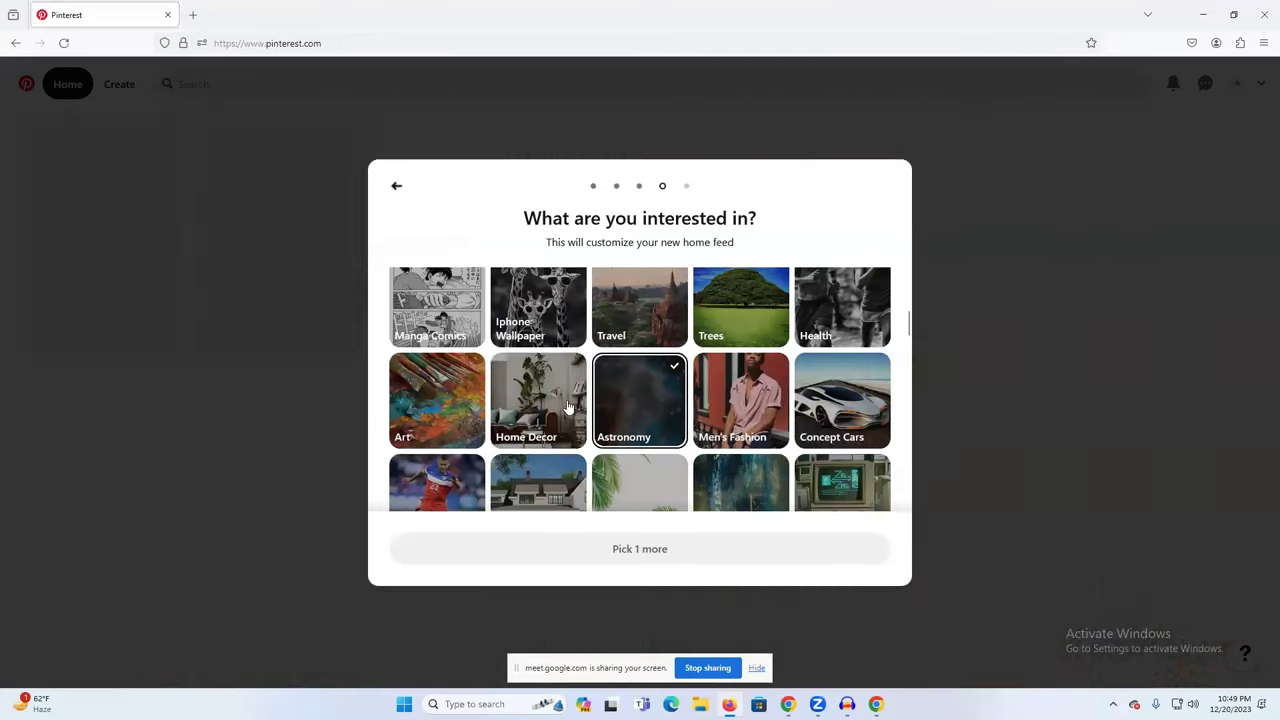
pyautogui.click(450, 410)
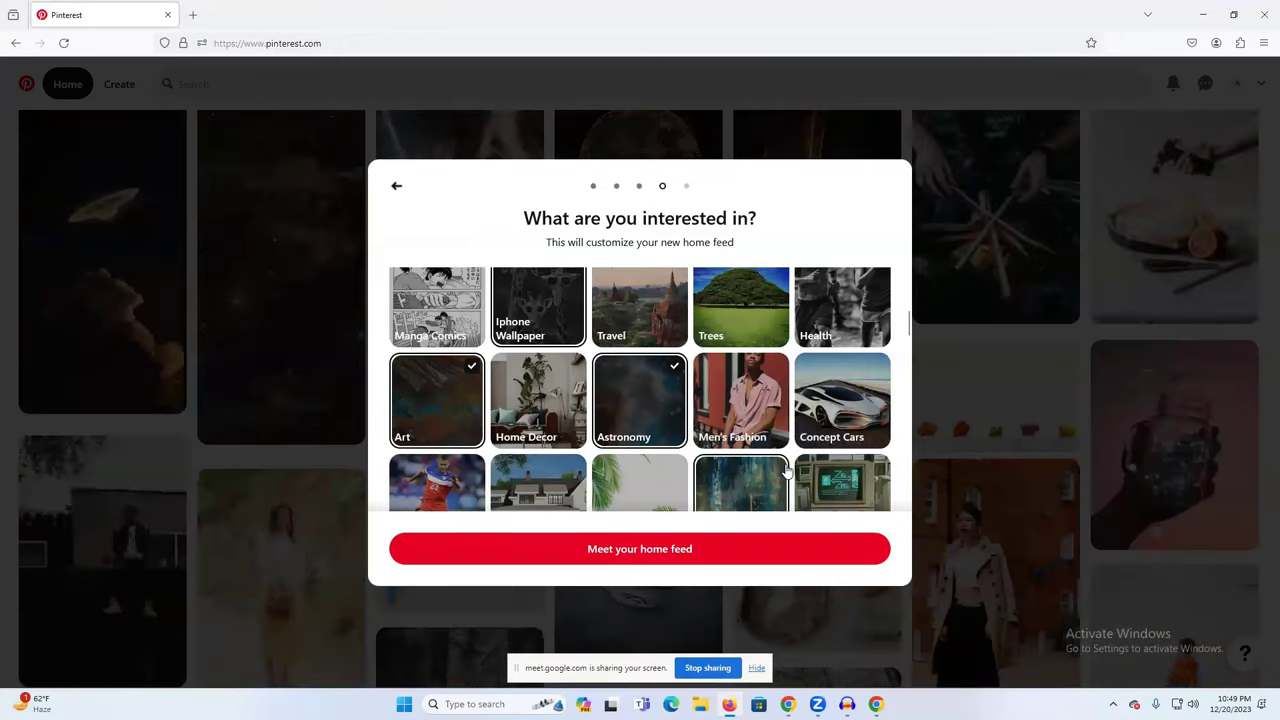
# Add Islamic Art, Smartphone and the purple tile below Logo and identity to the interests, and browse the further topics
pyautogui.click(780, 472)
pyautogui.scroll(-2, 562, 474)
pyautogui.click(515, 422)
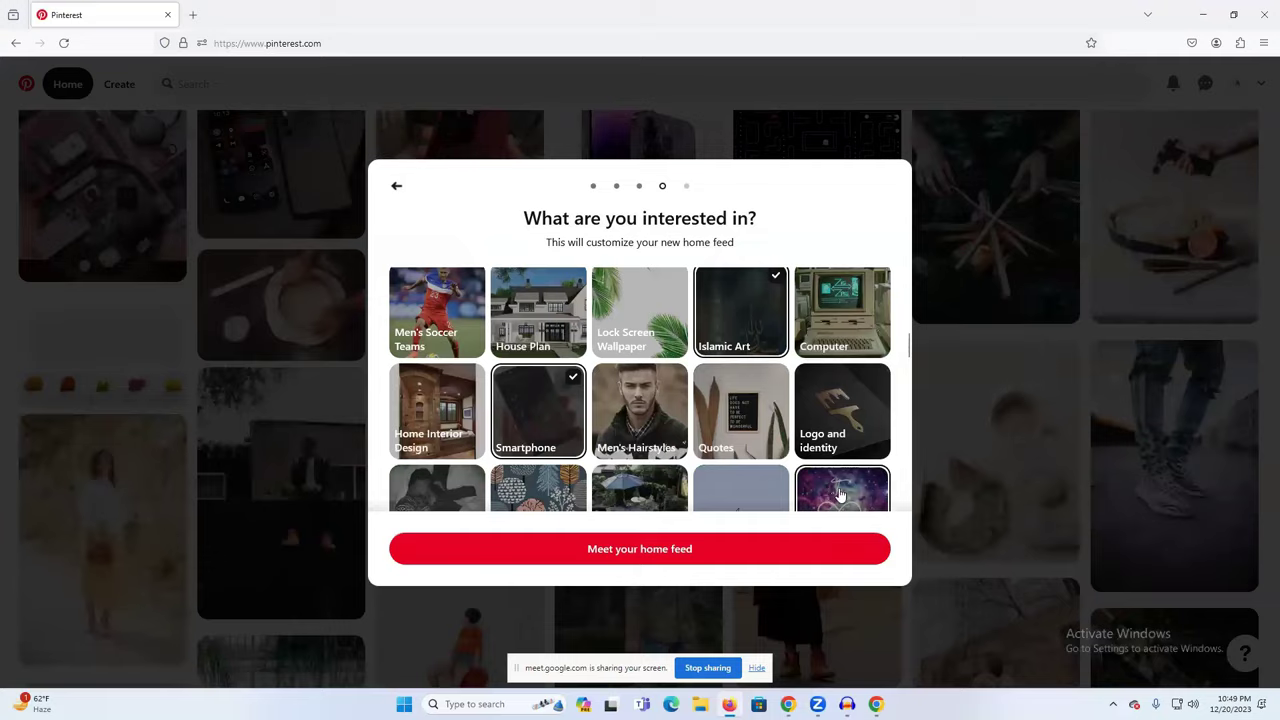
pyautogui.click(840, 494)
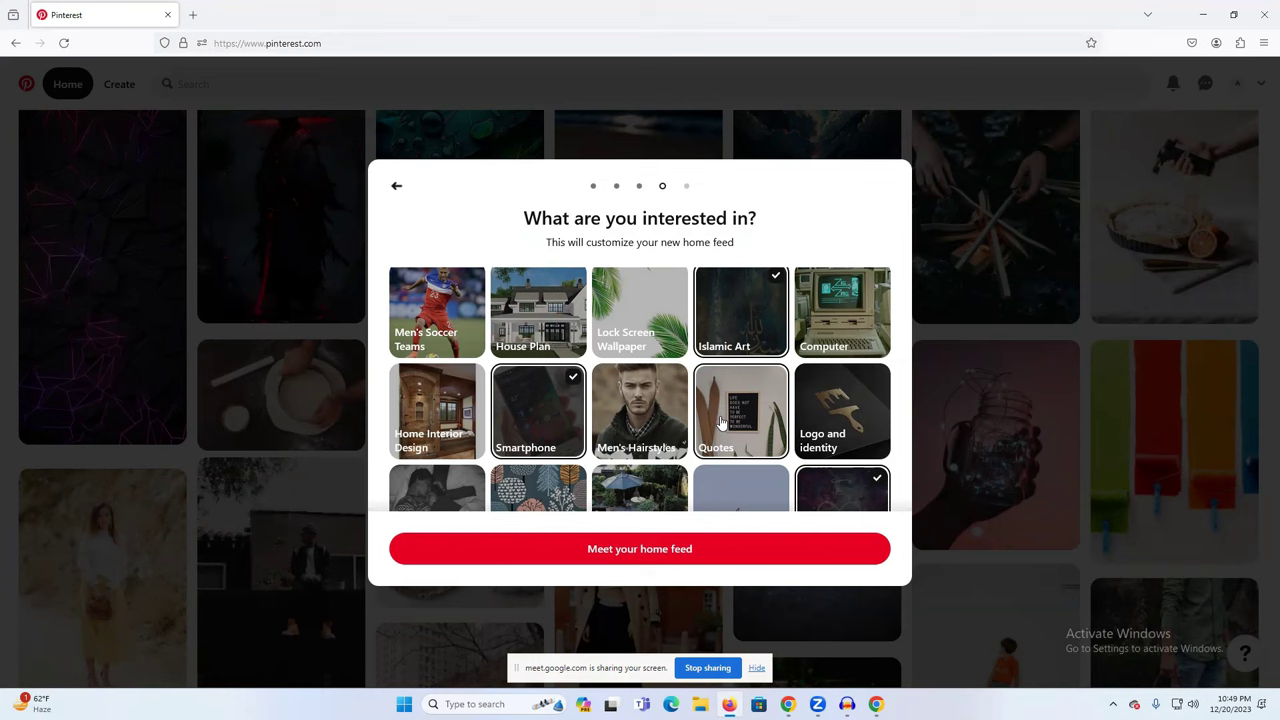
pyautogui.scroll(-3, 722, 422)
pyautogui.scroll(-1, 722, 422)
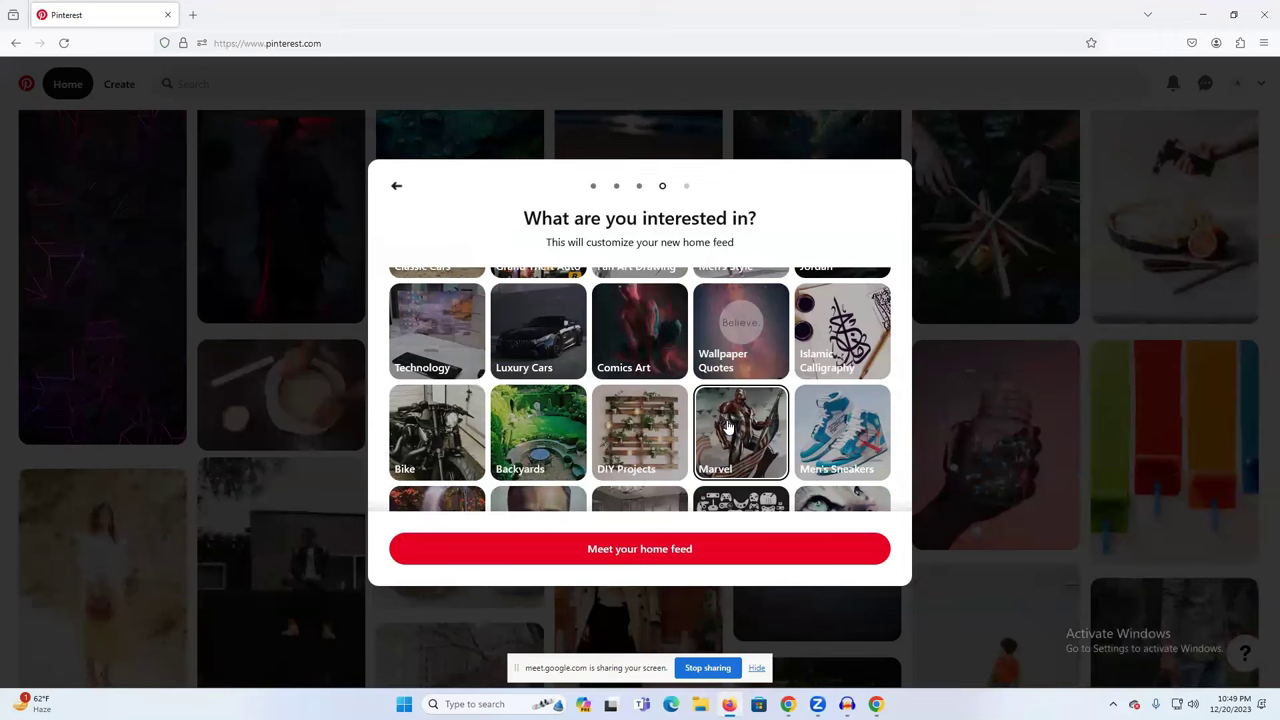
pyautogui.scroll(-2, 728, 426)
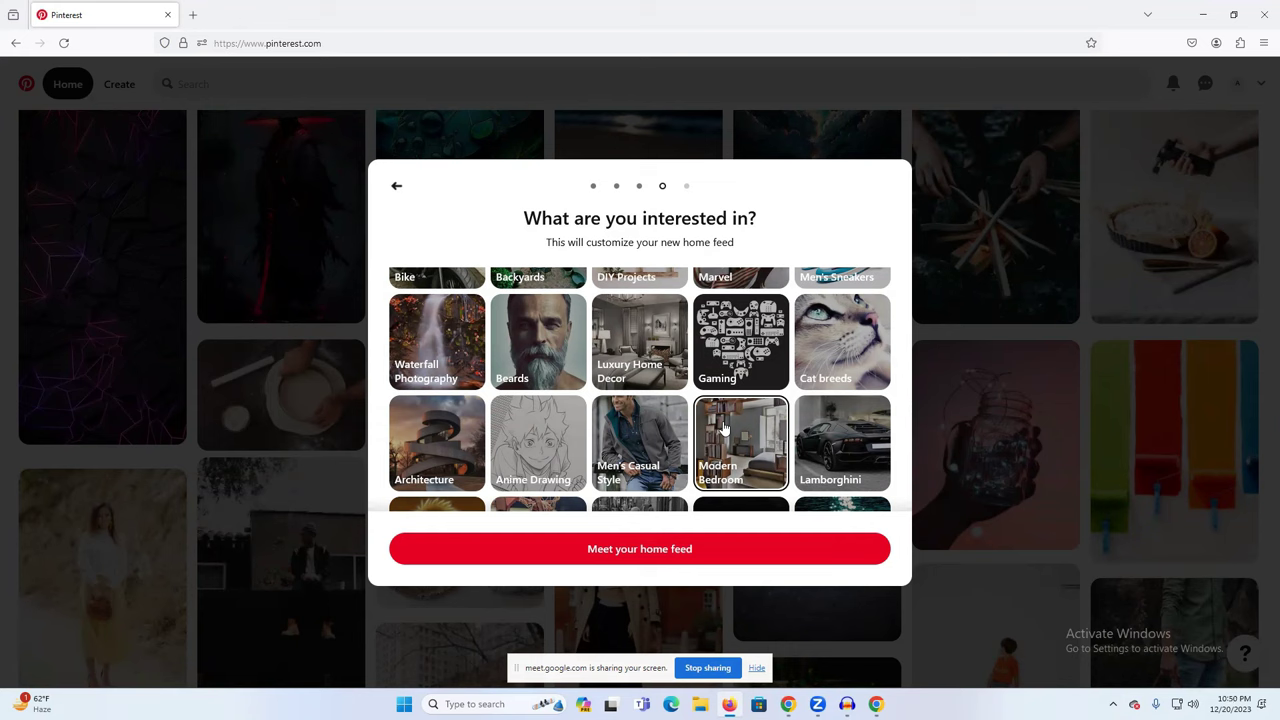
# Add Beach Photography to the interests, continue to the home feed and finish the onboarding
pyautogui.scroll(-2, 725, 449)
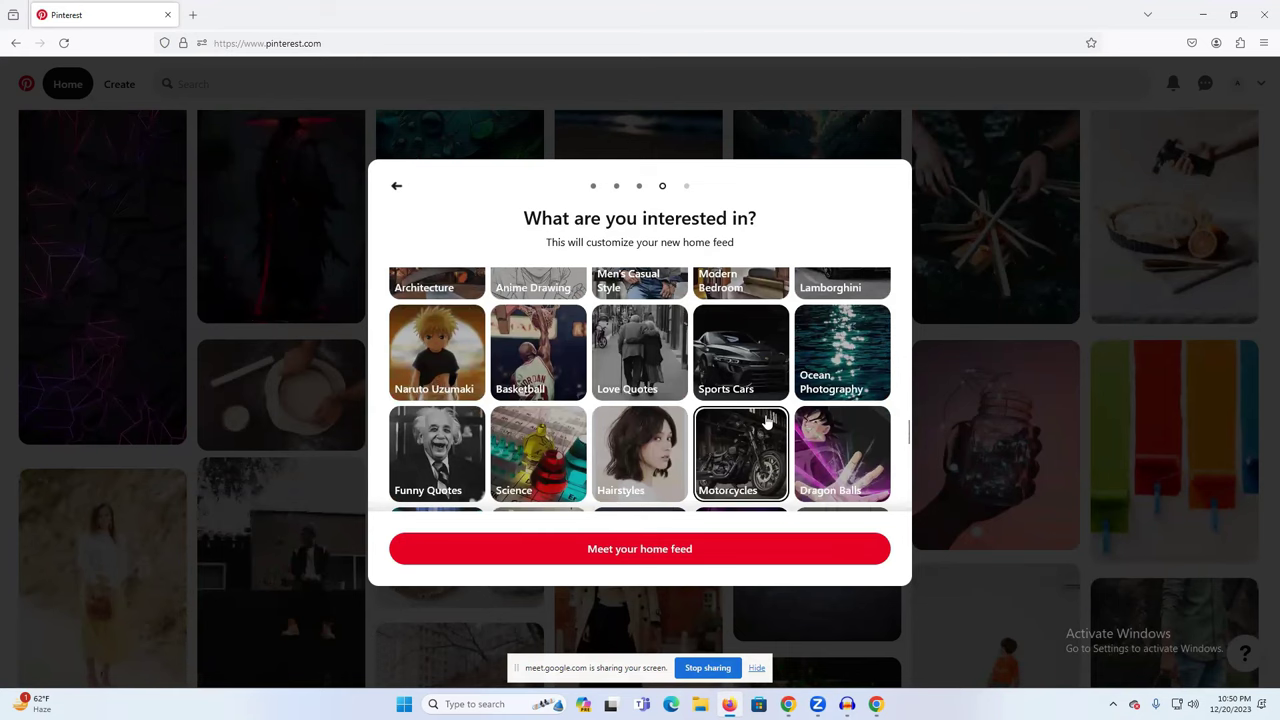
pyautogui.scroll(-3, 765, 440)
pyautogui.click(640, 420)
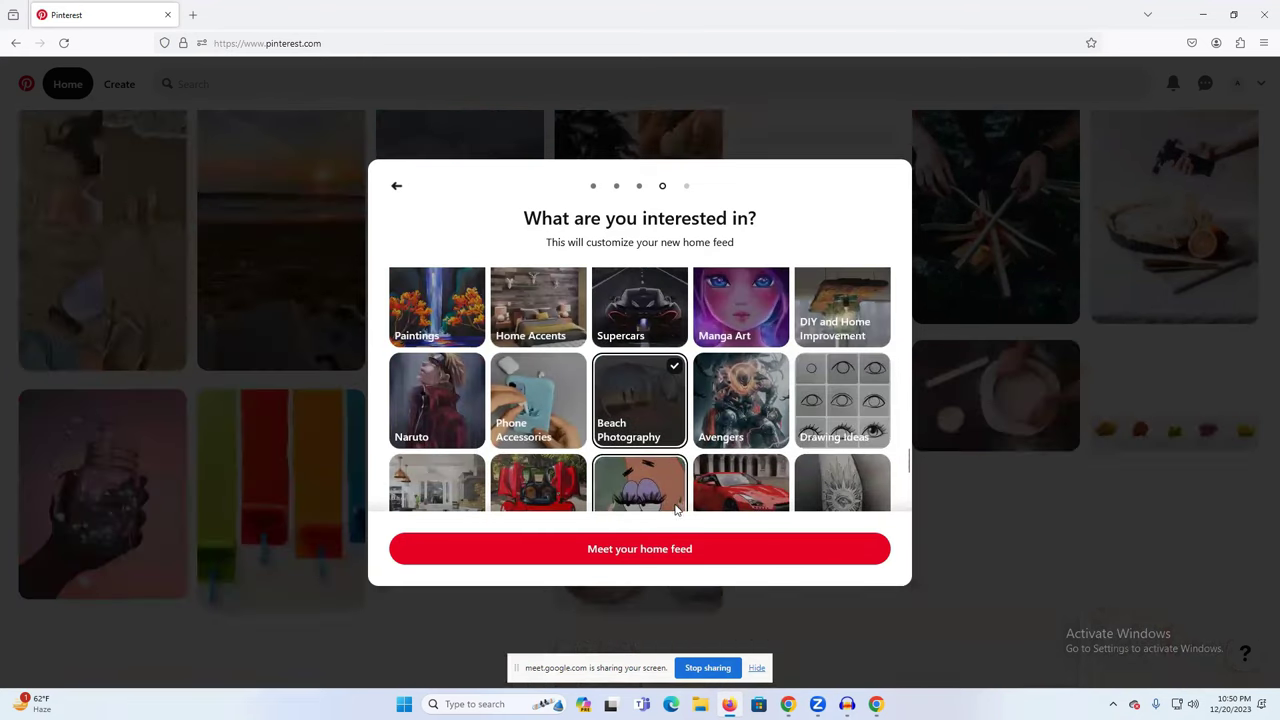
pyautogui.click(640, 555)
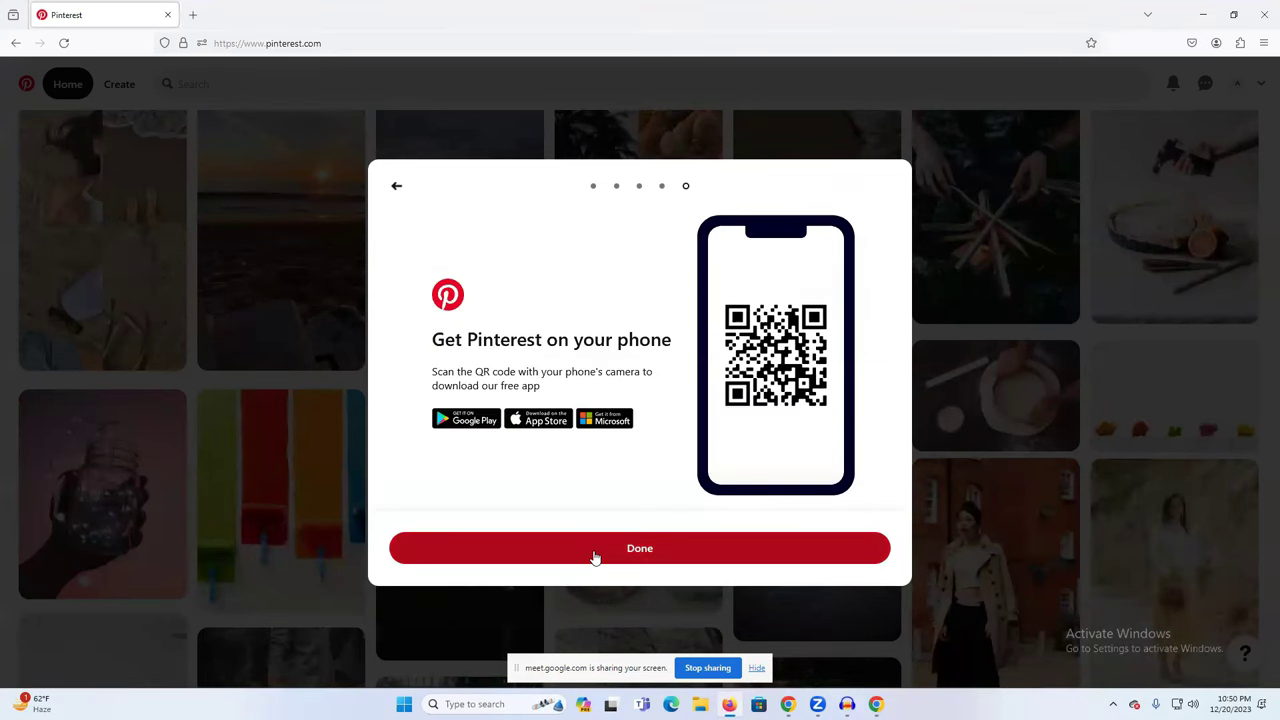
pyautogui.click(596, 556)
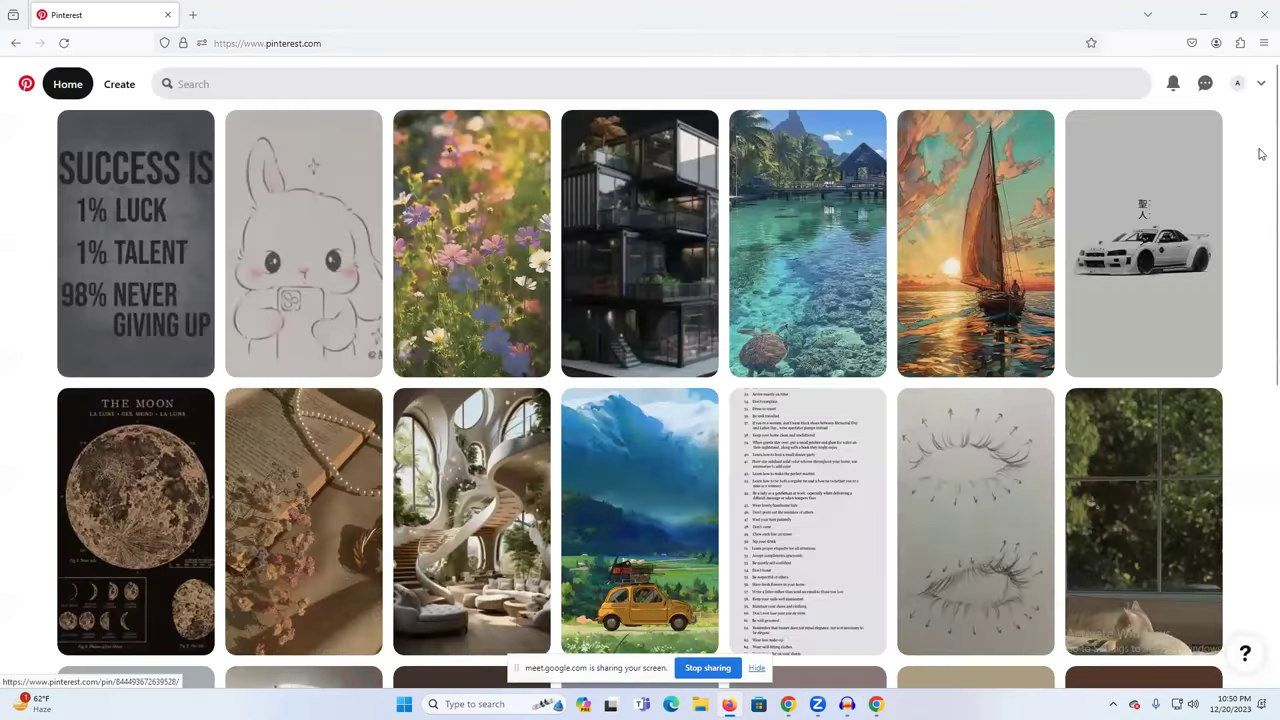
# Open the account's profile for editing and start changing its picture, then dismiss the file chooser without selecting a photo
pyautogui.click(1237, 83)
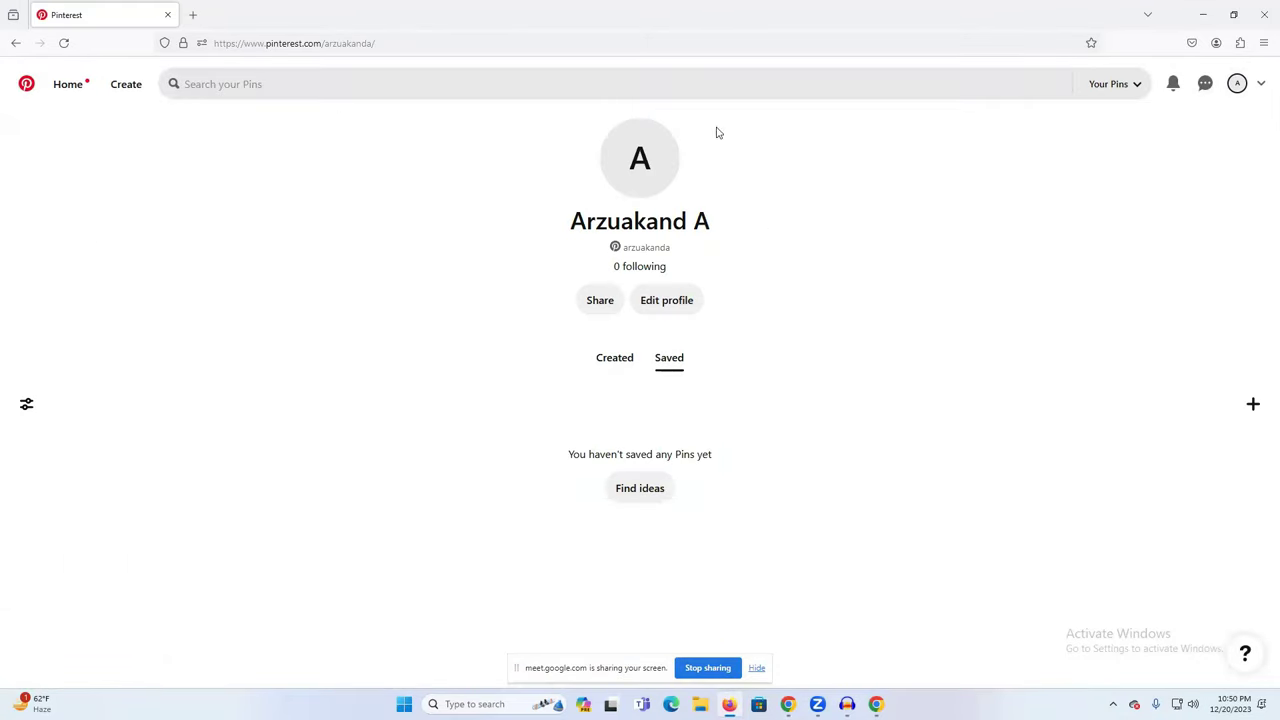
pyautogui.click(666, 302)
pyautogui.click(415, 328)
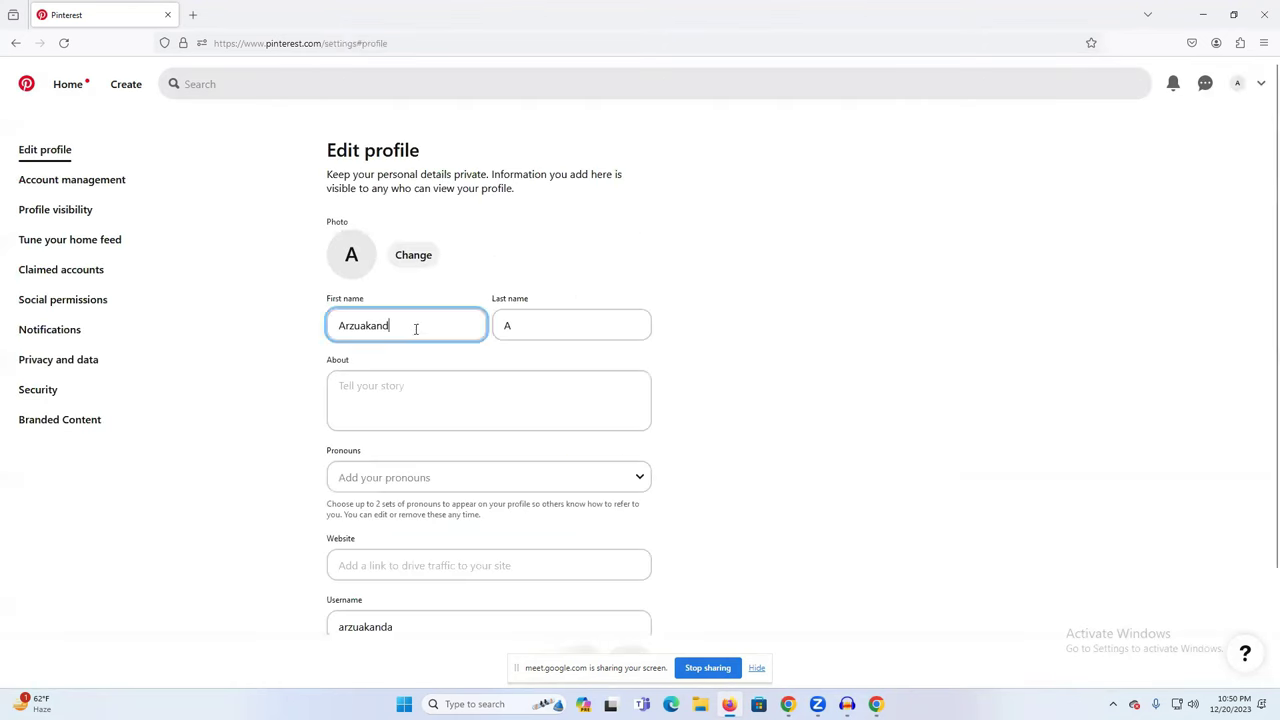
pyautogui.doubleClick(415, 328)
pyautogui.click(414, 256)
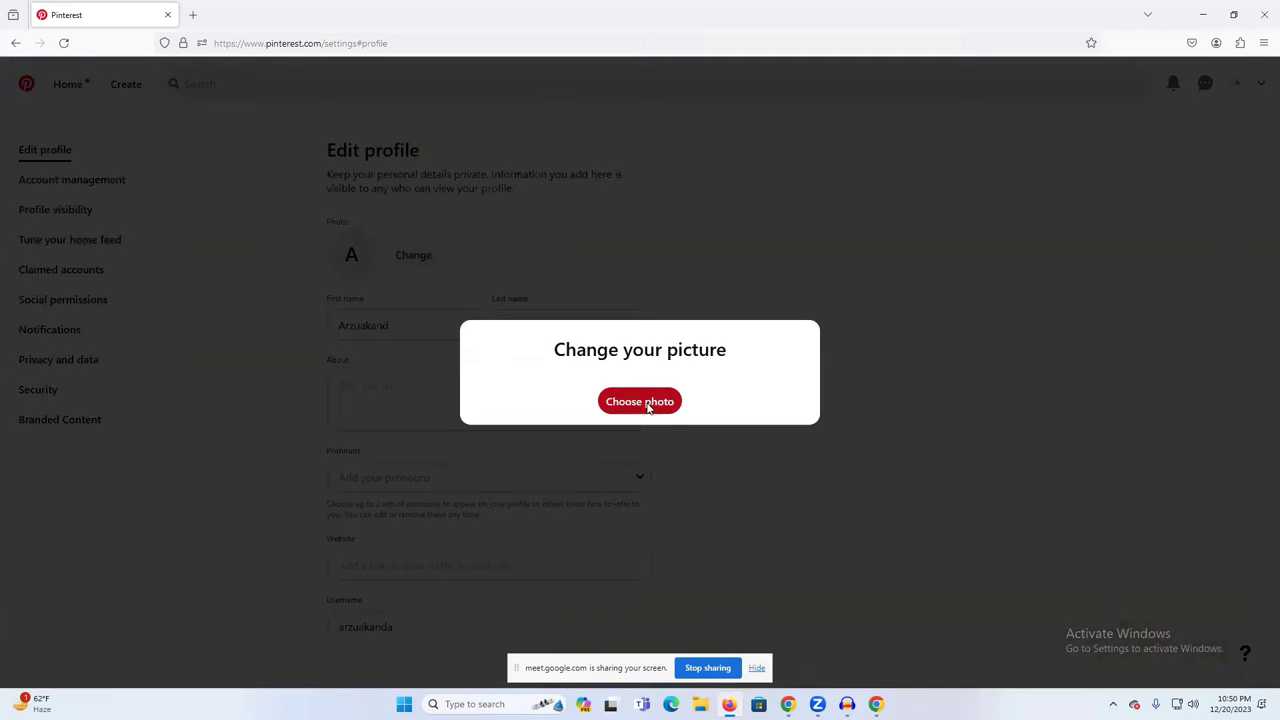
pyautogui.click(655, 410)
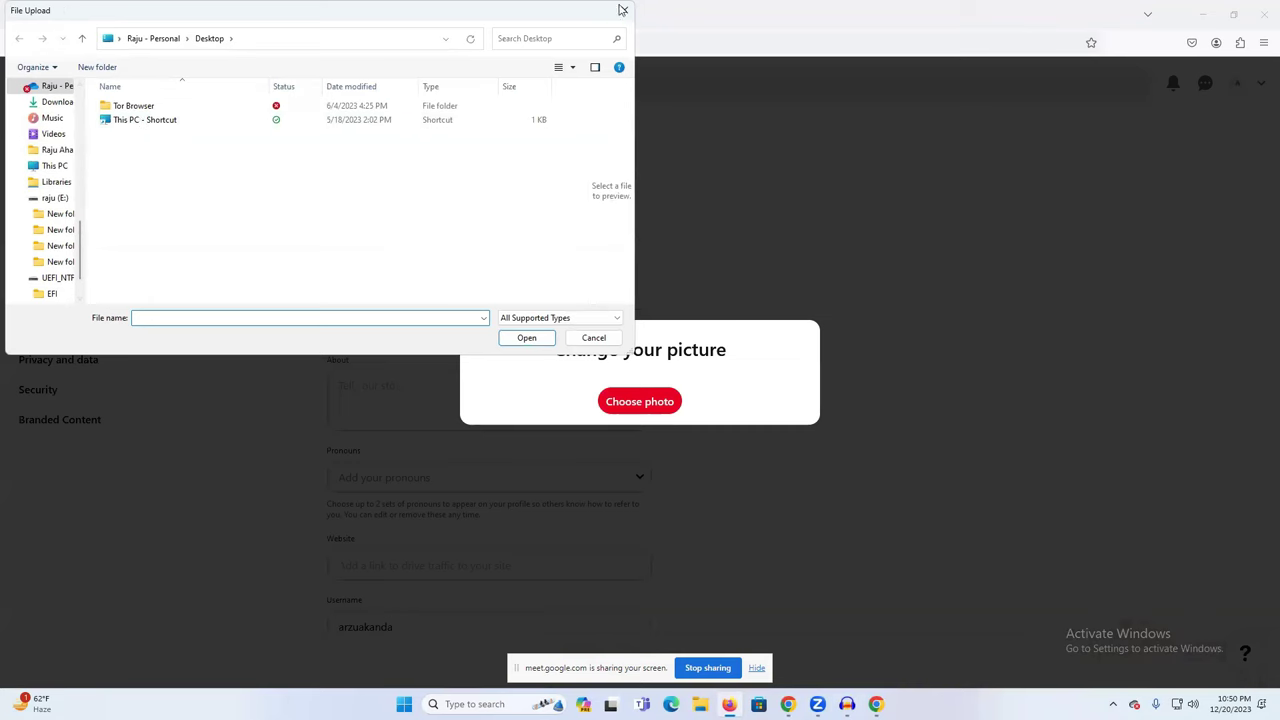
pyautogui.click(622, 12)
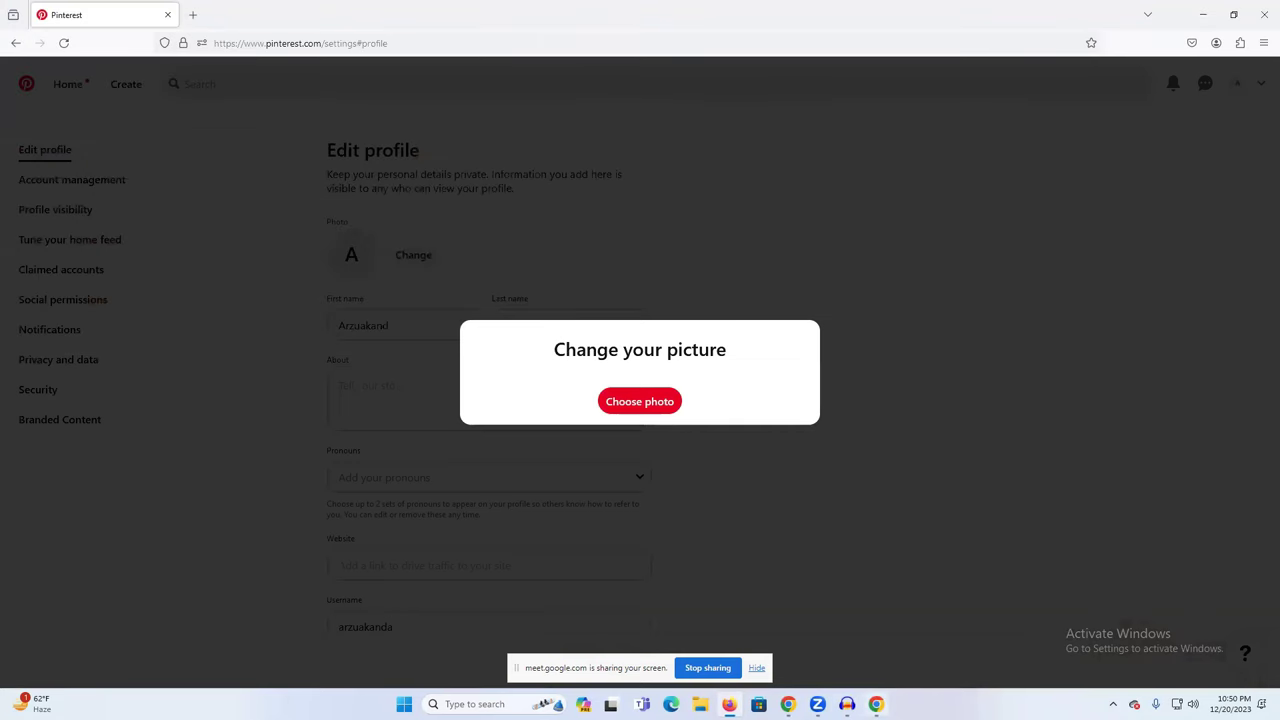
# Switch to the Gmail Generator page in Chrome and examine the generated alias list and the source Gmail address
pyautogui.click(876, 704)
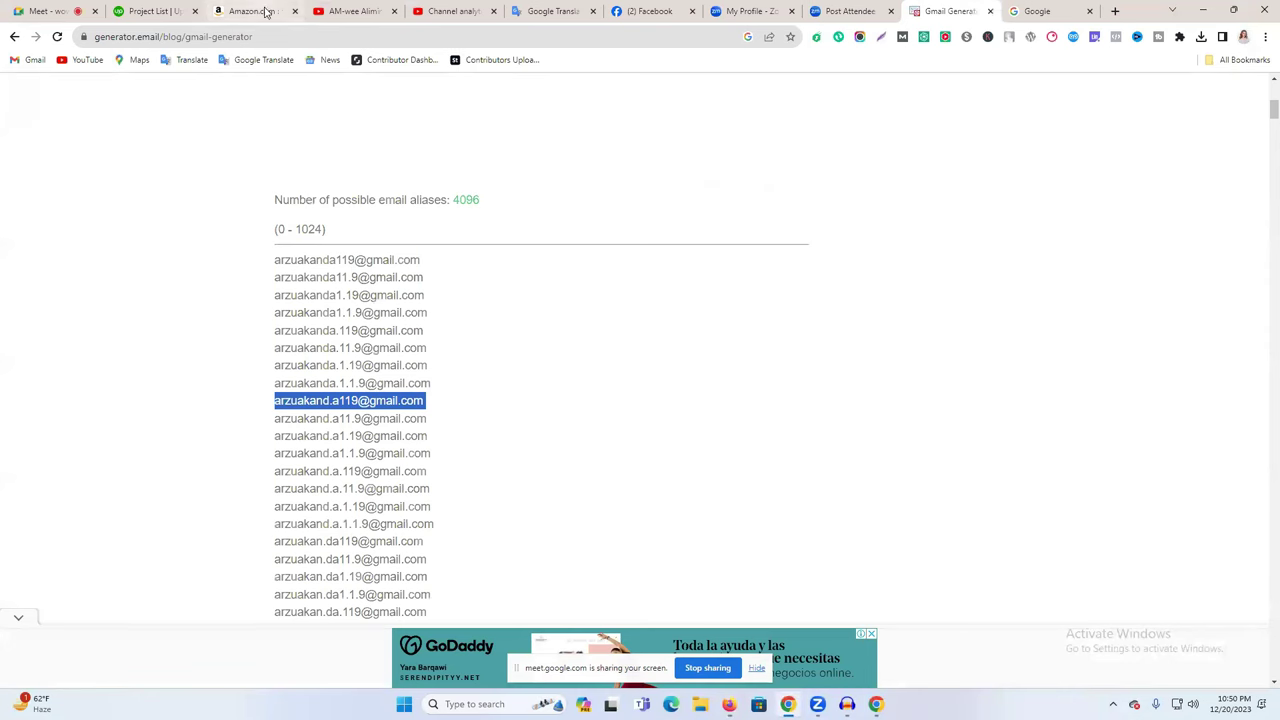
pyautogui.scroll(2, 609, 394)
pyautogui.scroll(-2, 606, 391)
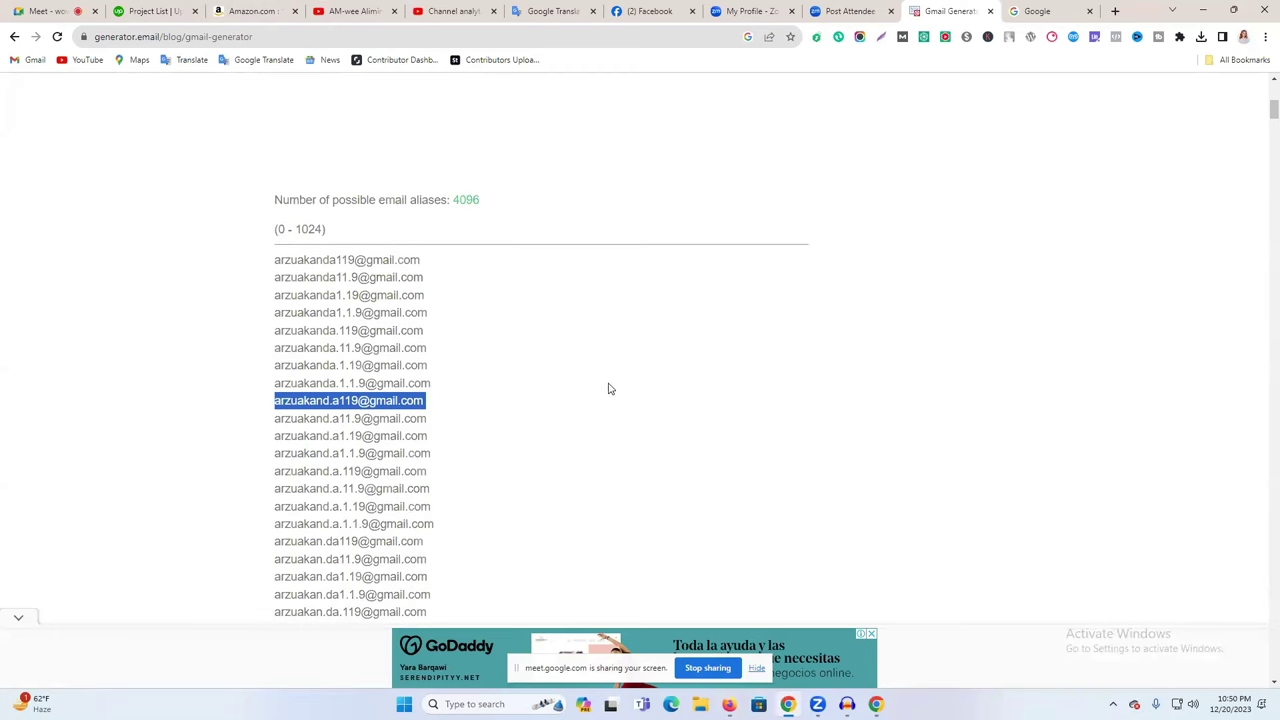
pyautogui.moveTo(278, 256); pyautogui.dragTo(477, 480)
pyautogui.scroll(-3, 457, 454)
pyautogui.scroll(-3, 477, 483)
pyautogui.scroll(9, 477, 480)
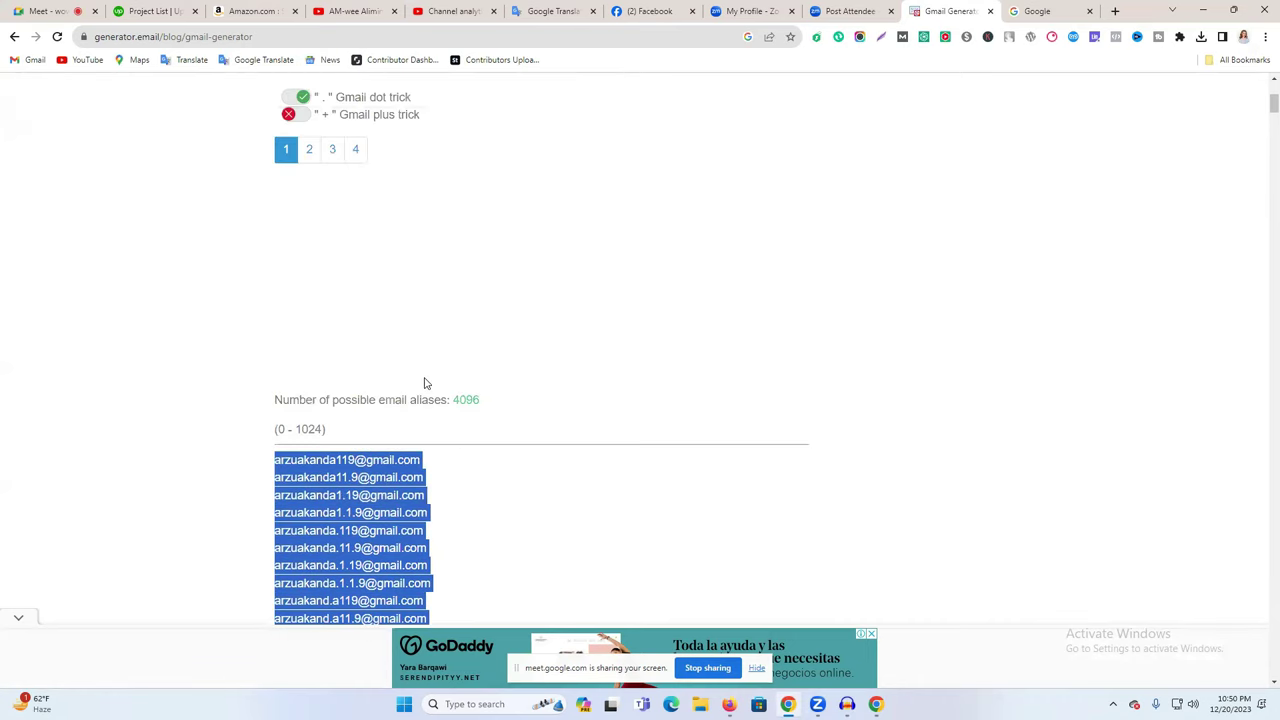
pyautogui.scroll(3, 424, 383)
pyautogui.doubleClick(386, 383)
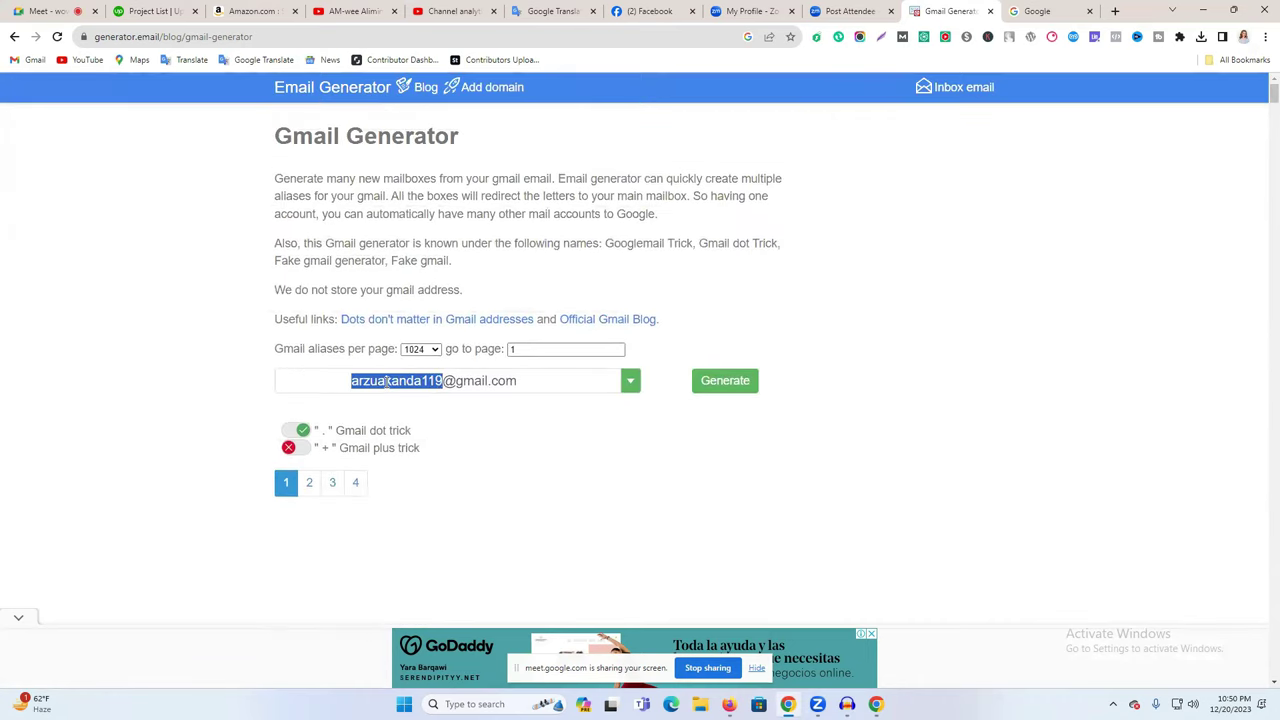
pyautogui.doubleClick(494, 386)
pyautogui.doubleClick(494, 388)
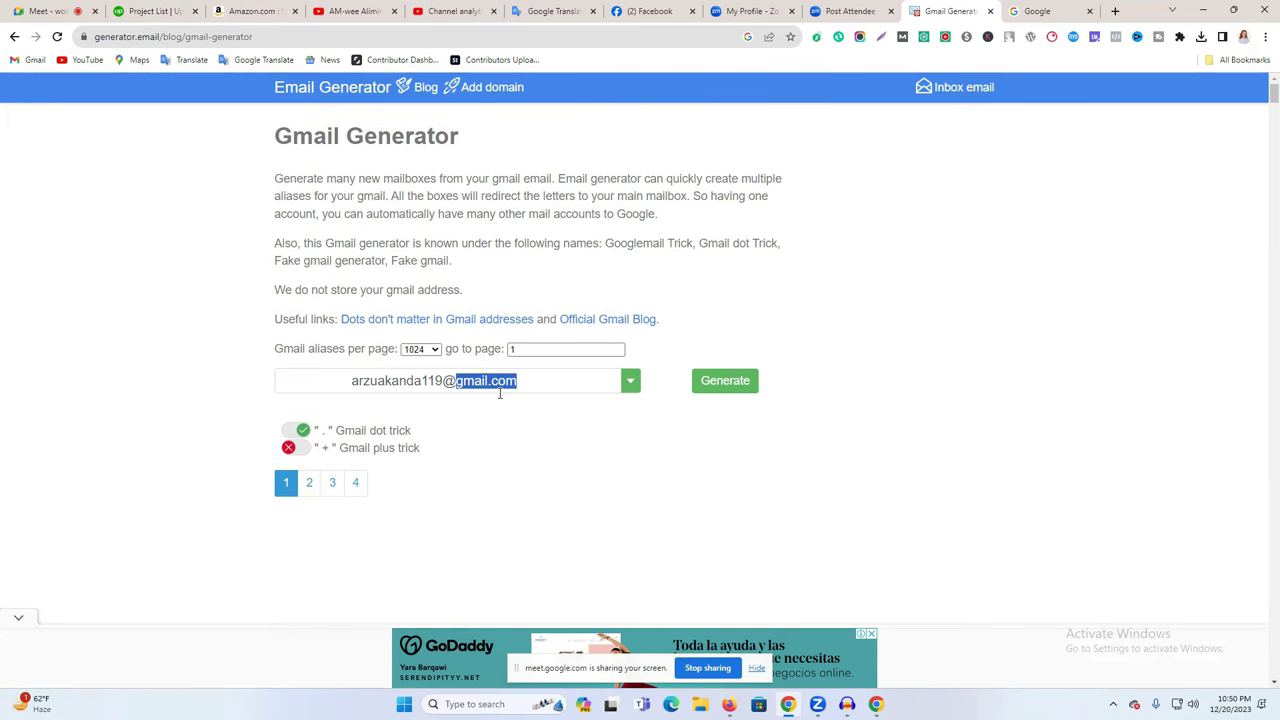
pyautogui.doubleClick(352, 382)
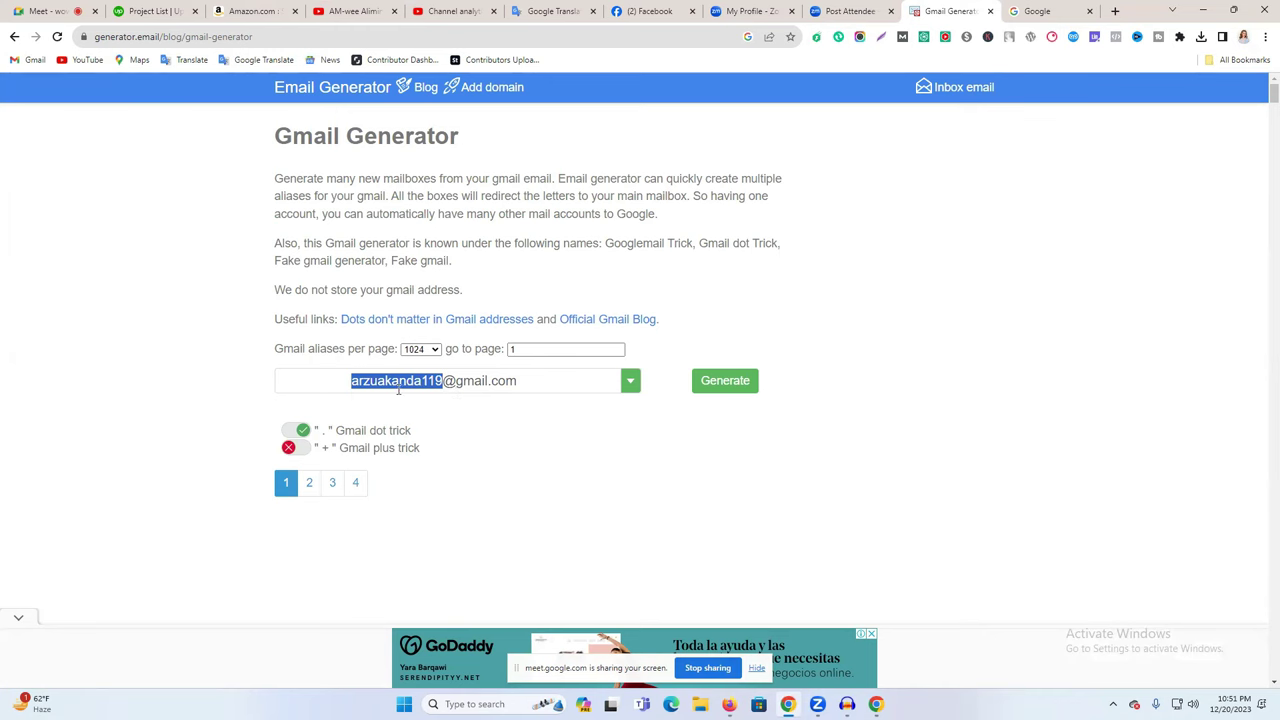
# Compare the original address with its dotted variants in the generated alias list
pyautogui.scroll(-5, 398, 390)
pyautogui.moveTo(324, 358); pyautogui.dragTo(415, 520)
pyautogui.scroll(-3, 410, 398)
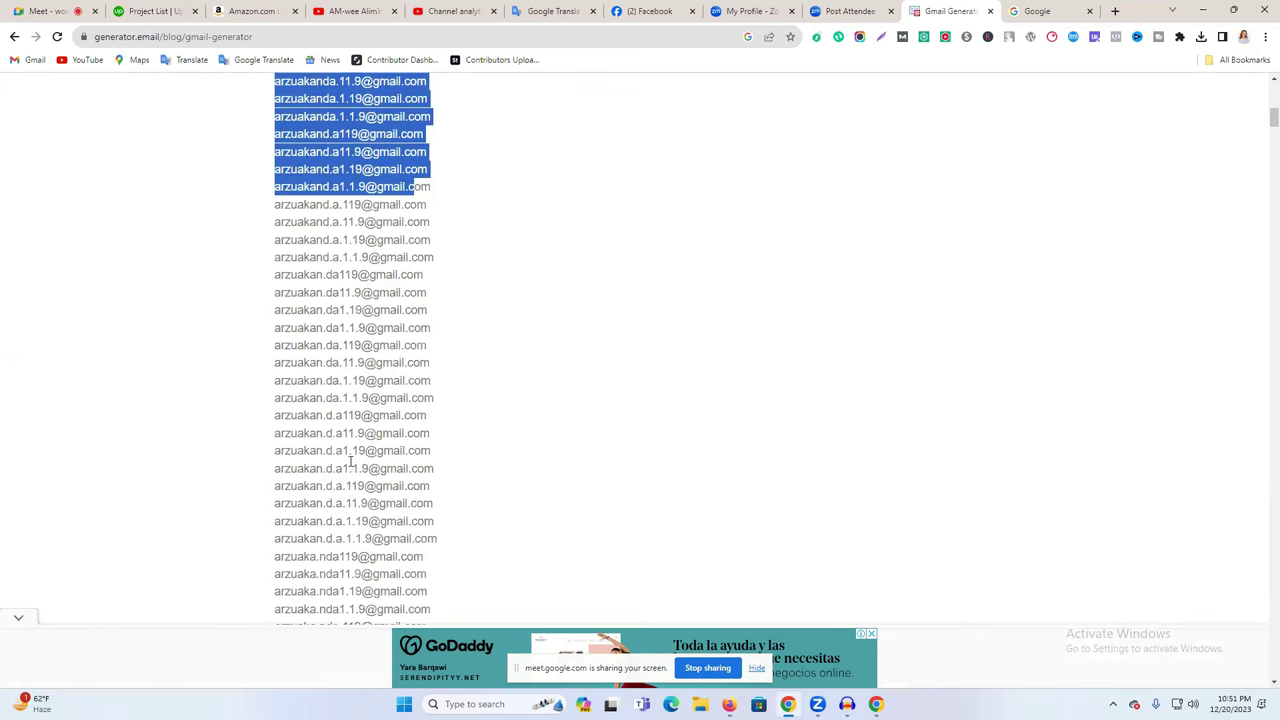
pyautogui.scroll(-1, 360, 434)
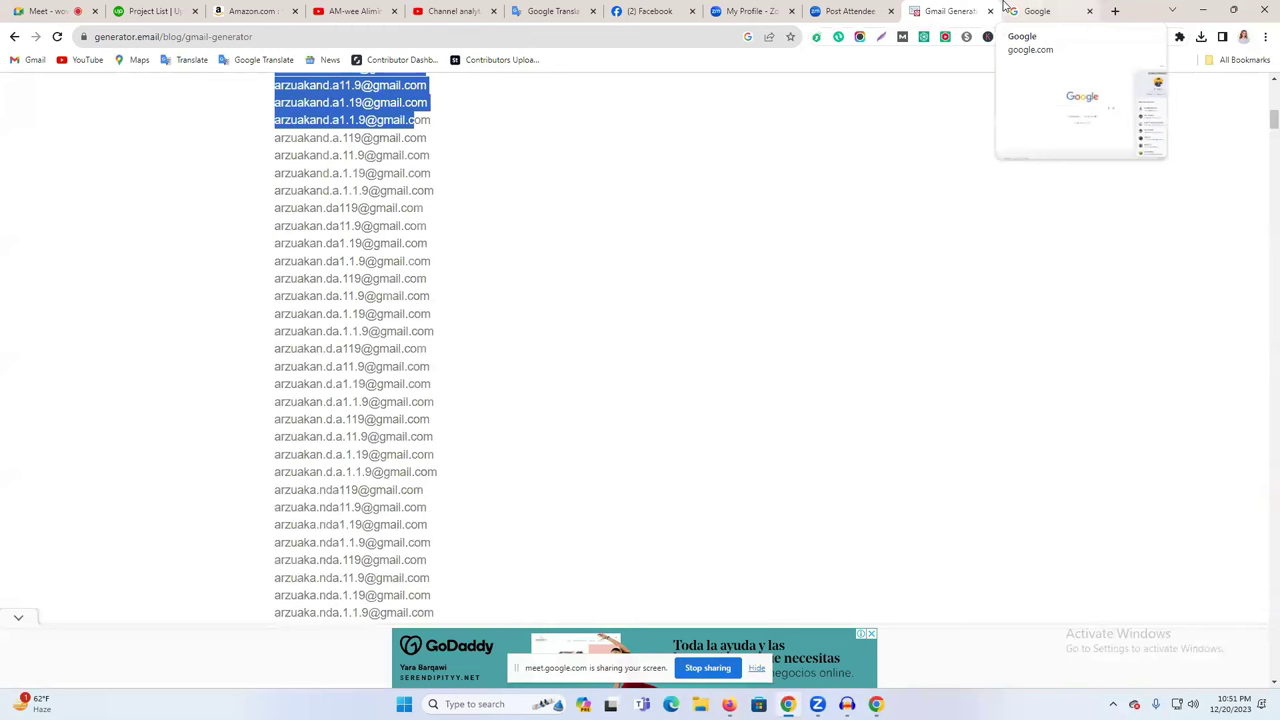
pyautogui.scroll(5, 434, 246)
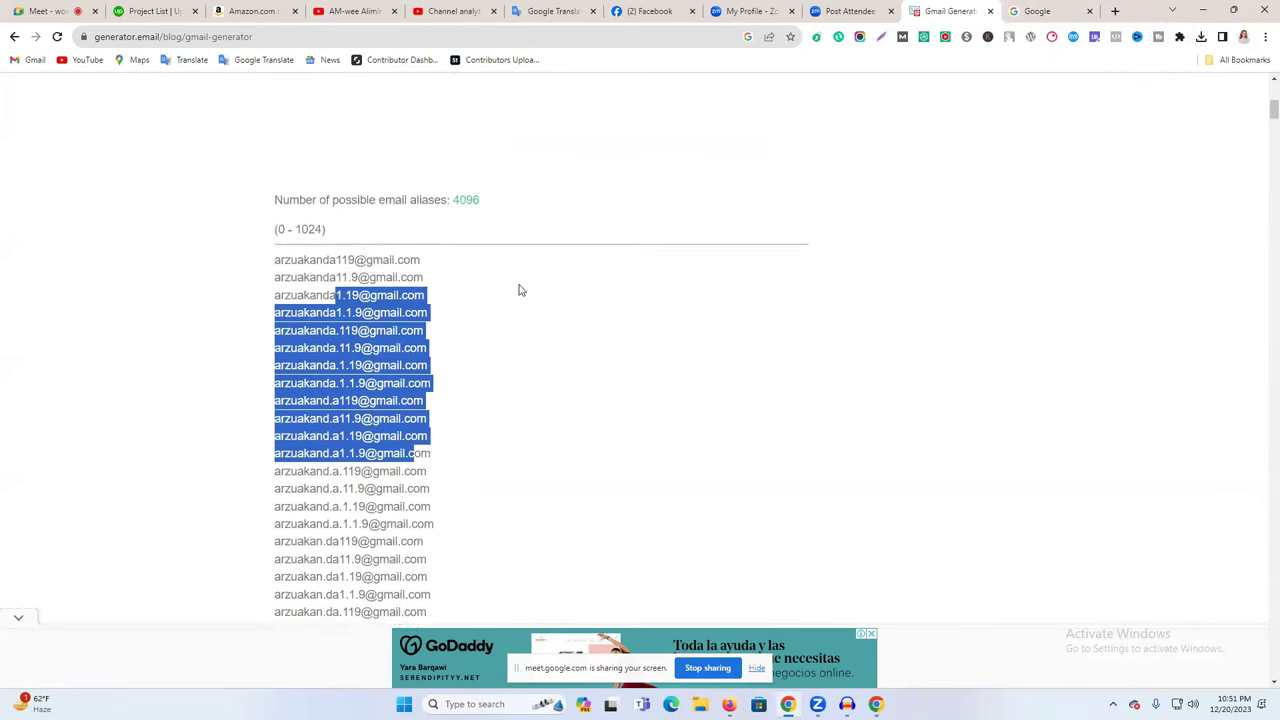
pyautogui.scroll(-2, 354, 382)
pyautogui.tripleClick(342, 260)
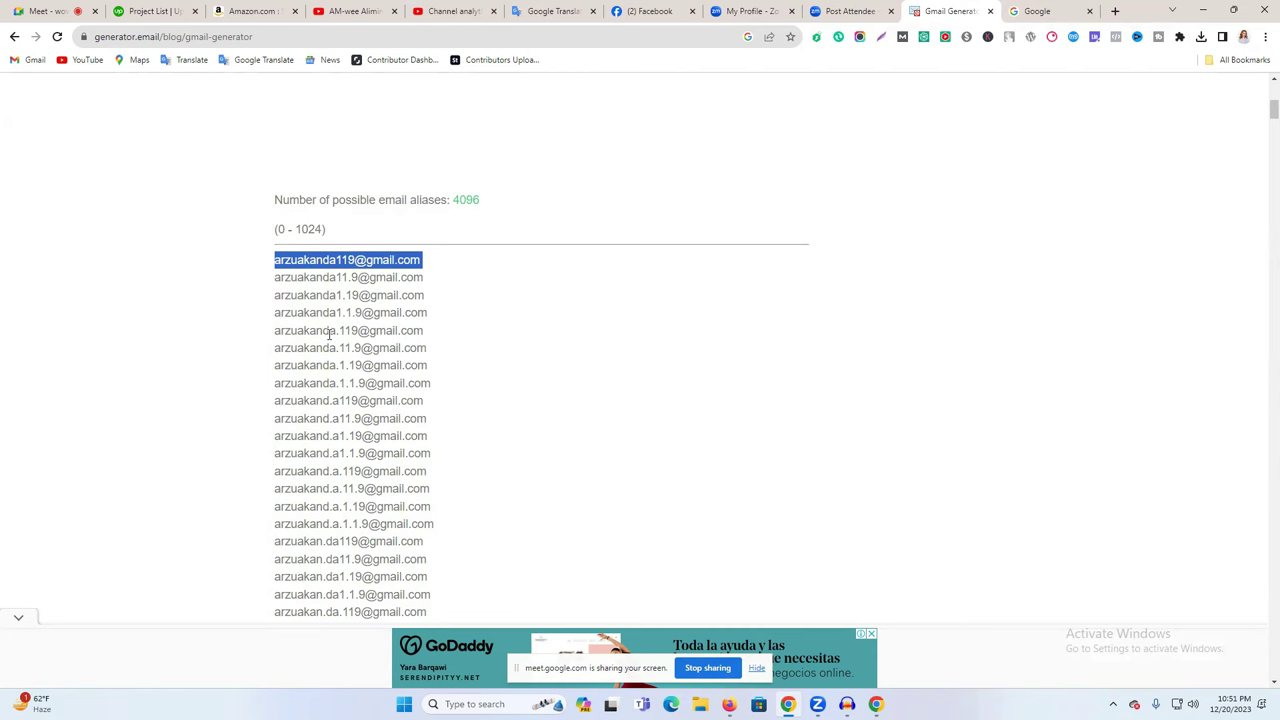
pyautogui.tripleClick(329, 332)
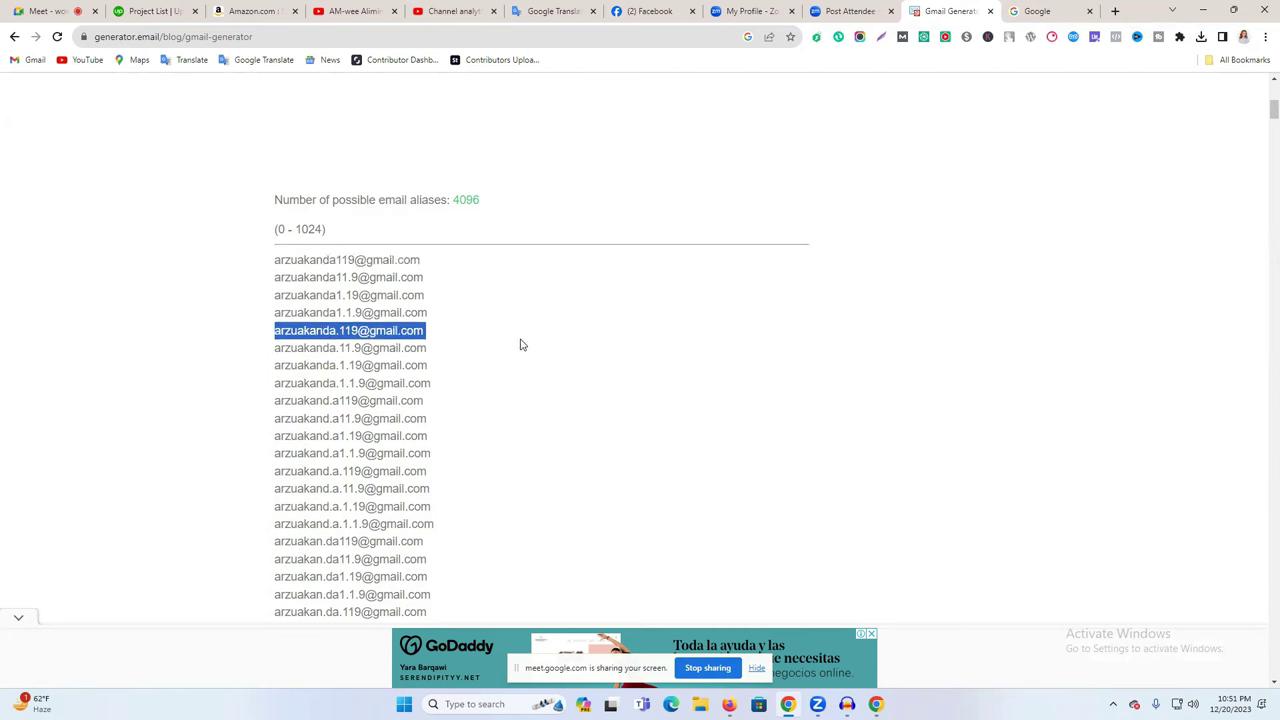
pyautogui.tripleClick(382, 334)
# Open the Gmail inbox of the base account and look through its Social and Promotions mail for Pinterest messages
pyautogui.click(1060, 10)
pyautogui.click(1255, 96)
pyautogui.click(1137, 97)
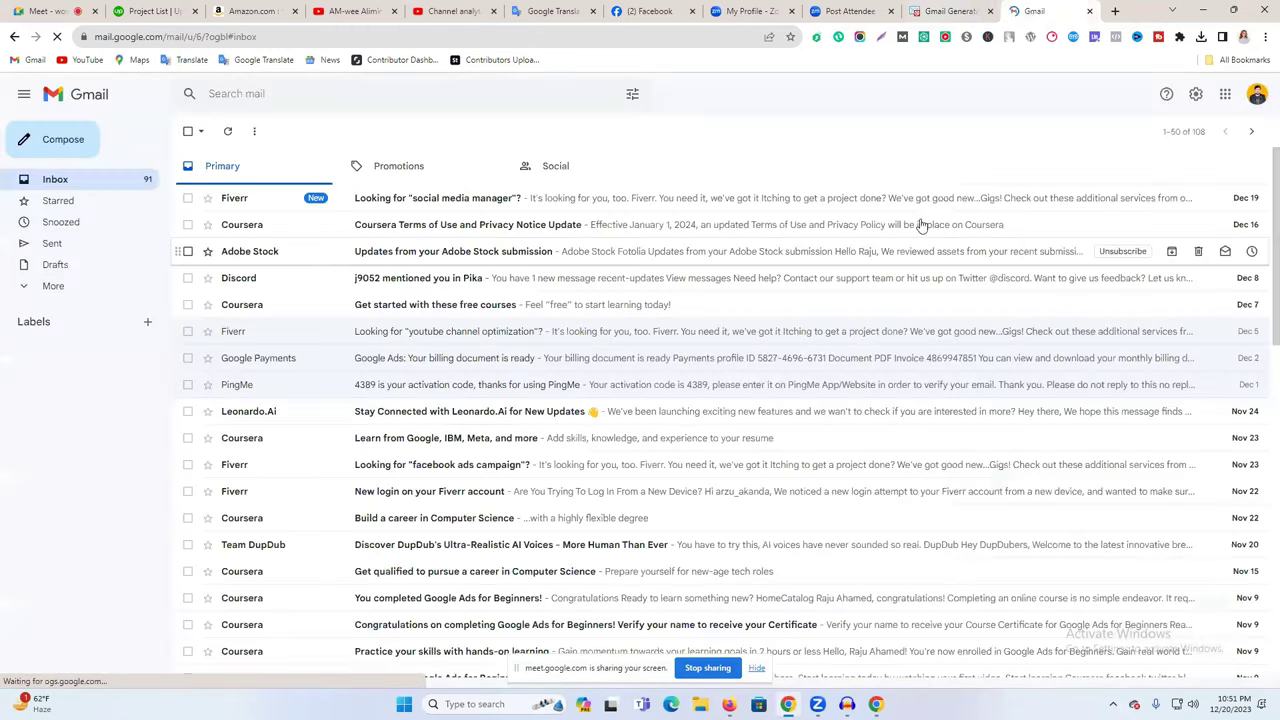
pyautogui.click(570, 176)
pyautogui.click(420, 178)
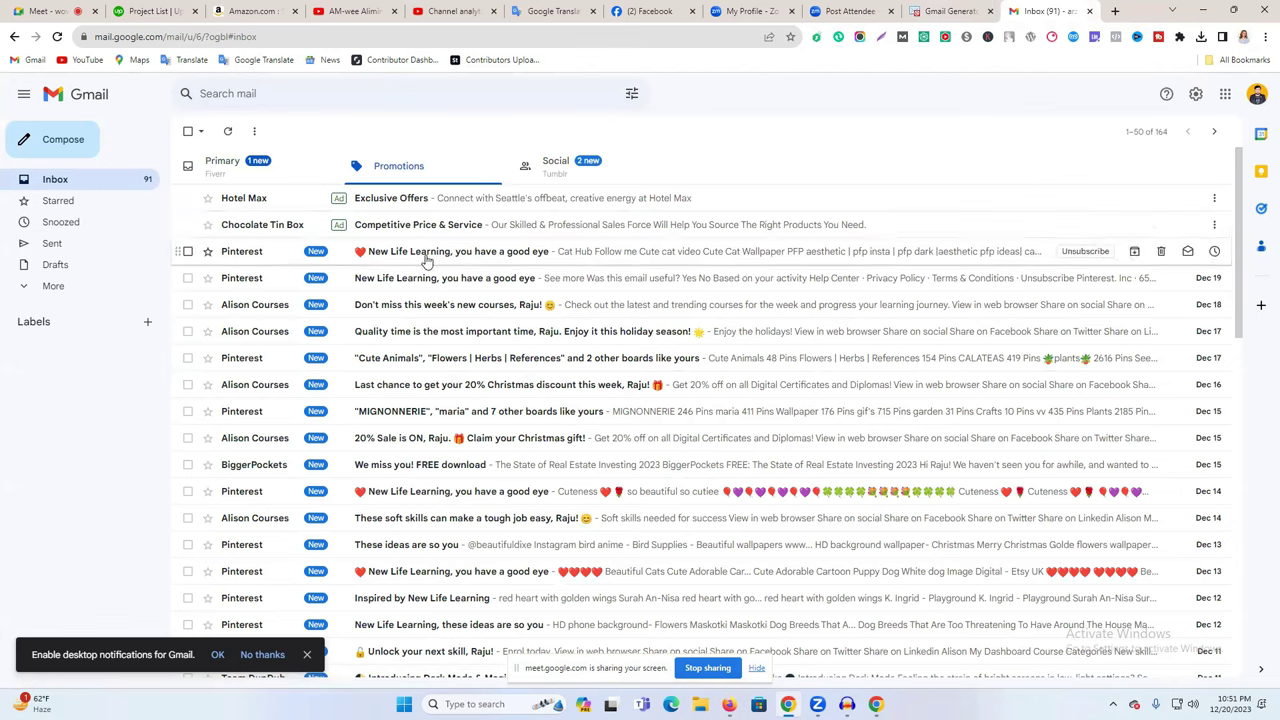
pyautogui.scroll(-1, 438, 282)
pyautogui.scroll(-1, 438, 282)
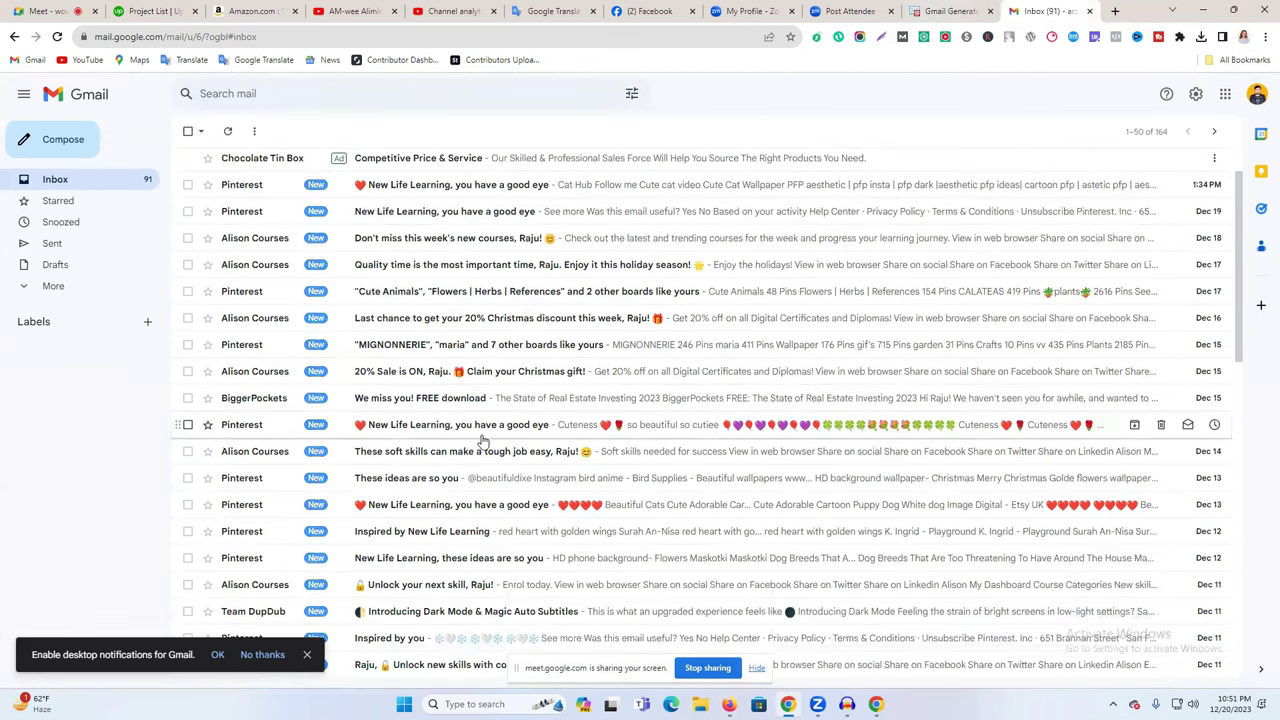
pyautogui.scroll(2, 455, 432)
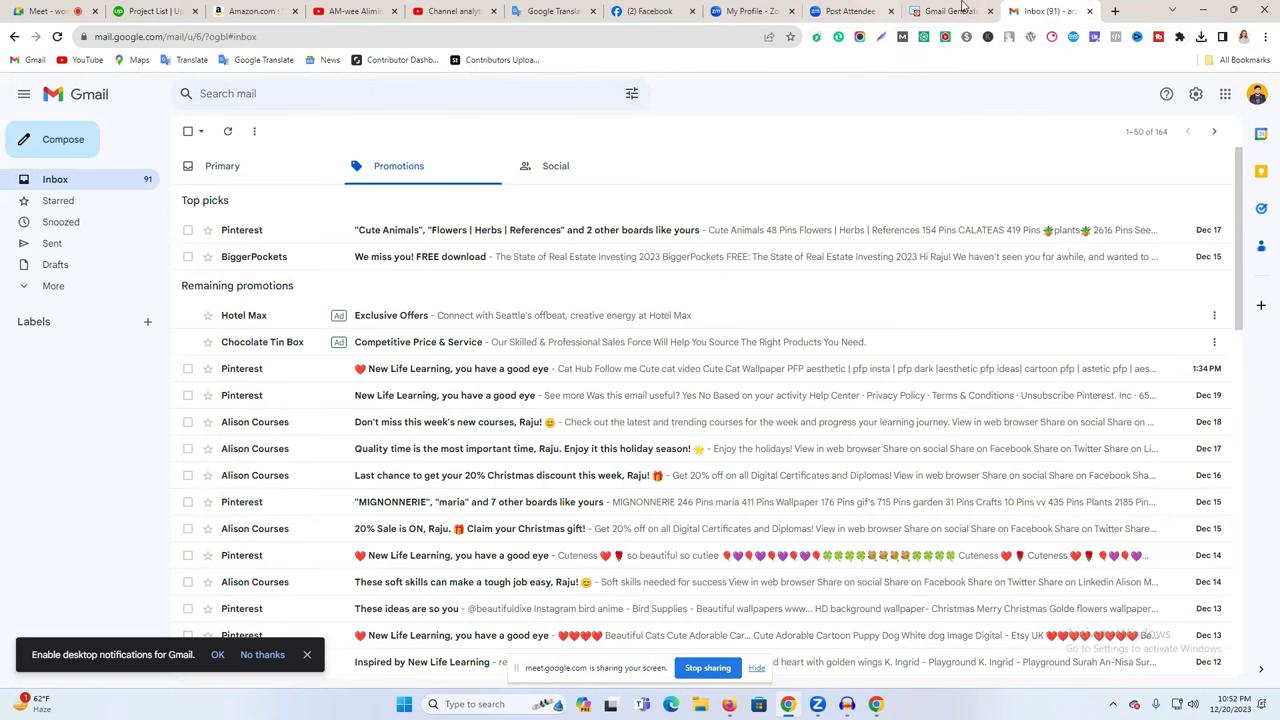
pyautogui.moveTo(962, 6)
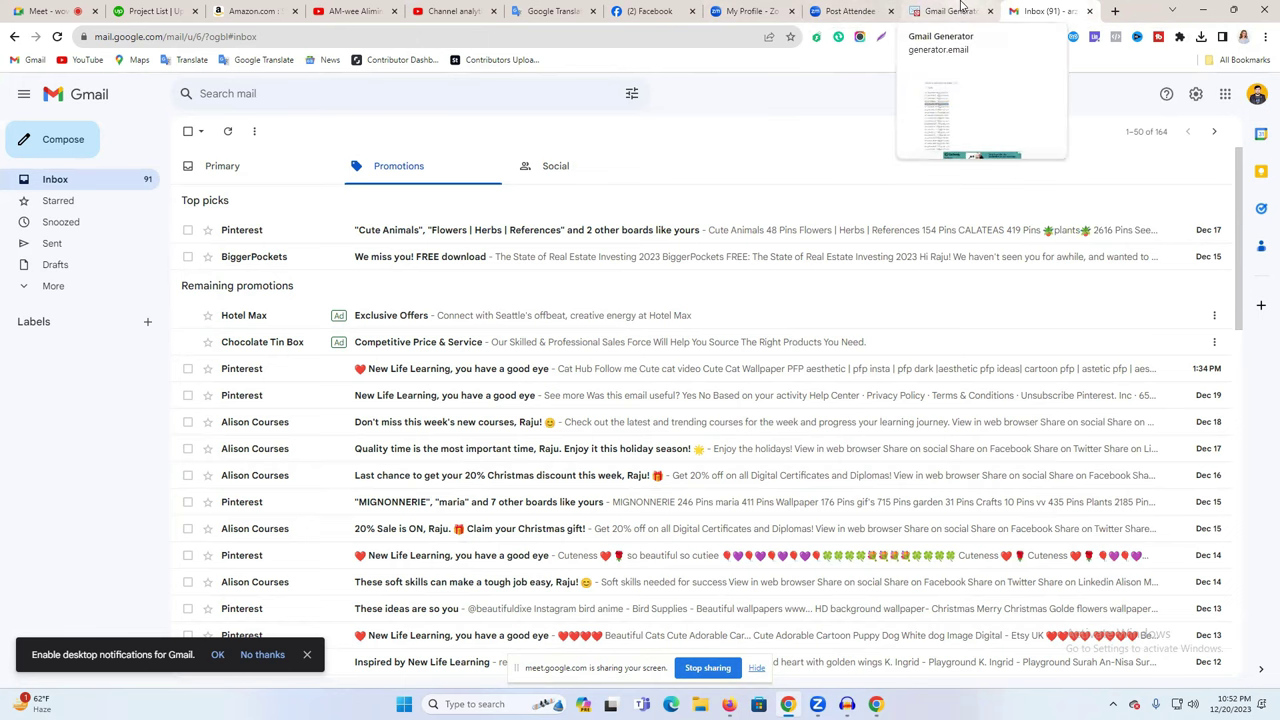
pyautogui.click(955, 10)
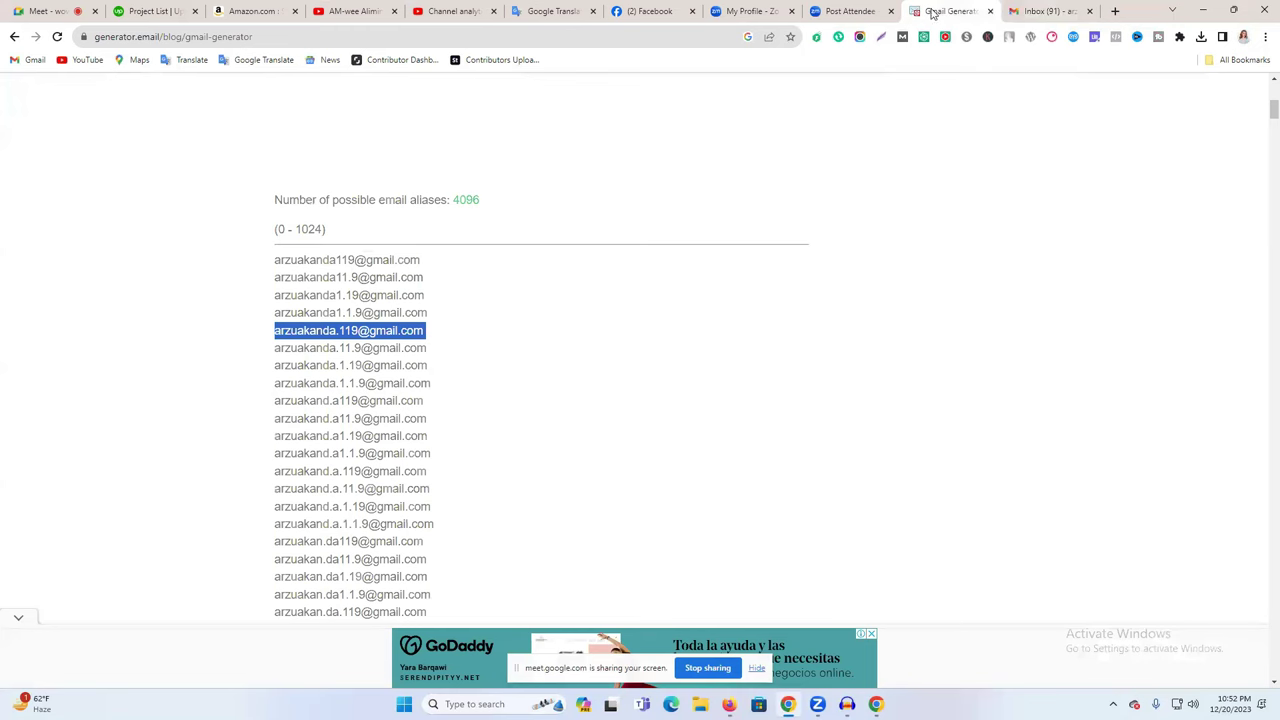
pyautogui.click(729, 704)
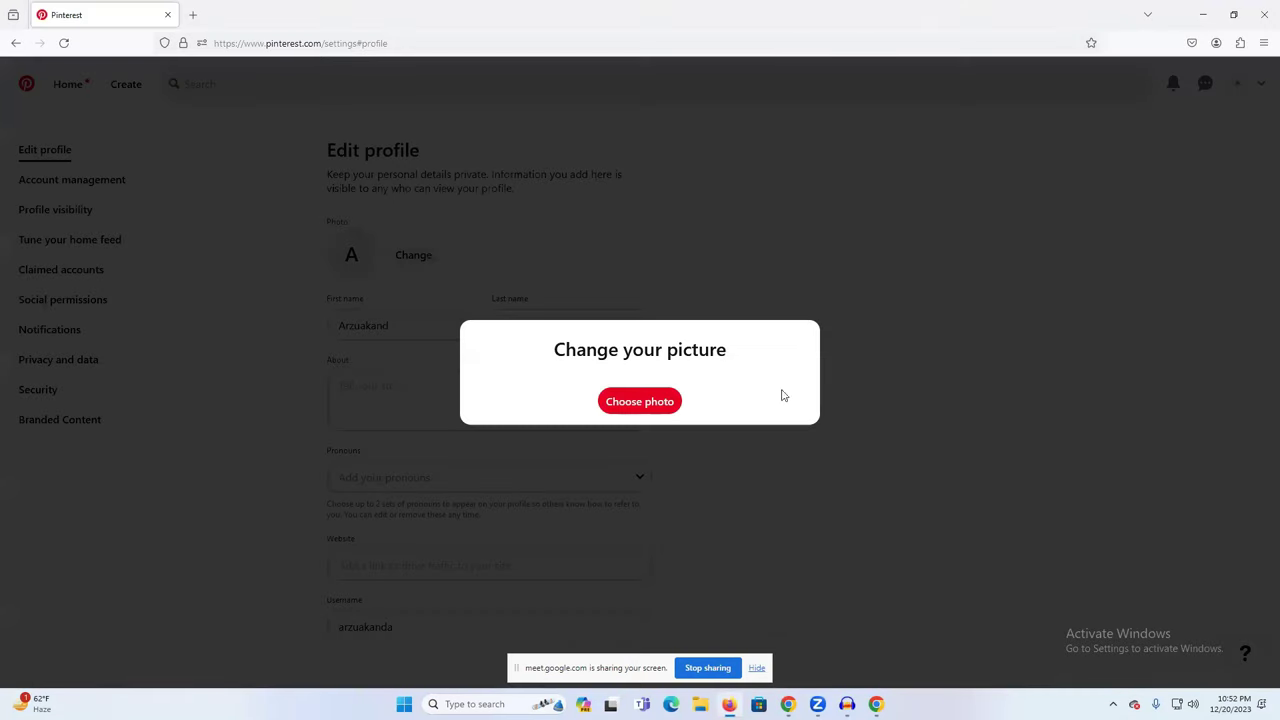
# Switch to YouTube Studio in Chrome and open the public page of the AM-wee Aliminals channel
pyautogui.click(788, 704)
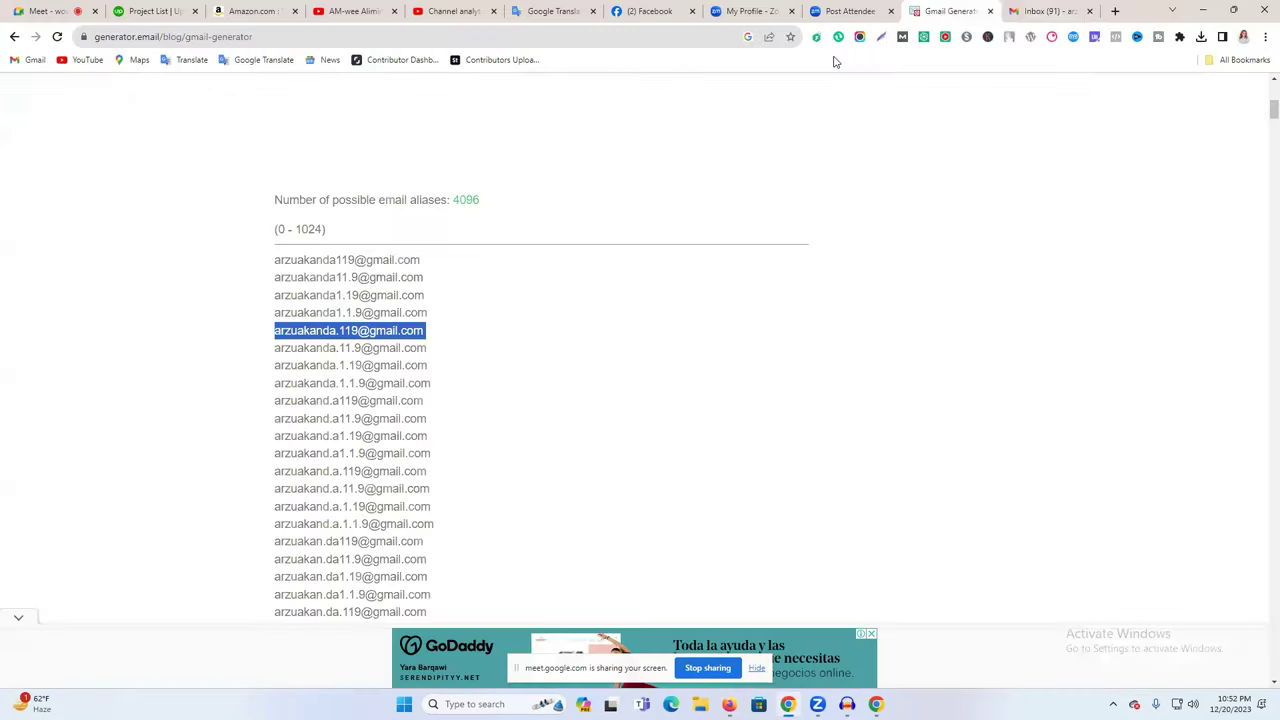
pyautogui.click(440, 14)
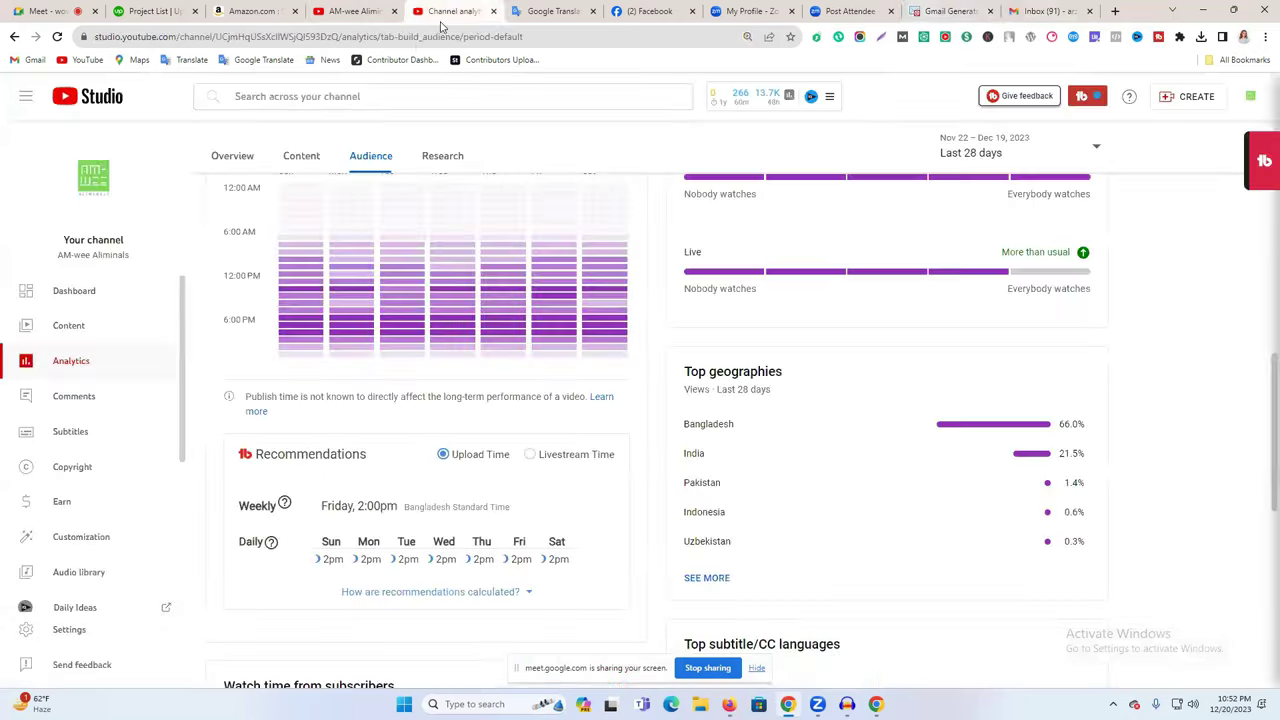
pyautogui.rightClick(90, 210)
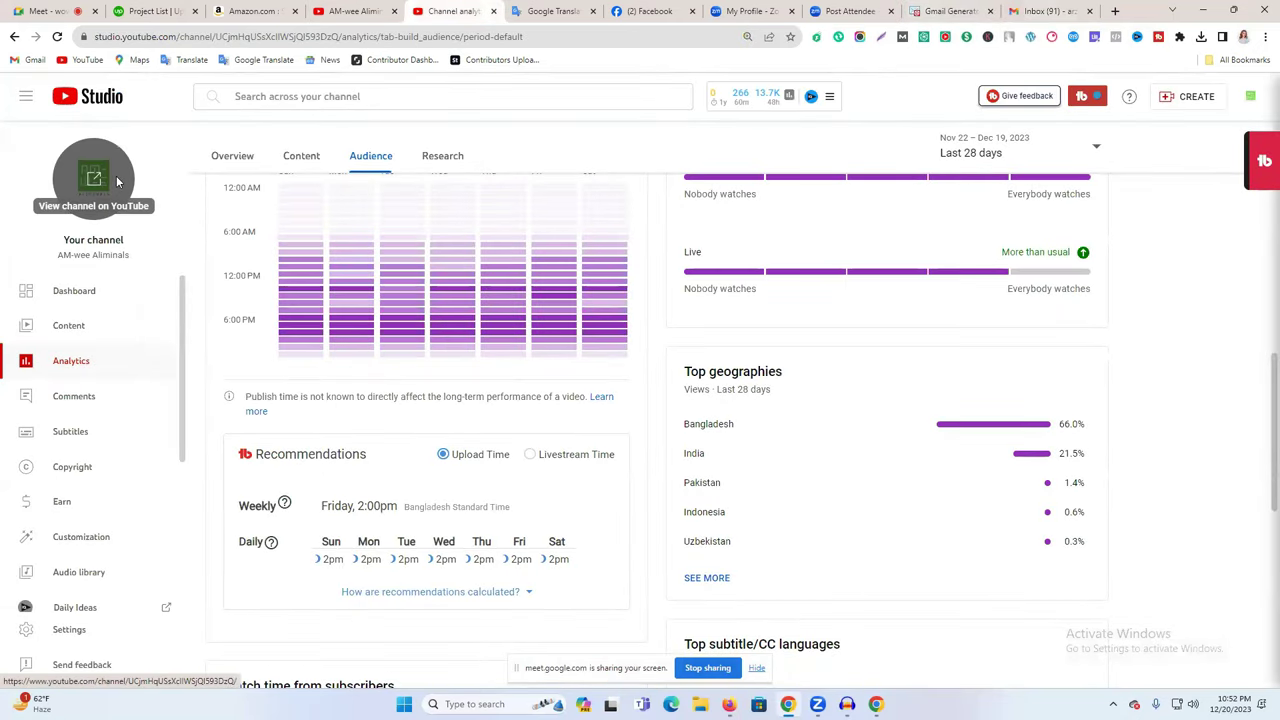
pyautogui.press('Escape')
pyautogui.click(100, 196)
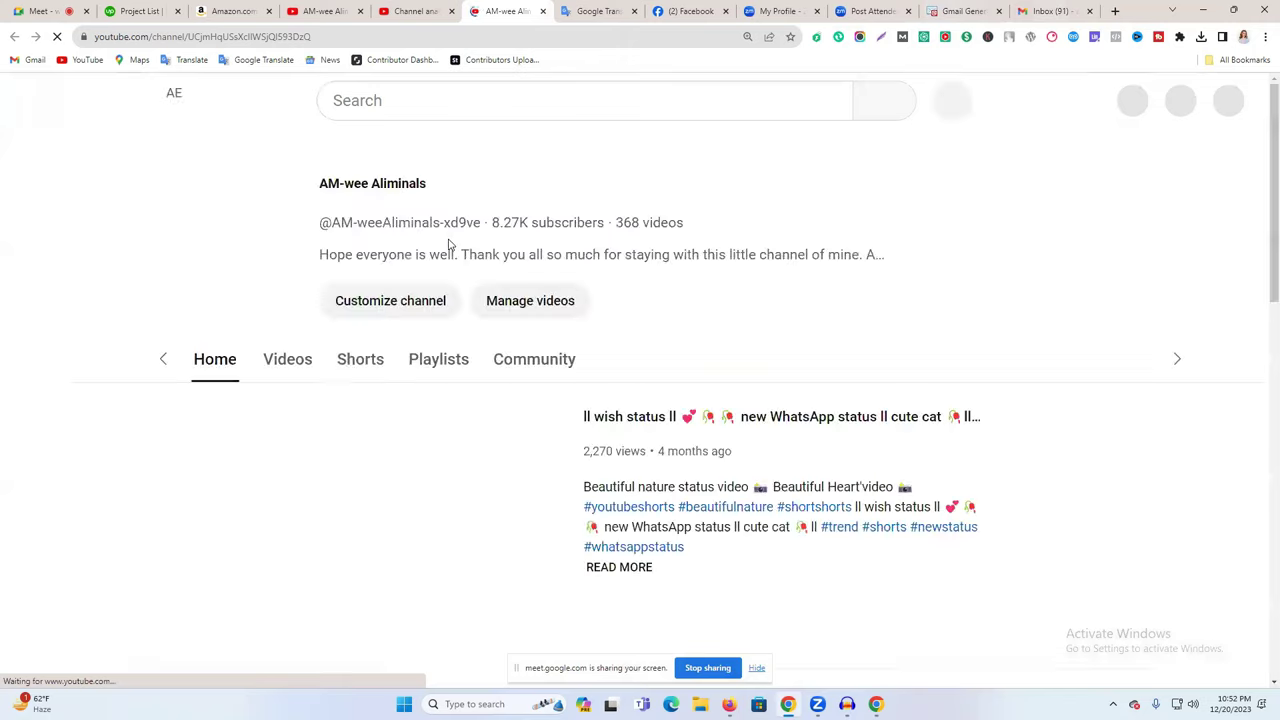
# Save the channel's profile image to Downloads as the JPEG channels4_profile (2), and switch back to Pinterest in Firefox
pyautogui.rightClick(216, 218)
pyautogui.rightClick(218, 222)
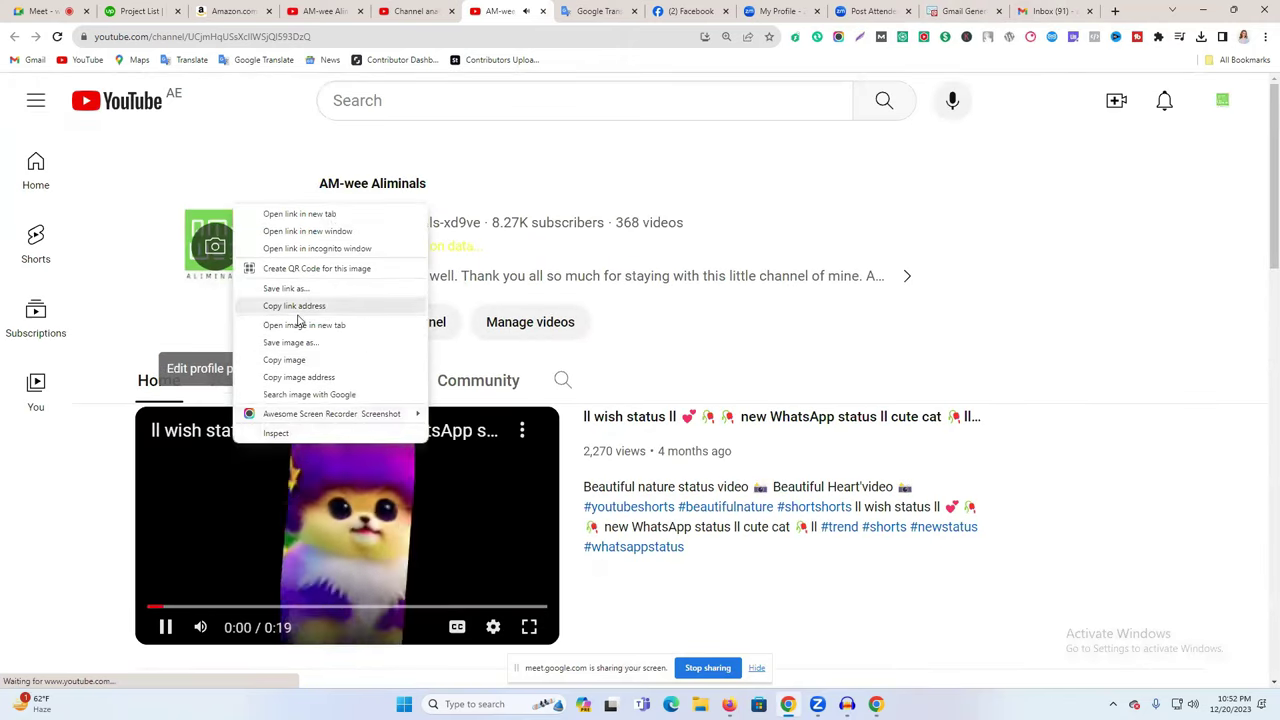
pyautogui.click(308, 346)
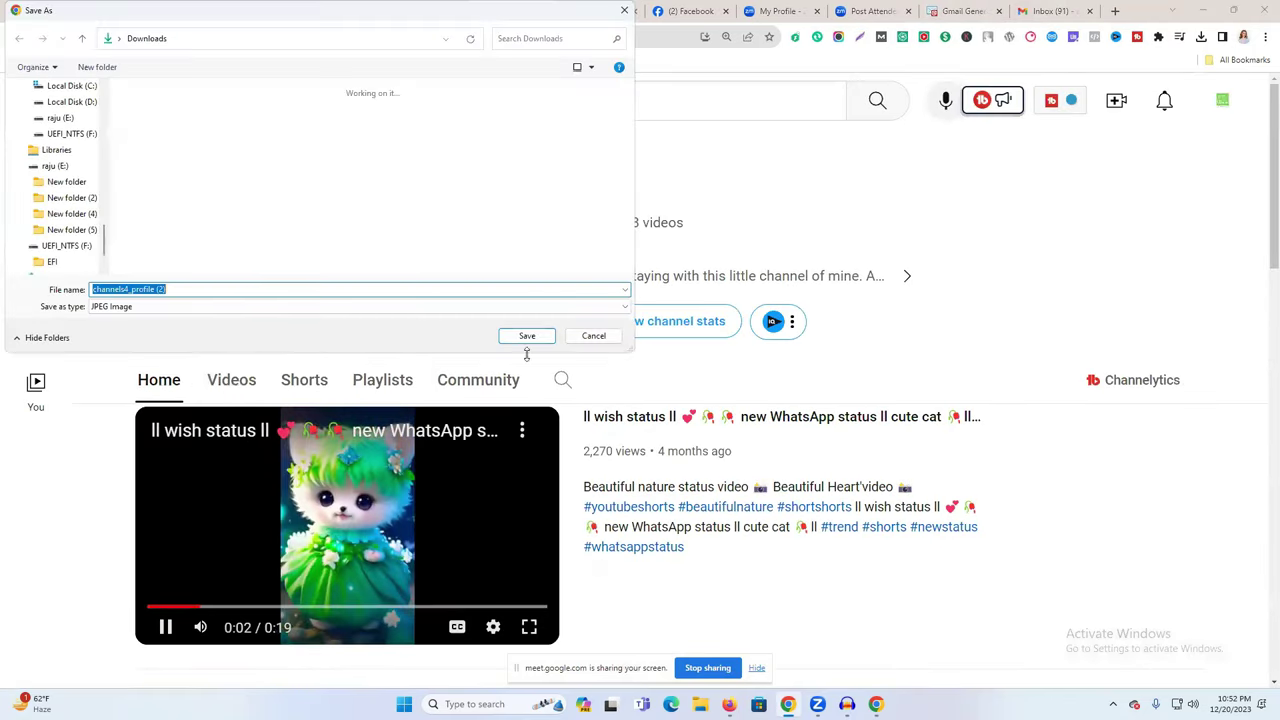
pyautogui.press('Escape')
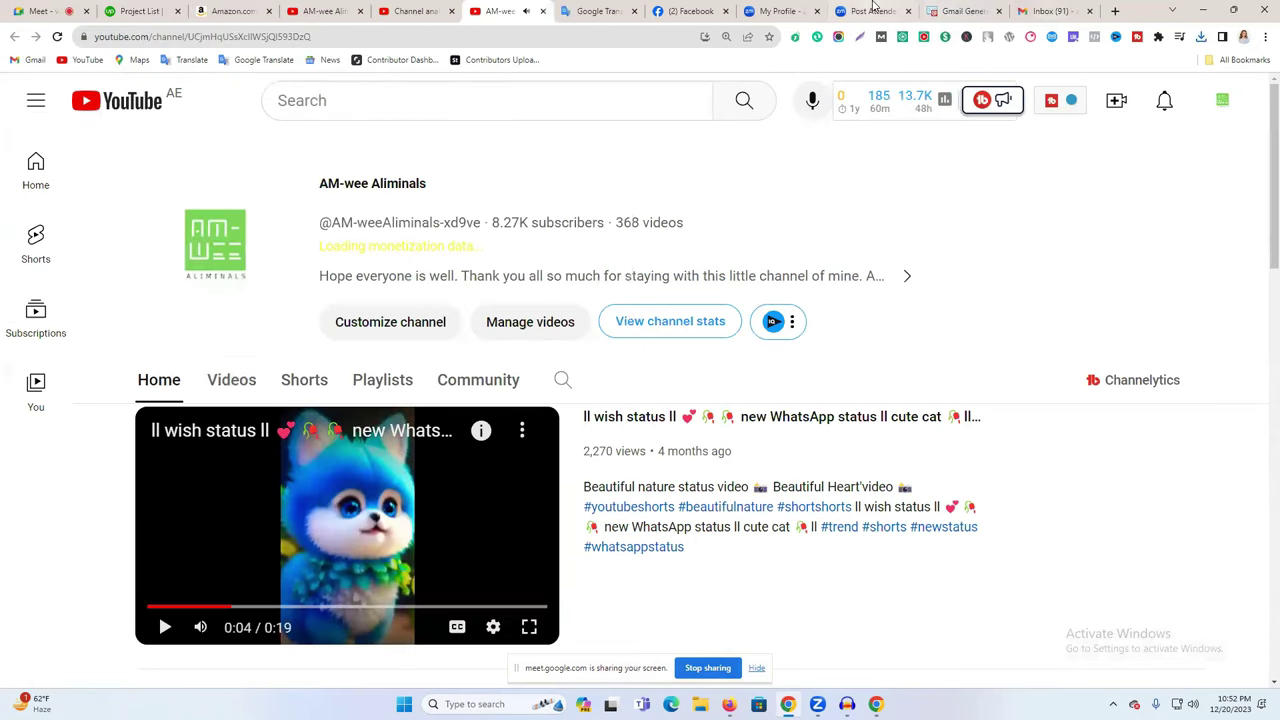
pyautogui.click(729, 704)
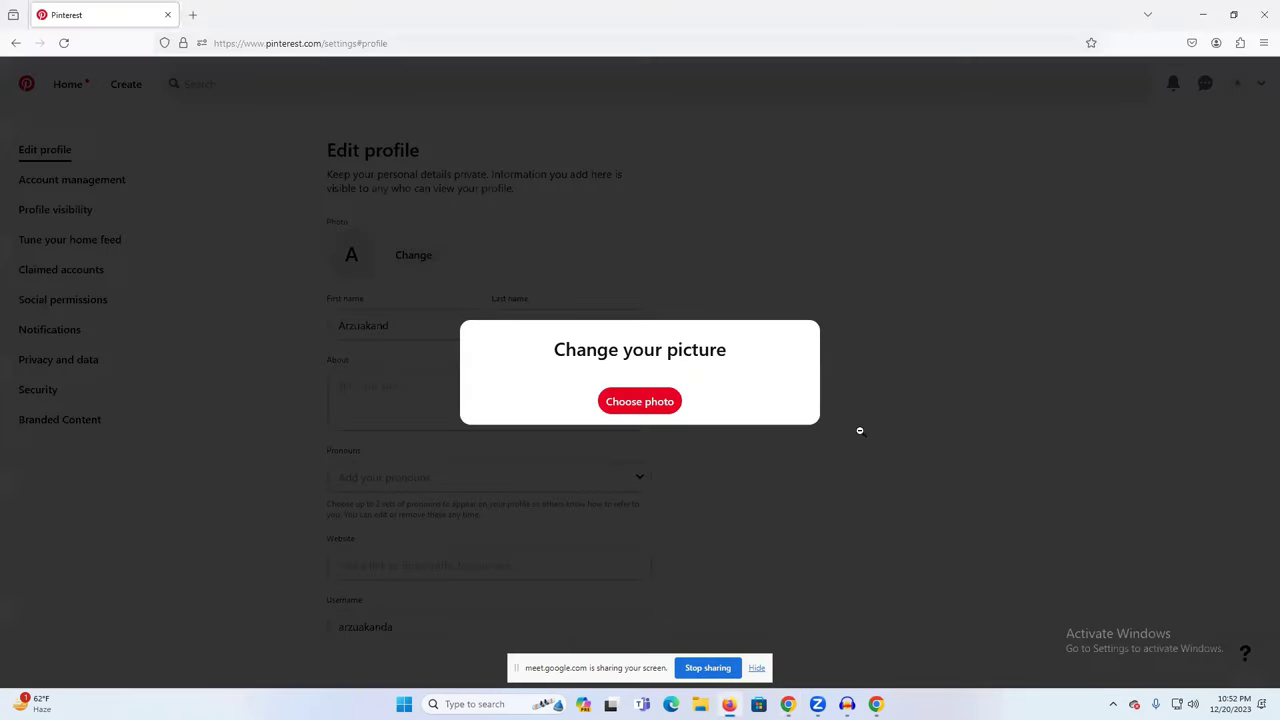
# Upload the image channels4_profile (2) from Downloads as the Pinterest profile picture
pyautogui.click(623, 405)
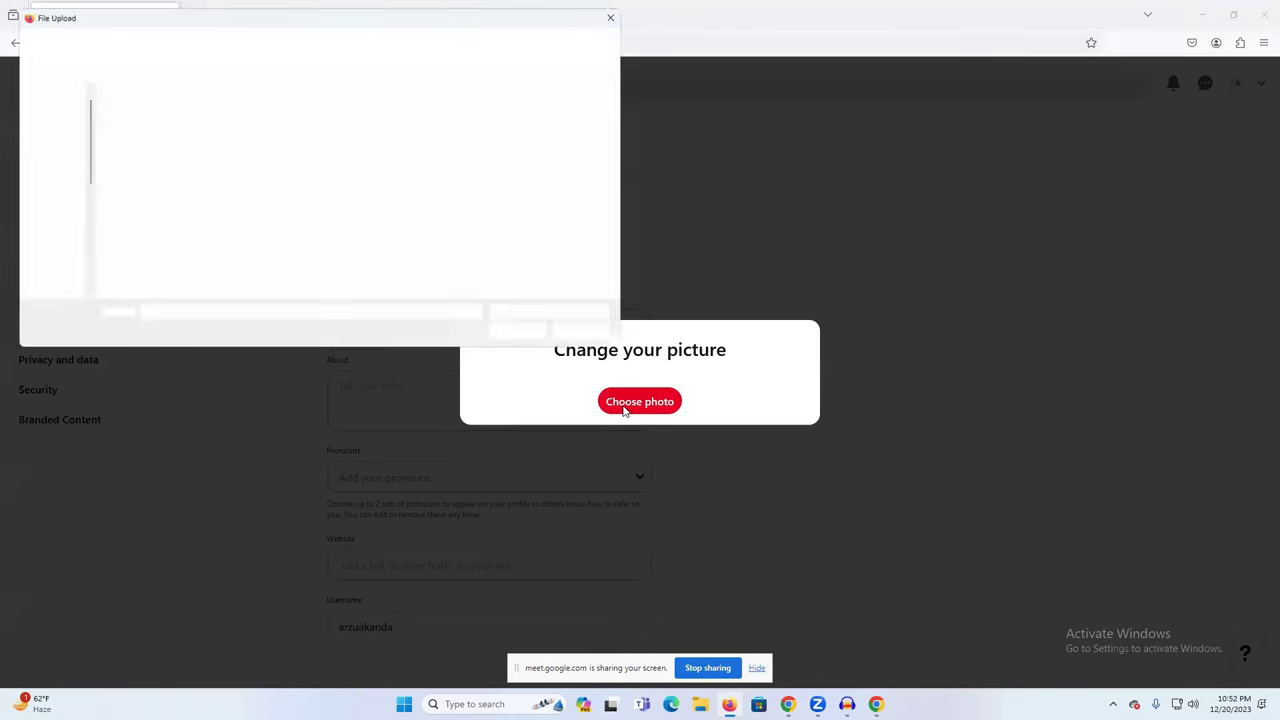
pyautogui.click(50, 102)
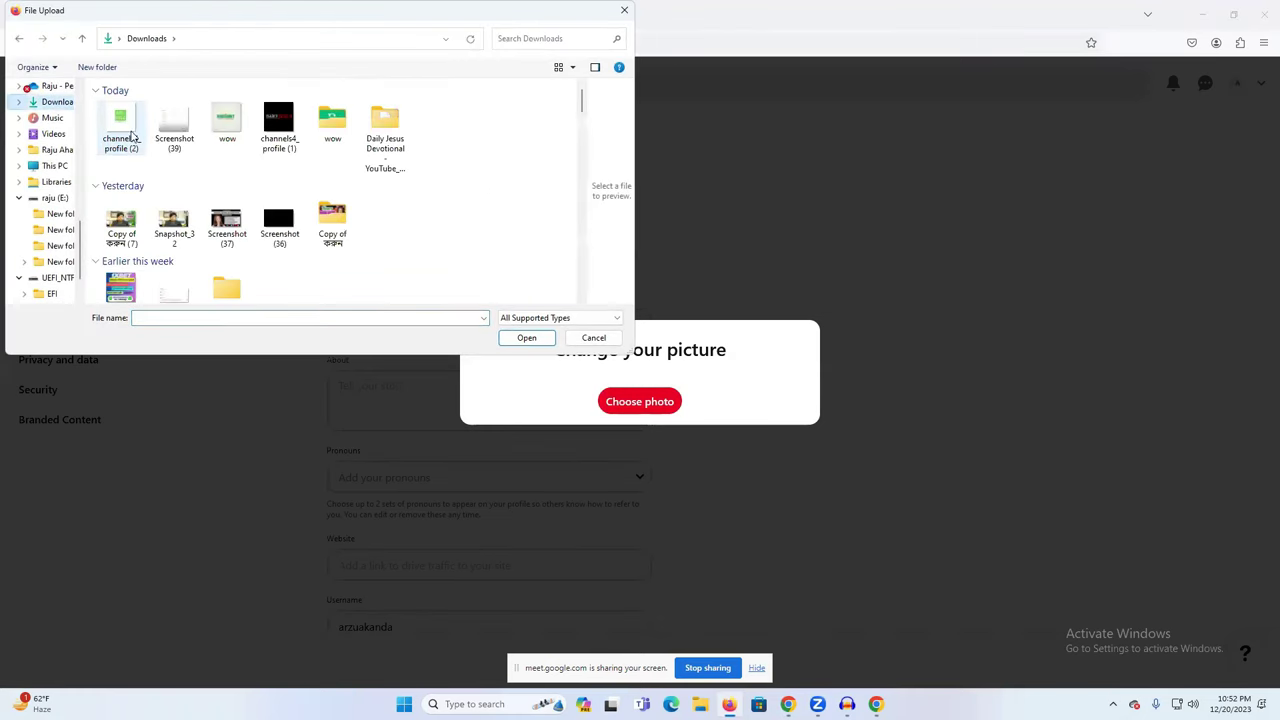
pyautogui.click(124, 130)
pyautogui.click(527, 338)
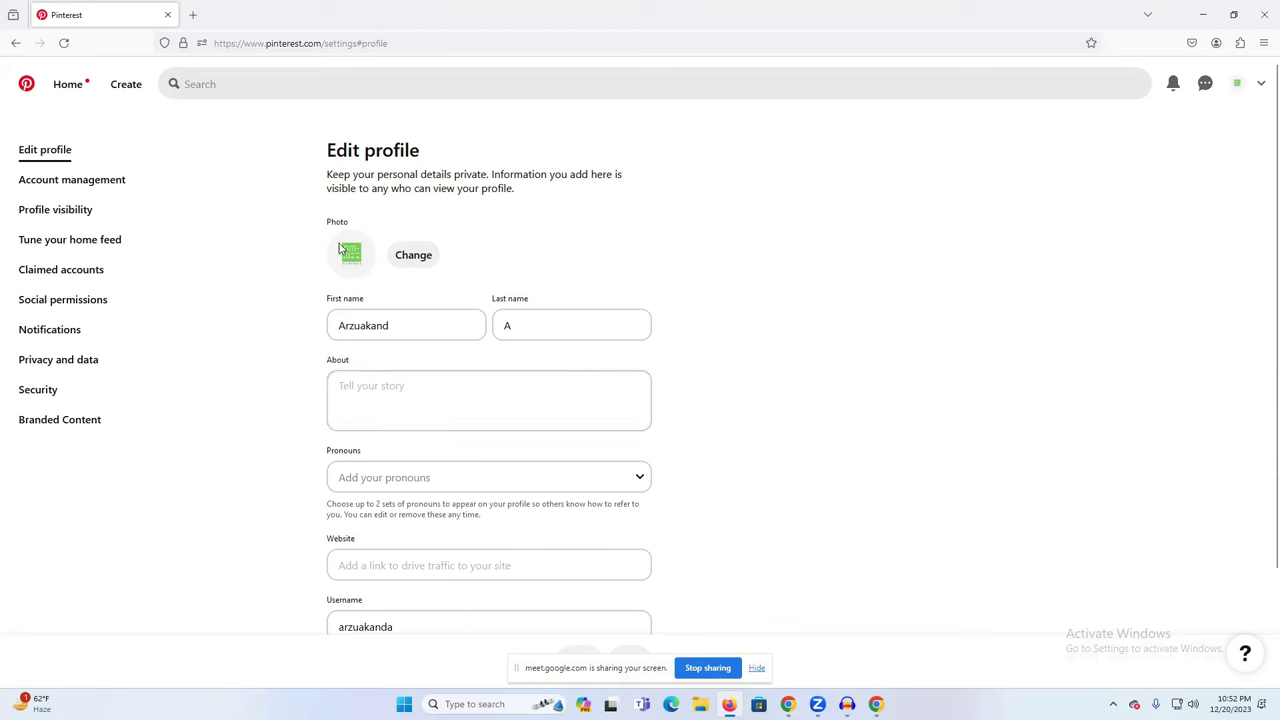
# Copy the channel name AM-wee Aliminals from YouTube in Chrome and paste it over the first name on Pinterest in Firefox
pyautogui.click(376, 325)
pyautogui.doubleClick(378, 325)
pyautogui.click(788, 704)
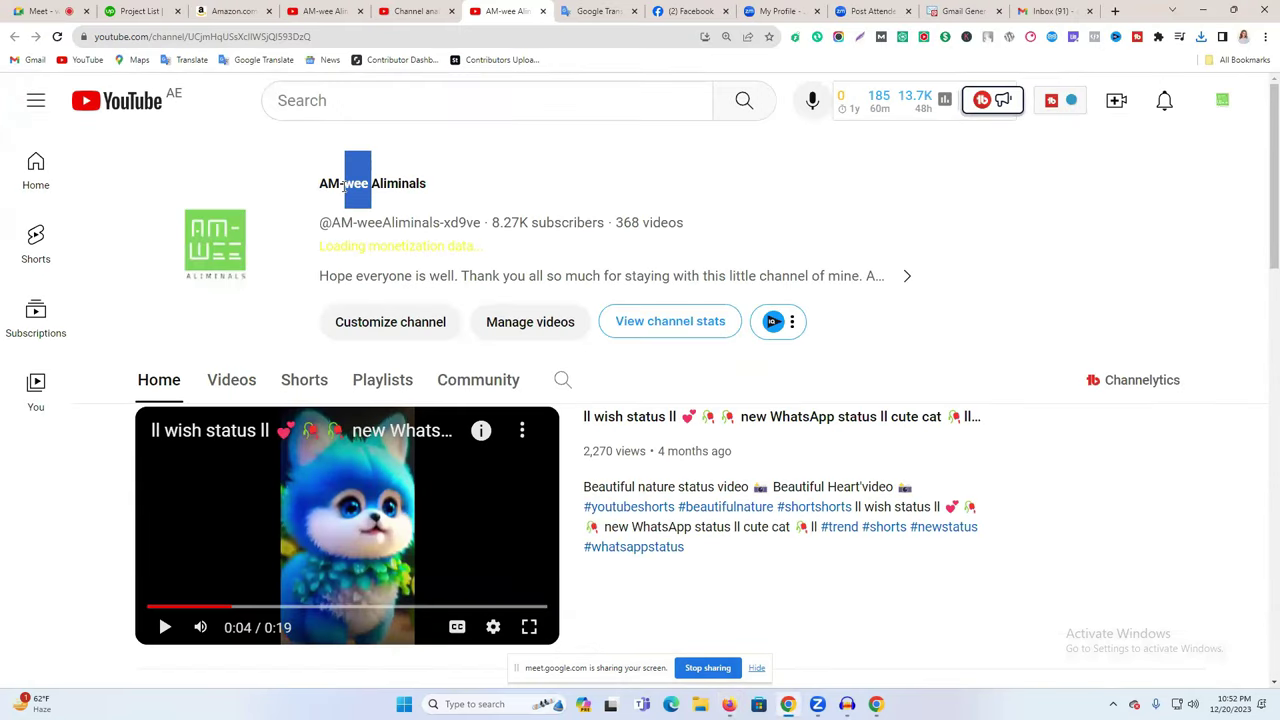
pyautogui.tripleClick(343, 186)
pyautogui.hotkey('ctrl', 'c')
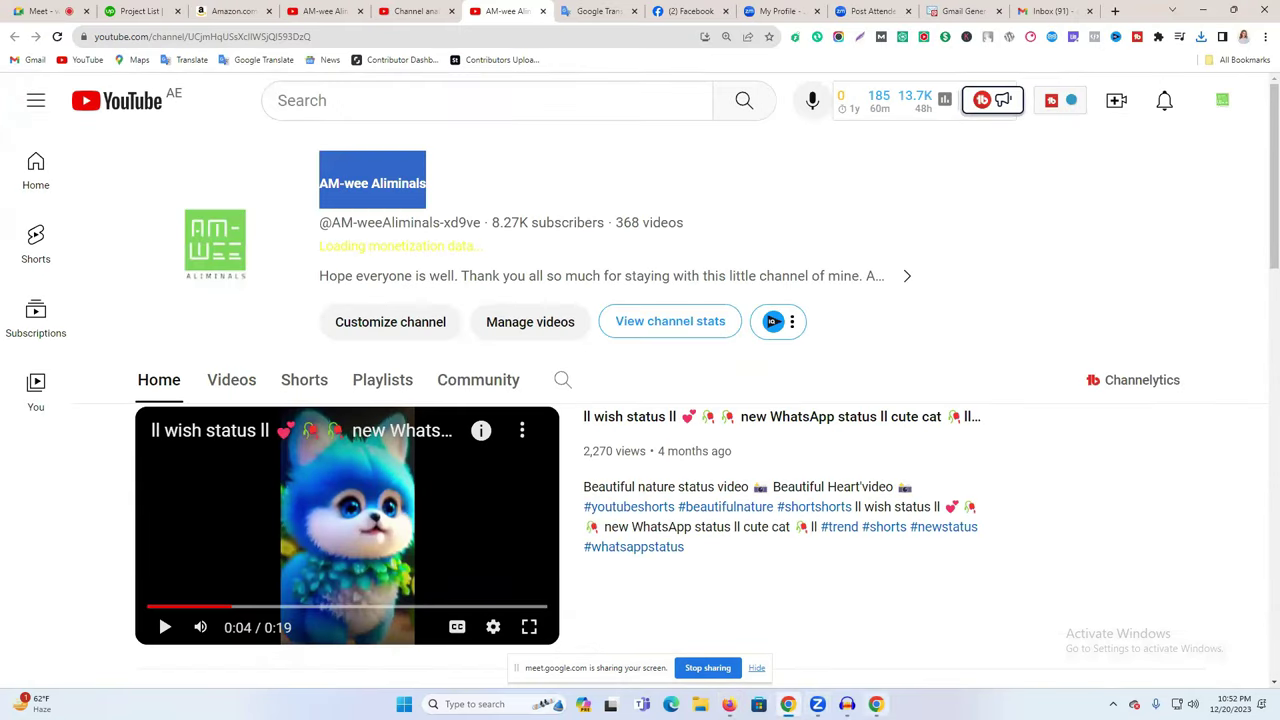
pyautogui.click(729, 704)
pyautogui.hotkey('ctrl', 'v')
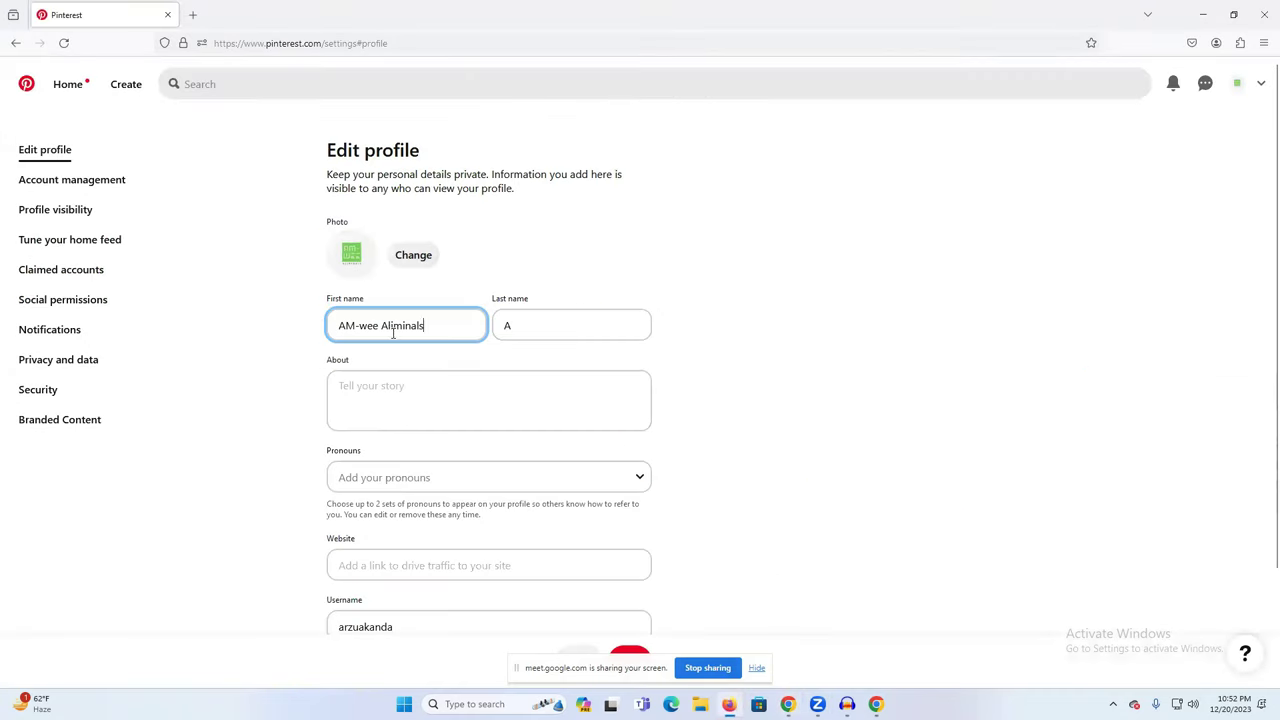
# Move the word Aliminals out of the first name and into the last name, replacing its existing text
pyautogui.doubleClick(382, 326)
pyautogui.hotkey('ctrl', 'c')
pyautogui.rightClick(404, 326)
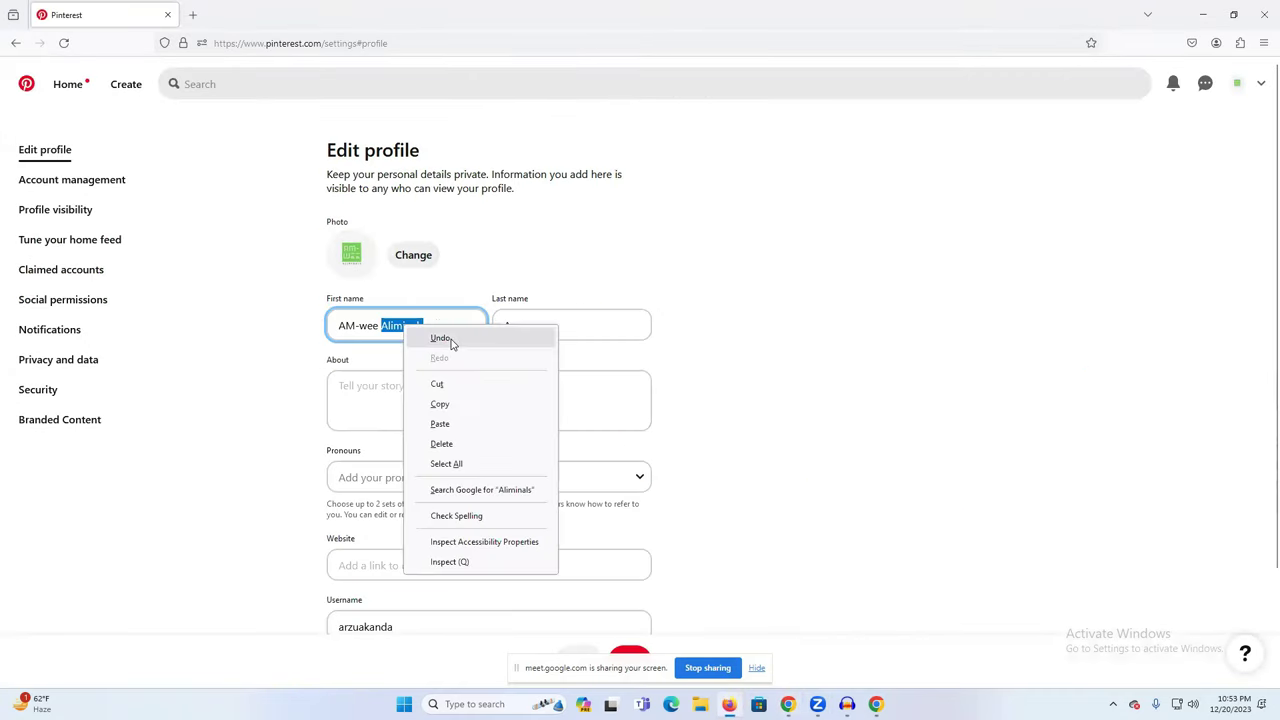
pyautogui.click(474, 374)
pyautogui.doubleClick(531, 326)
pyautogui.hotkey('ctrl', 'v')
# Fill the profile's About text with the English paragraph of the YouTube channel description copied from Chrome, without a trailing blank line
pyautogui.click(425, 381)
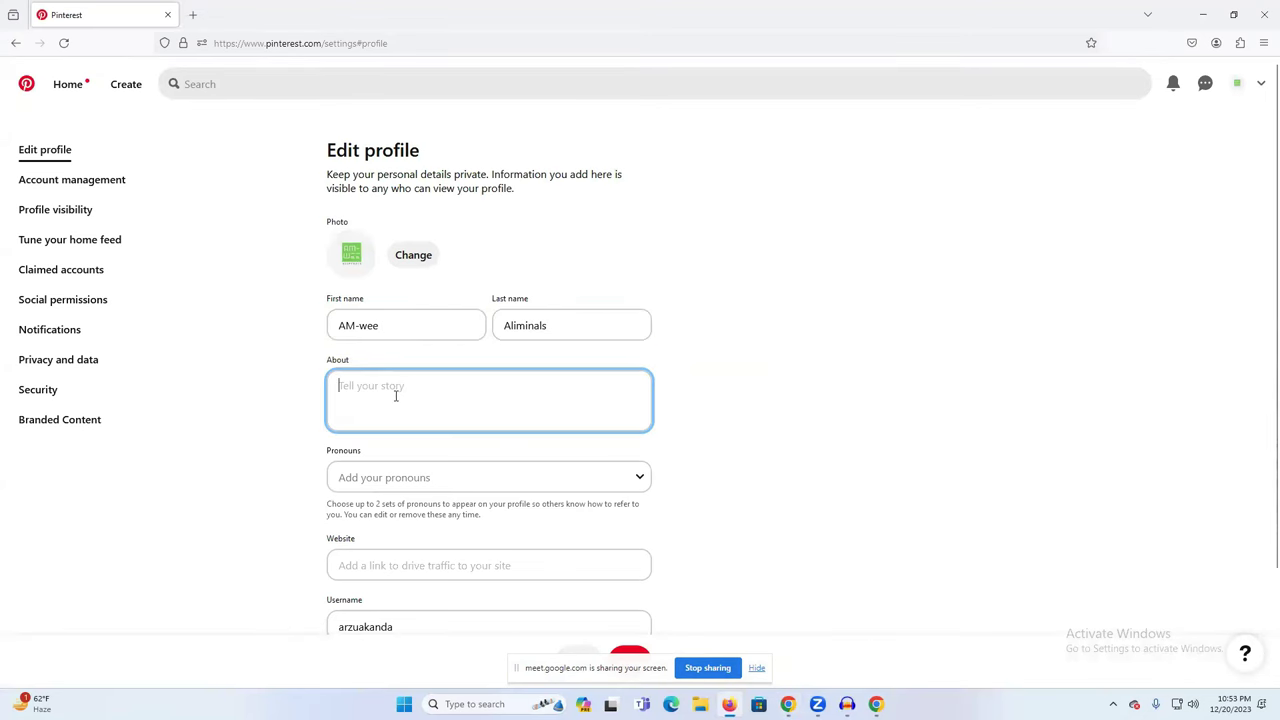
pyautogui.click(788, 704)
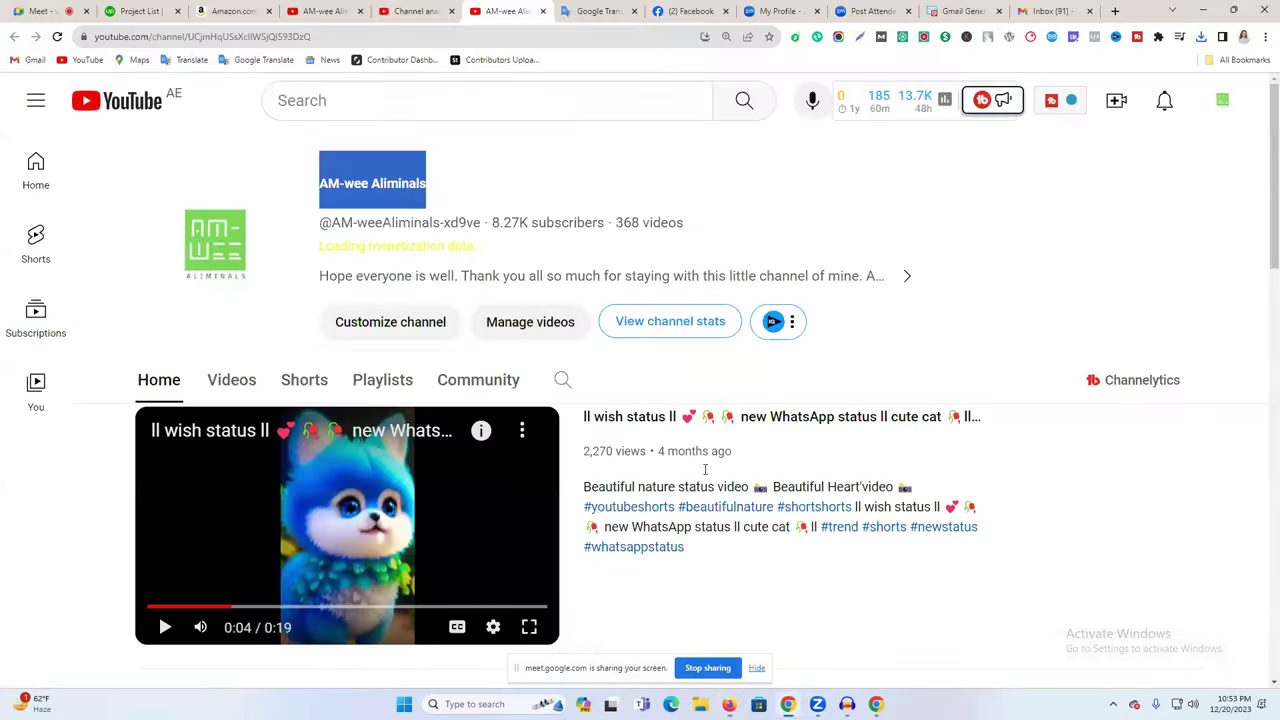
pyautogui.click(490, 388)
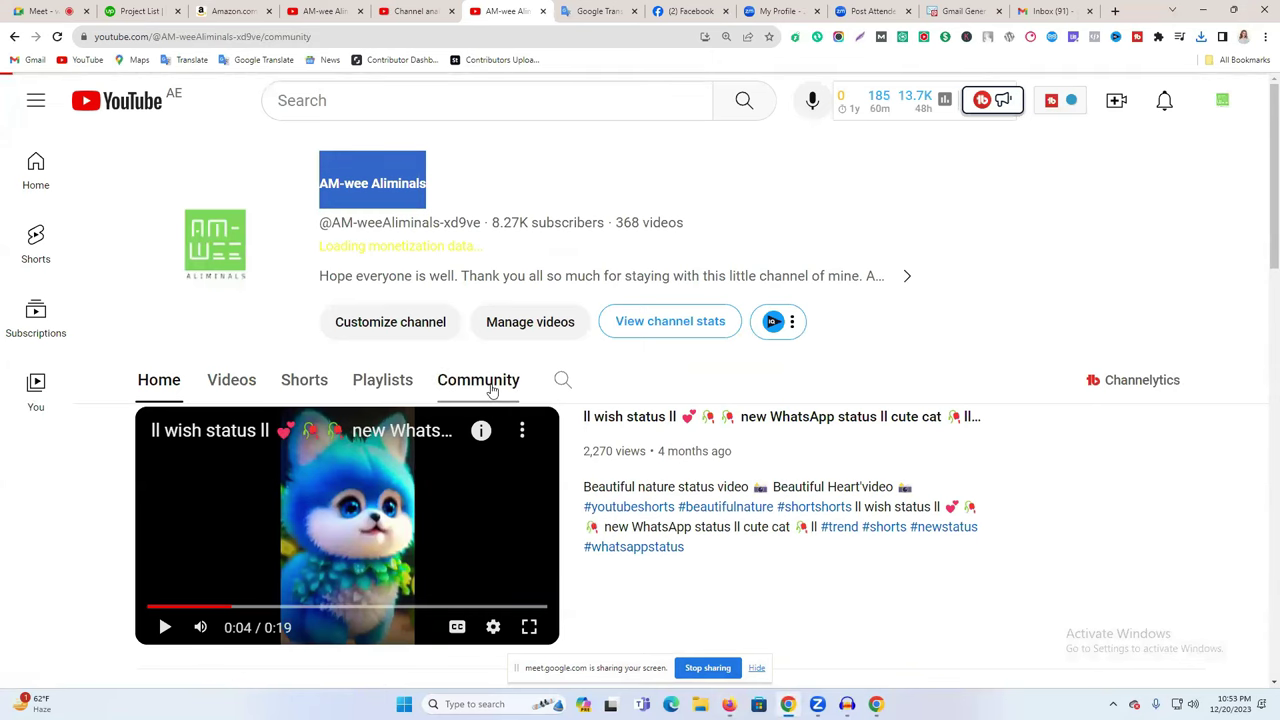
pyautogui.click(573, 281)
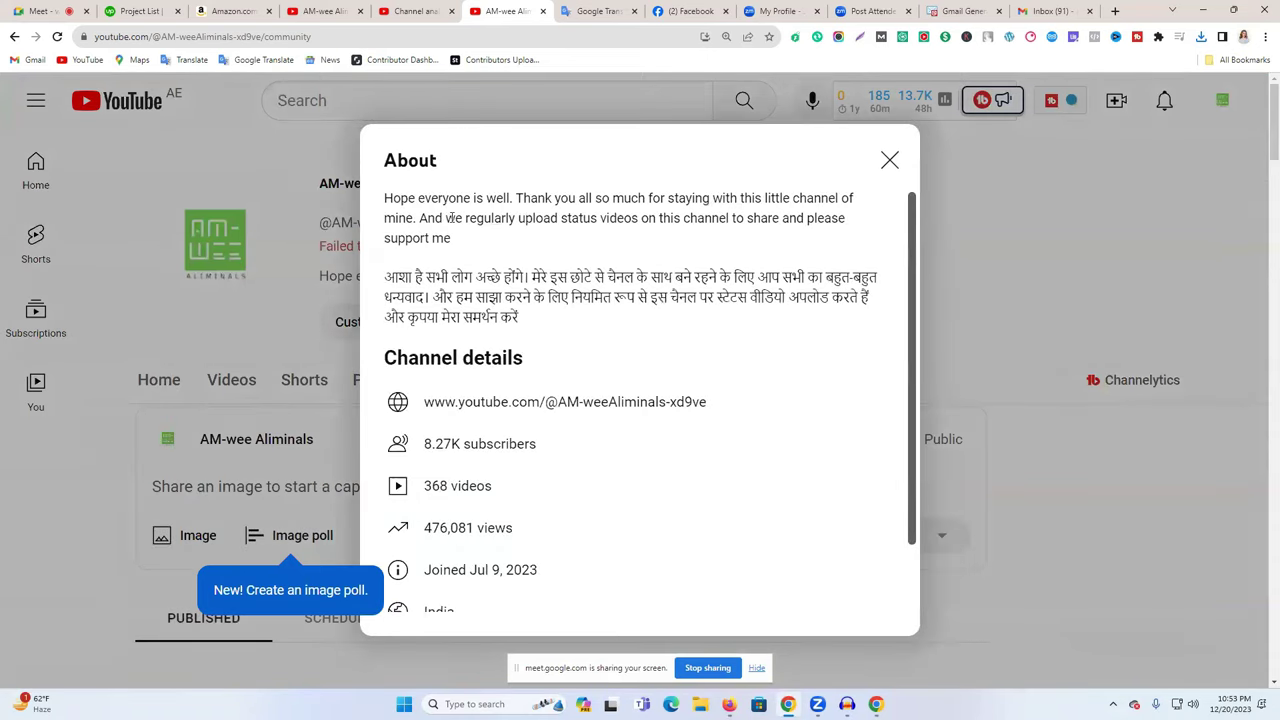
pyautogui.tripleClick(451, 214)
pyautogui.hotkey('ctrl', 'c')
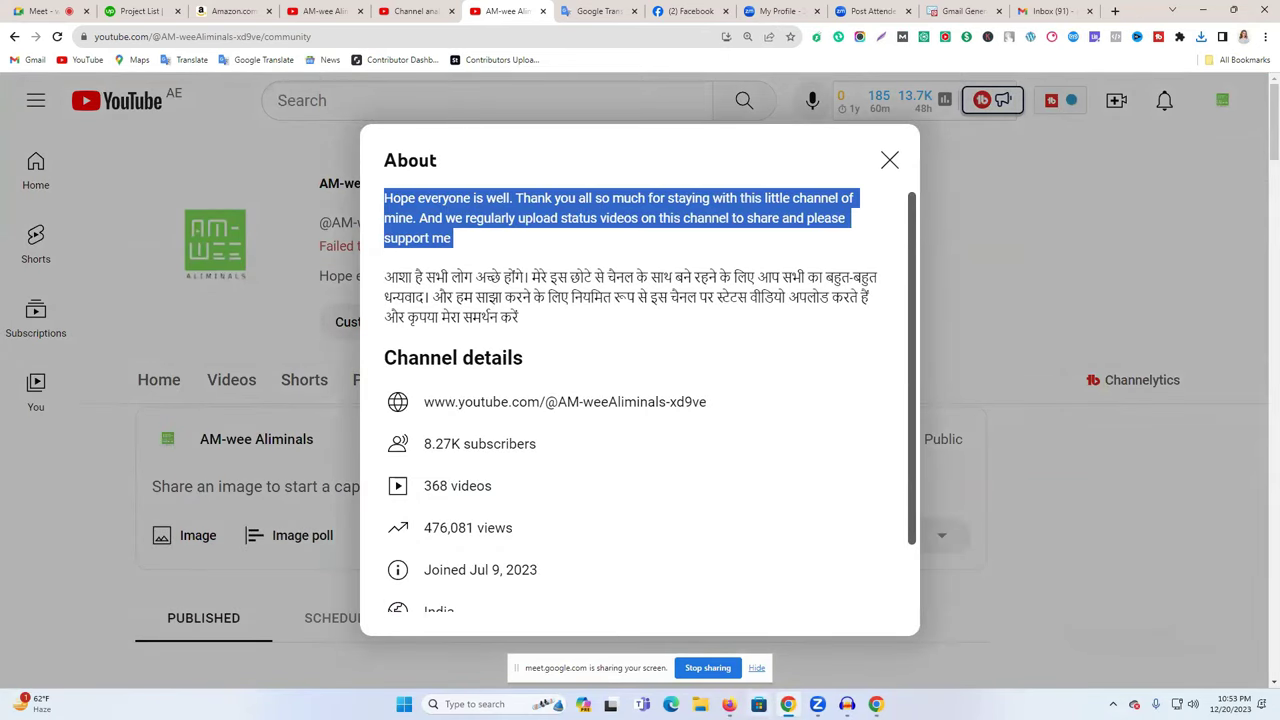
pyautogui.click(729, 704)
pyautogui.hotkey('ctrl', 'v')
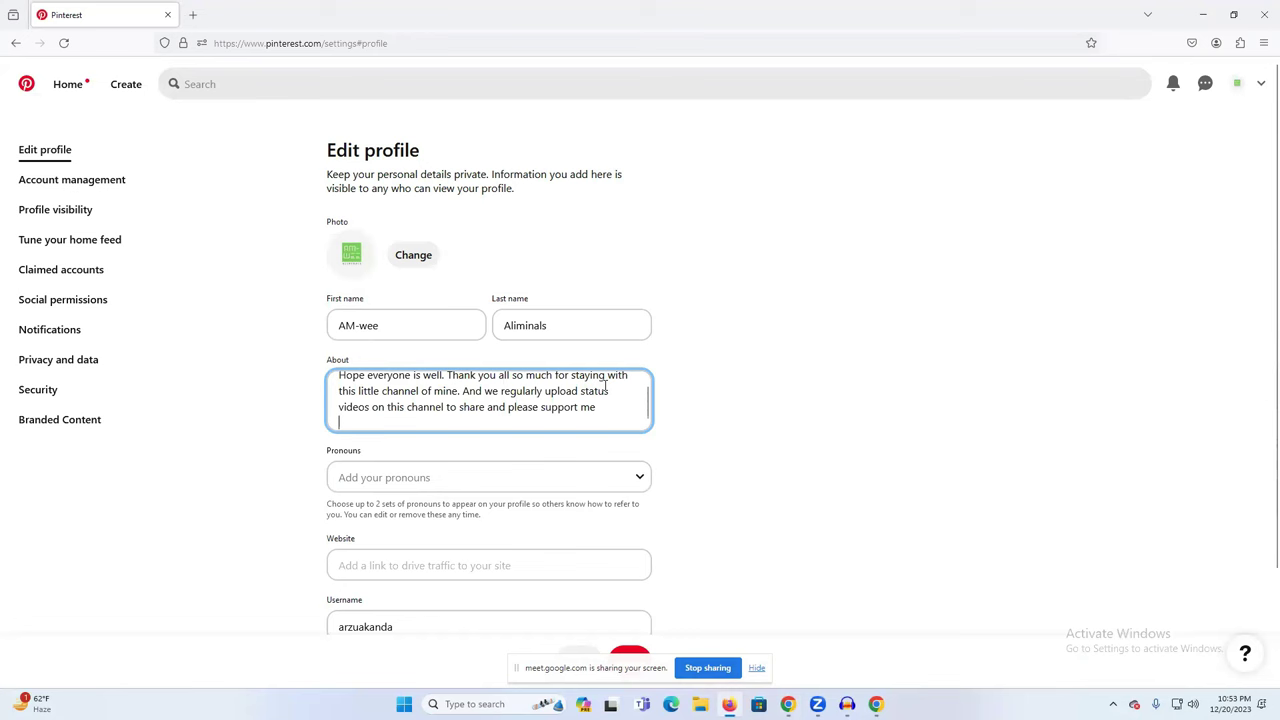
pyautogui.press('BackSpace')
# Look through the available pronouns and set the profile's pronouns to he/him
pyautogui.scroll(-2, 594, 372)
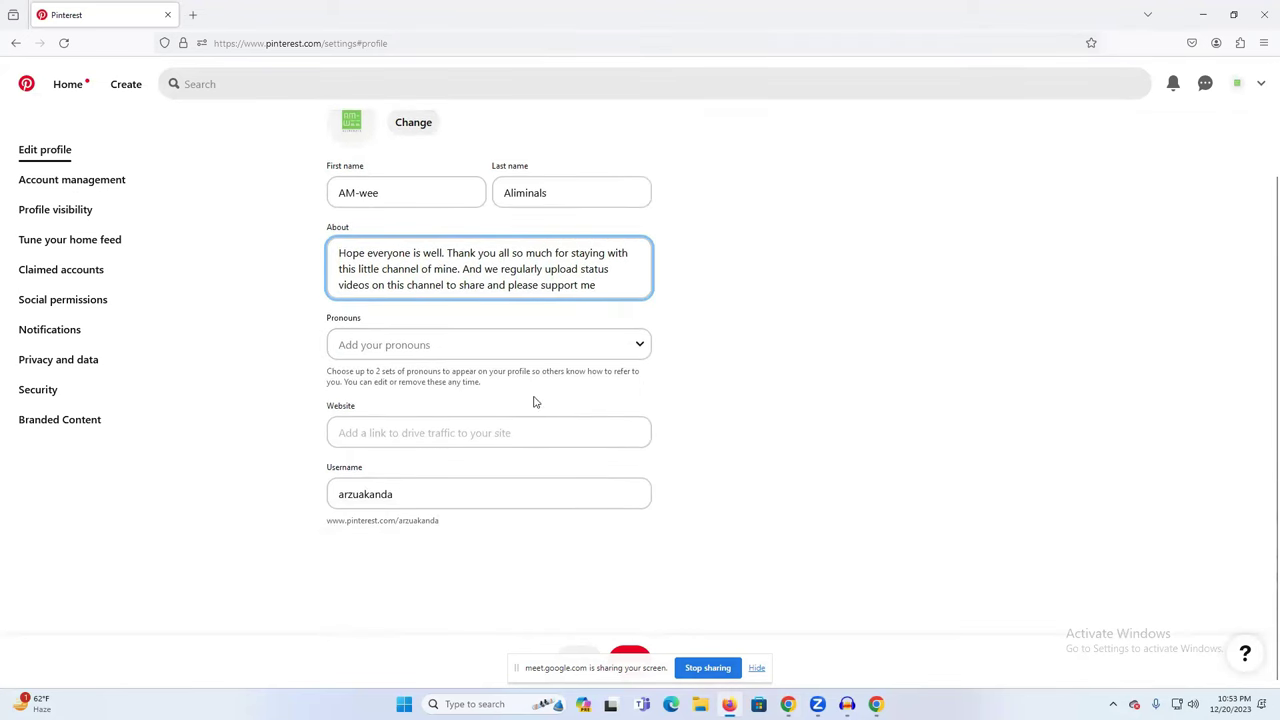
pyautogui.click(437, 343)
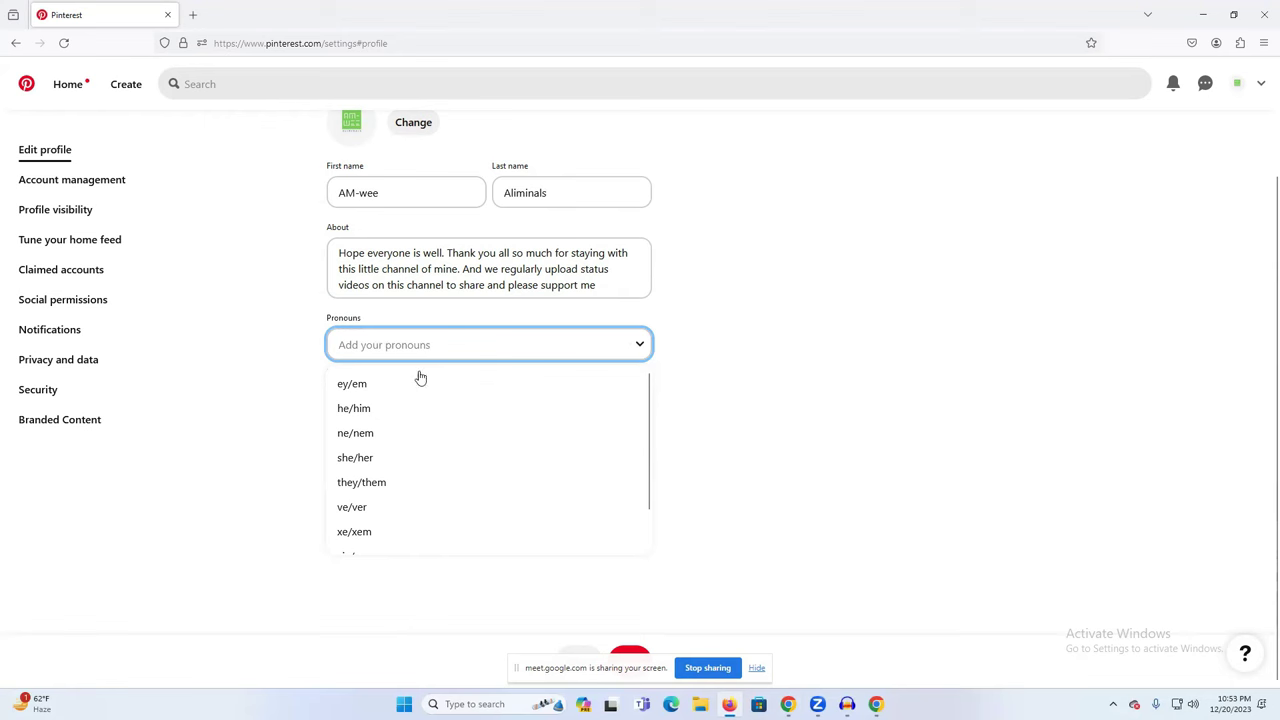
pyautogui.scroll(-2, 418, 515)
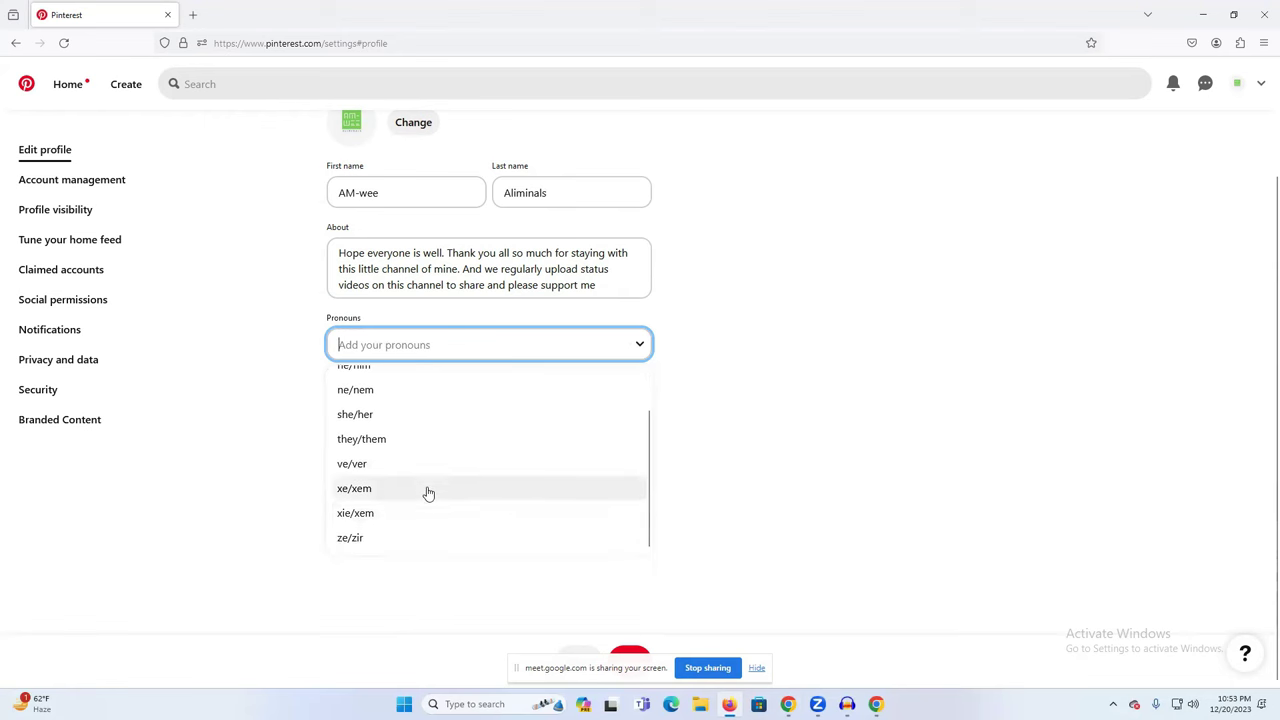
pyautogui.scroll(2, 428, 492)
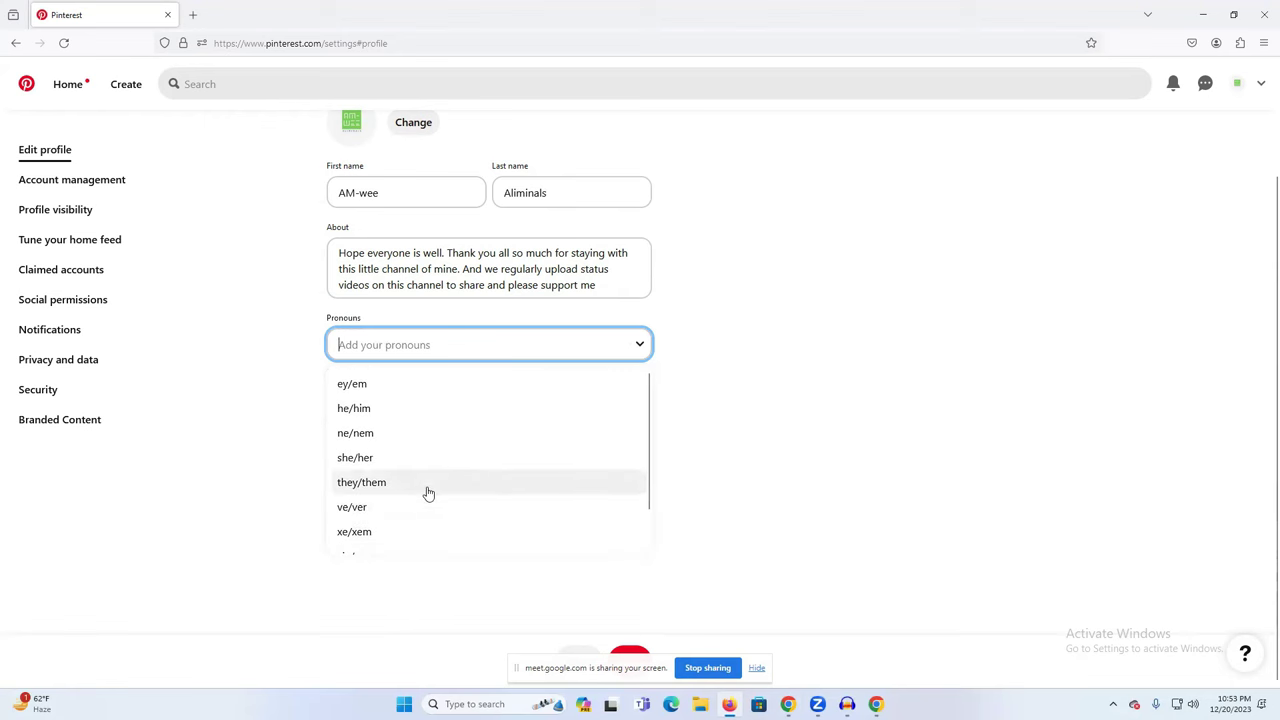
pyautogui.click(392, 412)
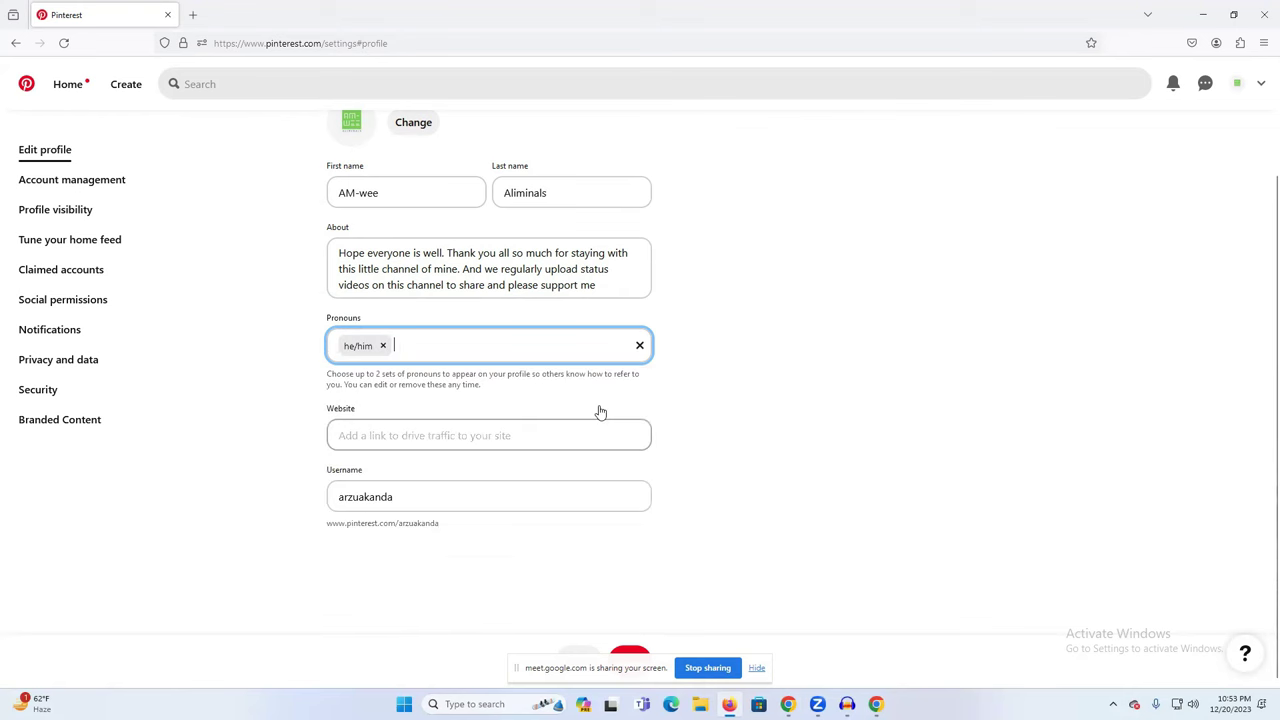
pyautogui.click(401, 434)
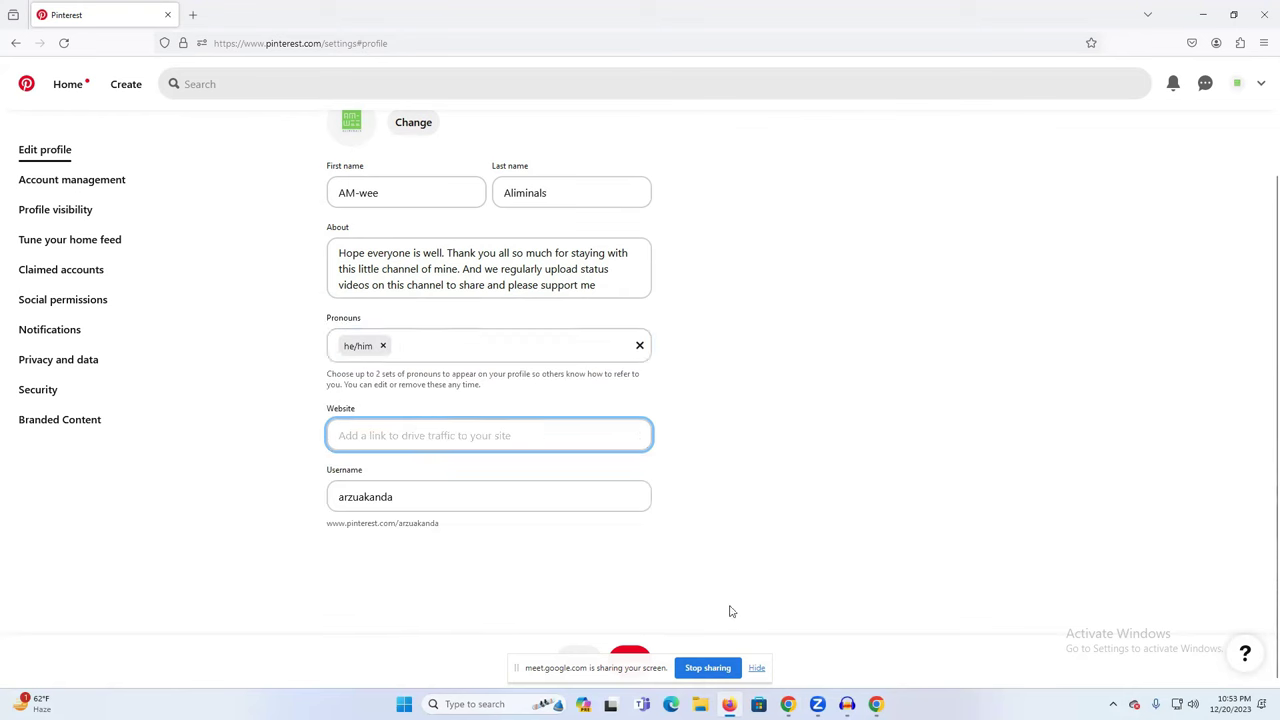
pyautogui.click(788, 704)
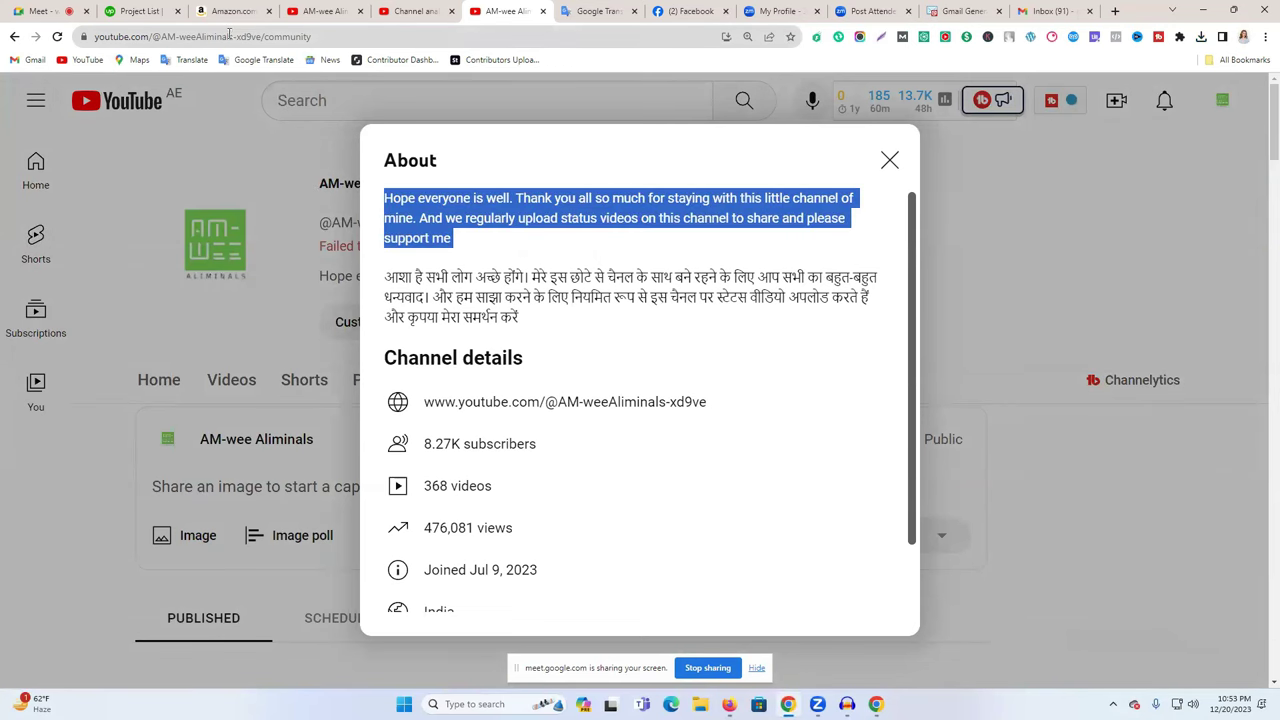
pyautogui.click(165, 358)
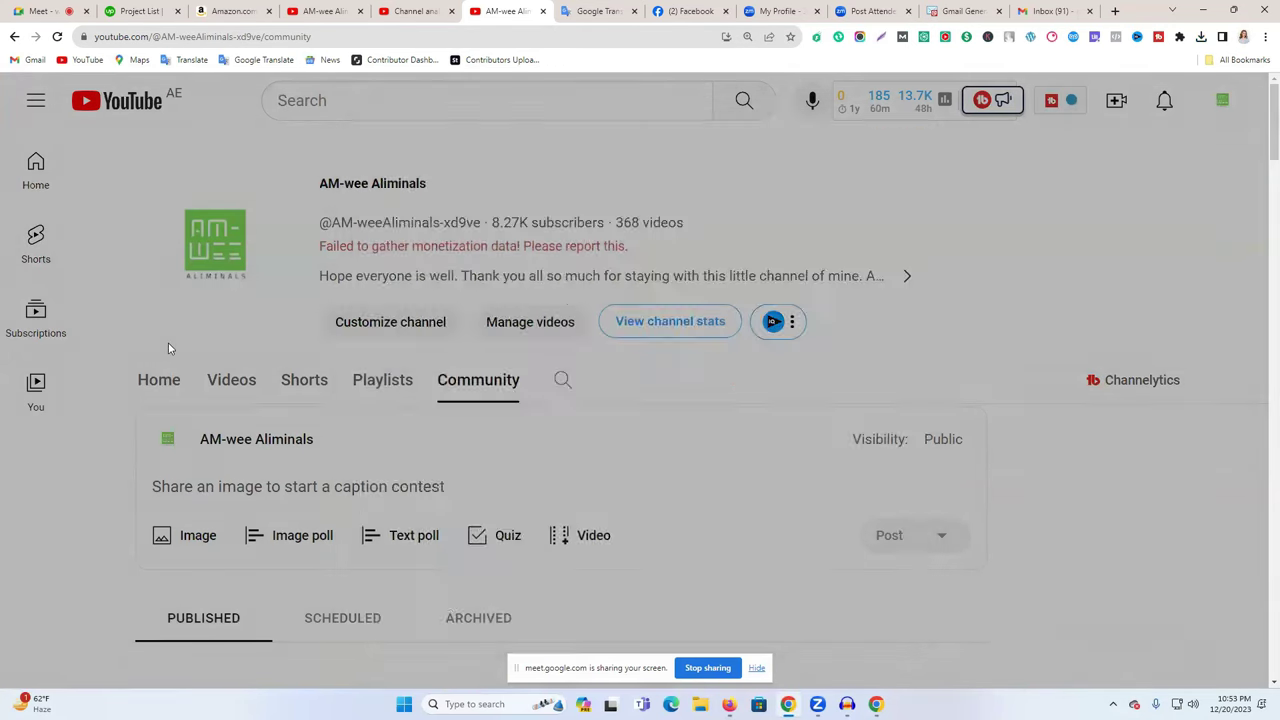
pyautogui.click(224, 388)
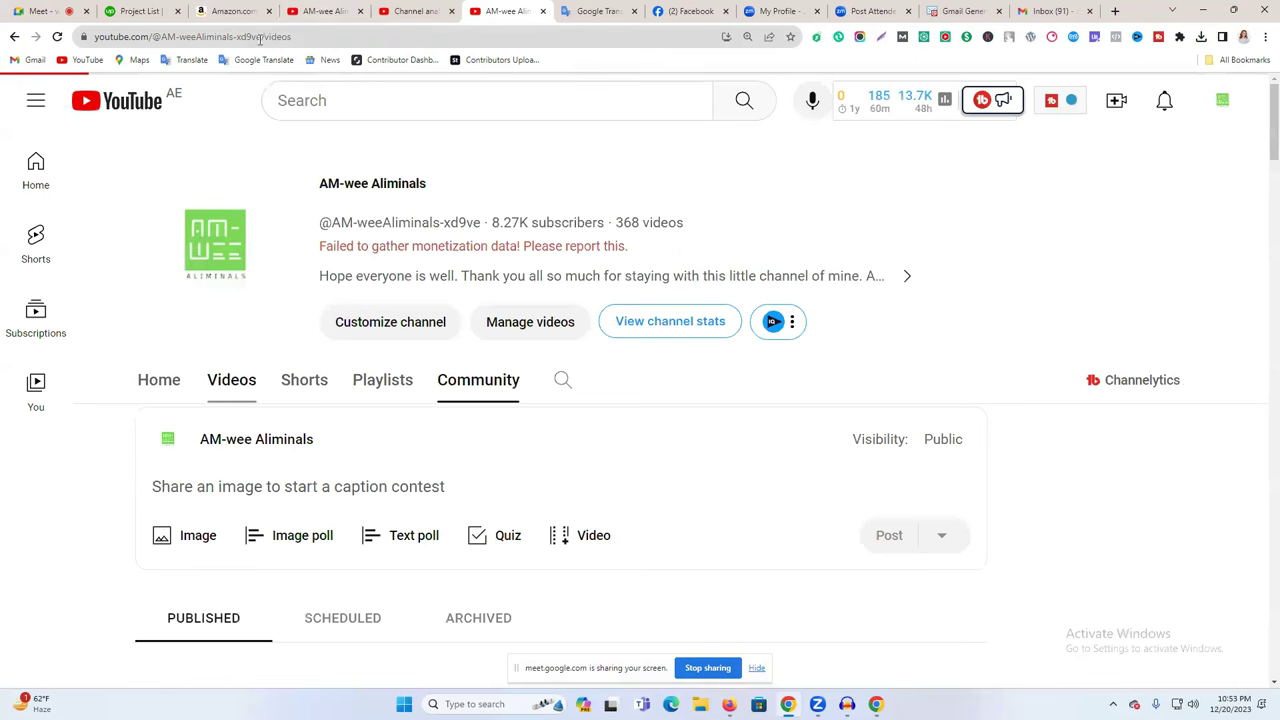
pyautogui.moveTo(262, 36); pyautogui.dragTo(90, 36)
pyautogui.hotkey('ctrl', 'c')
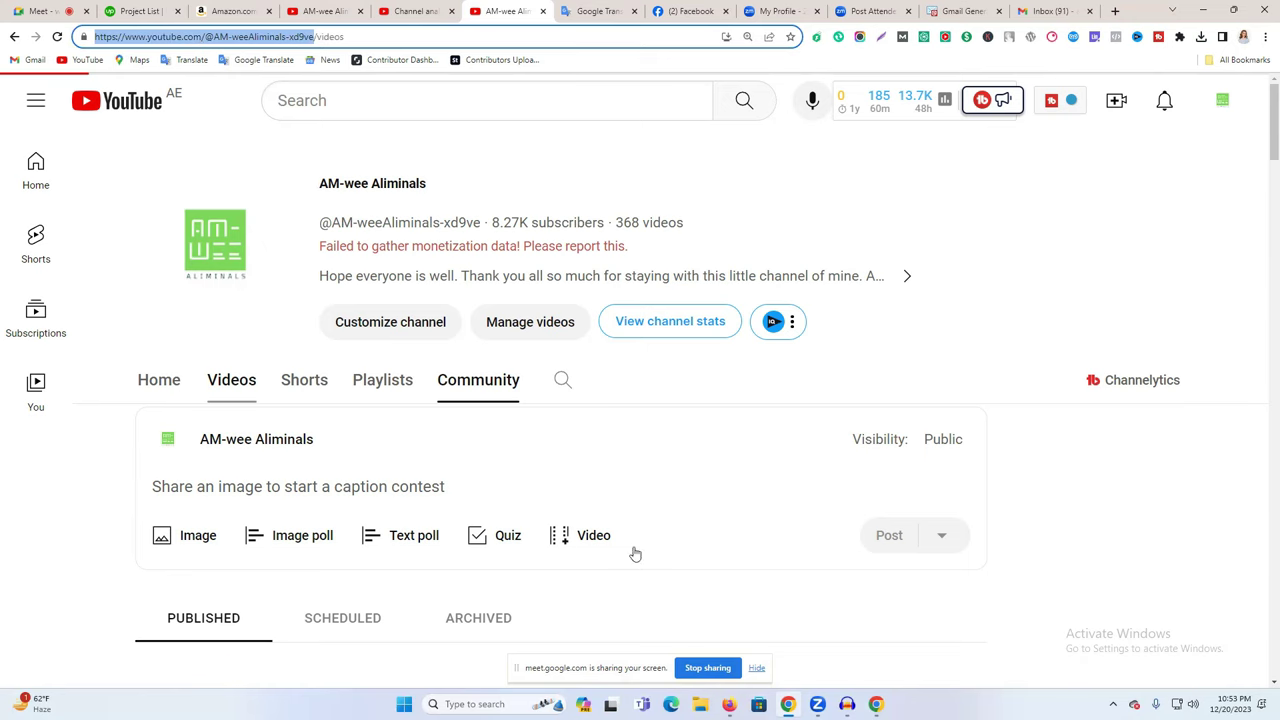
pyautogui.click(729, 704)
pyautogui.hotkey('ctrl', 'v')
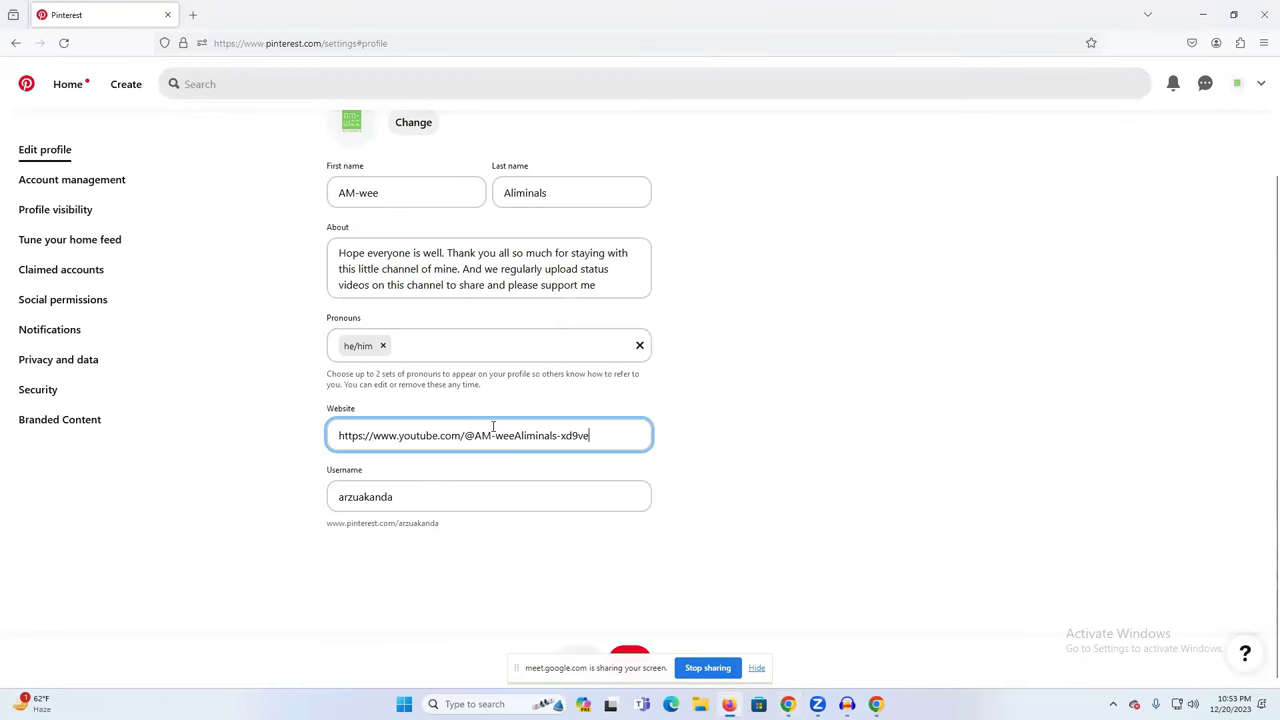
# Replace the username with AM-weeAliminals, assembled from the profile's first and last name
pyautogui.click(402, 501)
pyautogui.hotkey('ctrl', 'a')
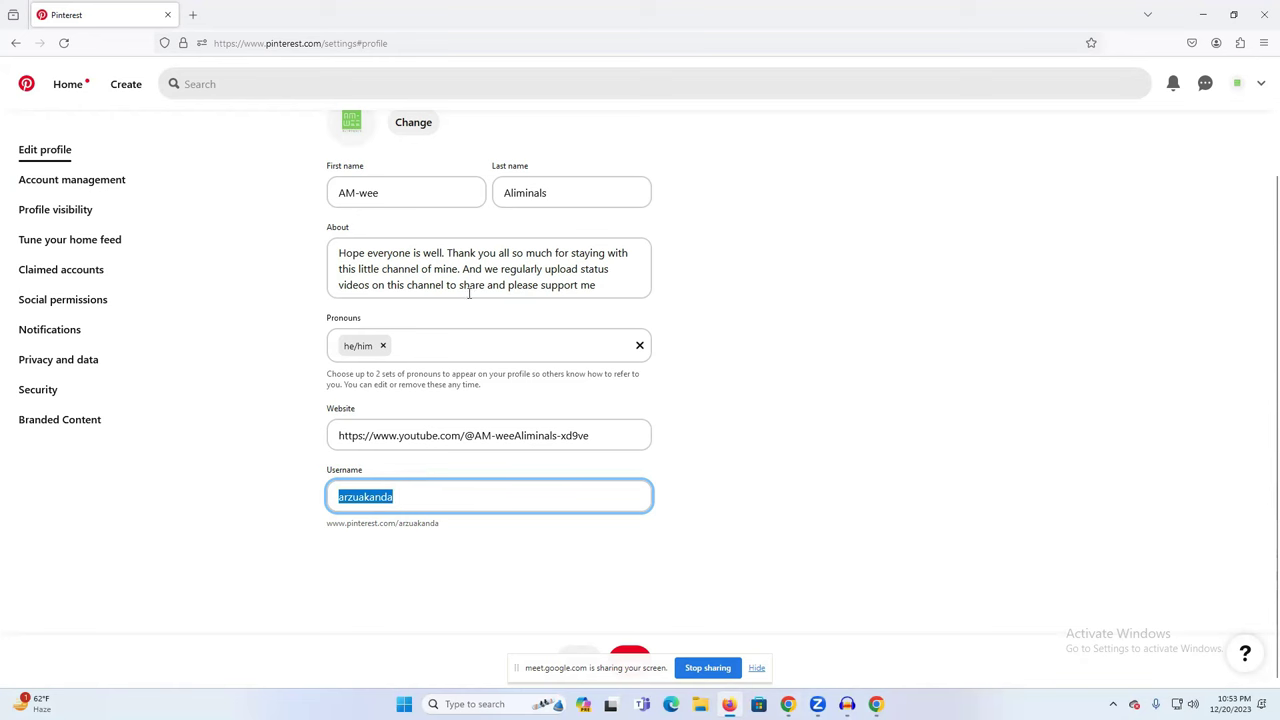
pyautogui.click(357, 199)
pyautogui.tripleClick(357, 199)
pyautogui.hotkey('ctrl', 'c')
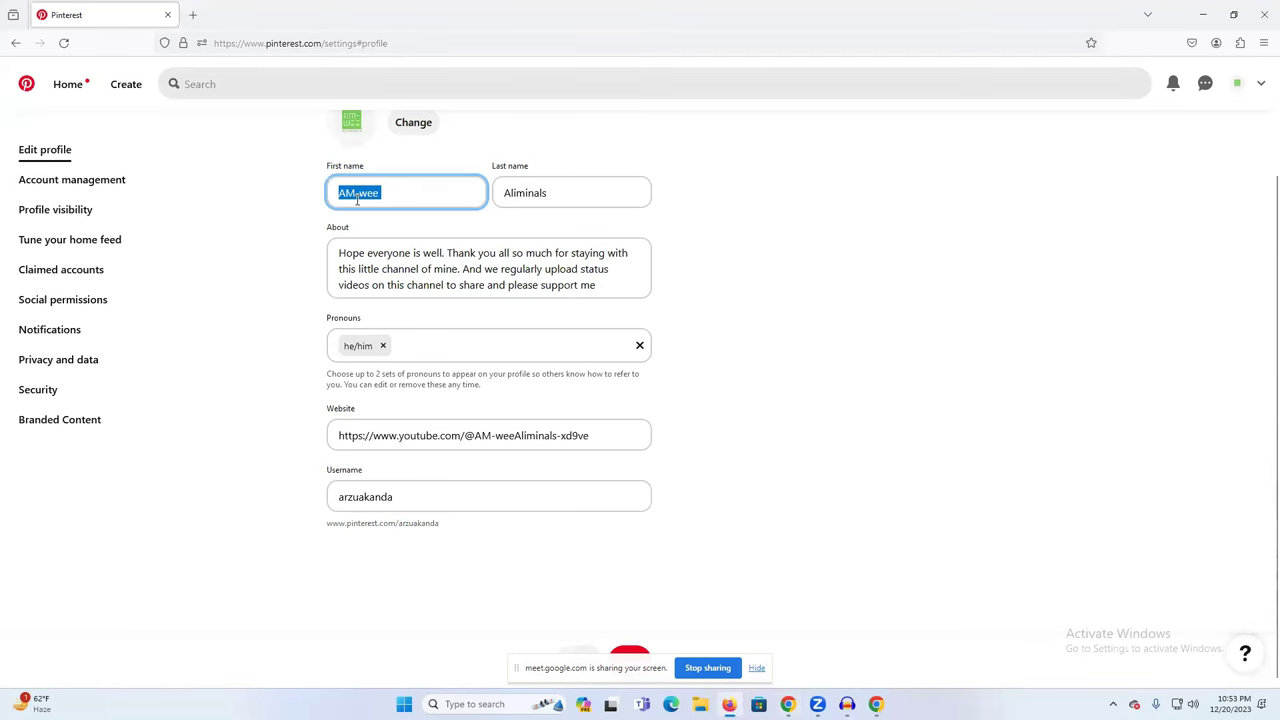
pyautogui.tripleClick(414, 494)
pyautogui.hotkey('ctrl', 'v')
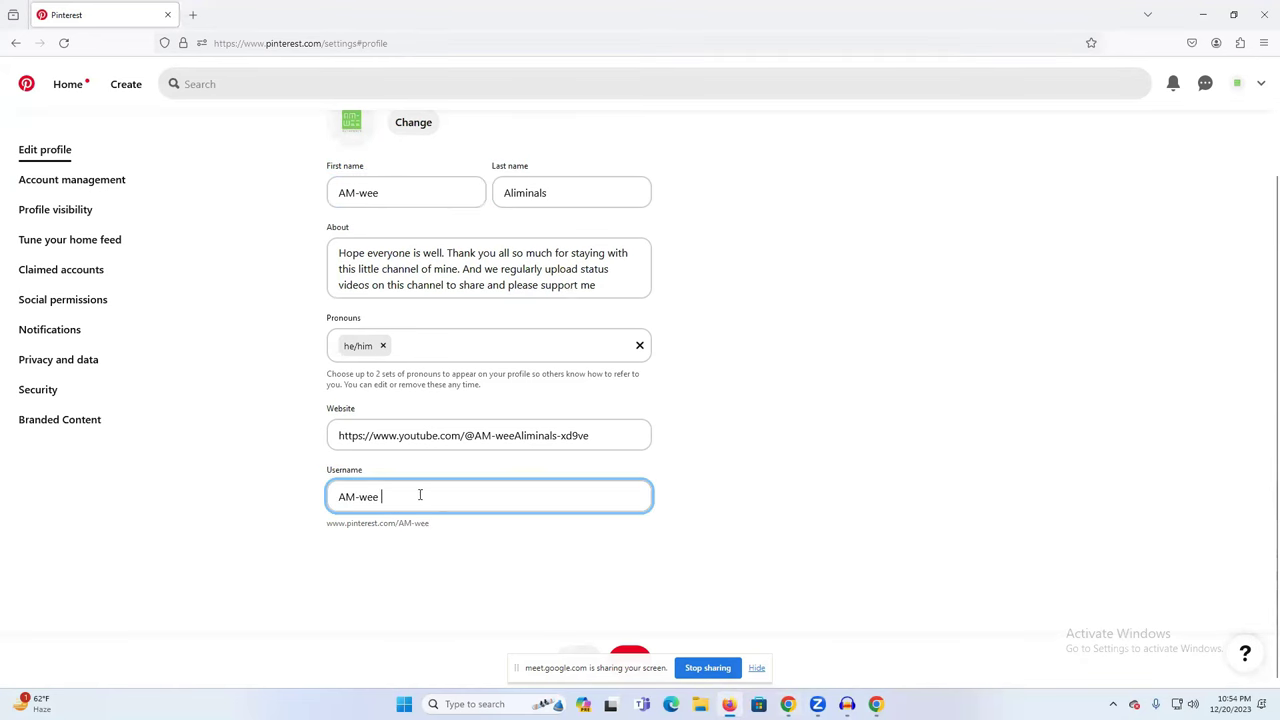
pyautogui.tripleClick(516, 192)
pyautogui.hotkey('ctrl', 'c')
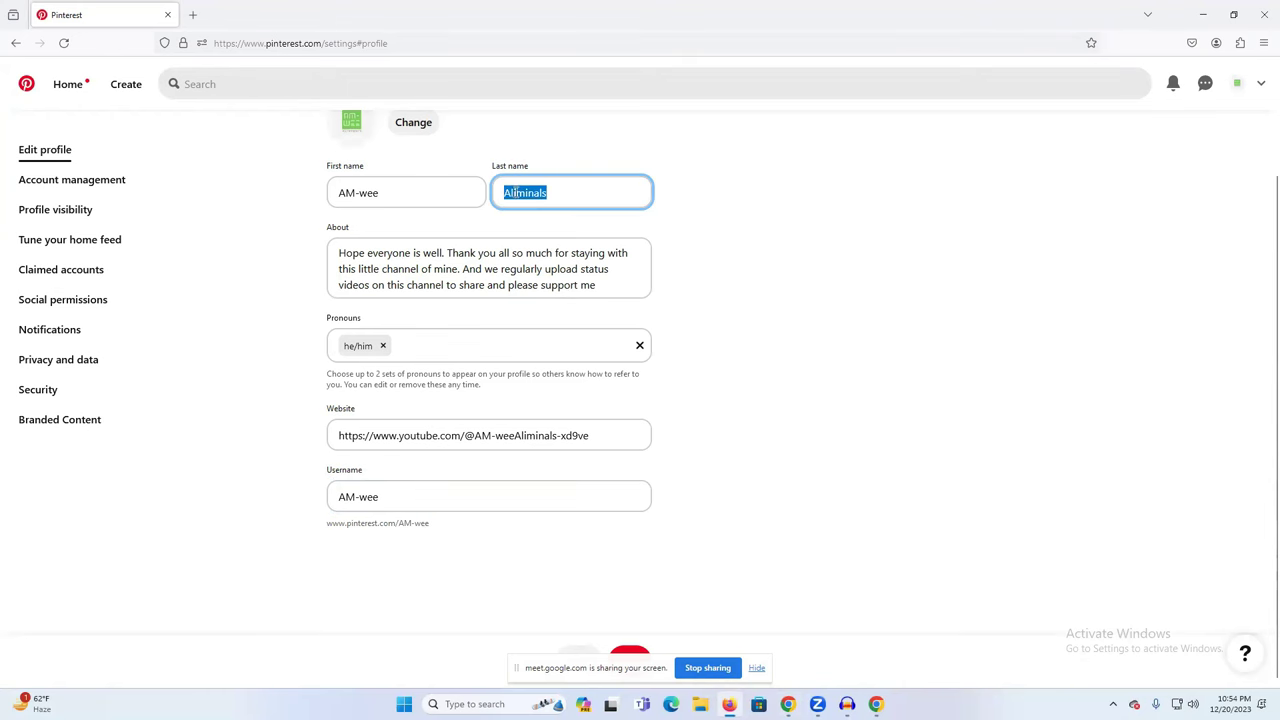
pyautogui.click(437, 494)
pyautogui.hotkey('ctrl', 'v')
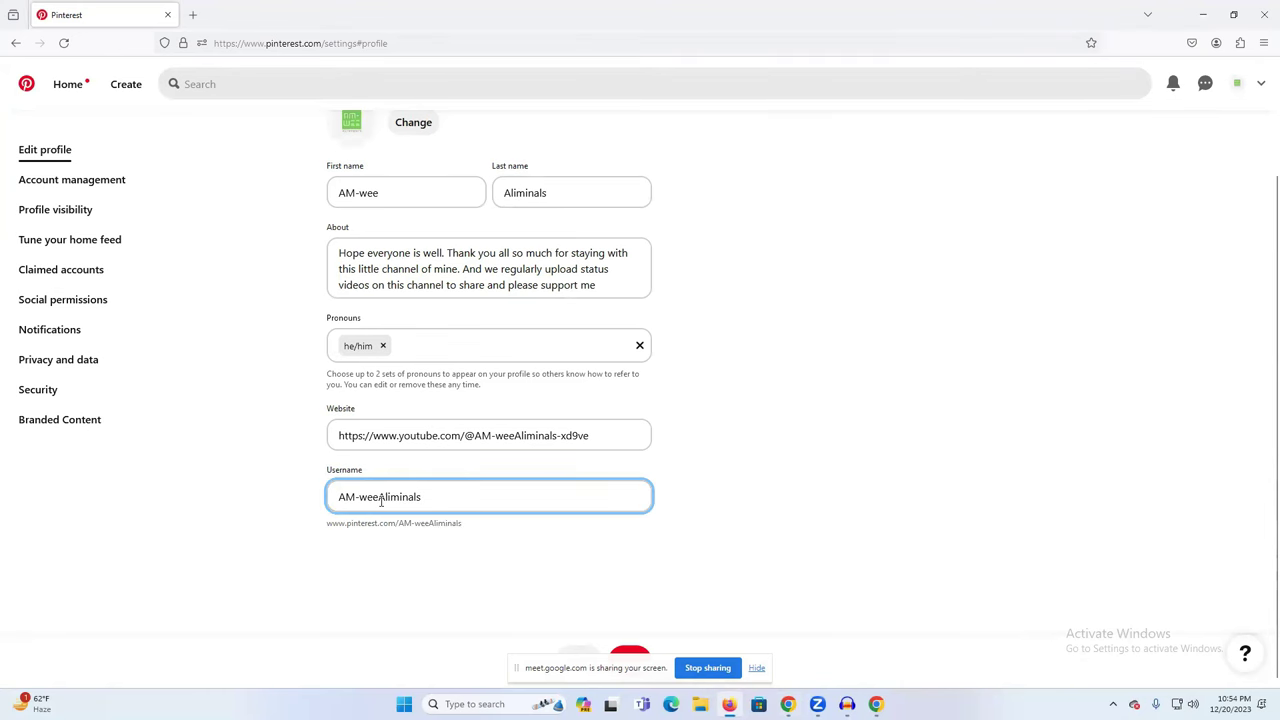
# Correct the username to Amweealiminals, without the hyphen and inner capitals, and save the profile
pyautogui.hotkey('shift', 'Right')
pyautogui.write('a')
pyautogui.click(357, 497)
pyautogui.press('BackSpace')
pyautogui.press('BackSpace')
pyautogui.write('m')
pyautogui.click(777, 477)
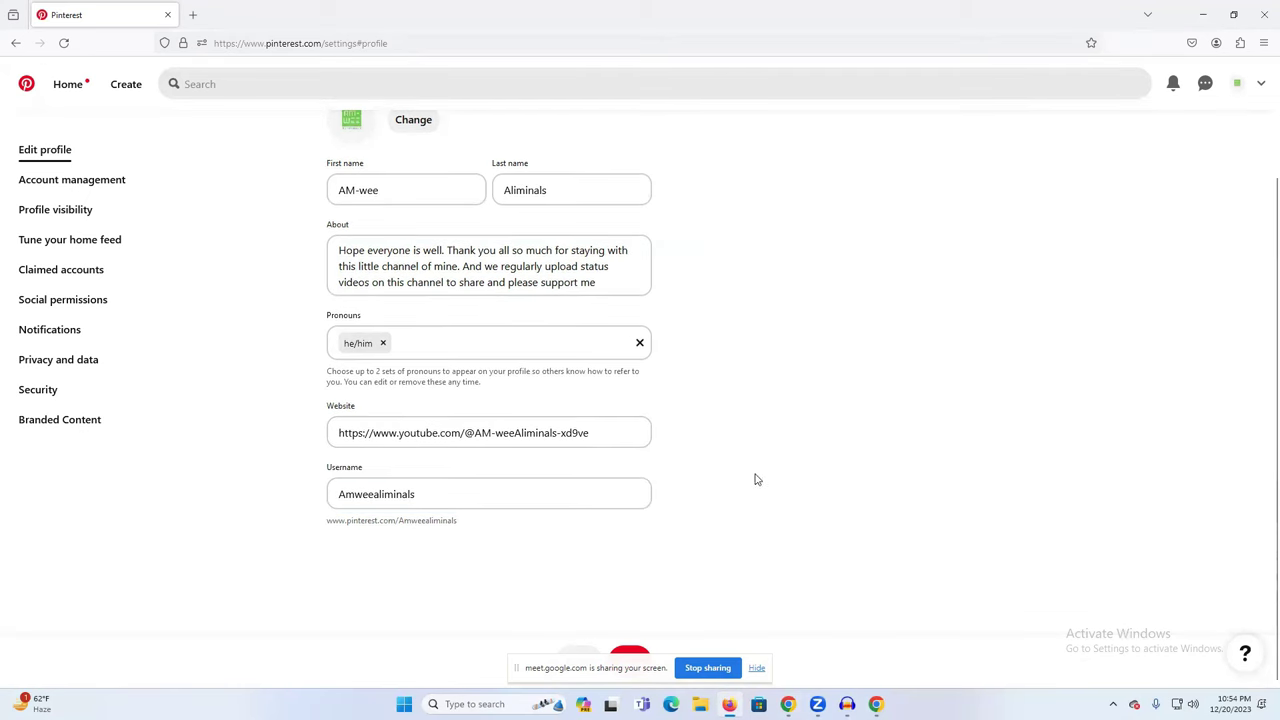
pyautogui.click(630, 655)
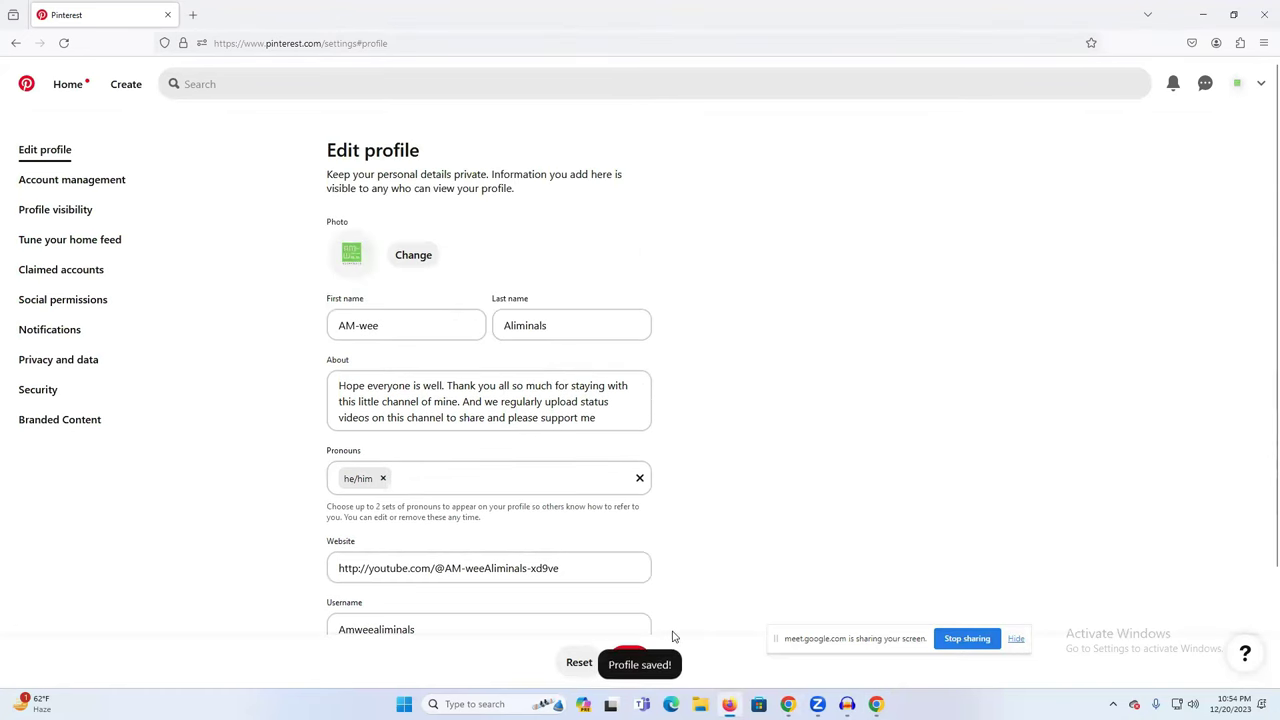
# Extend the username to Amweealiminals11, save the profile again and open the public profile page
pyautogui.scroll(-3, 624, 485)
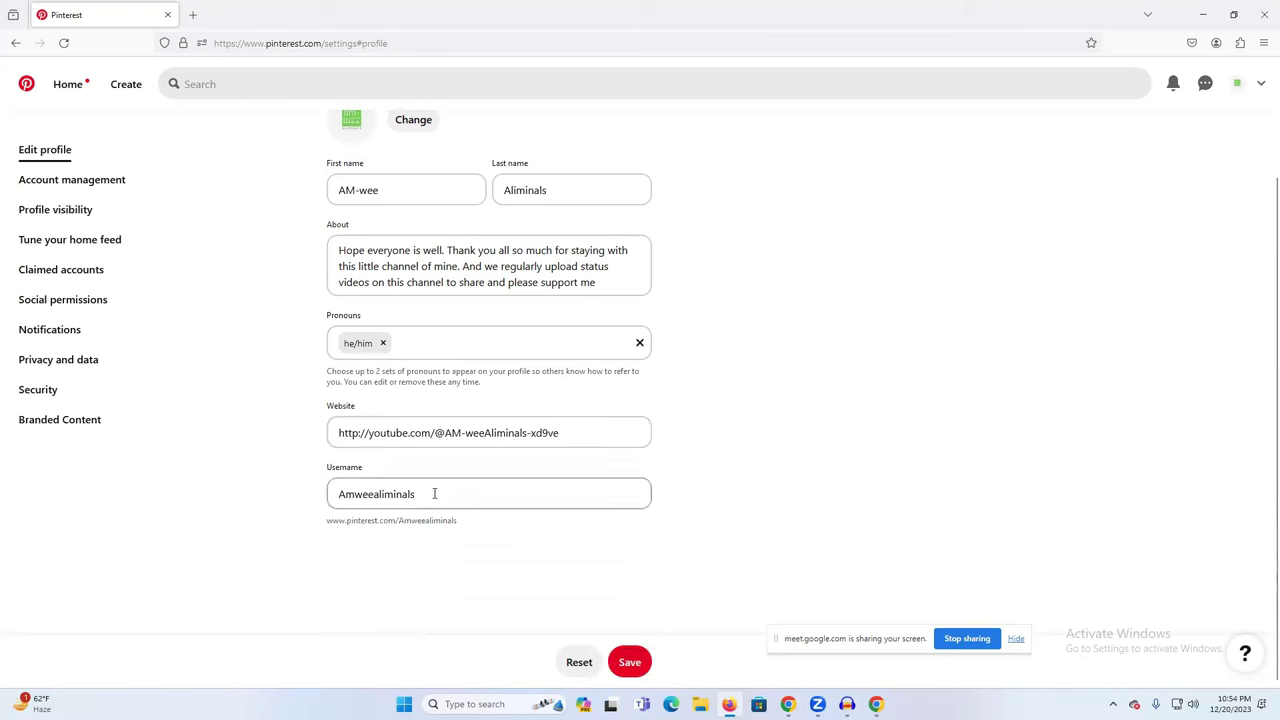
pyautogui.click(436, 494)
pyautogui.write('11')
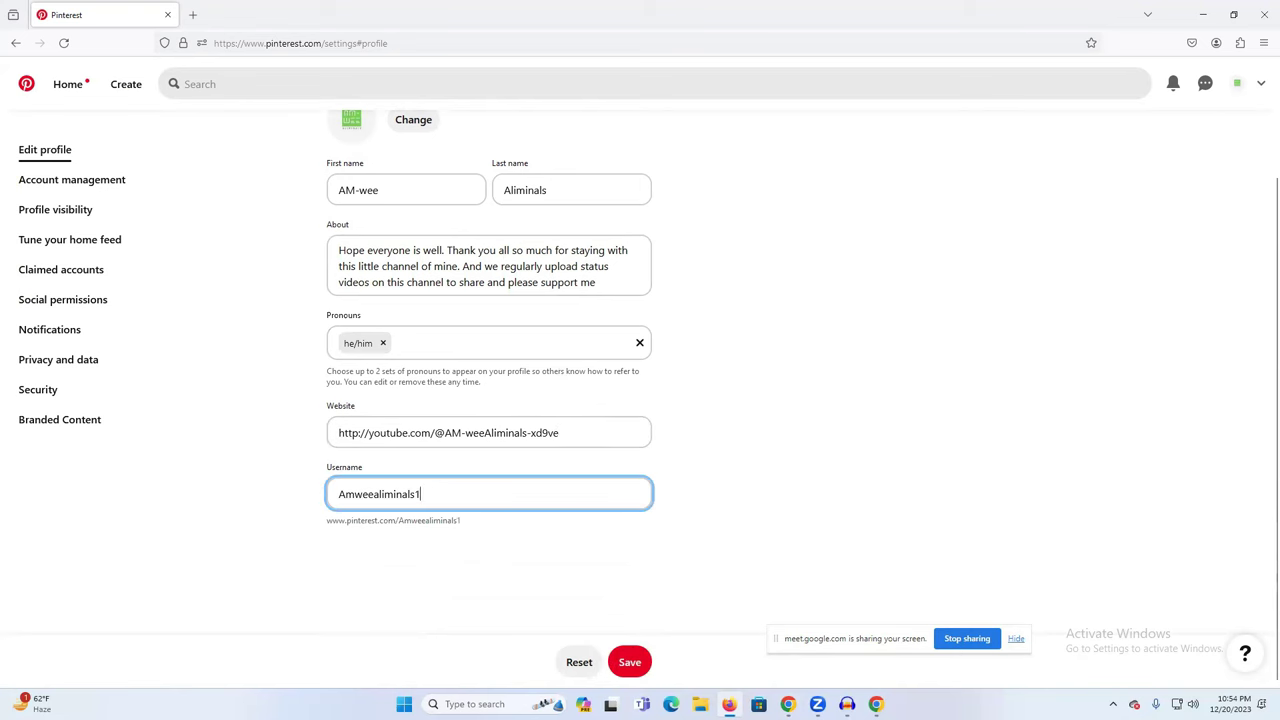
pyautogui.click(632, 664)
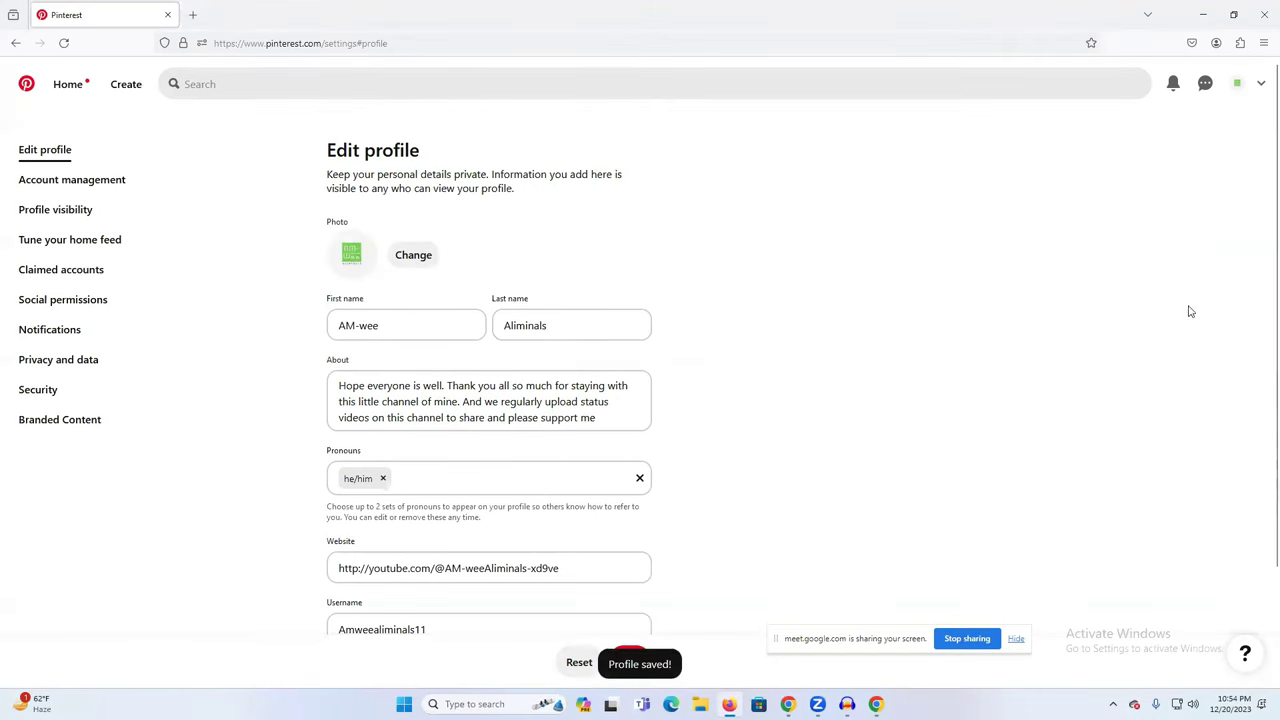
pyautogui.click(1237, 87)
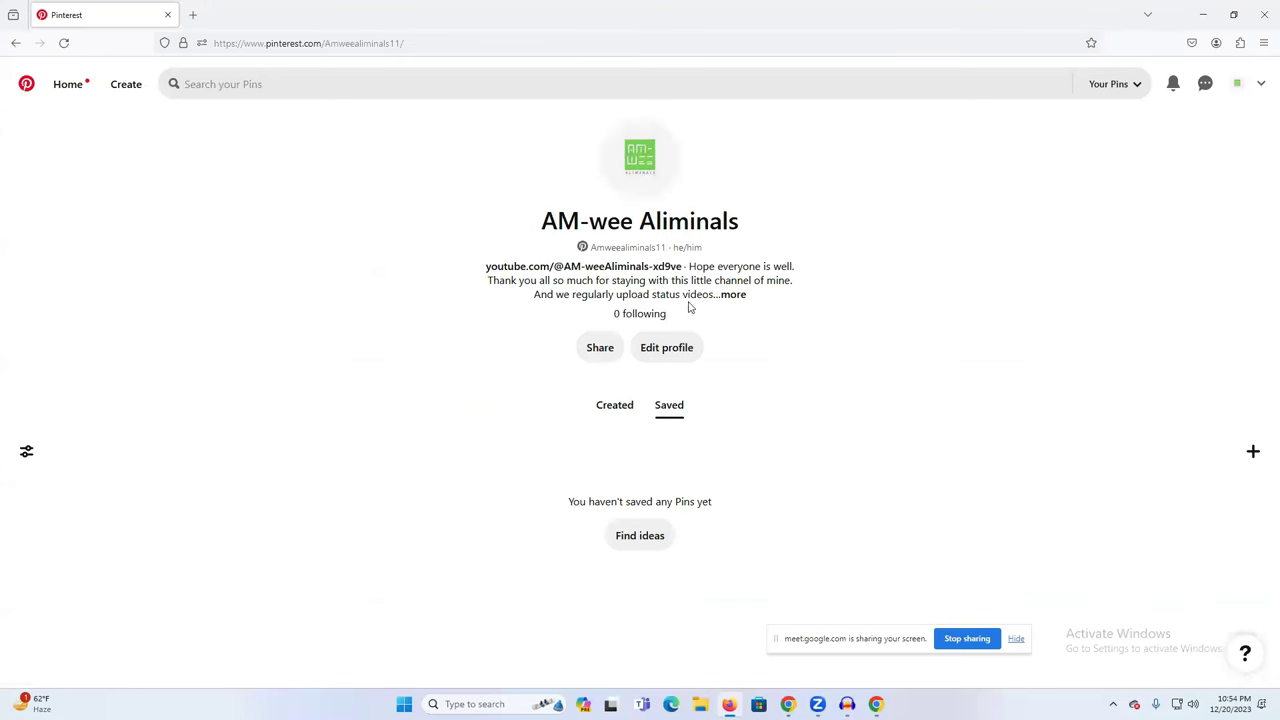
# Read the profile's full description and website link in its About details, checking them twice
pyautogui.click(735, 297)
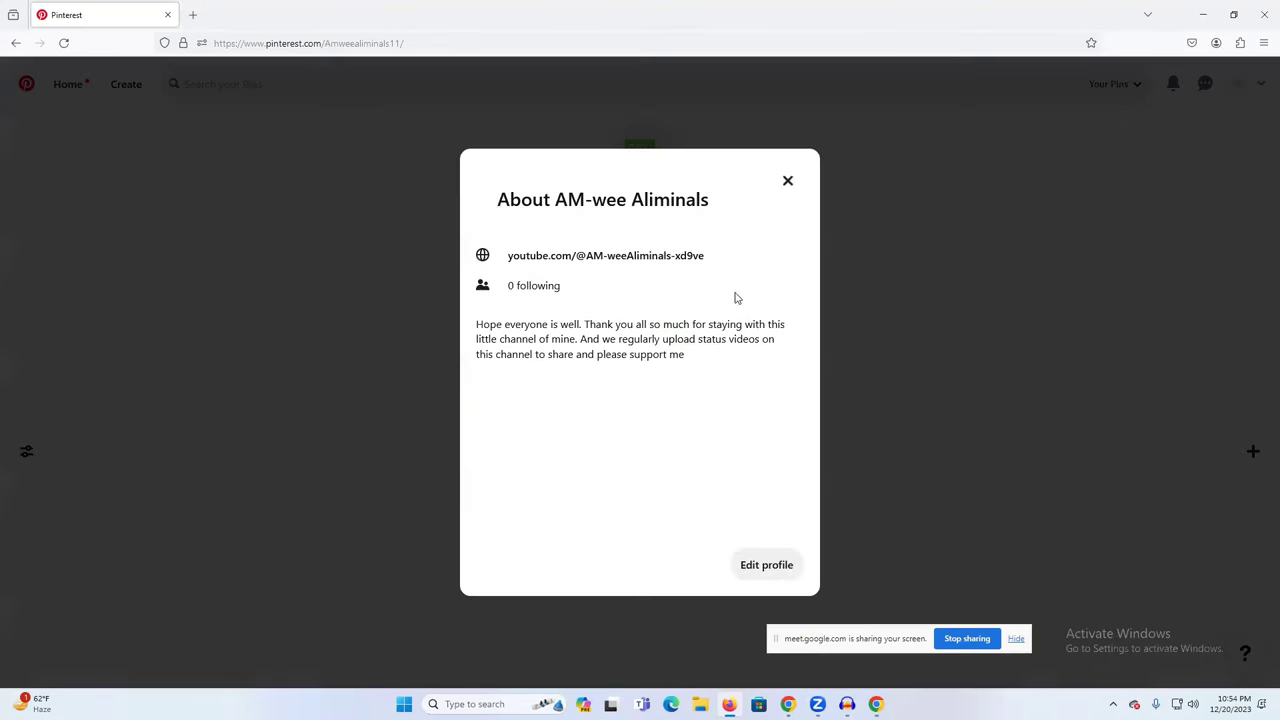
pyautogui.click(788, 181)
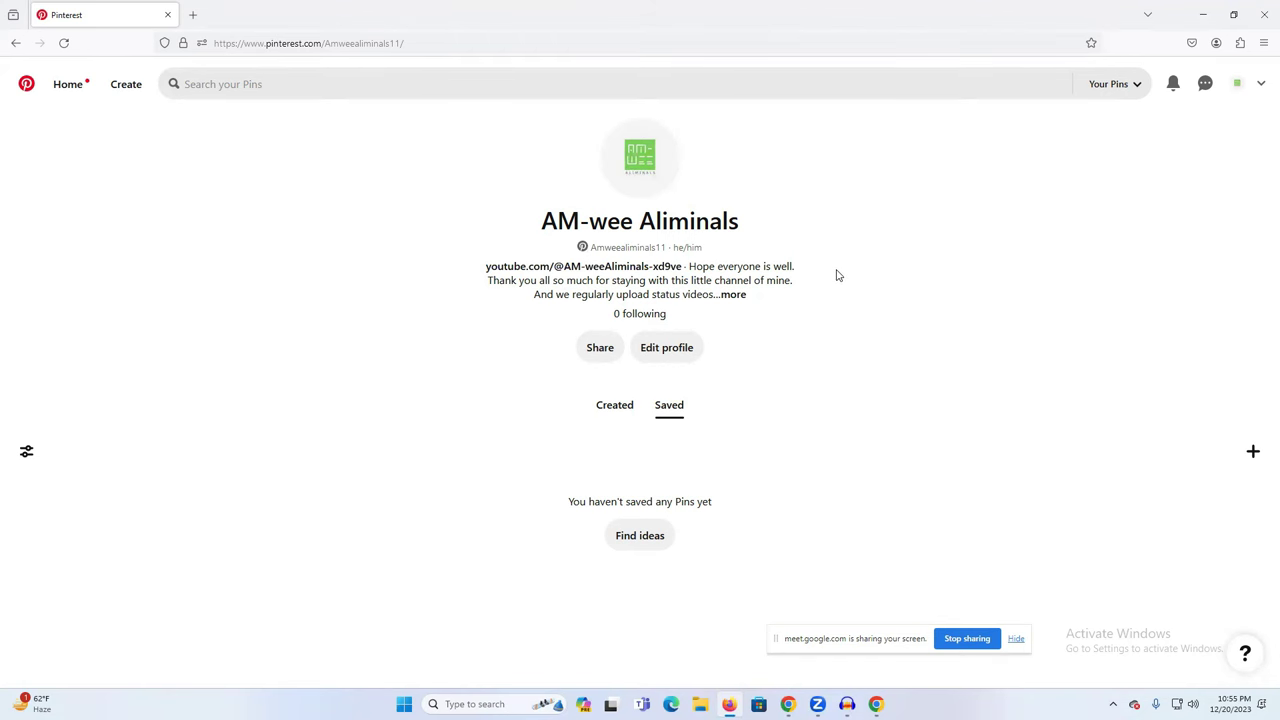
pyautogui.click(729, 298)
pyautogui.click(786, 178)
# Browse the suggested pins in the home feed
pyautogui.click(69, 88)
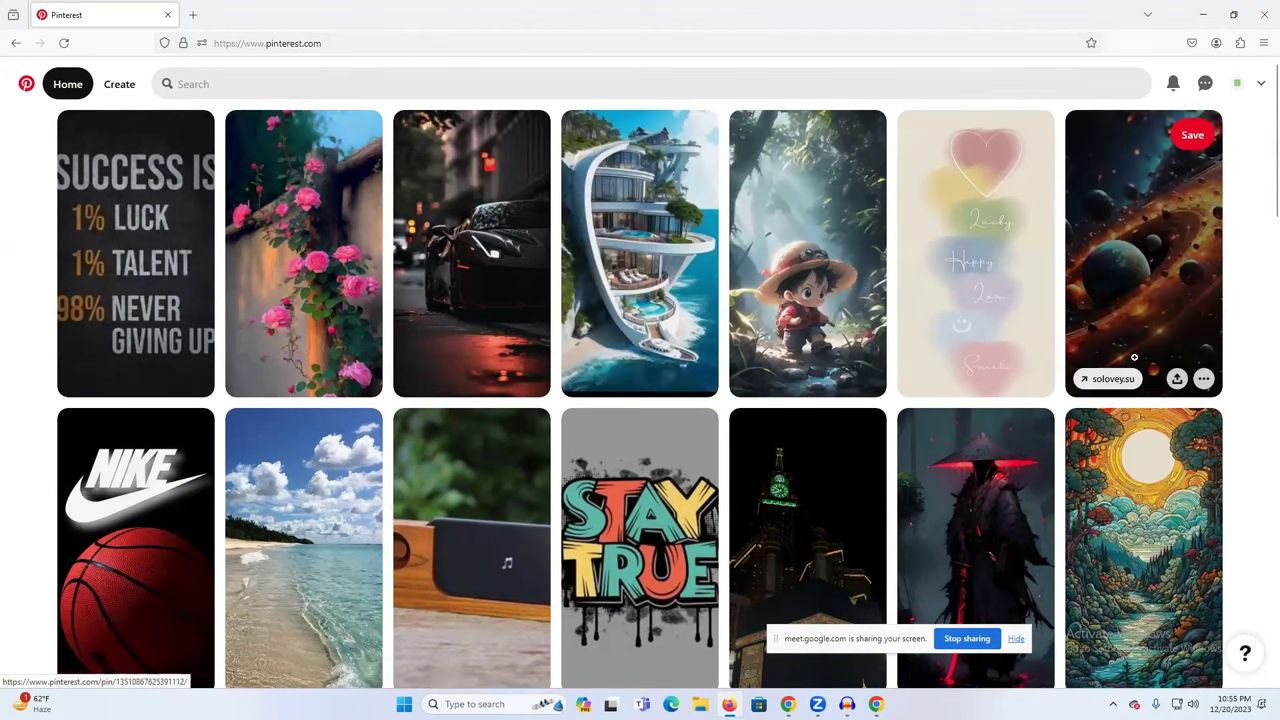
pyautogui.scroll(-2, 1140, 450)
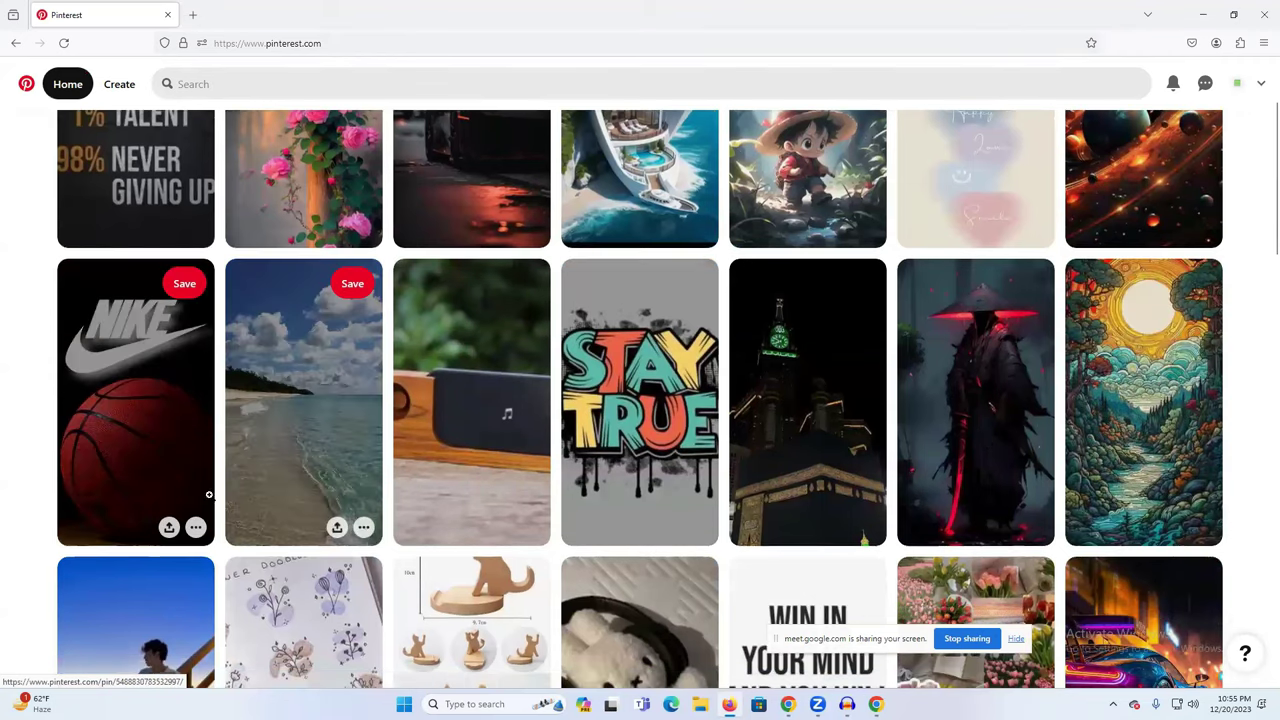
pyautogui.scroll(-2, 209, 494)
pyautogui.scroll(-2, 214, 455)
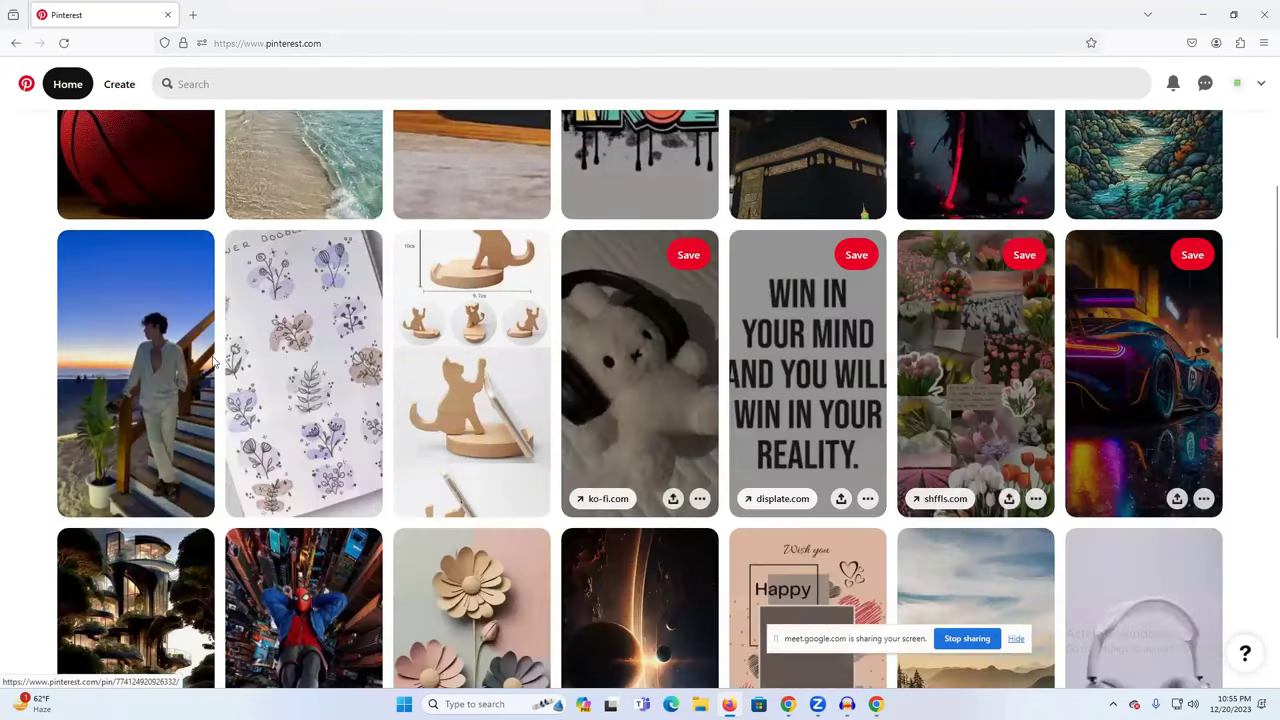
pyautogui.scroll(-1, 213, 365)
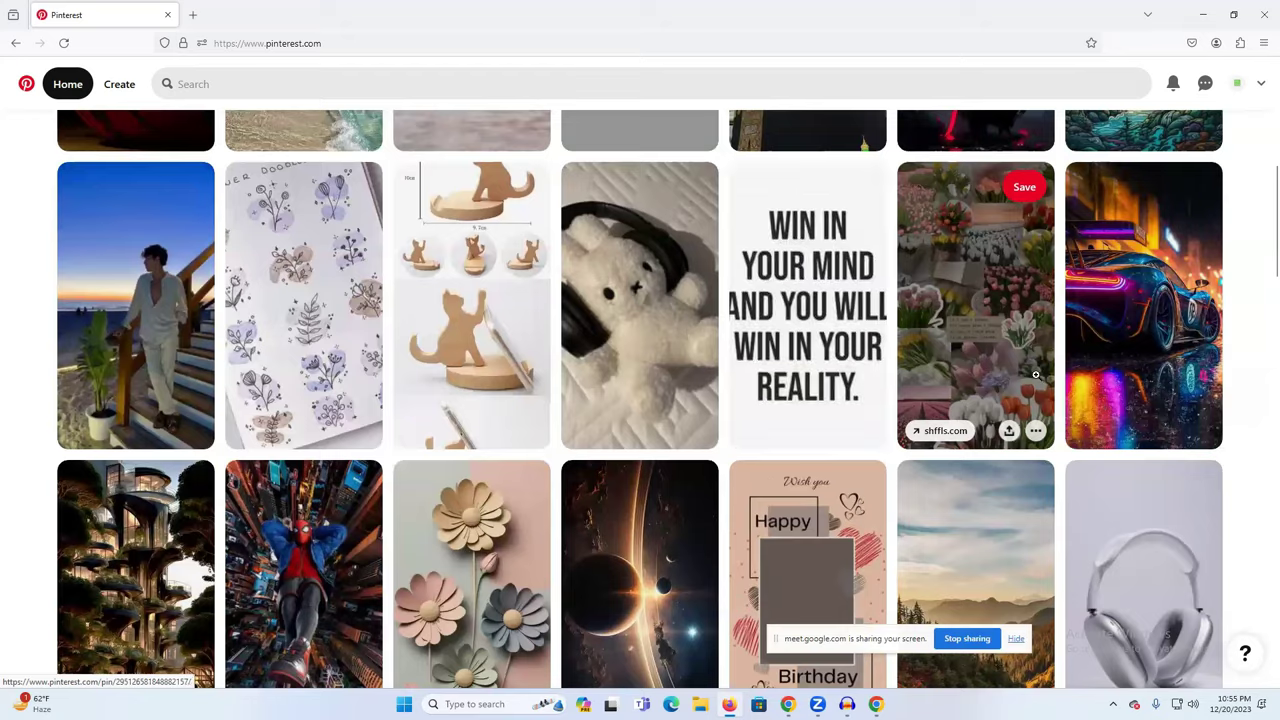
pyautogui.scroll(-3, 1035, 374)
pyautogui.scroll(-3, 775, 351)
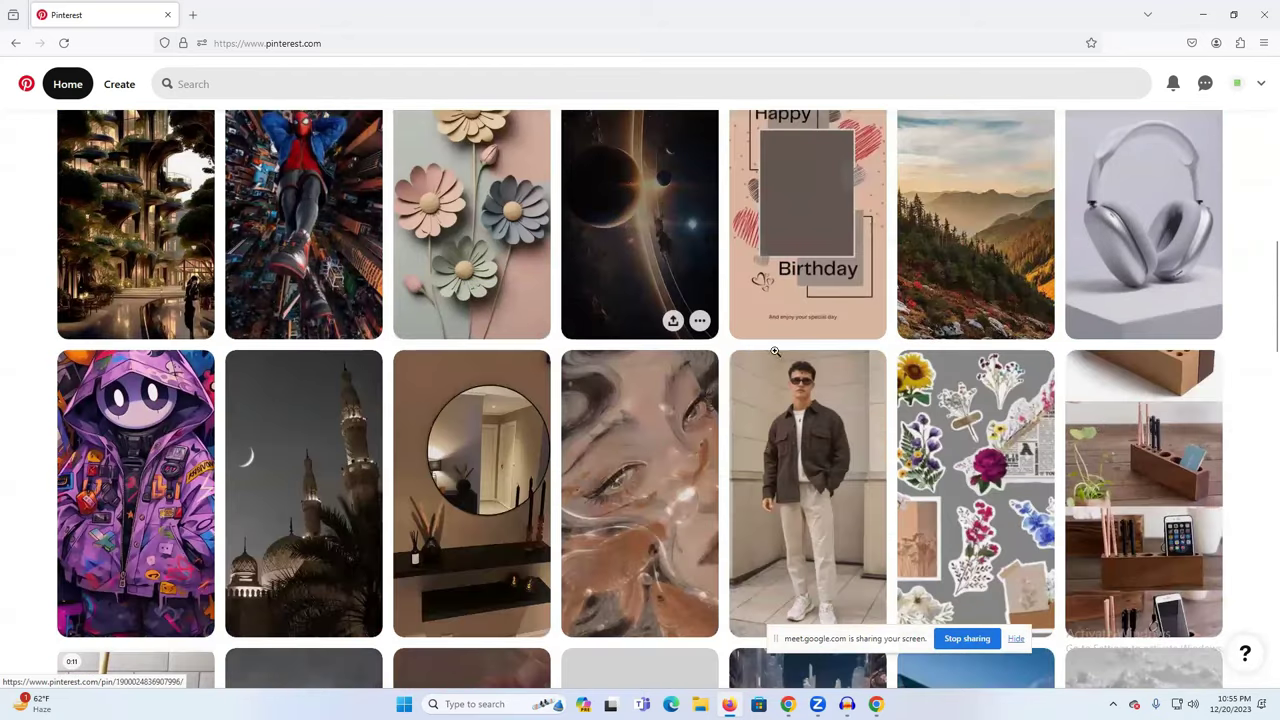
pyautogui.scroll(-3, 775, 351)
pyautogui.scroll(3, 847, 330)
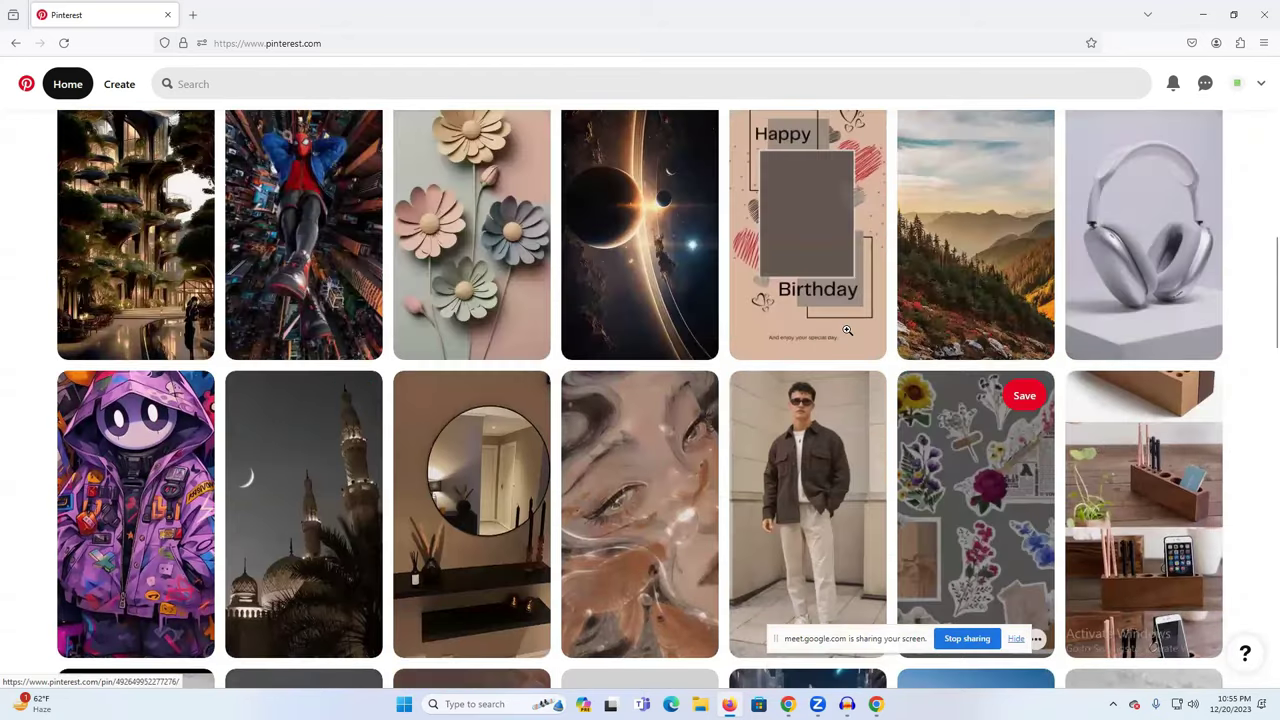
pyautogui.scroll(-5, 509, 228)
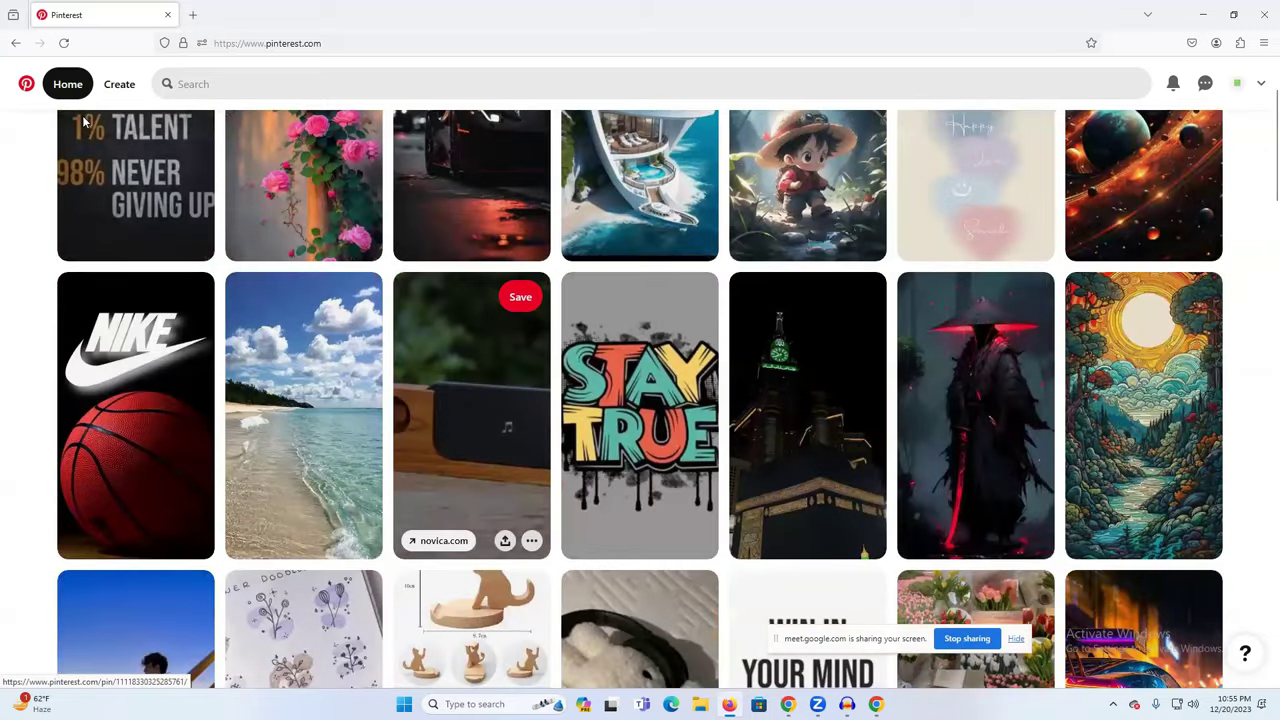
pyautogui.scroll(2, 84, 120)
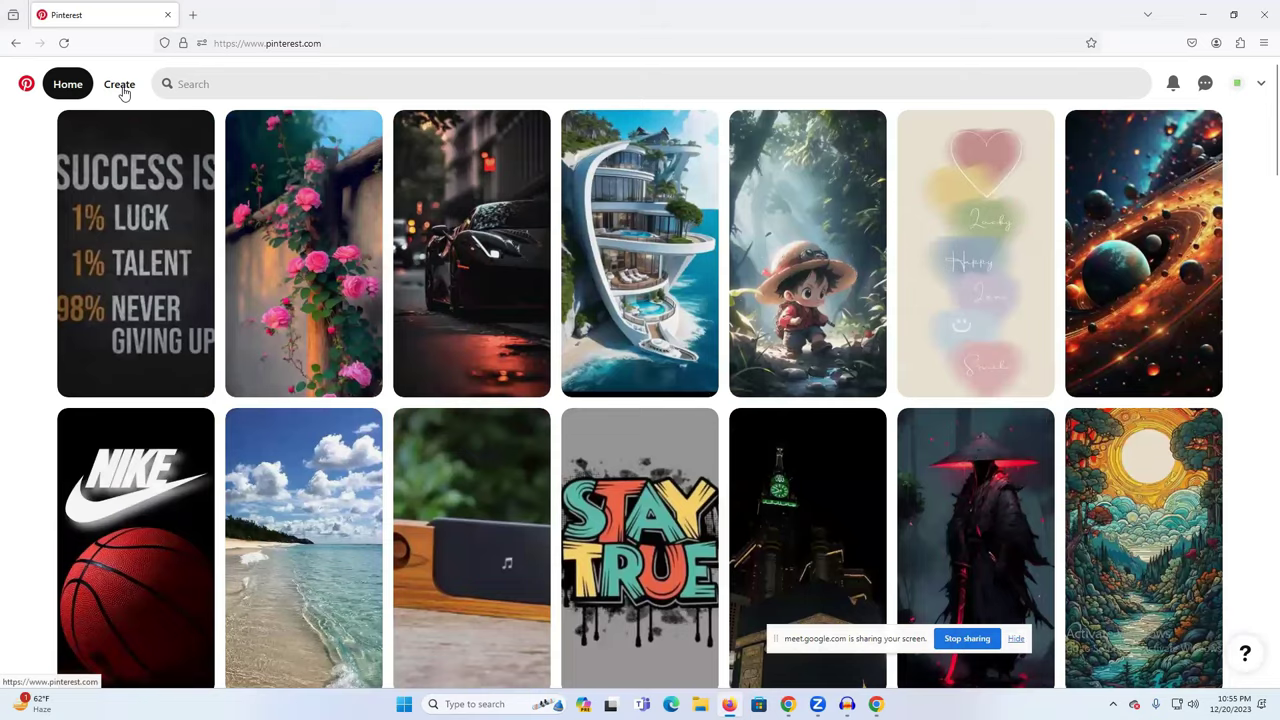
# Open the pin creation page and look at its file upload and the list of pin drafts
pyautogui.click(121, 88)
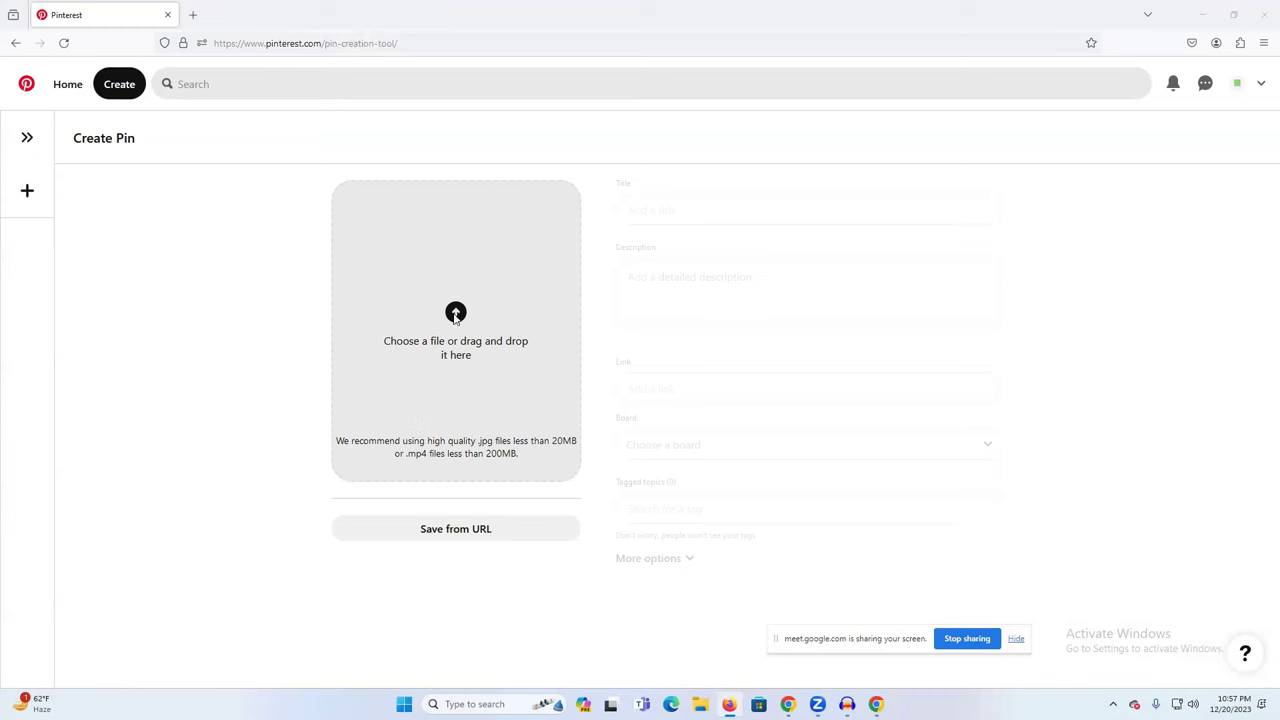
pyautogui.click(455, 313)
pyautogui.click(624, 10)
pyautogui.click(28, 139)
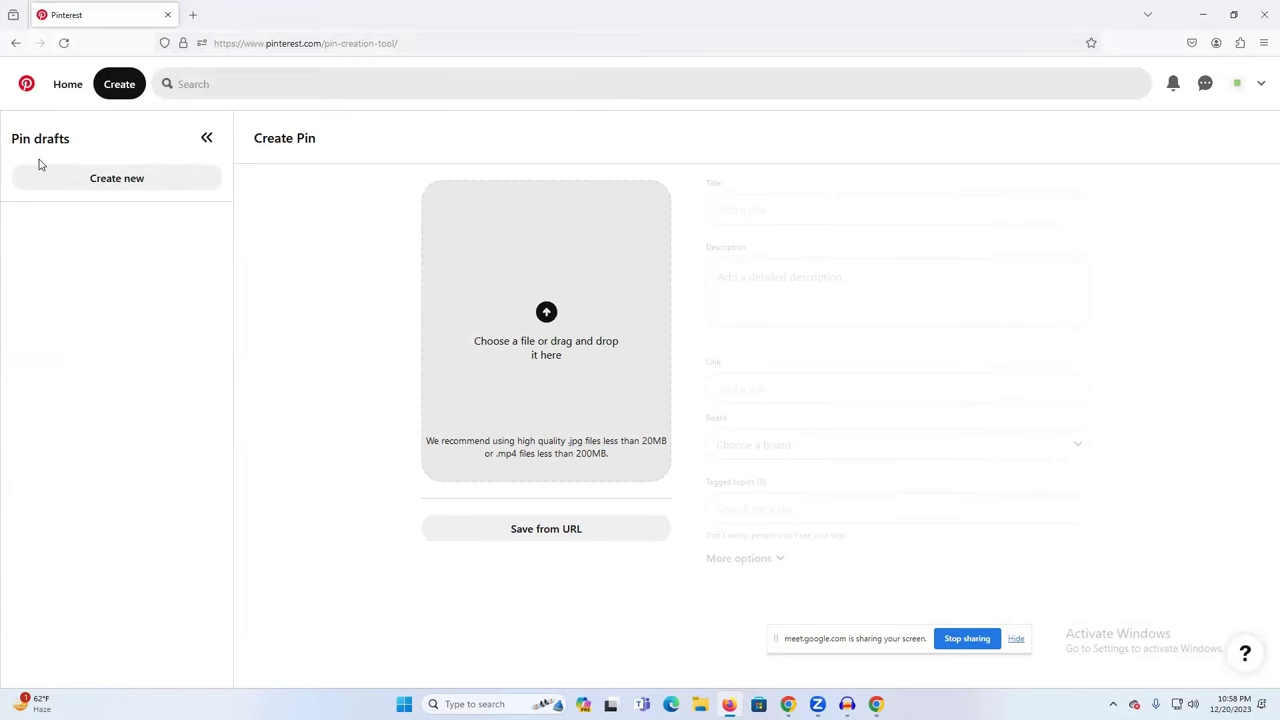
pyautogui.click(207, 138)
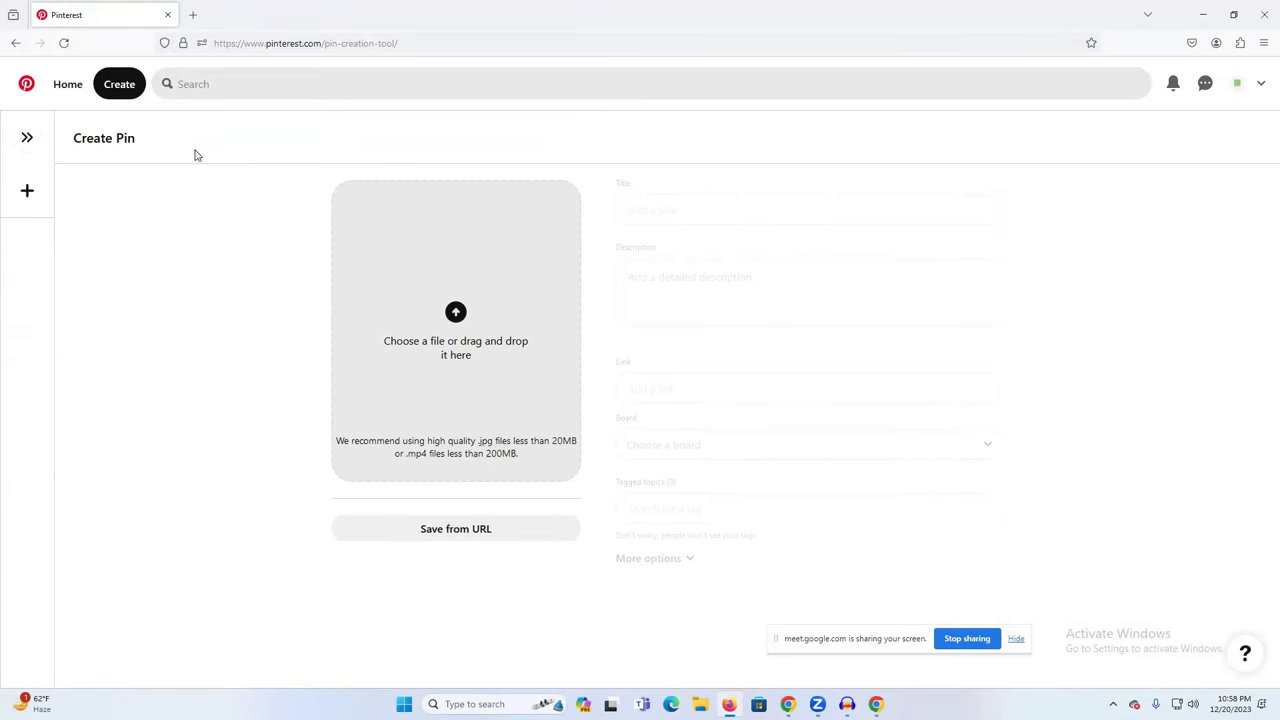
# Go back through the home feed to the profile page and view its complete About text
pyautogui.click(25, 85)
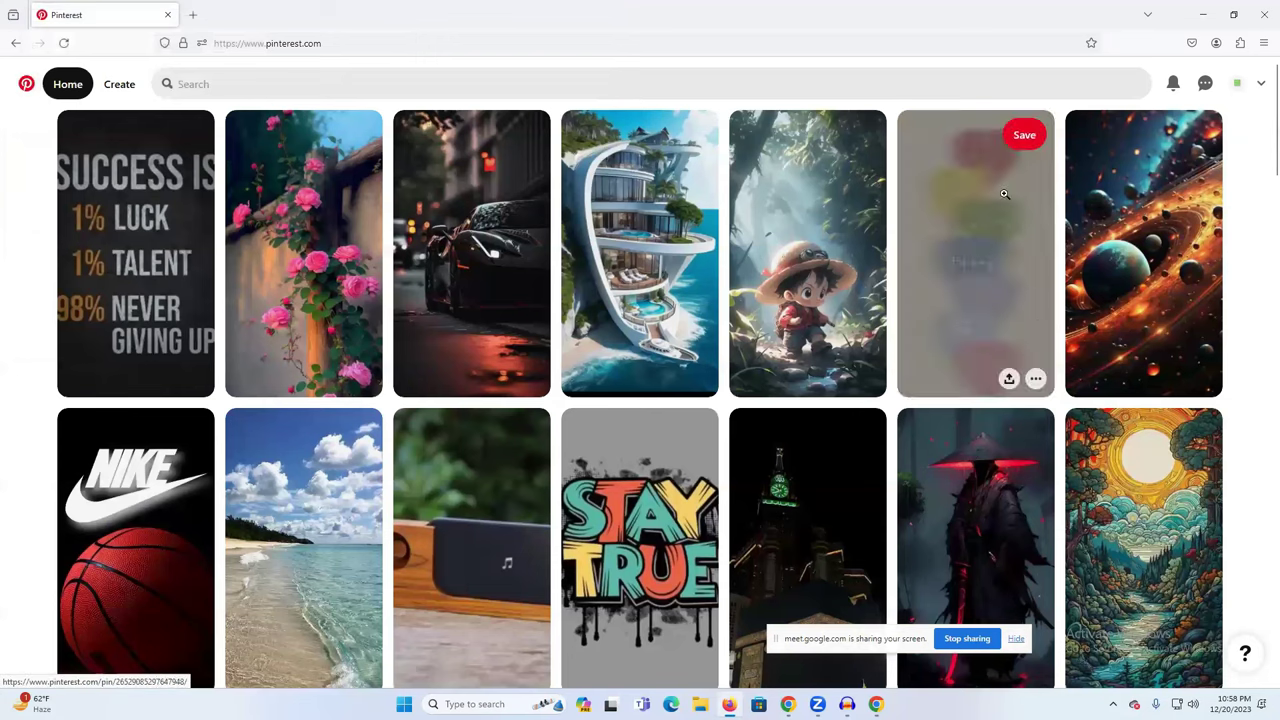
pyautogui.click(1236, 83)
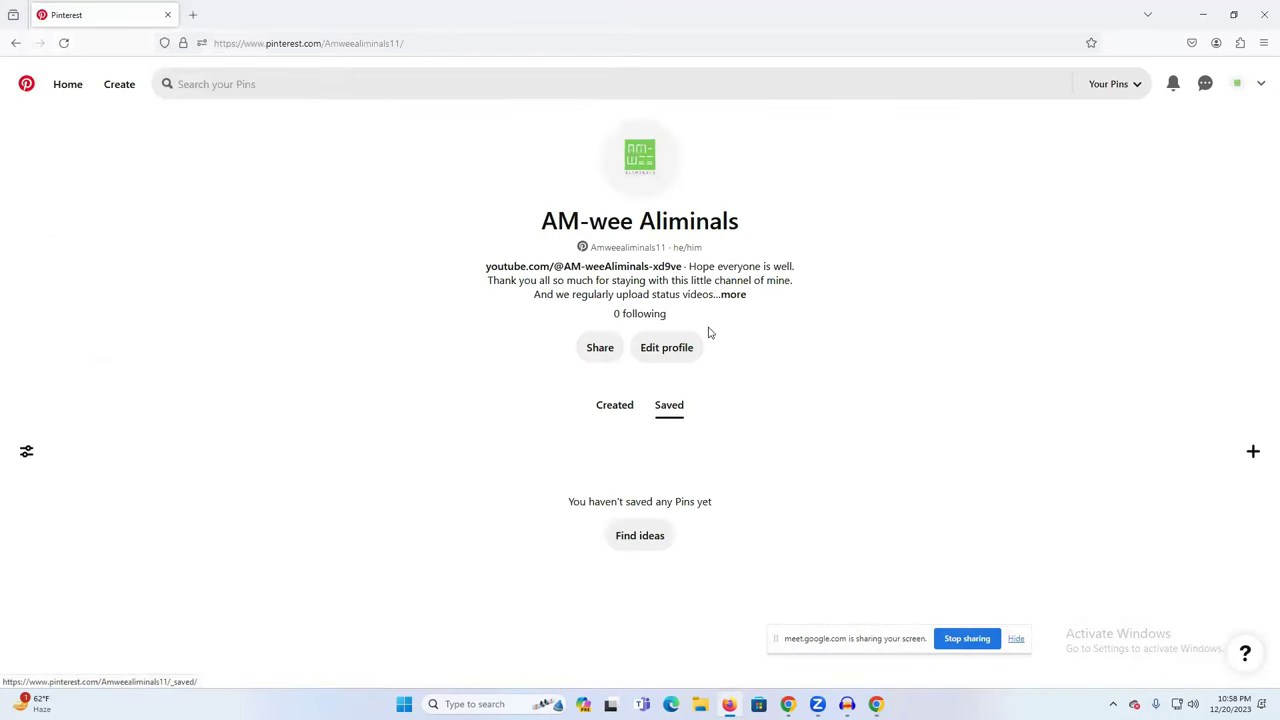
pyautogui.click(731, 296)
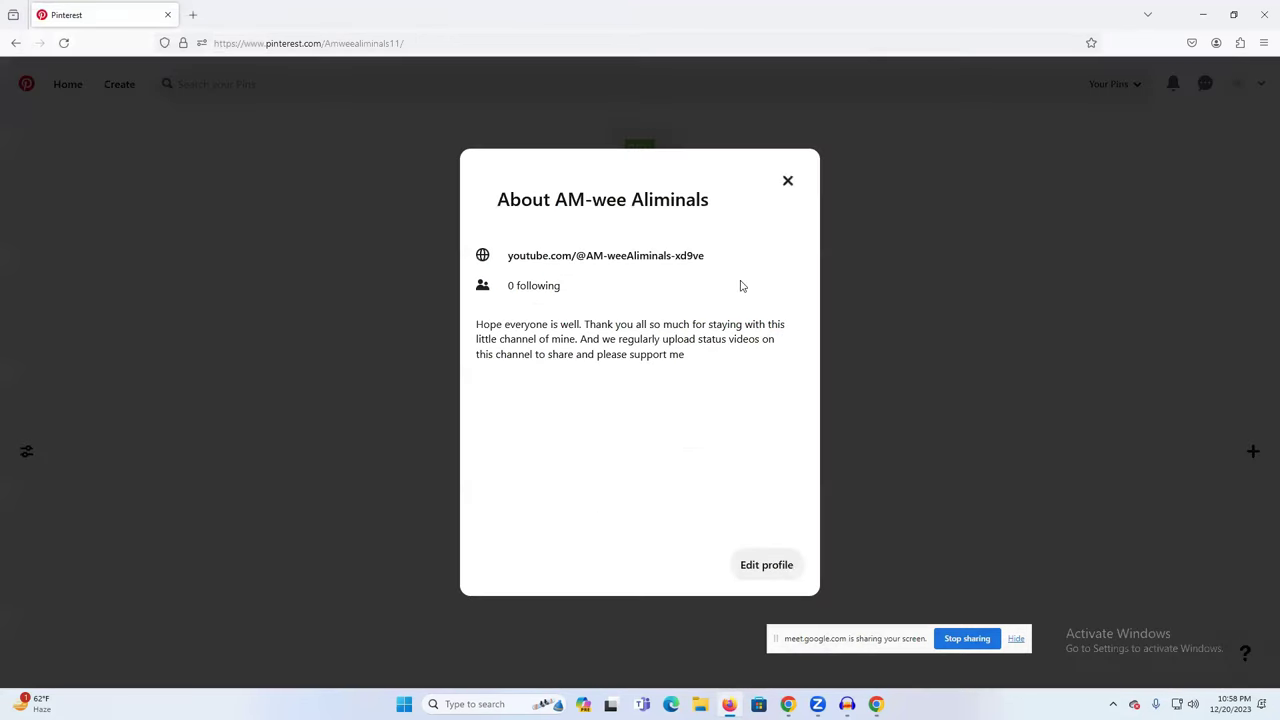
pyautogui.click(788, 181)
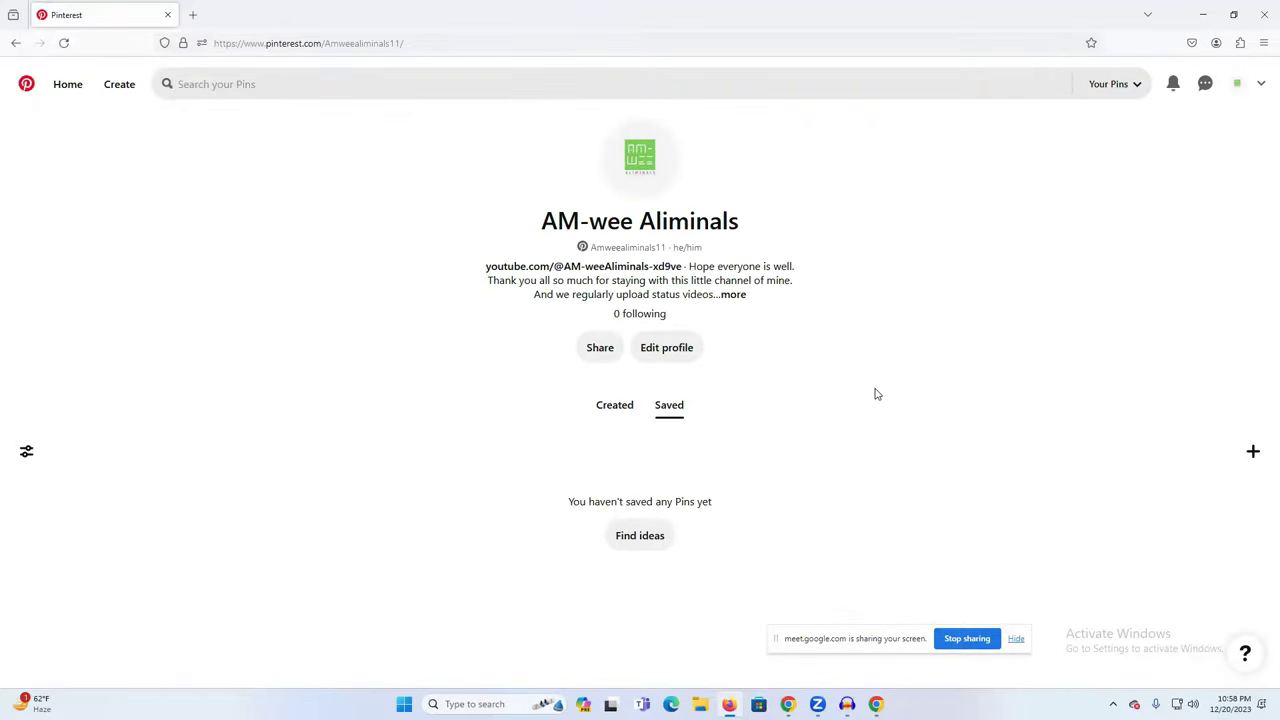
# Open the account settings, look at the profile visibility options and go to account management
pyautogui.click(1260, 86)
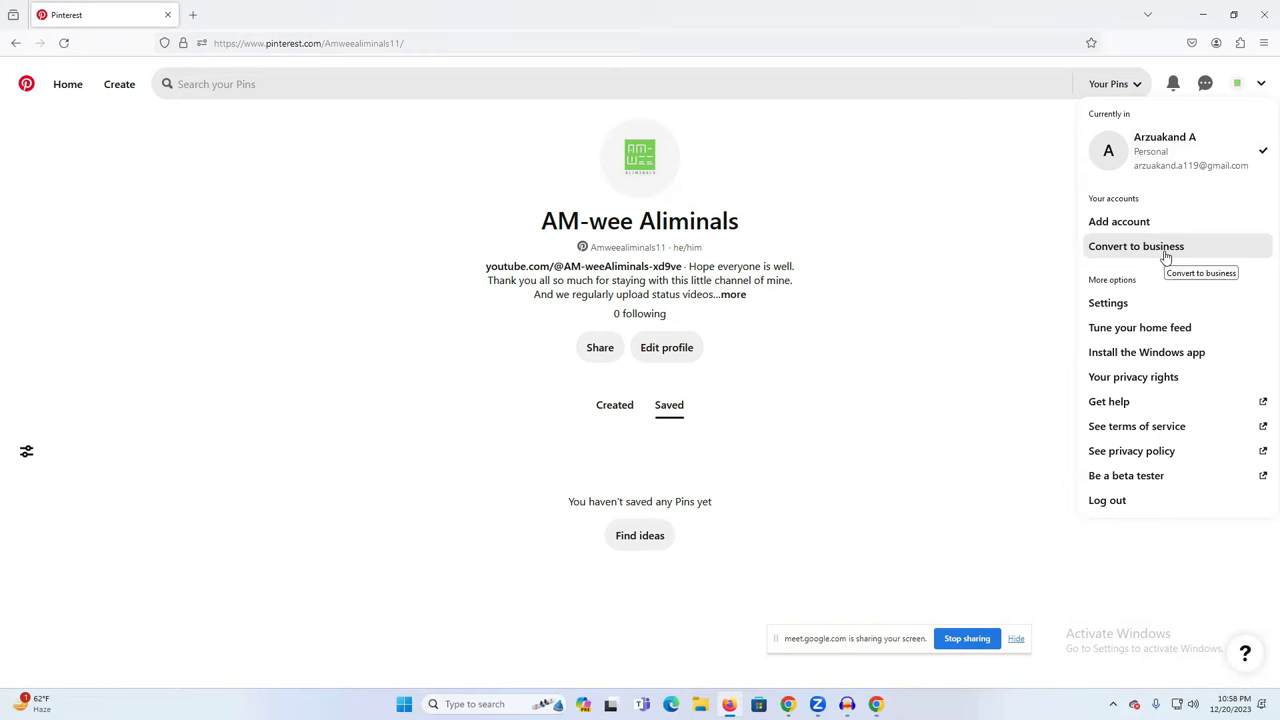
pyautogui.click(1124, 306)
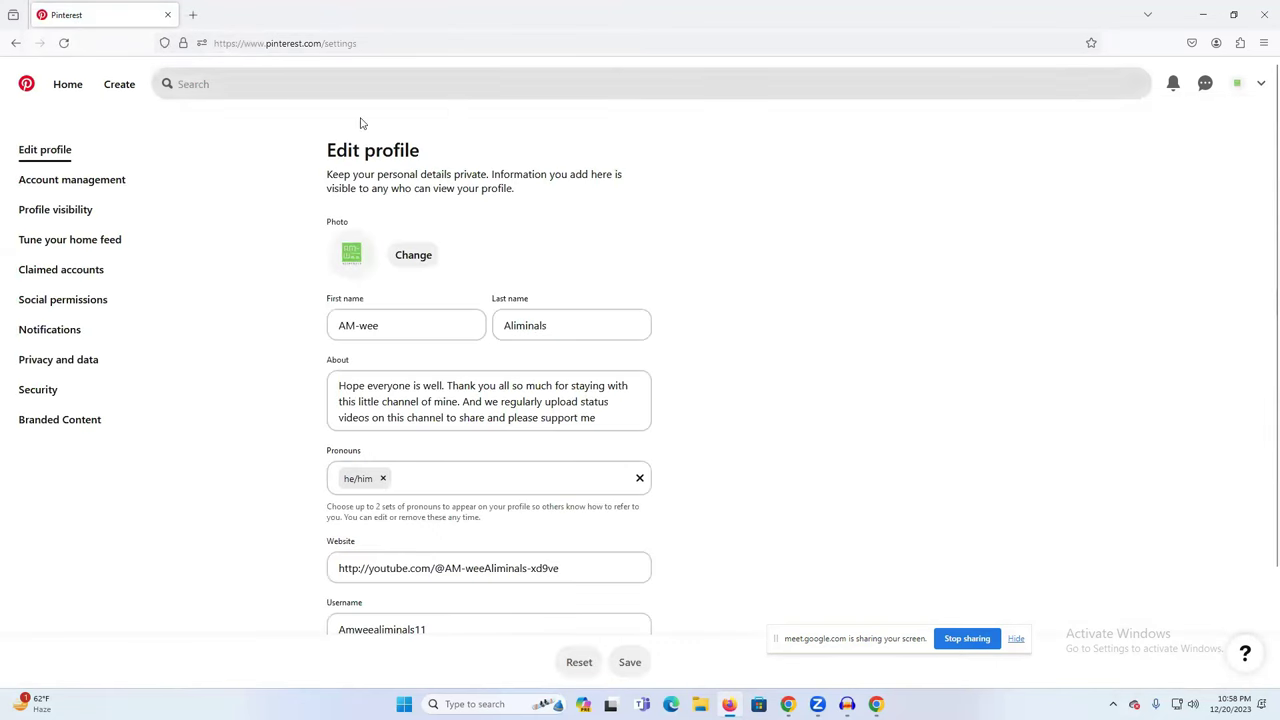
pyautogui.click(58, 220)
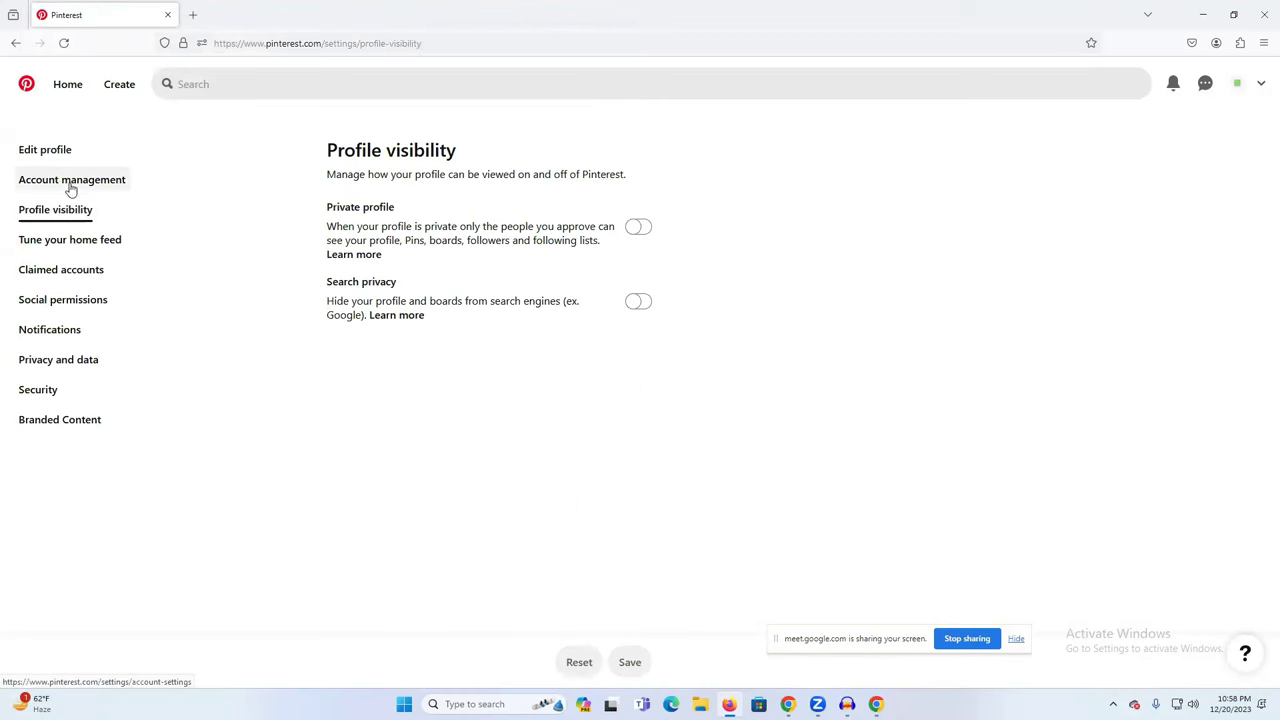
pyautogui.click(48, 186)
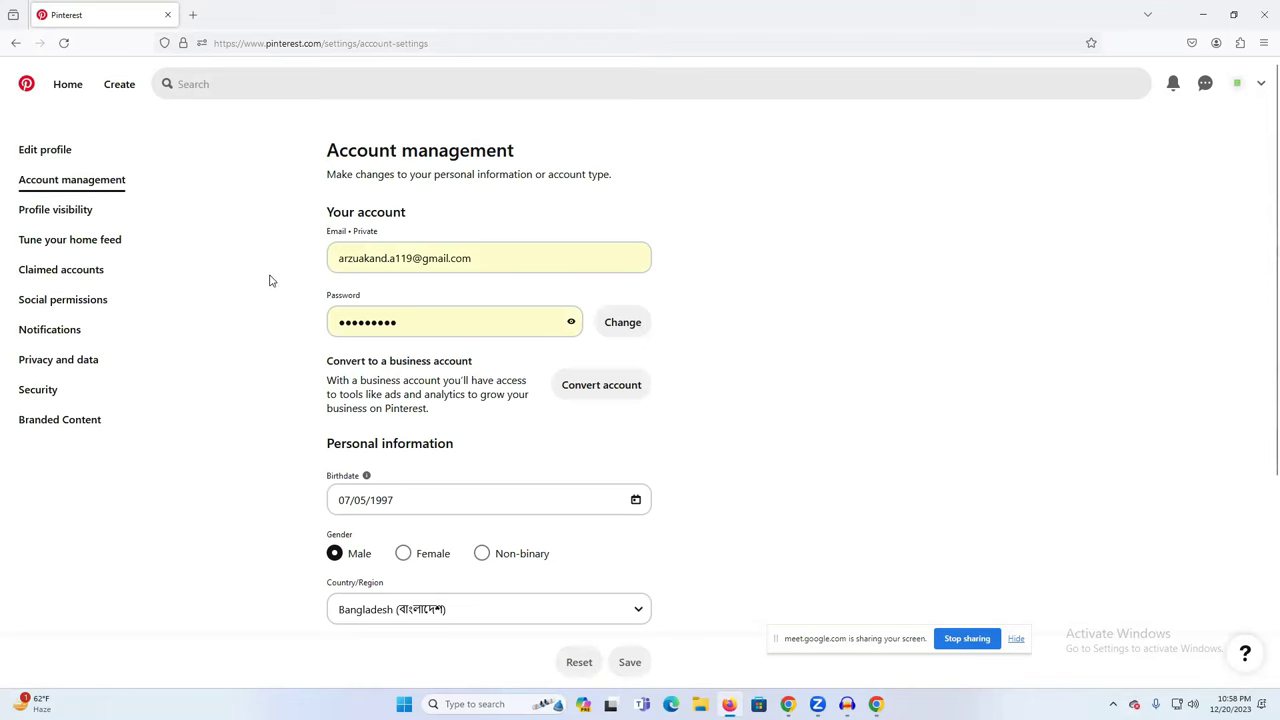
# Examine the account management options, covering business conversion, personal information, deactivation and deletion, and the account menu
pyautogui.scroll(-3, 270, 282)
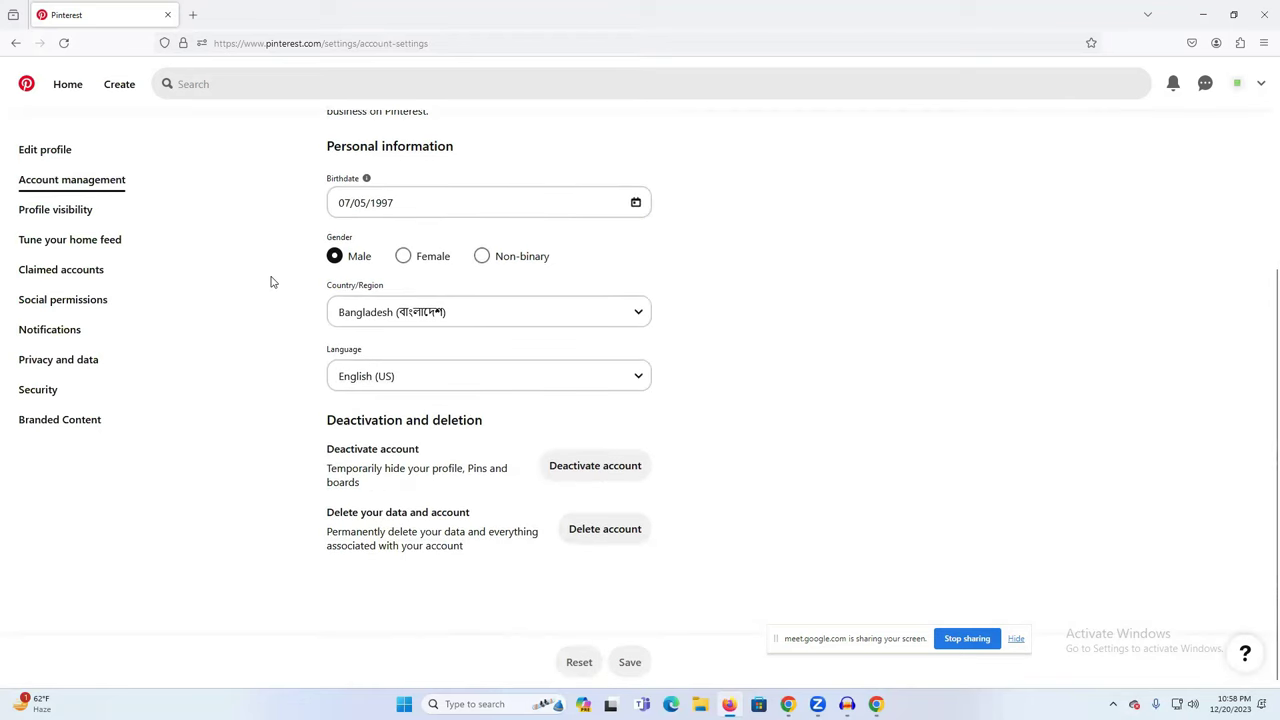
pyautogui.scroll(2, 54, 177)
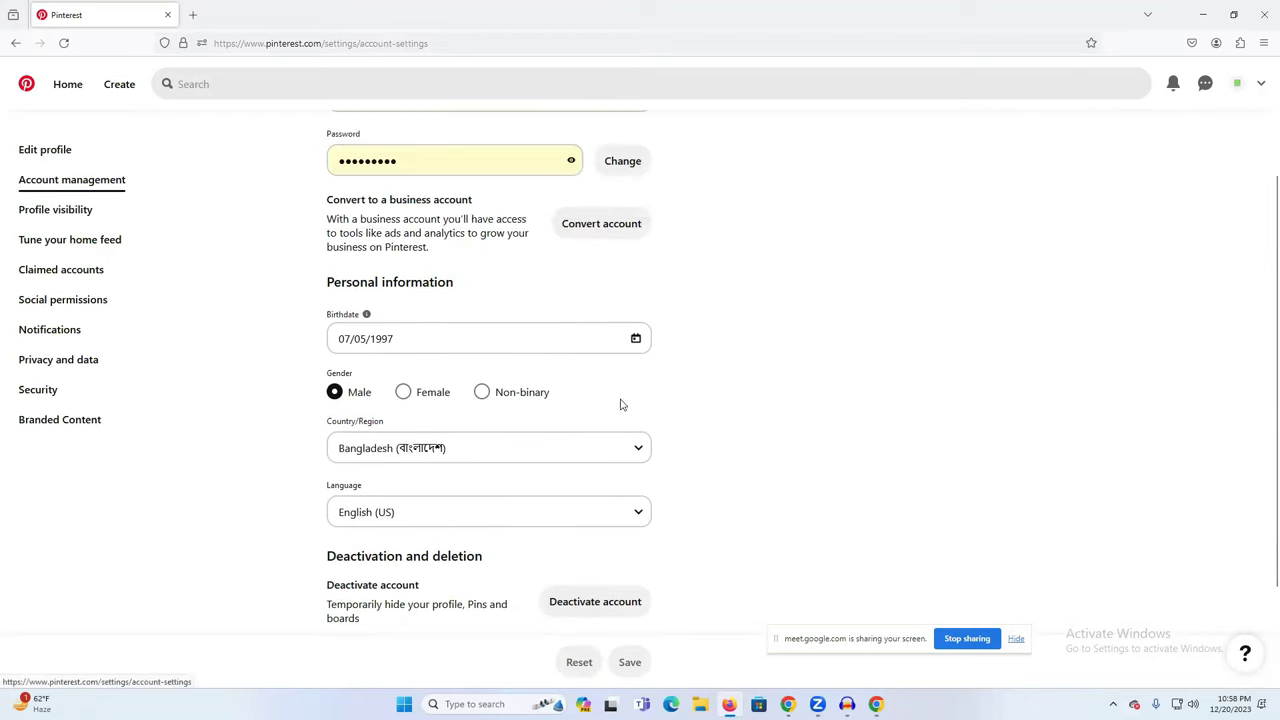
pyautogui.scroll(-2, 623, 409)
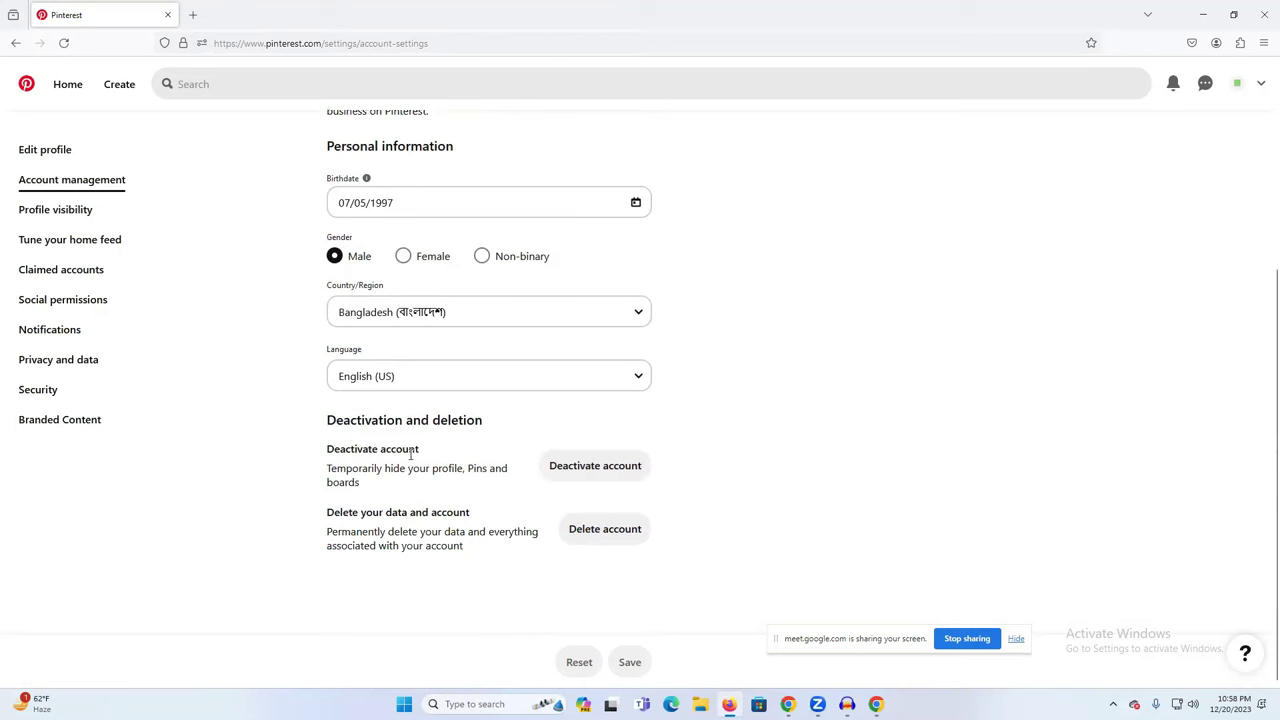
pyautogui.scroll(3, 409, 452)
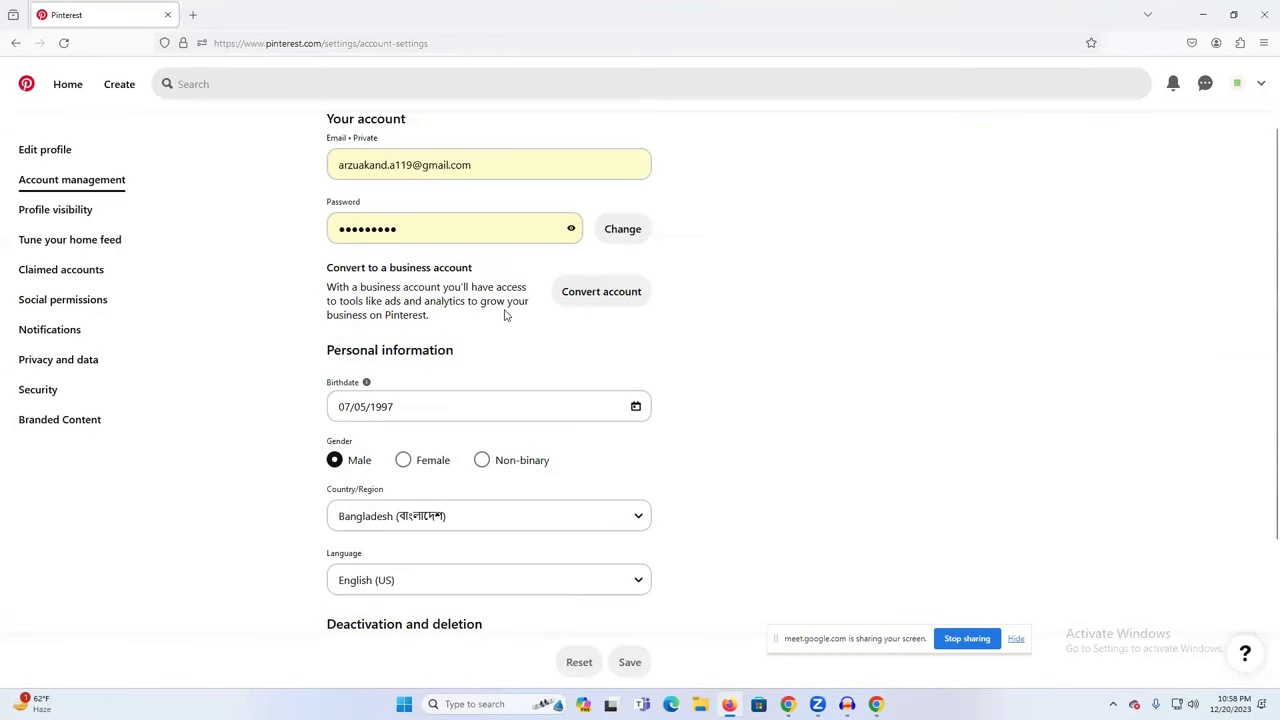
pyautogui.tripleClick(375, 268)
pyautogui.click(503, 271)
pyautogui.scroll(2, 1261, 149)
pyautogui.click(1260, 83)
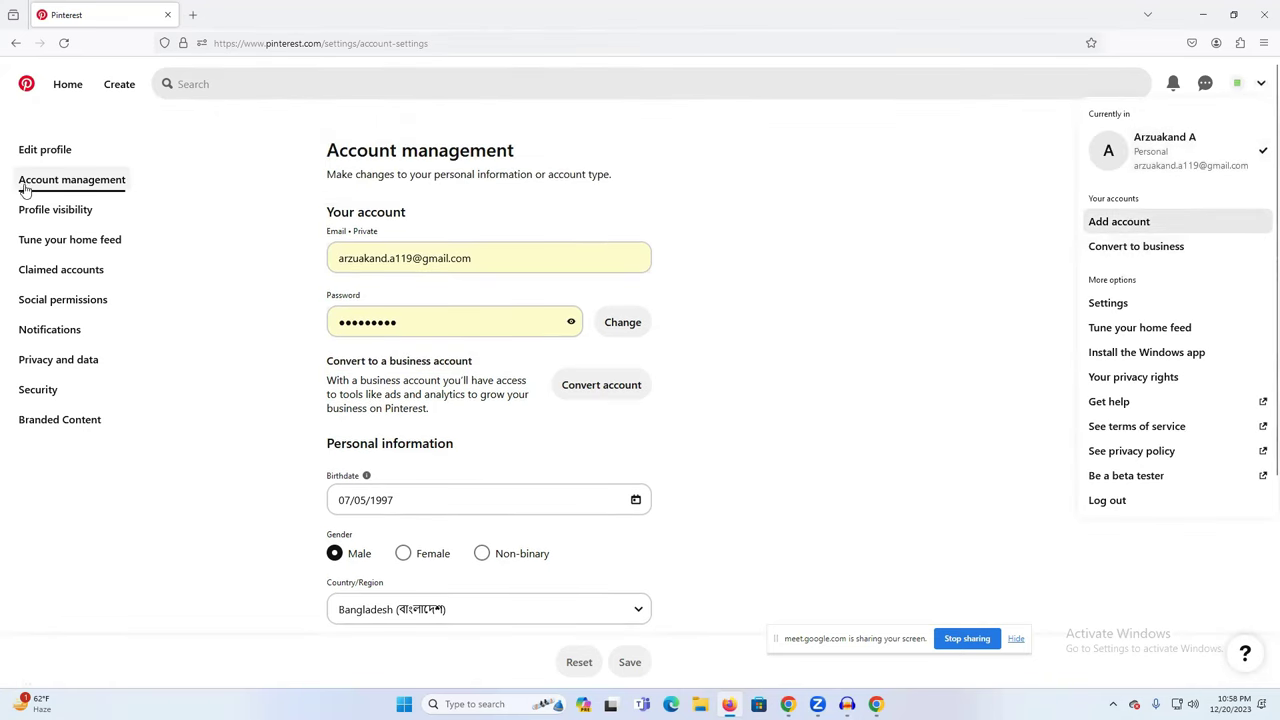
pyautogui.click(223, 239)
pyautogui.scroll(-3, 846, 397)
pyautogui.scroll(3, 512, 398)
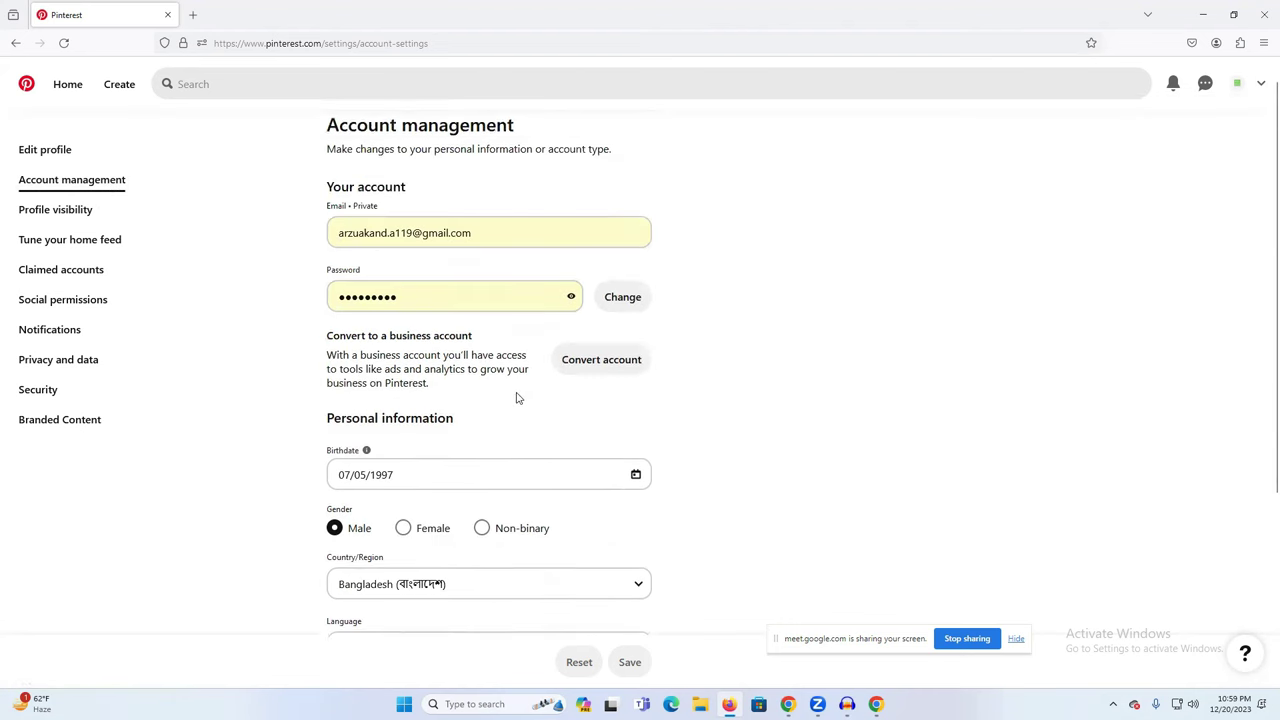
# Start converting the account to a business account and review the comparison of personal and business features
pyautogui.click(1258, 84)
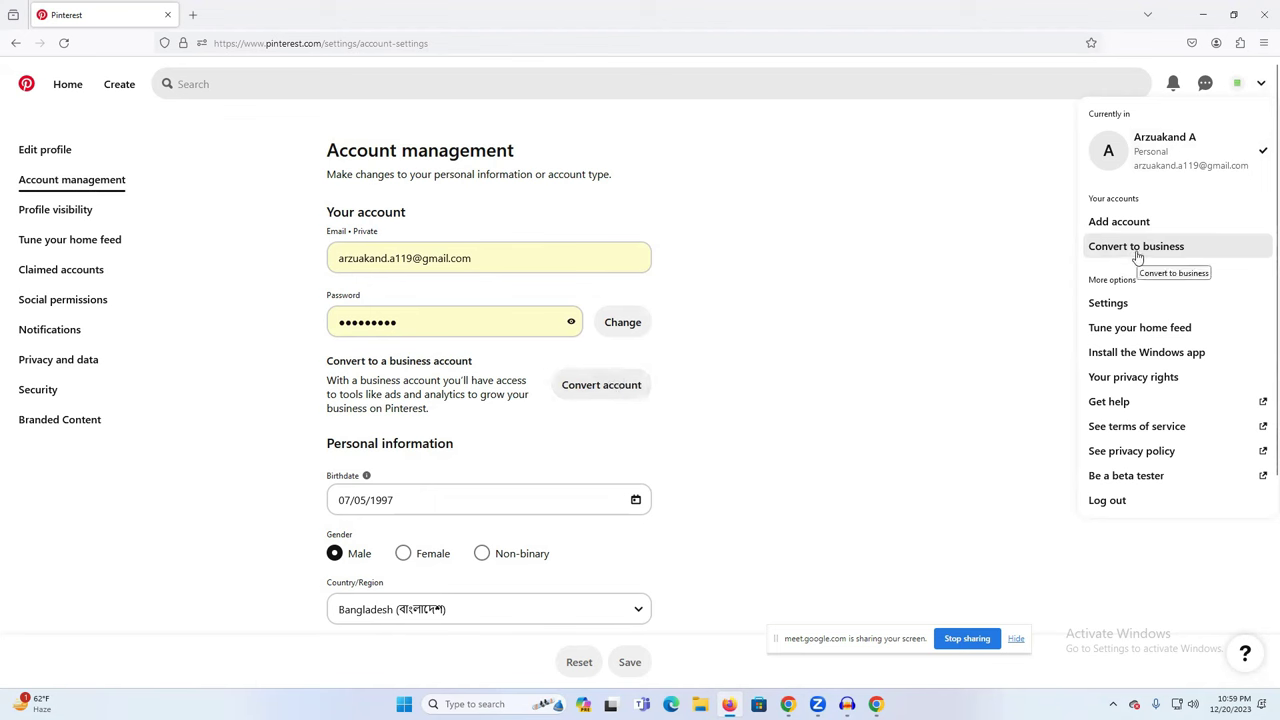
pyautogui.click(577, 390)
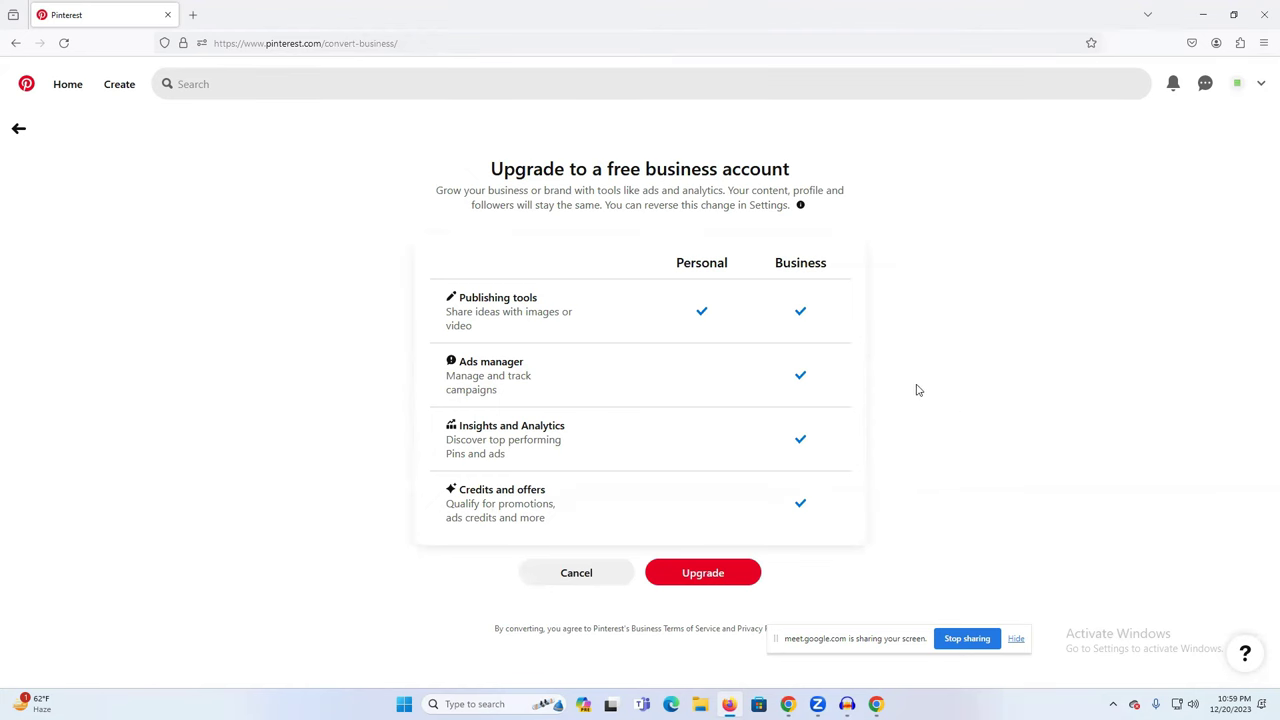
pyautogui.moveTo(467, 325); pyautogui.dragTo(706, 318)
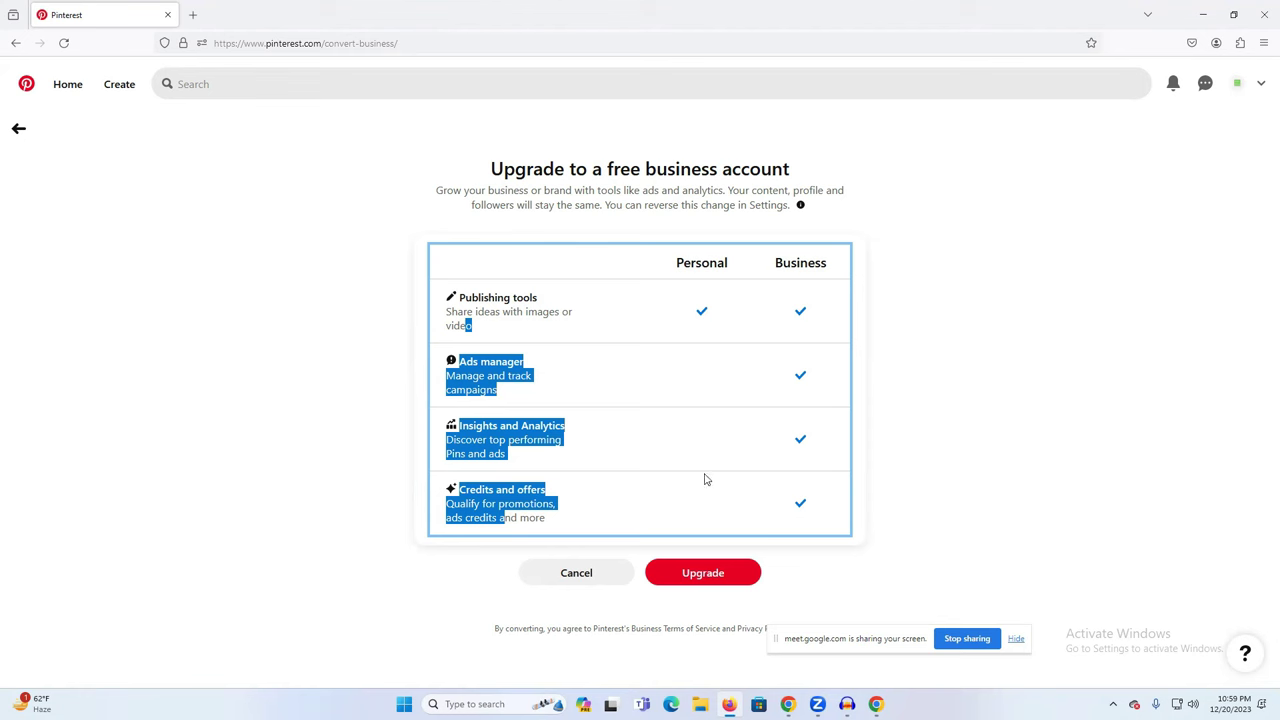
pyautogui.click(1040, 454)
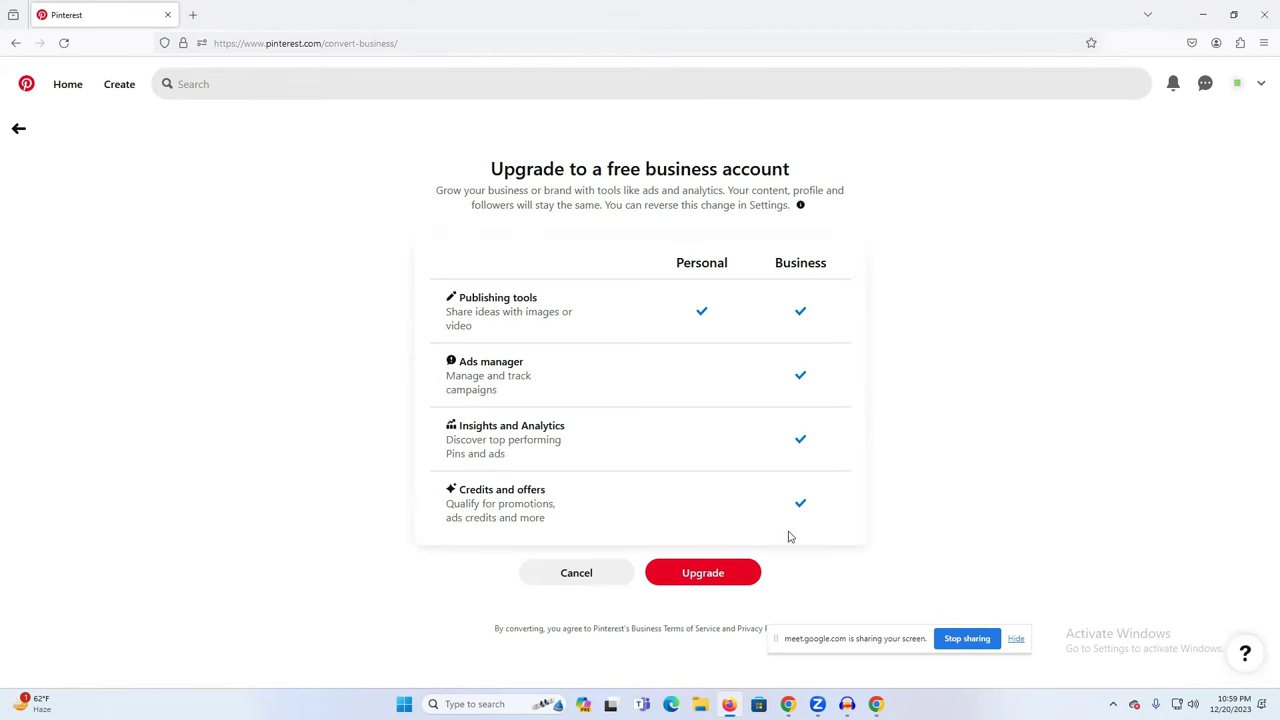
# Upgrade to the free business account, describe the business as Publisher or media, and continue to the business details
pyautogui.click(690, 578)
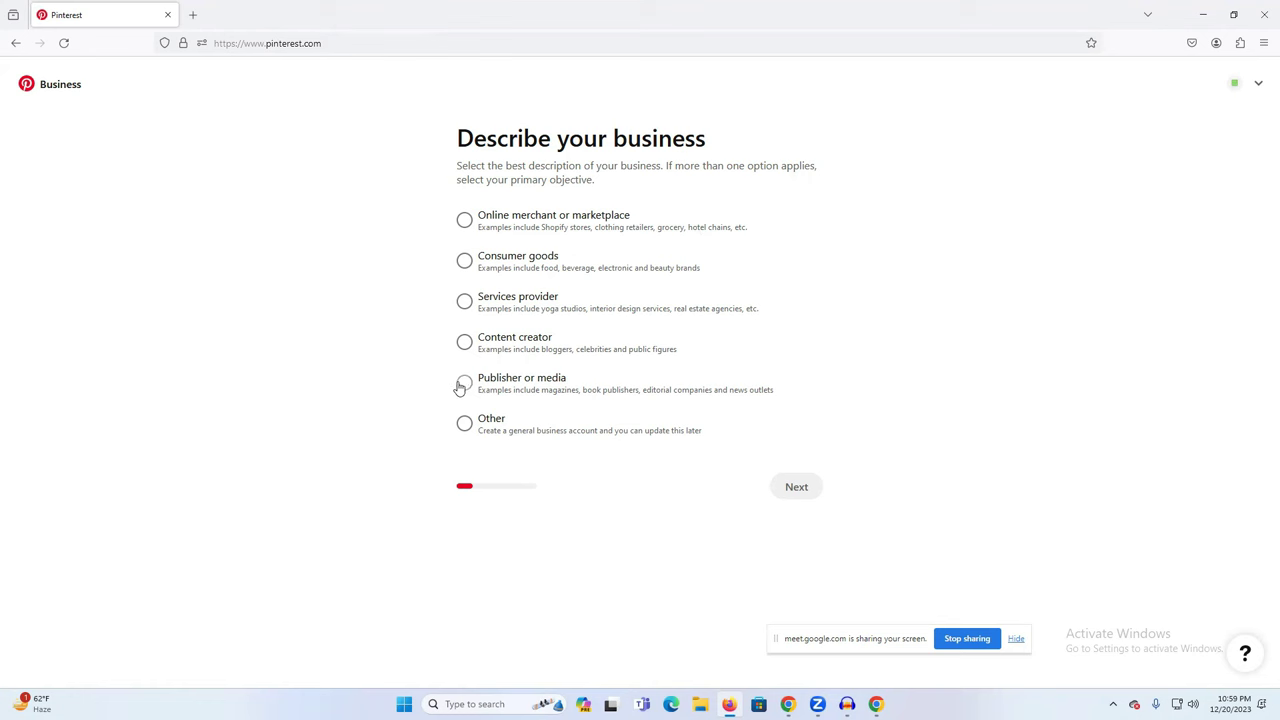
pyautogui.click(462, 388)
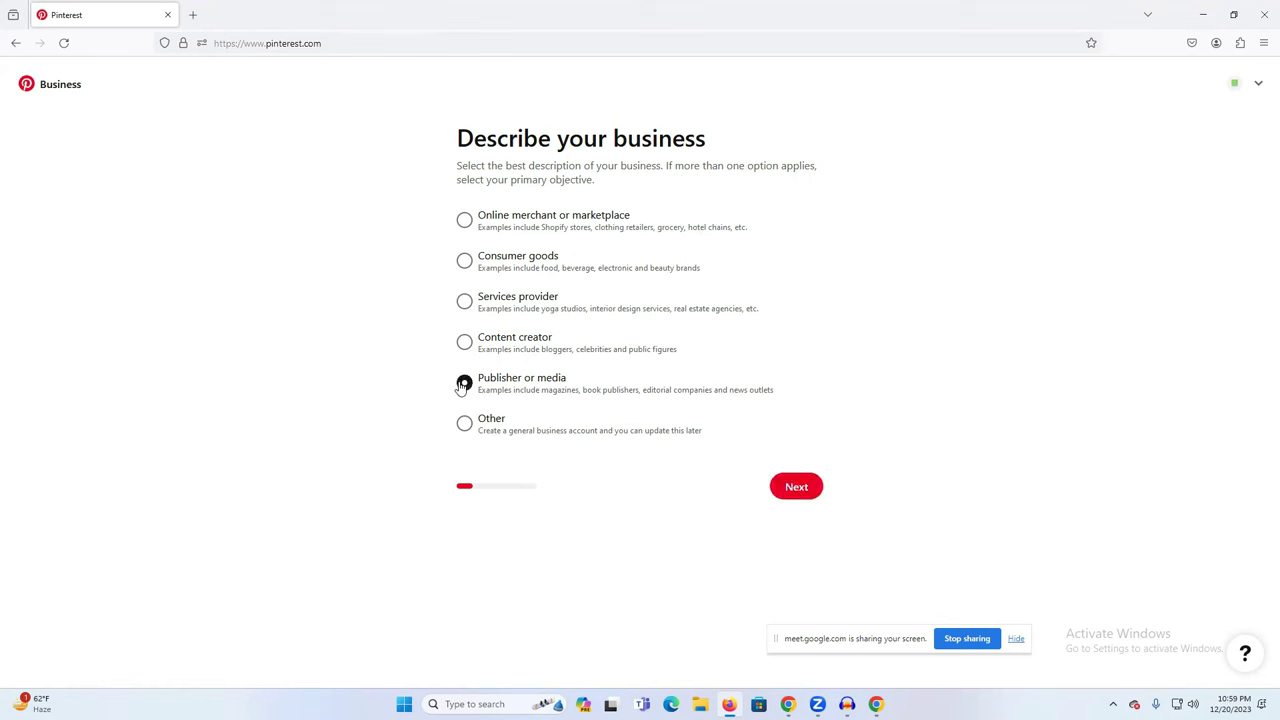
pyautogui.click(798, 488)
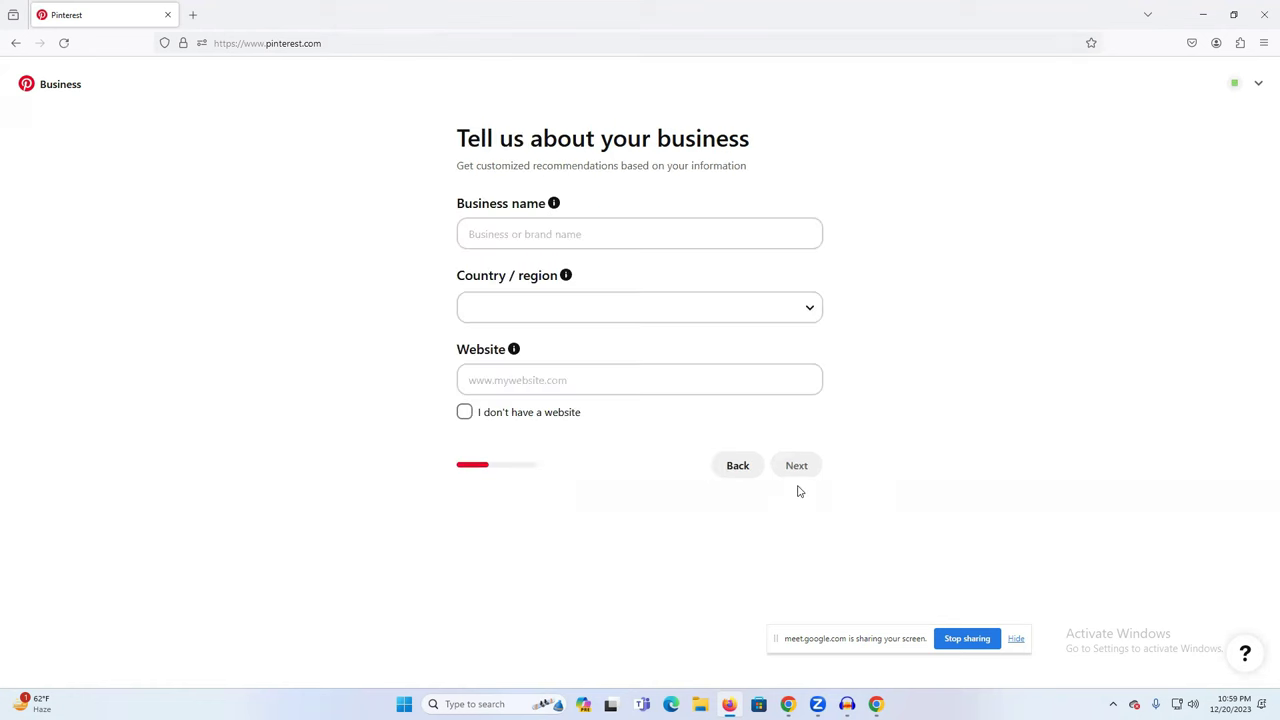
# Enter AM-wee Aliminals, copied from the YouTube channel page, as the business name and keep Bangladesh as the country
pyautogui.click(545, 237)
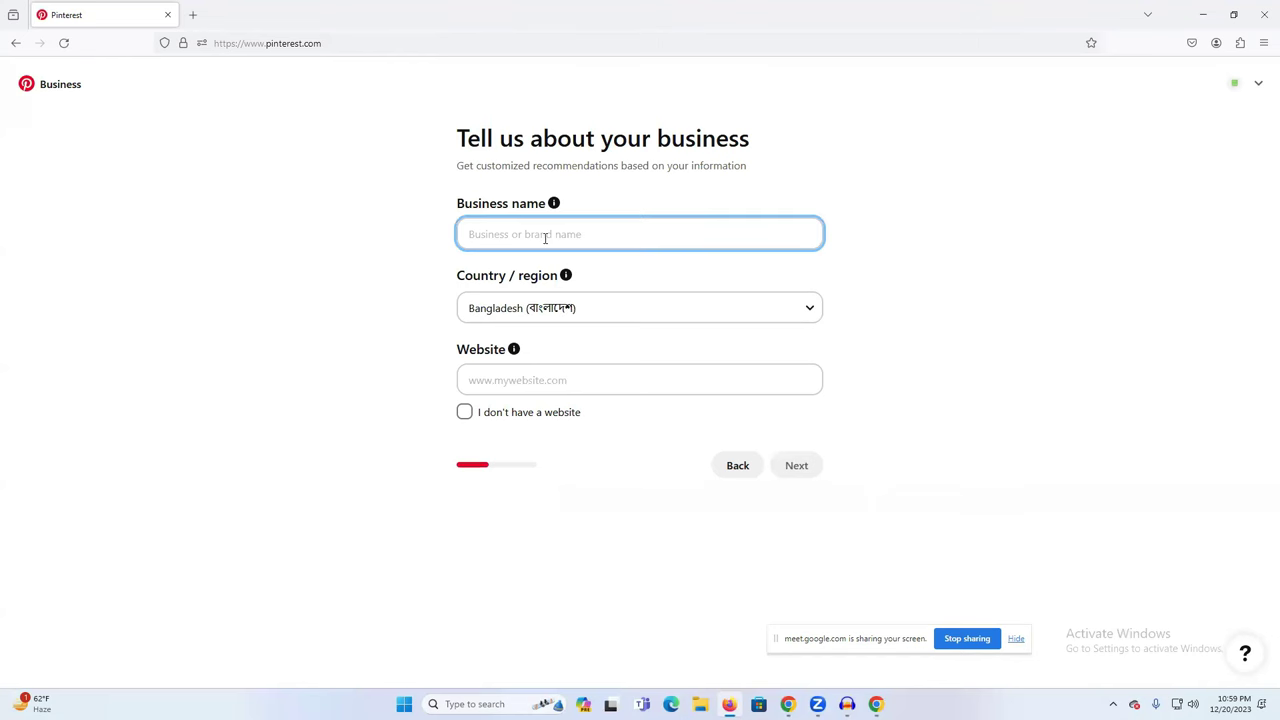
pyautogui.write('Aliminals')
pyautogui.click(788, 704)
pyautogui.tripleClick(345, 184)
pyautogui.hotkey('ctrl', 'c')
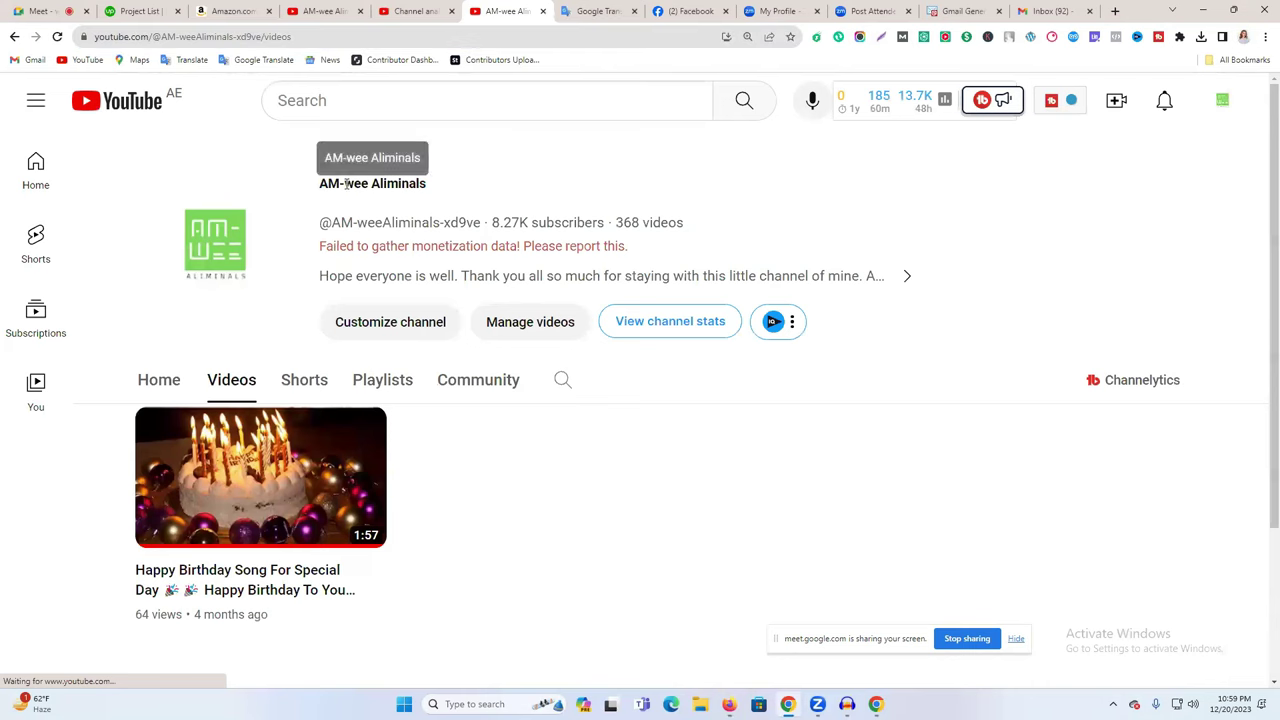
pyautogui.click(729, 704)
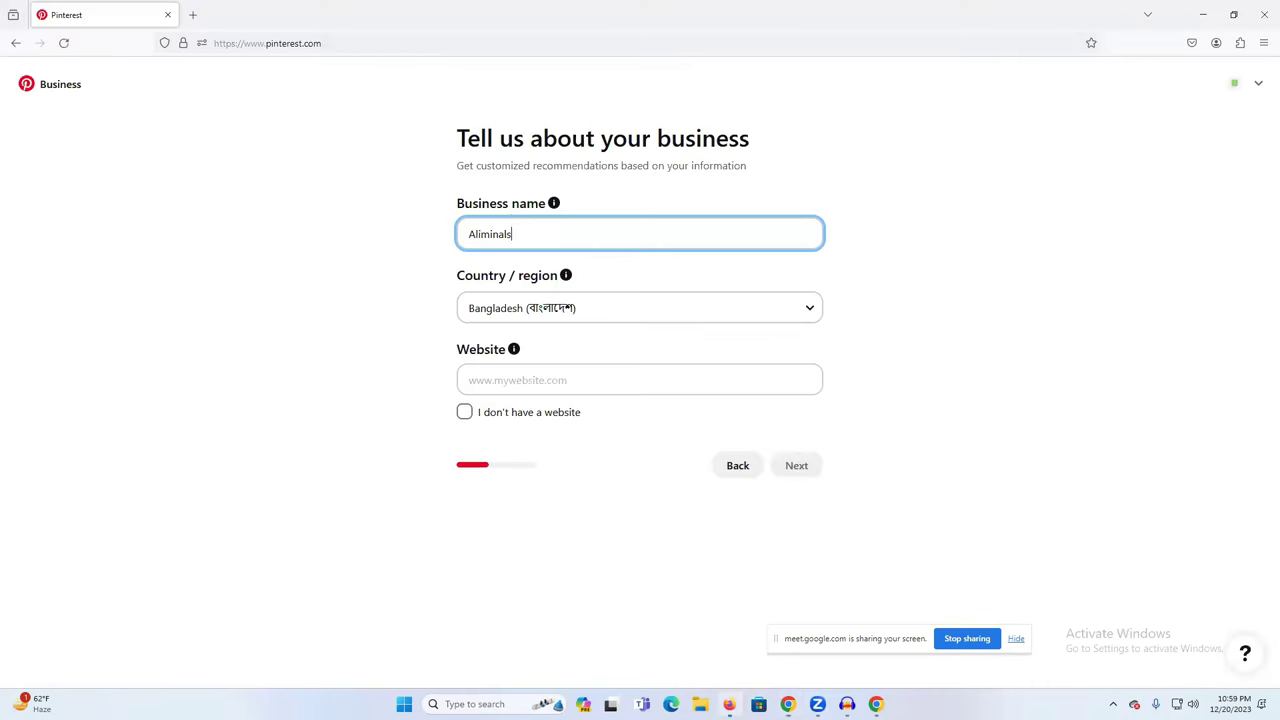
pyautogui.hotkey('ctrl', 'a')
pyautogui.hotkey('ctrl', 'v')
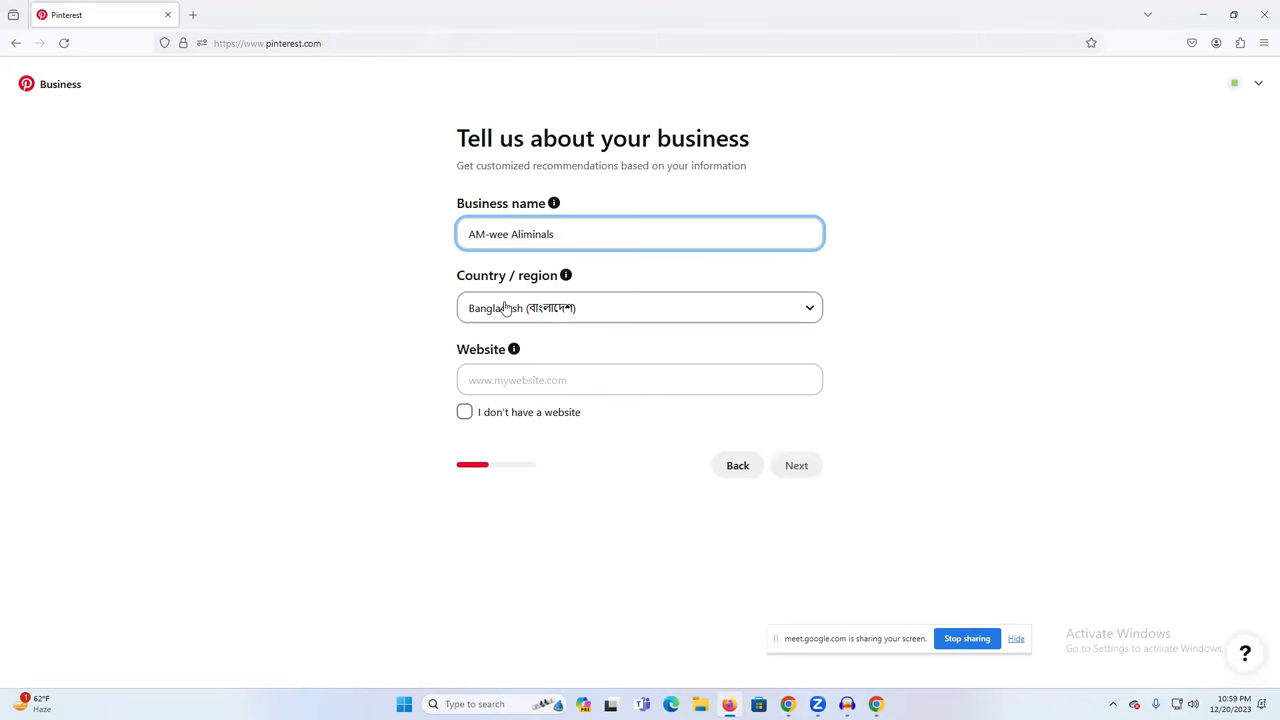
pyautogui.click(597, 319)
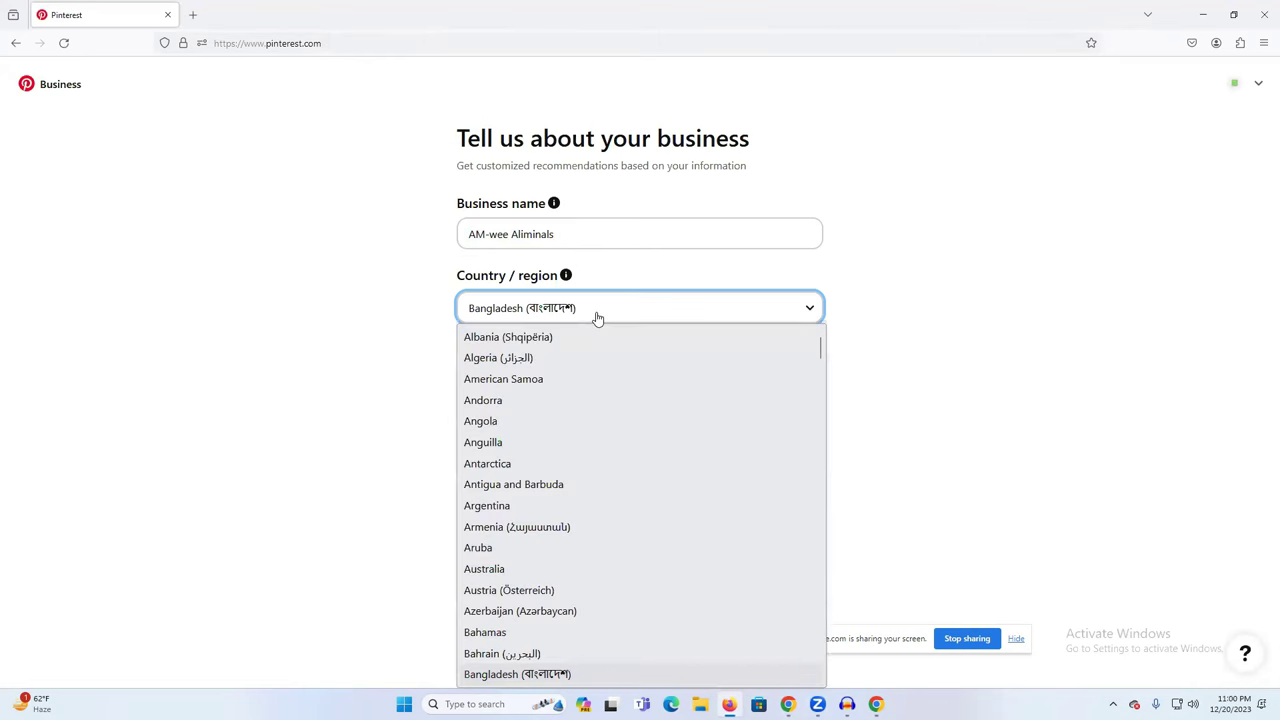
pyautogui.click(537, 283)
pyautogui.click(880, 320)
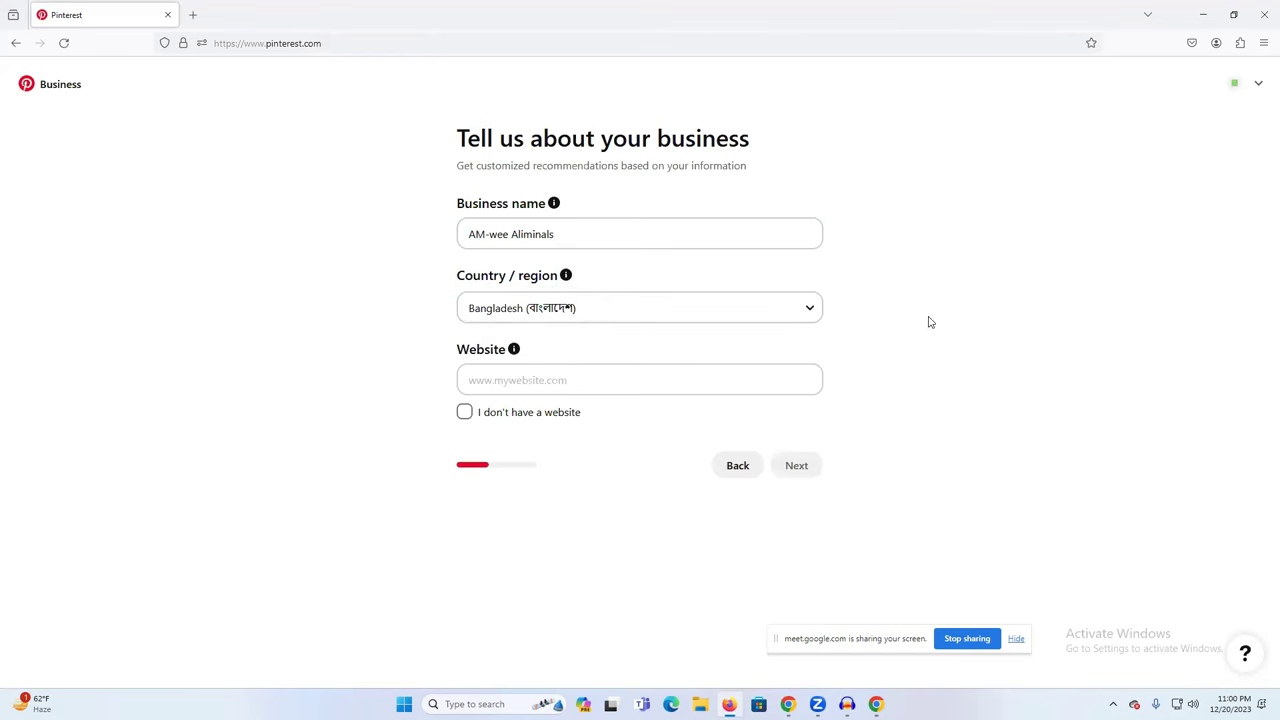
pyautogui.click(513, 384)
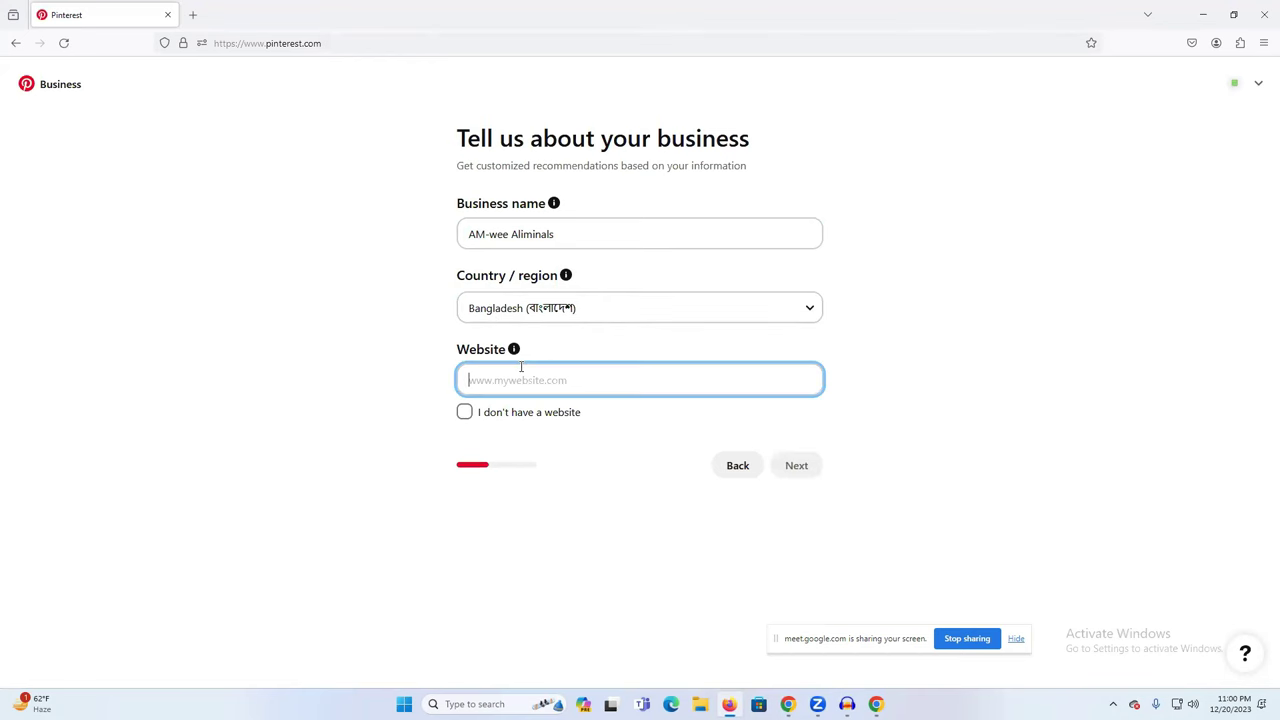
pyautogui.click(788, 704)
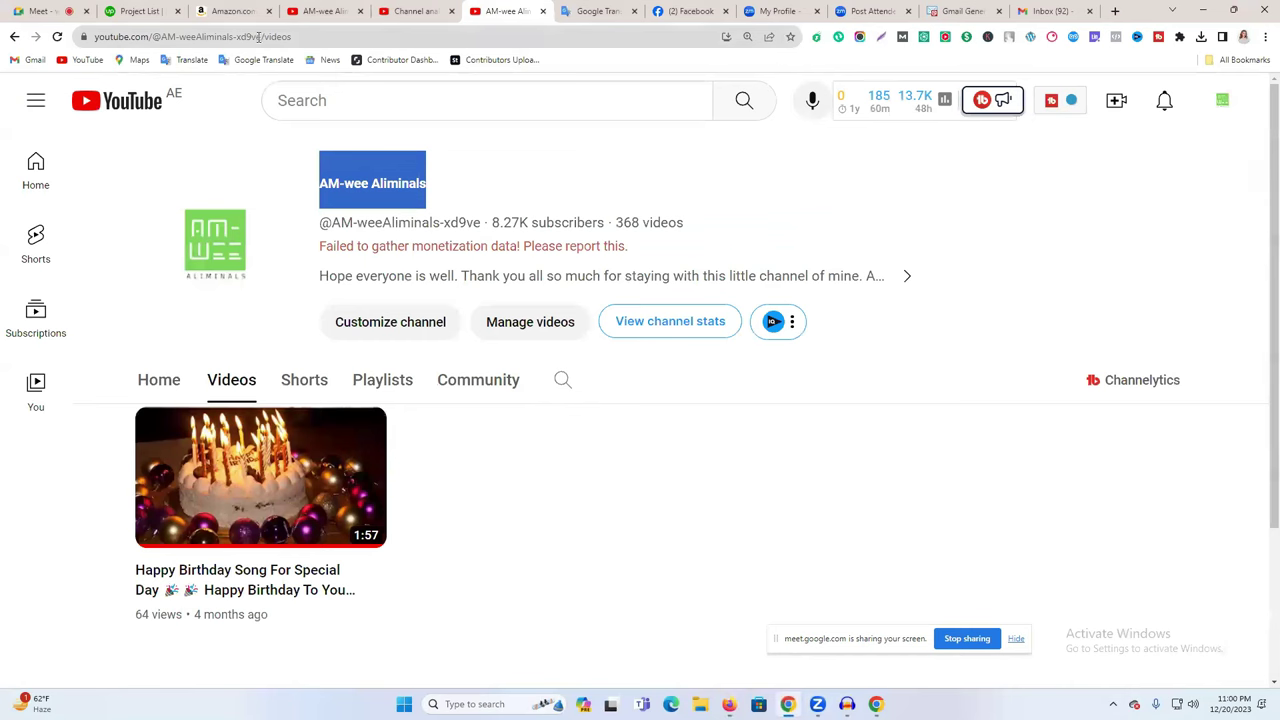
pyautogui.click(162, 388)
pyautogui.moveTo(262, 36); pyautogui.dragTo(95, 38)
pyautogui.hotkey('ctrl', 'c')
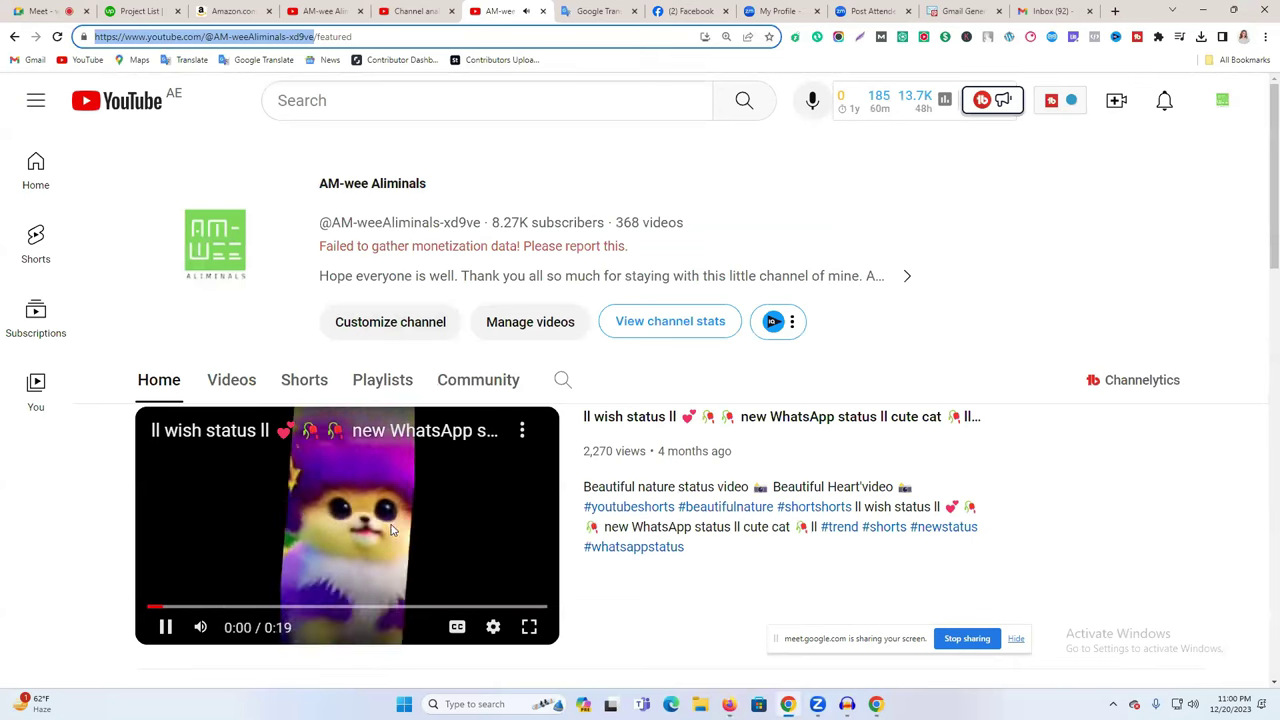
pyautogui.hotkey('alt', 'Tab')
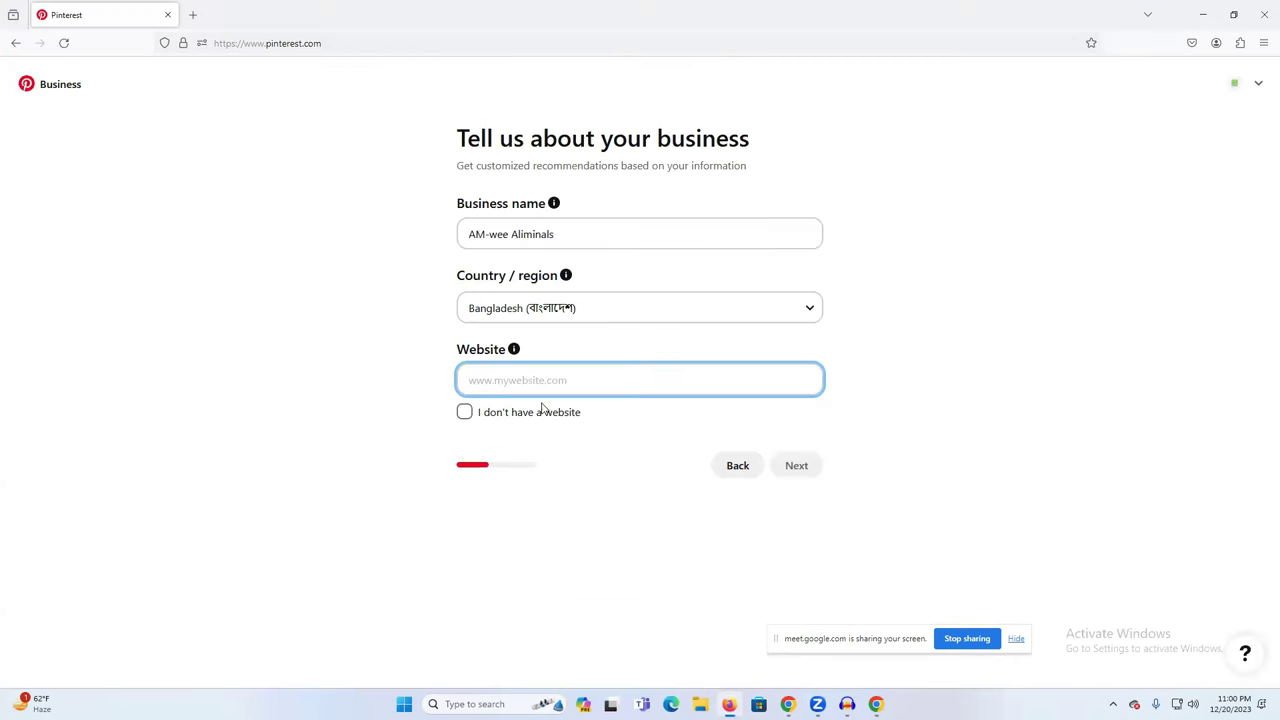
pyautogui.hotkey('ctrl', 'v')
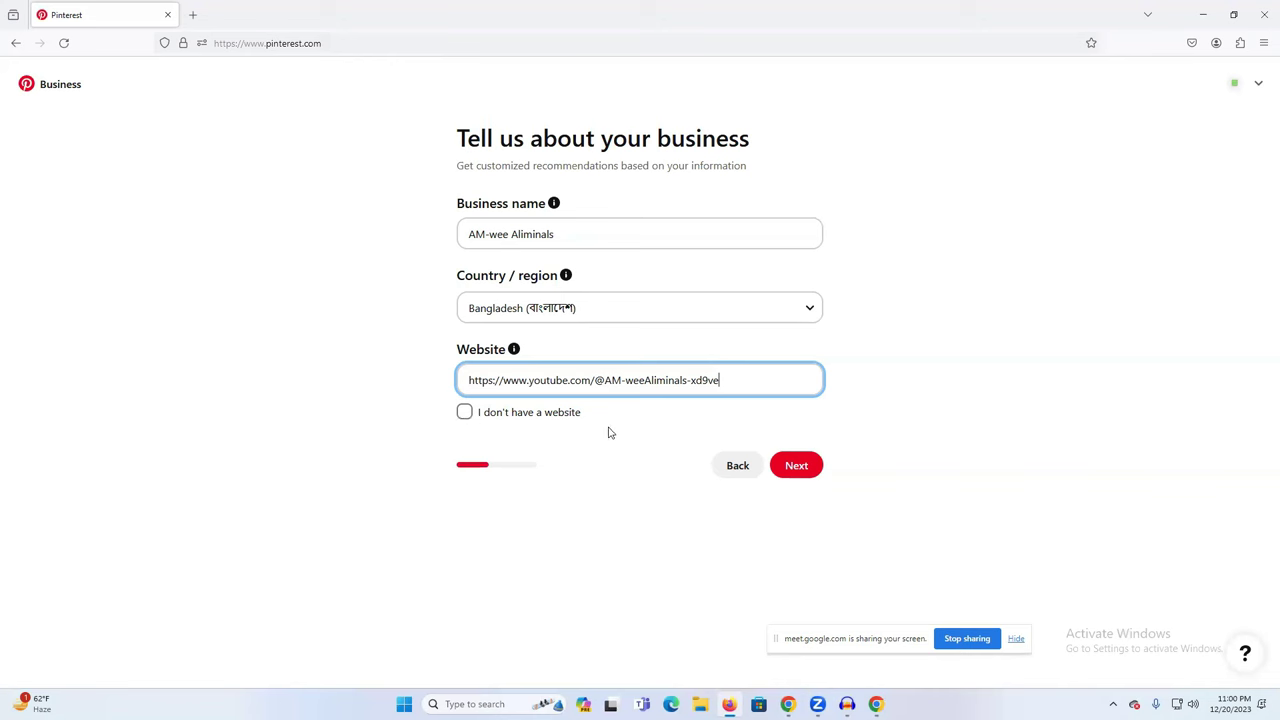
pyautogui.click(797, 467)
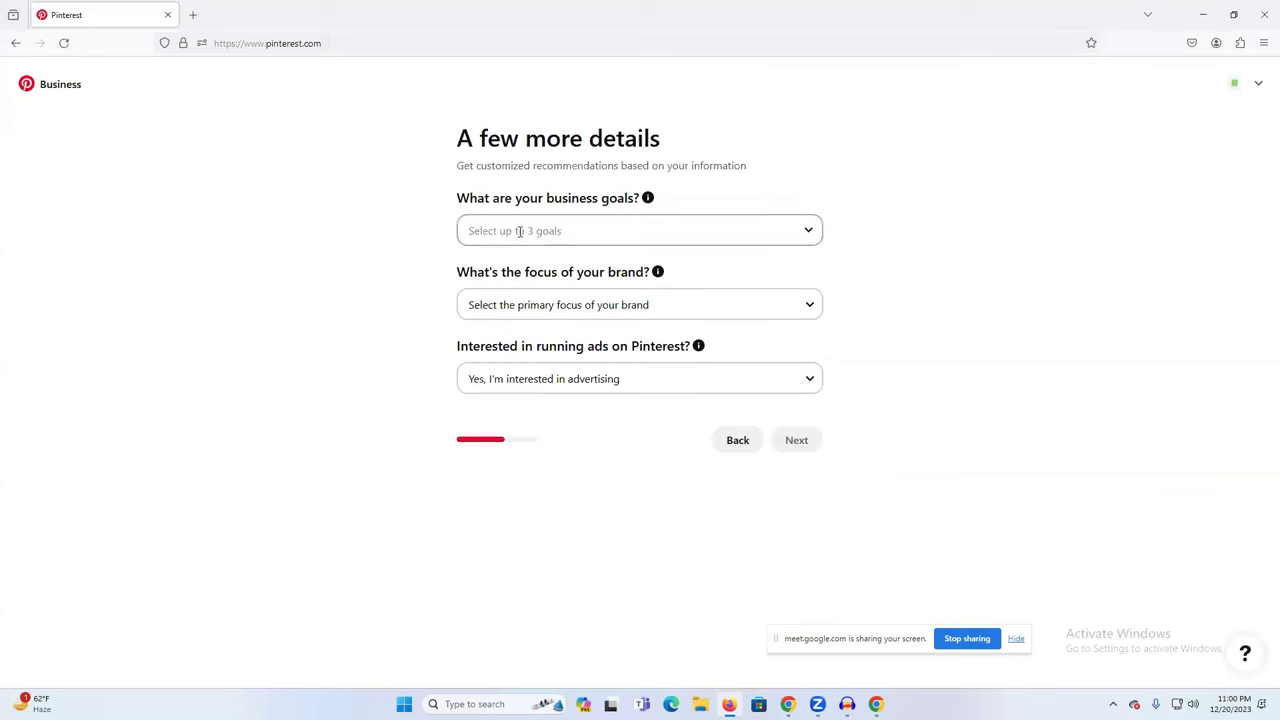
pyautogui.click(593, 231)
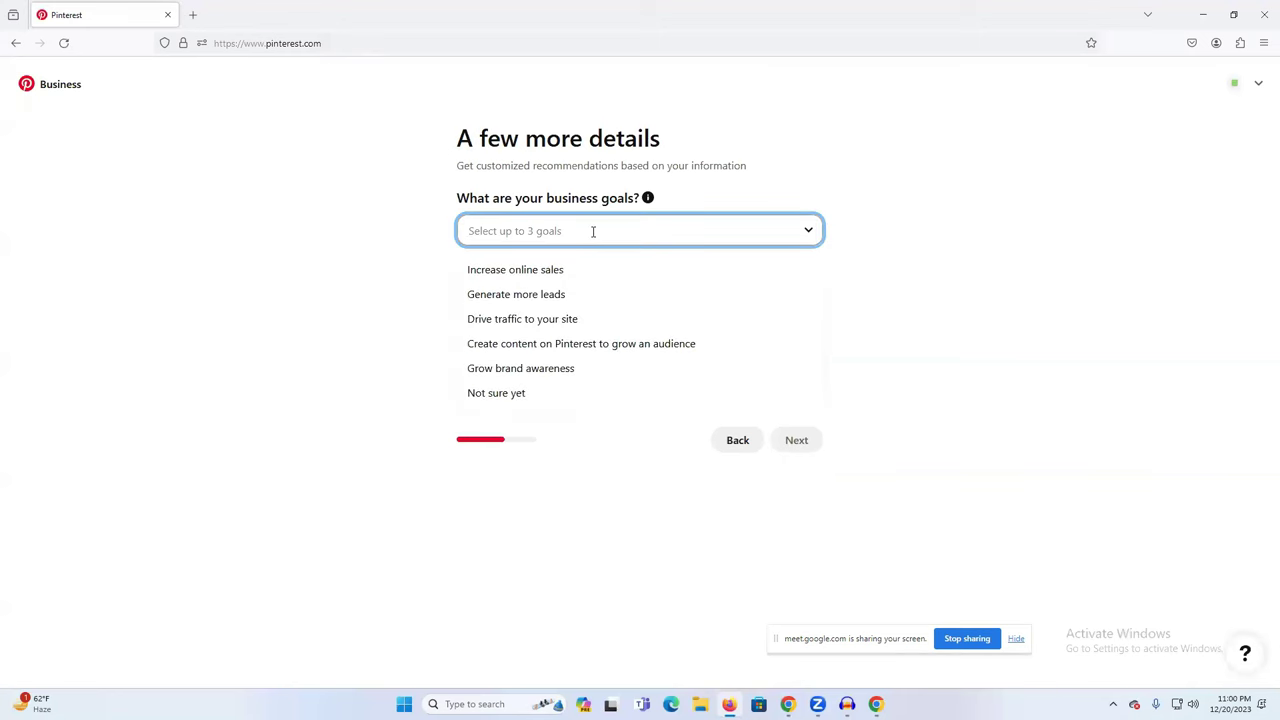
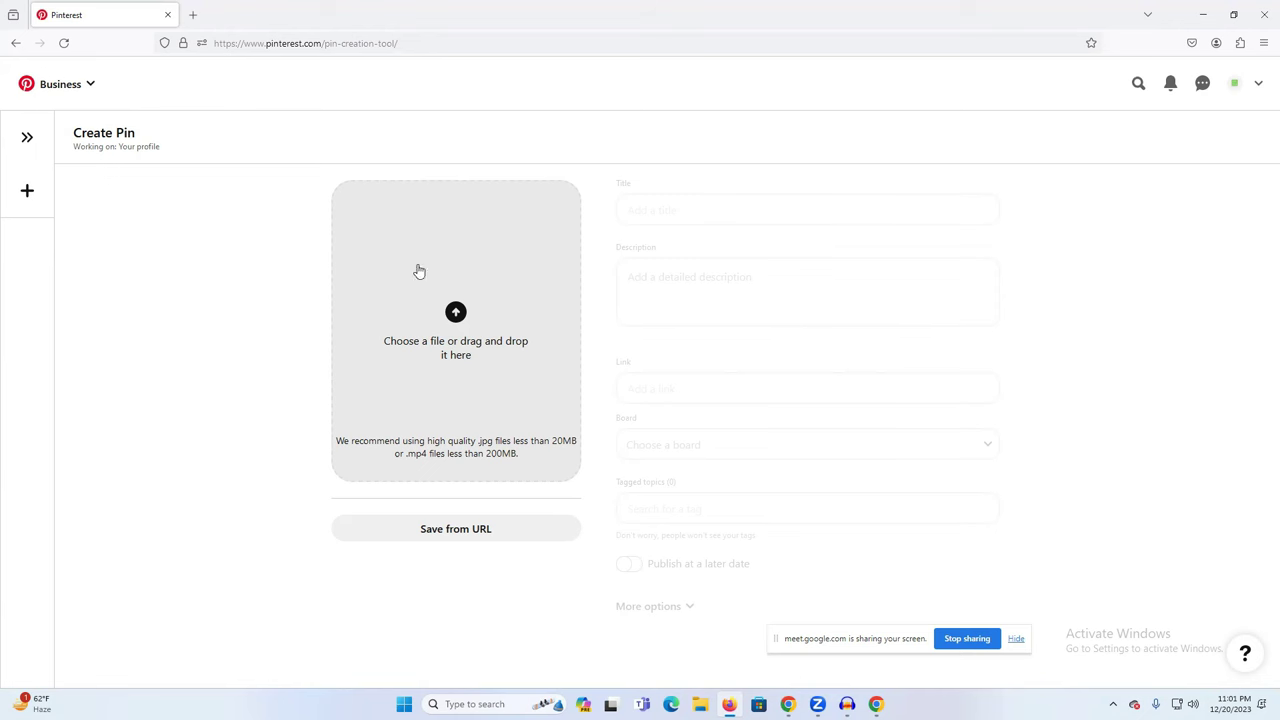
# Upload the image cbb4575d2f7024b85746acaf1f2bd9d7 of the white kitten in a flower basket from Downloads to the new Pin
pyautogui.click(455, 313)
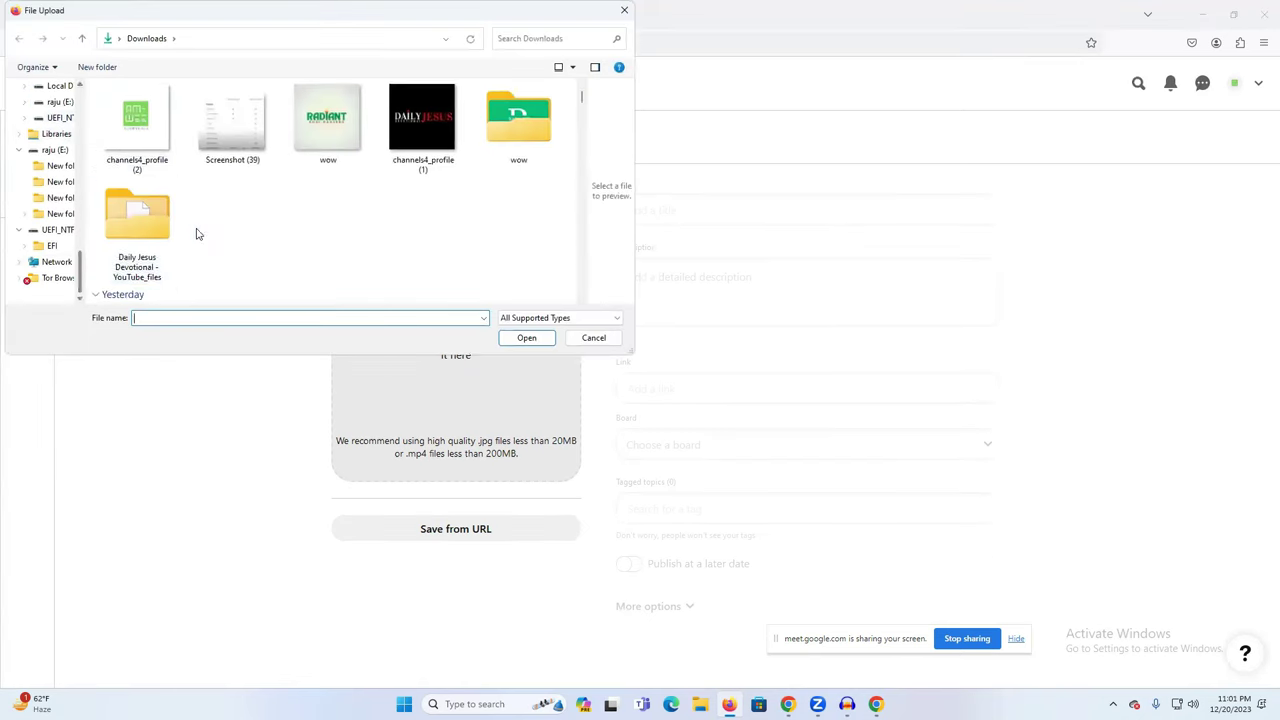
pyautogui.scroll(-10, 197, 234)
pyautogui.scroll(12, 197, 234)
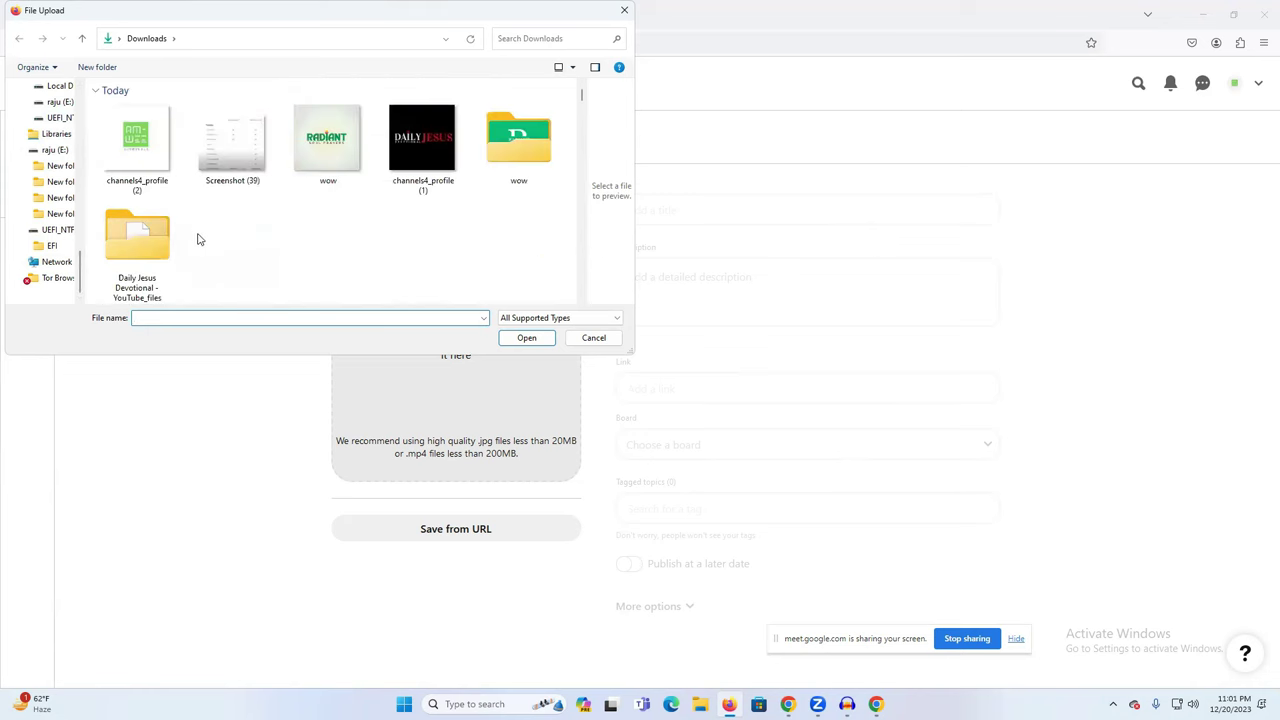
pyautogui.scroll(-10, 329, 243)
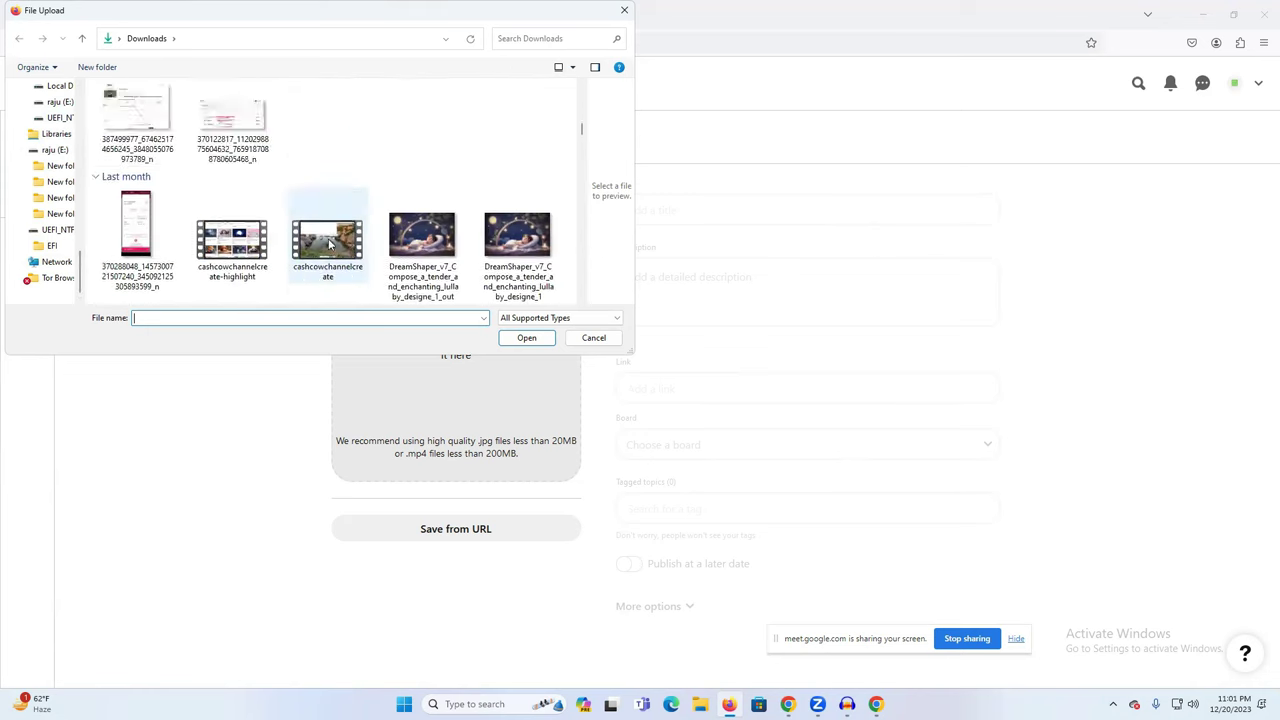
pyautogui.scroll(-10, 381, 202)
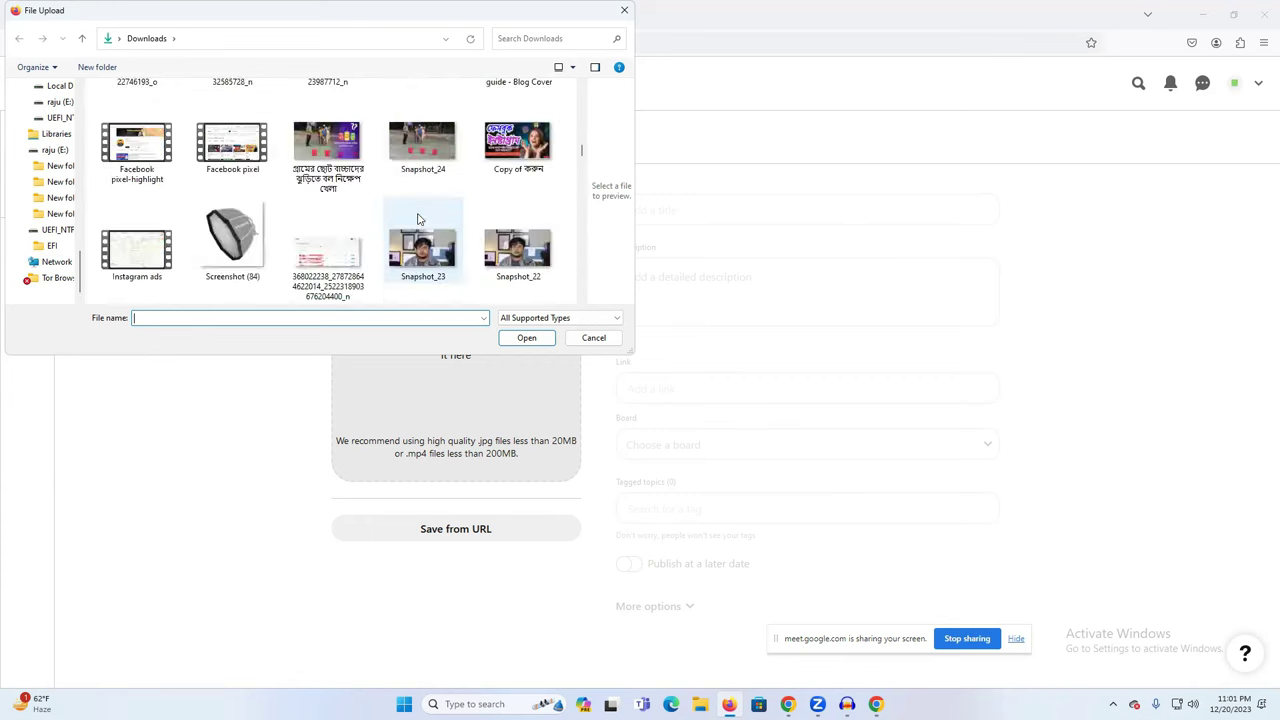
pyautogui.scroll(-5, 420, 219)
pyautogui.scroll(4, 300, 225)
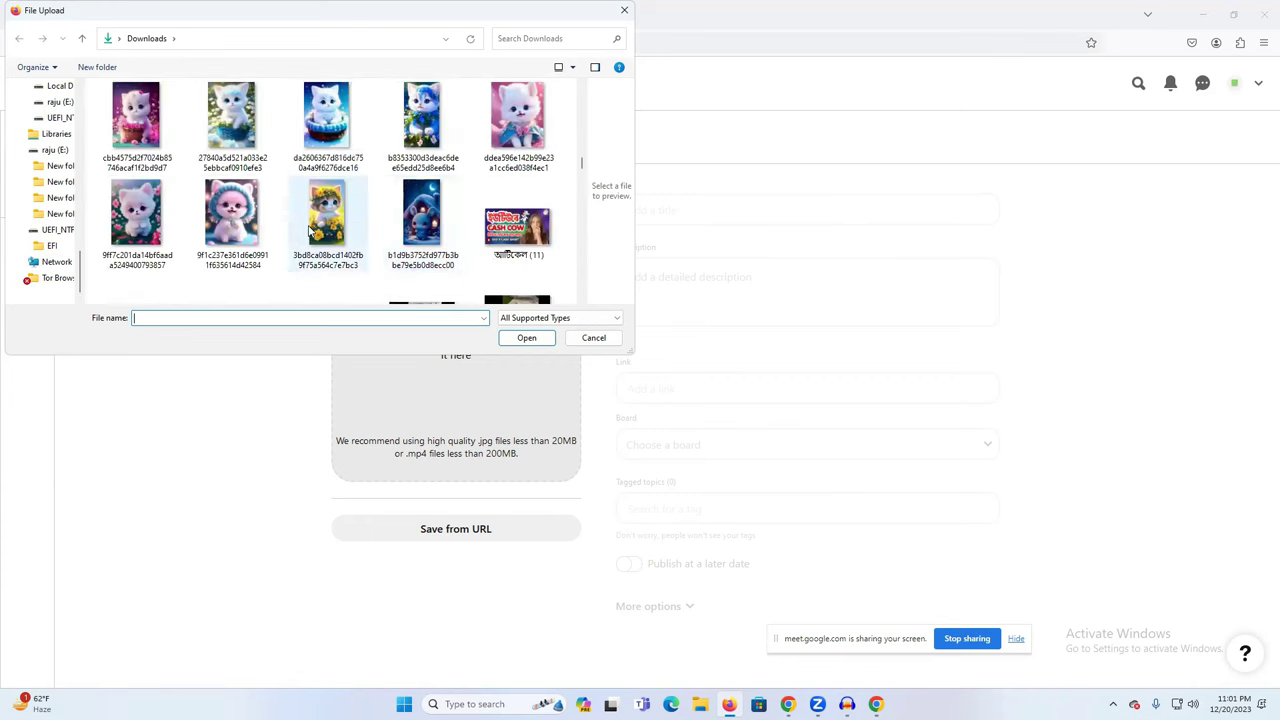
pyautogui.click(138, 130)
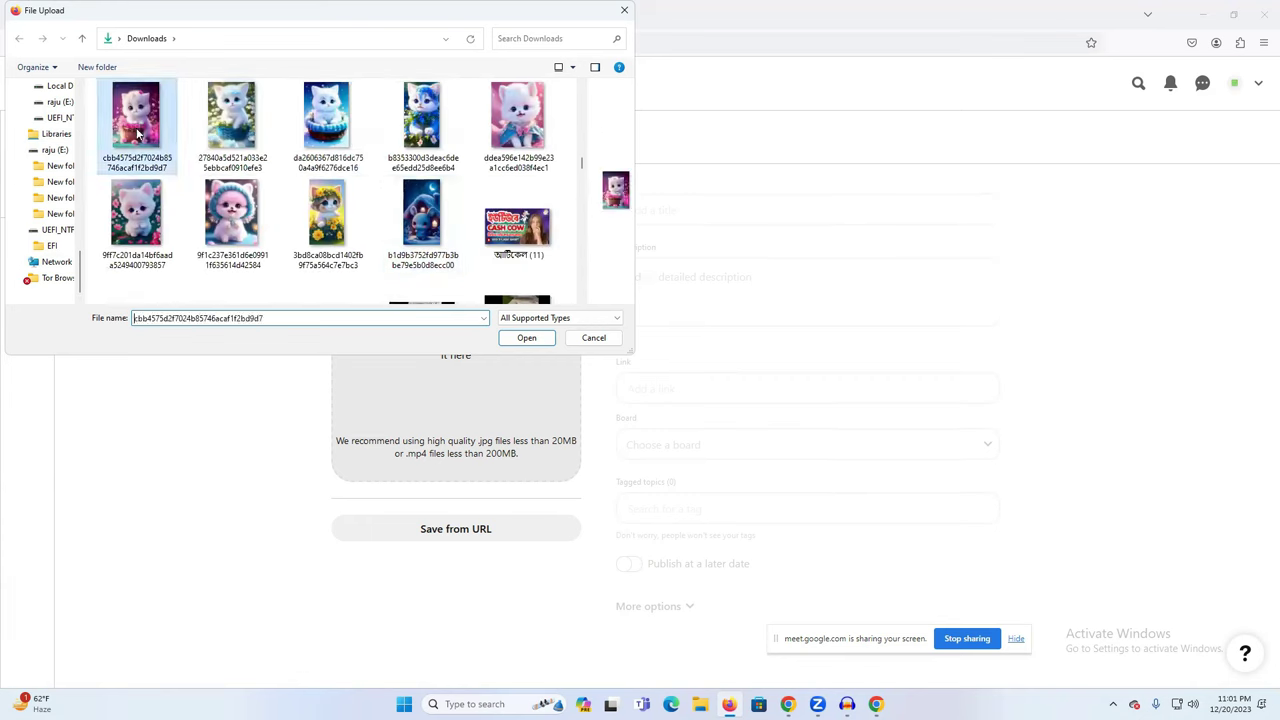
pyautogui.click(526, 337)
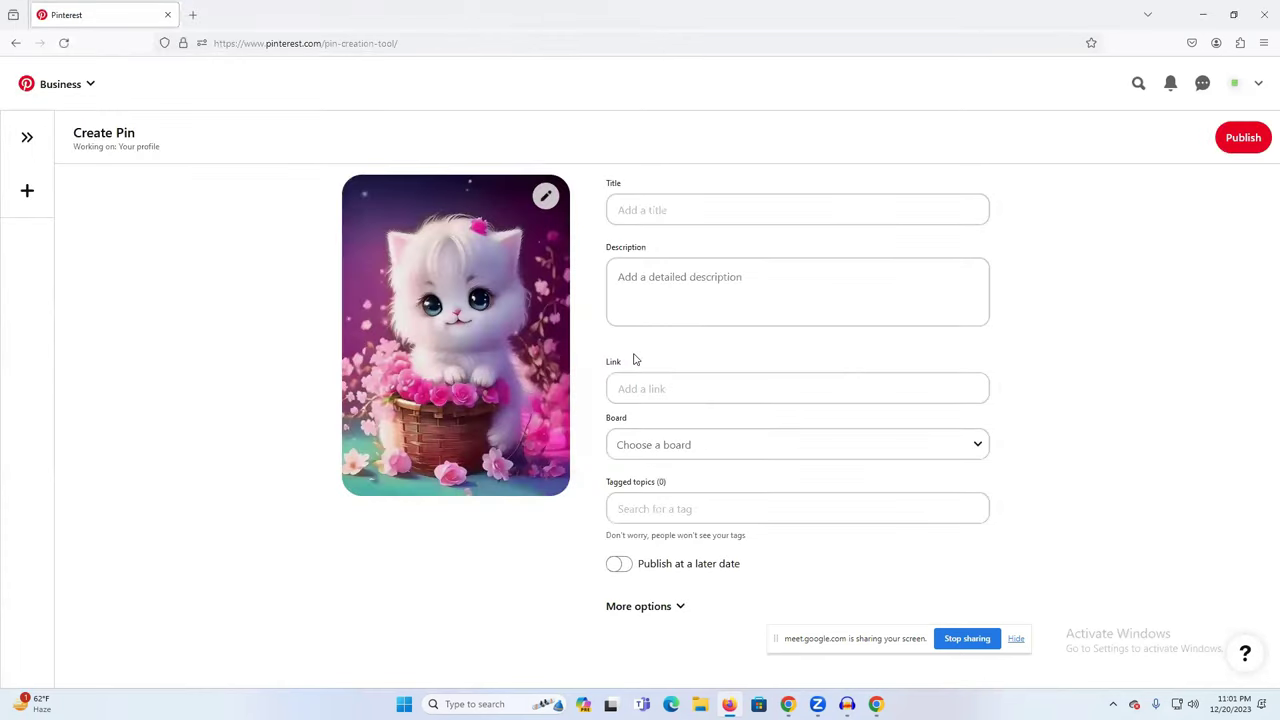
# Copy the full title of the channel's featured cute cat video on YouTube into the Pin's title
pyautogui.click(654, 209)
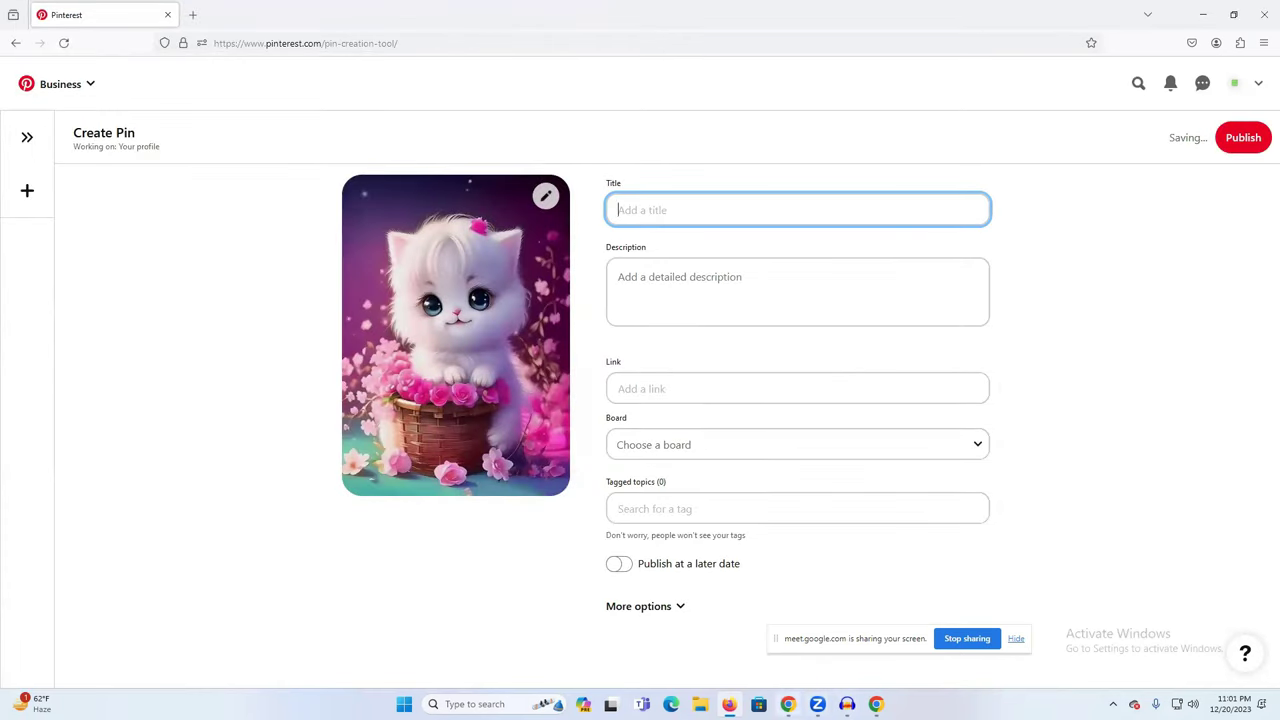
pyautogui.hotkey('alt', 'Tab')
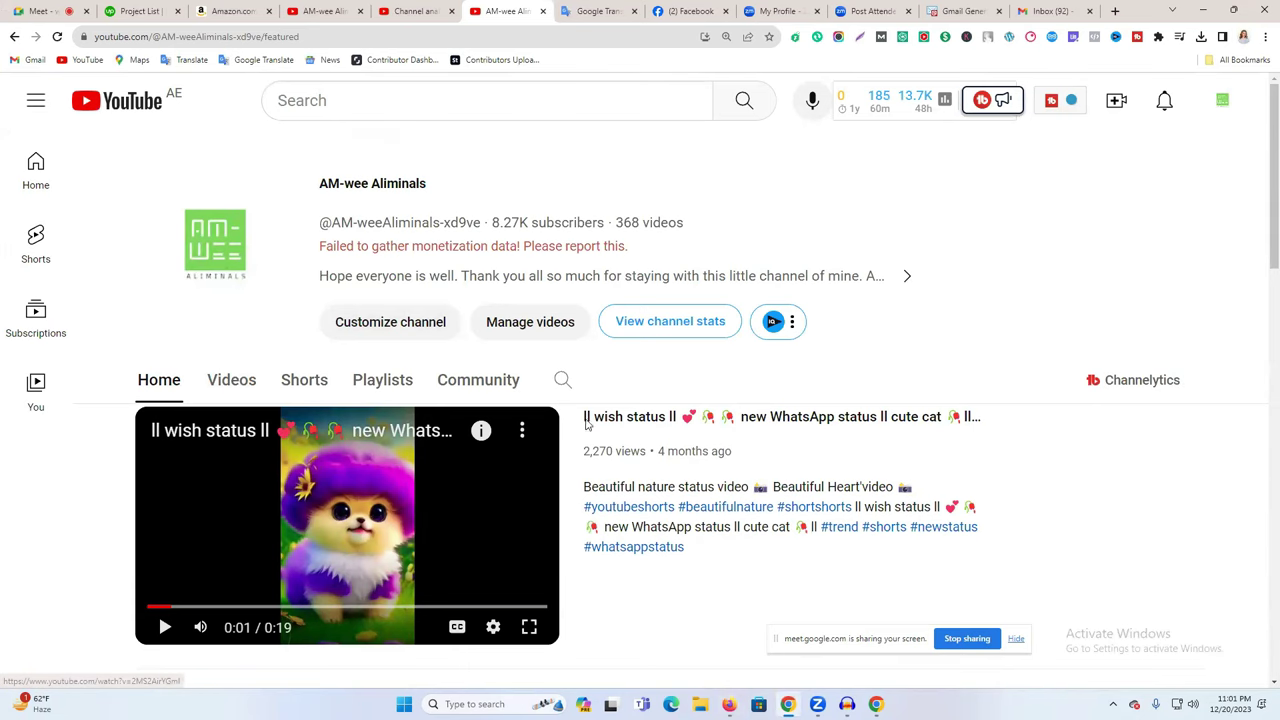
pyautogui.click(630, 420)
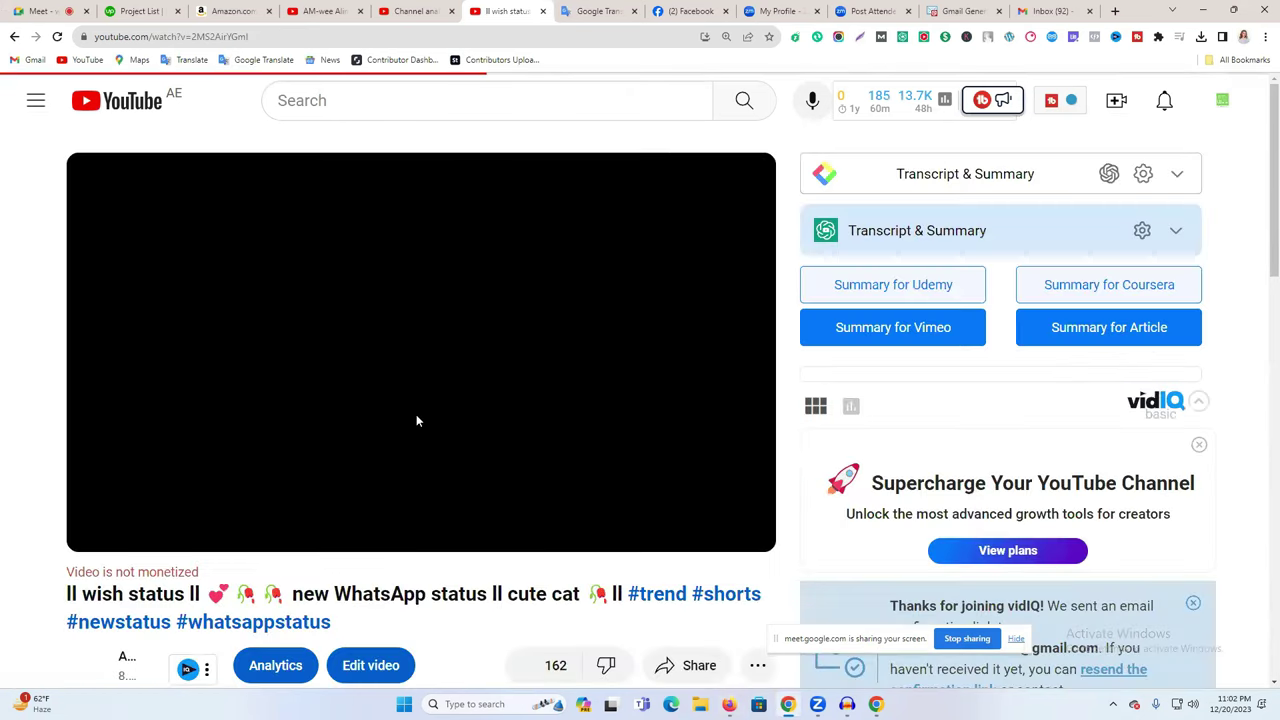
pyautogui.scroll(-2, 416, 420)
pyautogui.doubleClick(300, 460)
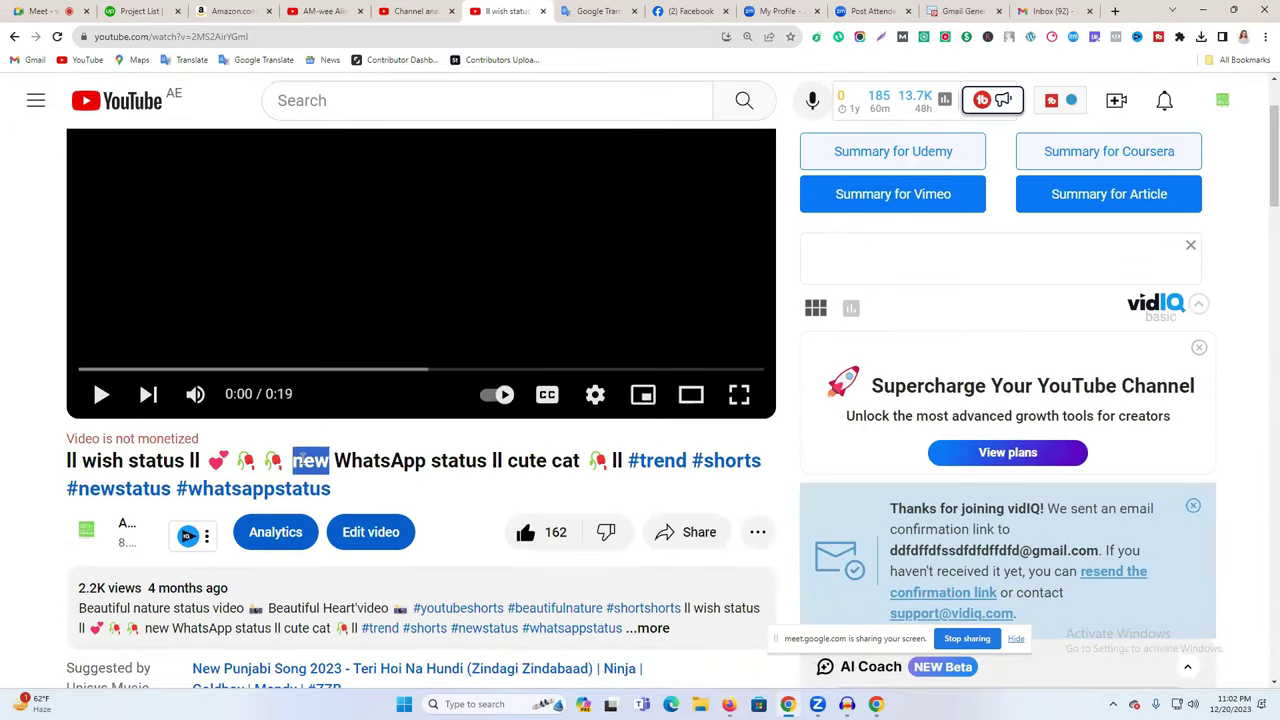
pyautogui.tripleClick(300, 460)
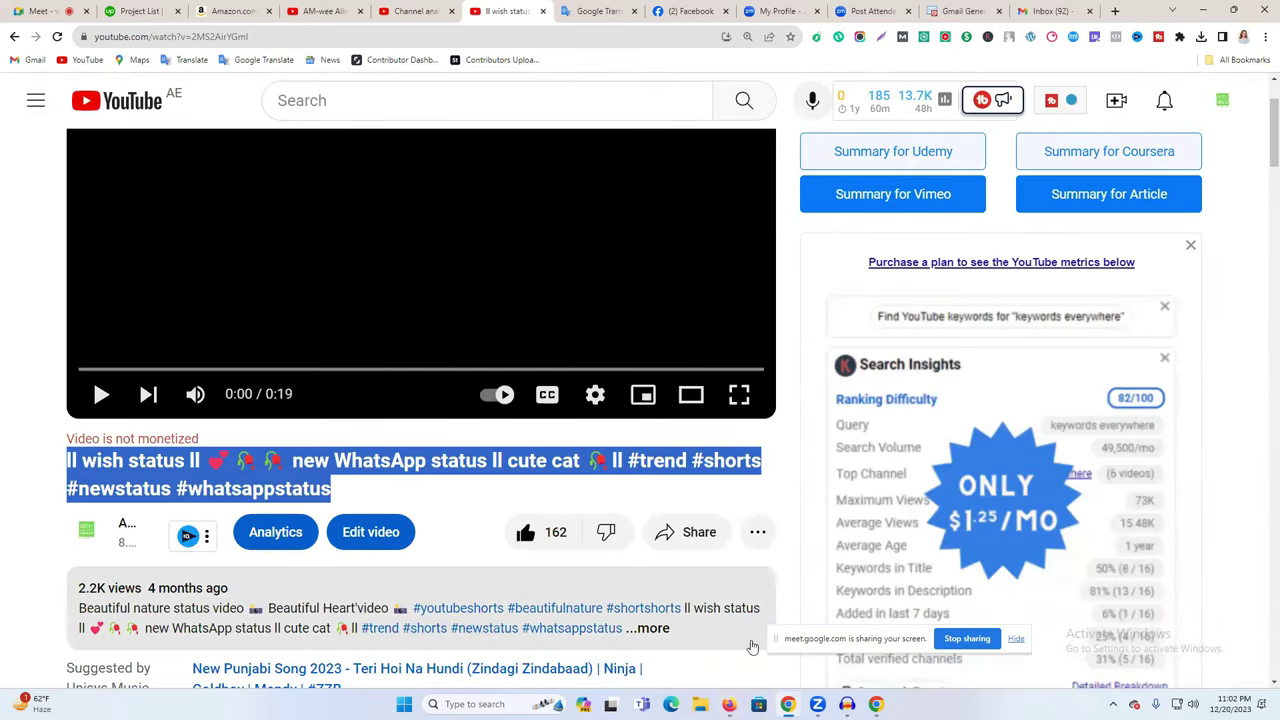
pyautogui.hotkey('ctrl', 'c')
pyautogui.hotkey('alt', 'Tab')
pyautogui.click(668, 211)
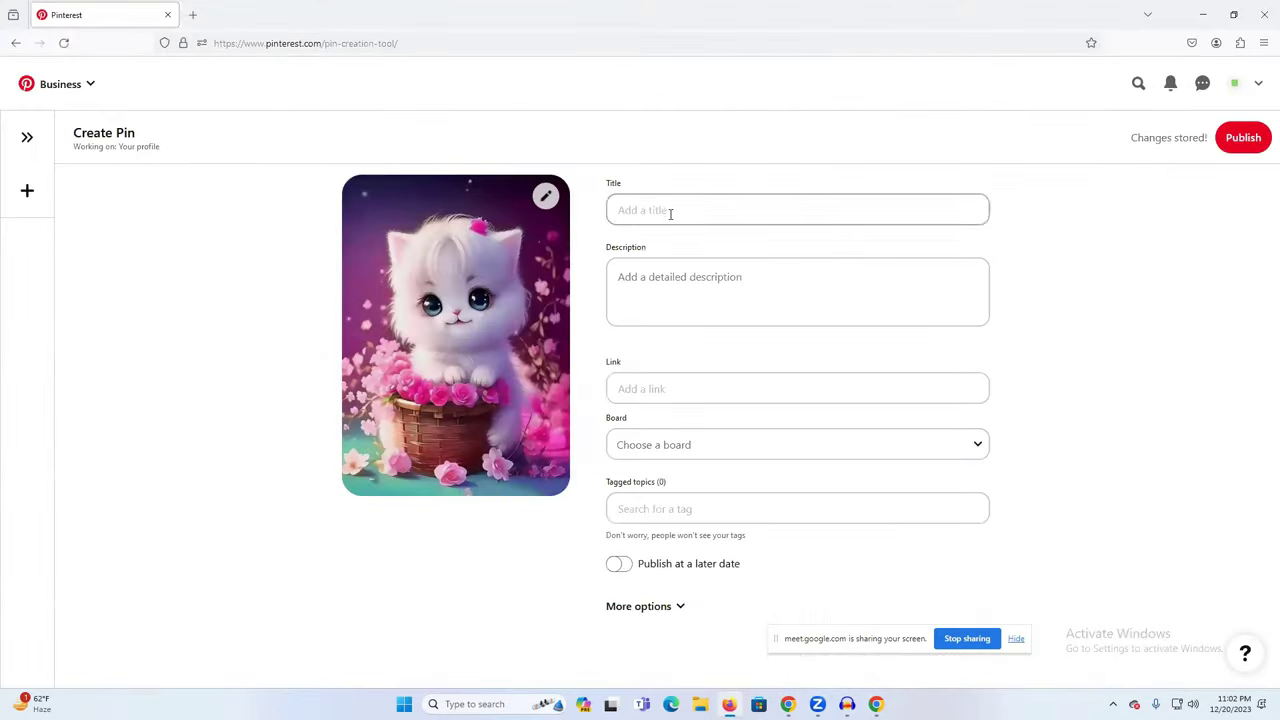
pyautogui.hotkey('ctrl', 'v')
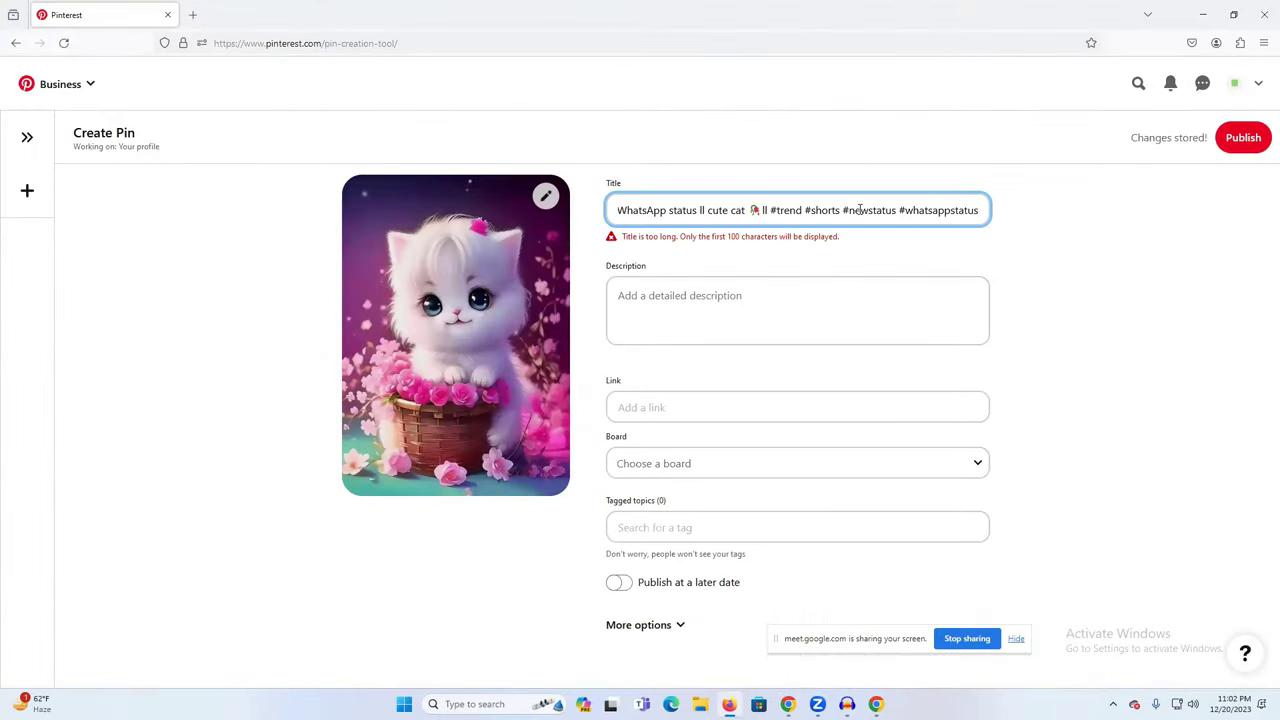
# Remove the hashtags and emojis from the Pin title, shortening it to "ll wish status ll new WhatsApp status ll cute cat"
pyautogui.moveTo(841, 209); pyautogui.dragTo(1093, 202)
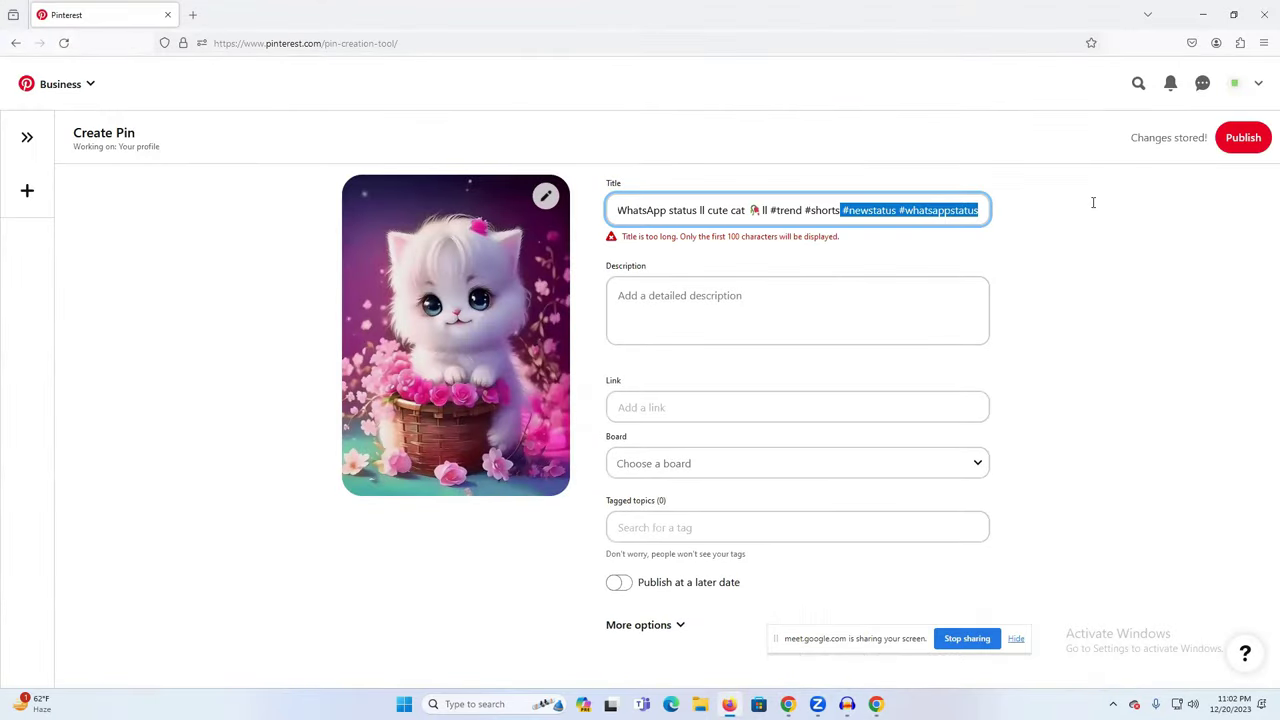
pyautogui.press('BackSpace')
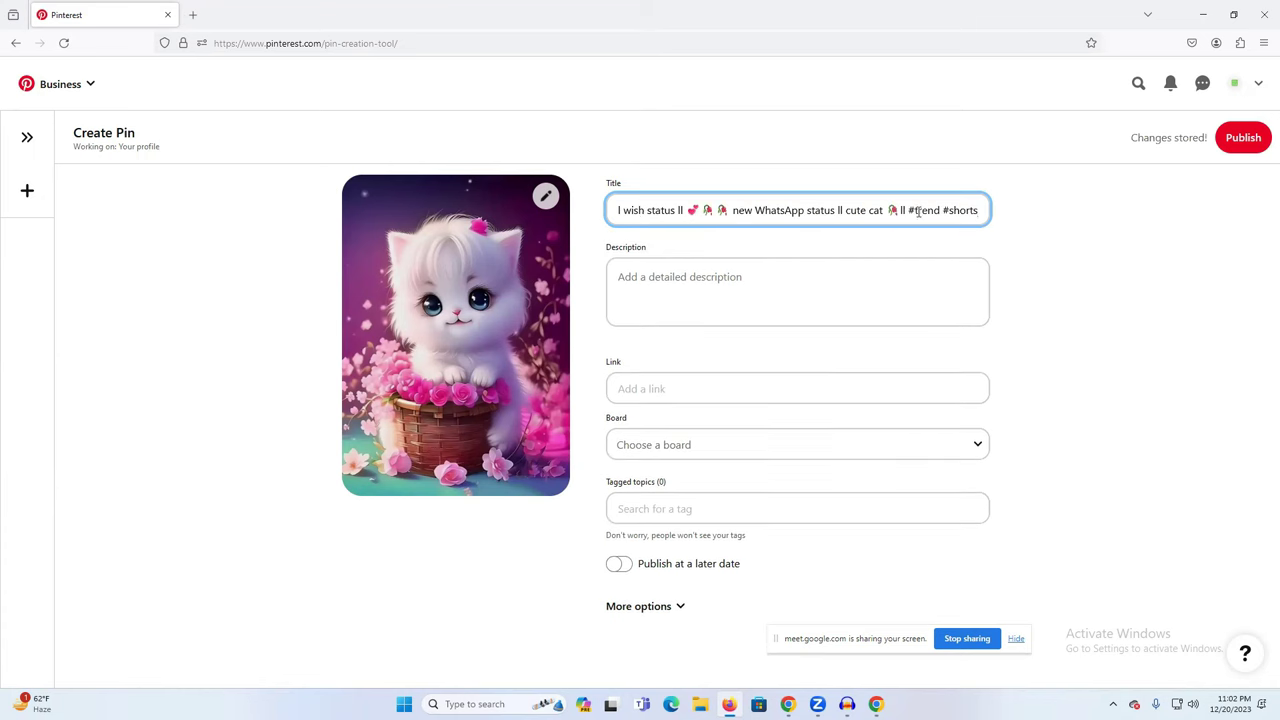
pyautogui.moveTo(884, 210); pyautogui.dragTo(1085, 205)
pyautogui.press('BackSpace')
pyautogui.moveTo(734, 210); pyautogui.dragTo(692, 211)
pyautogui.press('BackSpace')
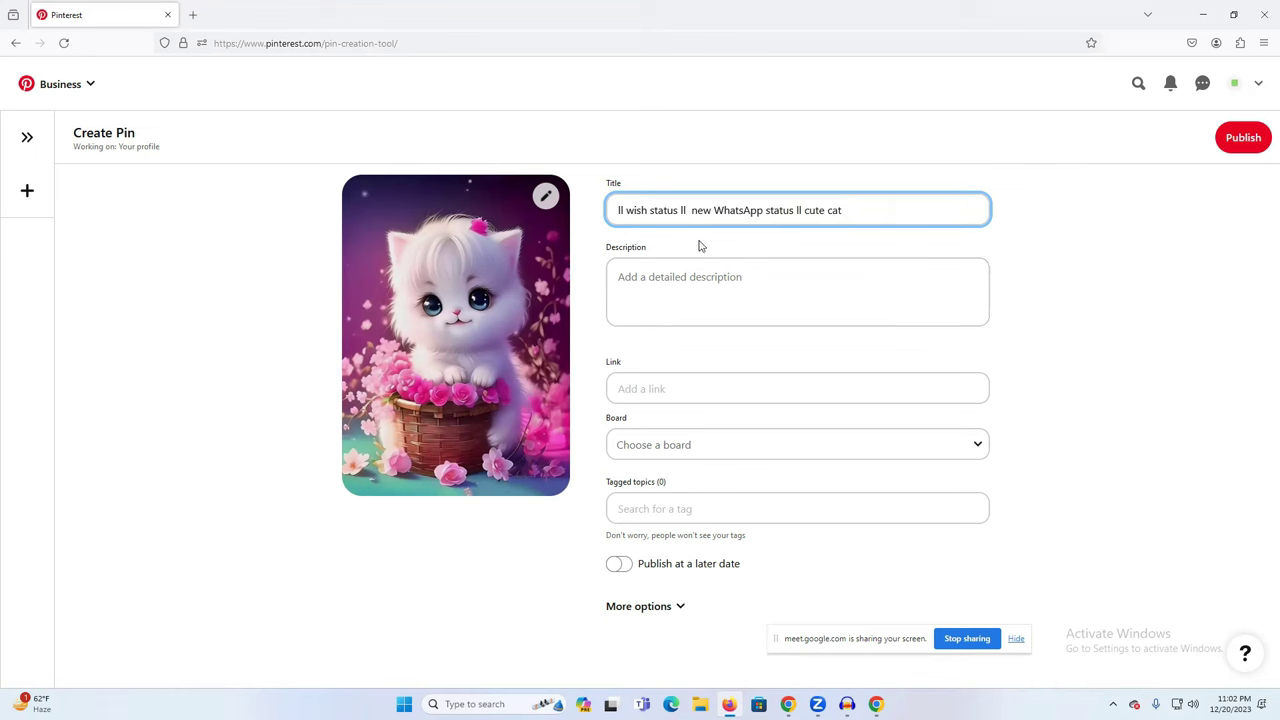
pyautogui.press('BackSpace')
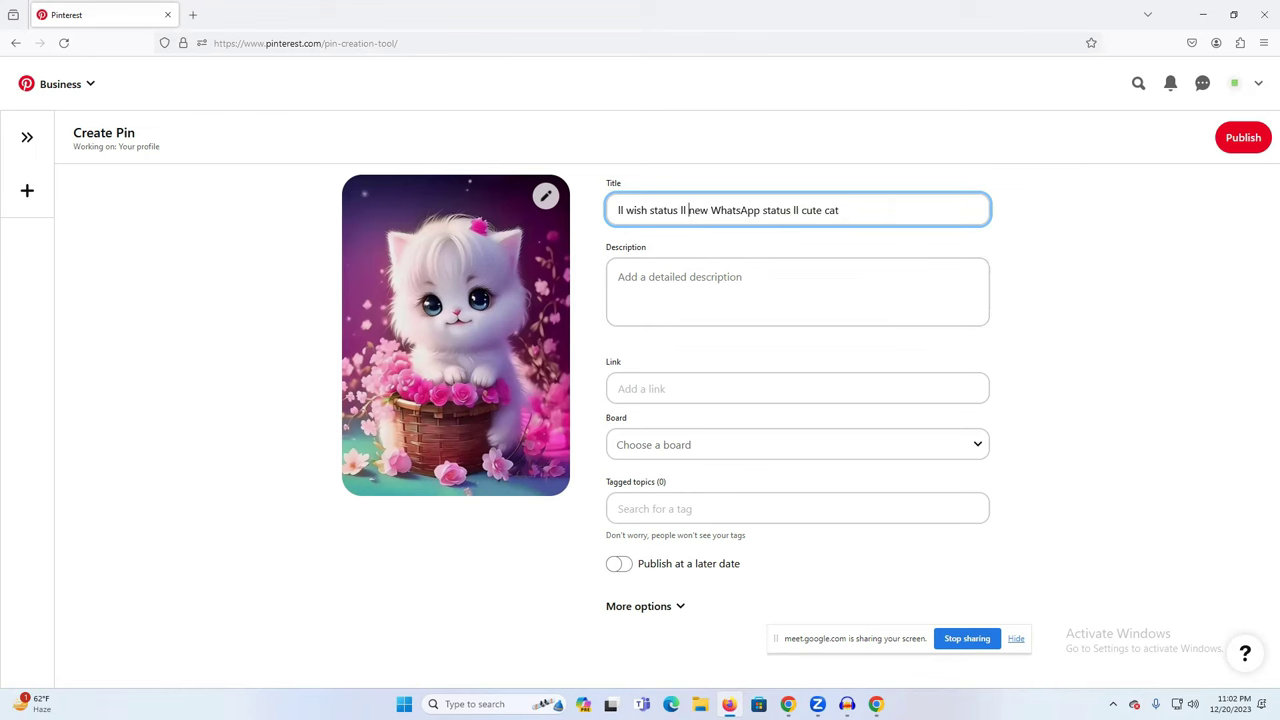
# Paste the full video title with its hashtags as the Pin's description and switch to the other Chrome window
pyautogui.click(697, 295)
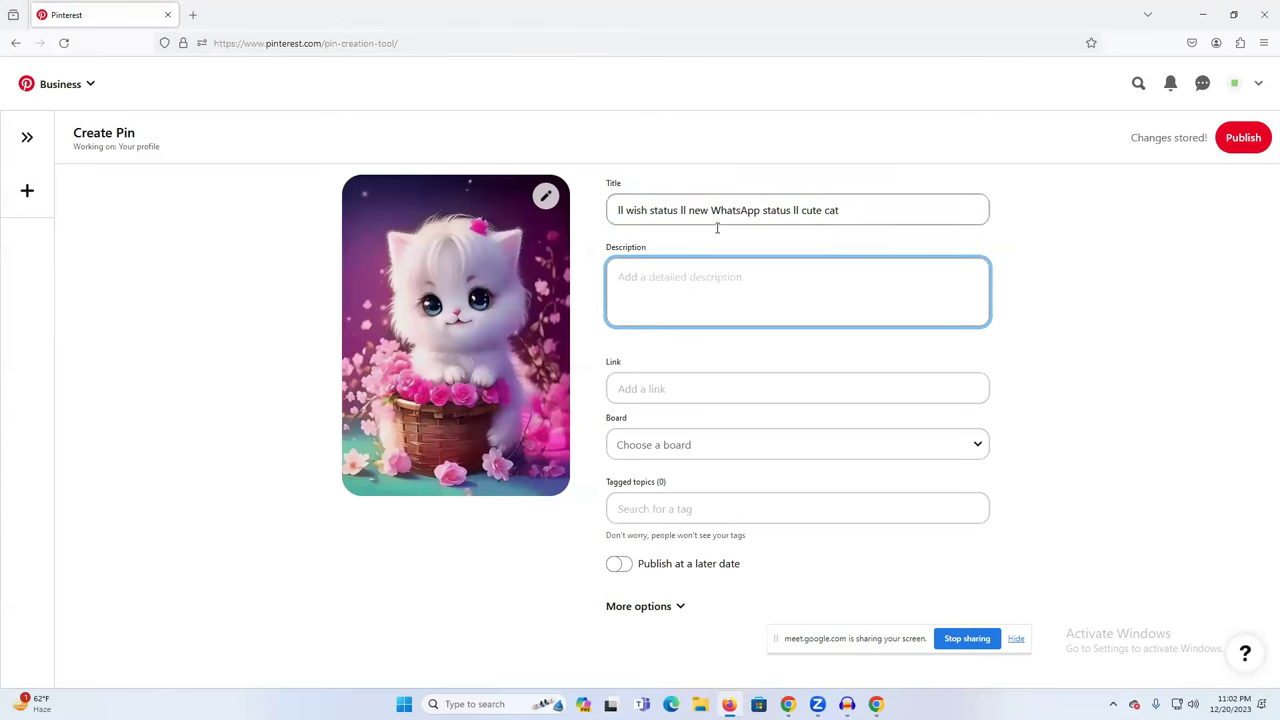
pyautogui.hotkey('ctrl', 'v')
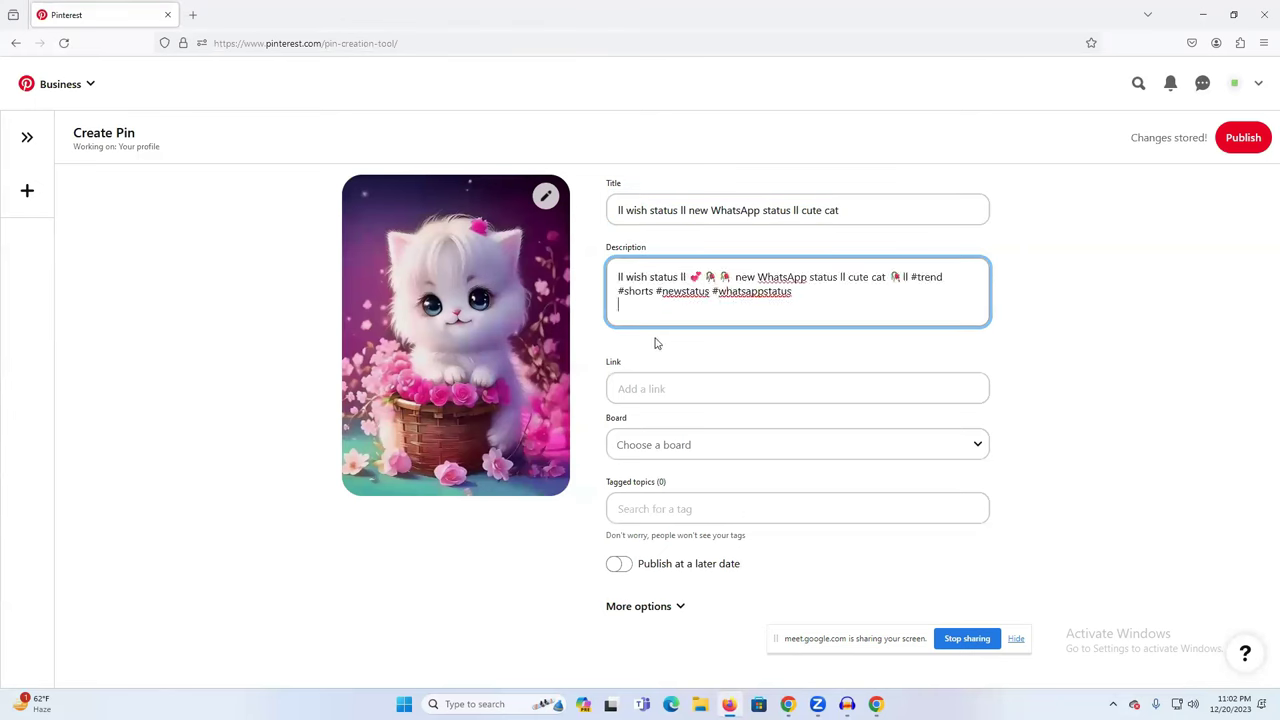
pyautogui.click(876, 704)
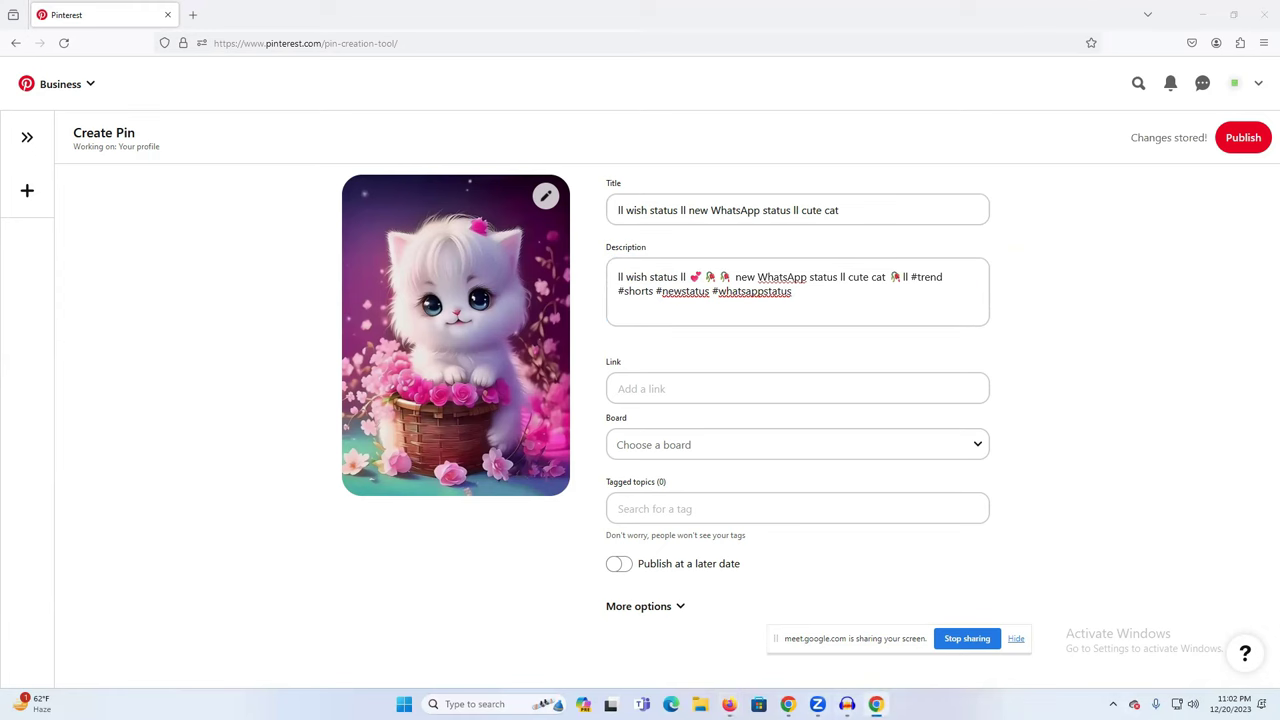
# Switch to the cute cat video on YouTube in Chrome, expand its description and open the AM-wee Aliminals channel page
pyautogui.click(729, 704)
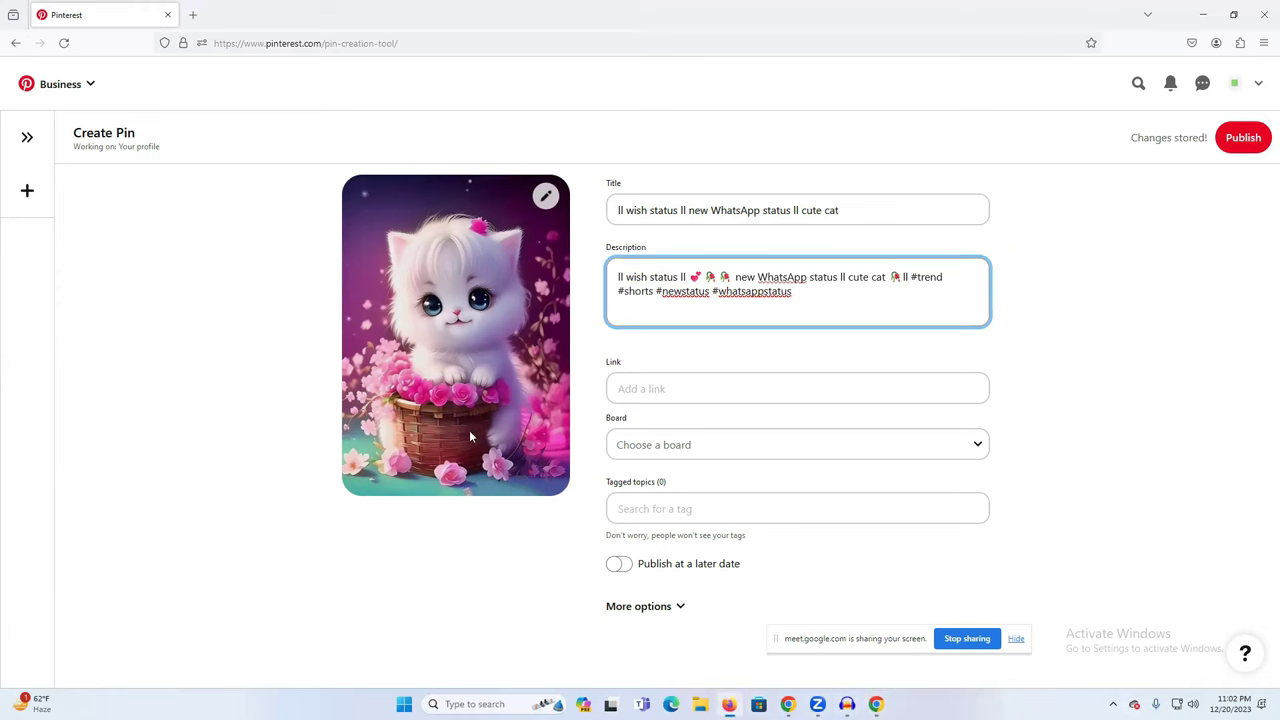
pyautogui.hotkey('alt', 'Tab')
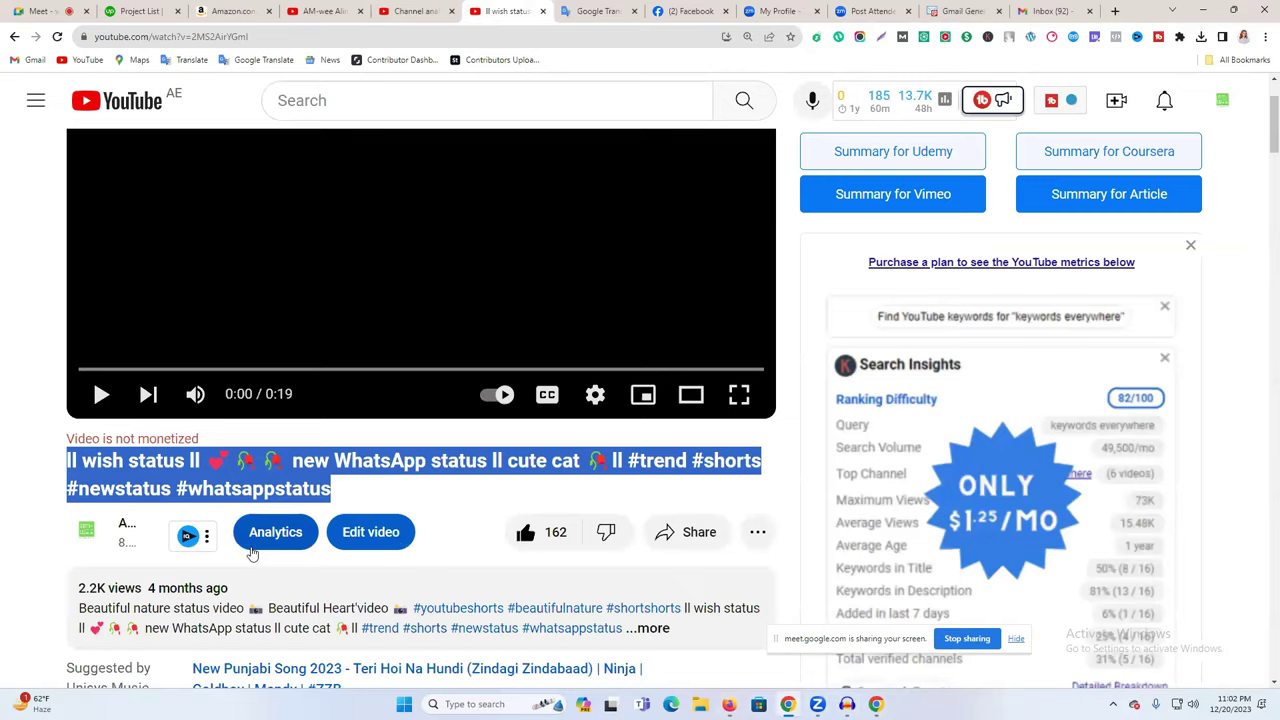
pyautogui.scroll(-3, 645, 372)
pyautogui.click(645, 370)
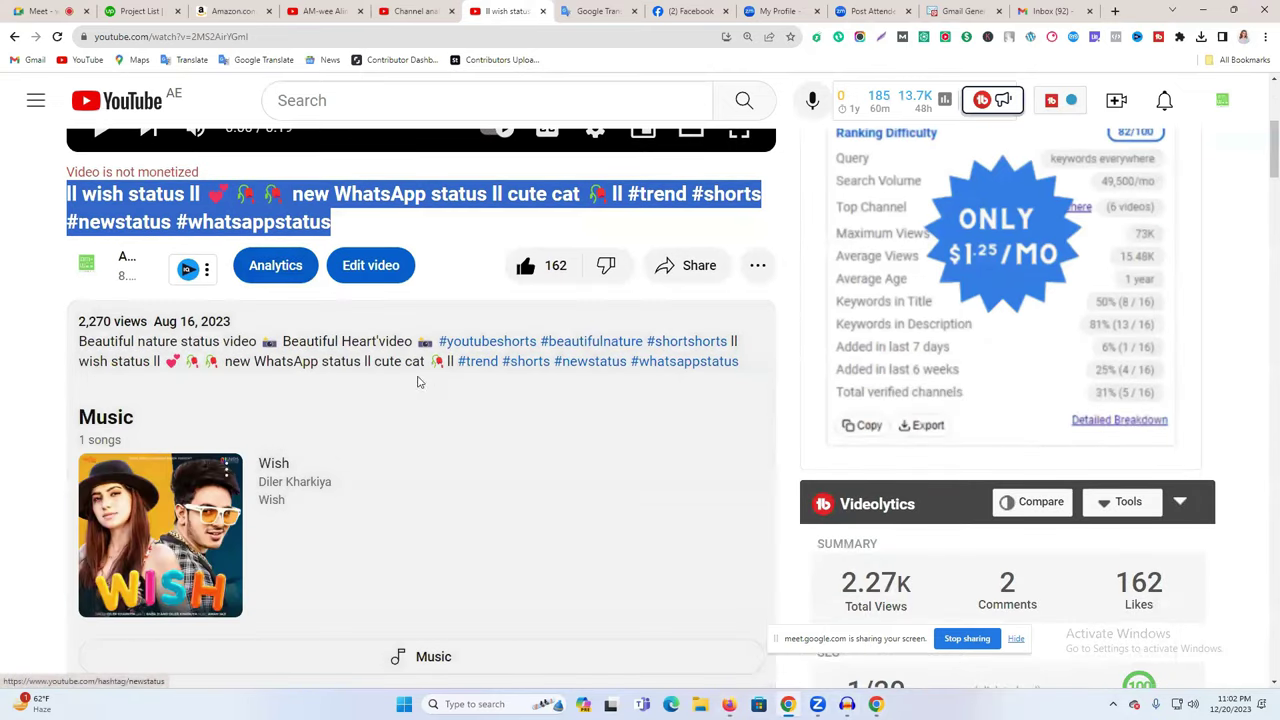
pyautogui.scroll(2, 300, 430)
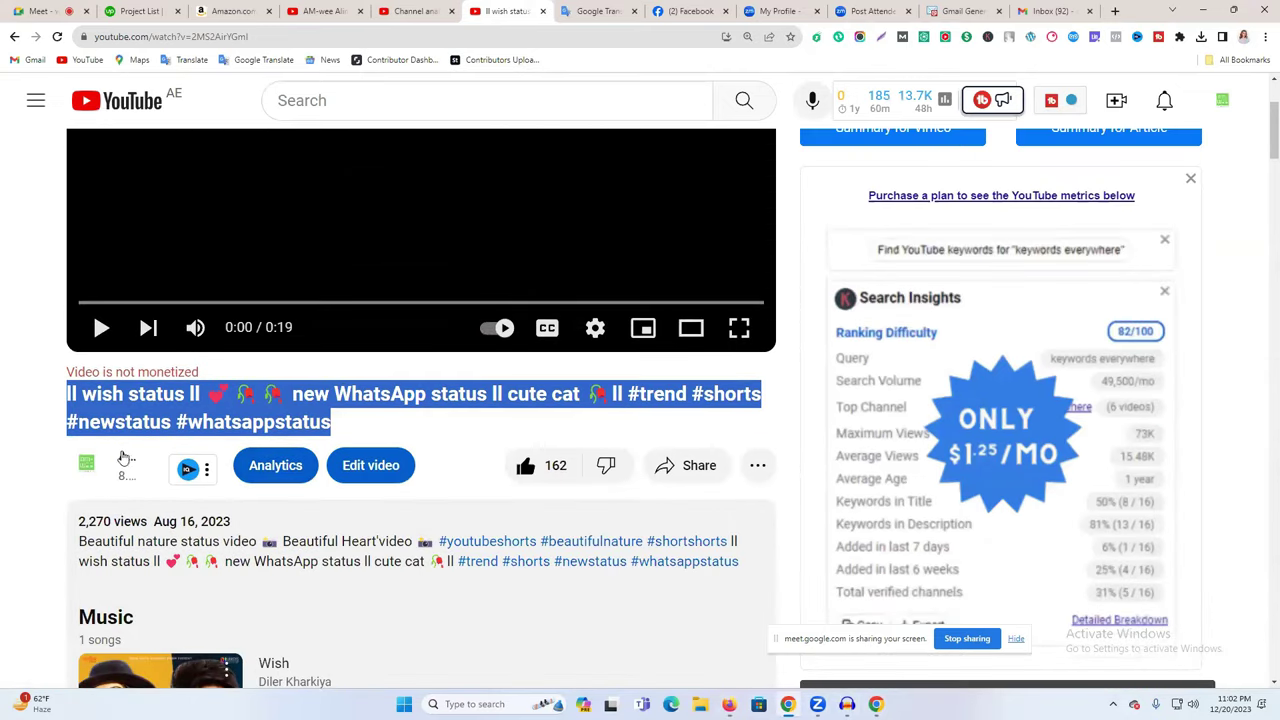
pyautogui.click(173, 457)
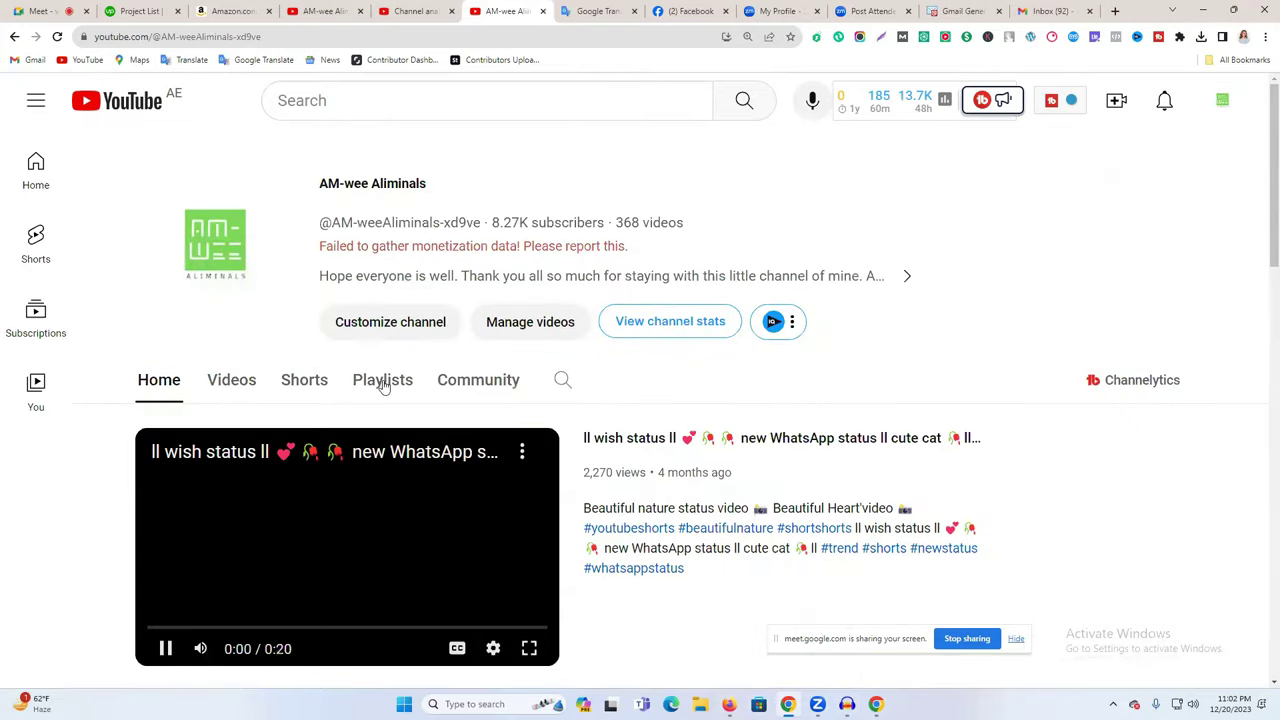
# Copy the English paragraph from the channel's About text and add it below the Pin description's hashtags, separated by a blank line
pyautogui.click(495, 281)
pyautogui.press('Escape')
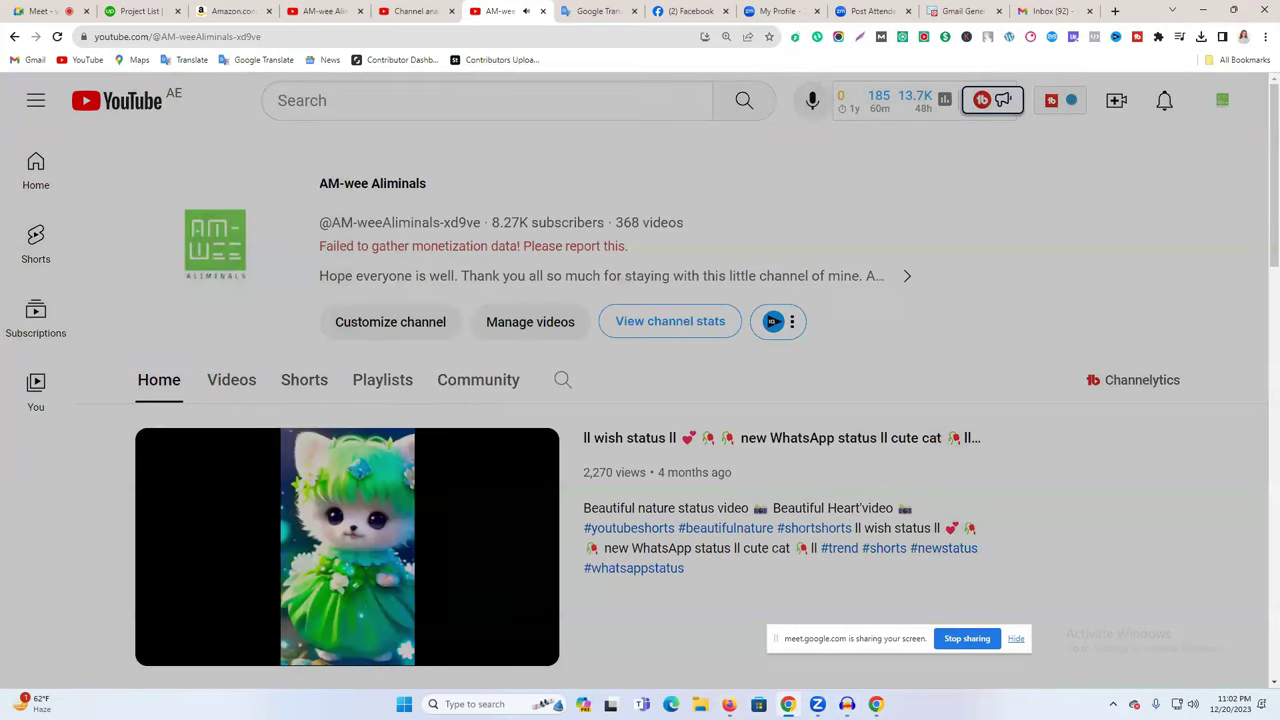
pyautogui.click(404, 275)
pyautogui.tripleClick(448, 218)
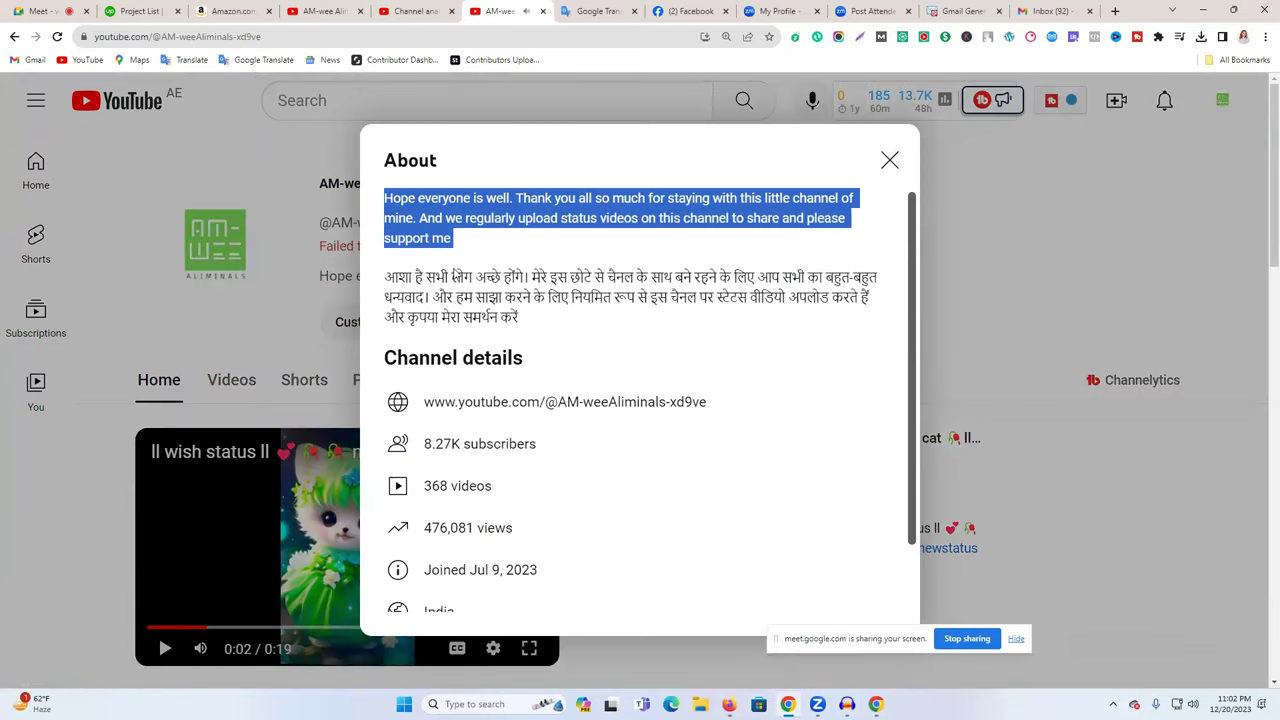
pyautogui.hotkey('alt', 'Tab')
pyautogui.click(708, 340)
pyautogui.hotkey('ctrl', 'v')
pyautogui.click(817, 295)
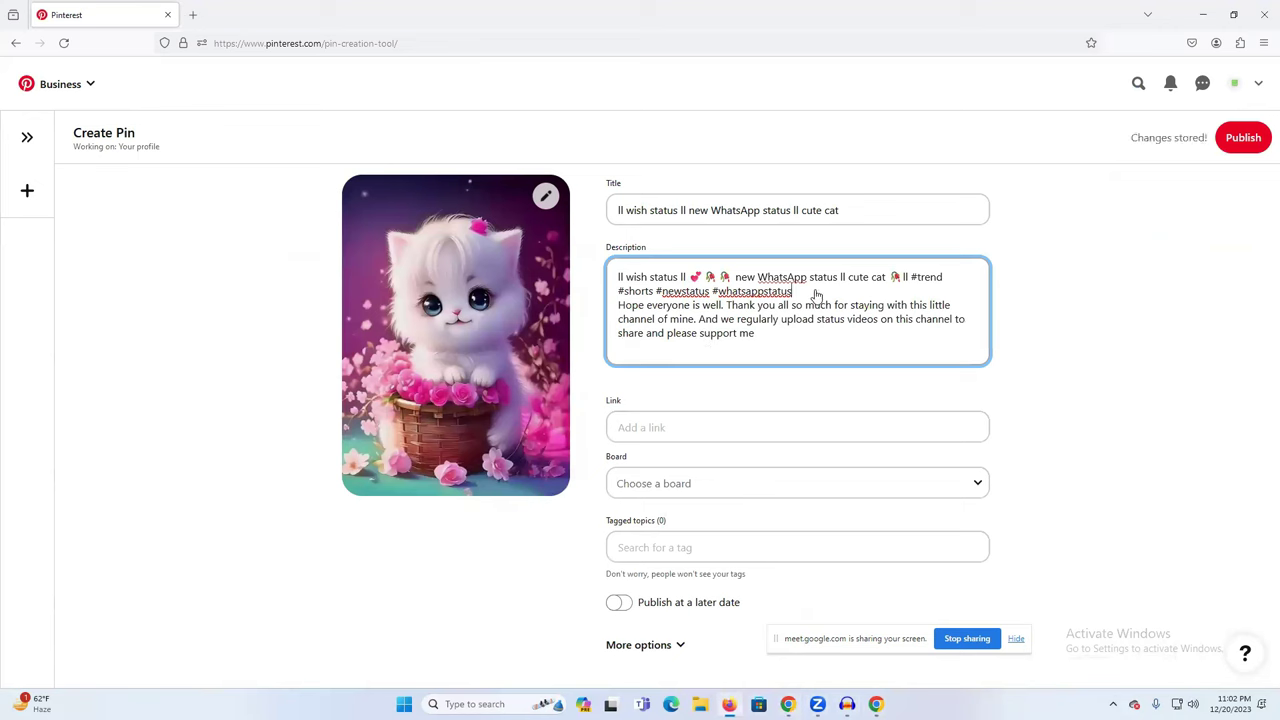
pyautogui.press('Return')
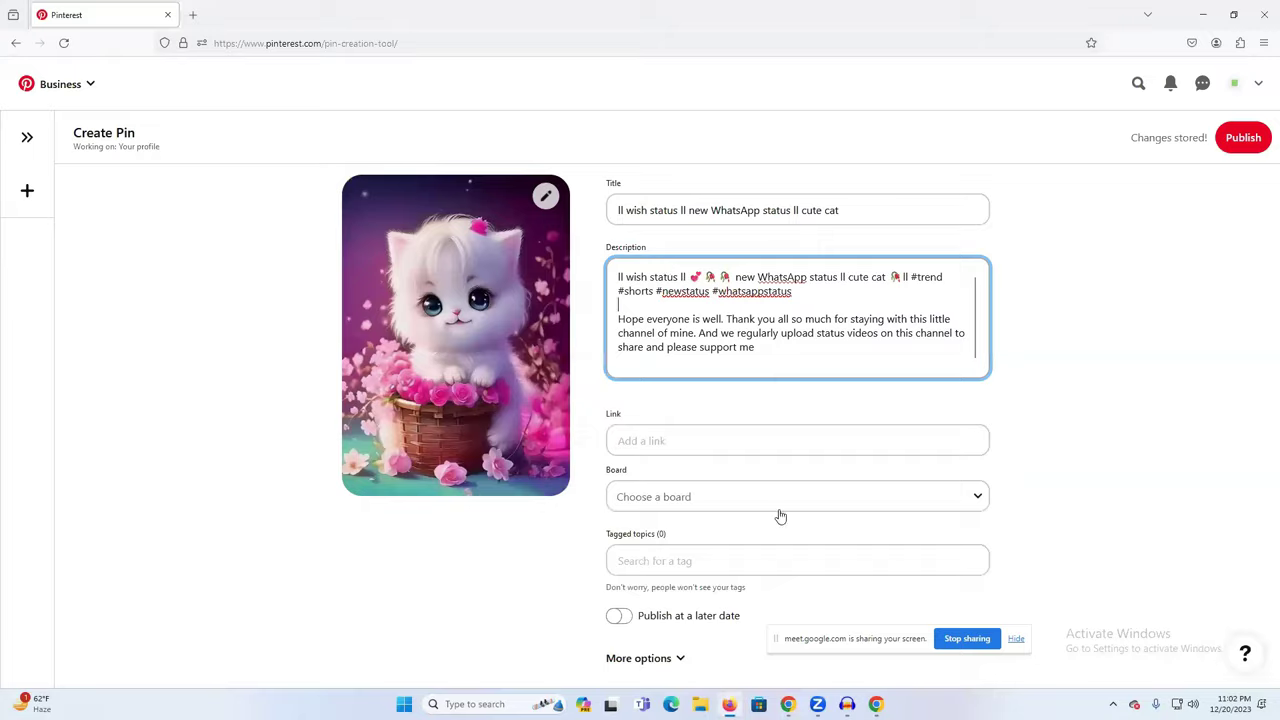
# Return to the YouTube channel in Chrome, close its About details and display the channel's Shorts
pyautogui.click(788, 704)
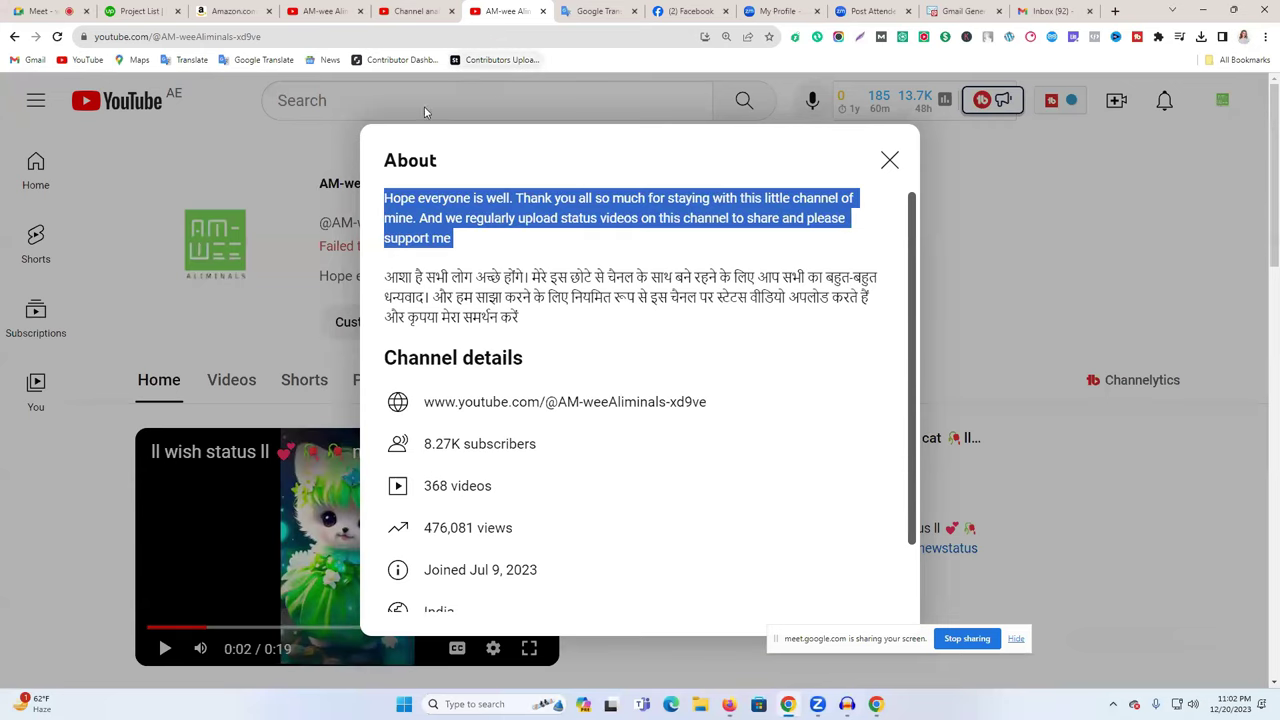
pyautogui.click(889, 160)
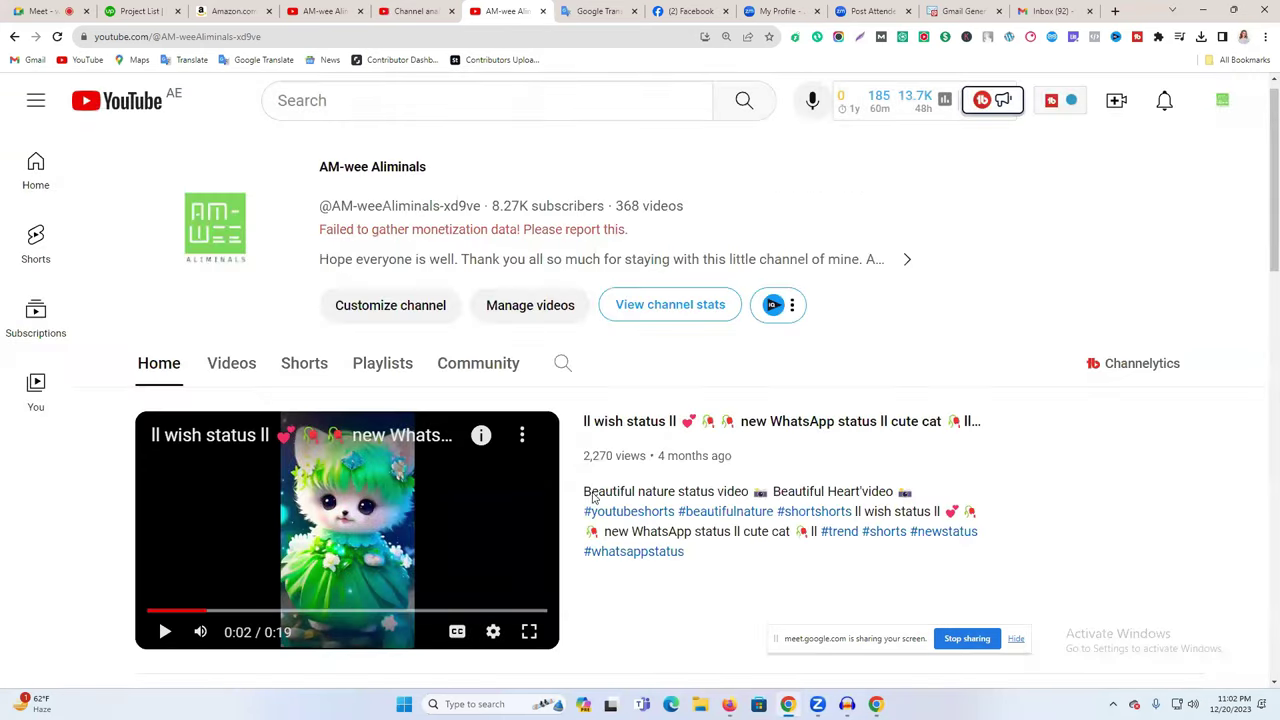
pyautogui.scroll(-3, 587, 493)
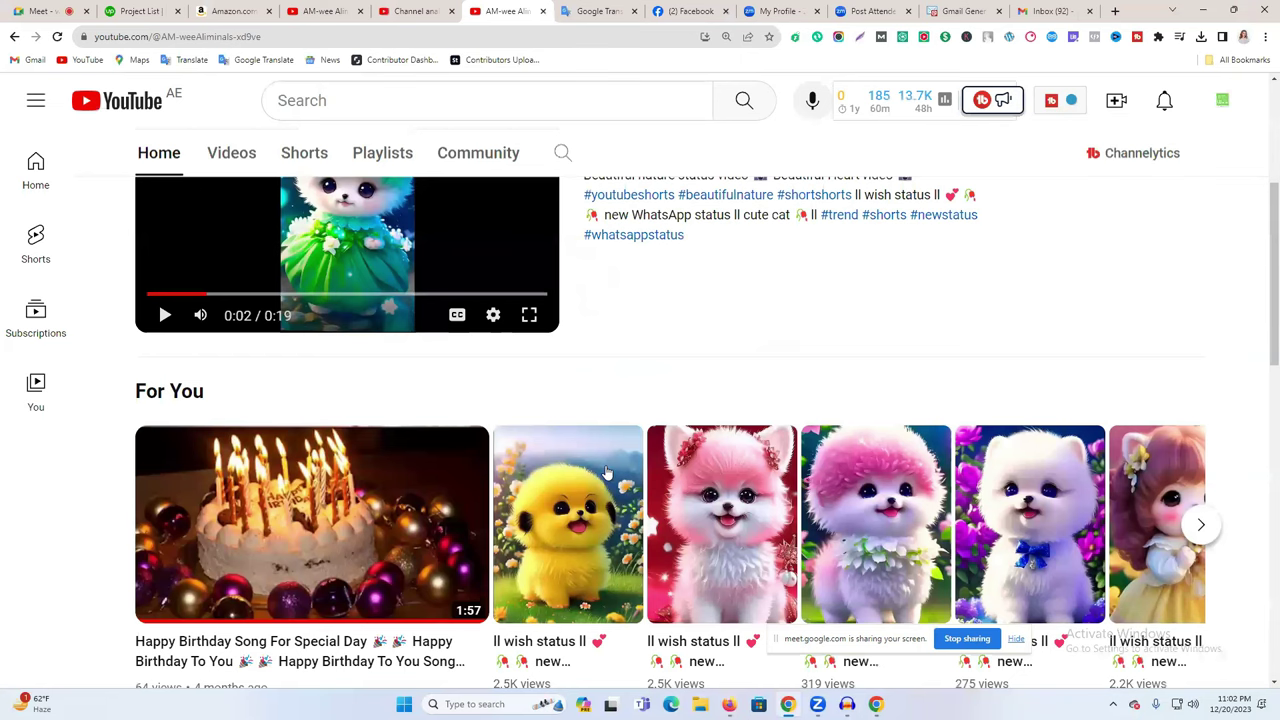
pyautogui.scroll(-2, 607, 472)
pyautogui.scroll(-2, 607, 472)
pyautogui.scroll(-2, 830, 432)
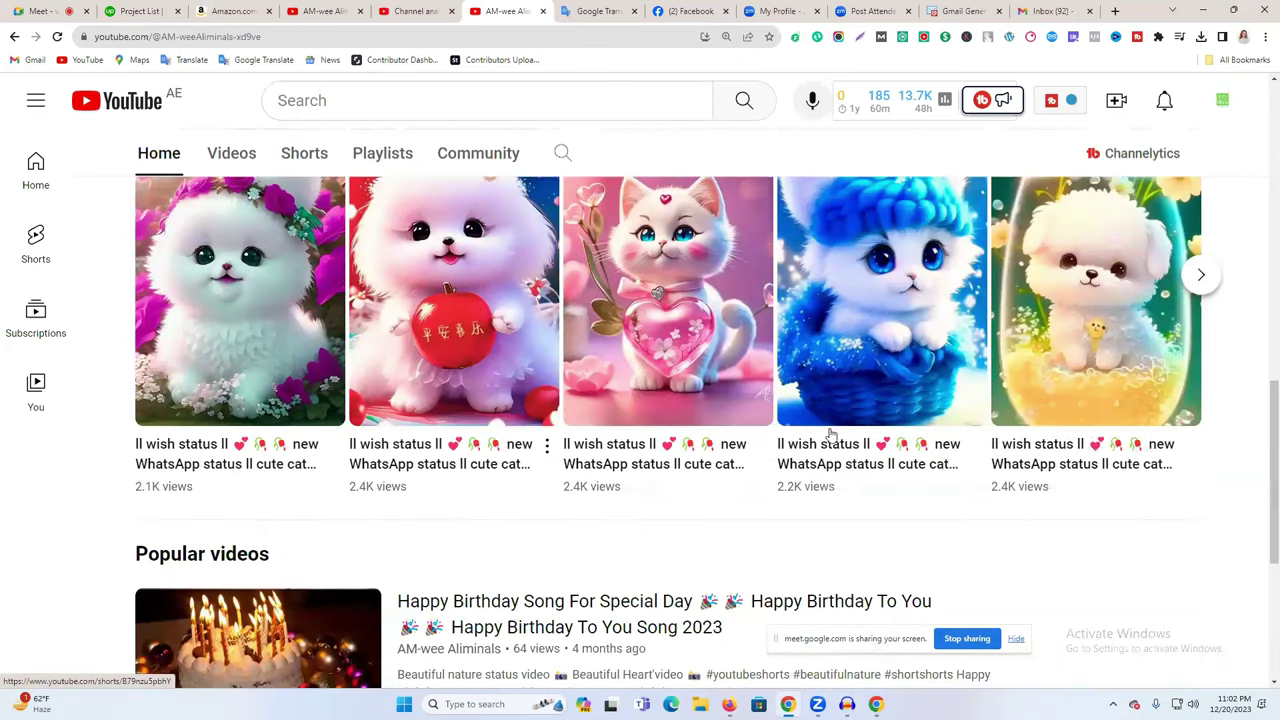
pyautogui.click(231, 153)
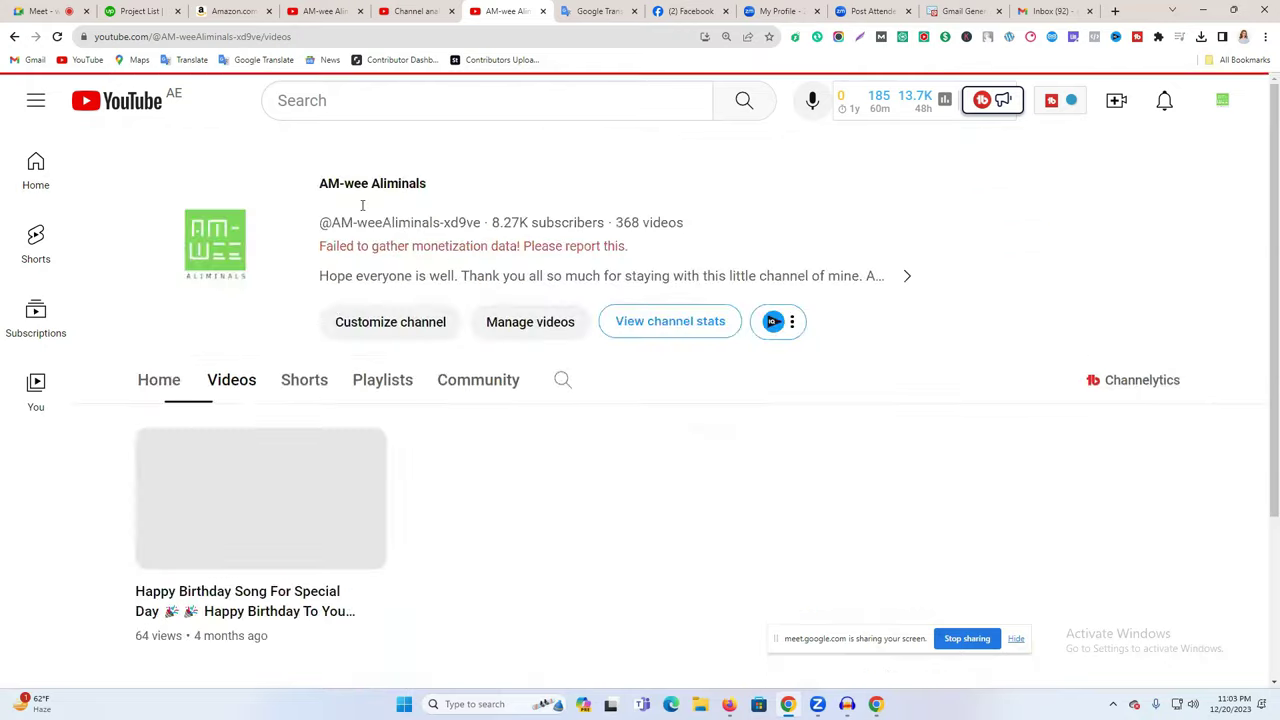
pyautogui.click(305, 385)
# Open the channel's Short with 6K views showing the white animal with a red rose crown and red bow
pyautogui.scroll(-2, 607, 431)
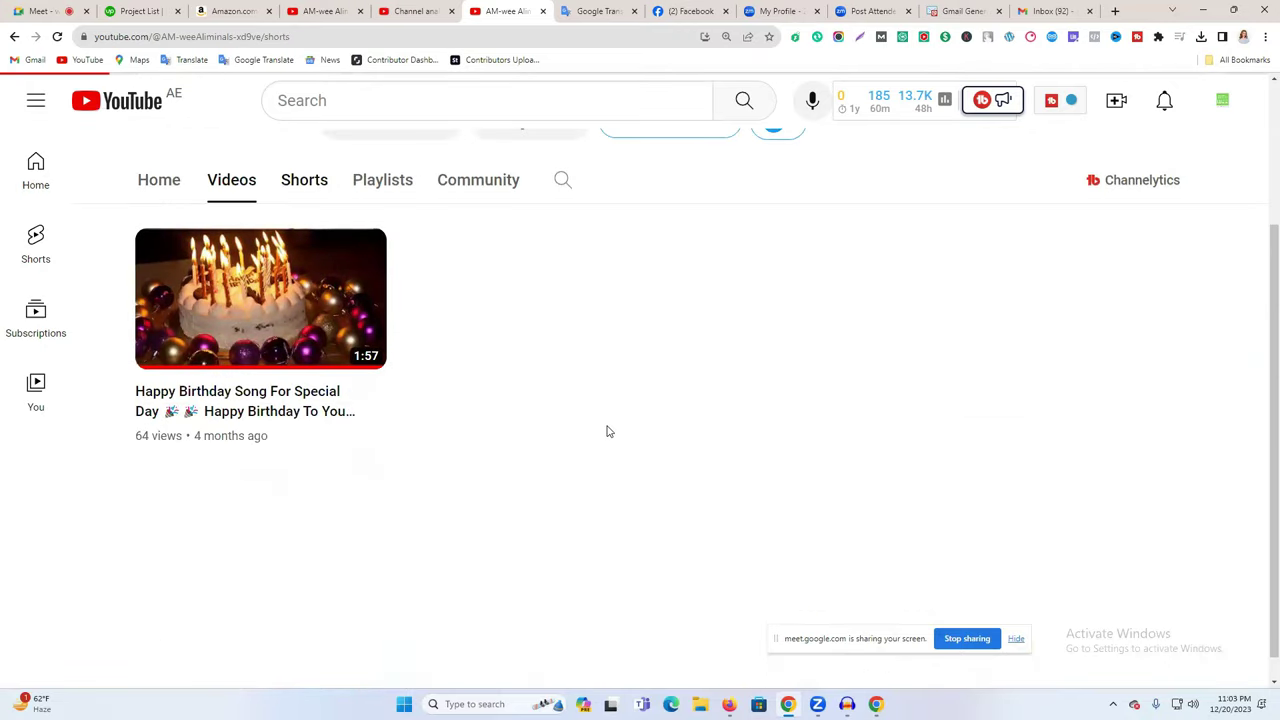
pyautogui.scroll(-2, 607, 431)
pyautogui.scroll(-4, 607, 431)
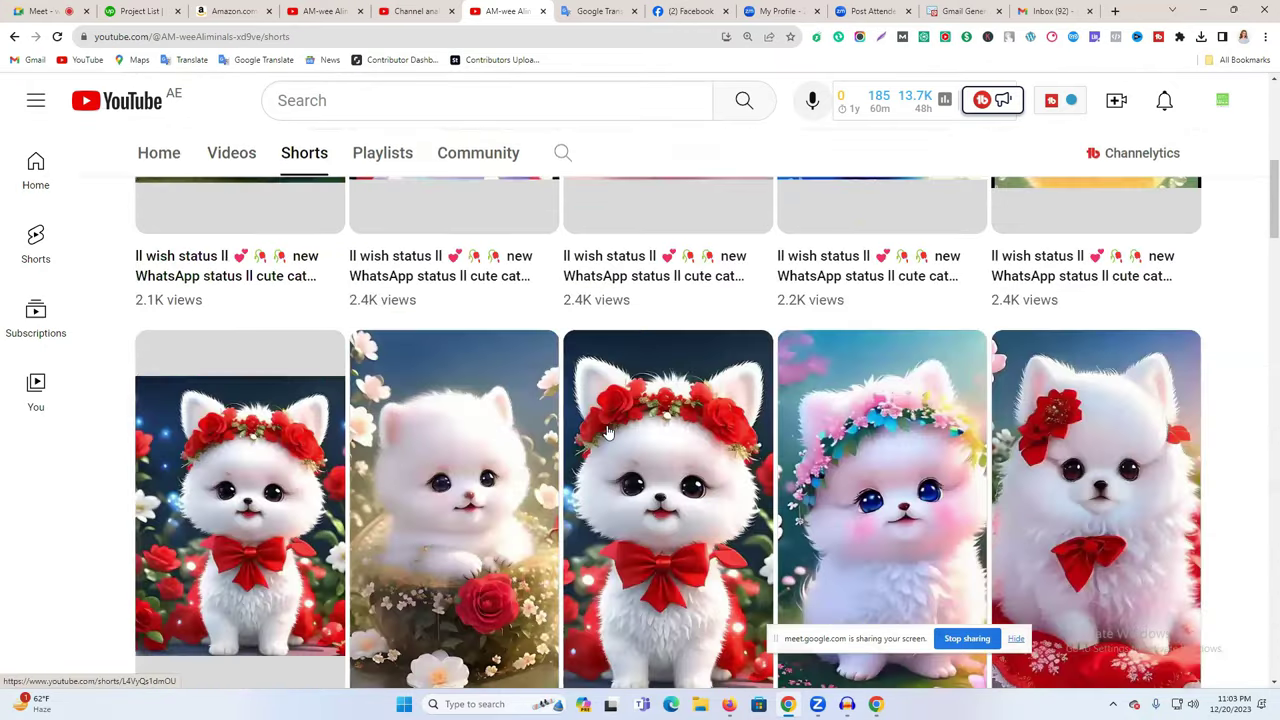
pyautogui.scroll(-2, 200, 571)
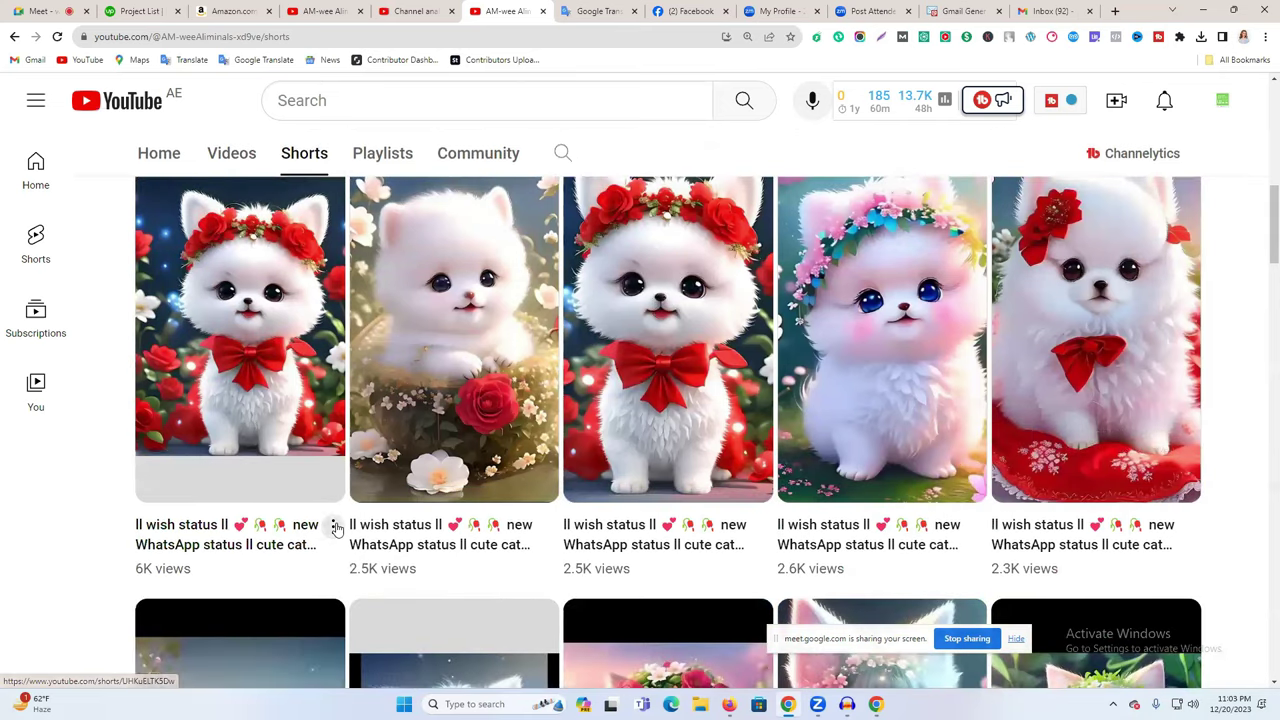
pyautogui.click(333, 525)
pyautogui.click(295, 535)
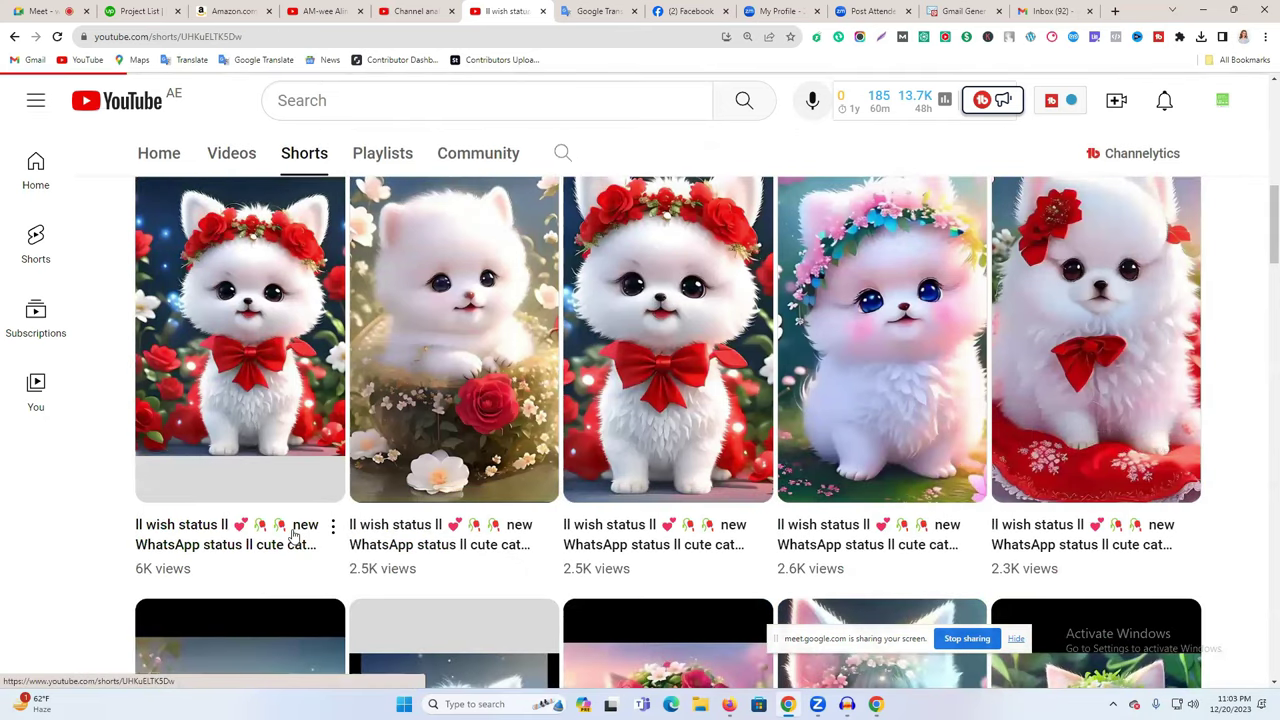
pyautogui.click(289, 37)
pyautogui.hotkey('ctrl', 'c')
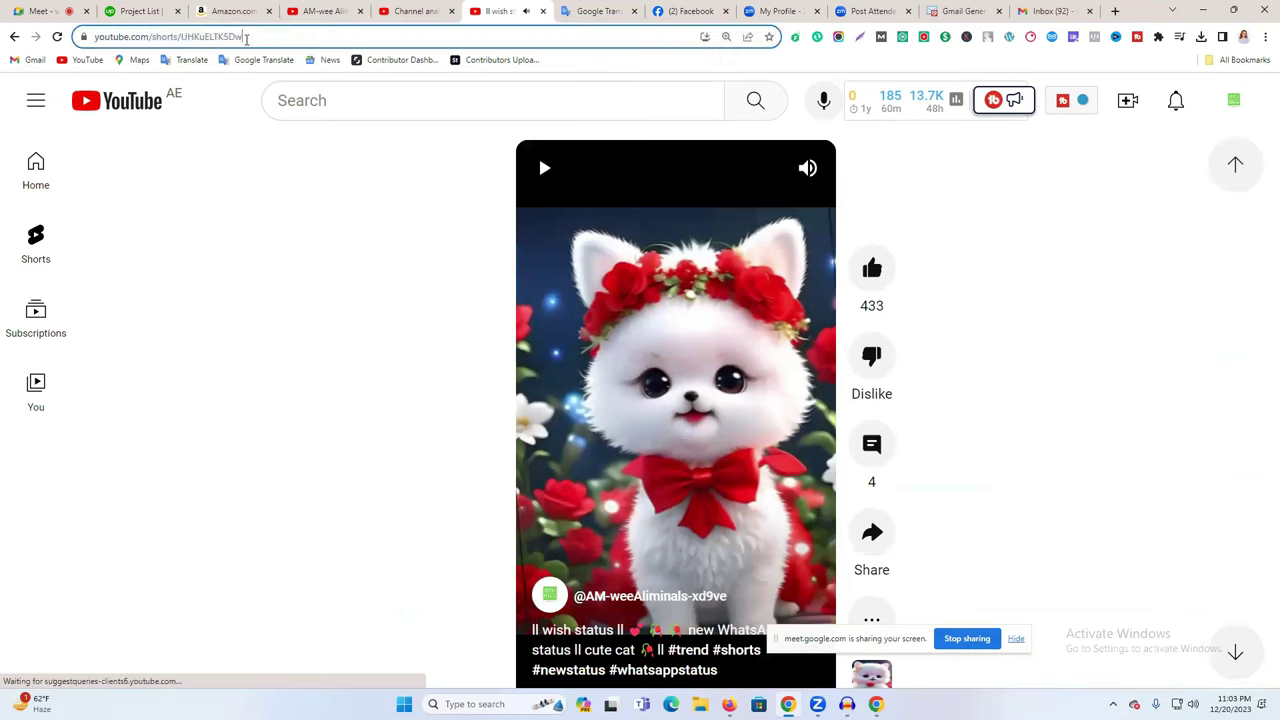
pyautogui.moveTo(817, 704)
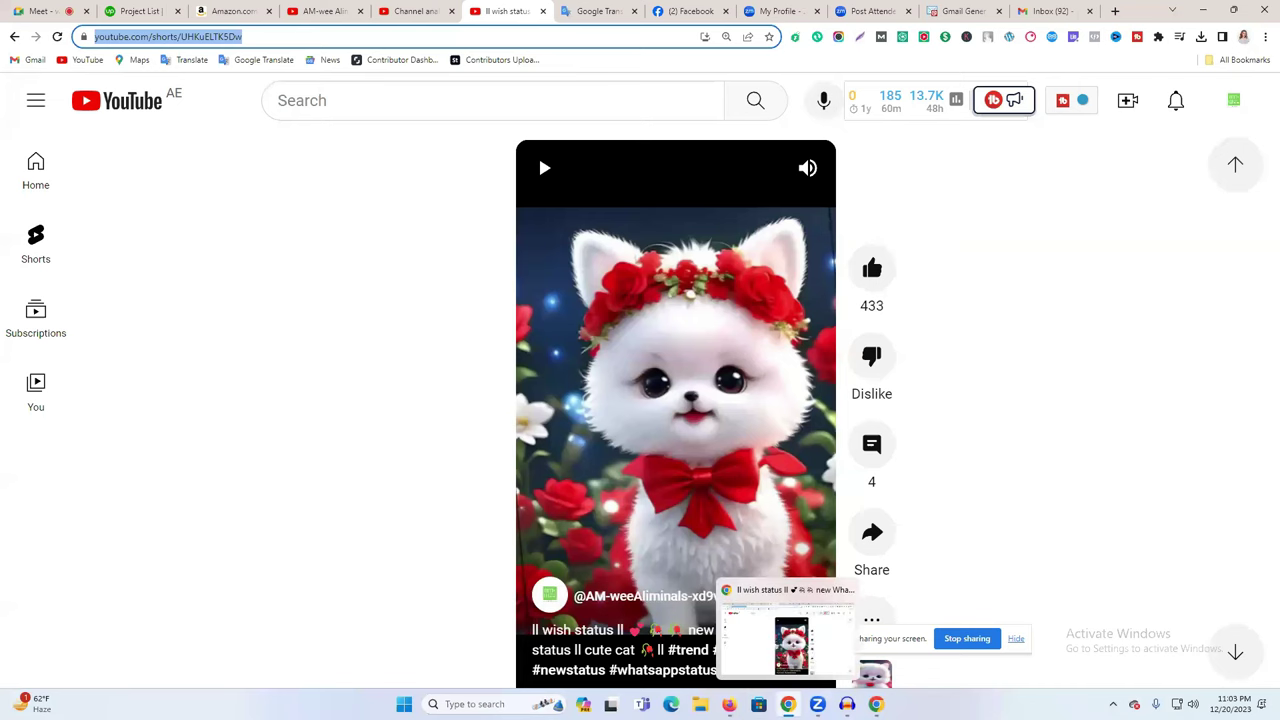
pyautogui.click(729, 704)
pyautogui.click(651, 443)
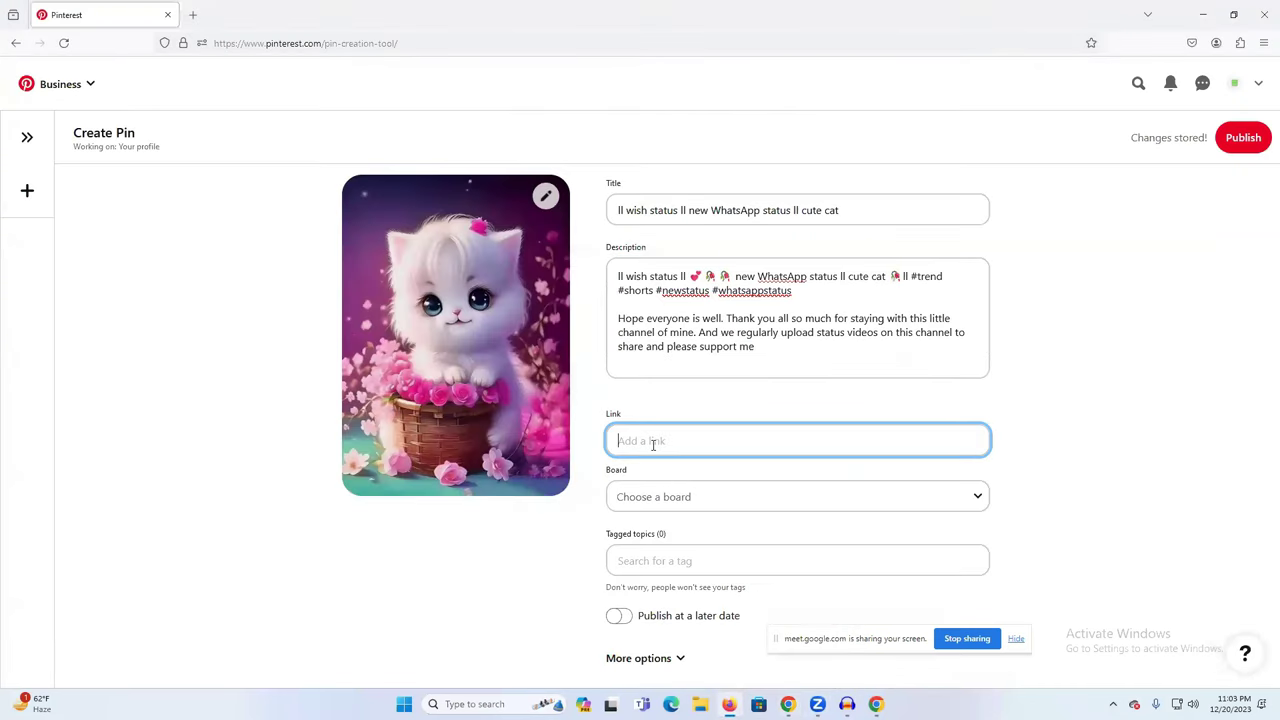
pyautogui.hotkey('ctrl', 'v')
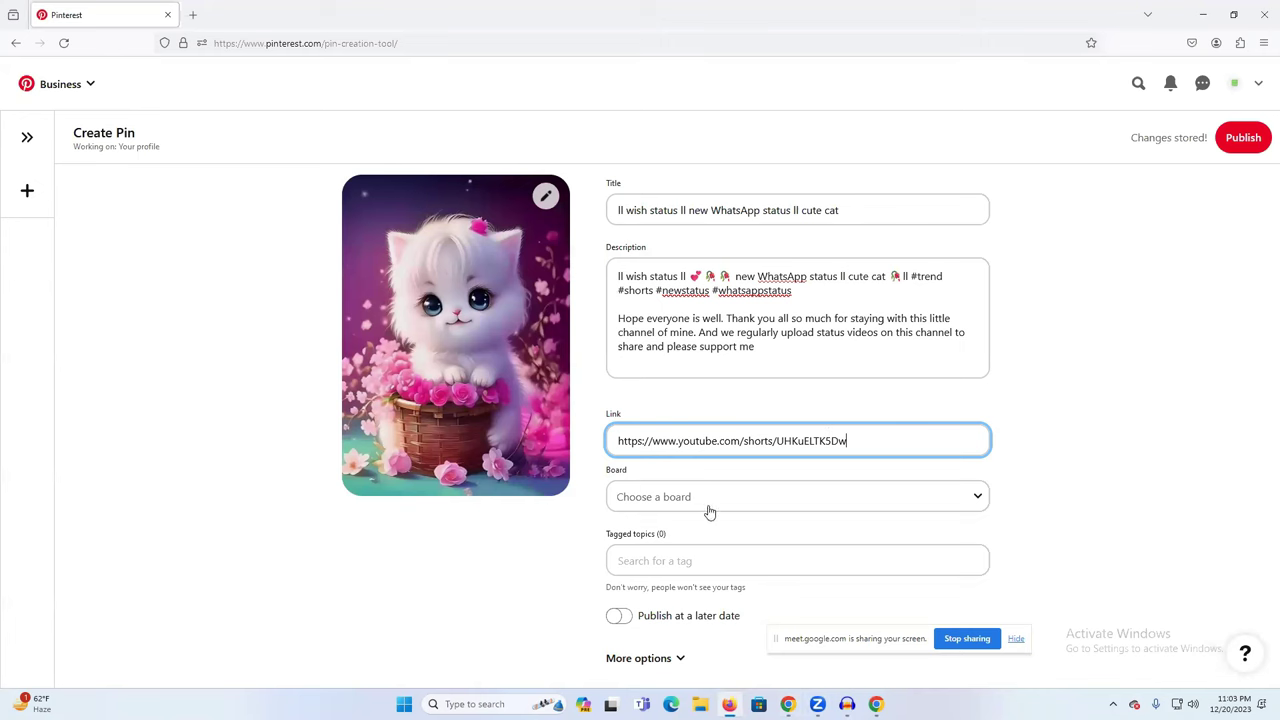
# Create a non-secret board named "Wish Status cat Video" for the Pin and check the board list
pyautogui.click(668, 503)
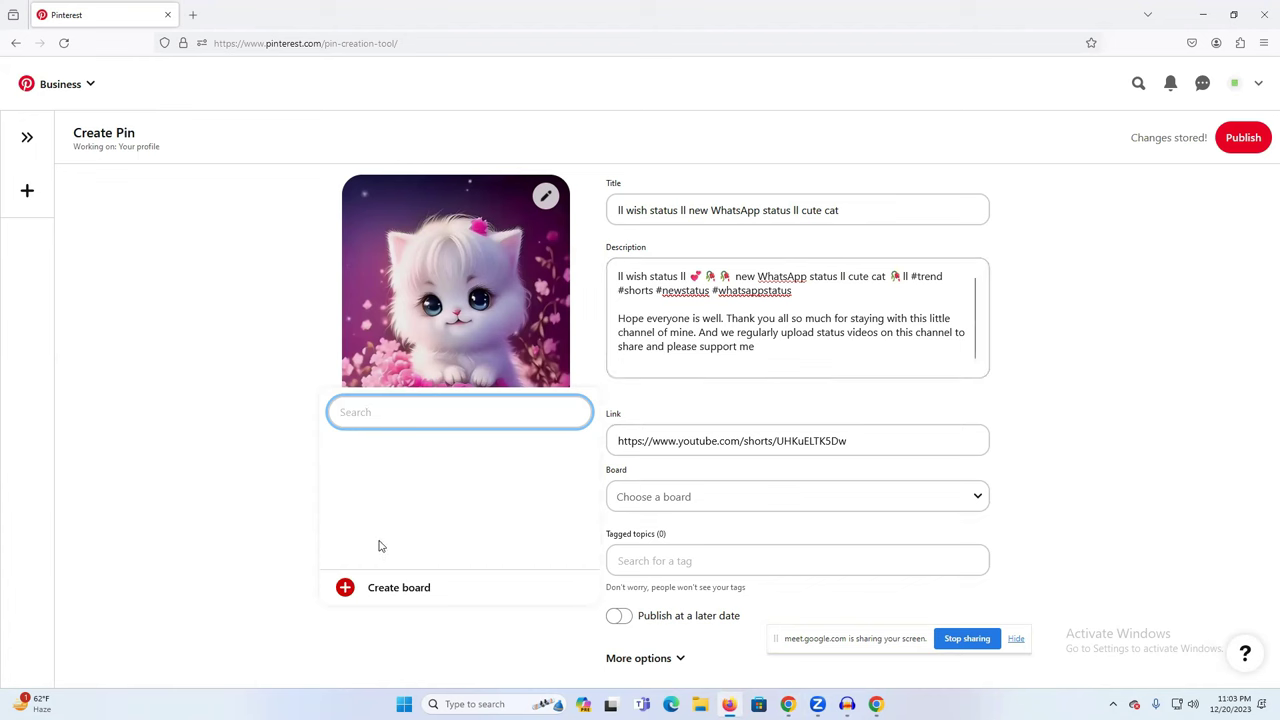
pyautogui.click(395, 595)
pyautogui.click(537, 373)
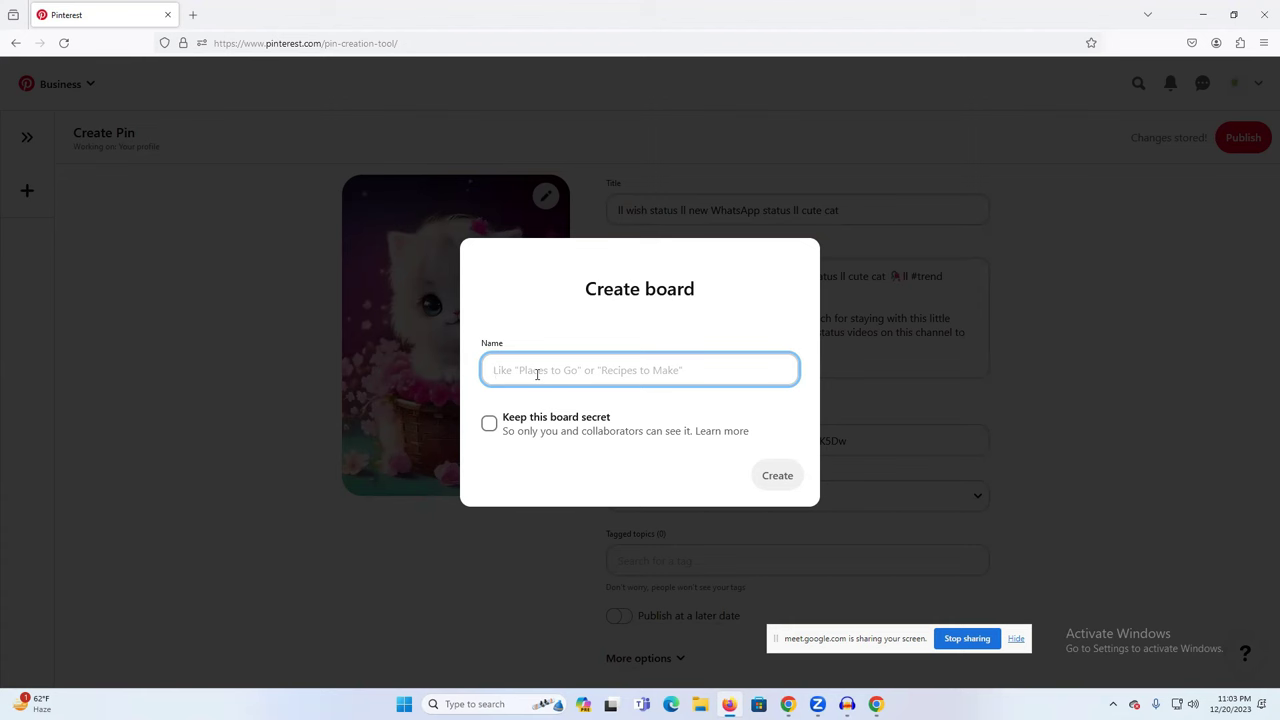
pyautogui.write('Wish Status cat Video')
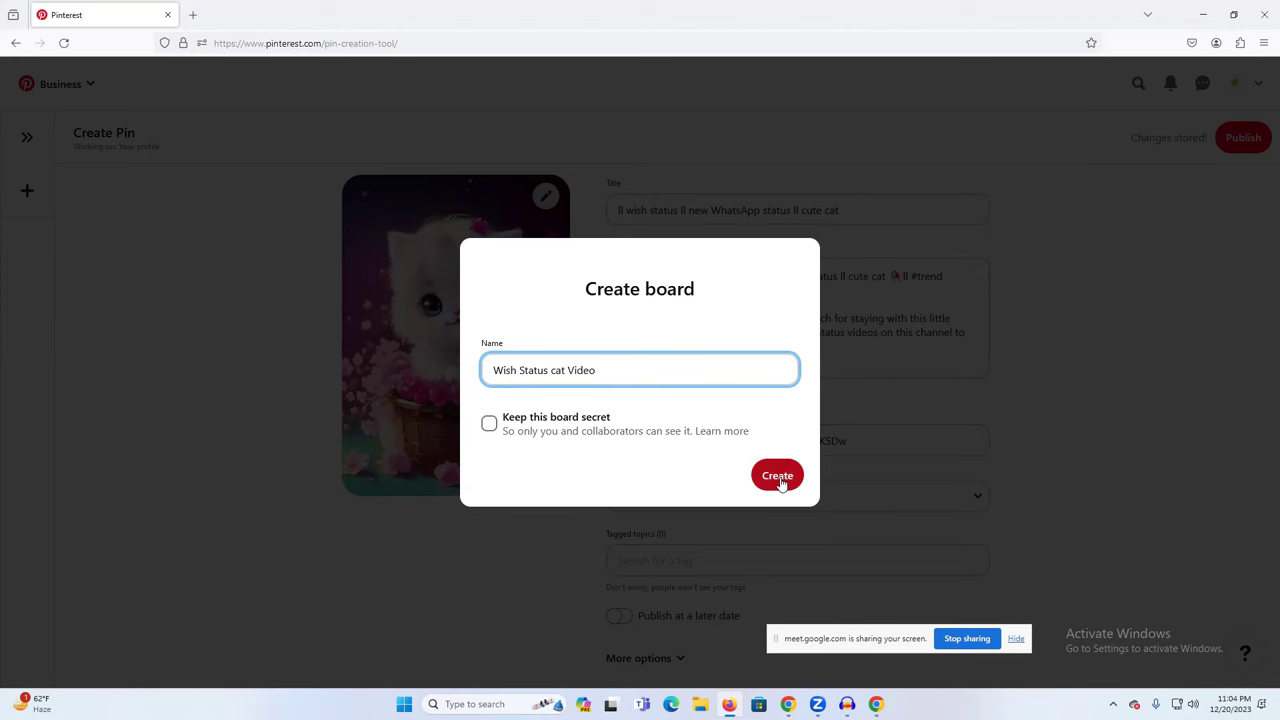
pyautogui.click(779, 478)
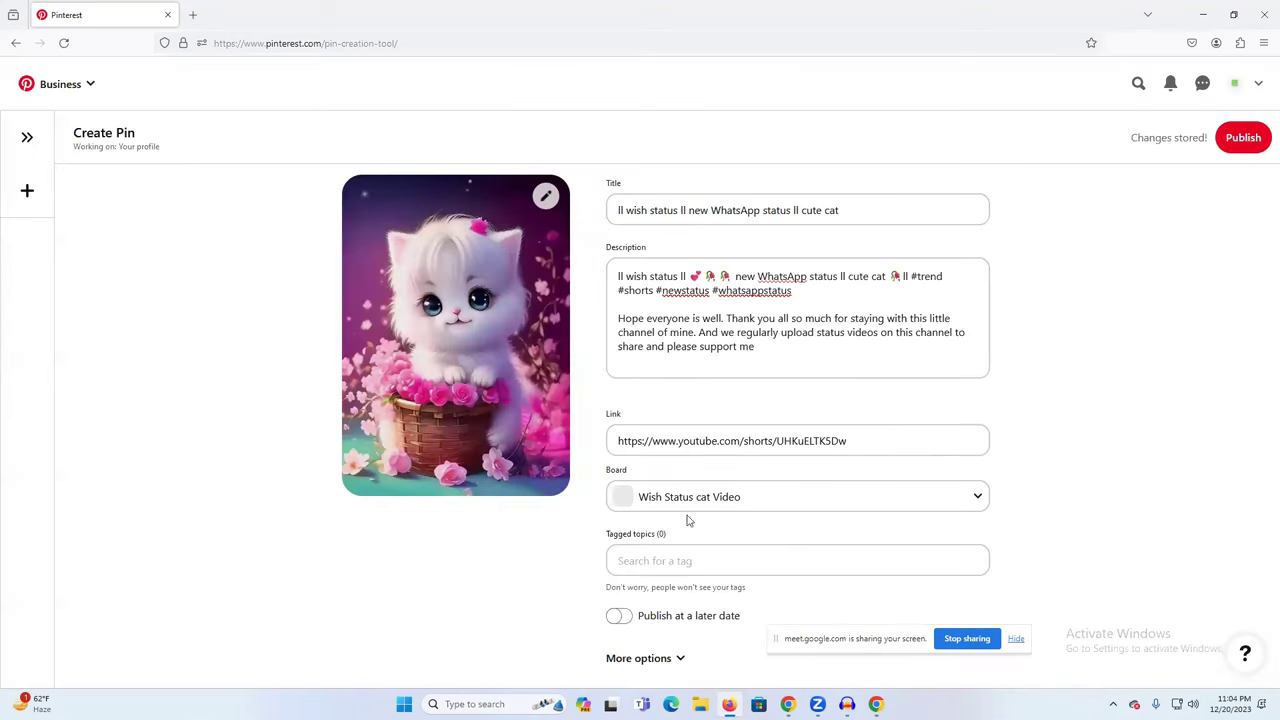
pyautogui.click(711, 500)
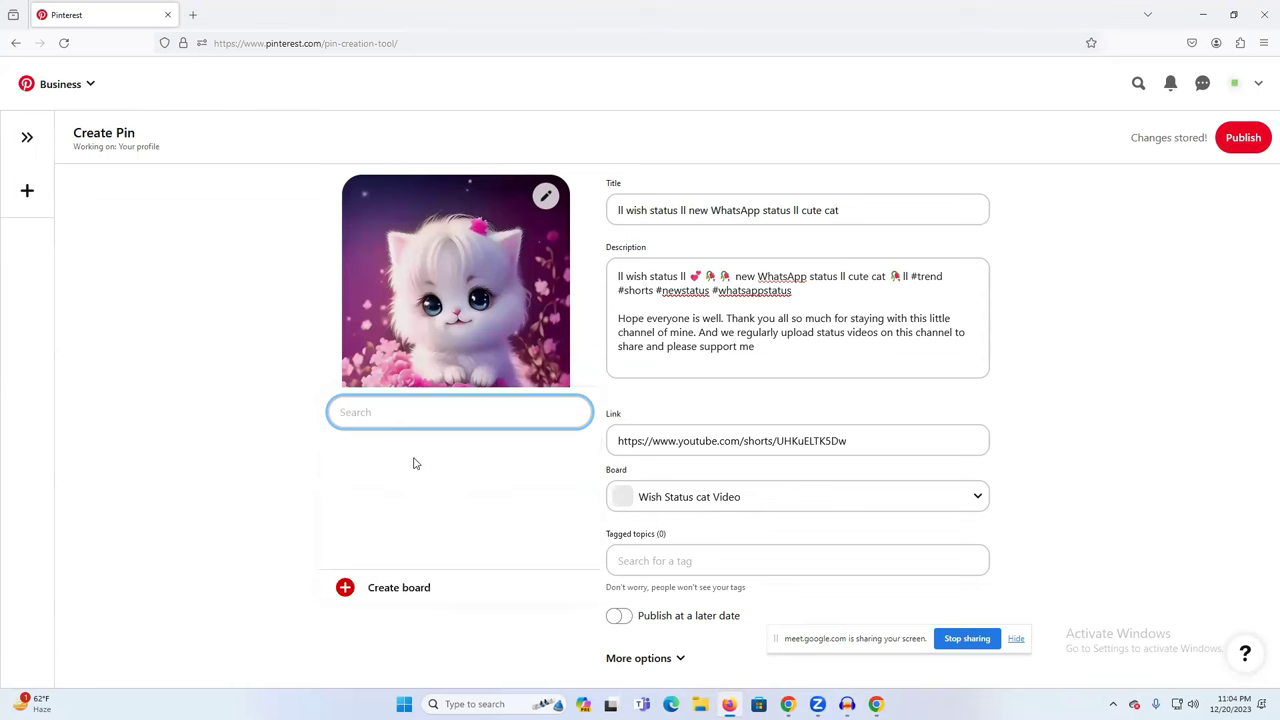
pyautogui.click(1065, 455)
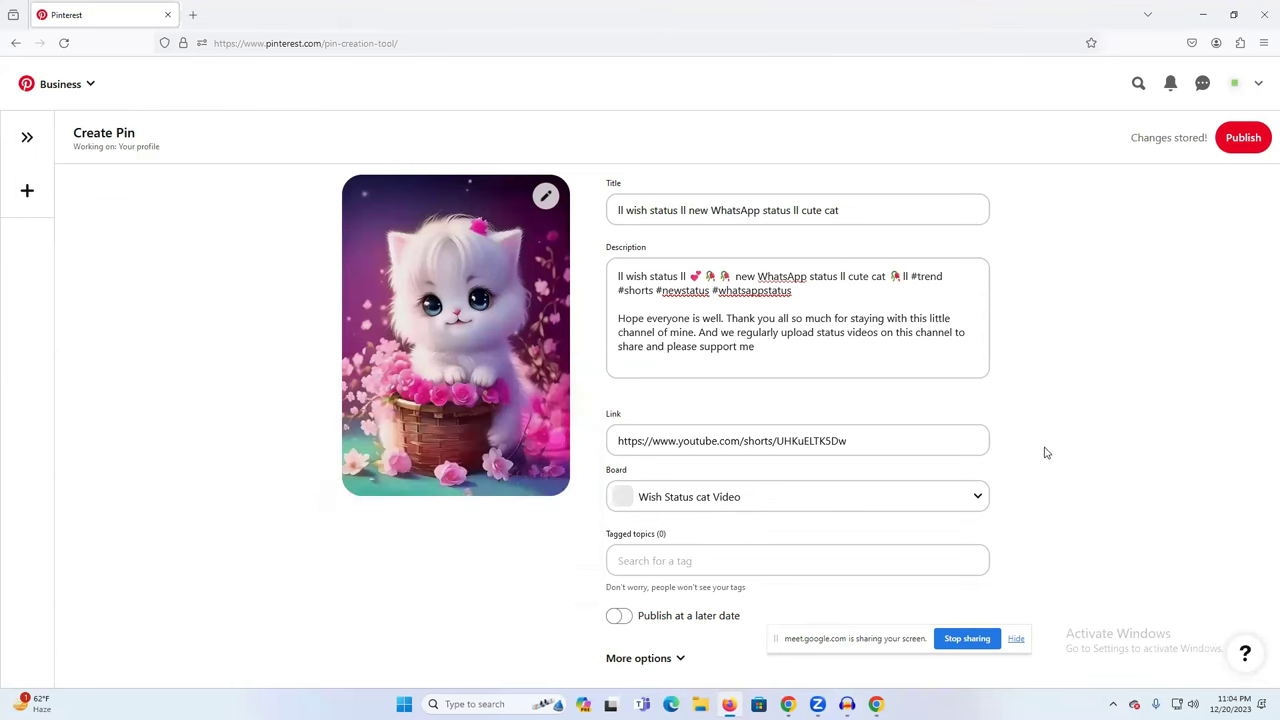
# Select the words "wish status" in the Pin title as a topic for the tags
pyautogui.click(684, 565)
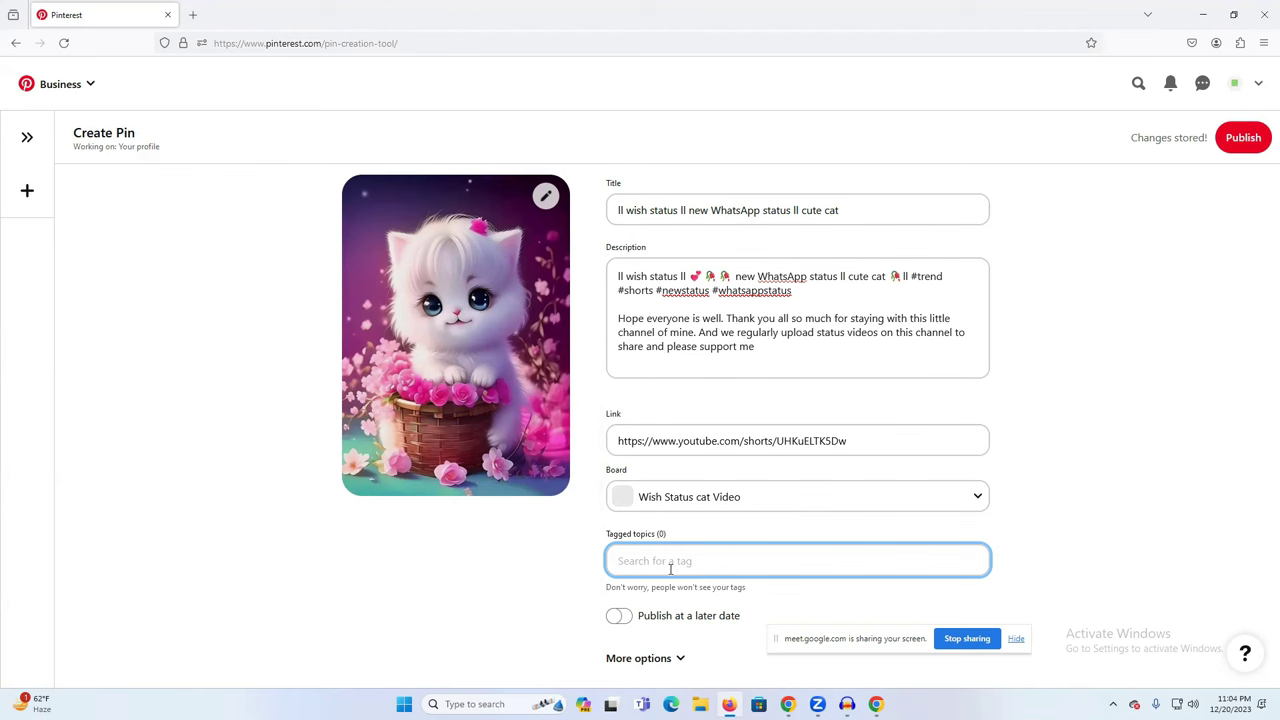
pyautogui.click(632, 261)
pyautogui.moveTo(626, 210); pyautogui.dragTo(677, 207)
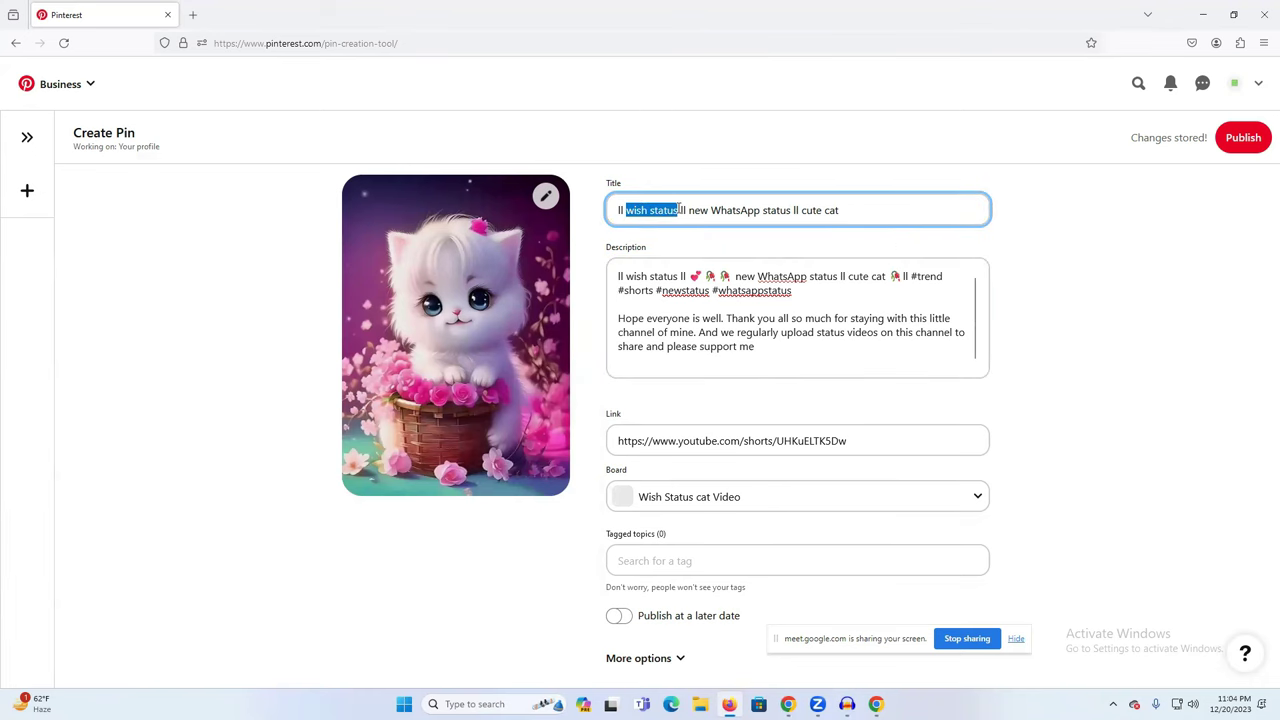
# Search for "pinterest tag generator" in a new browser tab and open the tucktools Pinterest Hashtags Generator
pyautogui.click(193, 12)
pyautogui.click(237, 45)
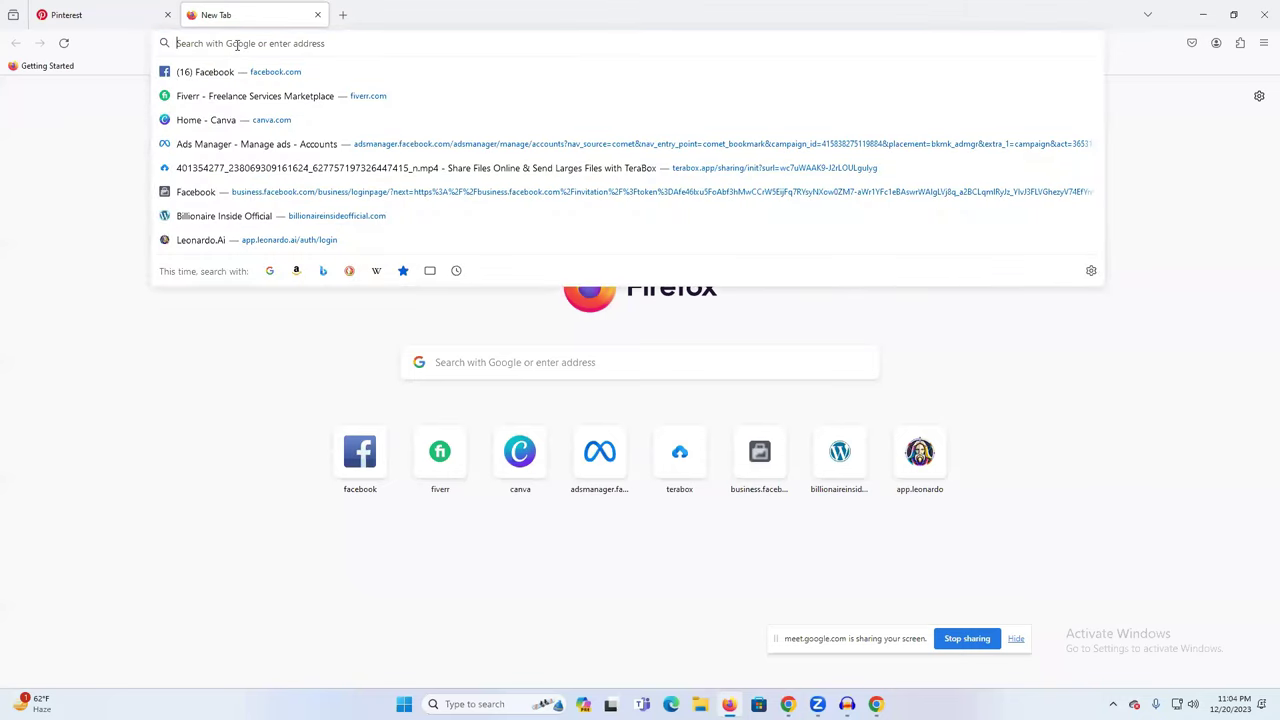
pyautogui.write('yo')
pyautogui.press('BackSpace')
pyautogui.press('BackSpace')
pyautogui.write('pint')
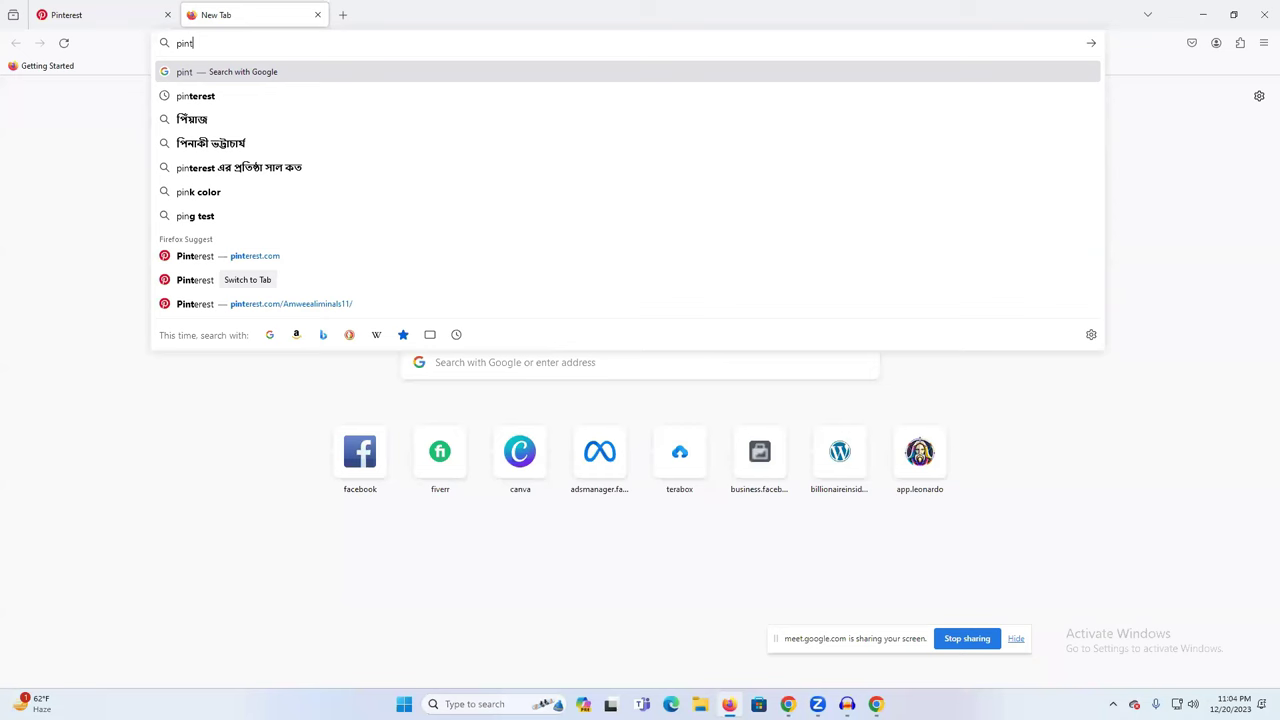
pyautogui.write('arest')
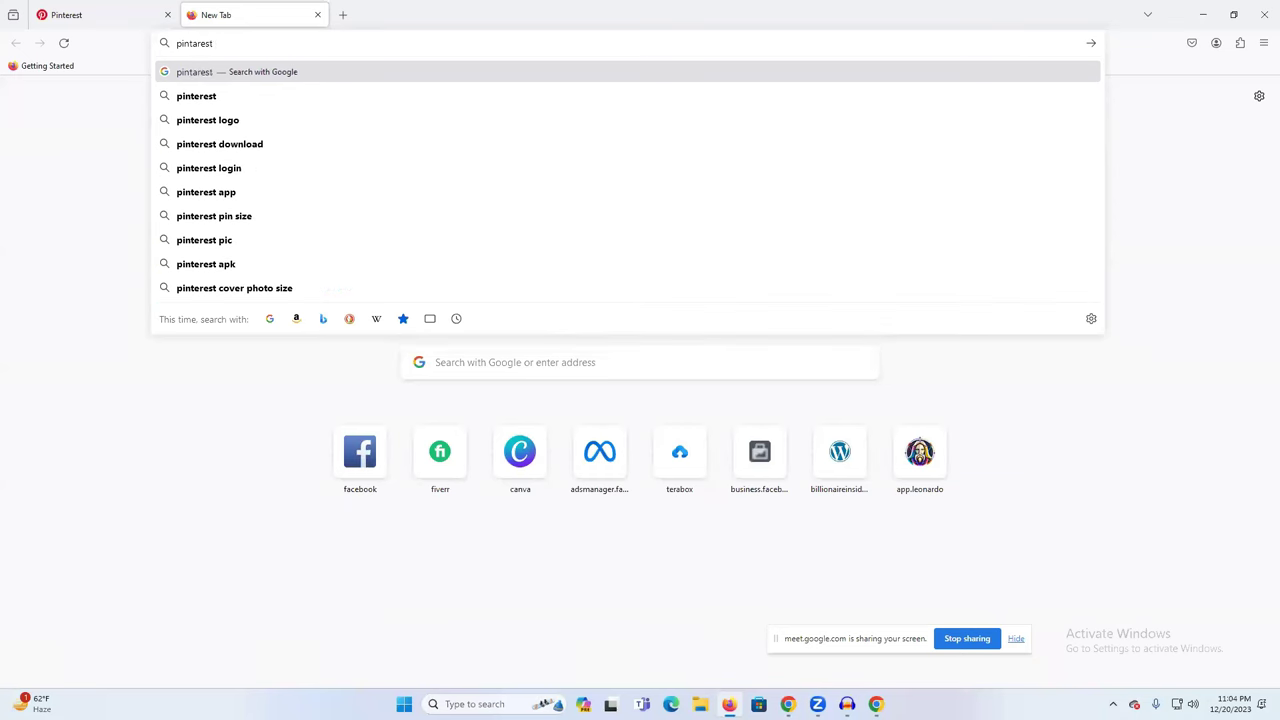
pyautogui.write('o')
pyautogui.press('BackSpace')
pyautogui.press('BackSpace')
pyautogui.press('BackSpace')
pyautogui.write('tag')
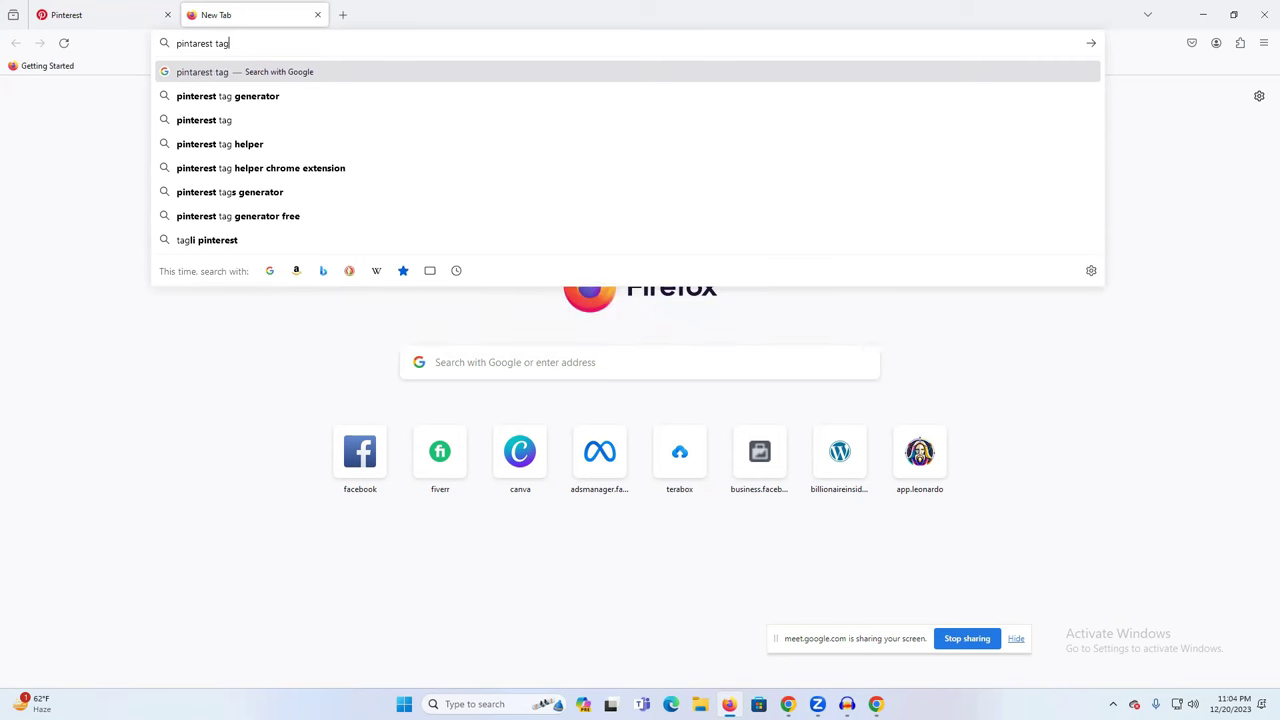
pyautogui.click(245, 100)
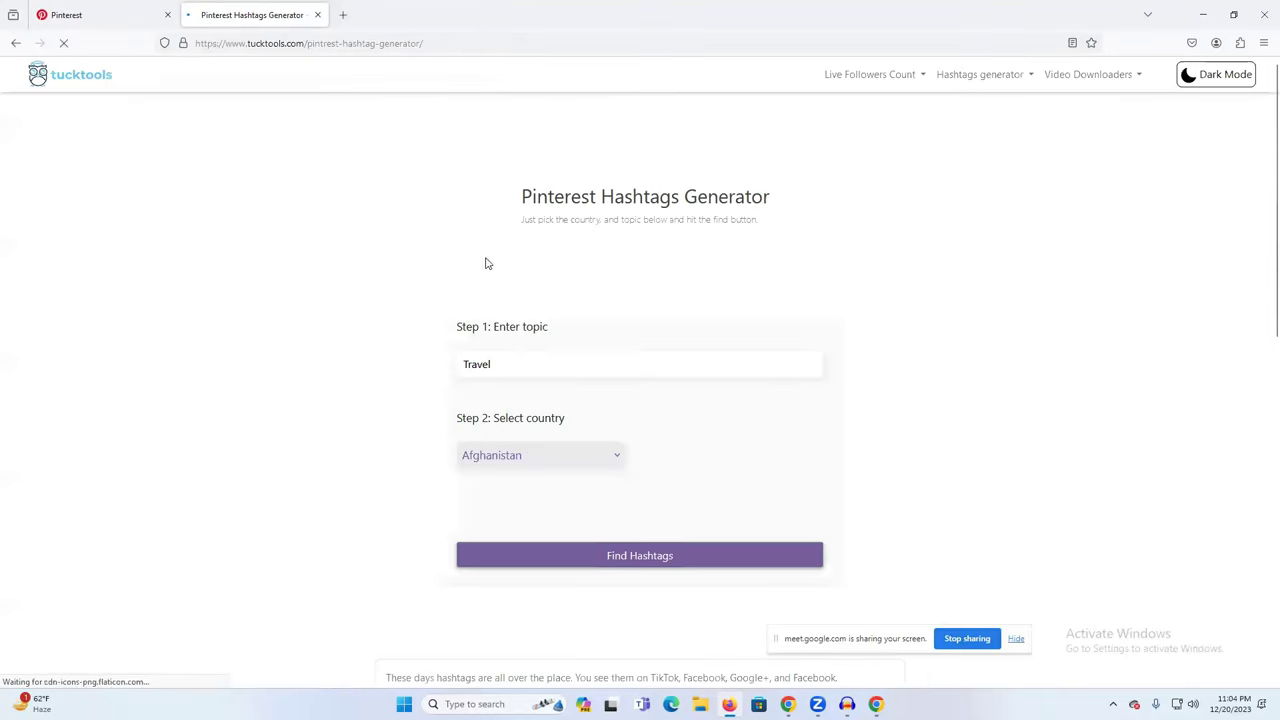
# Set the hashtag generator's topic to "wish status cat" and its country to Bangladesh
pyautogui.doubleClick(501, 363)
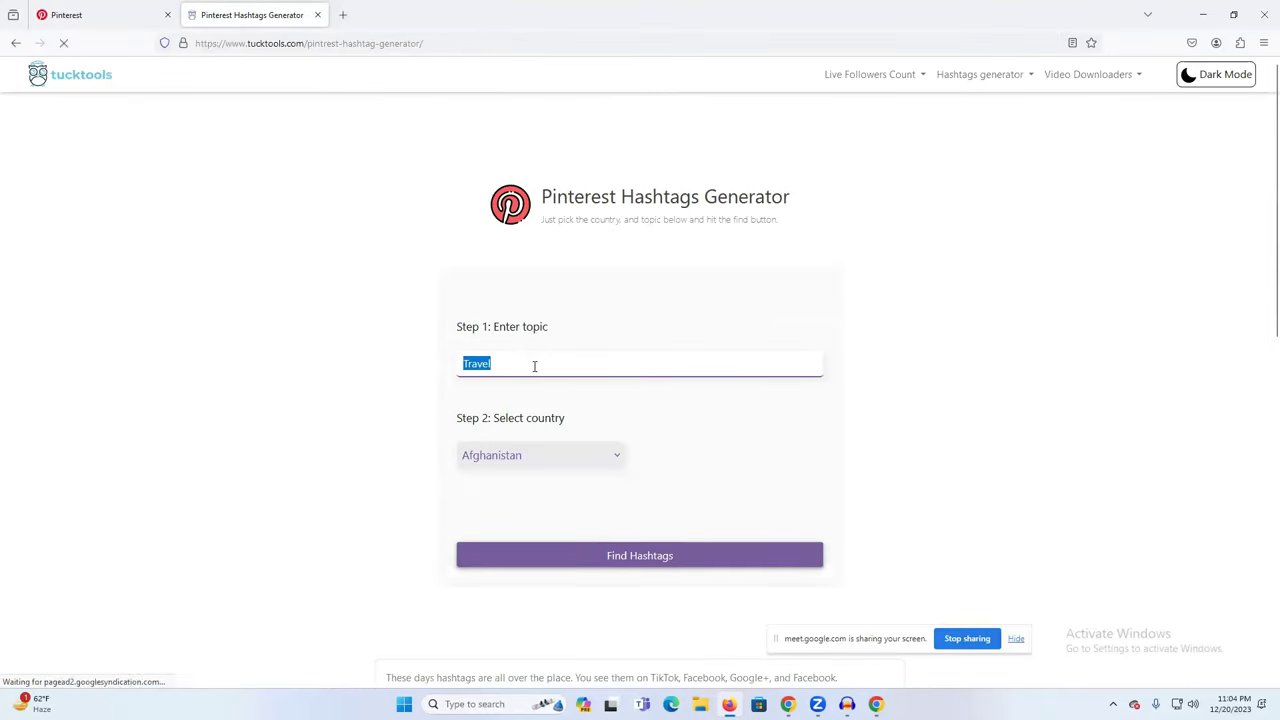
pyautogui.write('wish status cat')
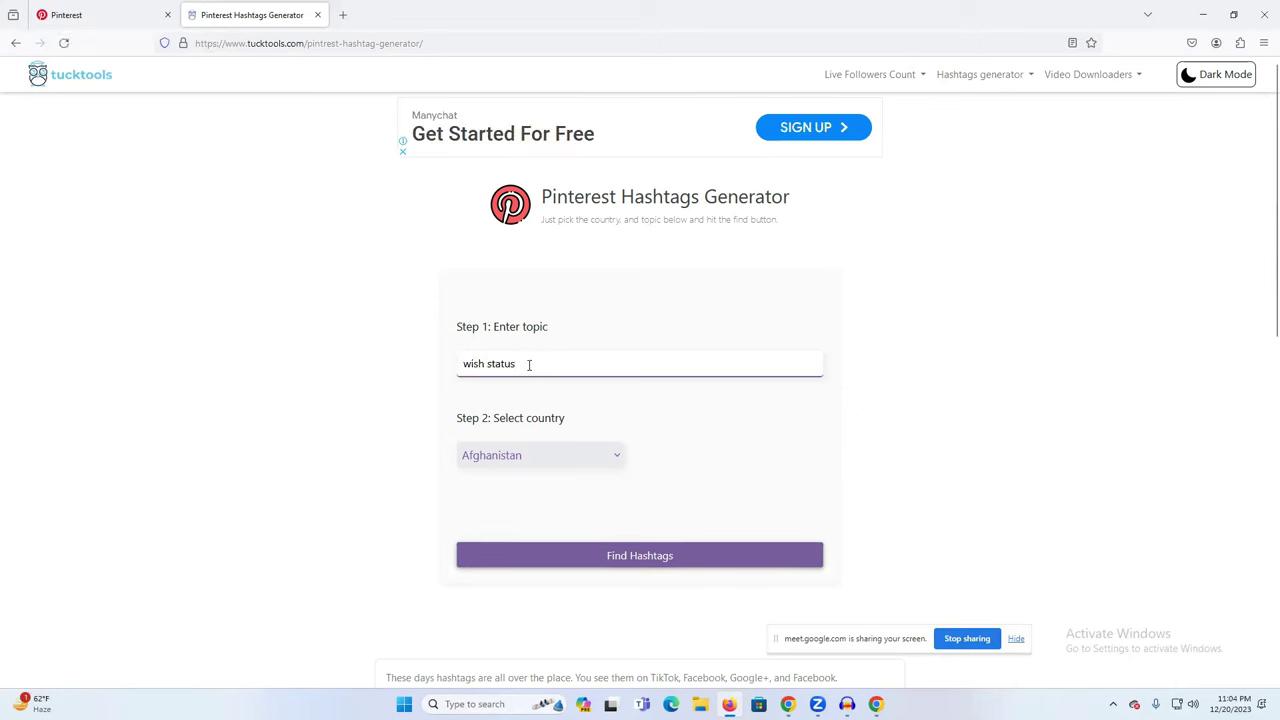
pyautogui.click(523, 464)
pyautogui.scroll(-4, 537, 352)
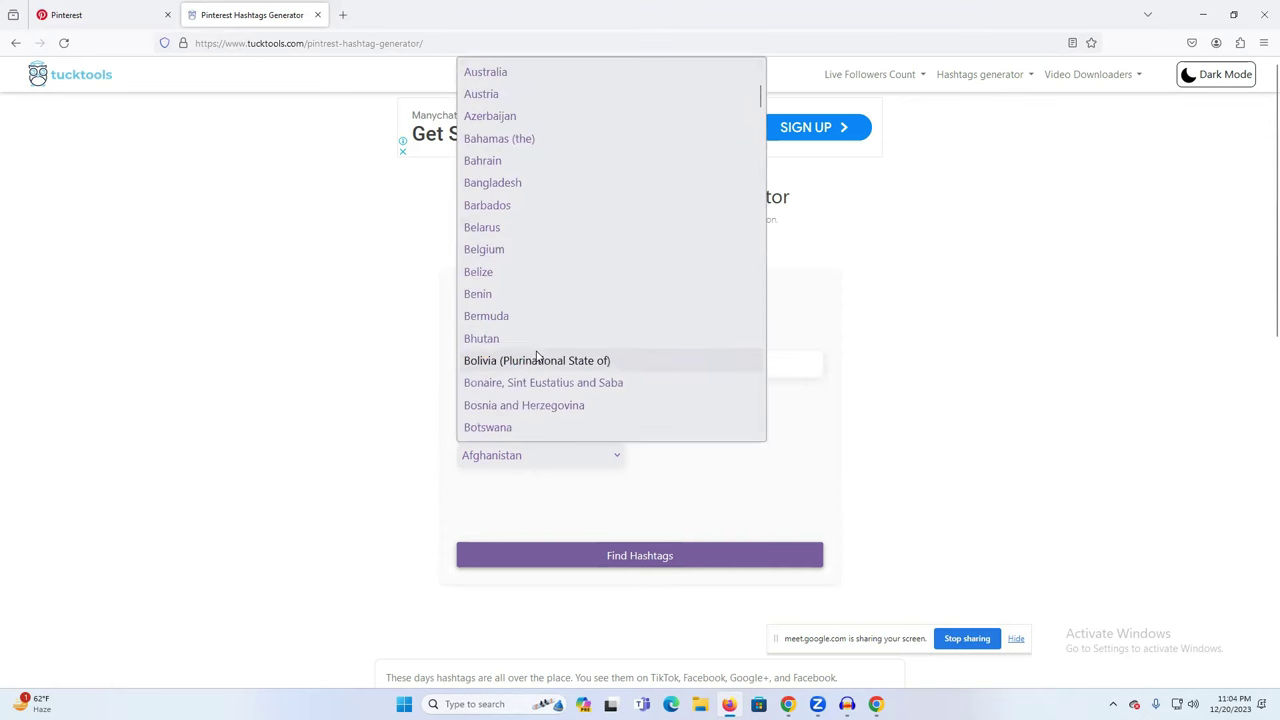
pyautogui.scroll(-20, 537, 355)
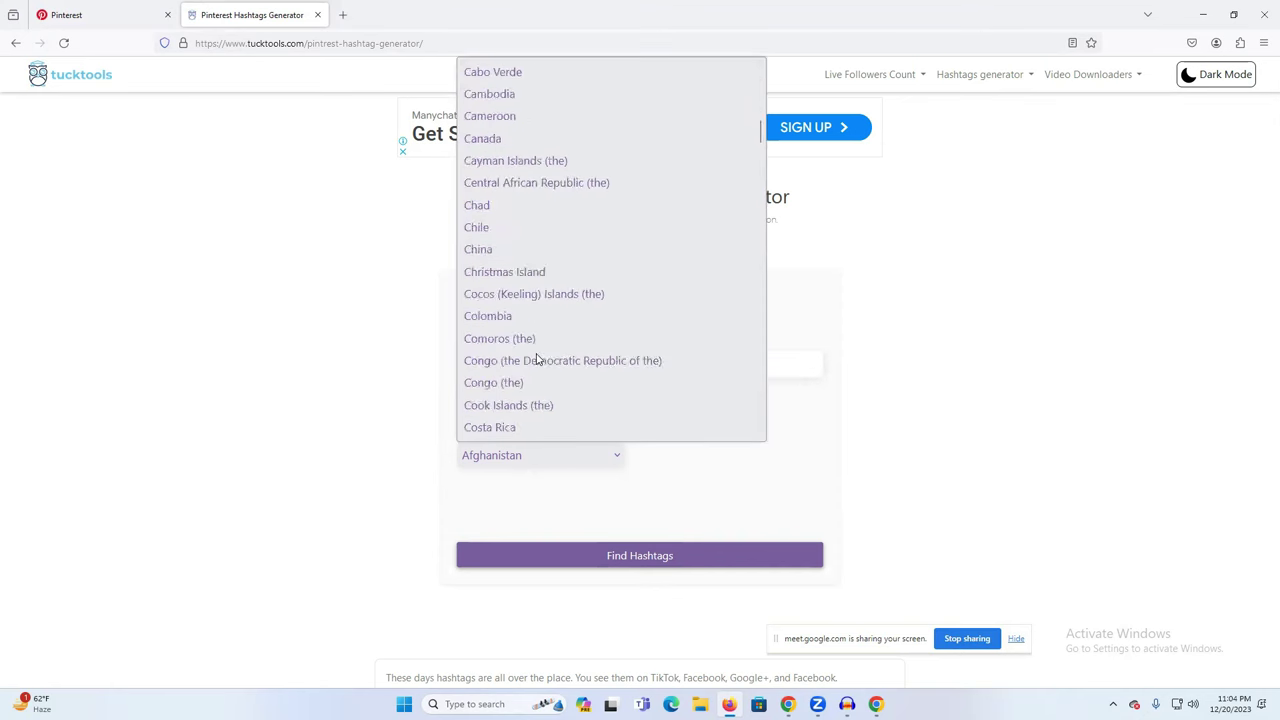
pyautogui.scroll(-20, 537, 360)
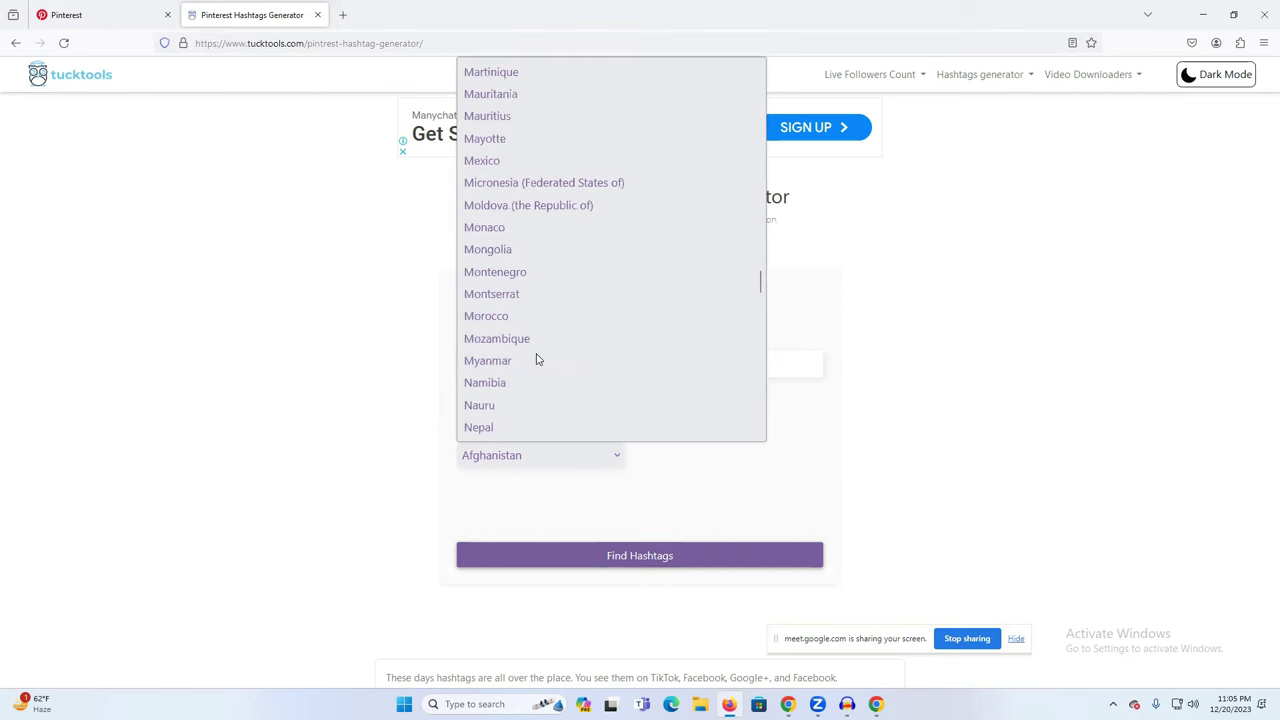
pyautogui.scroll(-11, 537, 360)
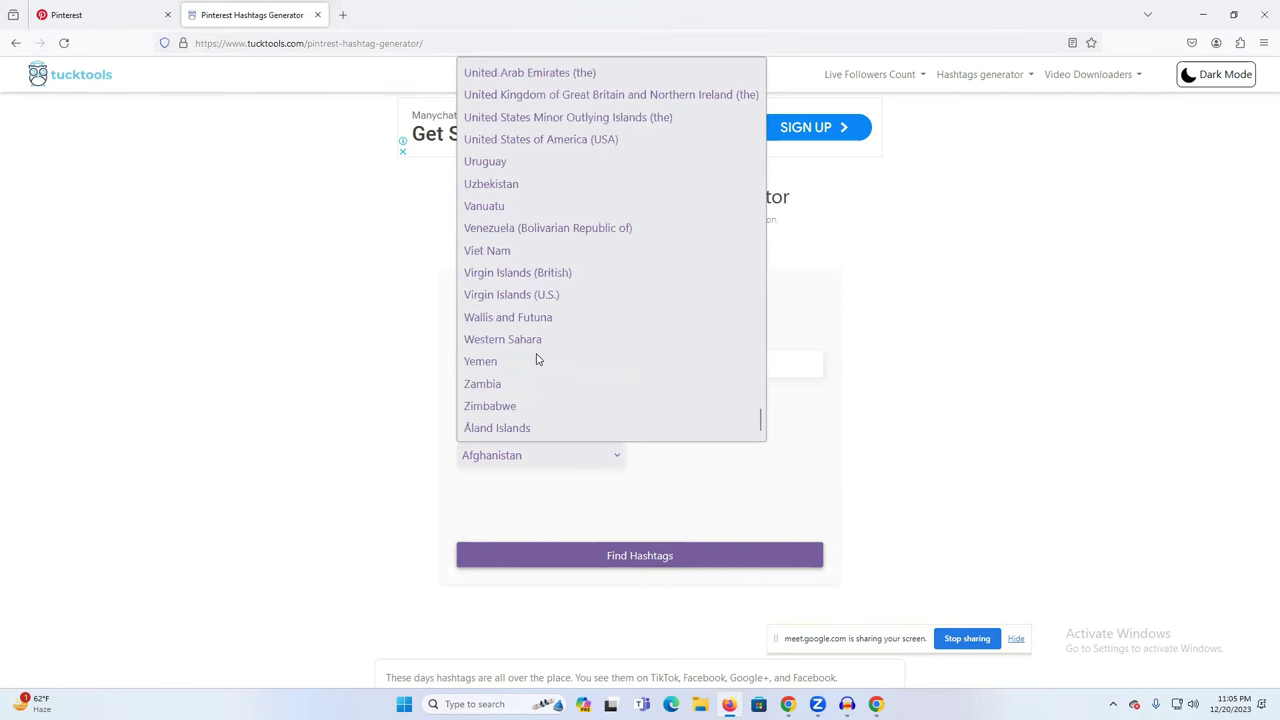
pyautogui.scroll(20, 537, 360)
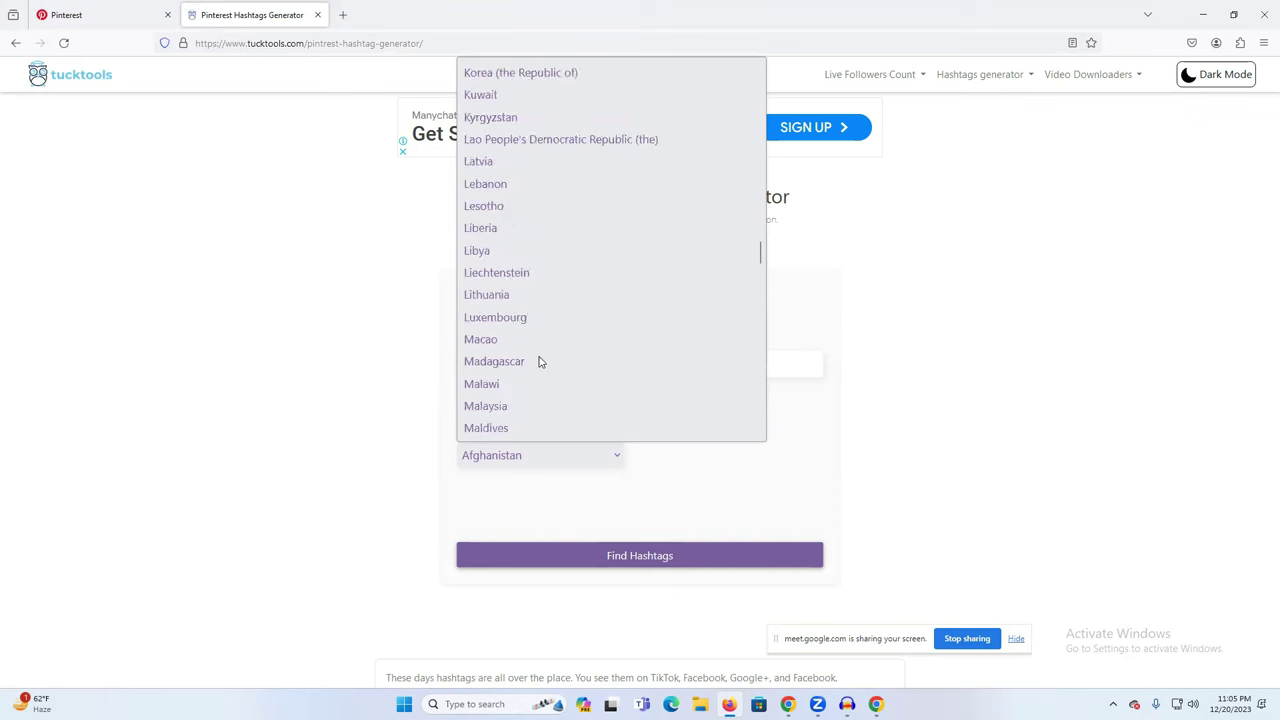
pyautogui.scroll(20, 539, 361)
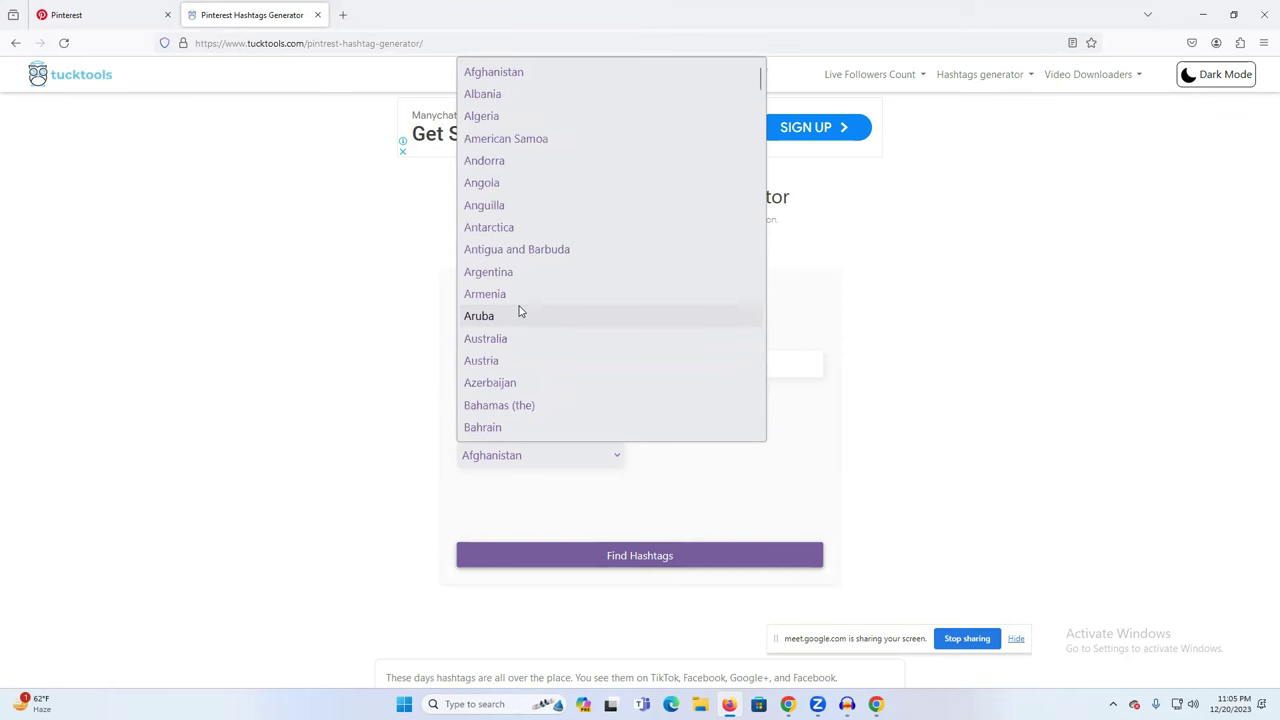
pyautogui.scroll(-2, 519, 320)
pyautogui.click(524, 318)
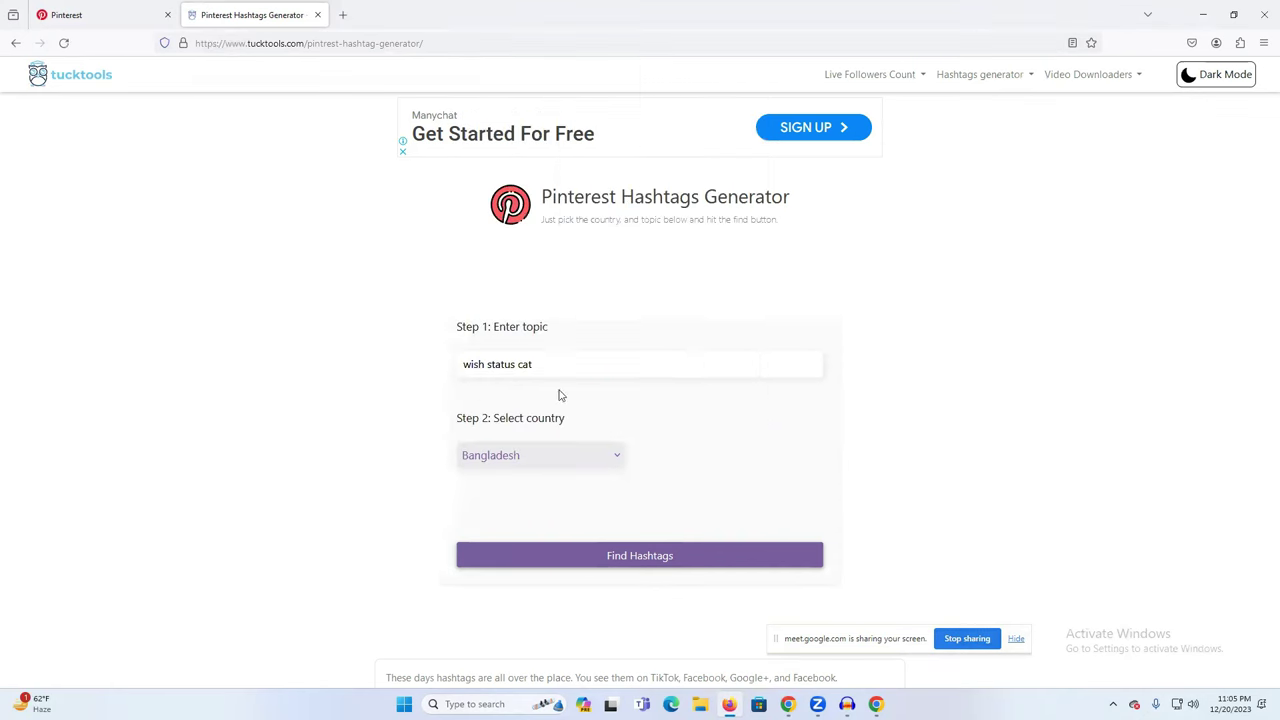
# Run the hashtag search for the entered topic and check the page for generated hashtags
pyautogui.click(593, 561)
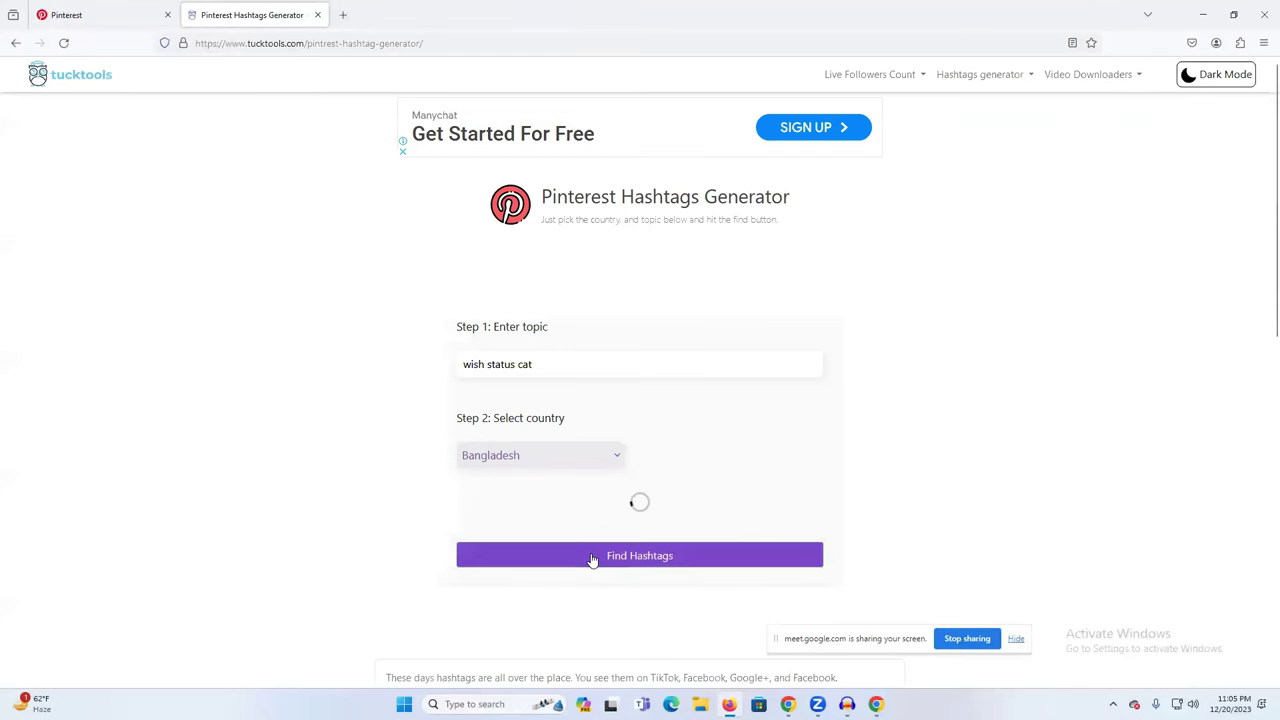
pyautogui.scroll(-2, 580, 455)
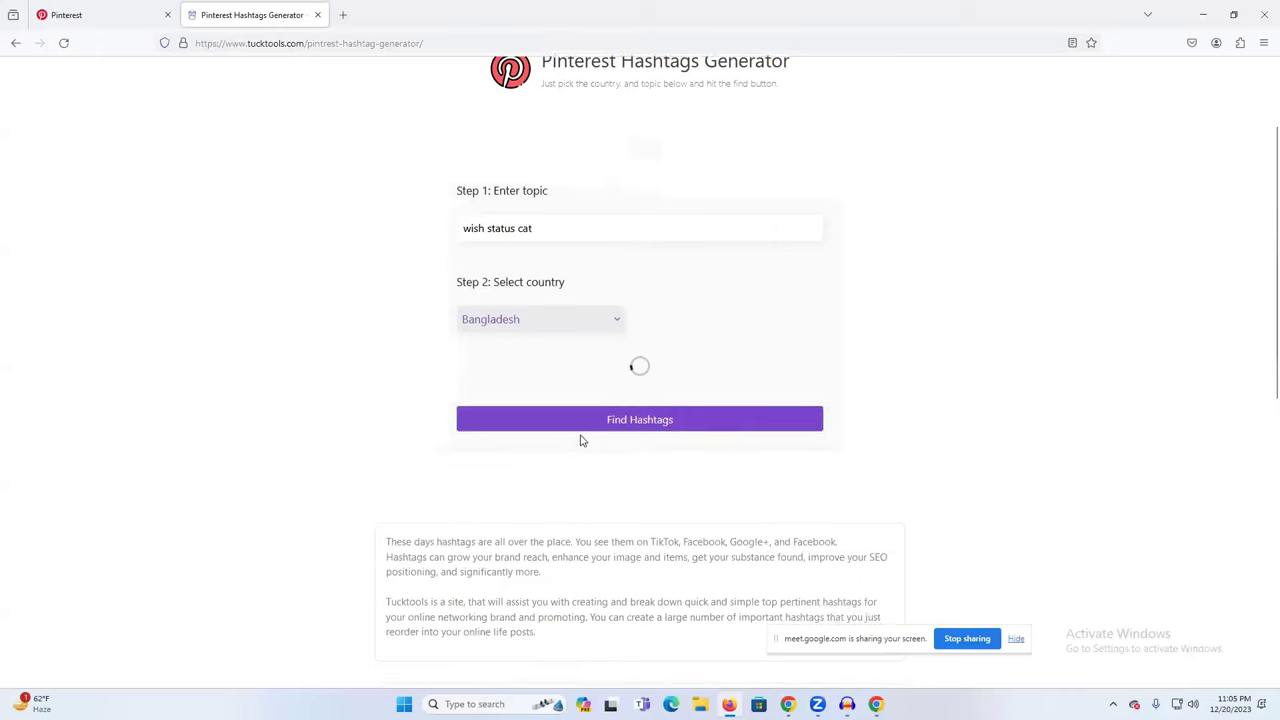
pyautogui.scroll(-2, 578, 437)
pyautogui.scroll(3, 577, 437)
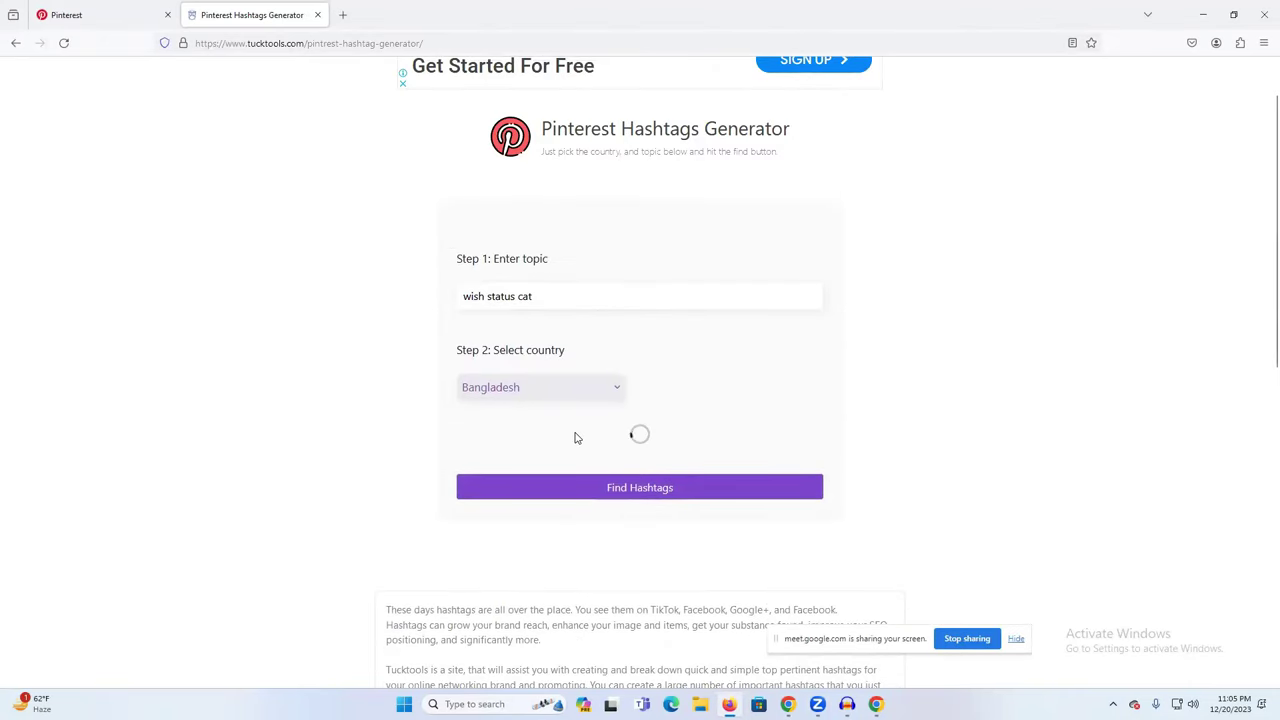
# Start a web search for "tag" in a new browser tab to find another hashtag generator
pyautogui.click(343, 15)
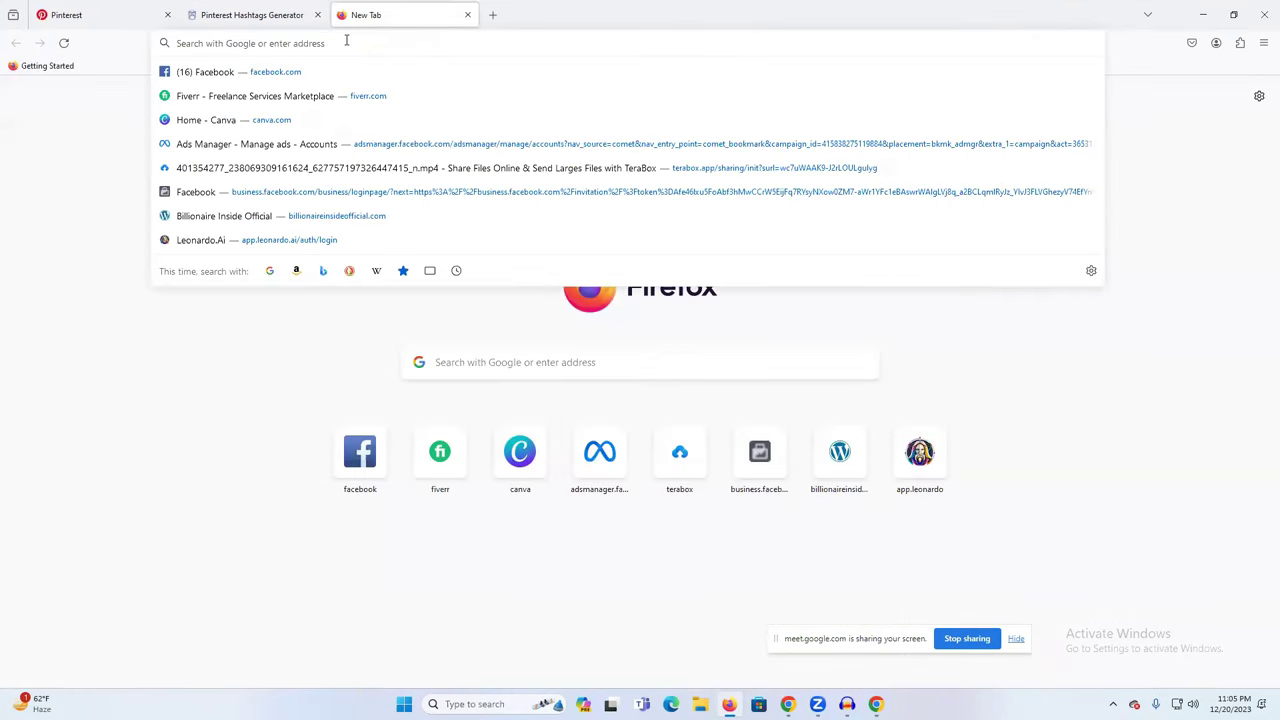
pyautogui.write('tag')
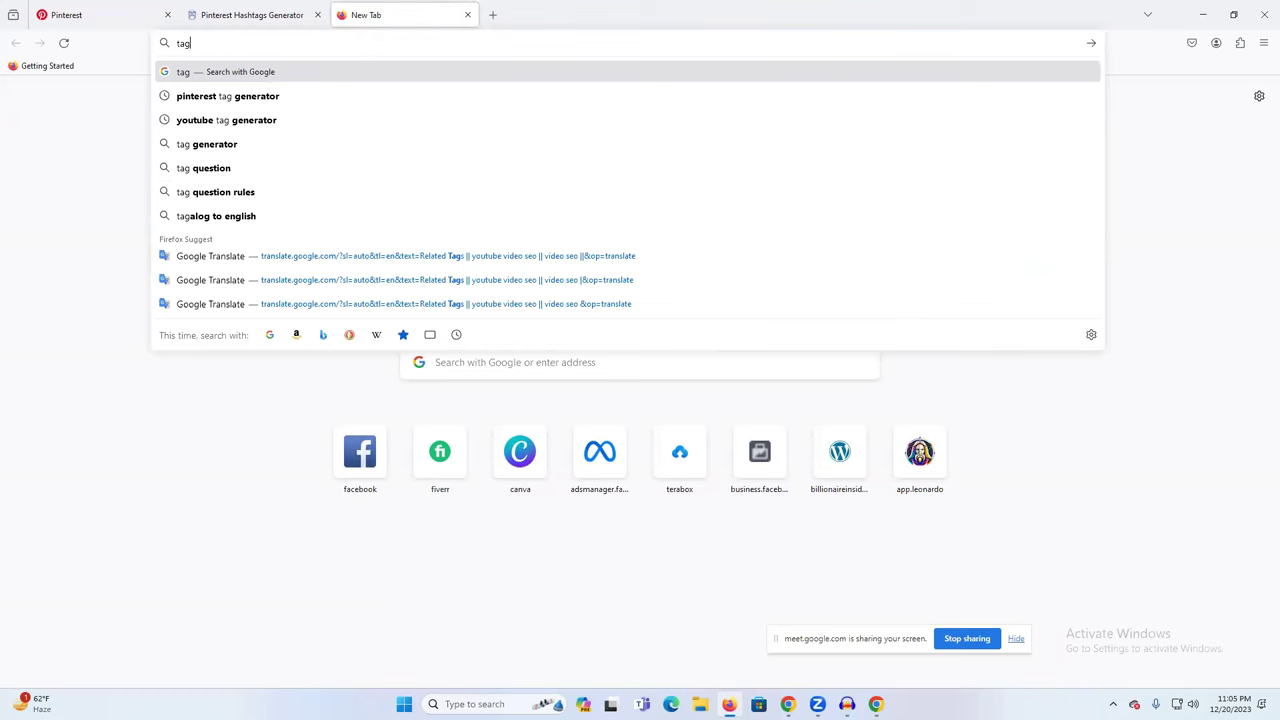
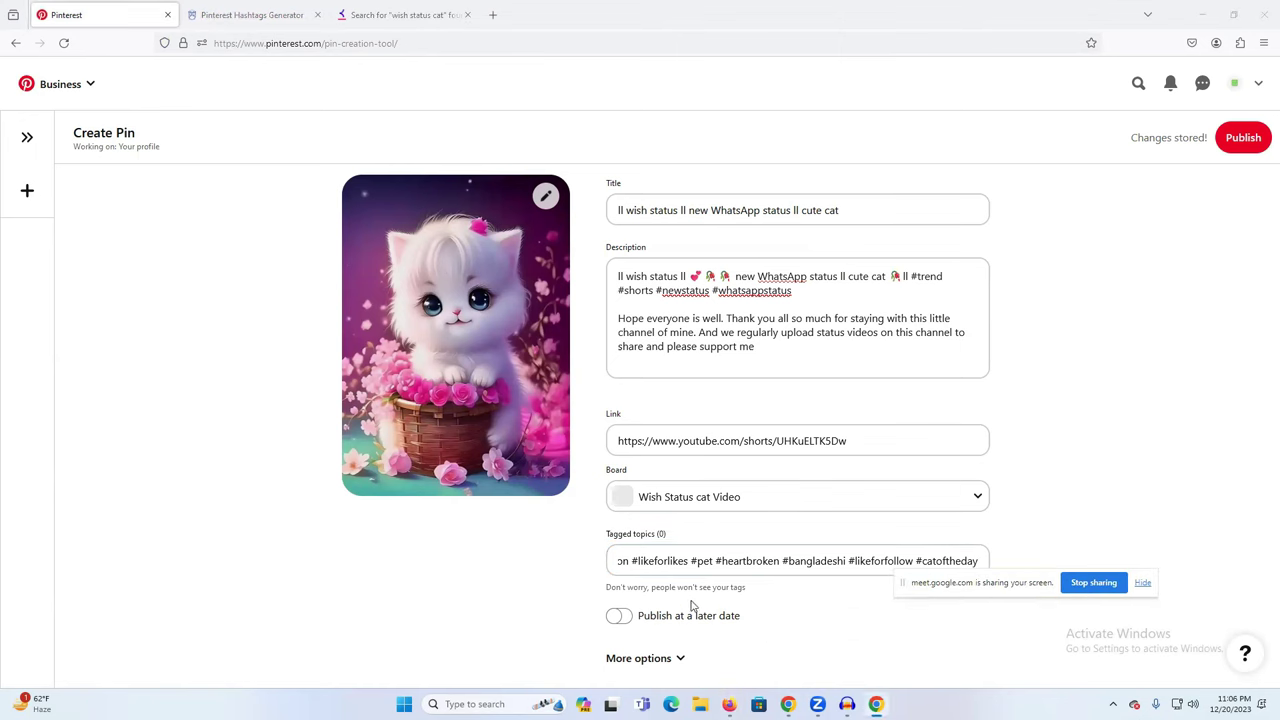
# Expand the Pin's additional options to review the comment and similar-product settings, and publish the Pin
pyautogui.click(674, 660)
pyautogui.scroll(-1, 768, 620)
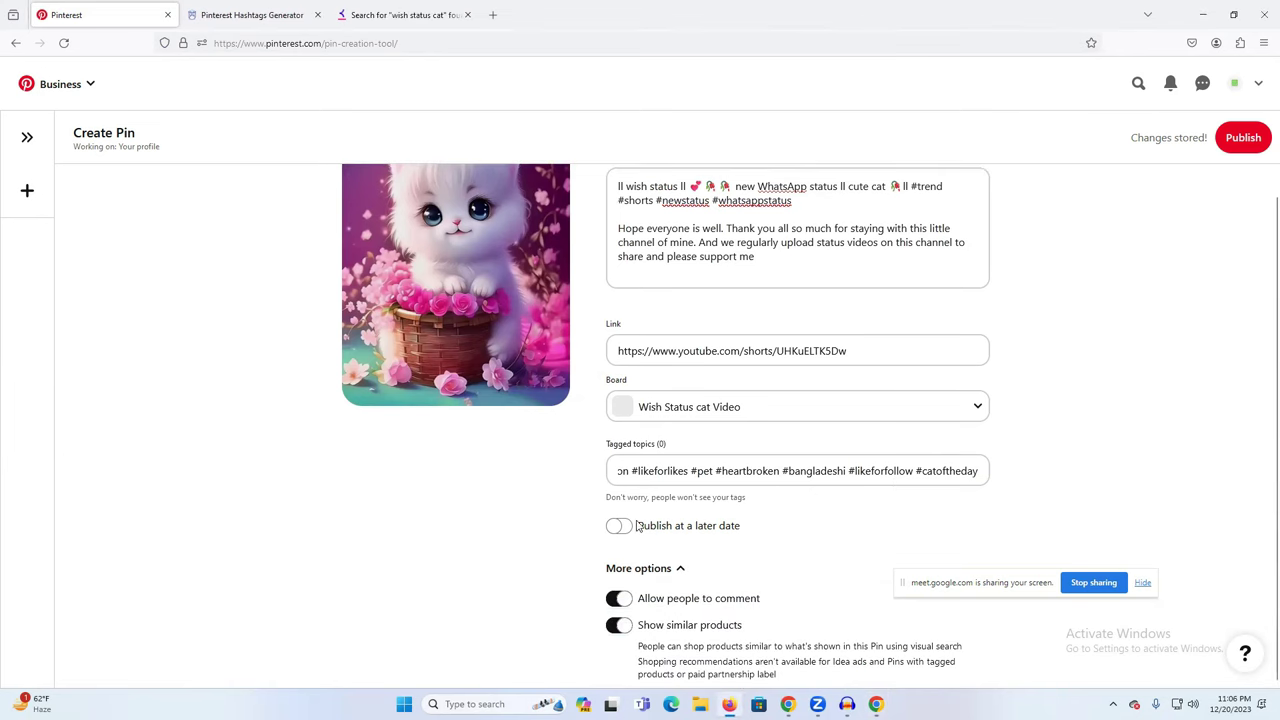
pyautogui.scroll(1, 780, 589)
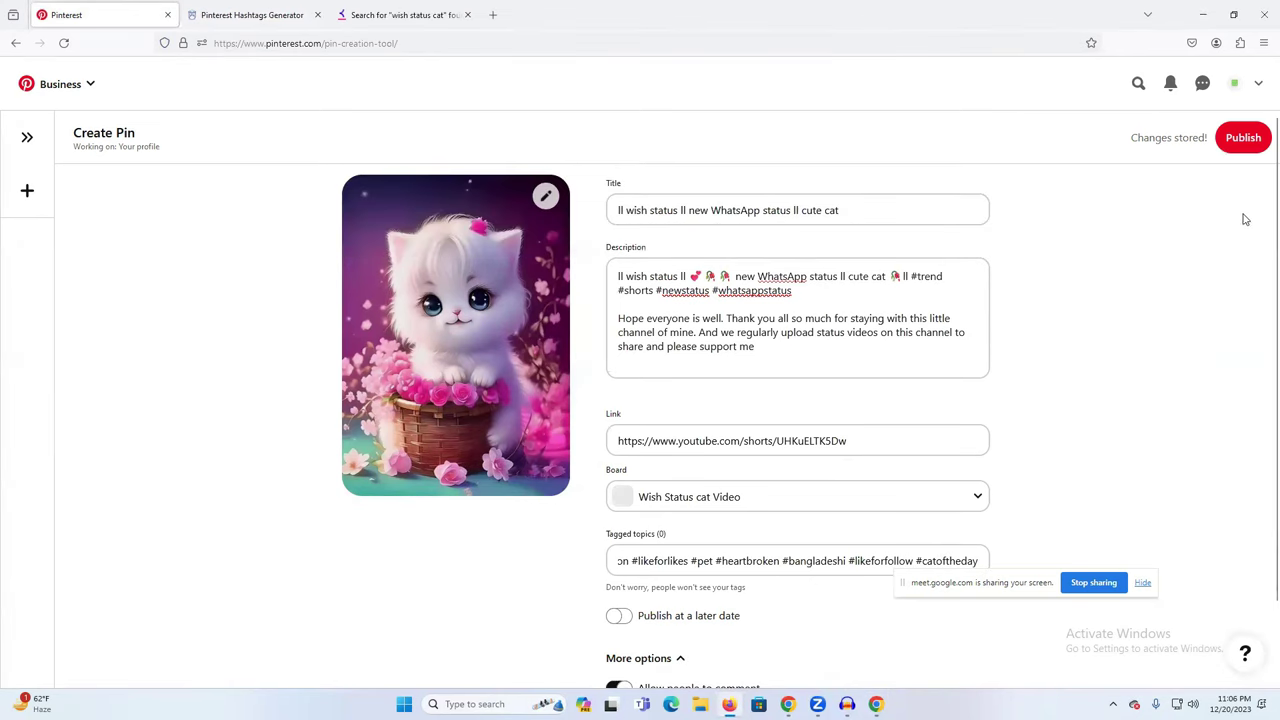
pyautogui.click(1243, 140)
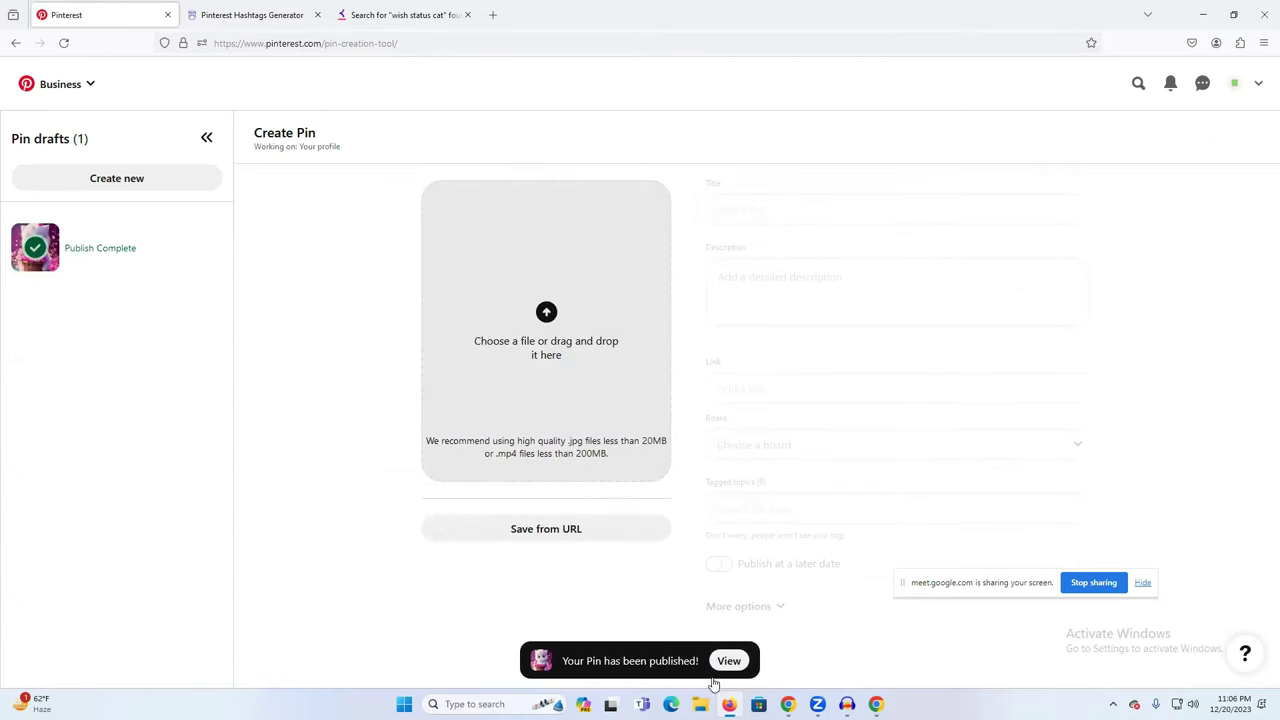
# View the published Pin and open the "Wish Status cat Video" board from the profile's saved boards
pyautogui.click(720, 666)
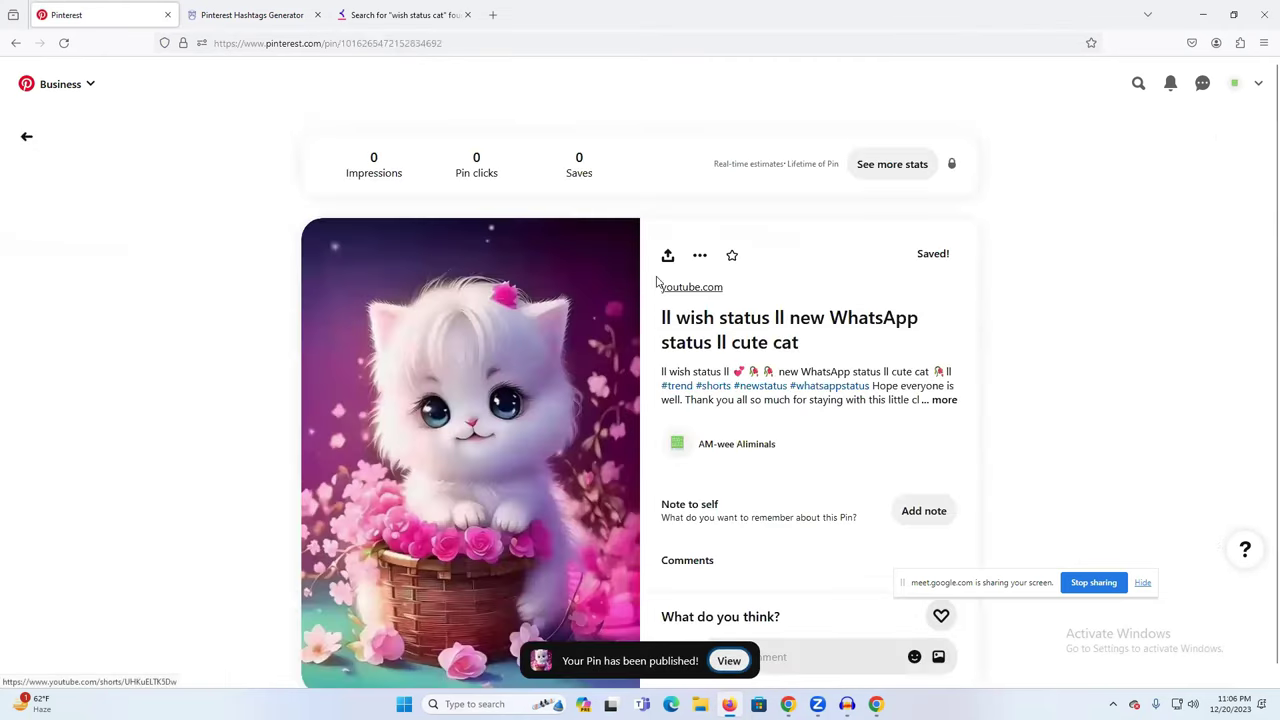
pyautogui.click(1235, 85)
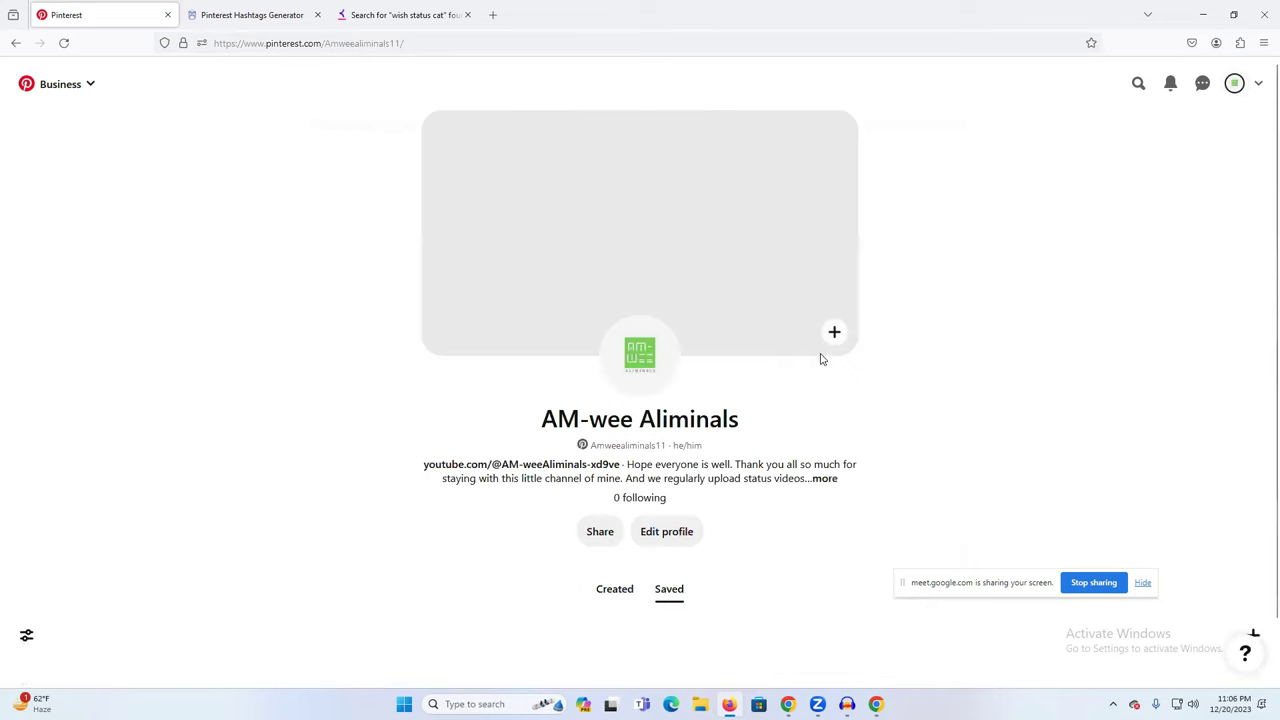
pyautogui.scroll(-3, 820, 358)
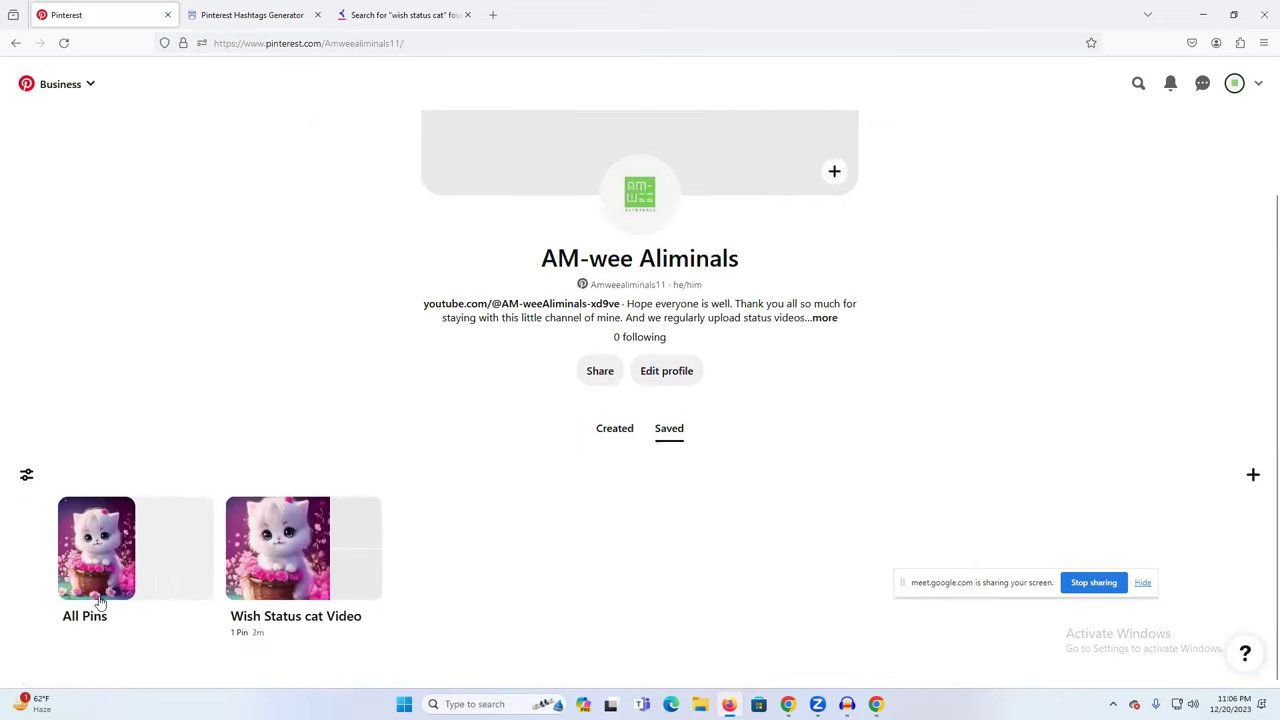
pyautogui.click(265, 545)
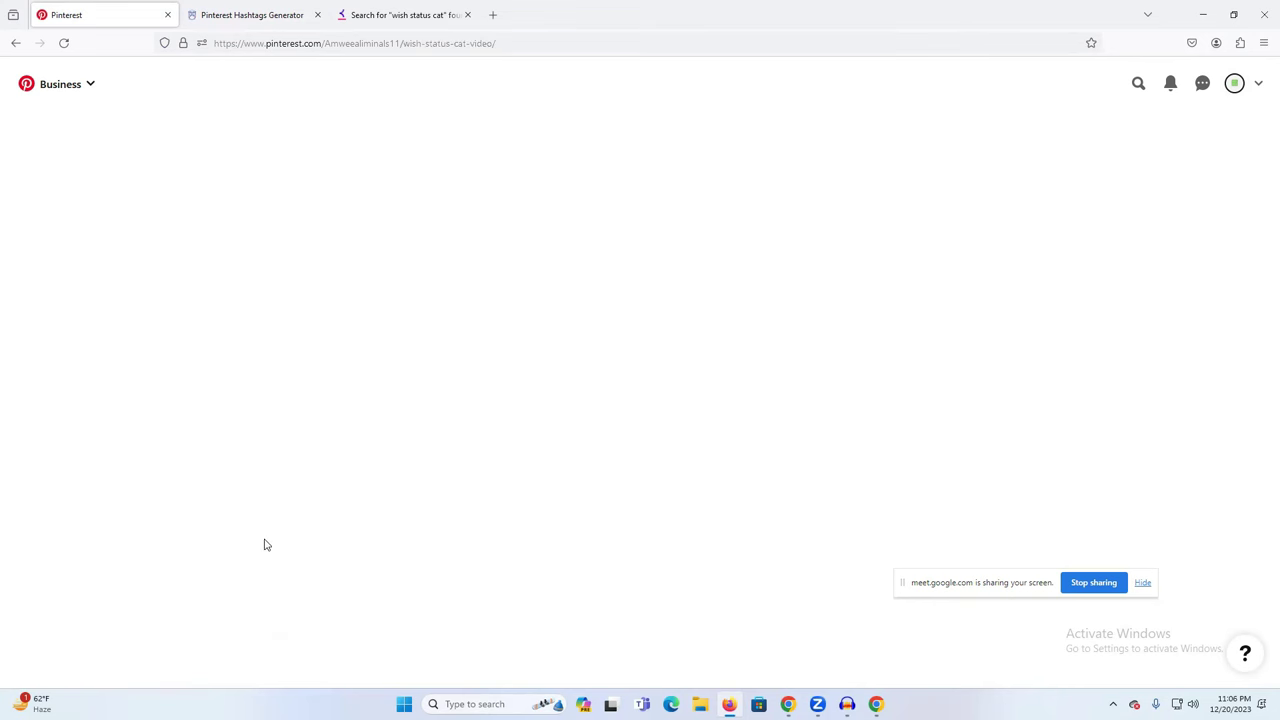
# Open the white kitten pin on the wish status cat video board
pyautogui.moveTo(536, 138); pyautogui.dragTo(768, 140)
pyautogui.scroll(-2, 772, 150)
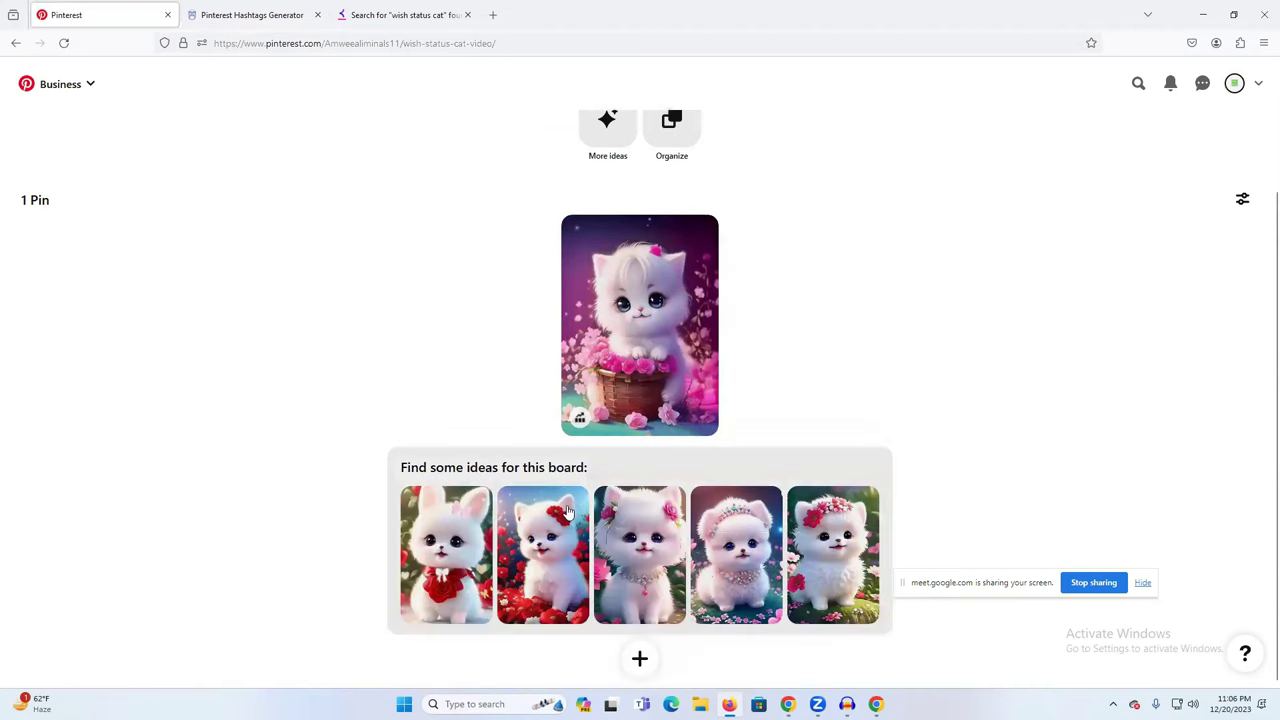
pyautogui.click(629, 315)
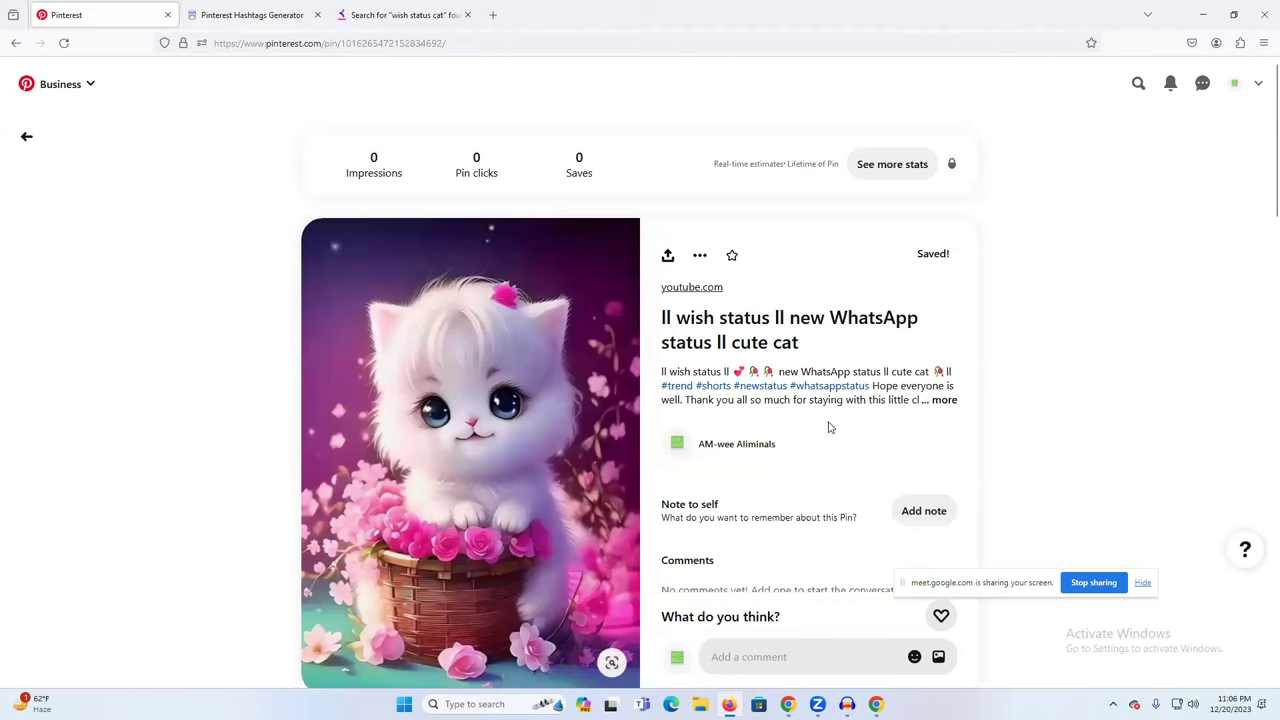
# Check the pin's youtube.com link by opening it, close the YouTube page and return to the pin
pyautogui.scroll(-3, 607, 469)
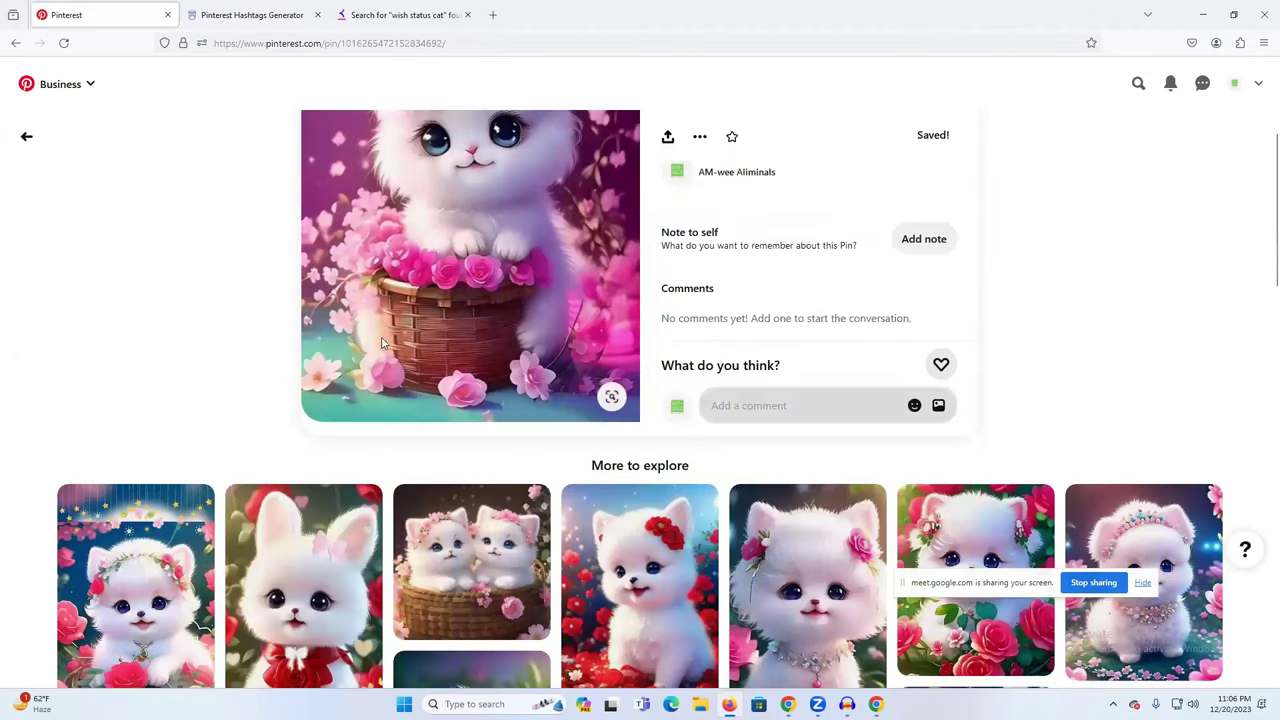
pyautogui.moveTo(356, 398)
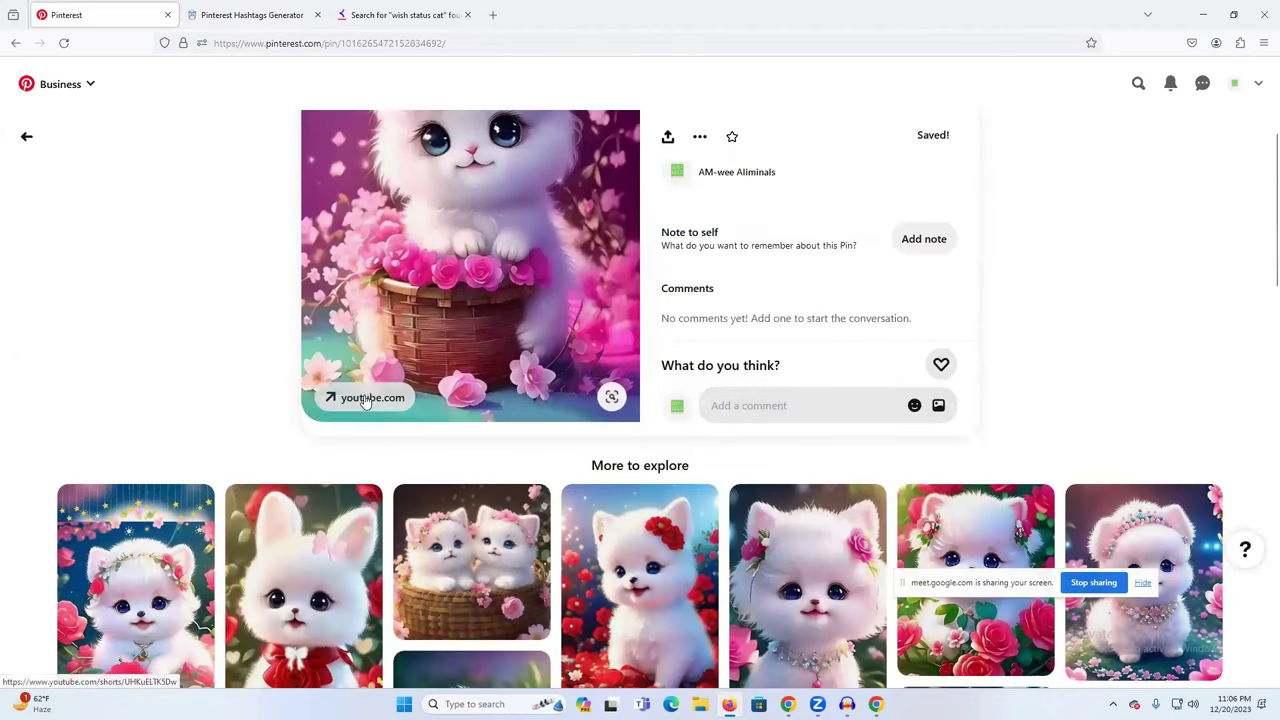
pyautogui.click(365, 400)
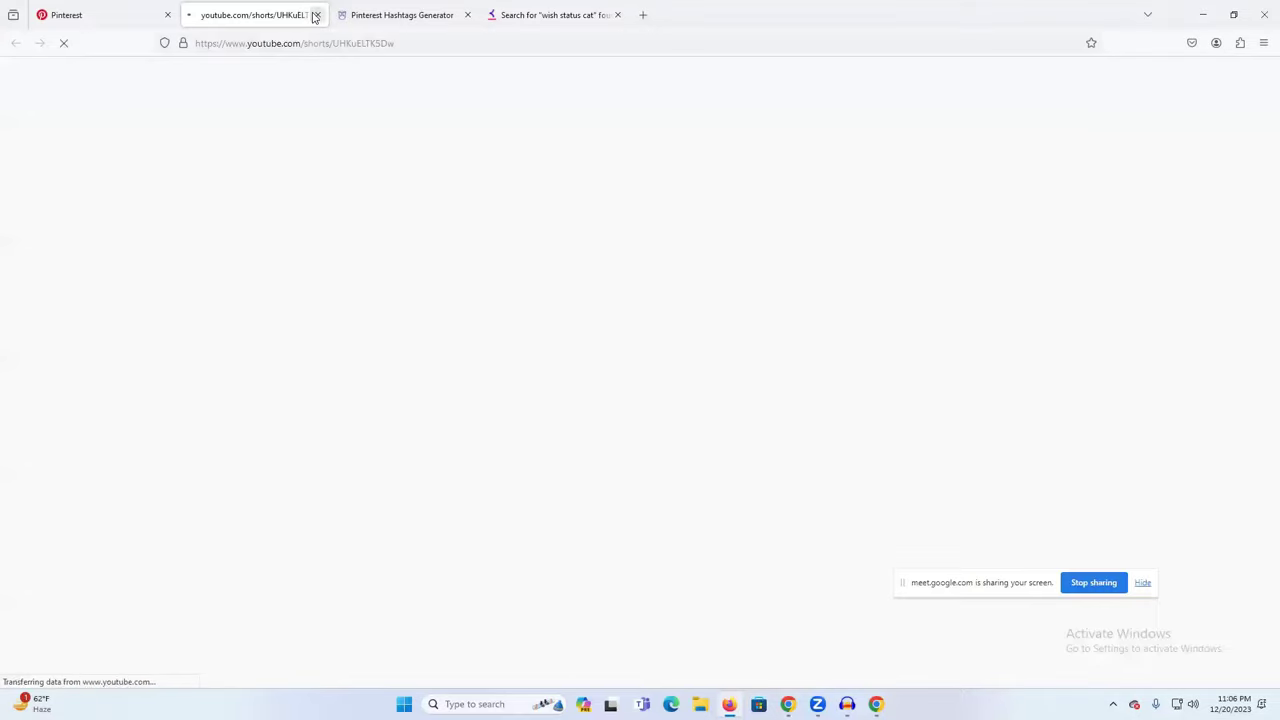
pyautogui.click(315, 16)
pyautogui.scroll(5, 477, 340)
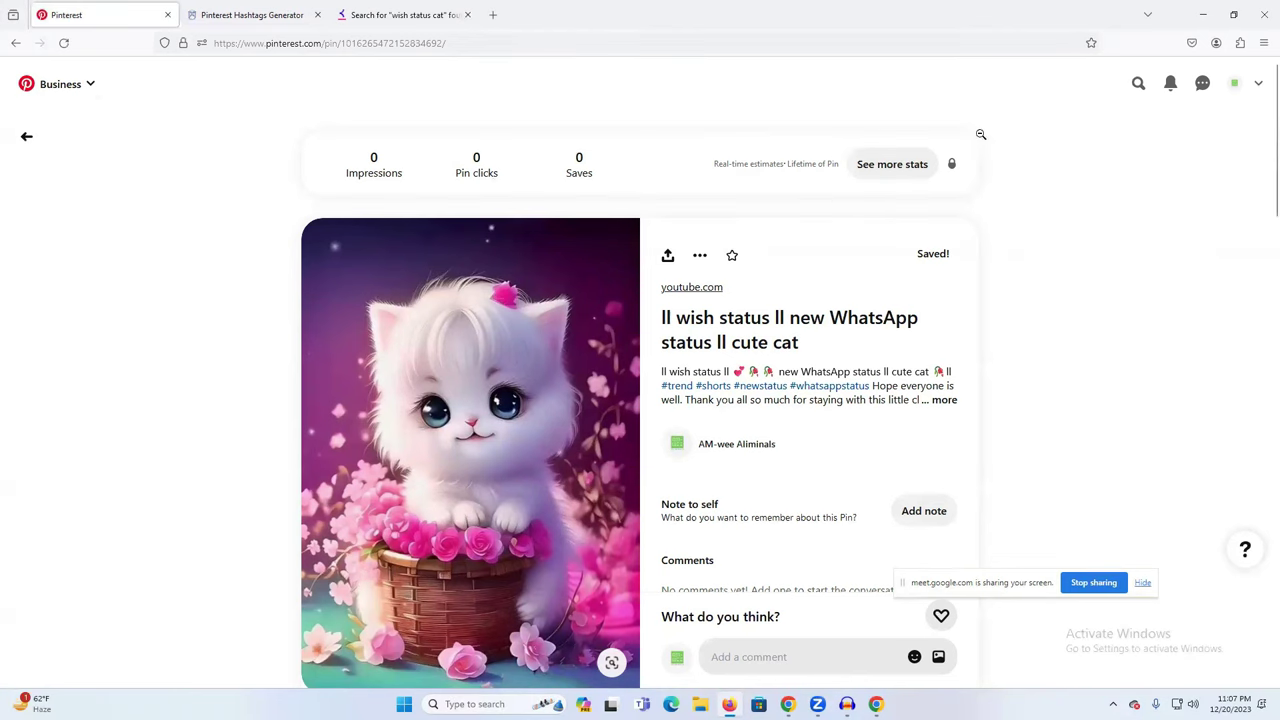
# Search Pinterest for "digital marketing" and browse the resulting pins
pyautogui.click(1138, 83)
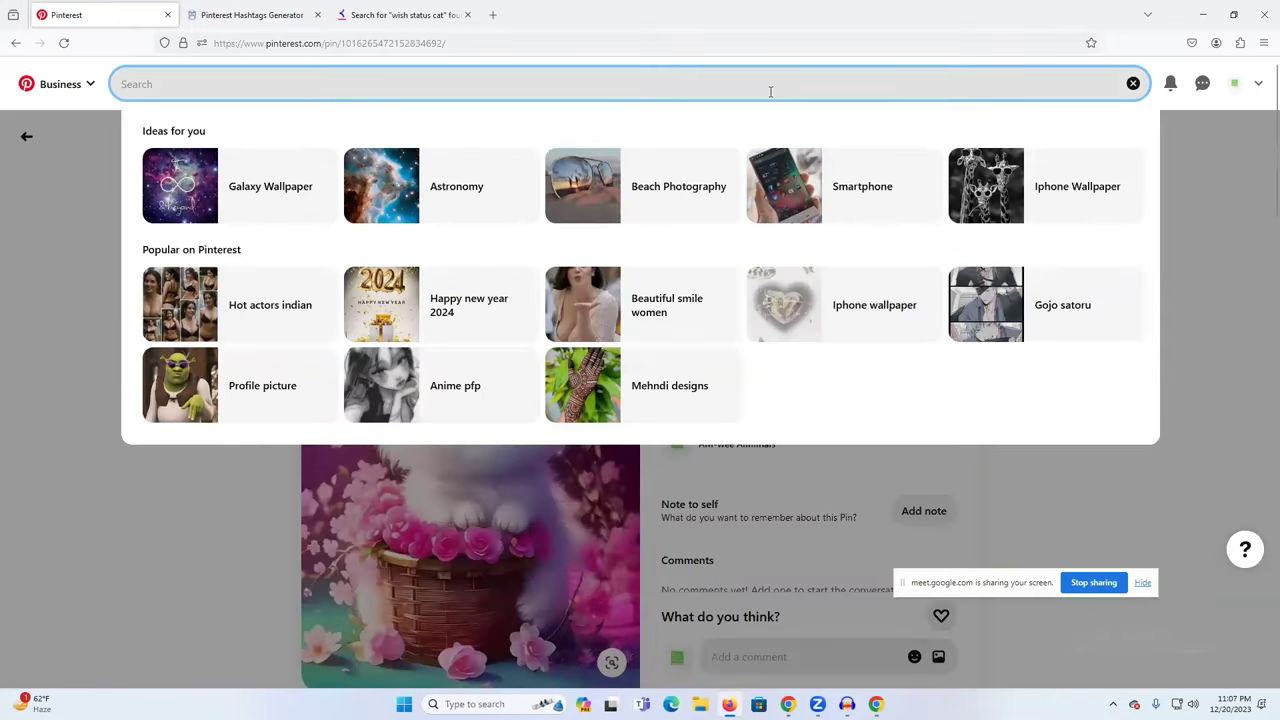
pyautogui.write('digi')
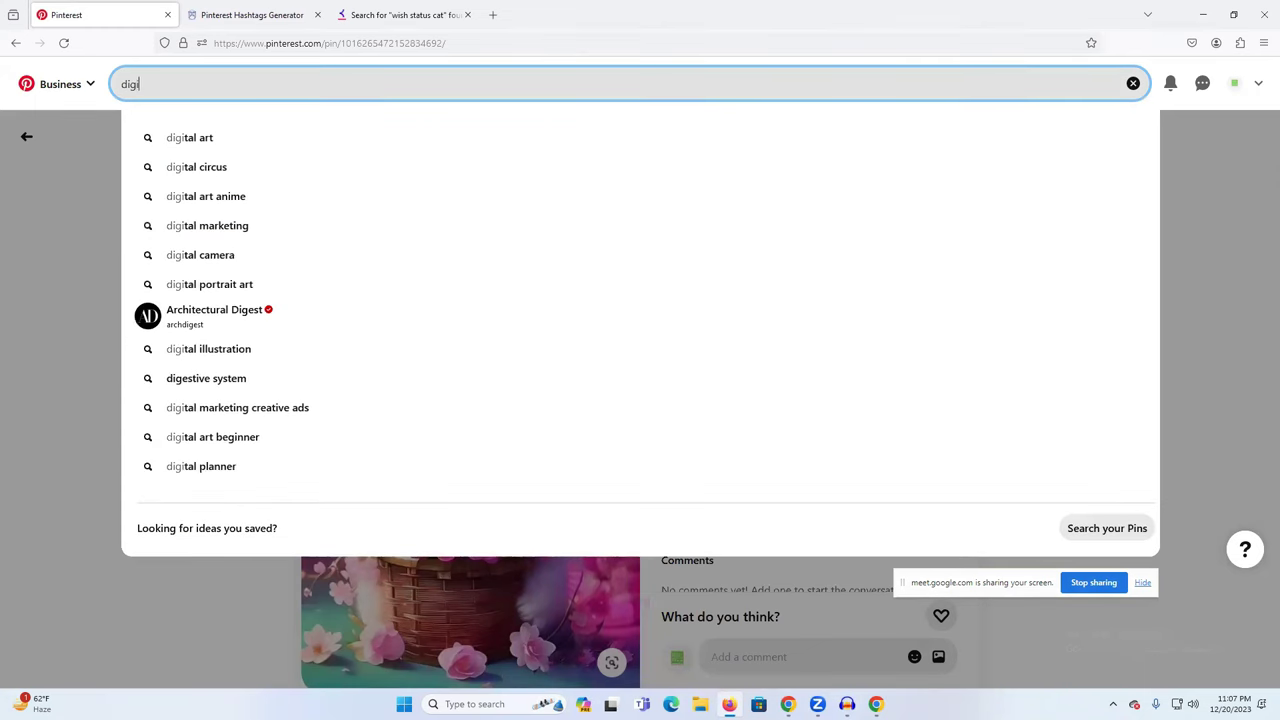
pyautogui.write('tal')
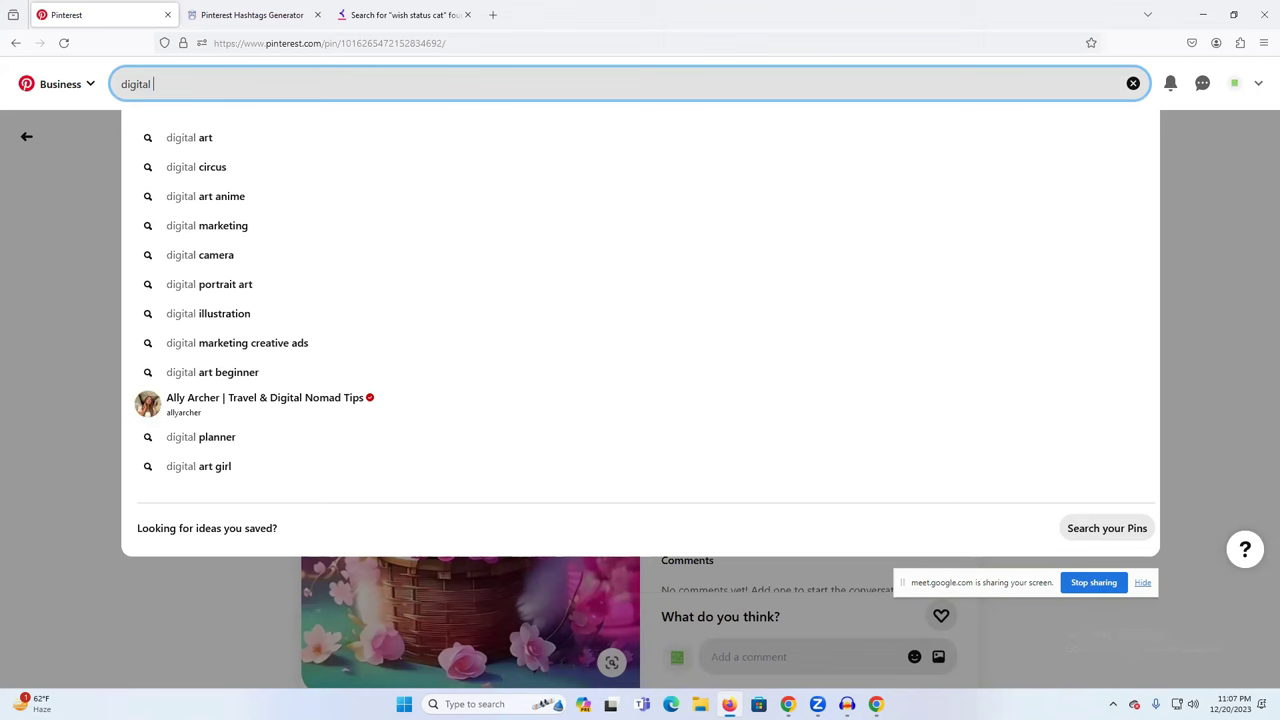
pyautogui.click(509, 237)
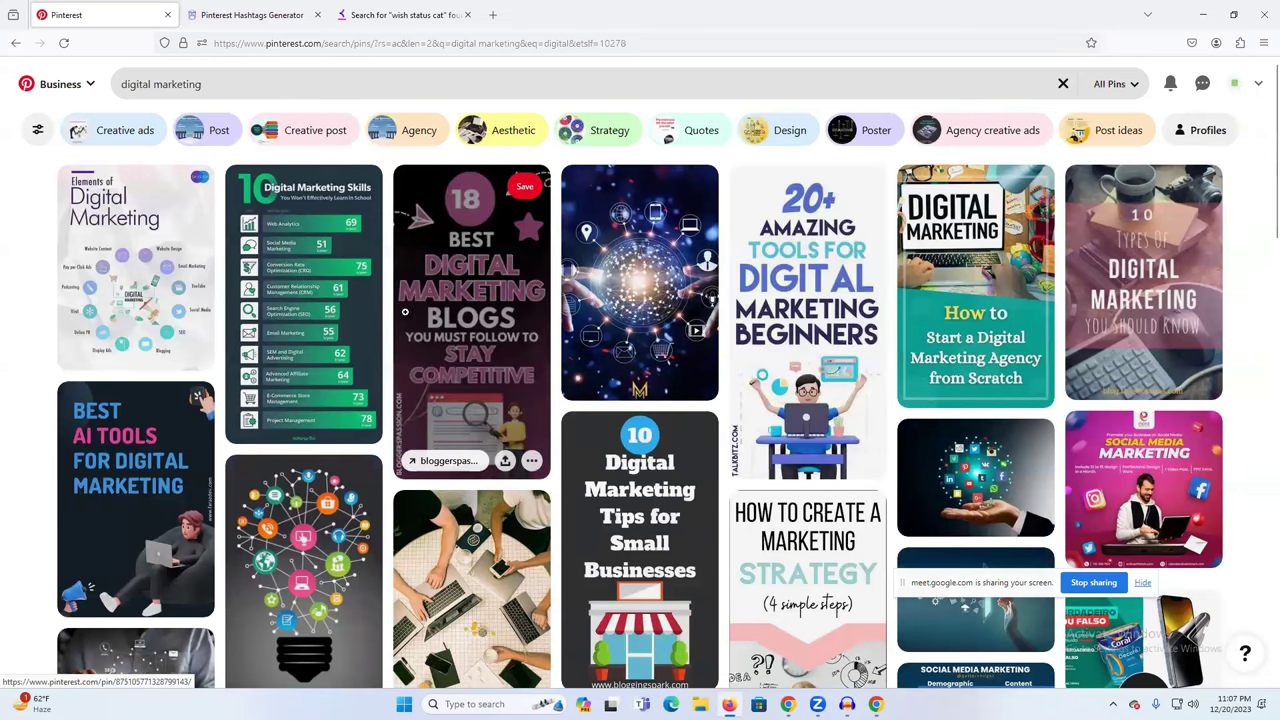
pyautogui.scroll(-2, 1075, 405)
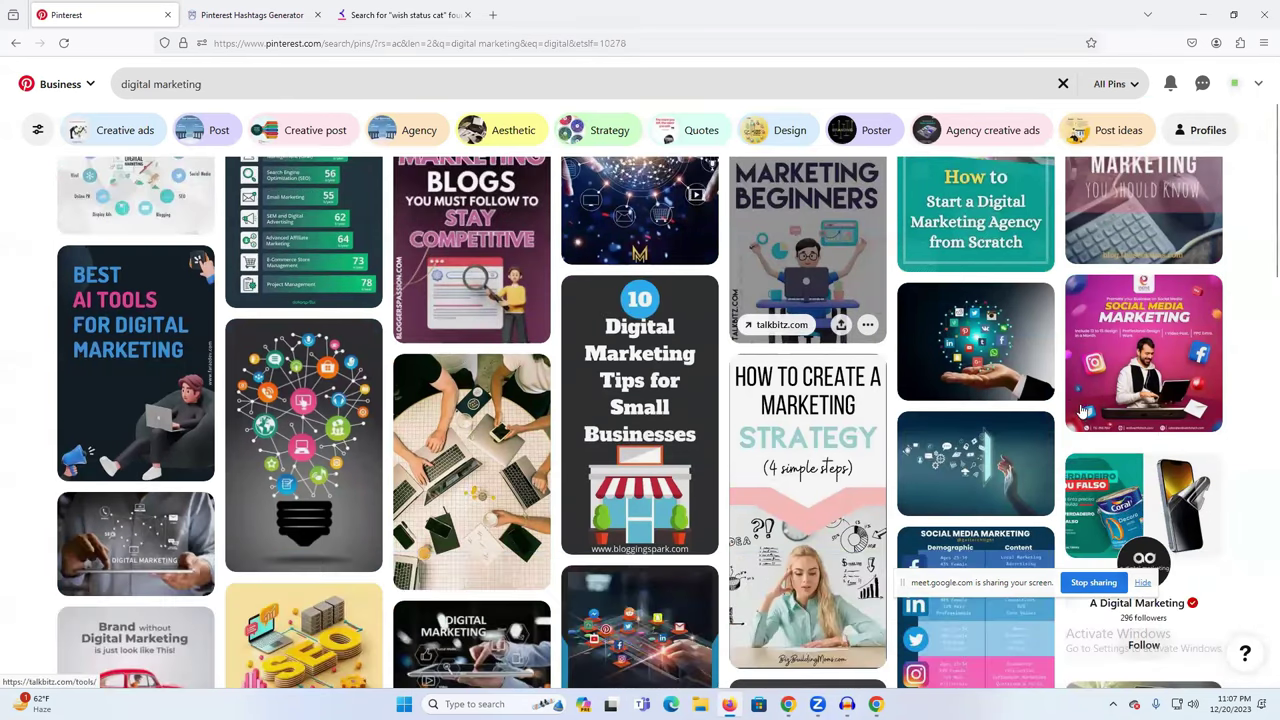
pyautogui.scroll(-1, 1080, 390)
pyautogui.scroll(-2, 1063, 400)
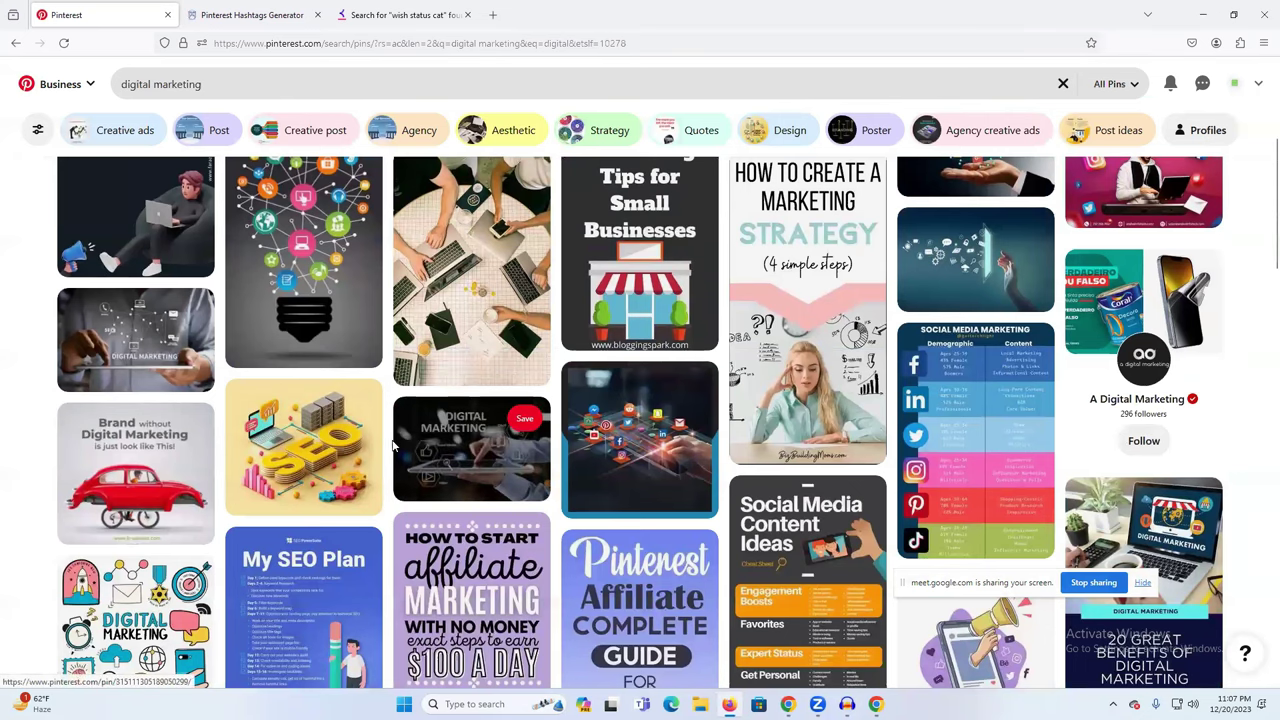
pyautogui.scroll(-3, 383, 445)
pyautogui.scroll(-3, 383, 440)
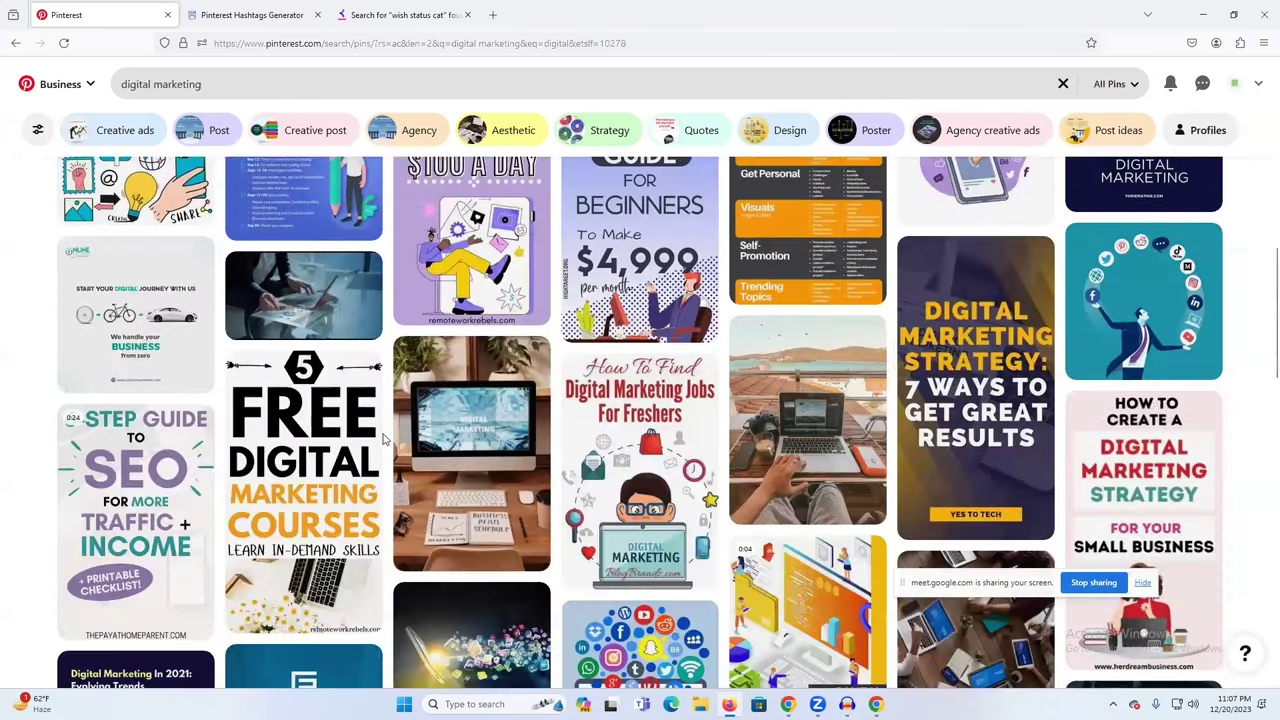
pyautogui.scroll(-5, 237, 100)
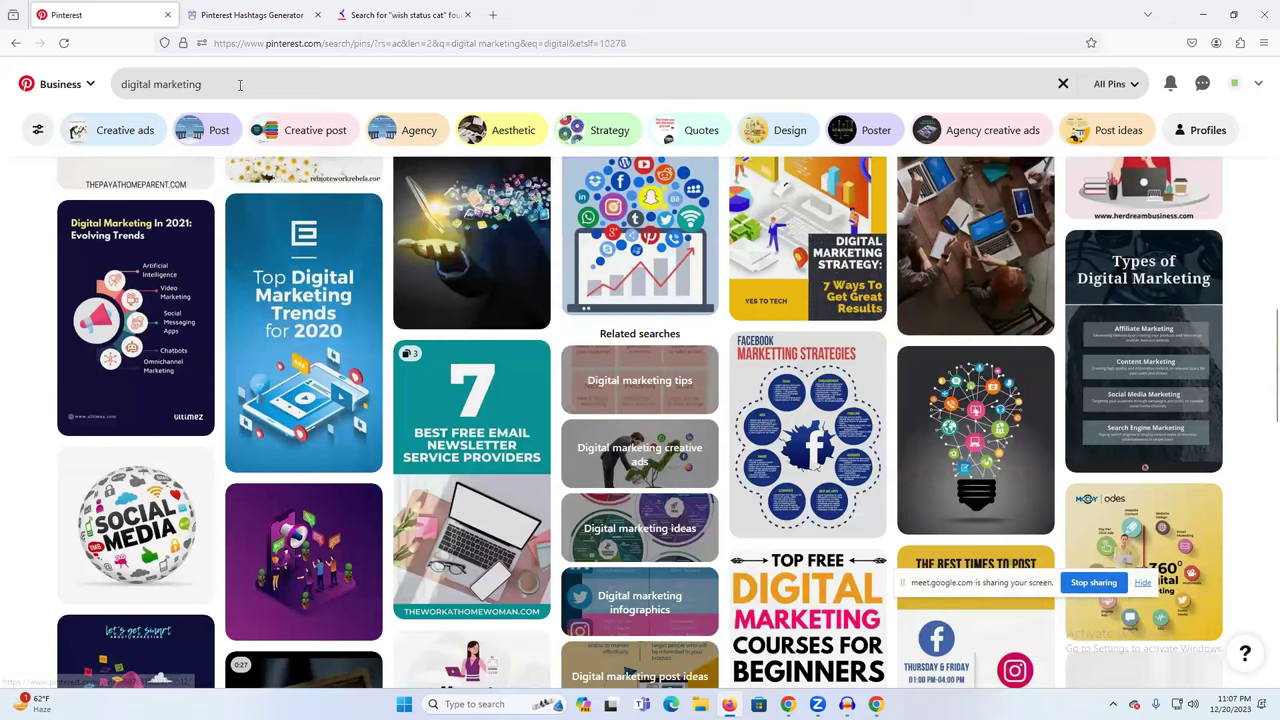
# Replace the search term and search Pinterest for "facebook marketing"
pyautogui.click(239, 84)
pyautogui.hotkey('ctrl', 'a')
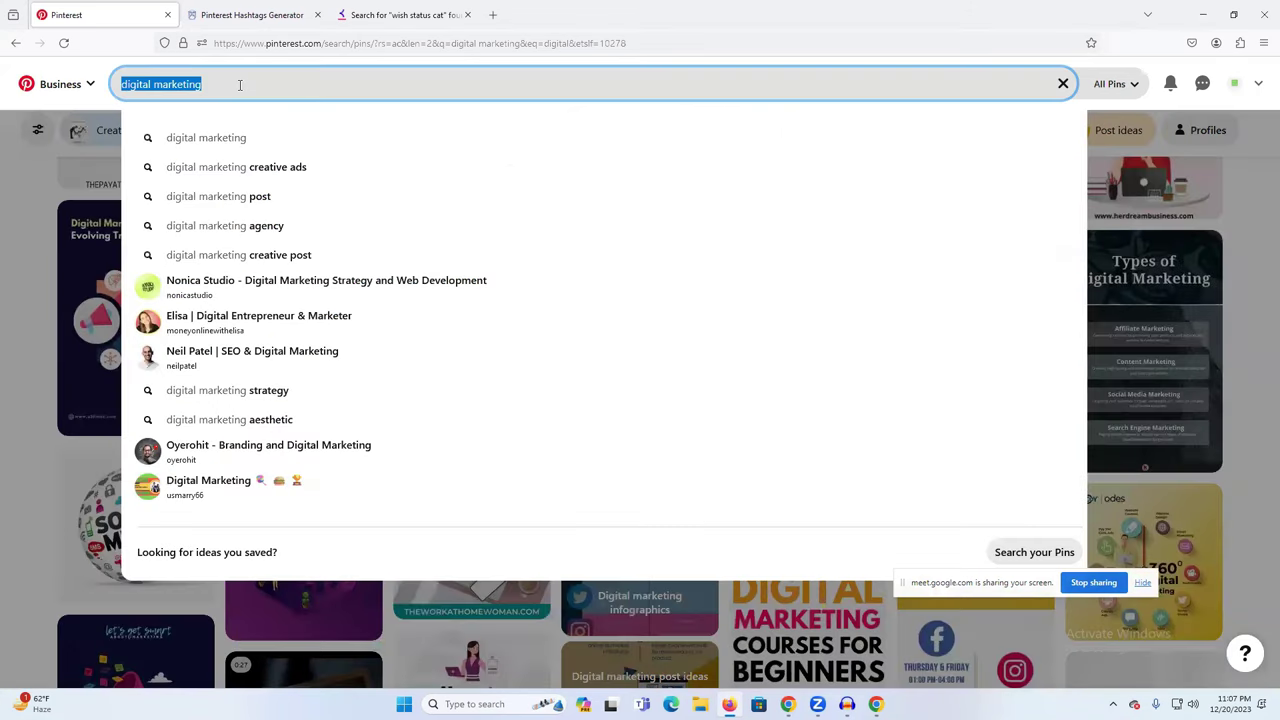
pyautogui.write('faceb')
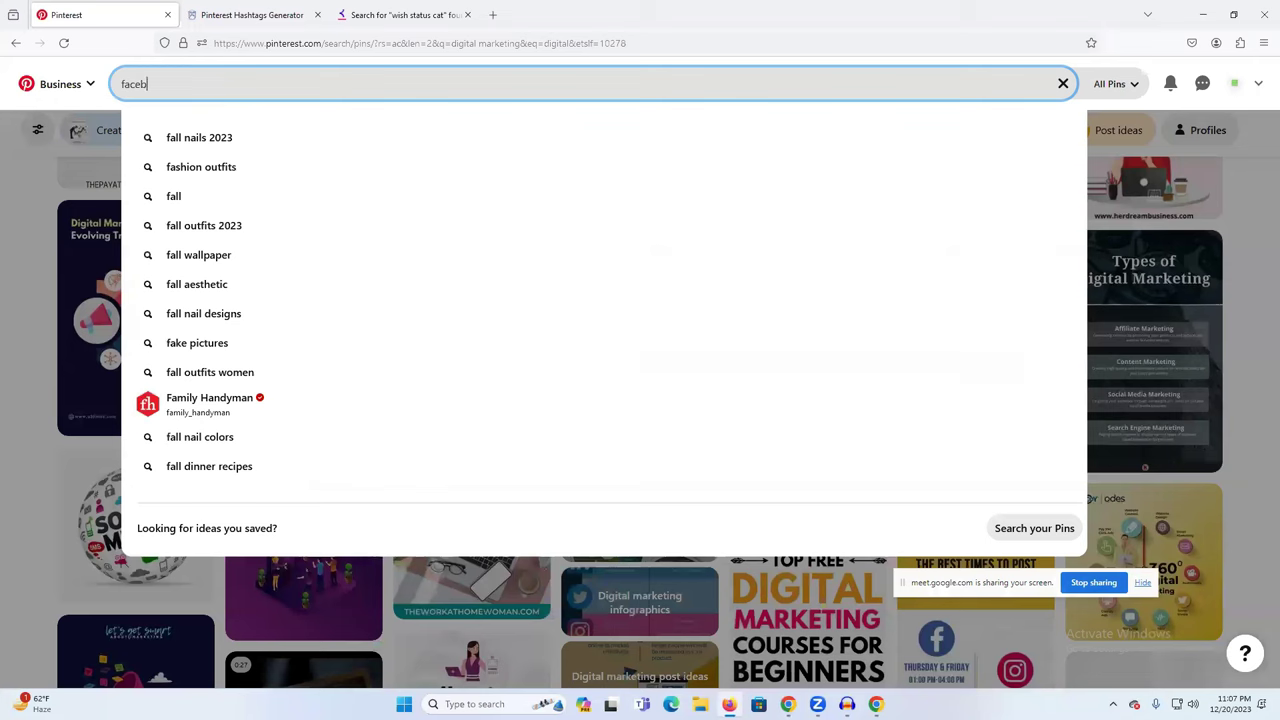
pyautogui.write('ook m')
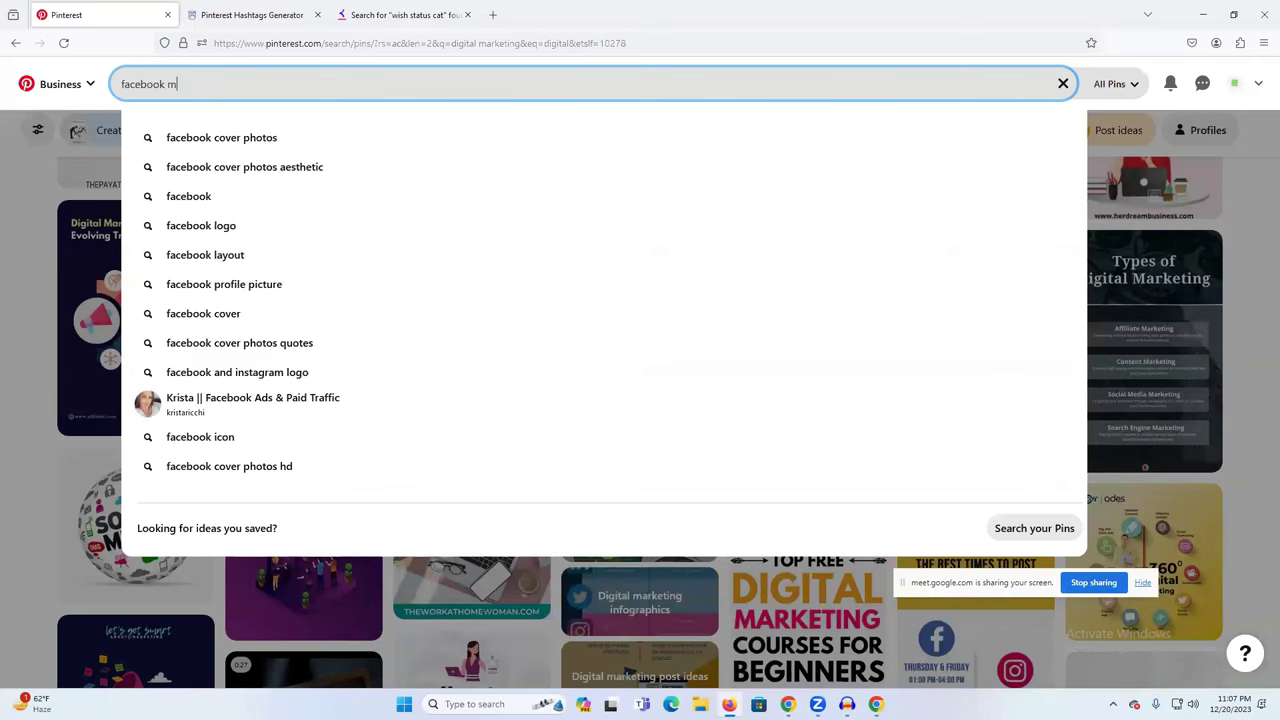
pyautogui.write('ar')
pyautogui.click(312, 148)
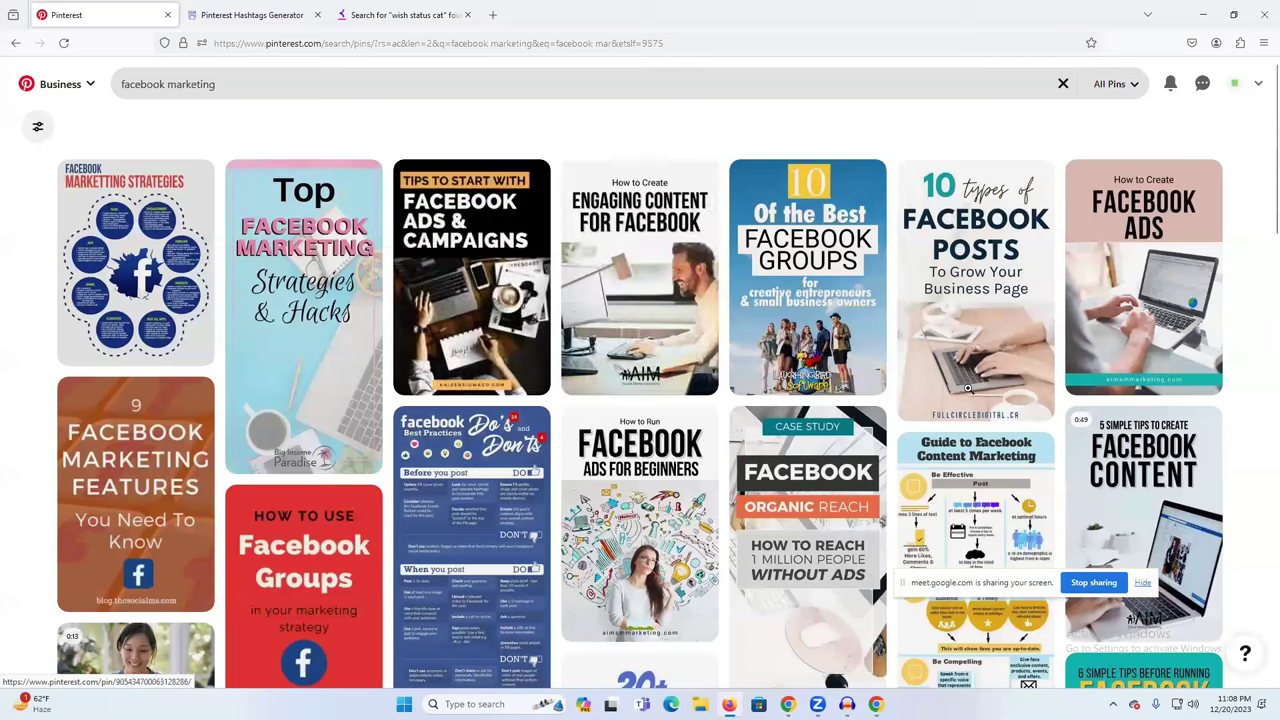
# Browse the facebook marketing results to examine the pin designs and topics
pyautogui.scroll(-3, 627, 354)
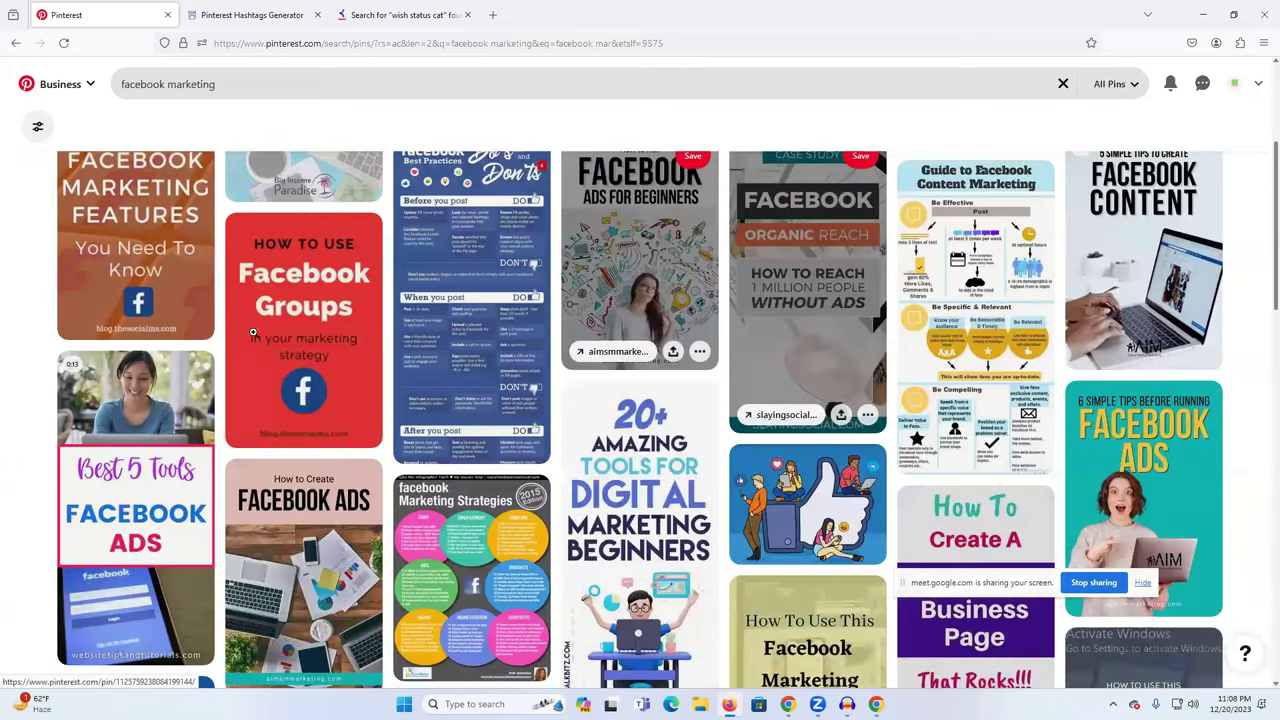
pyautogui.scroll(-1, 482, 345)
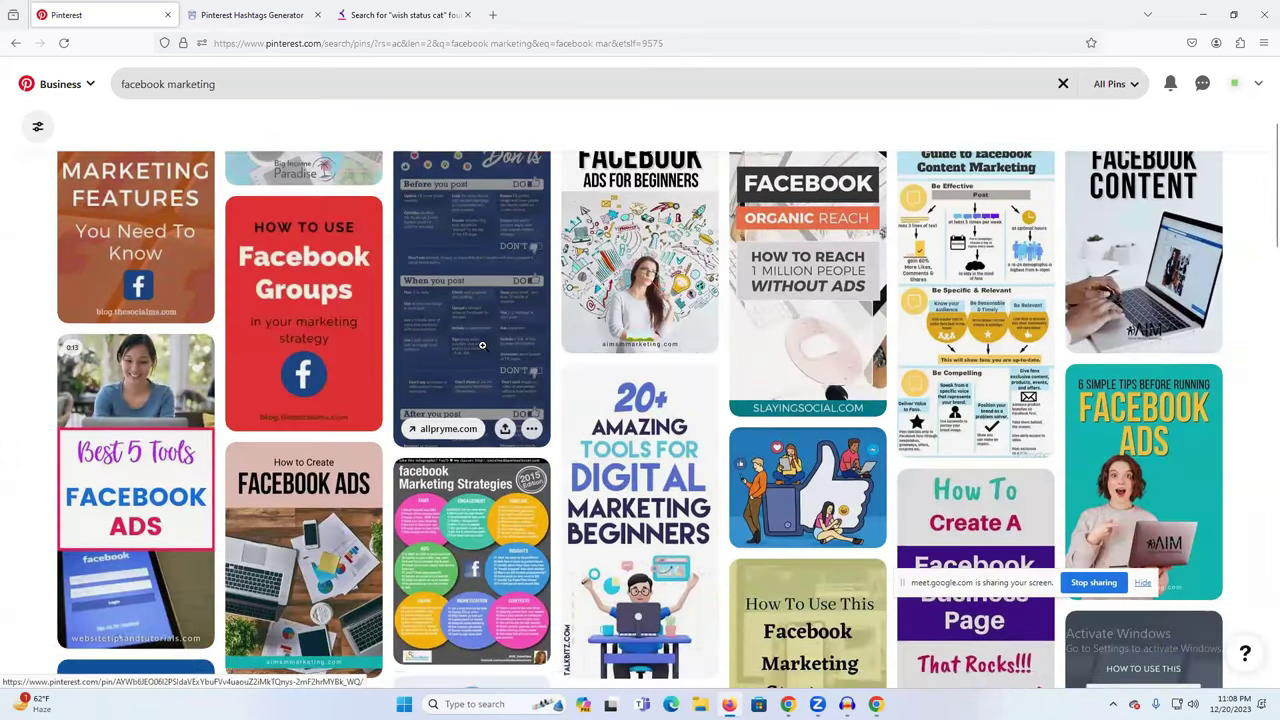
pyautogui.scroll(-5, 482, 345)
pyautogui.scroll(-3, 678, 418)
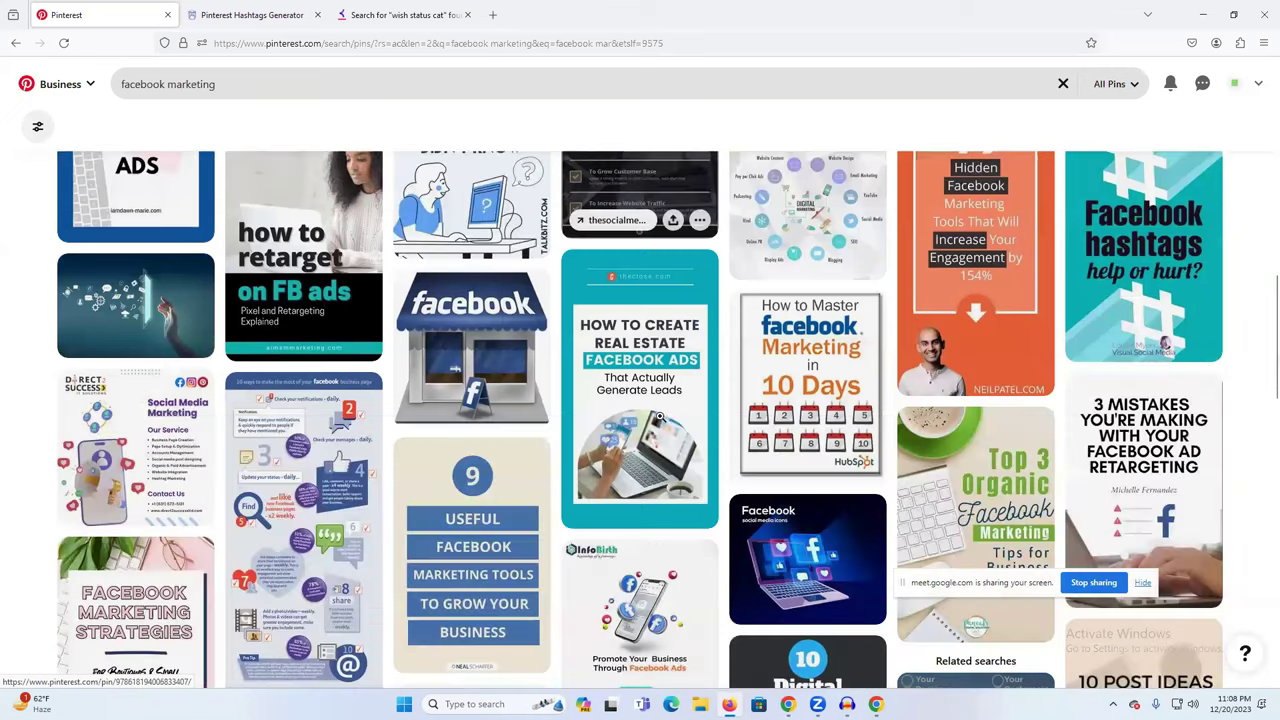
pyautogui.scroll(-3, 650, 413)
pyautogui.scroll(-4, 650, 413)
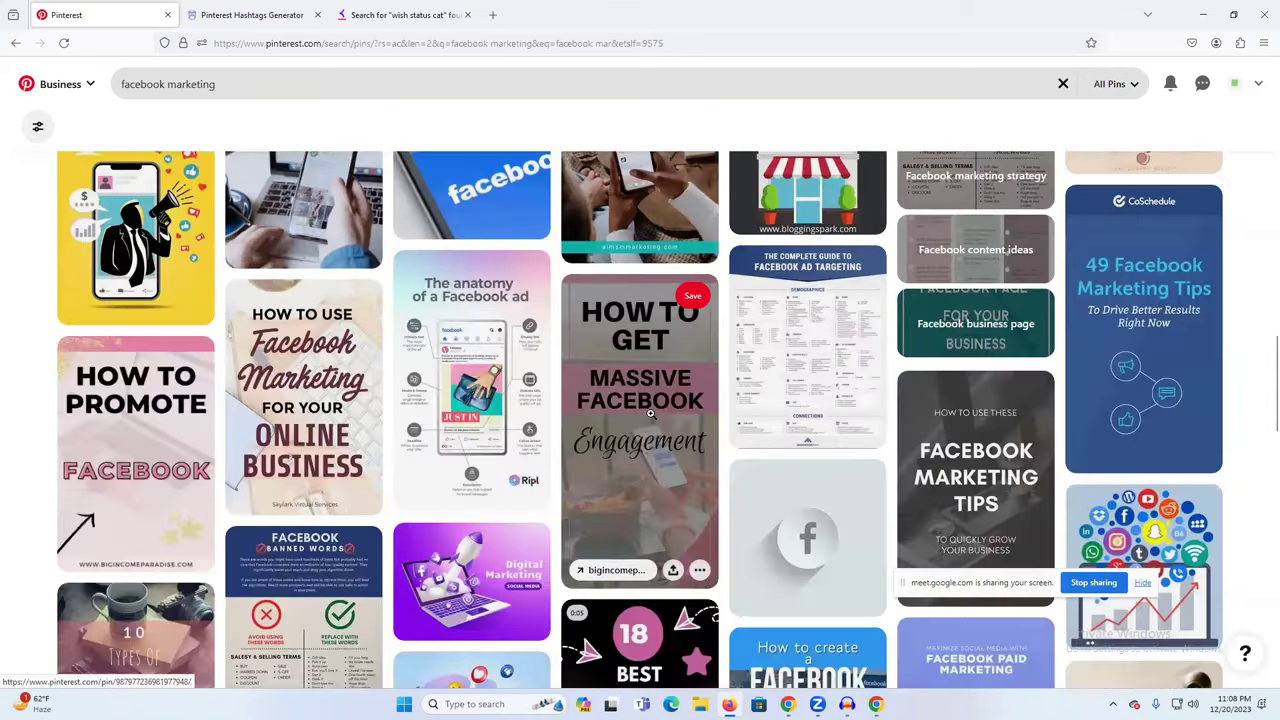
pyautogui.scroll(-5, 652, 421)
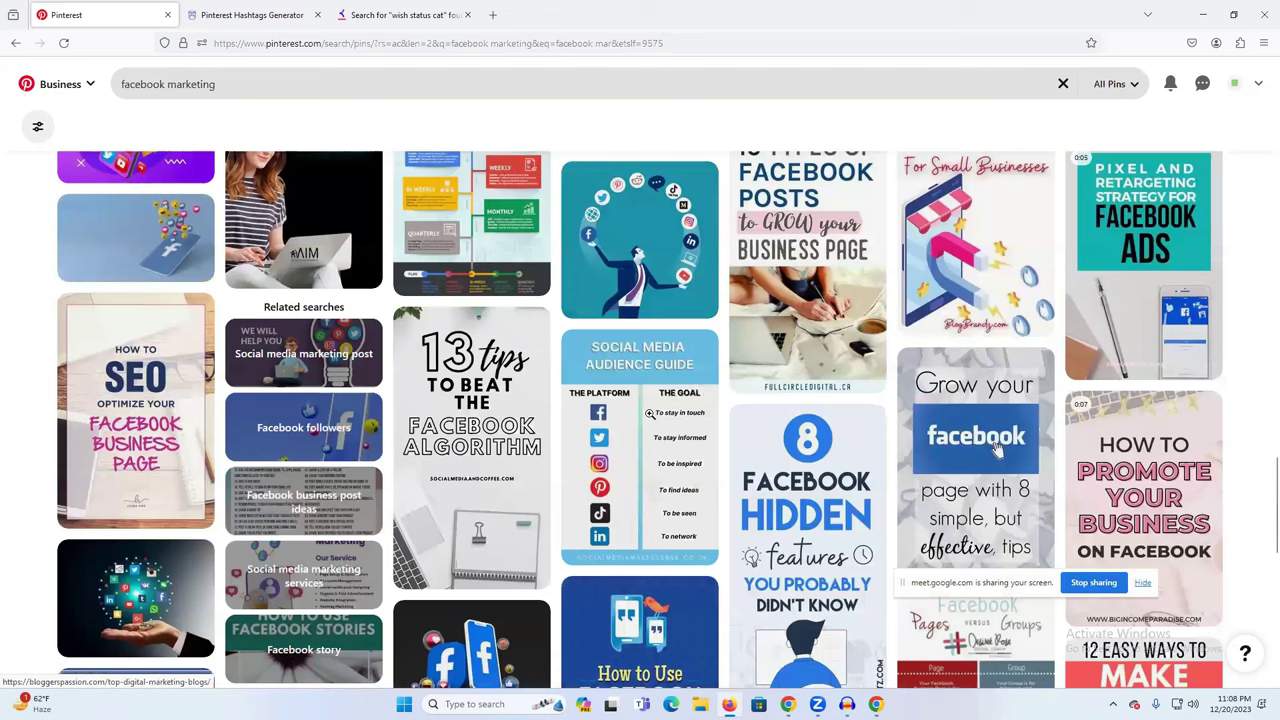
pyautogui.scroll(-3, 650, 413)
pyautogui.scroll(-5, 650, 413)
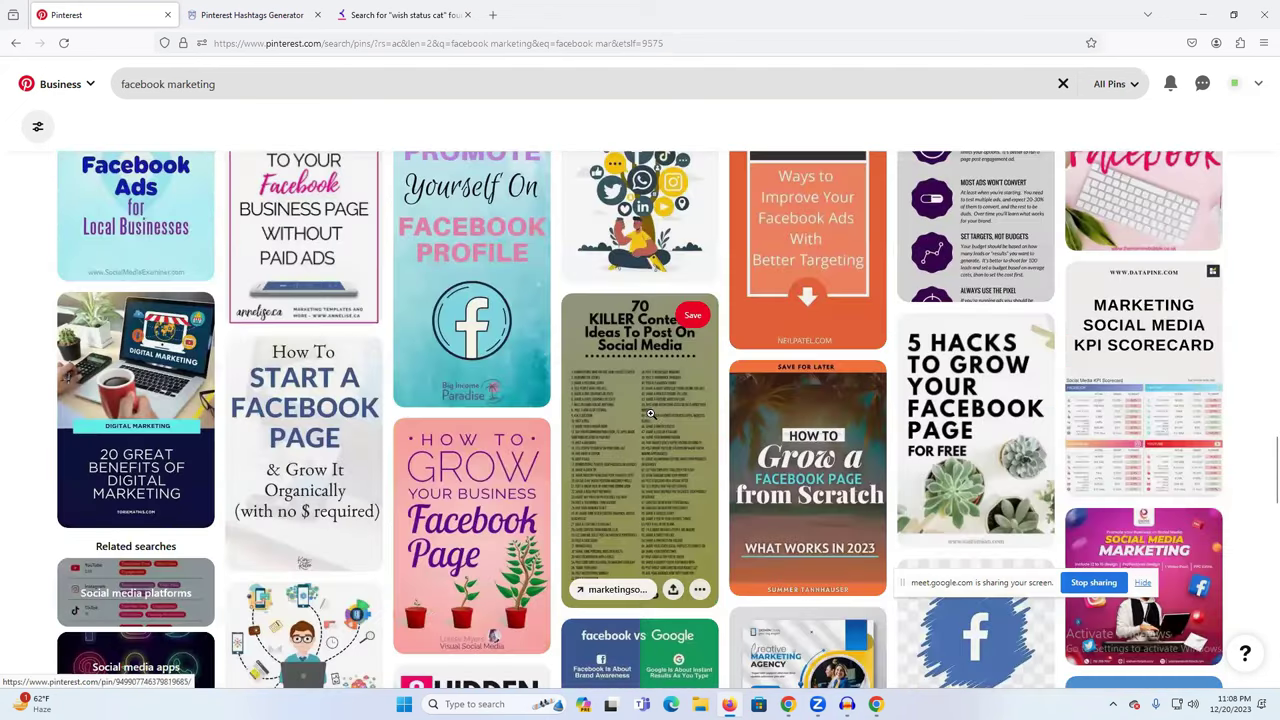
pyautogui.scroll(-5, 650, 412)
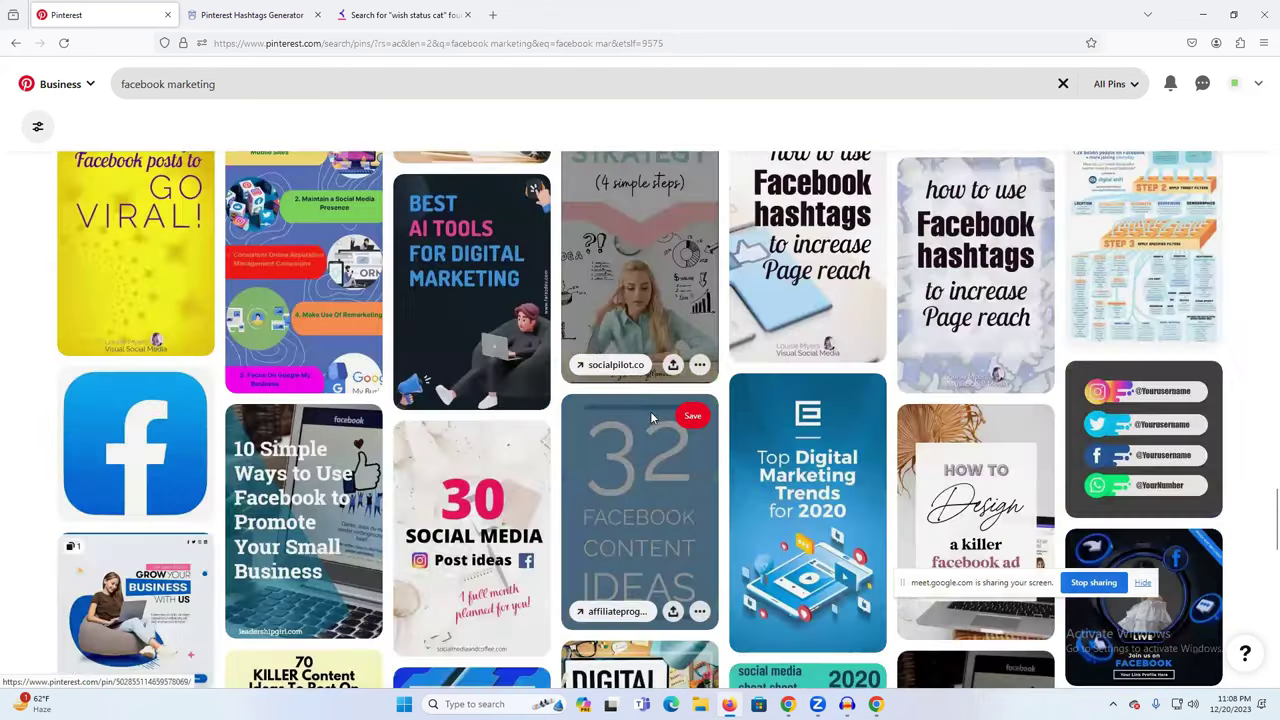
pyautogui.scroll(-5, 602, 410)
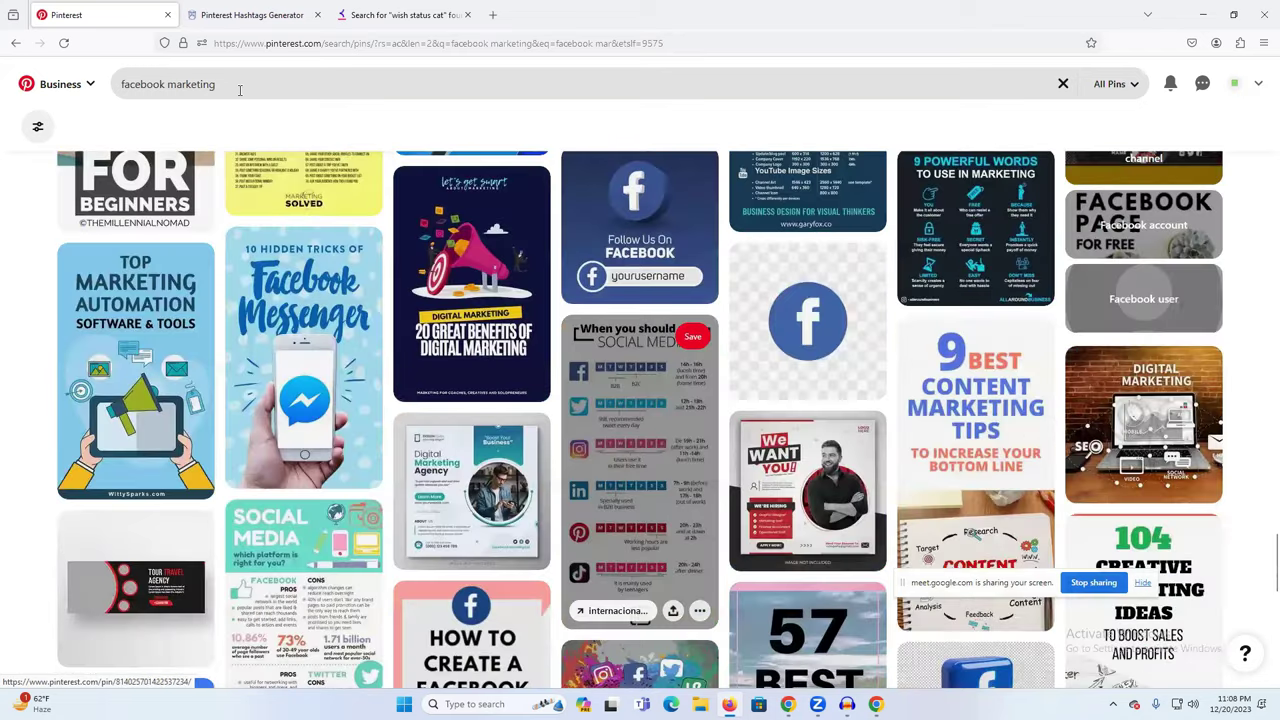
# Change the search term to "facebook ads gig" and run the search
pyautogui.click(240, 90)
pyautogui.doubleClick(240, 90)
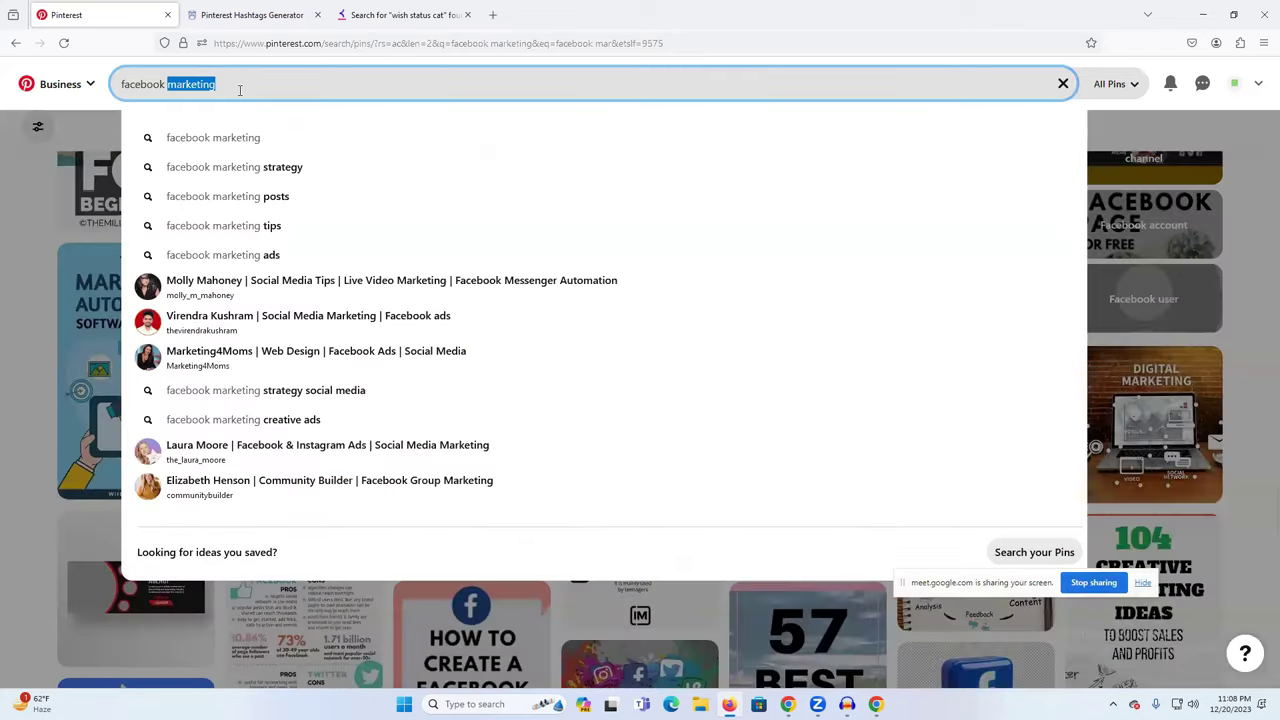
pyautogui.write('ad')
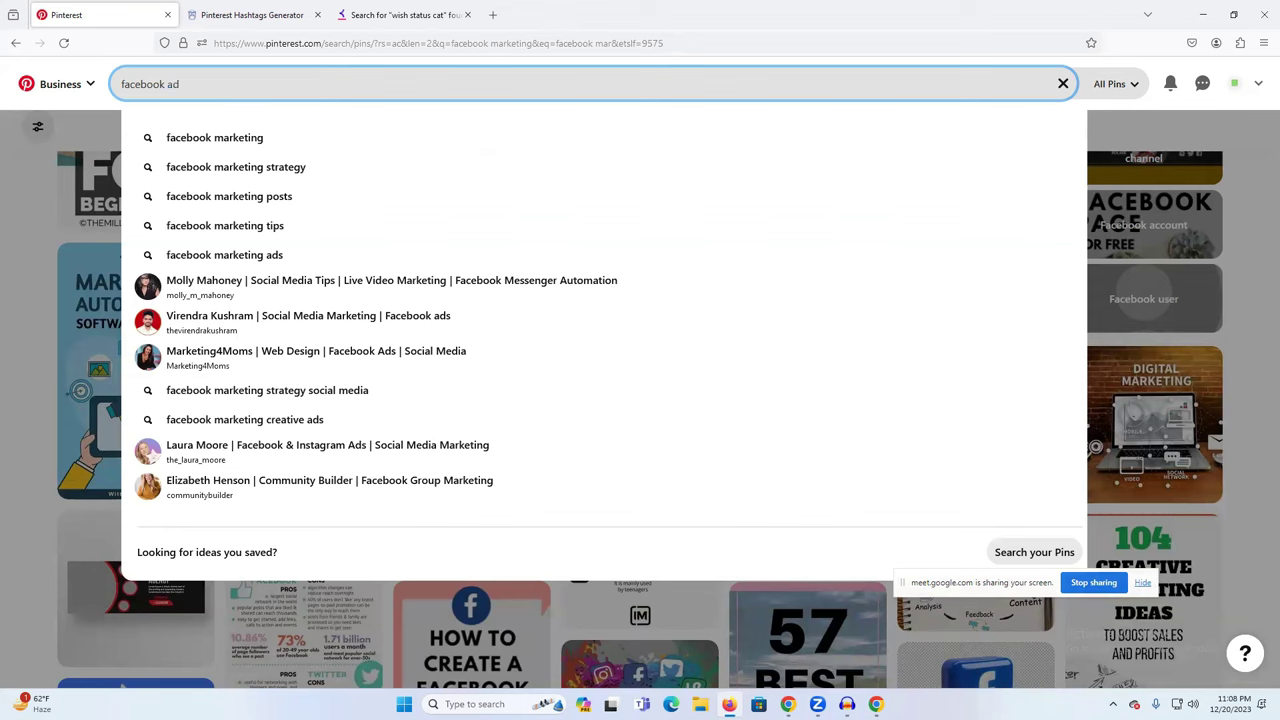
pyautogui.write('s gi')
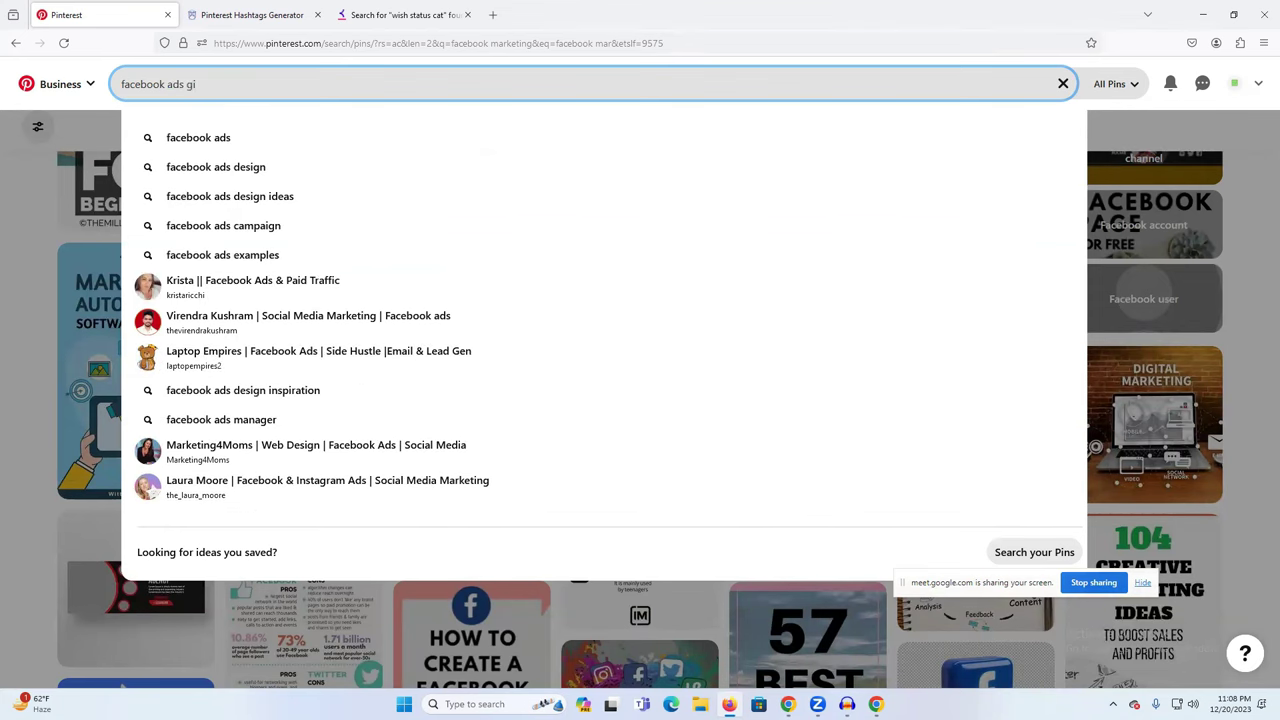
pyautogui.write('g')
pyautogui.press('Return')
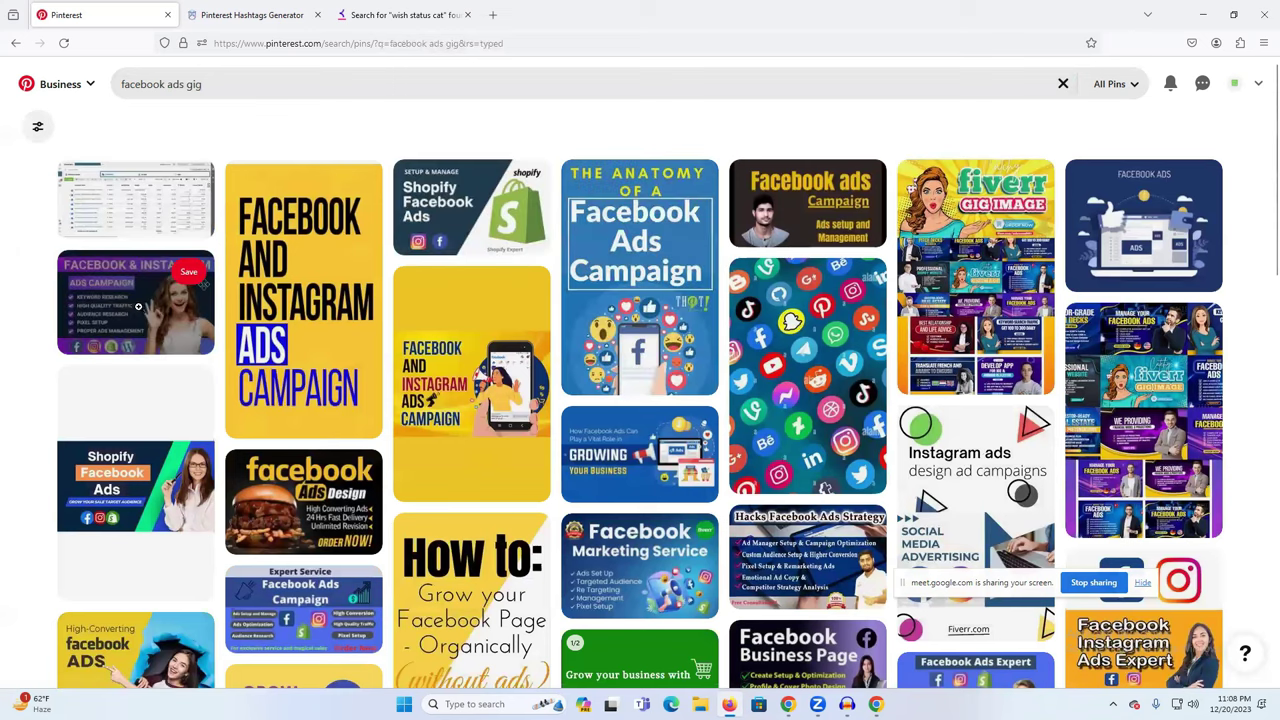
# Open the purple "Facebook & Instagram Ads Campaign" pin from the gig search results
pyautogui.click(130, 305)
pyautogui.hotkey('alt', 'Left')
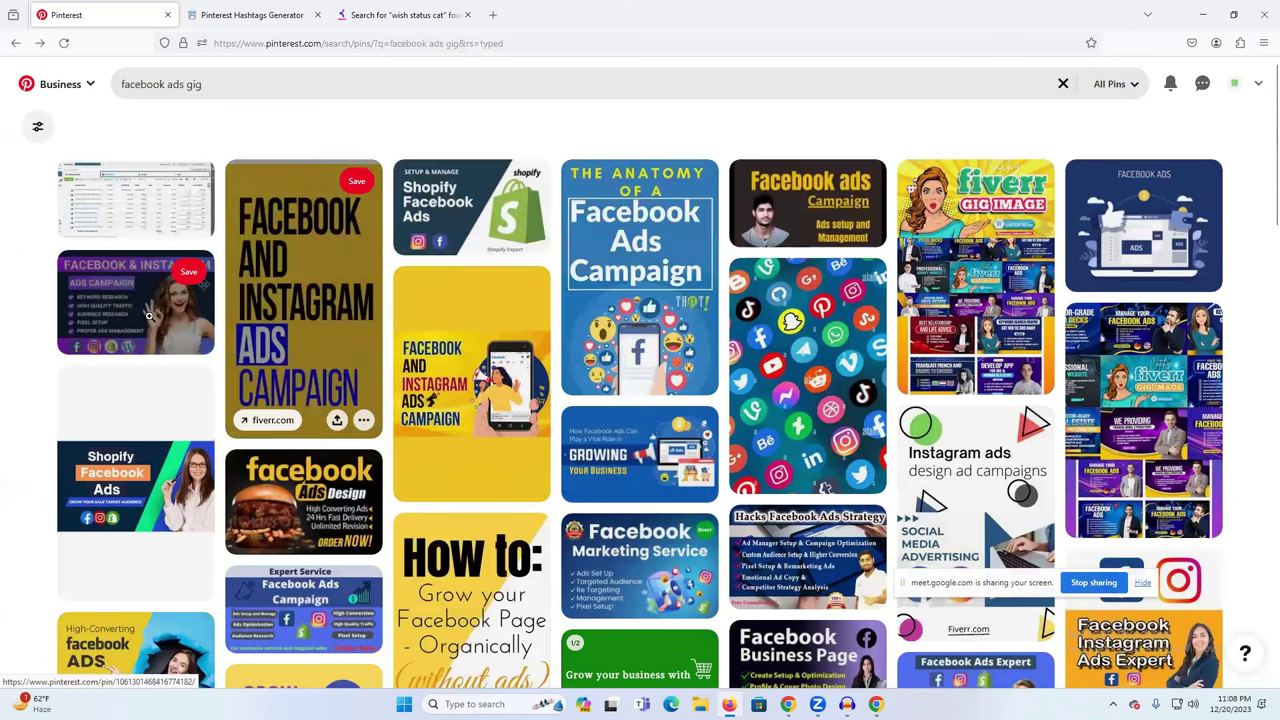
pyautogui.click(149, 312)
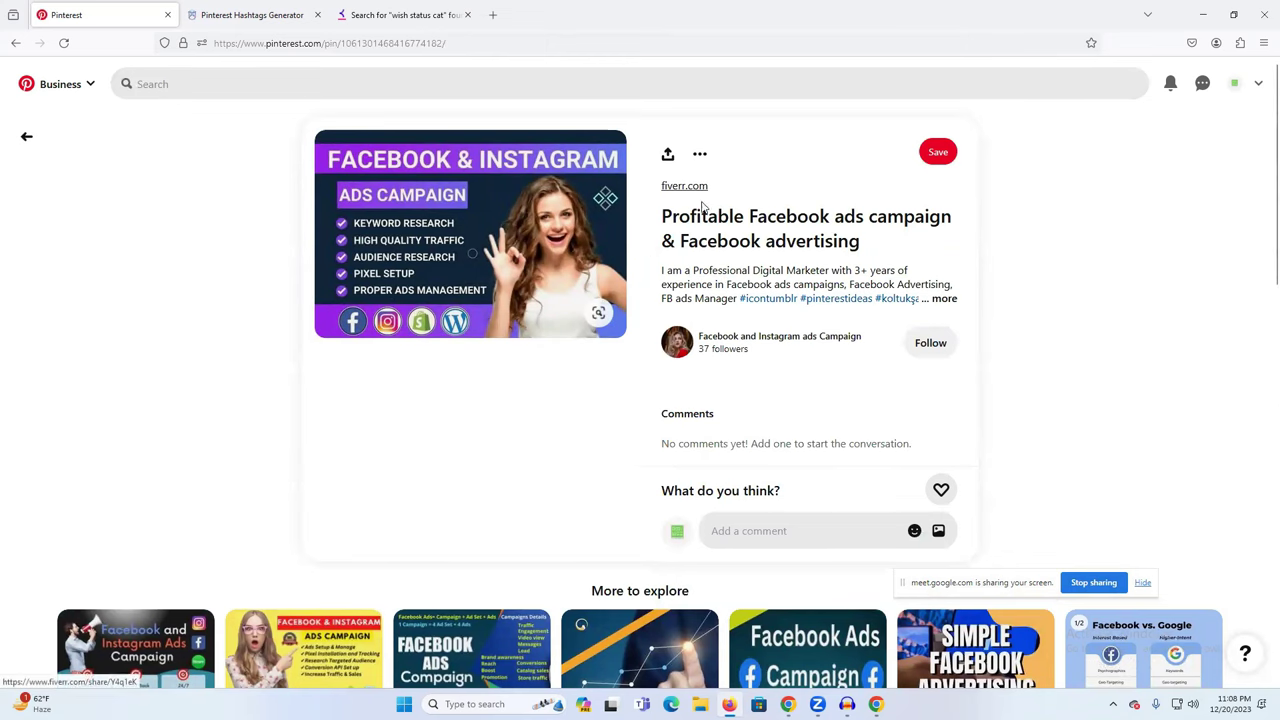
# Review the pin's details and open the yellow "Facebook & Instagram Ads Campaign" pin among its related pins
pyautogui.scroll(-3, 654, 332)
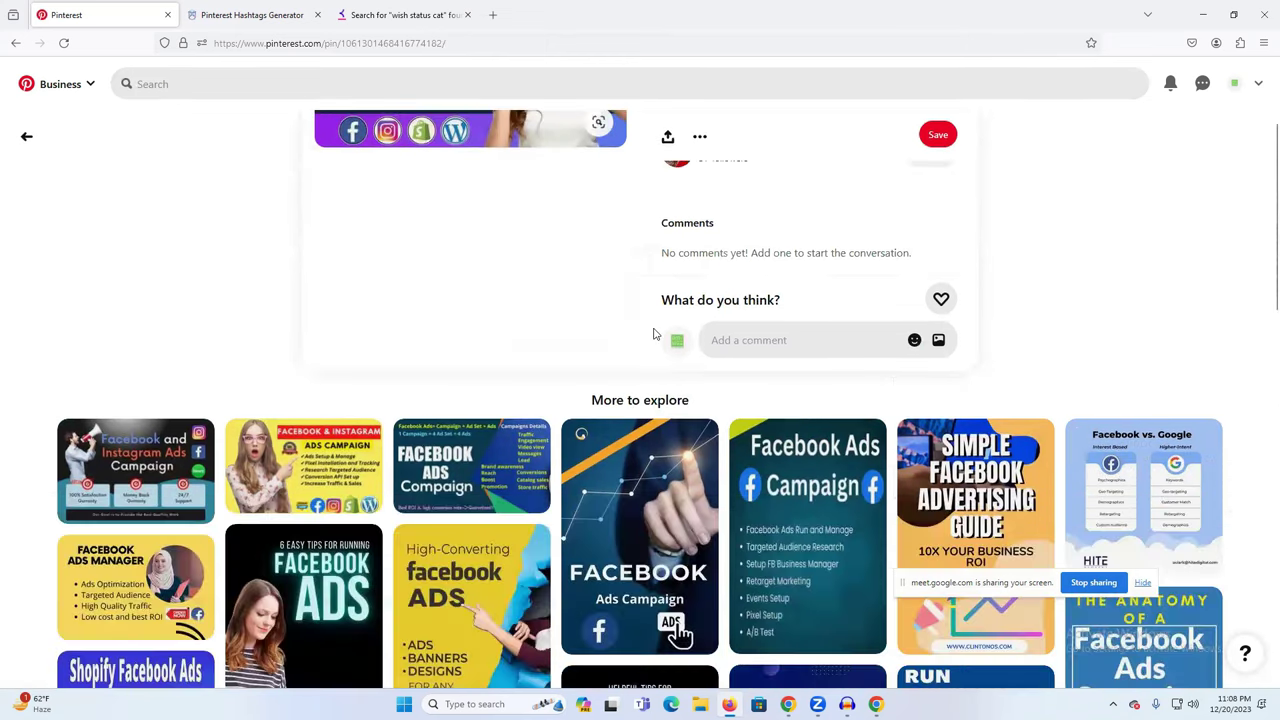
pyautogui.scroll(3, 654, 333)
pyautogui.scroll(-4, 1046, 263)
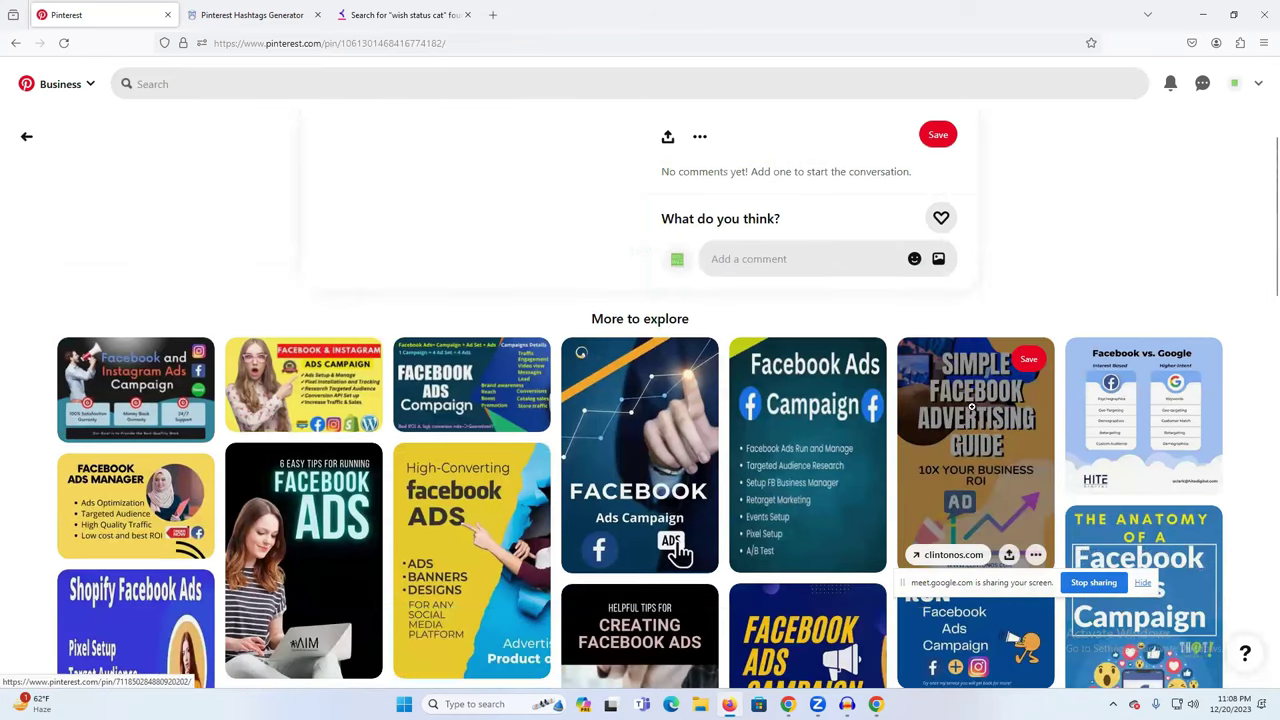
pyautogui.click(335, 393)
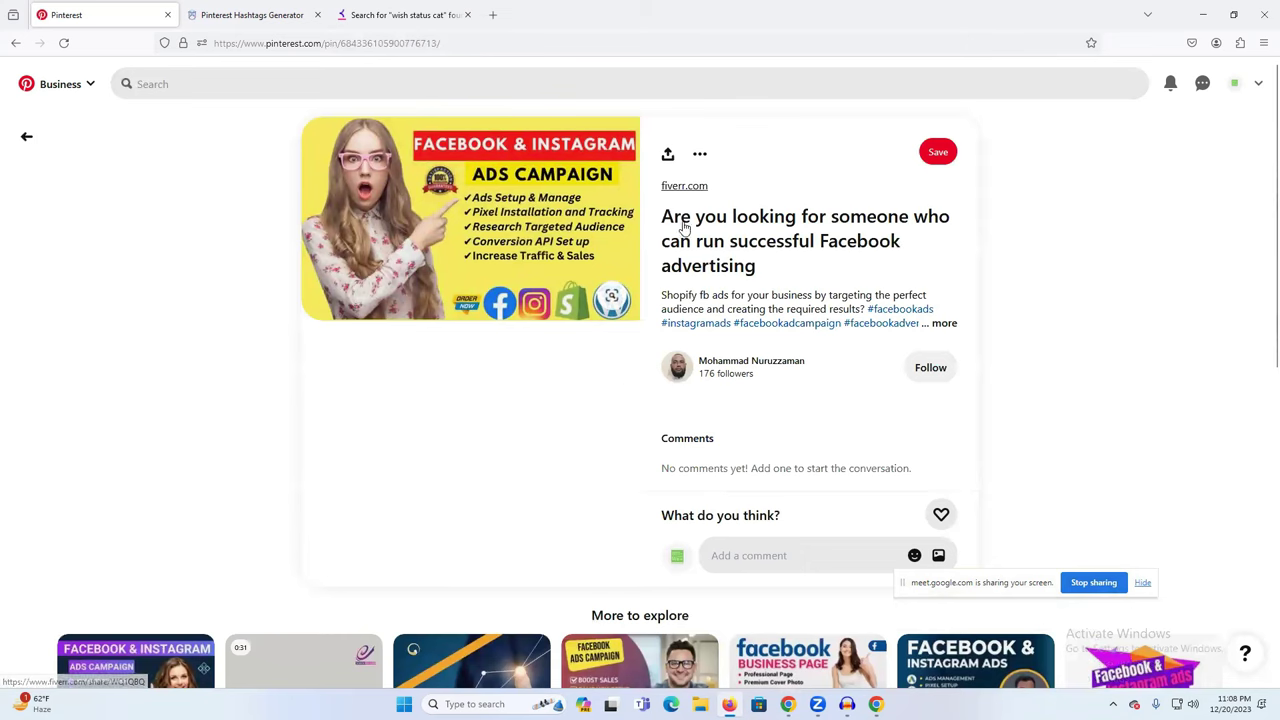
# Expand the yellow pin's full description, check the page behind its fiverr.com link, and close that page
pyautogui.click(943, 323)
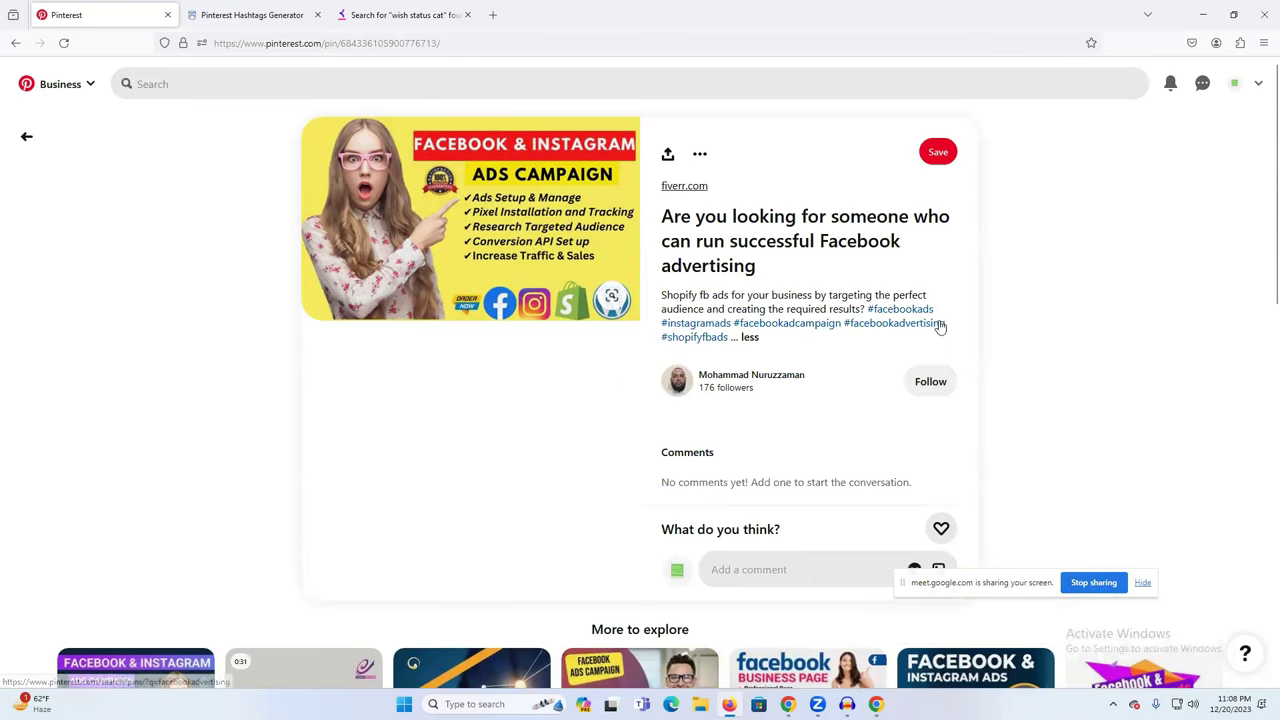
pyautogui.scroll(-2, 787, 346)
pyautogui.scroll(2, 550, 295)
pyautogui.moveTo(365, 298)
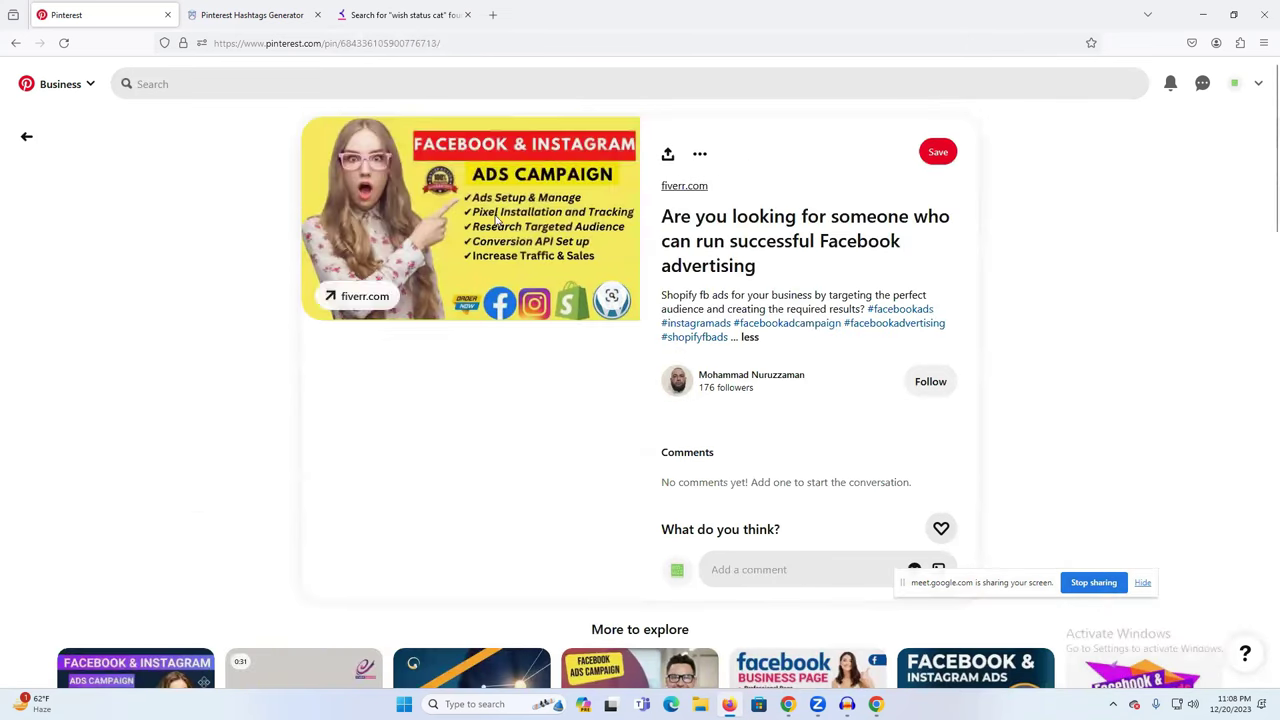
pyautogui.click(362, 297)
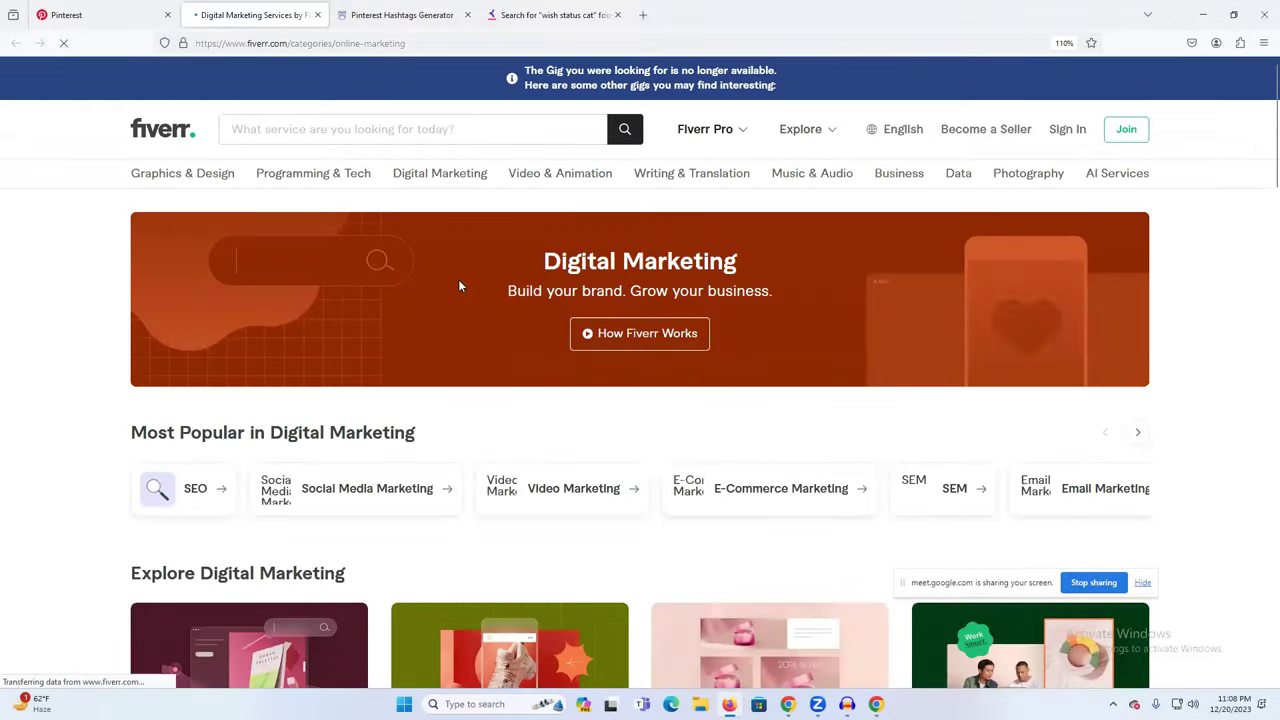
pyautogui.click(317, 15)
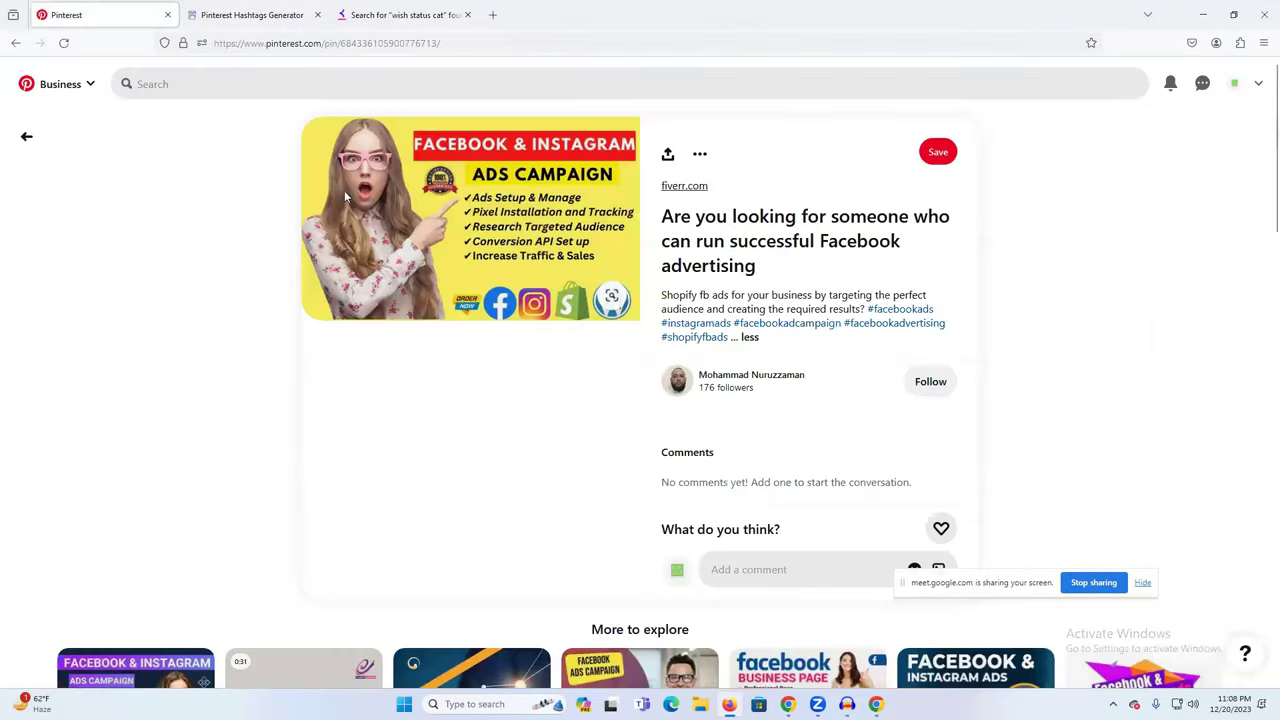
# Return to the purple pin and open the blue-and-yellow "Facebook Instagram Ads Campaing" pin among its related pins
pyautogui.click(30, 145)
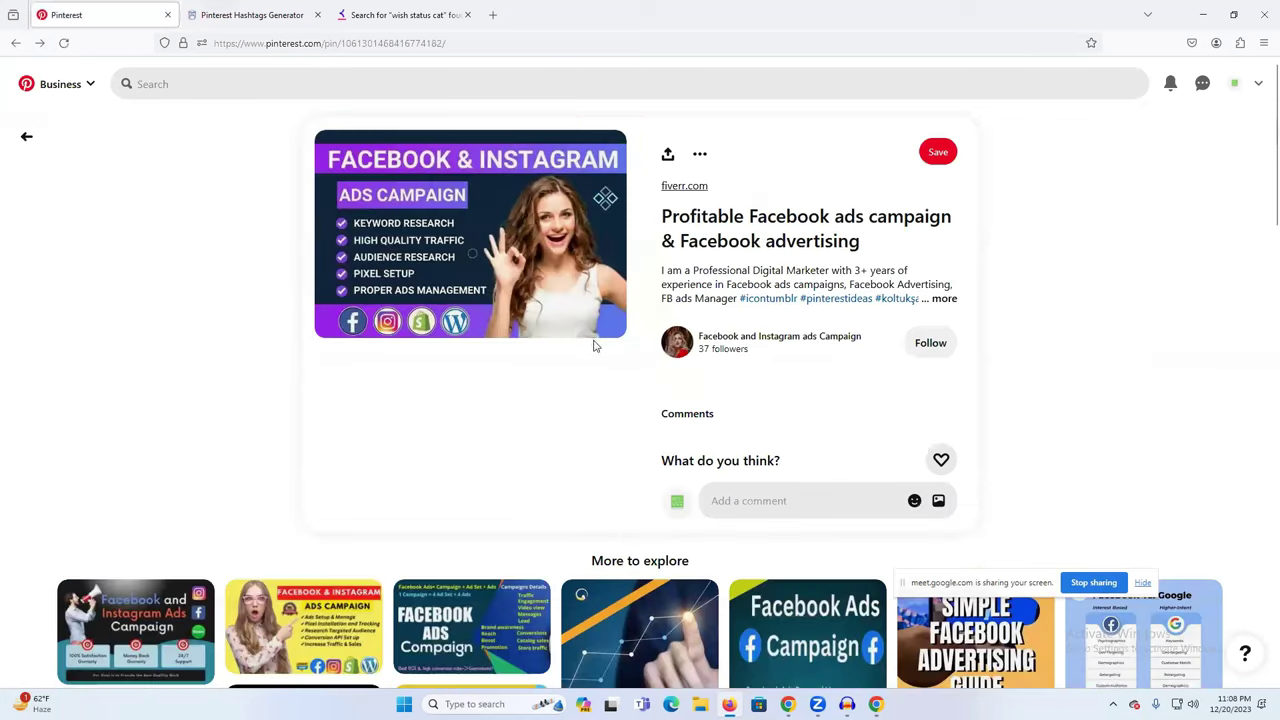
pyautogui.scroll(-3, 596, 345)
pyautogui.scroll(-3, 895, 457)
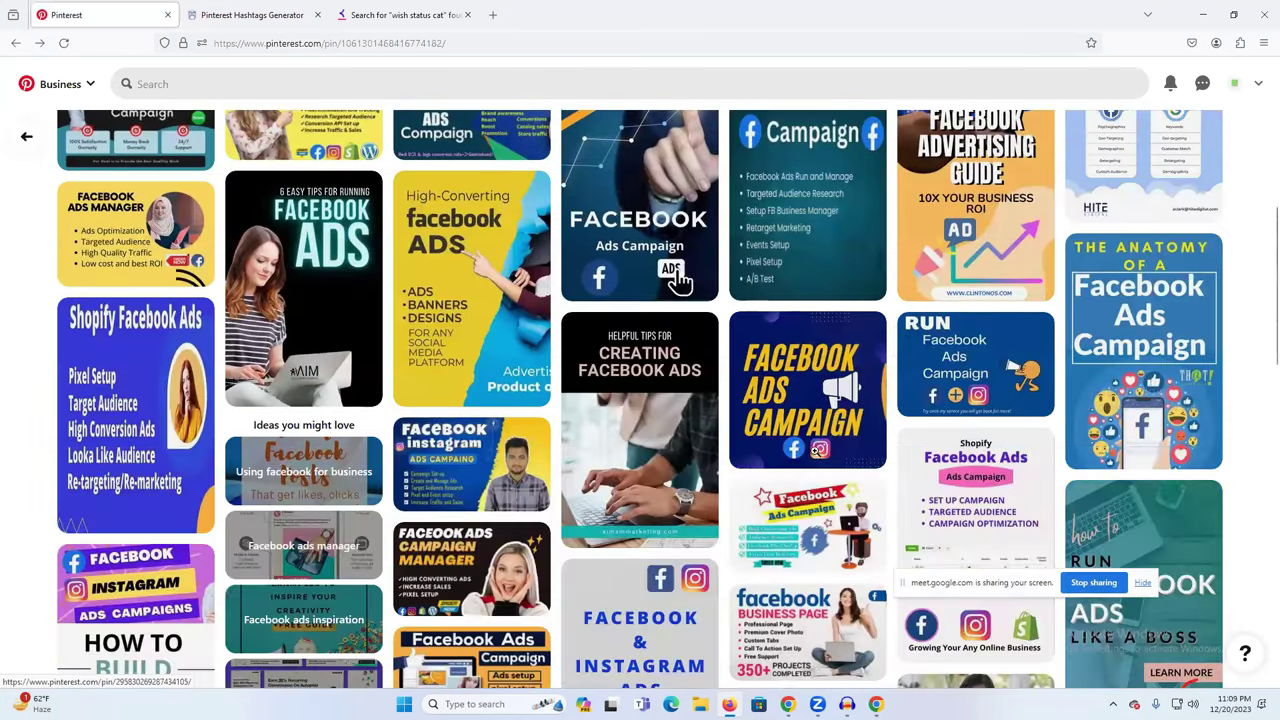
pyautogui.scroll(-2, 744, 464)
pyautogui.click(494, 322)
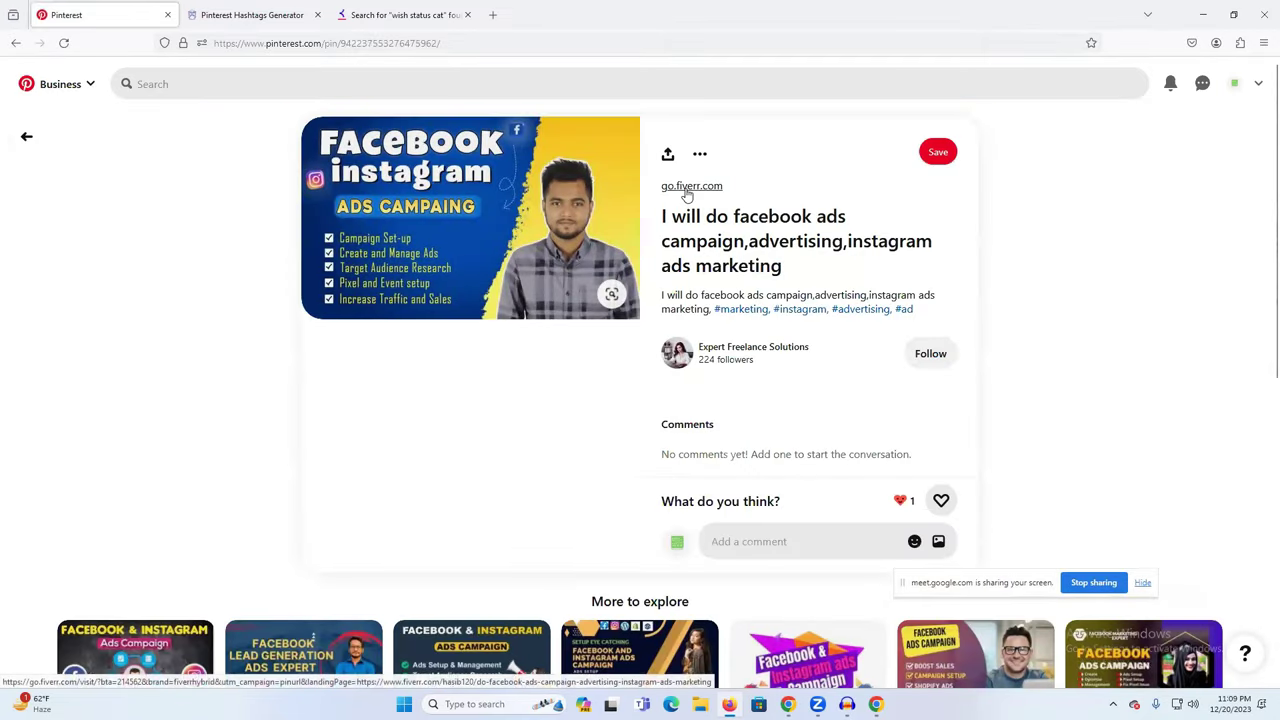
# Open the Fiverr gig linked from the pin and dismiss the account sign-up prompt to view the gig's overview
pyautogui.click(371, 296)
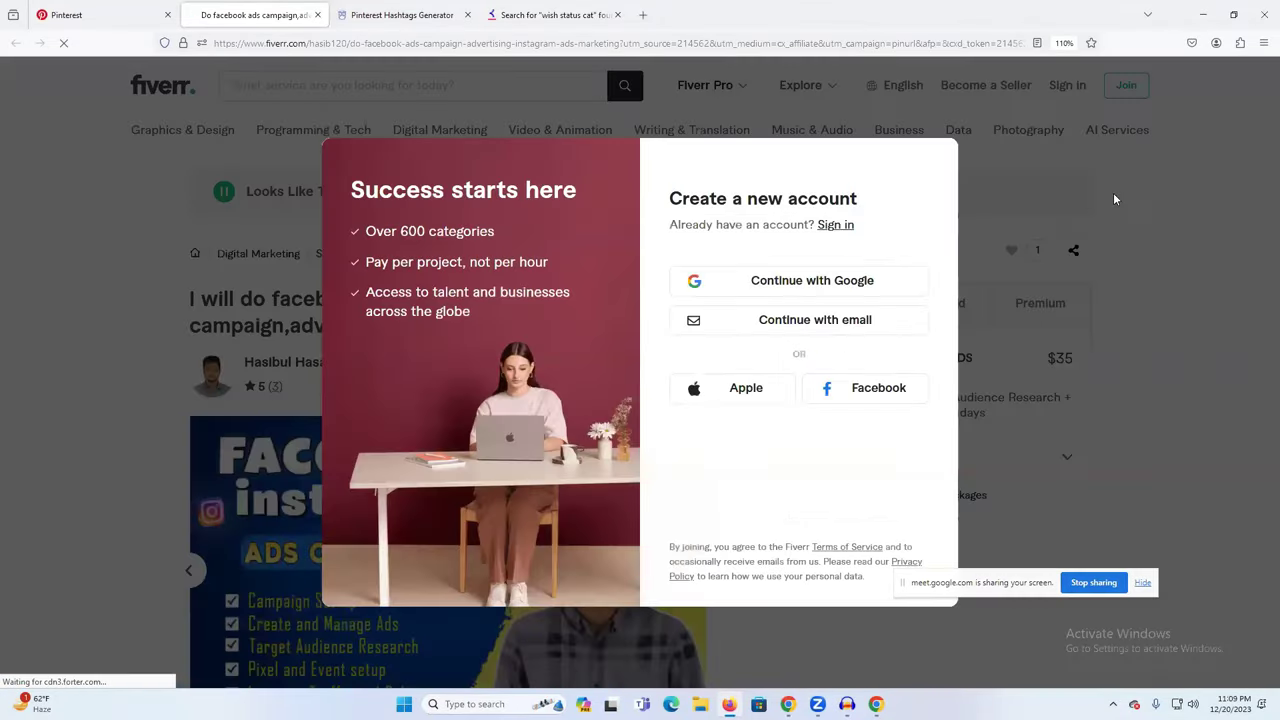
pyautogui.click(1113, 192)
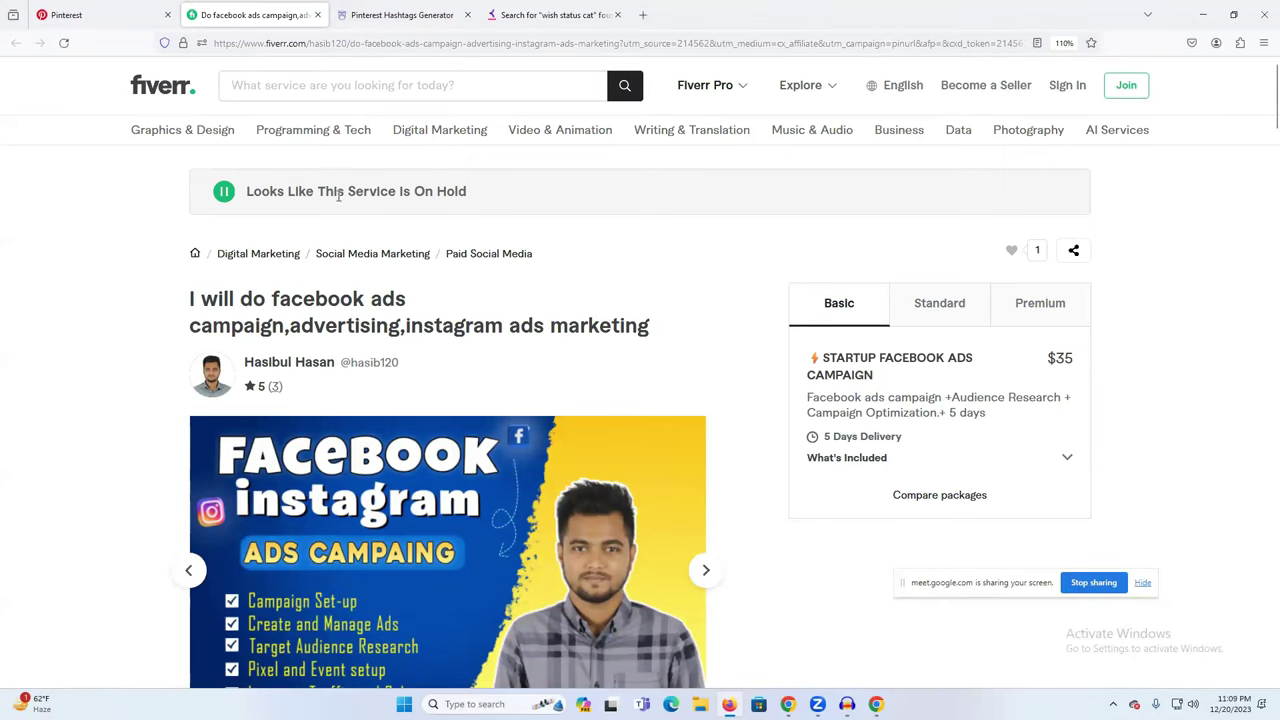
pyautogui.scroll(-2, 413, 327)
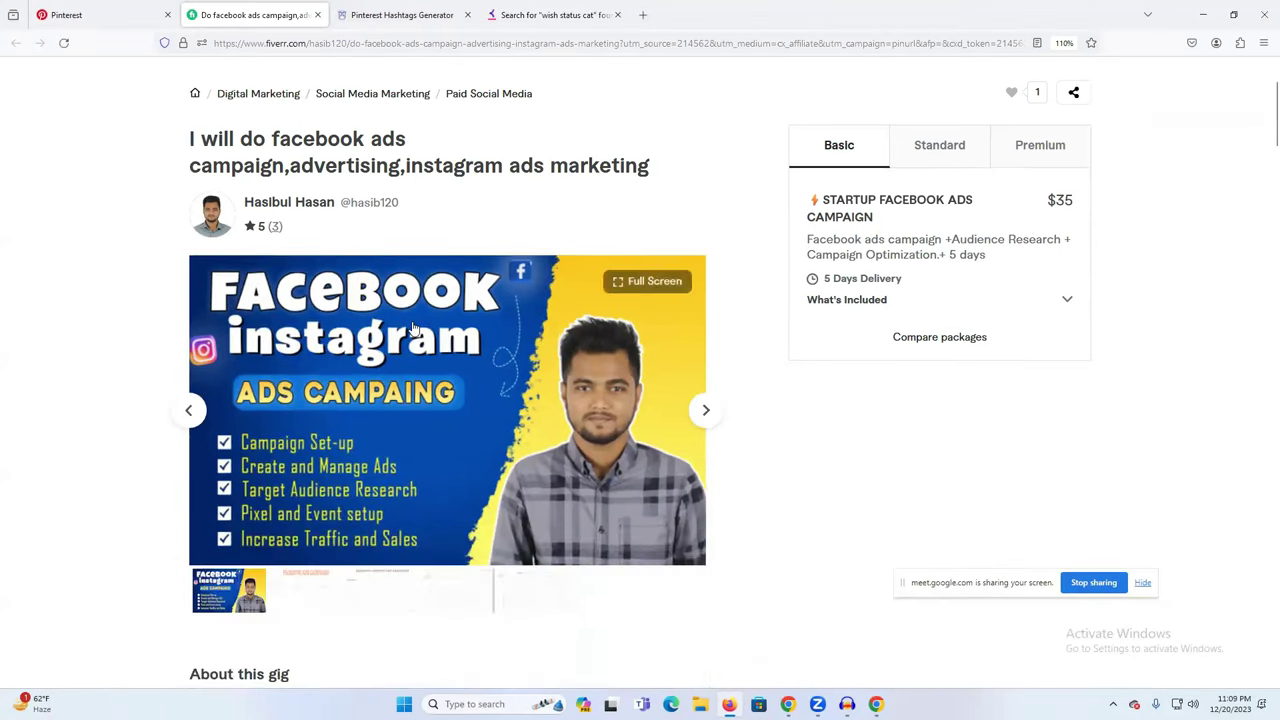
pyautogui.scroll(1, 413, 327)
pyautogui.scroll(1, 413, 327)
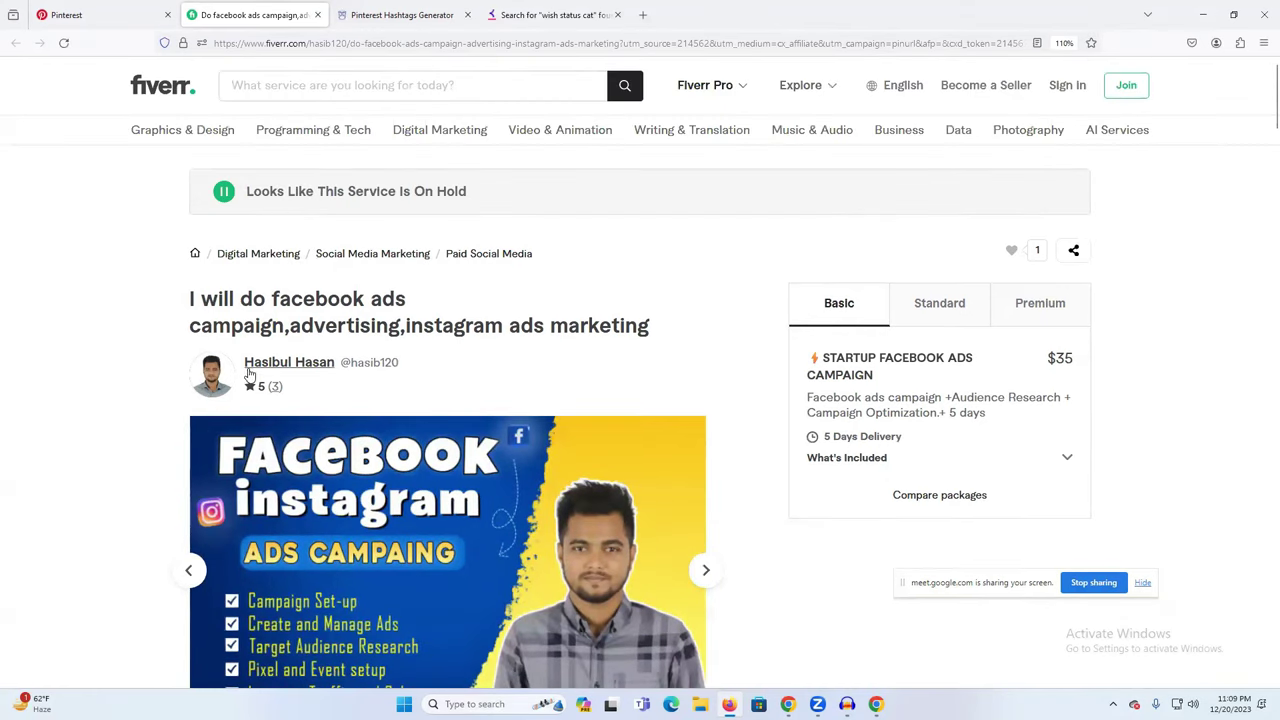
# Review the gig's seller details, including the membership date, and its package comparison
pyautogui.scroll(-10, 257, 367)
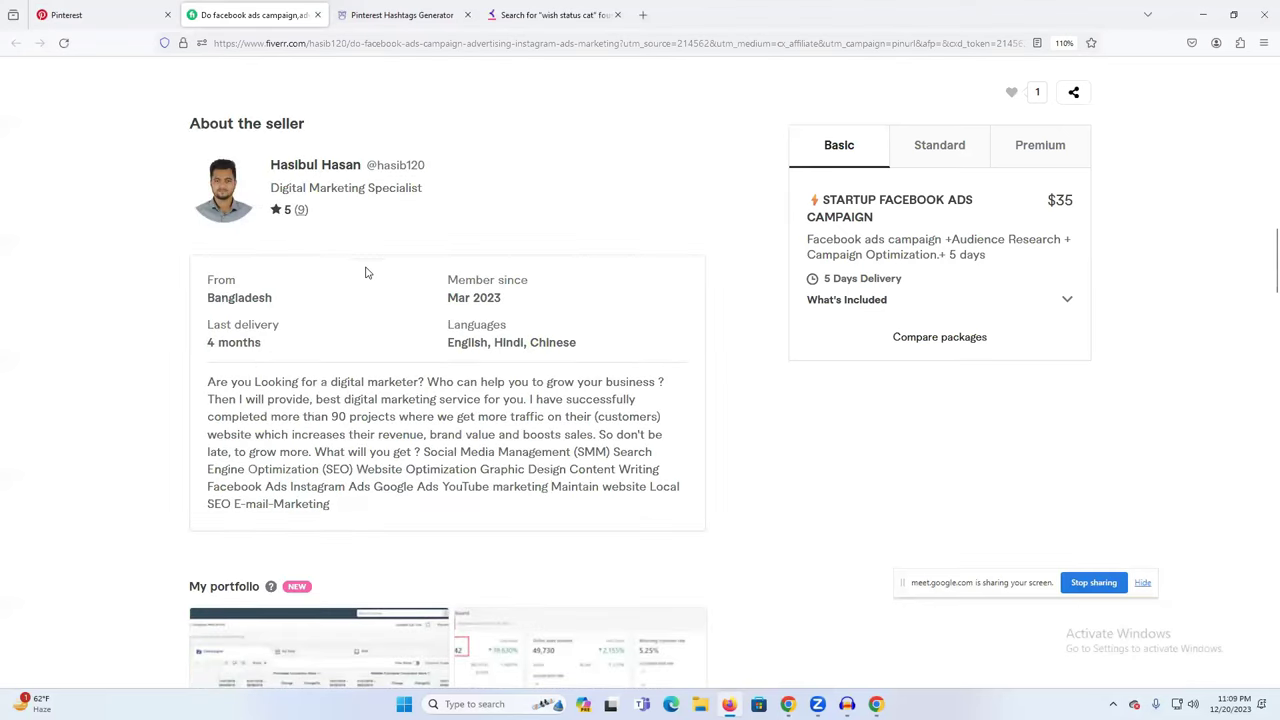
pyautogui.tripleClick(466, 300)
pyautogui.scroll(-4, 466, 311)
pyautogui.scroll(-2, 458, 343)
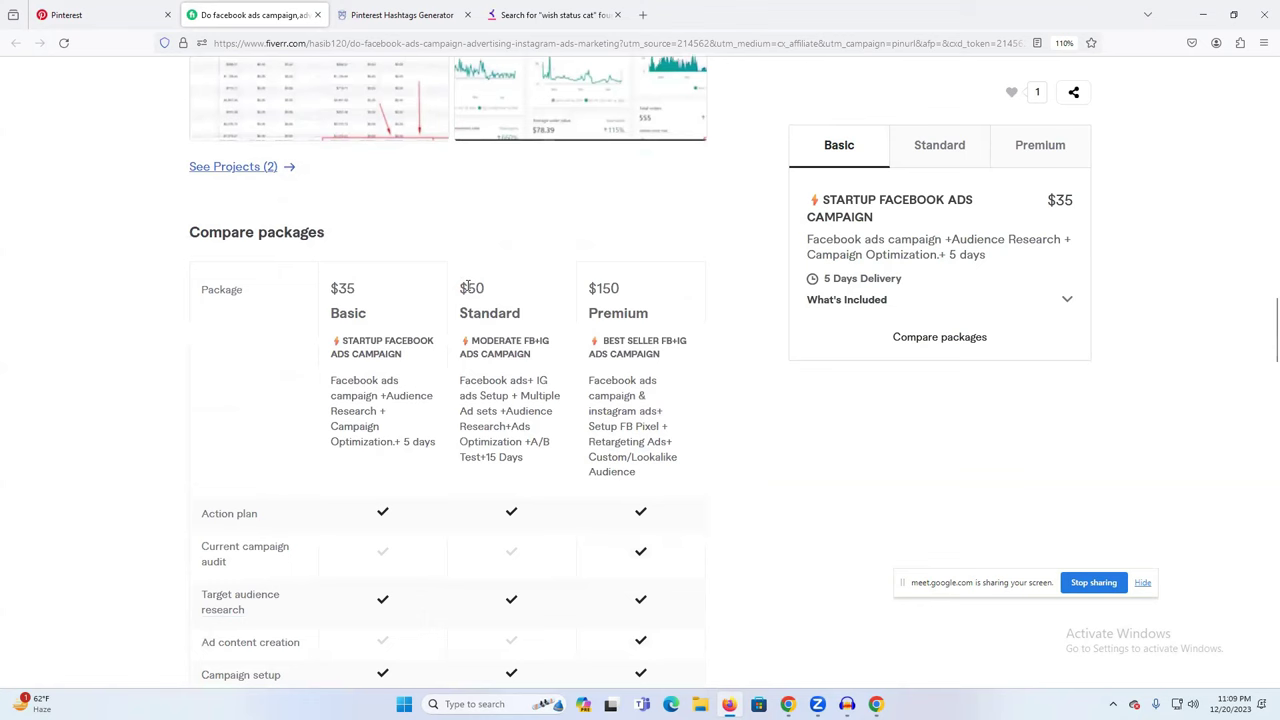
pyautogui.scroll(3, 466, 262)
pyautogui.scroll(4, 466, 262)
# Switch back to Pinterest, return to the purple pin and look over its related pins
pyautogui.click(330, 8)
pyautogui.click(300, 12)
pyautogui.click(155, 10)
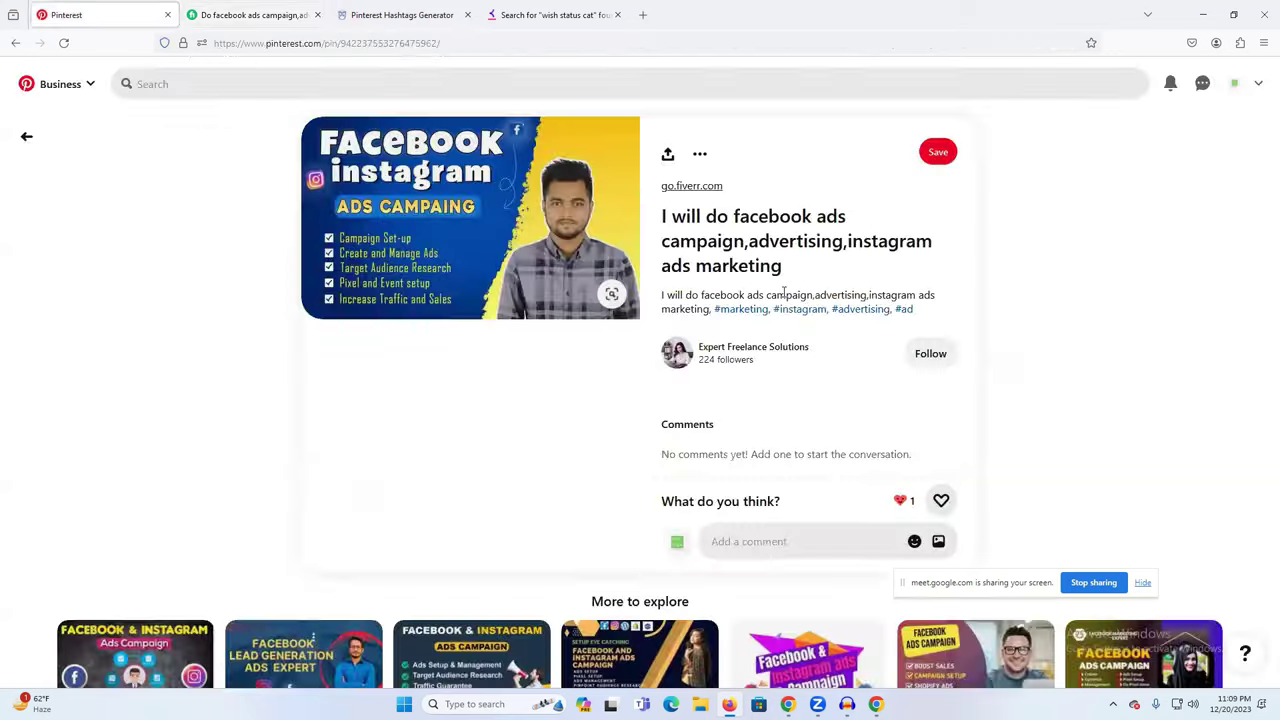
pyautogui.click(24, 140)
pyautogui.scroll(-2, 505, 333)
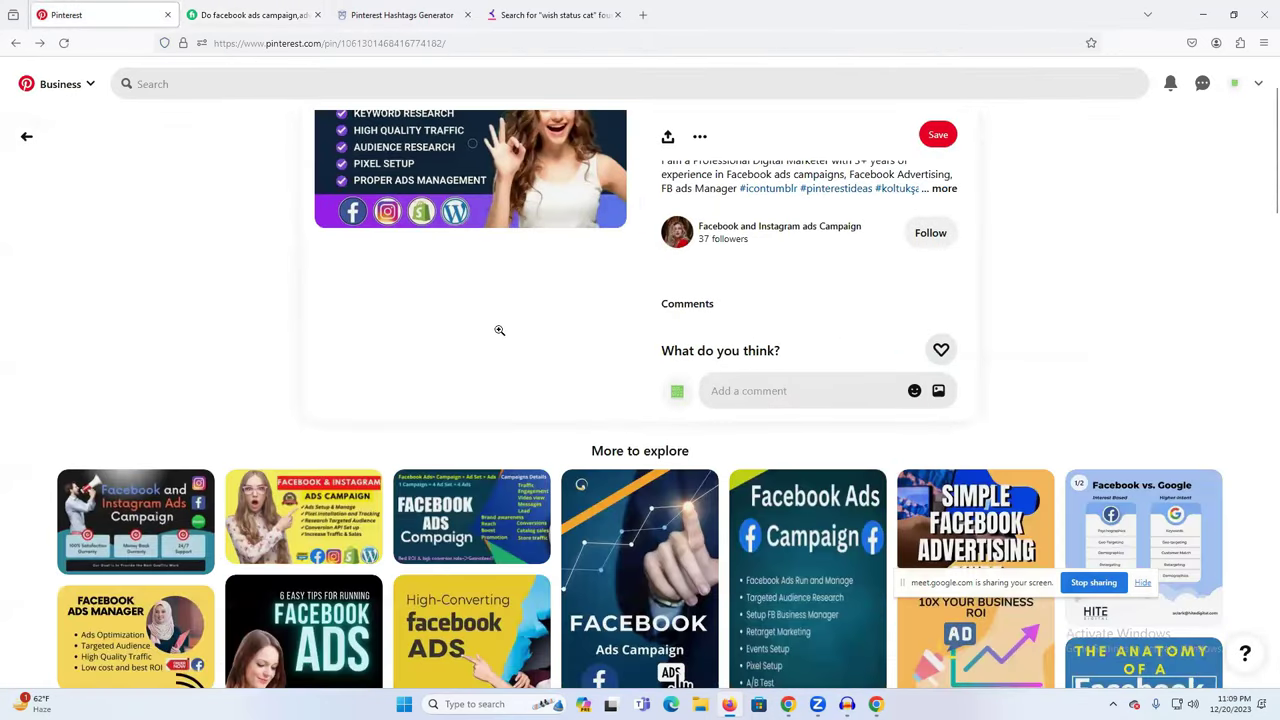
pyautogui.scroll(-3, 499, 330)
# Search Pinterest for "shopping"
pyautogui.click(278, 83)
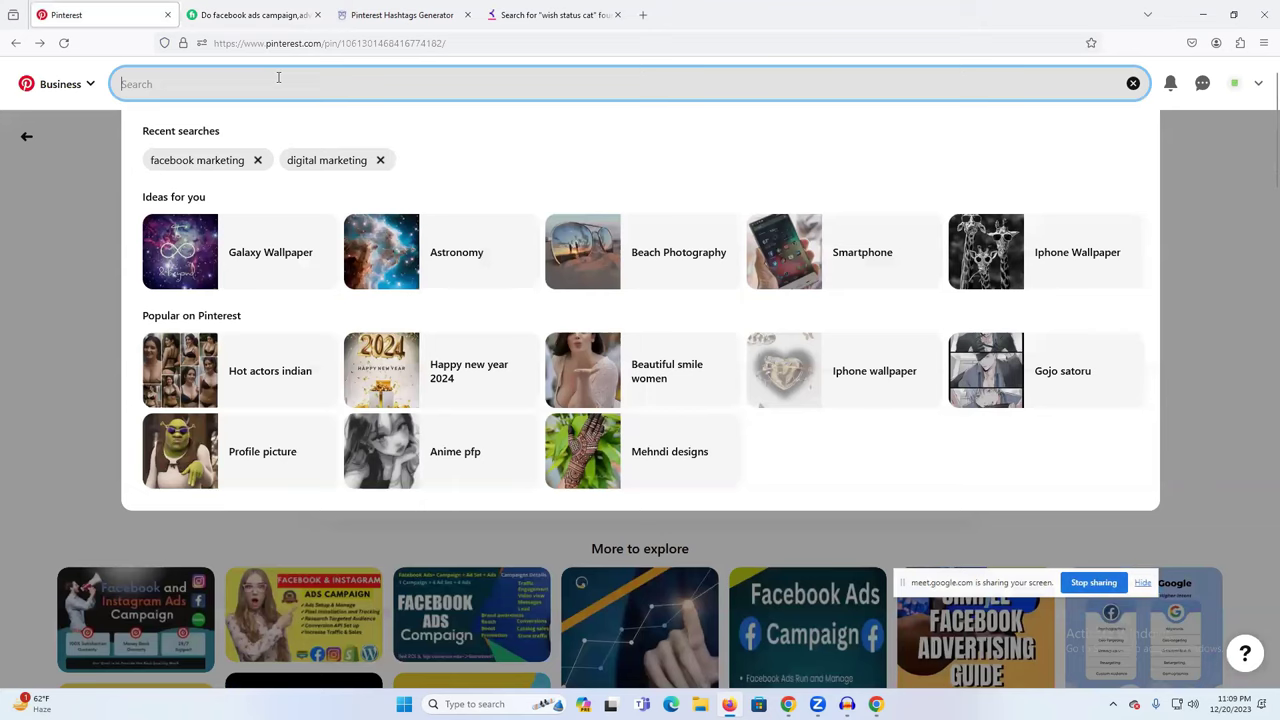
pyautogui.write('p')
pyautogui.write('o')
pyautogui.press('BackSpace')
pyautogui.press('BackSpace')
pyautogui.press('BackSpace')
pyautogui.write('shop')
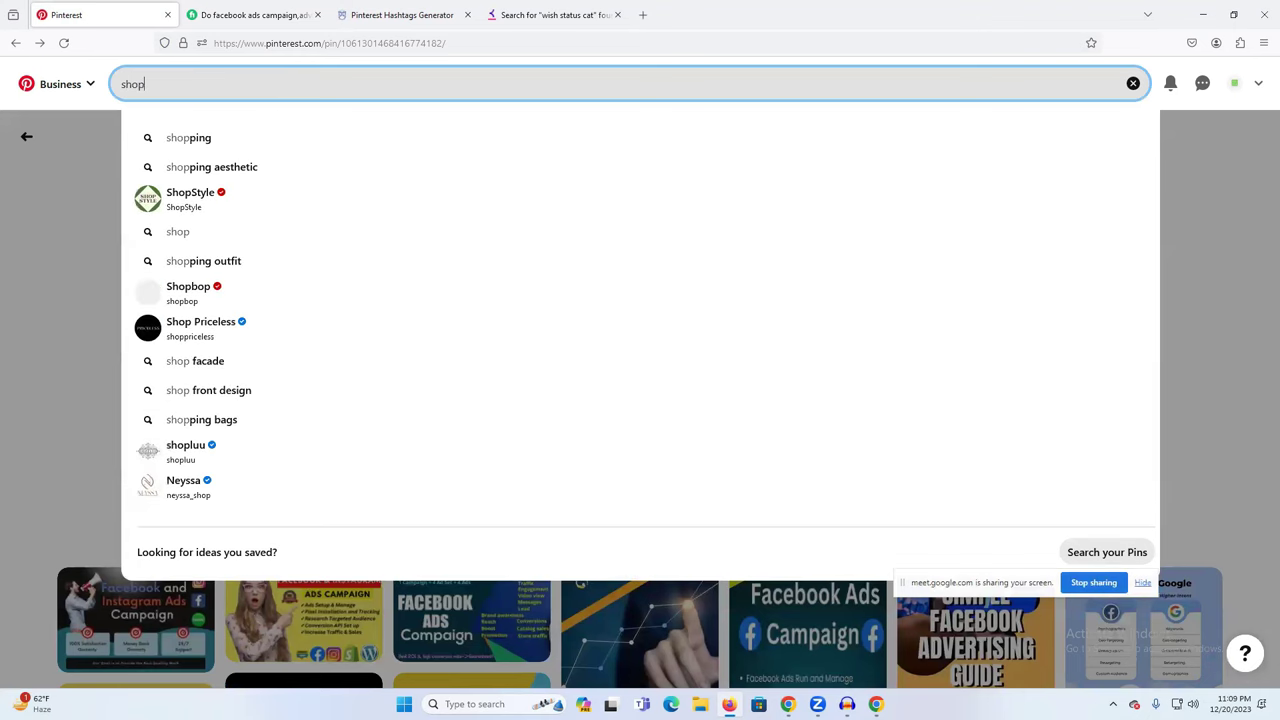
pyautogui.click(196, 147)
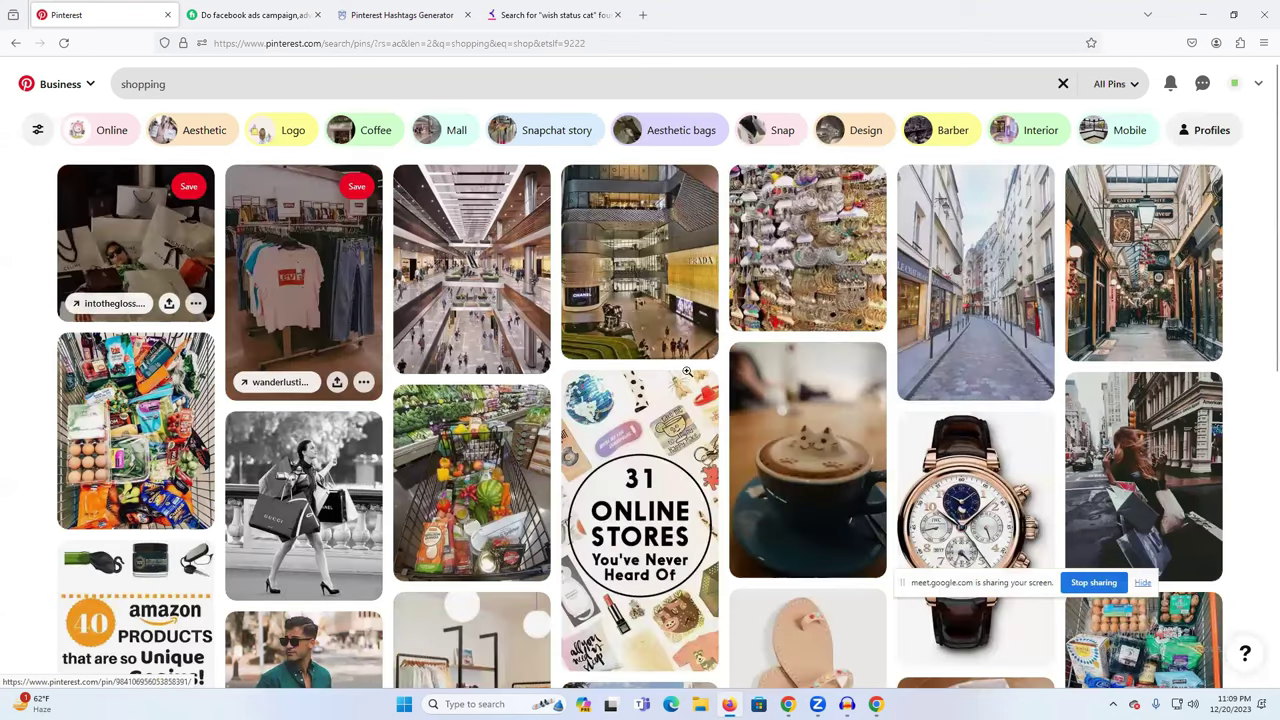
# Open the Forbes wristwatch pin from the shopping results and follow its forbes.com link
pyautogui.scroll(-3, 690, 372)
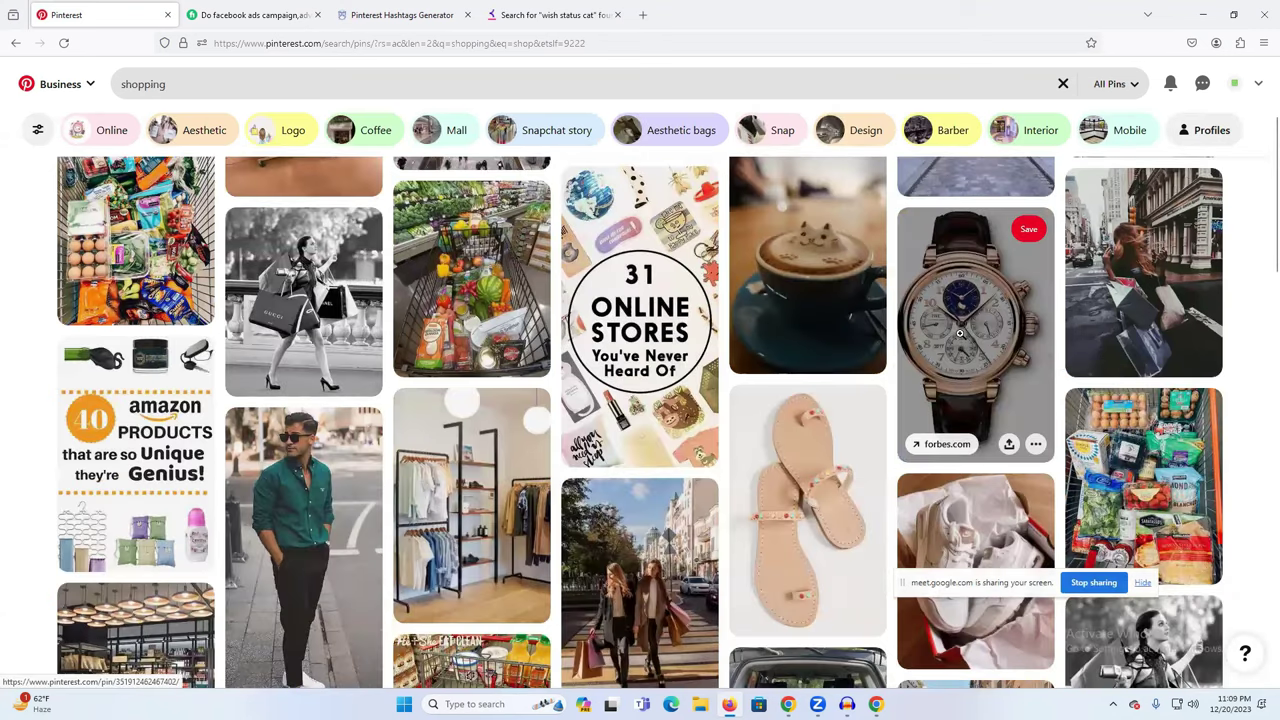
pyautogui.click(959, 330)
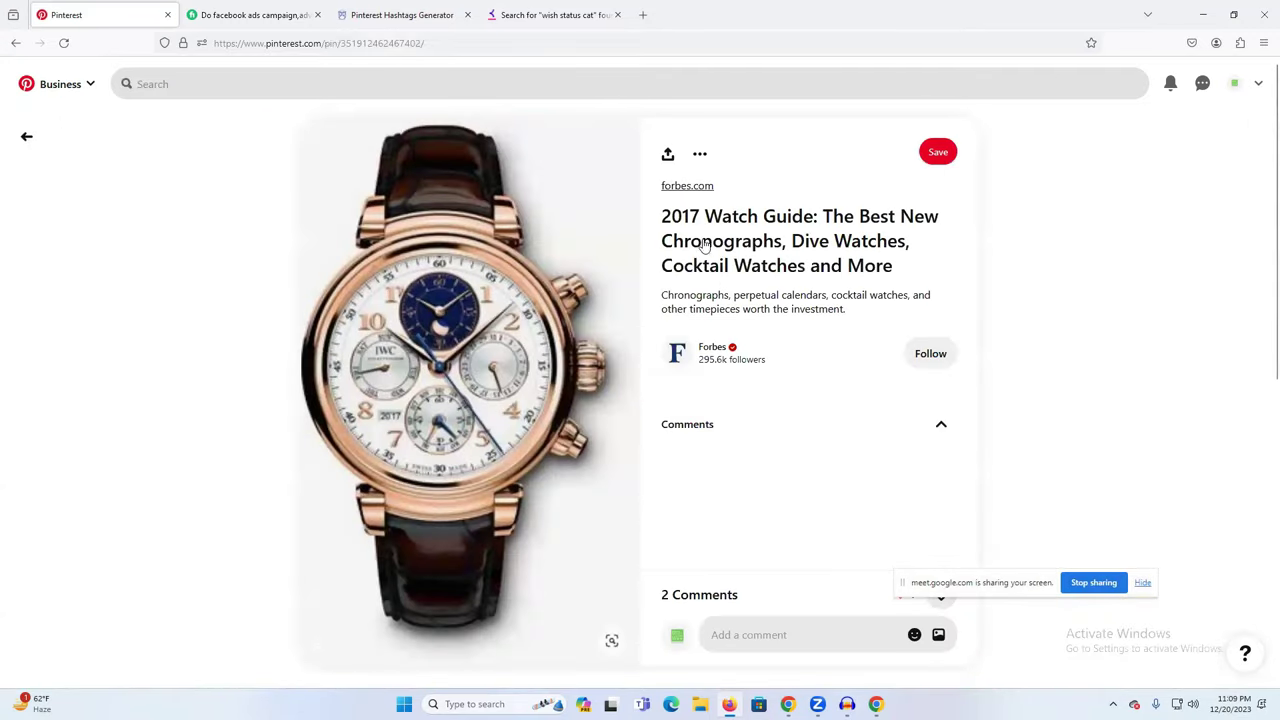
pyautogui.click(687, 187)
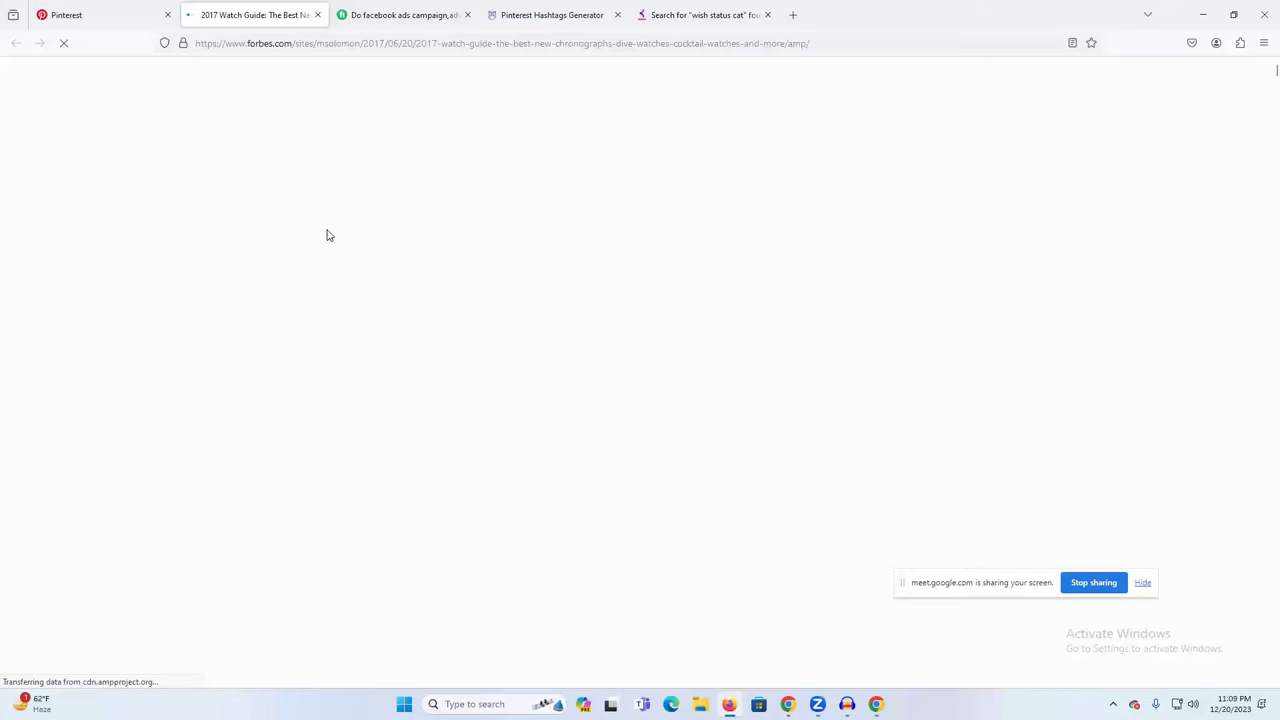
# Read the Forbes watch guide down to the 42mm Tag Heuer Autavia and highlight its price
pyautogui.scroll(-3, 721, 356)
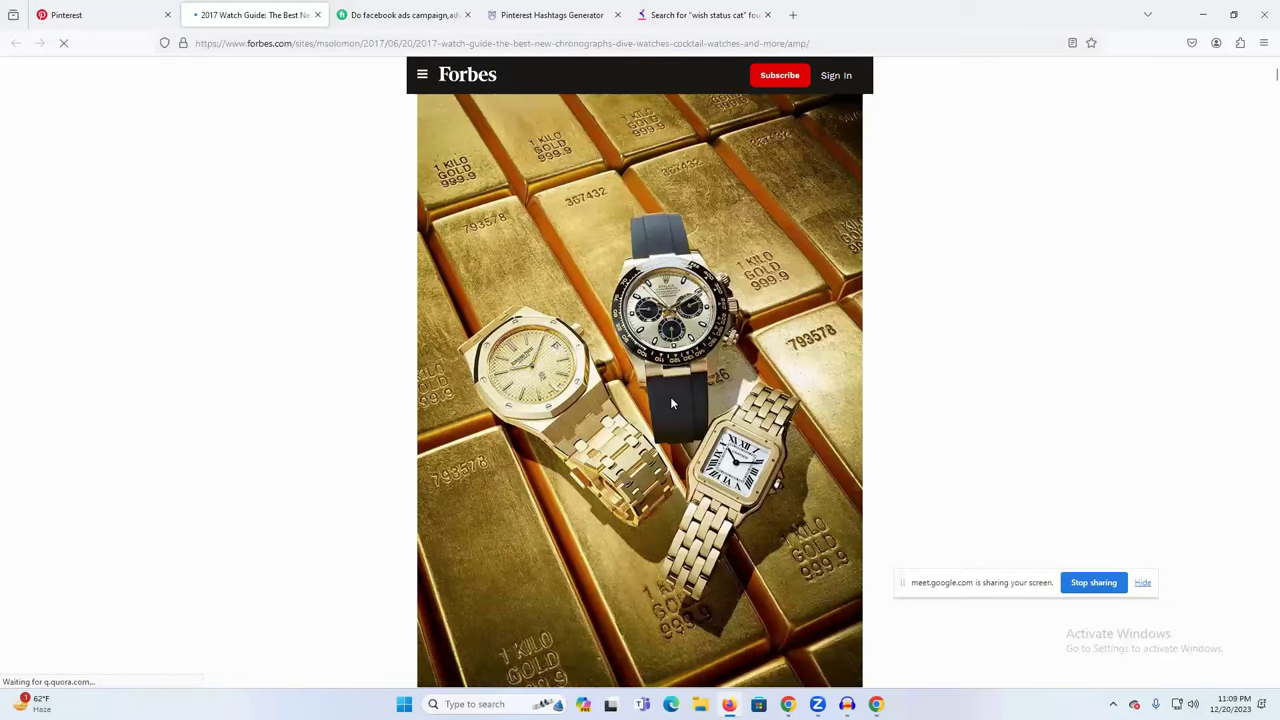
pyautogui.scroll(3, 730, 432)
pyautogui.scroll(-8, 657, 342)
pyautogui.scroll(-5, 657, 343)
pyautogui.scroll(-5, 656, 338)
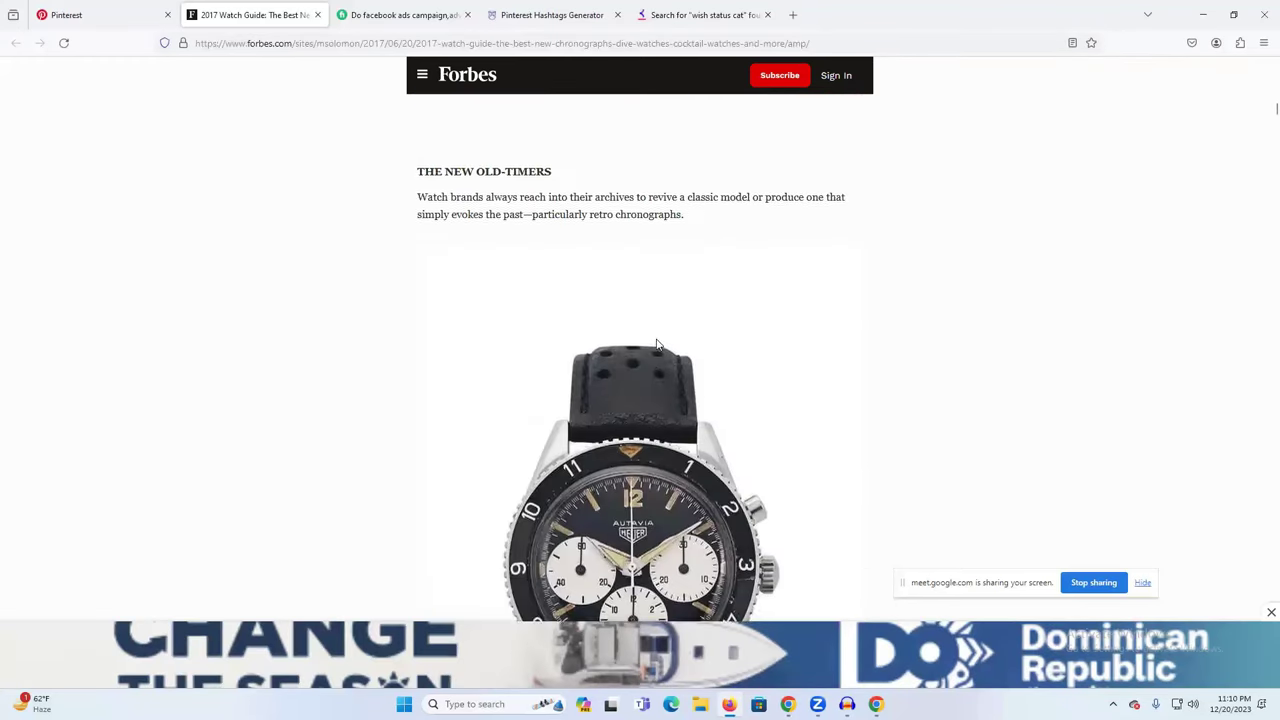
pyautogui.scroll(-10, 656, 345)
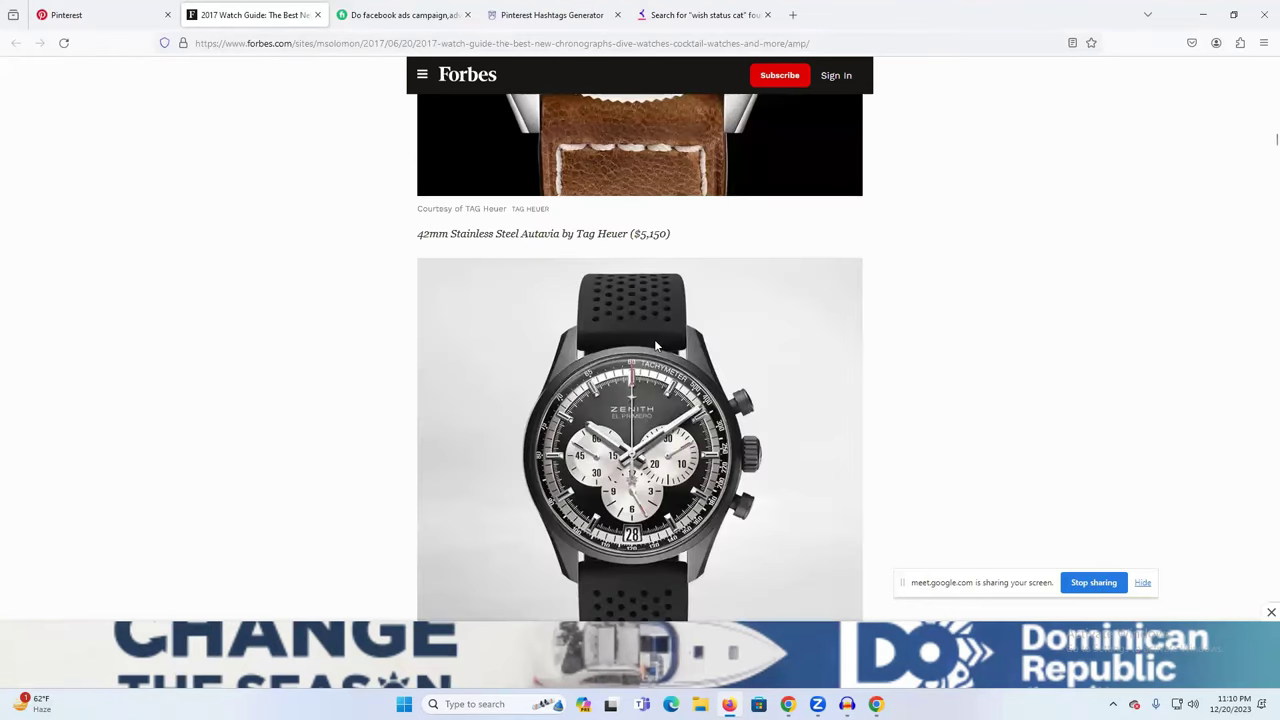
pyautogui.scroll(-2, 655, 341)
pyautogui.scroll(3, 654, 339)
pyautogui.moveTo(637, 304); pyautogui.dragTo(674, 313)
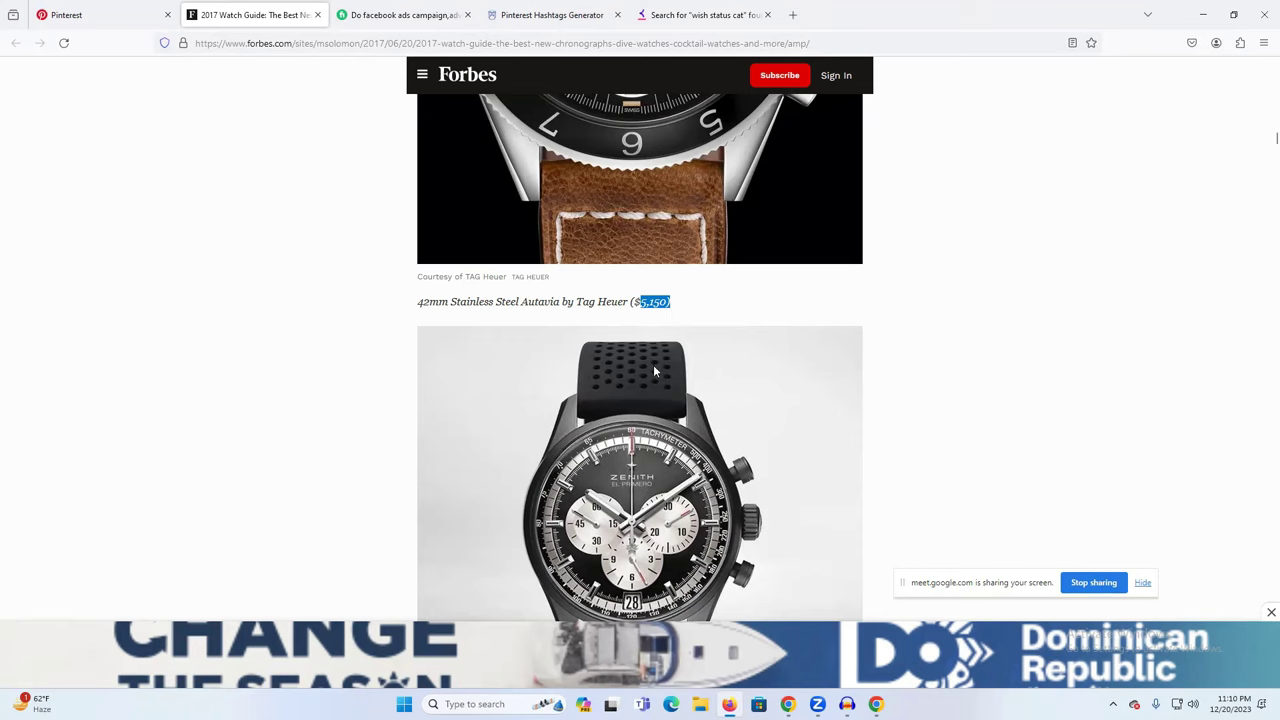
# Look through further watch listings in the article and close the banner advertisement
pyautogui.scroll(-12, 654, 370)
pyautogui.scroll(-15, 591, 446)
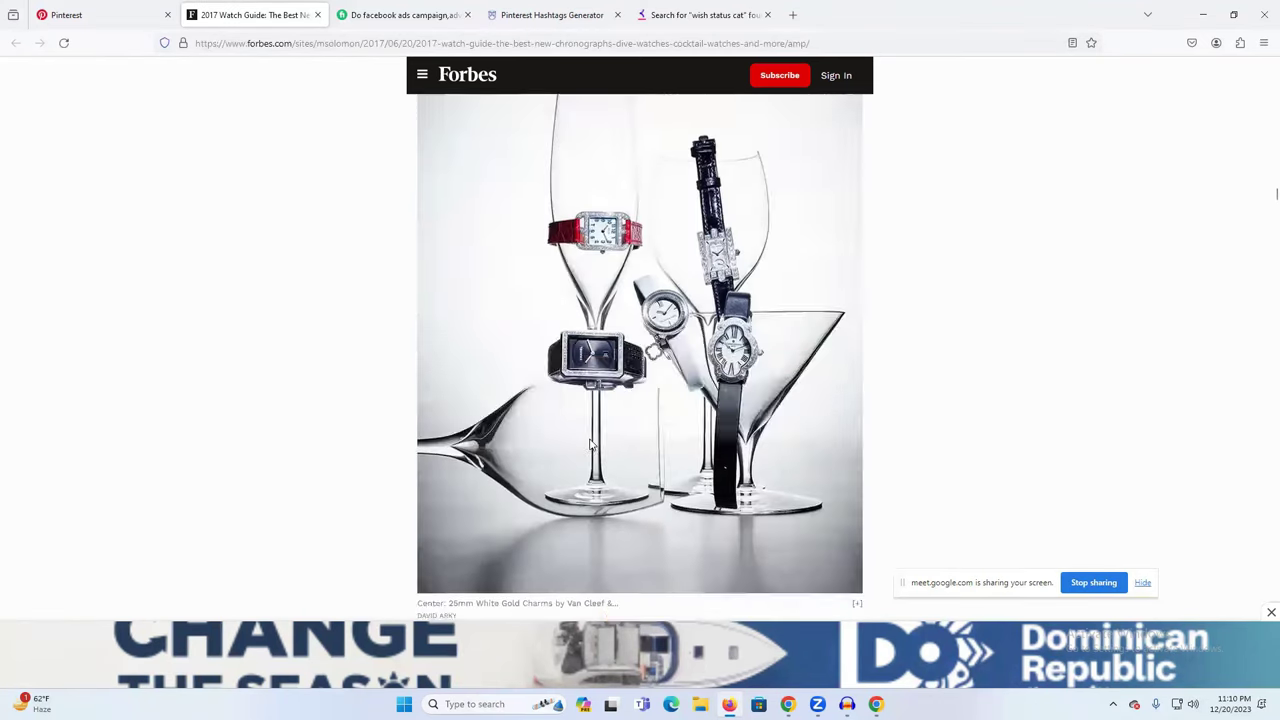
pyautogui.scroll(-15, 591, 446)
pyautogui.scroll(-15, 591, 440)
pyautogui.scroll(-15, 591, 440)
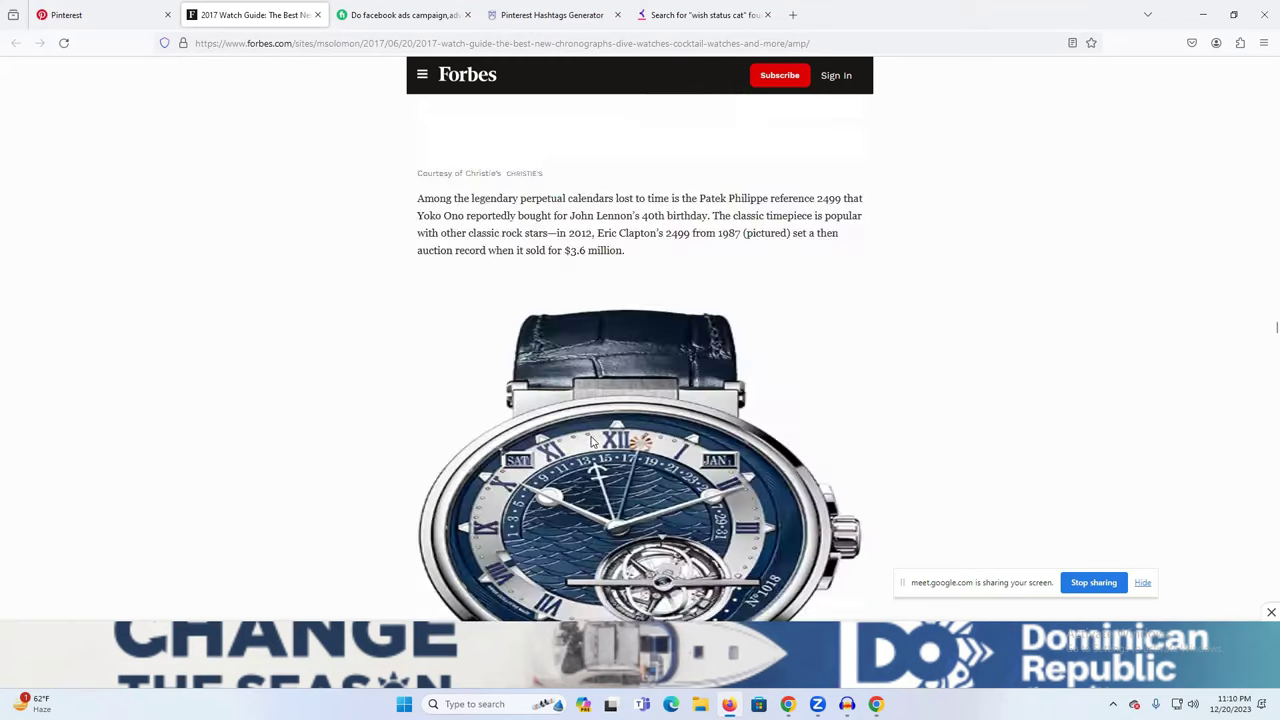
pyautogui.scroll(-5, 591, 440)
pyautogui.click(1263, 614)
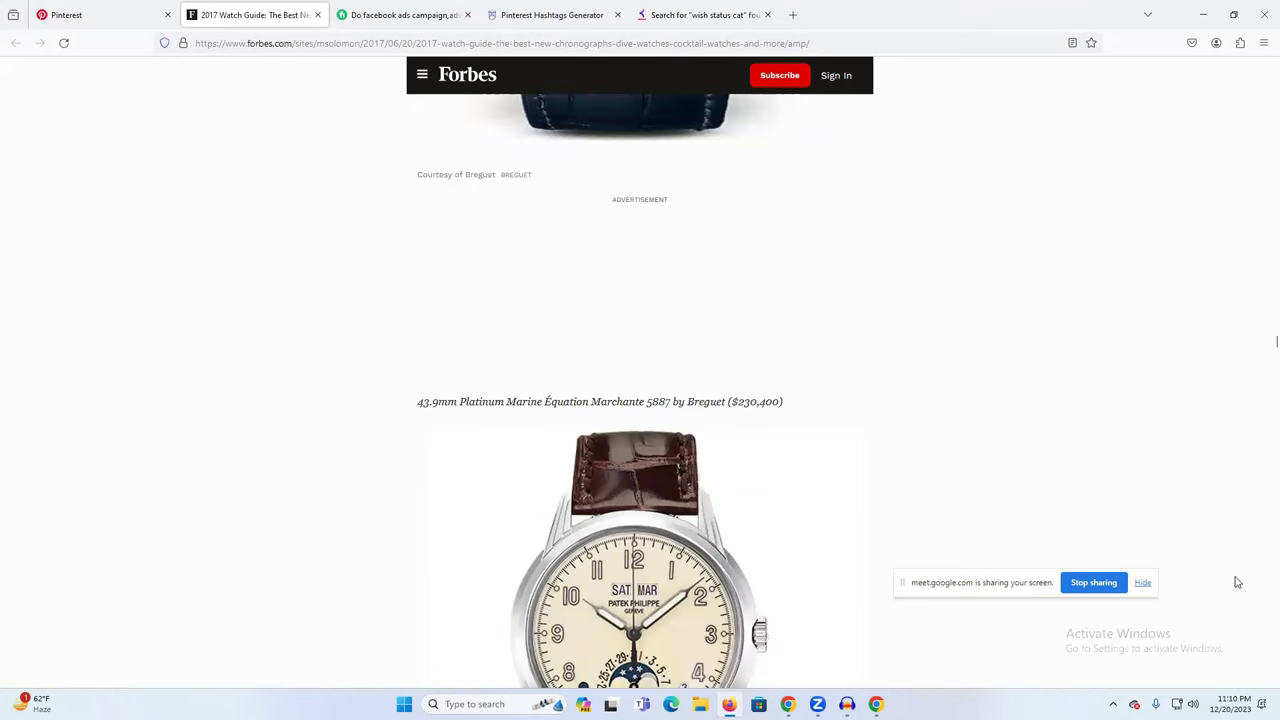
# Jump ahead to the yellow gold Royal Oak watch, view its photo enlarged, and close the enlarged photo
pyautogui.moveTo(1262, 346); pyautogui.dragTo(1260, 591)
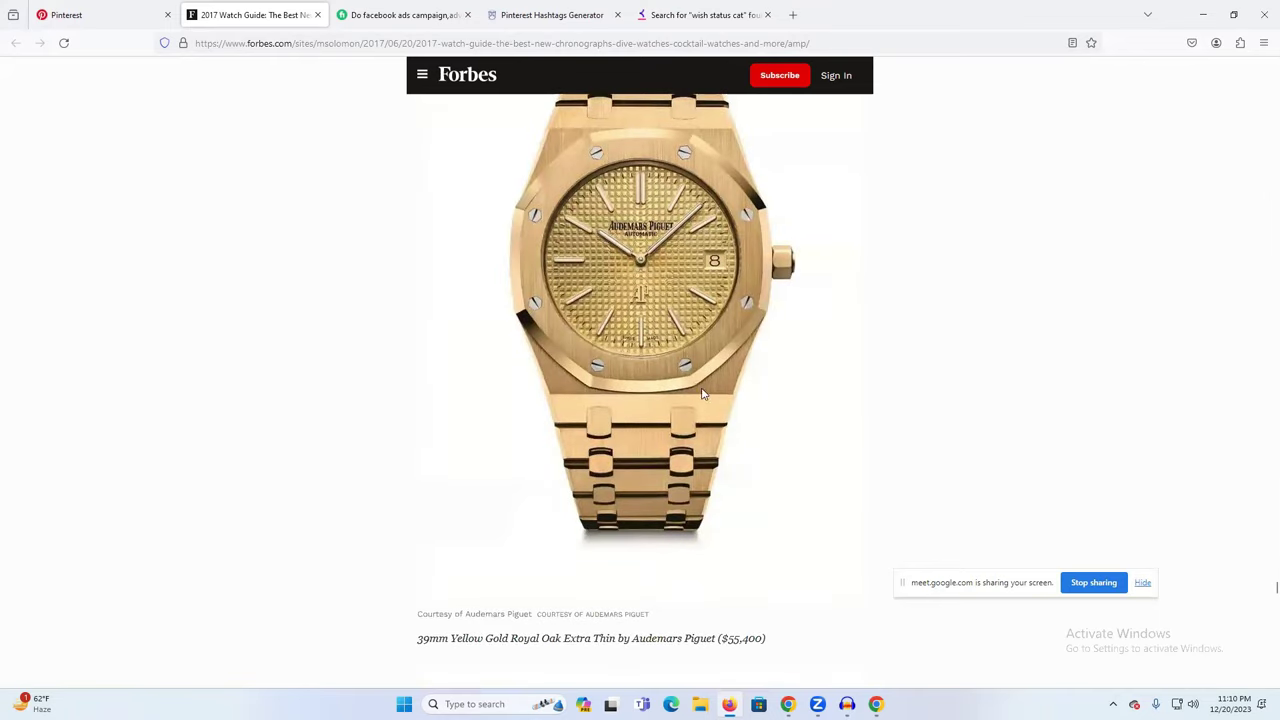
pyautogui.click(703, 395)
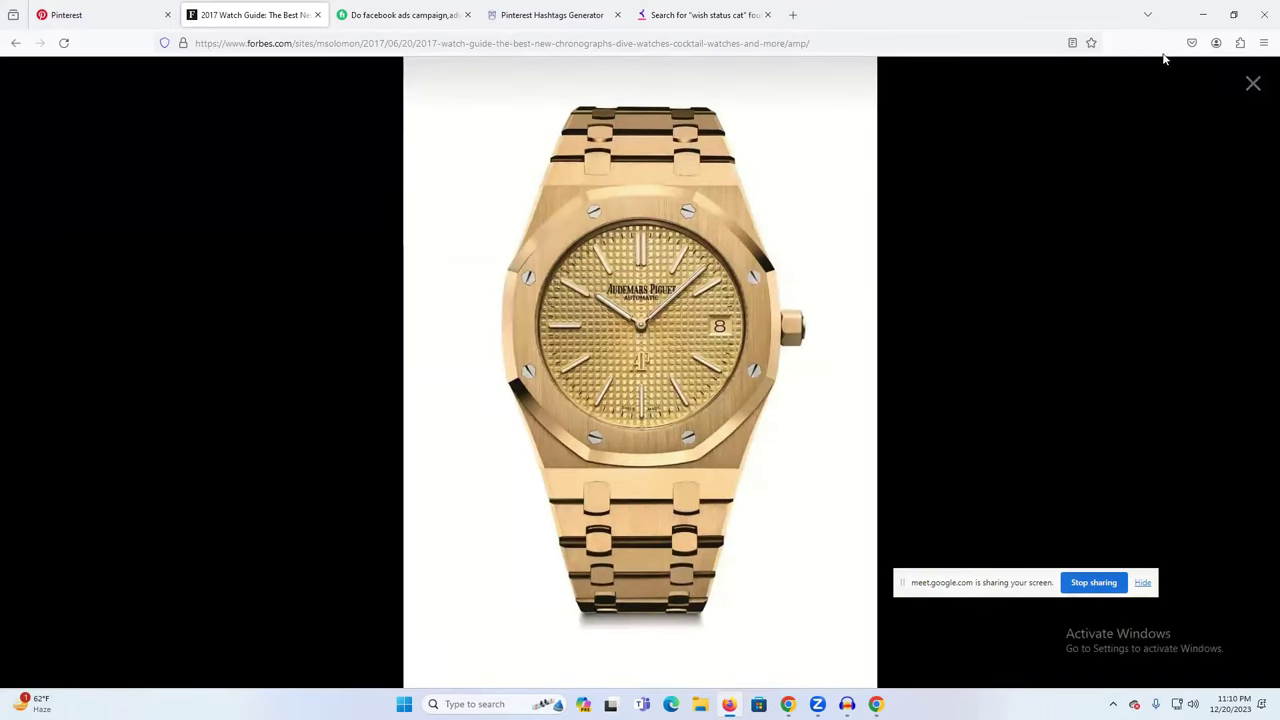
pyautogui.click(1252, 84)
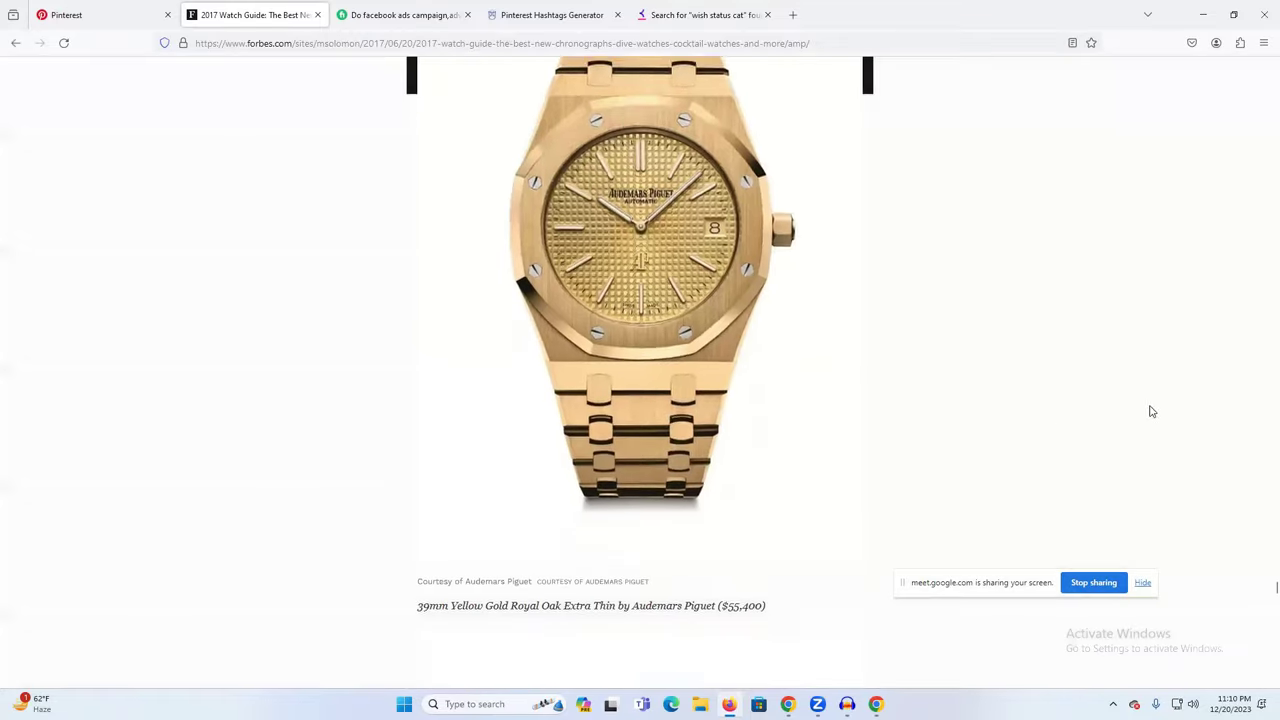
# Examine the end of the article, including the final watches, the author section and the recommended content
pyautogui.scroll(-10, 1045, 424)
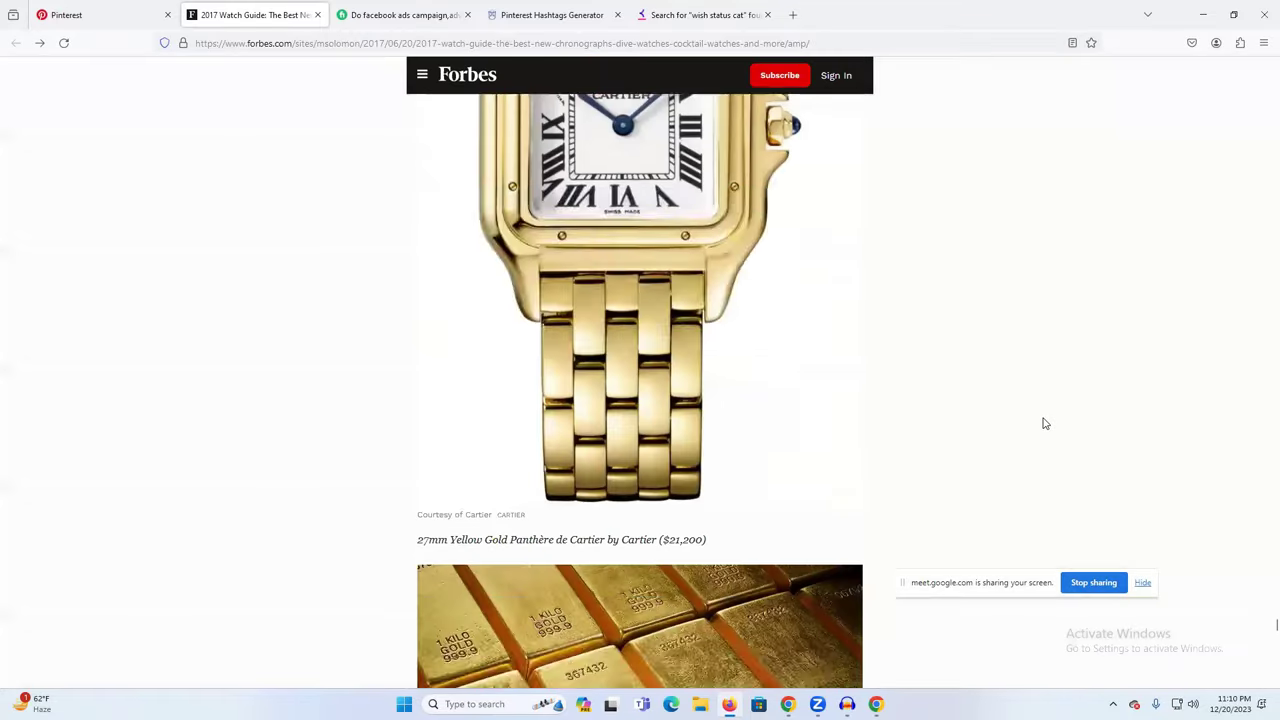
pyautogui.scroll(-10, 1045, 424)
pyautogui.scroll(5, 1261, 638)
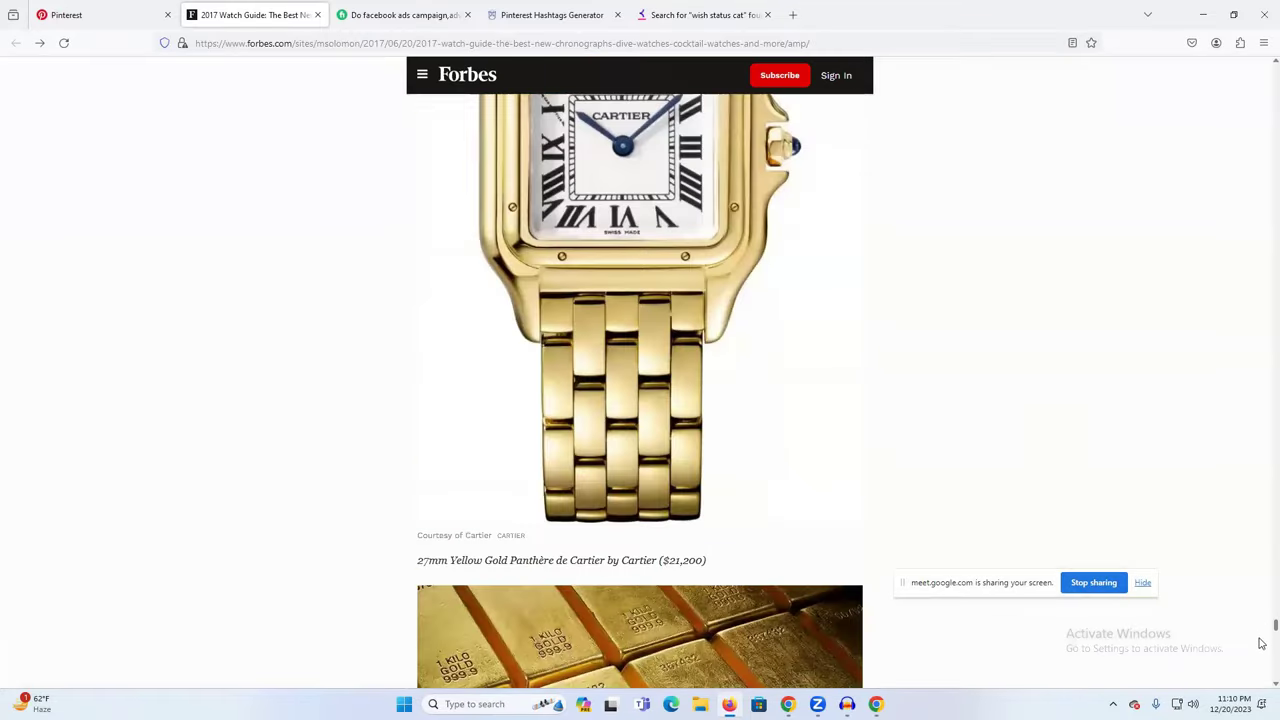
pyautogui.scroll(-15, 1261, 680)
pyautogui.scroll(3, 904, 428)
pyautogui.scroll(10, 900, 424)
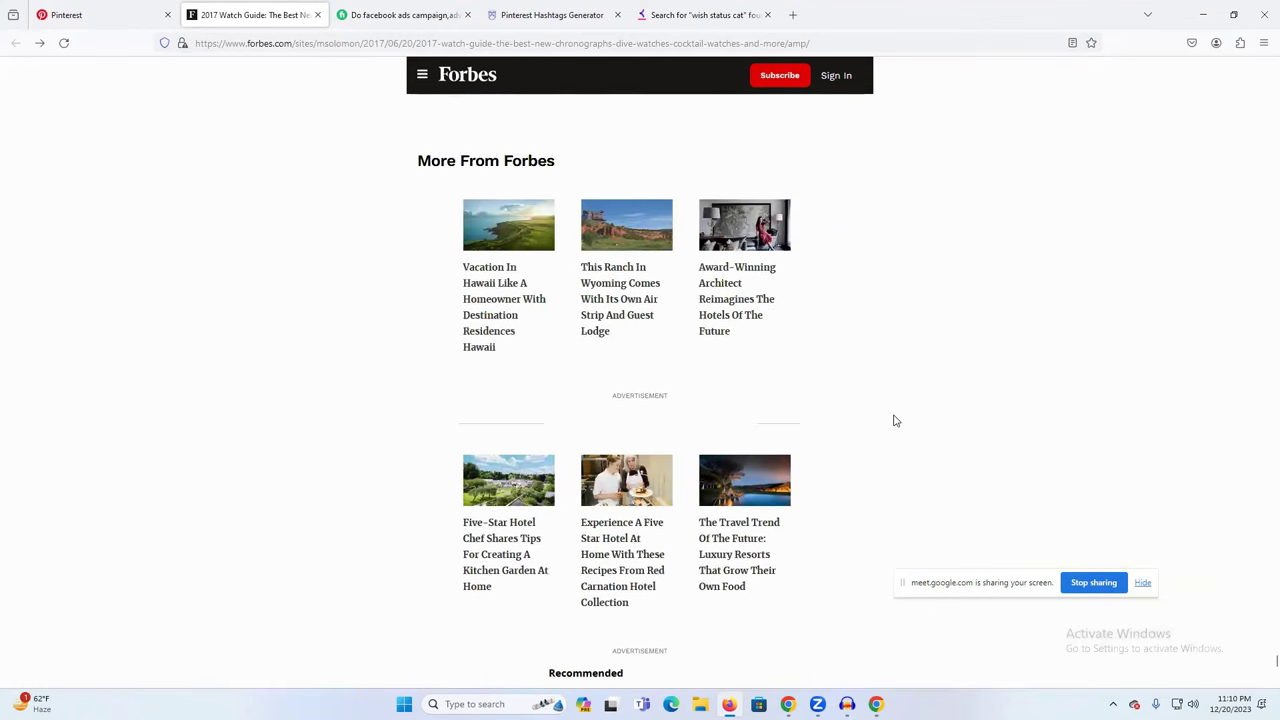
pyautogui.scroll(10, 896, 421)
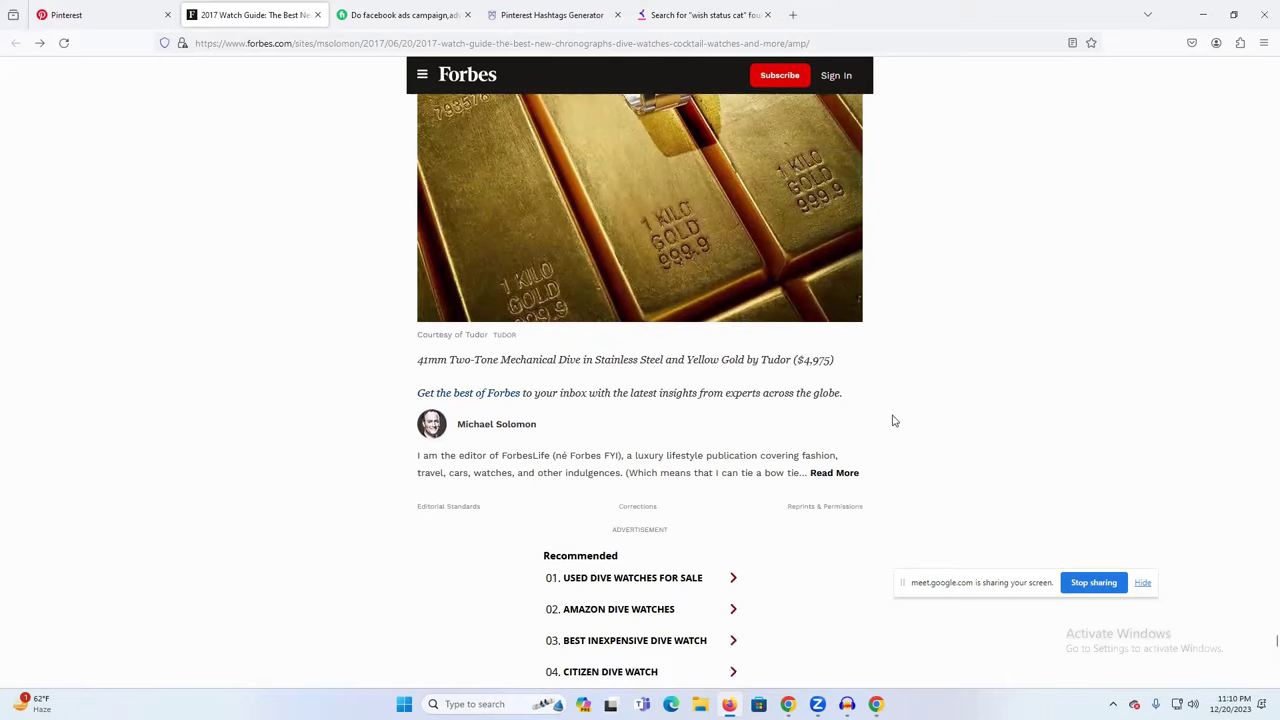
# Expand the author's bio in the Forbes watch guide and look through the recommended links, related stories and watches above them
pyautogui.click(822, 524)
pyautogui.scroll(-1, 775, 505)
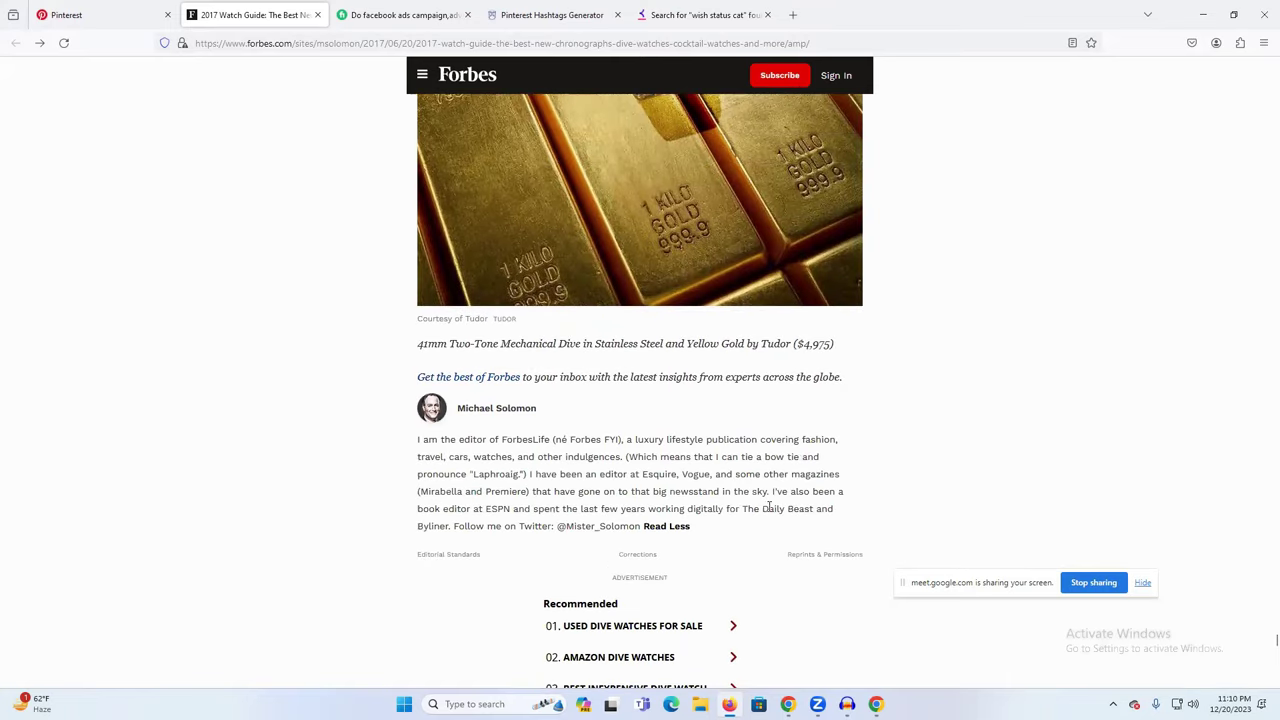
pyautogui.scroll(-5, 589, 526)
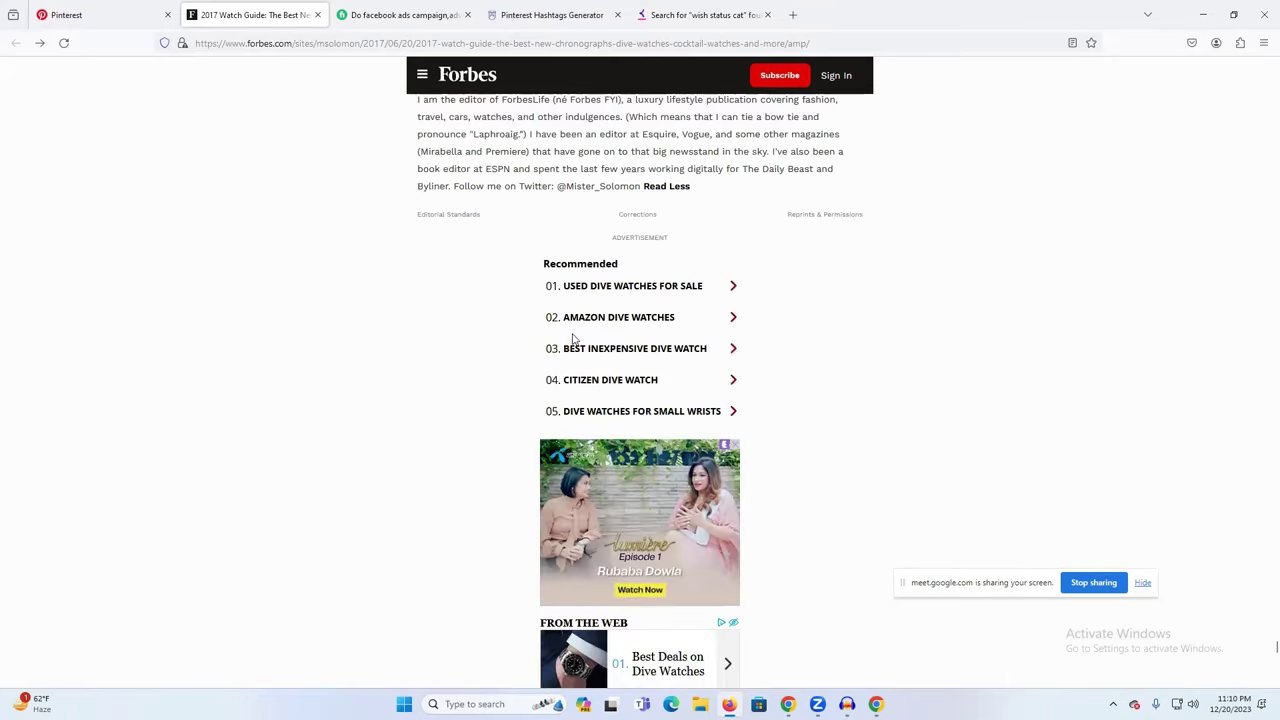
pyautogui.scroll(-18, 590, 322)
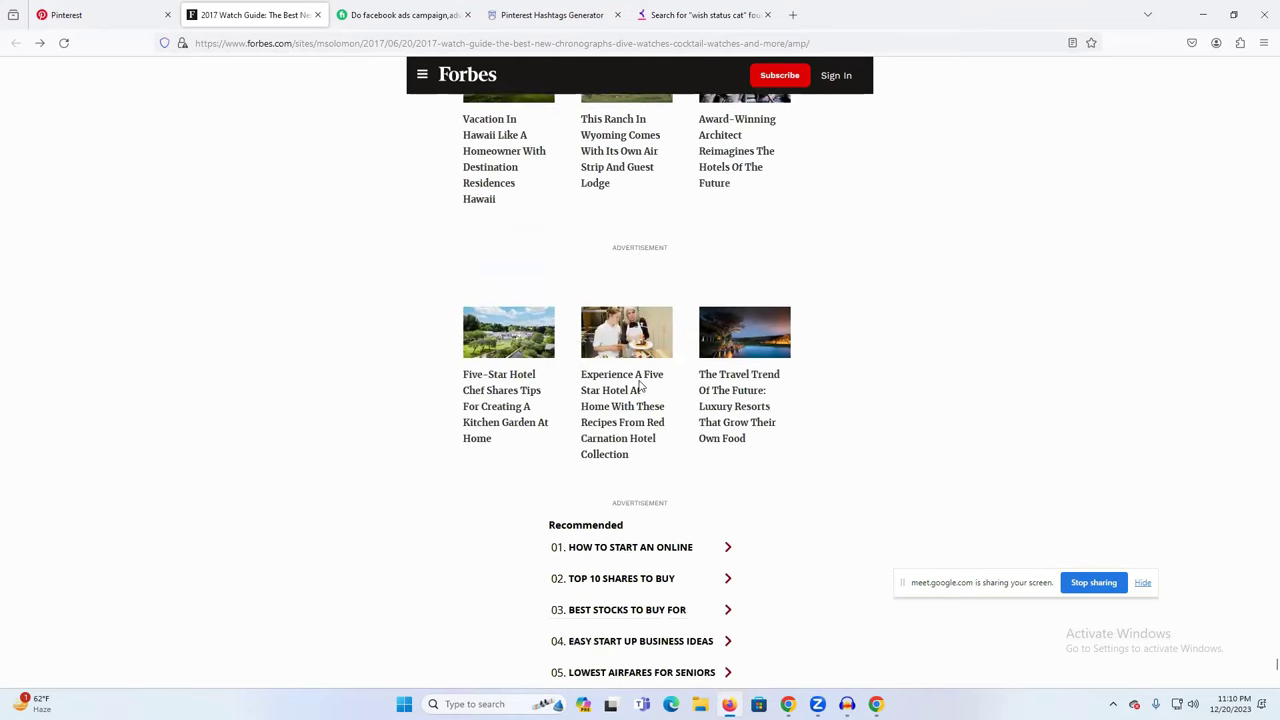
pyautogui.scroll(-3, 640, 385)
pyautogui.scroll(15, 640, 385)
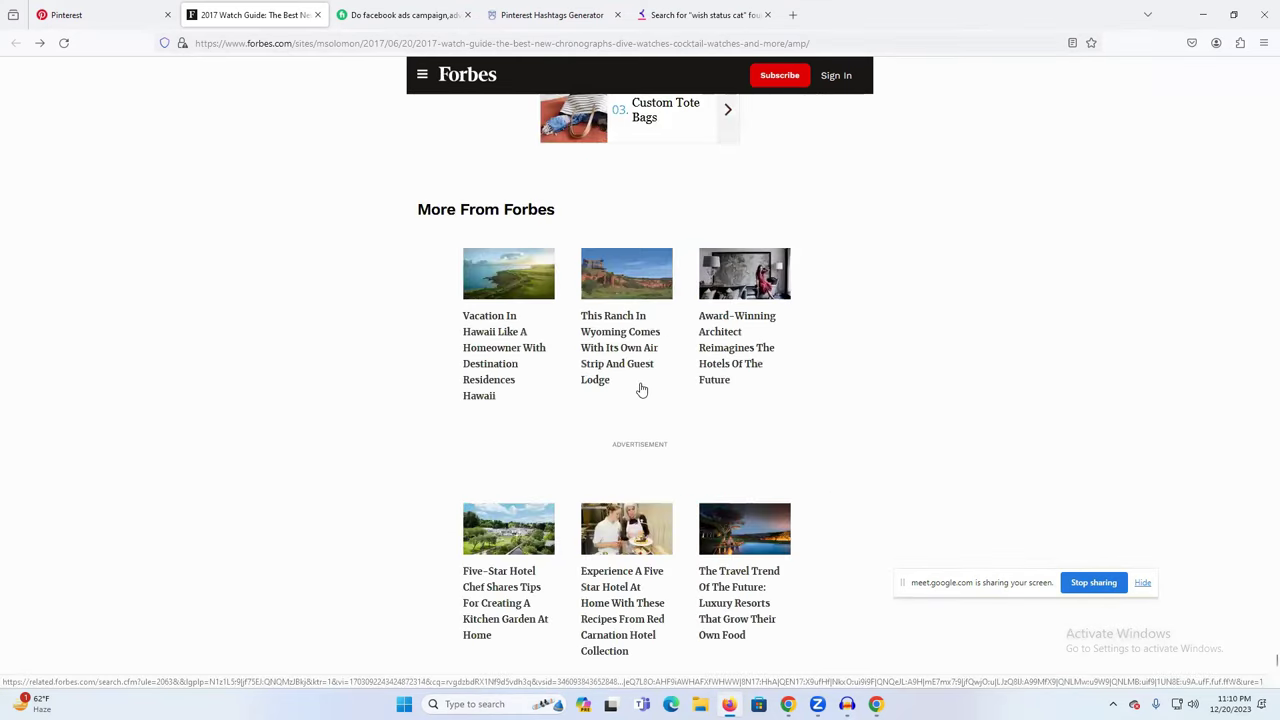
pyautogui.moveTo(1261, 655); pyautogui.dragTo(1214, 197)
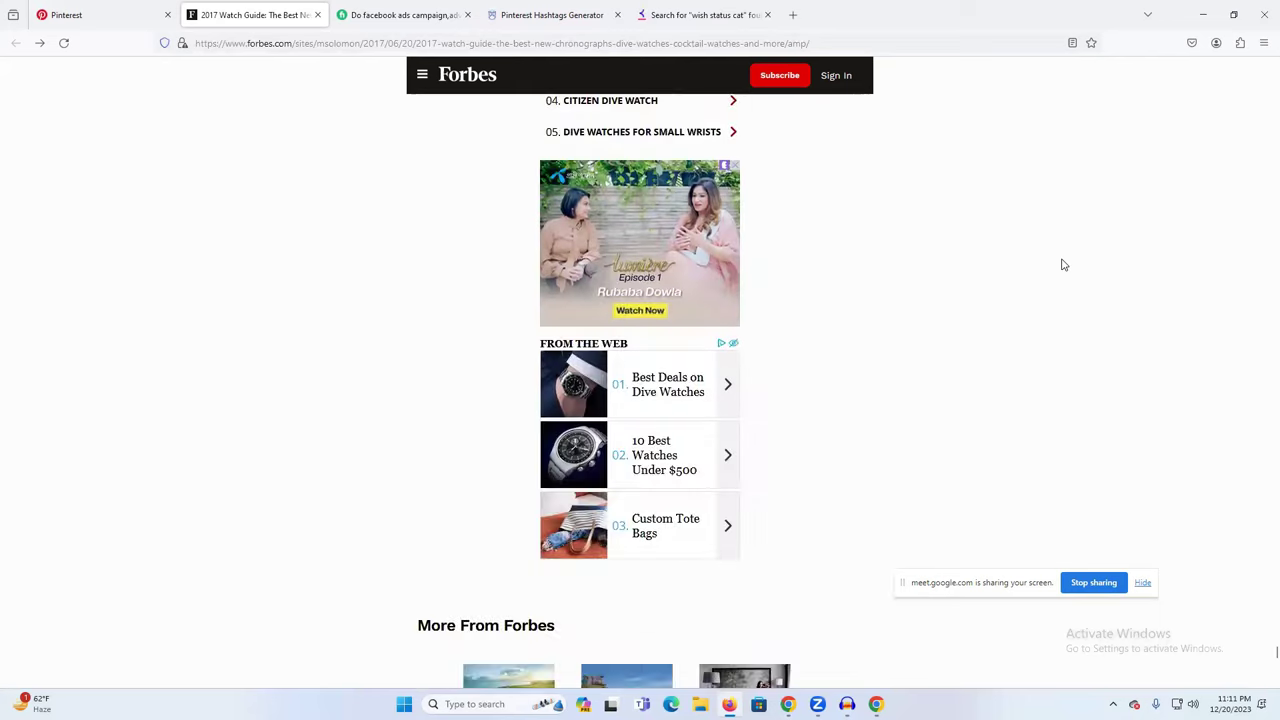
pyautogui.scroll(8, 1063, 263)
pyautogui.scroll(10, 966, 263)
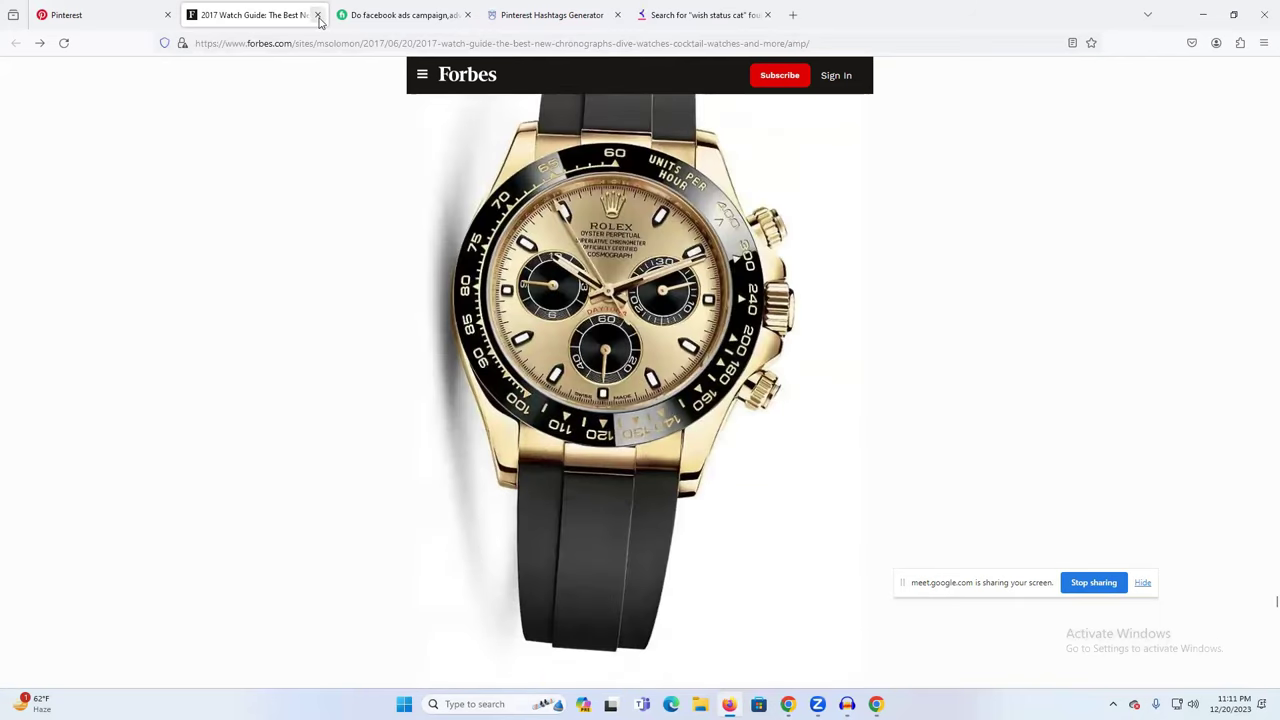
# Go to the Forbes home page and skim its lead stories
pyautogui.click(448, 80)
pyautogui.scroll(-8, 646, 254)
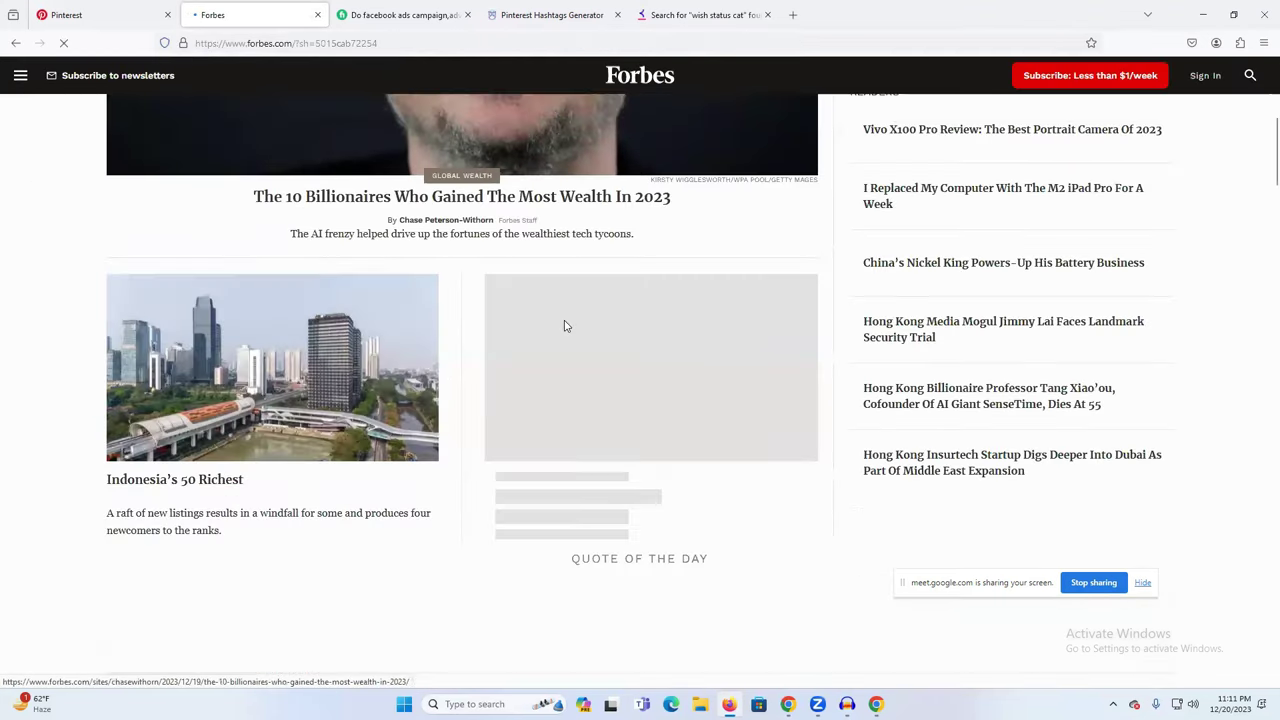
pyautogui.scroll(6, 698, 352)
# Go back from the Forbes watch pin on Pinterest to the shopping search results, and open the account's own profile
pyautogui.click(114, 12)
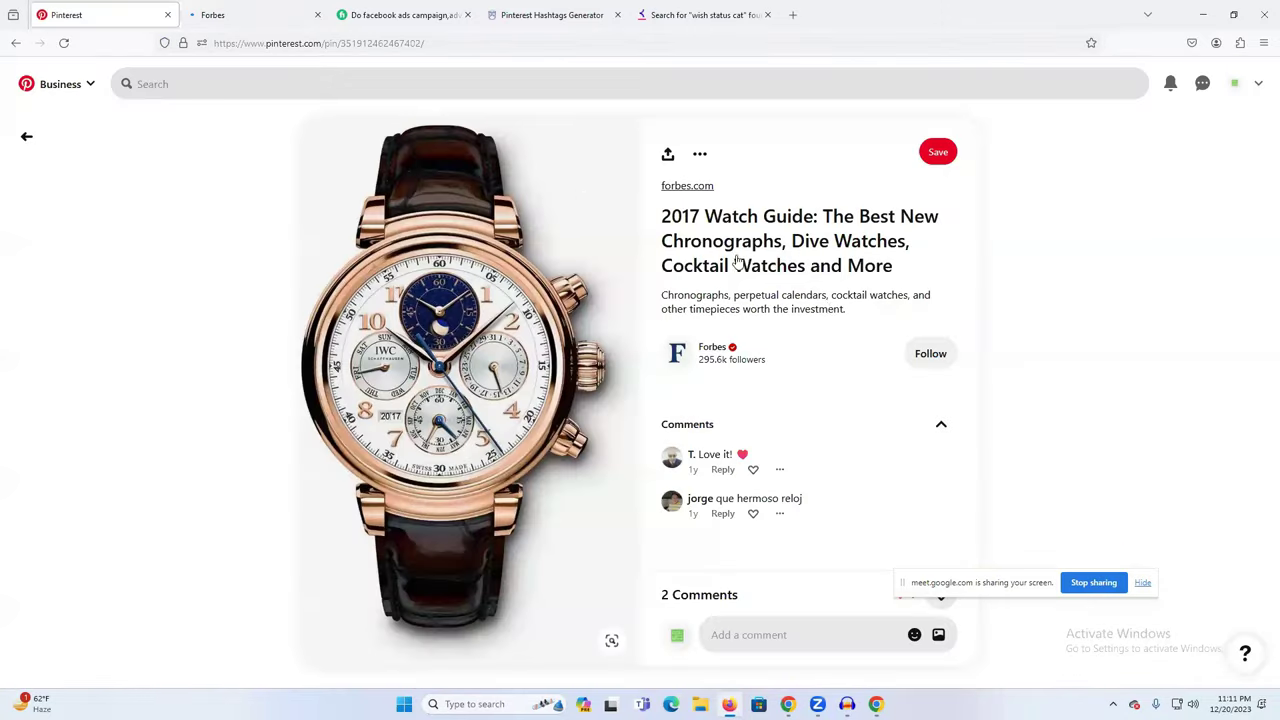
pyautogui.click(26, 136)
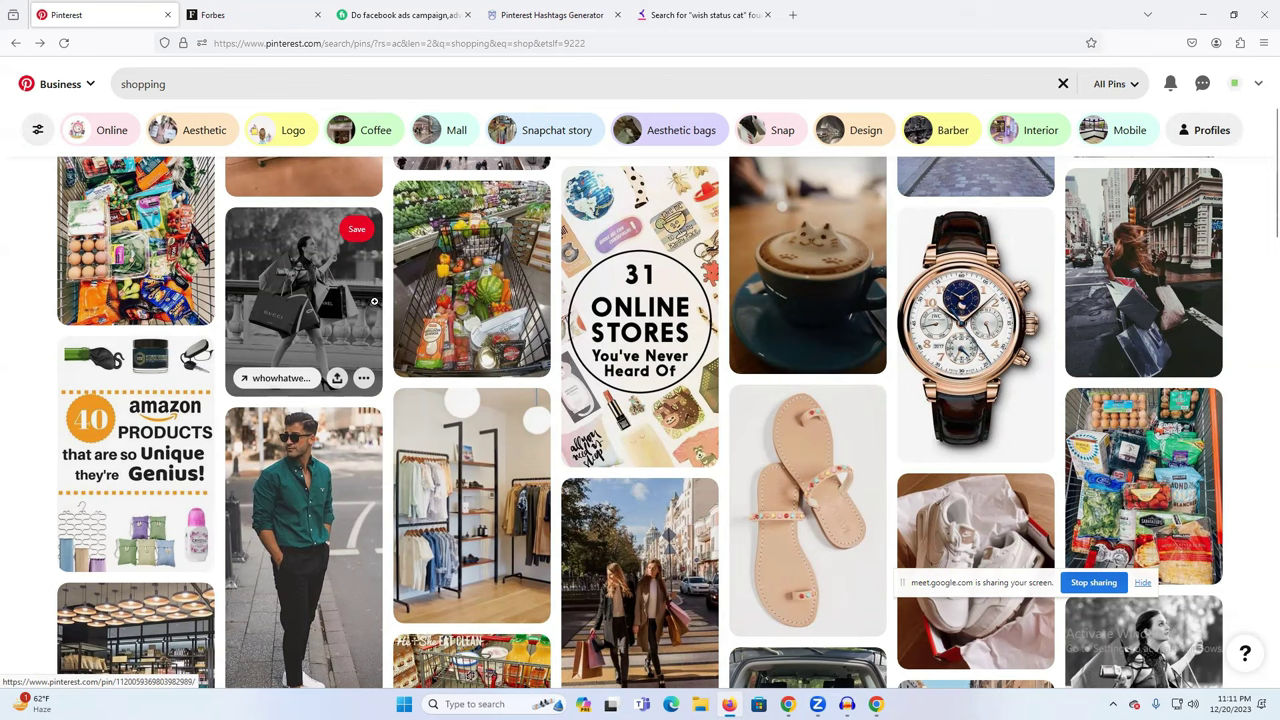
pyautogui.moveTo(788, 704)
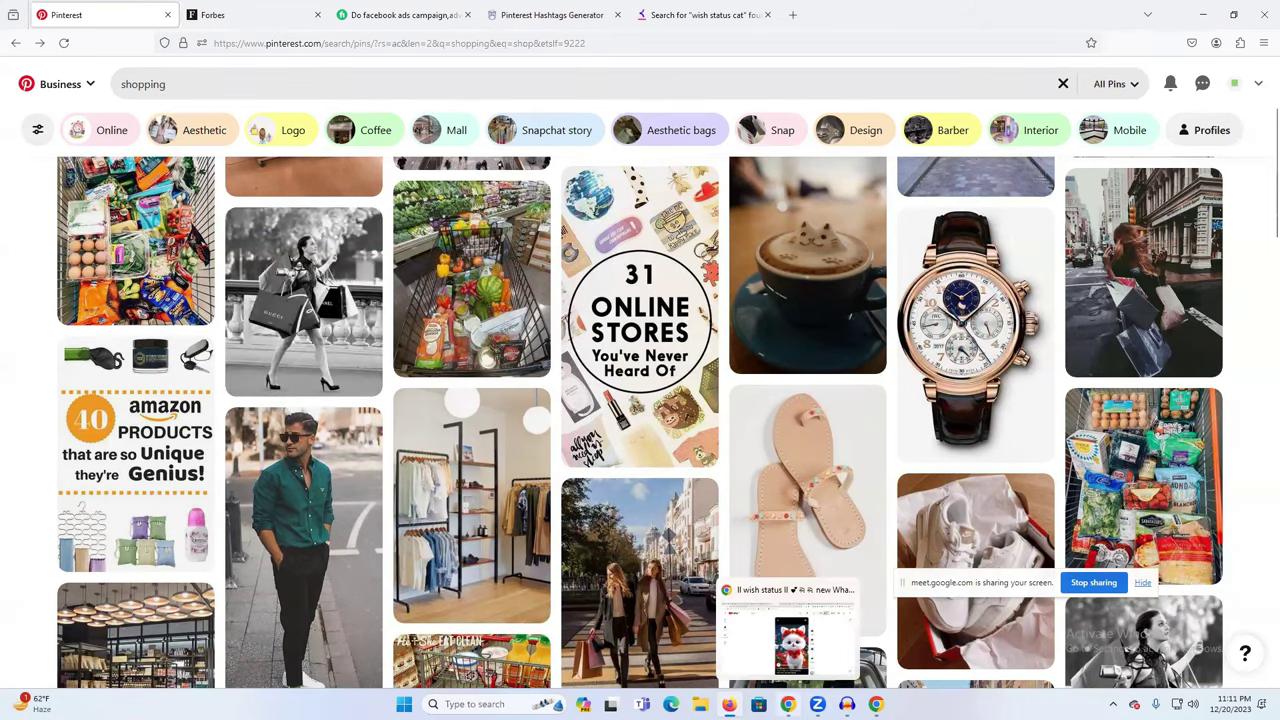
pyautogui.scroll(2, 593, 303)
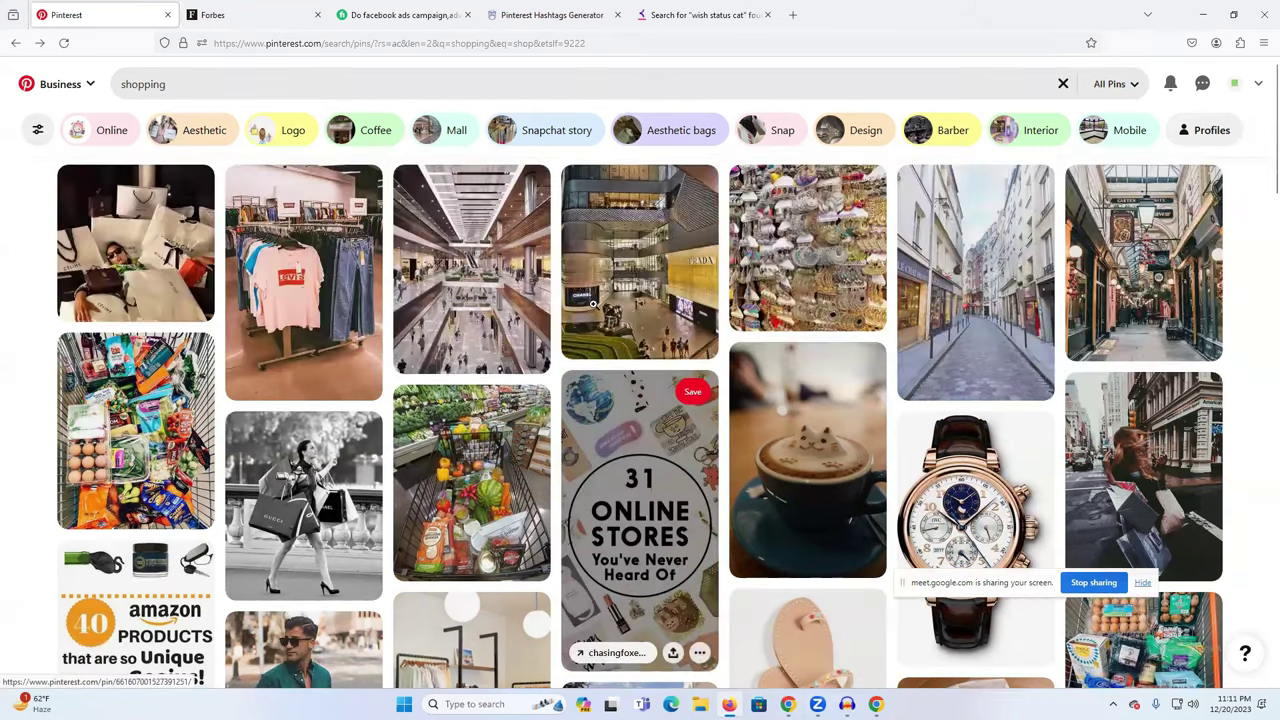
pyautogui.click(1234, 84)
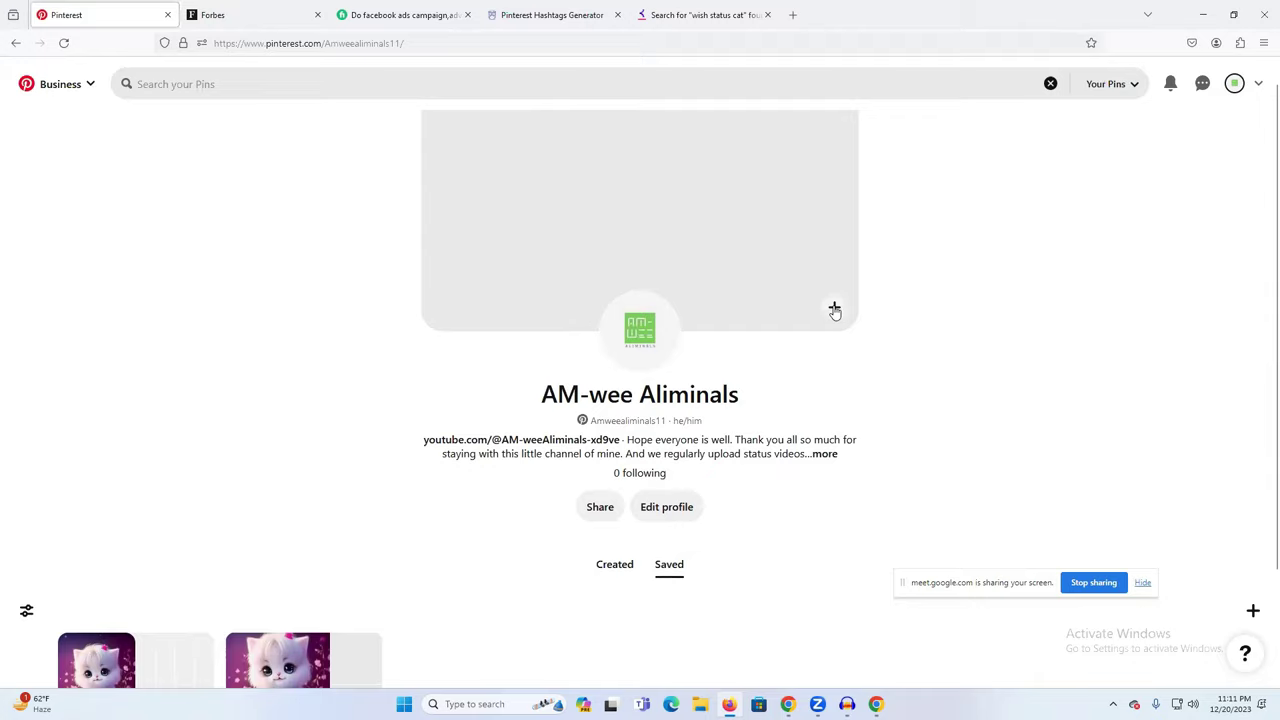
# Try to upload channels4_profile (2) from Downloads as the profile cover image, and close the upload dialog
pyautogui.click(834, 311)
pyautogui.click(640, 447)
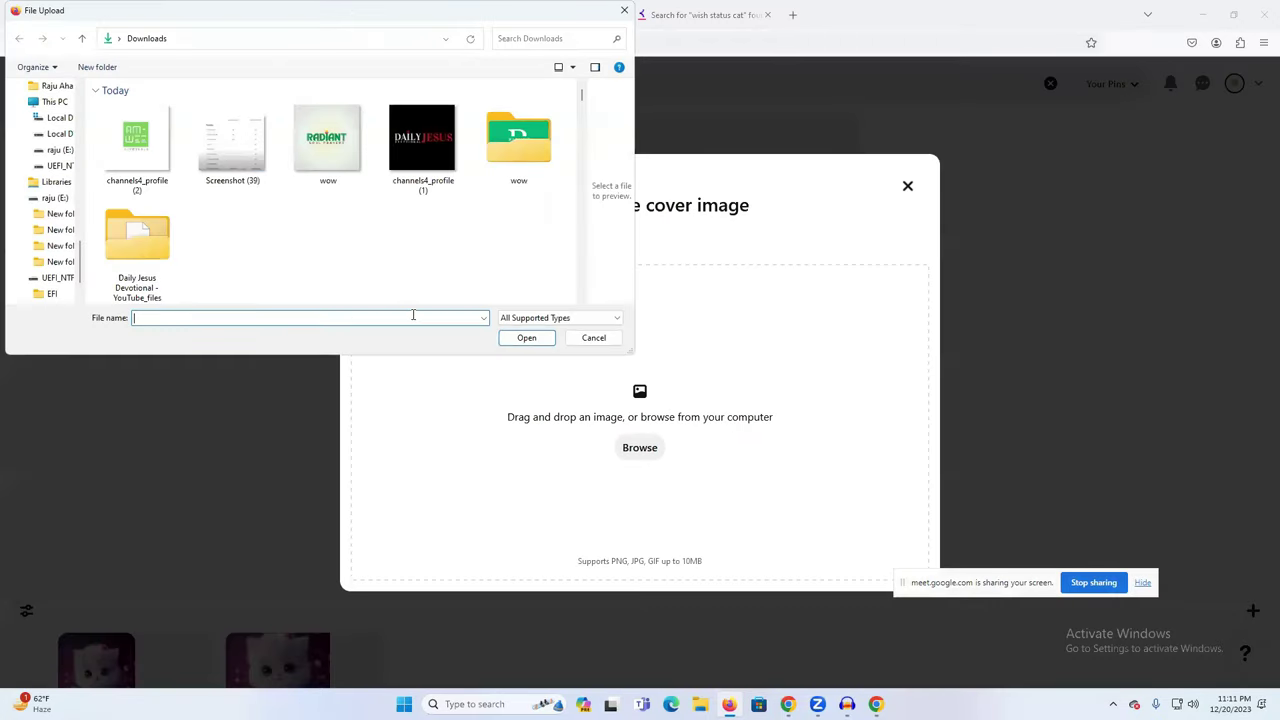
pyautogui.scroll(-5, 241, 193)
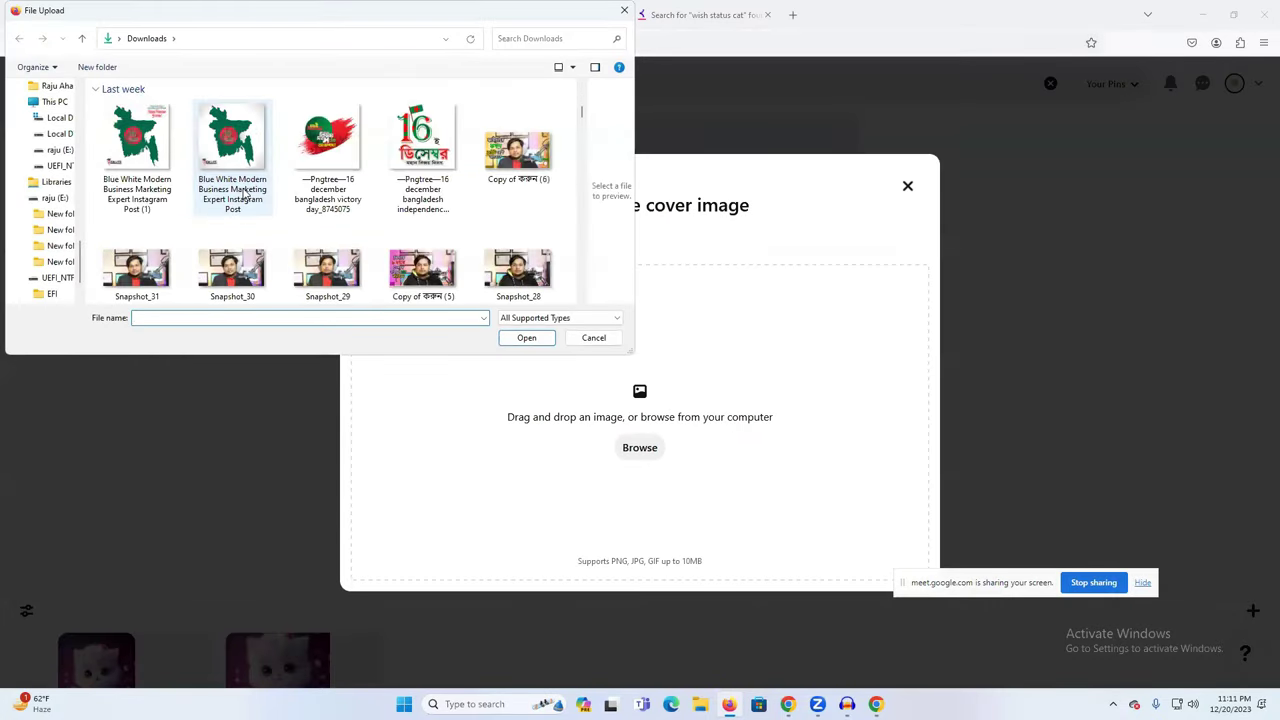
pyautogui.scroll(5, 243, 195)
pyautogui.click(137, 140)
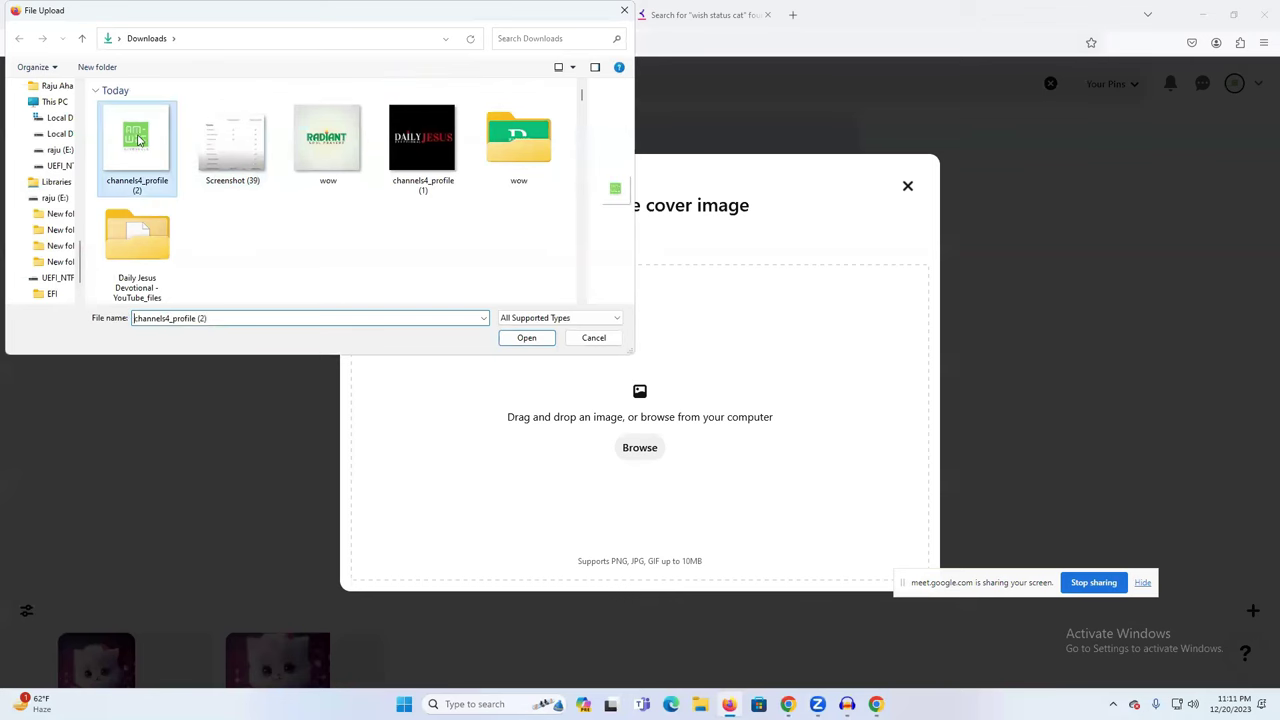
pyautogui.click(527, 338)
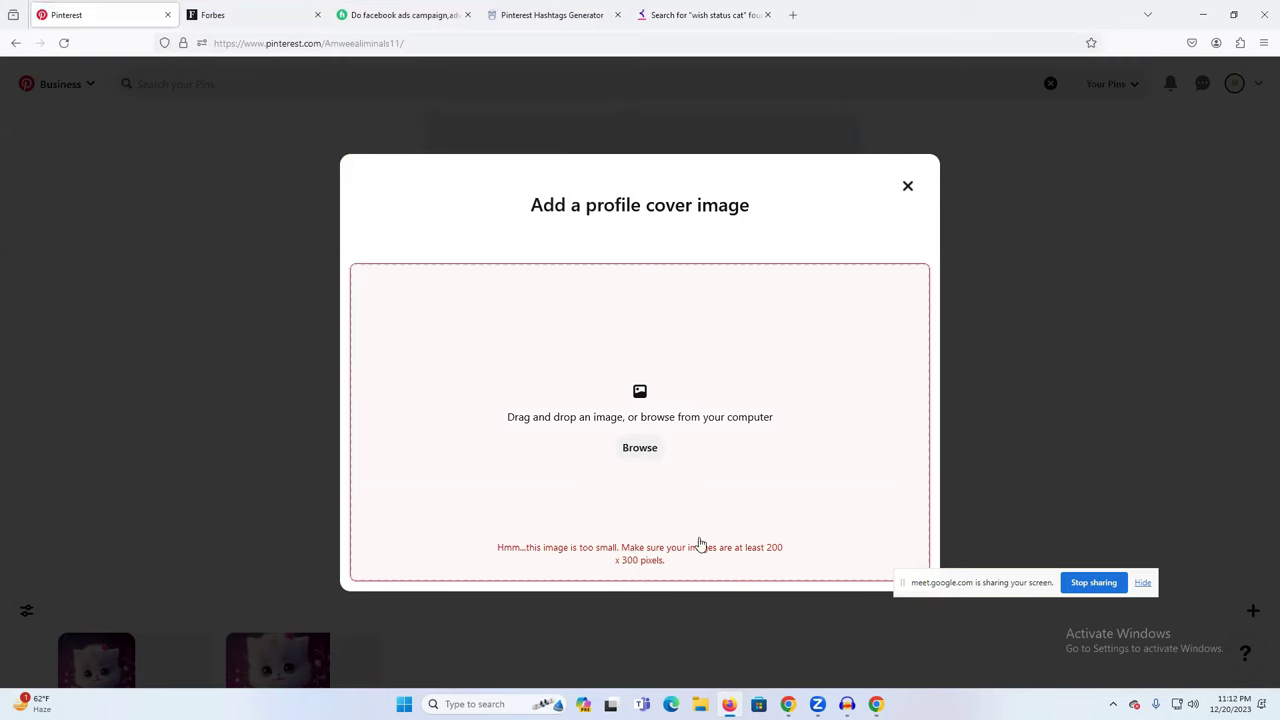
pyautogui.click(906, 189)
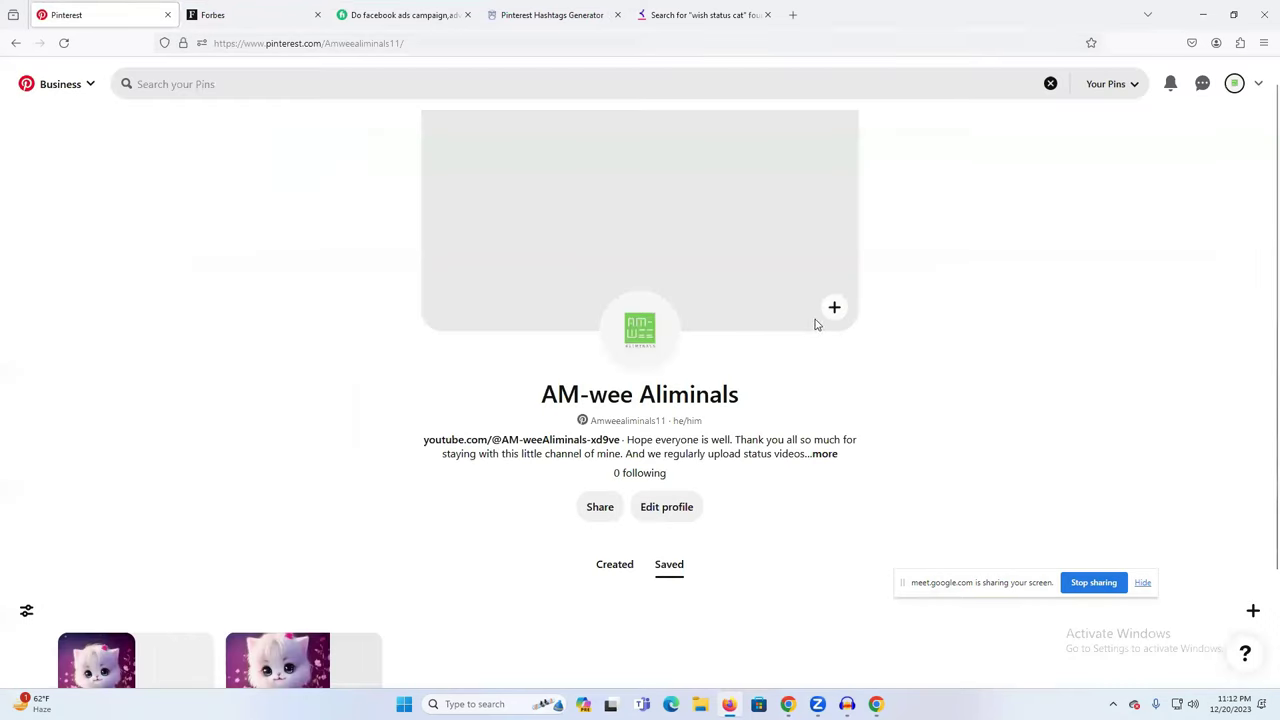
# Open the profile for editing and set the country code to Bangladesh (+880)
pyautogui.scroll(-2, 720, 385)
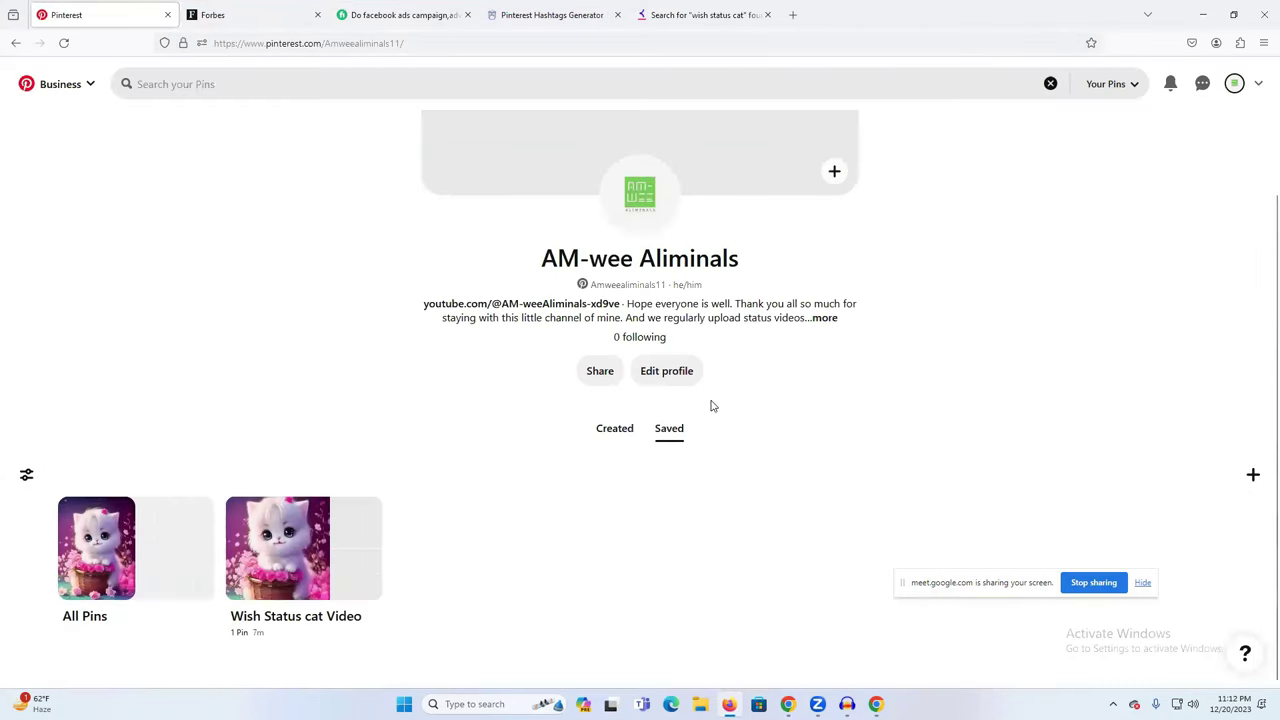
pyautogui.click(668, 371)
pyautogui.scroll(-3, 782, 425)
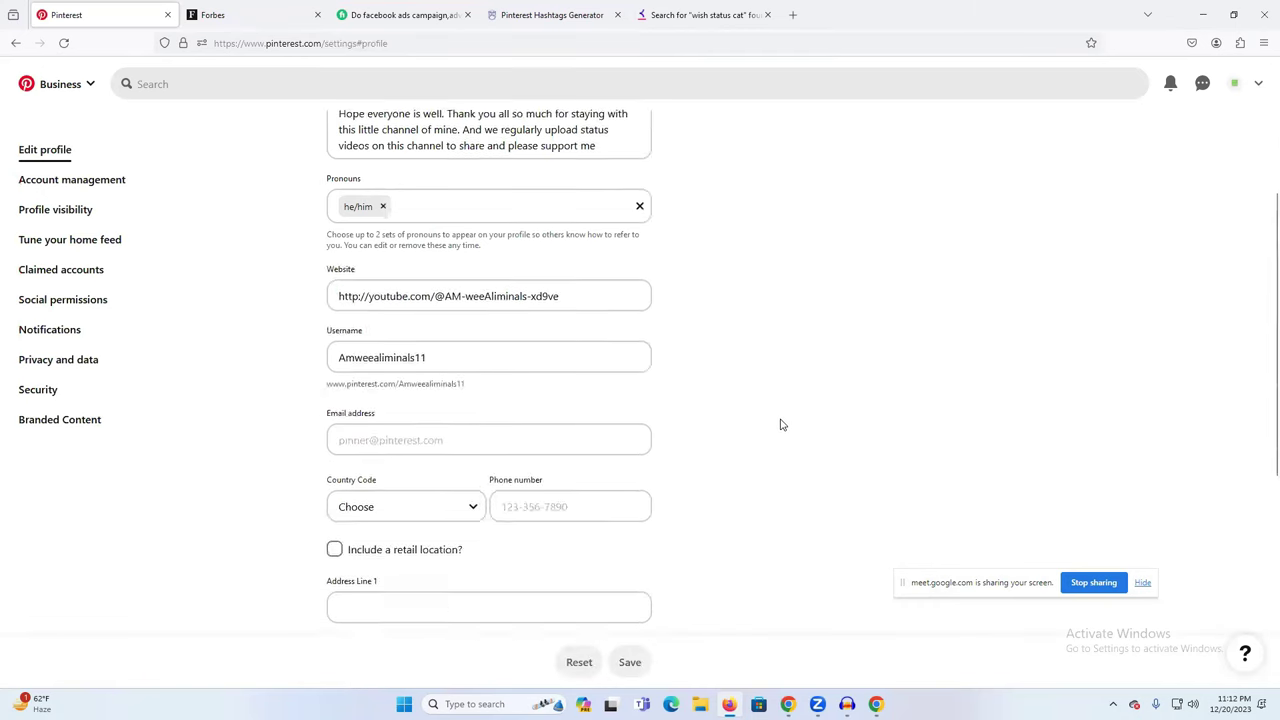
pyautogui.scroll(-2, 750, 418)
pyautogui.click(374, 236)
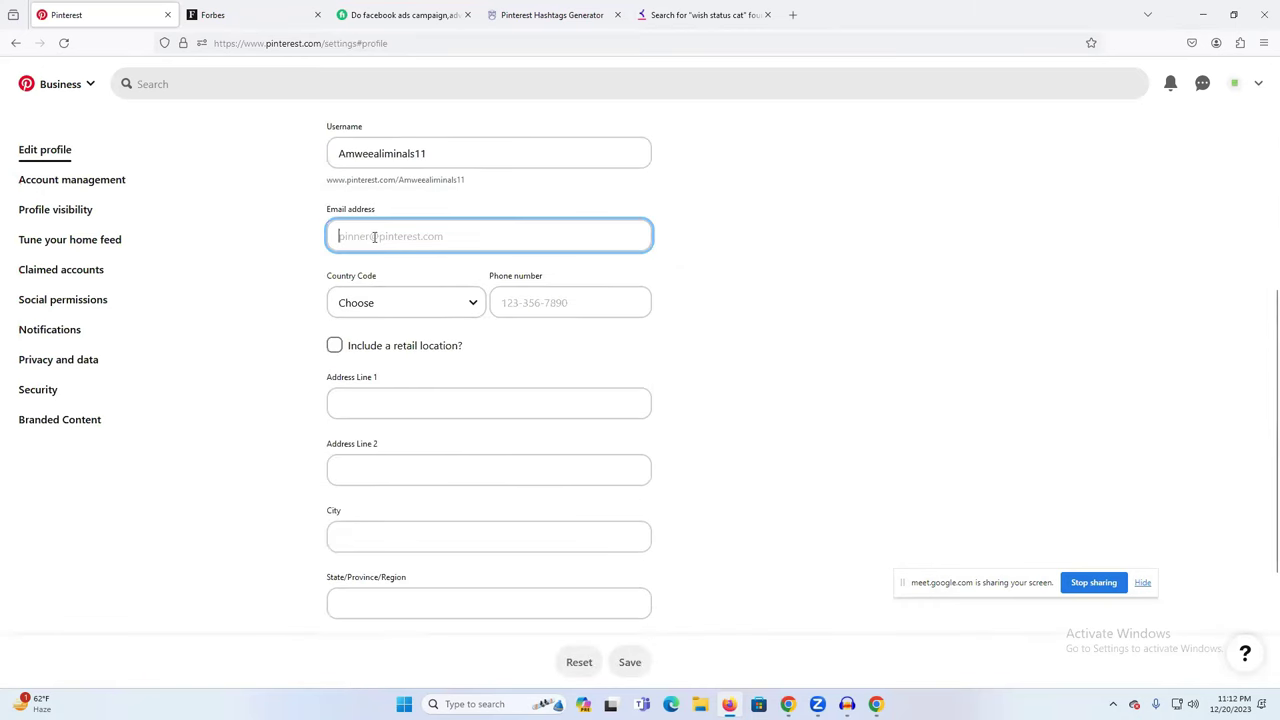
pyautogui.click(375, 311)
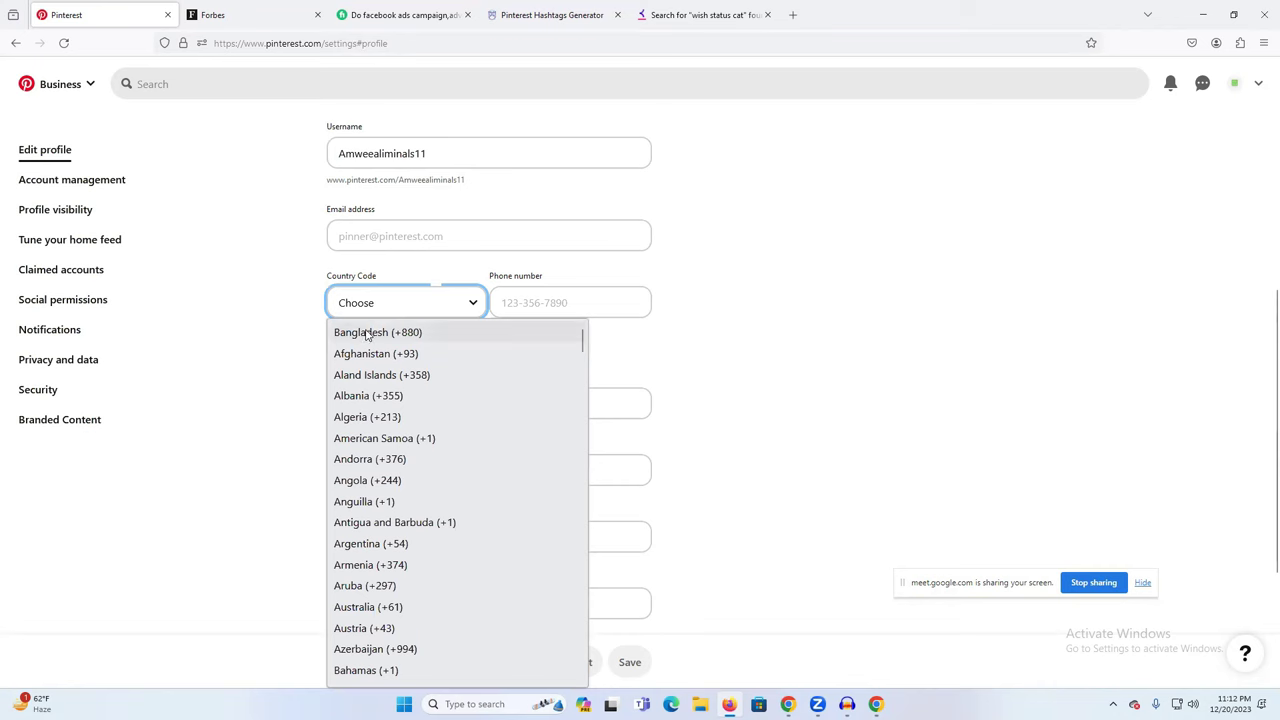
pyautogui.click(366, 333)
# Look over the phone number and address fields, and return to the upper part of the profile form
pyautogui.click(515, 302)
pyautogui.scroll(-1, 600, 375)
pyautogui.click(364, 257)
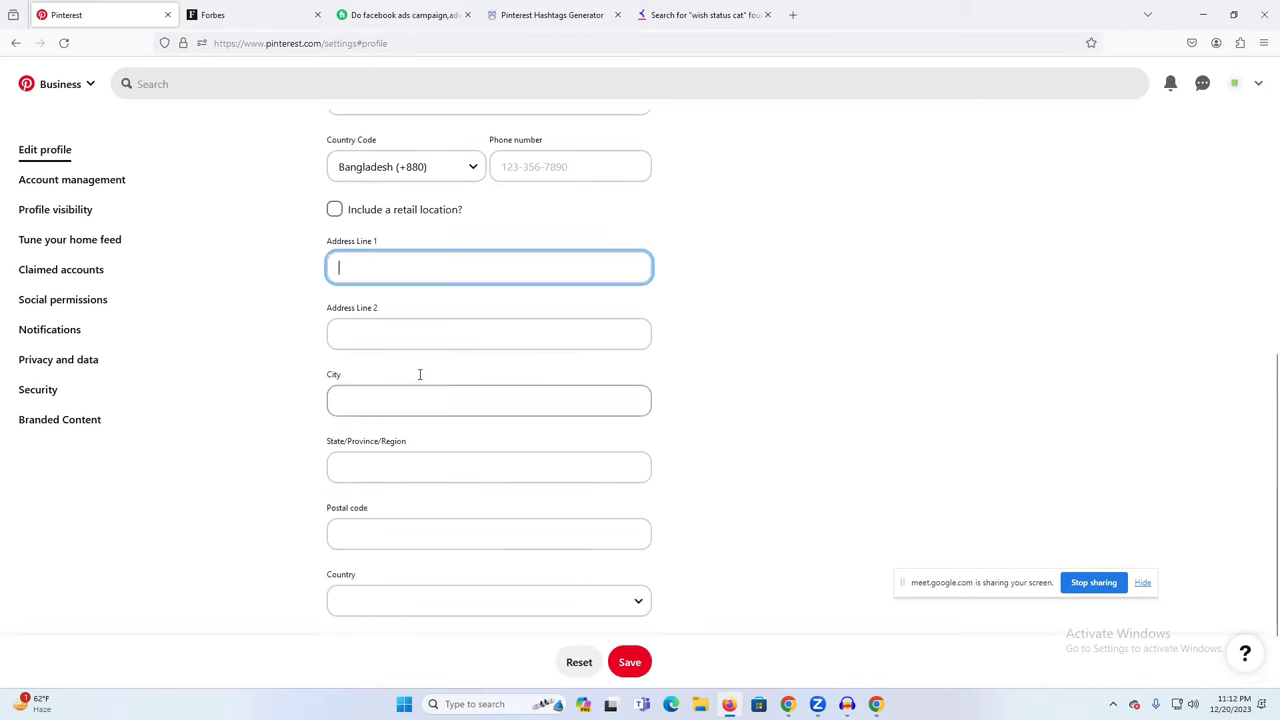
pyautogui.scroll(-1, 418, 367)
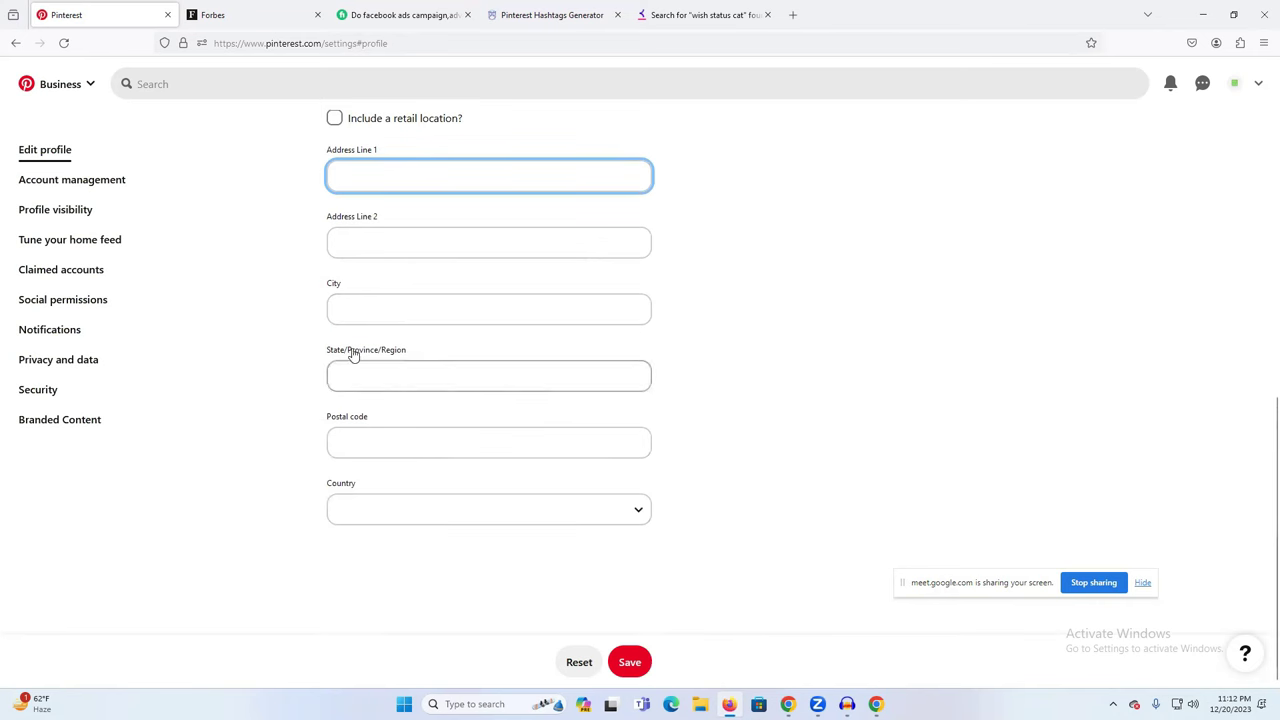
pyautogui.scroll(6, 474, 314)
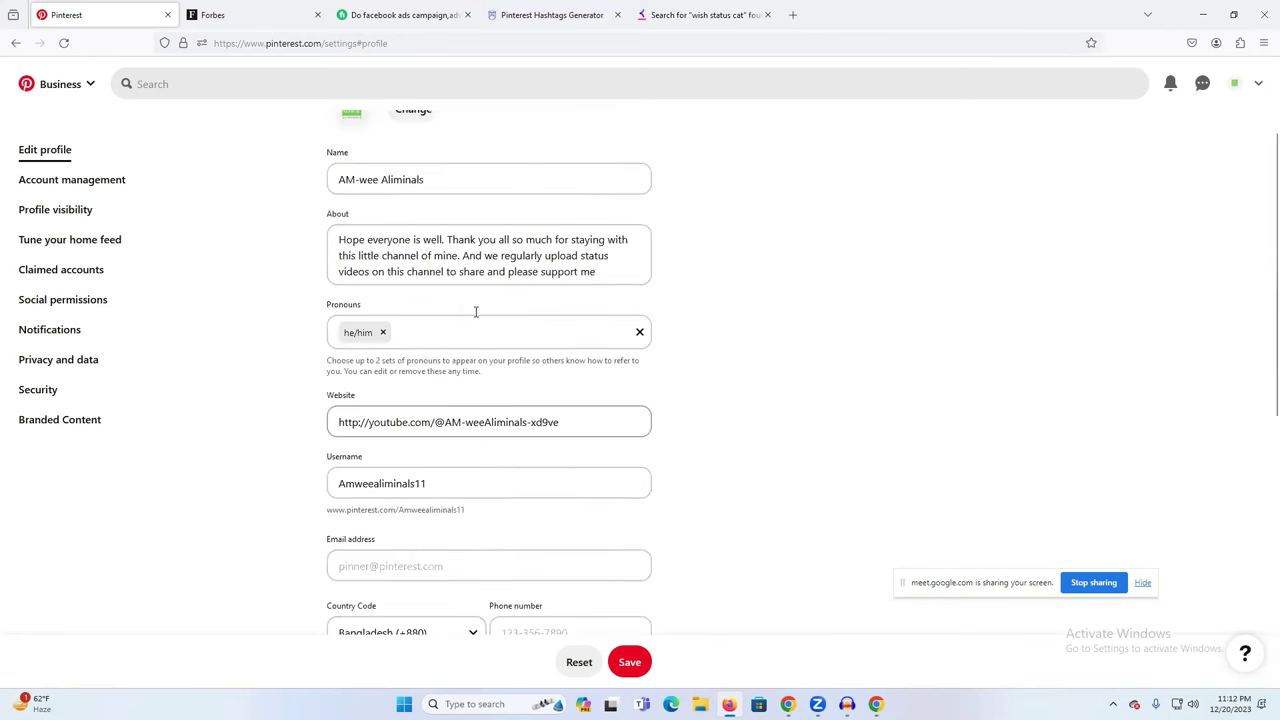
# Examine the account management settings, from account and personal information to deactivation, and highlight the selection limit for the business account goals
pyautogui.click(57, 188)
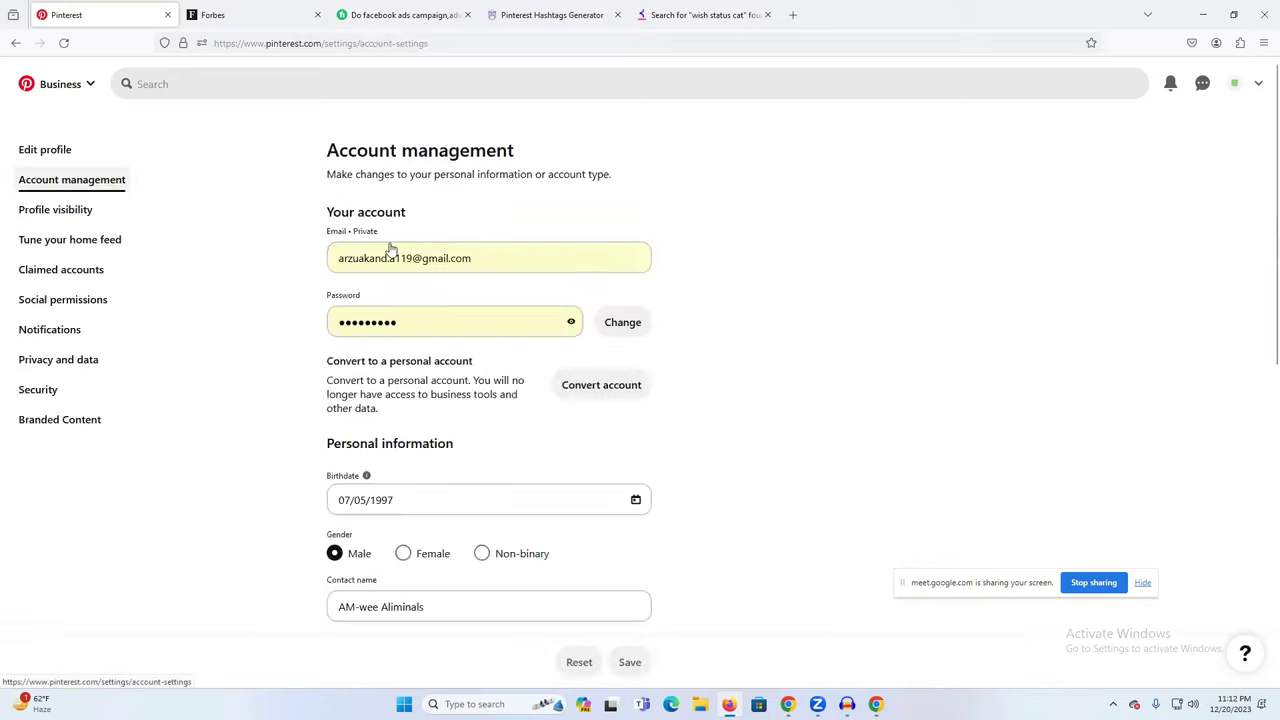
pyautogui.scroll(-1, 563, 272)
pyautogui.scroll(-2, 514, 289)
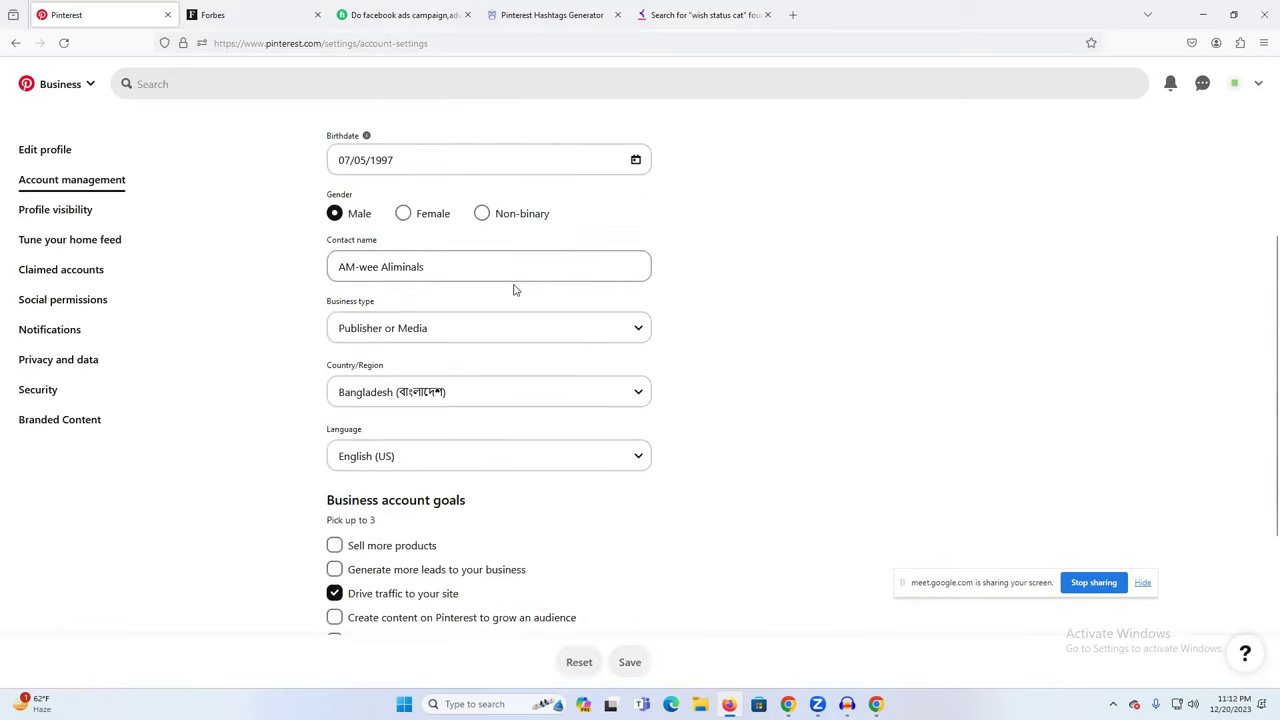
pyautogui.scroll(-2, 390, 220)
pyautogui.scroll(1, 395, 230)
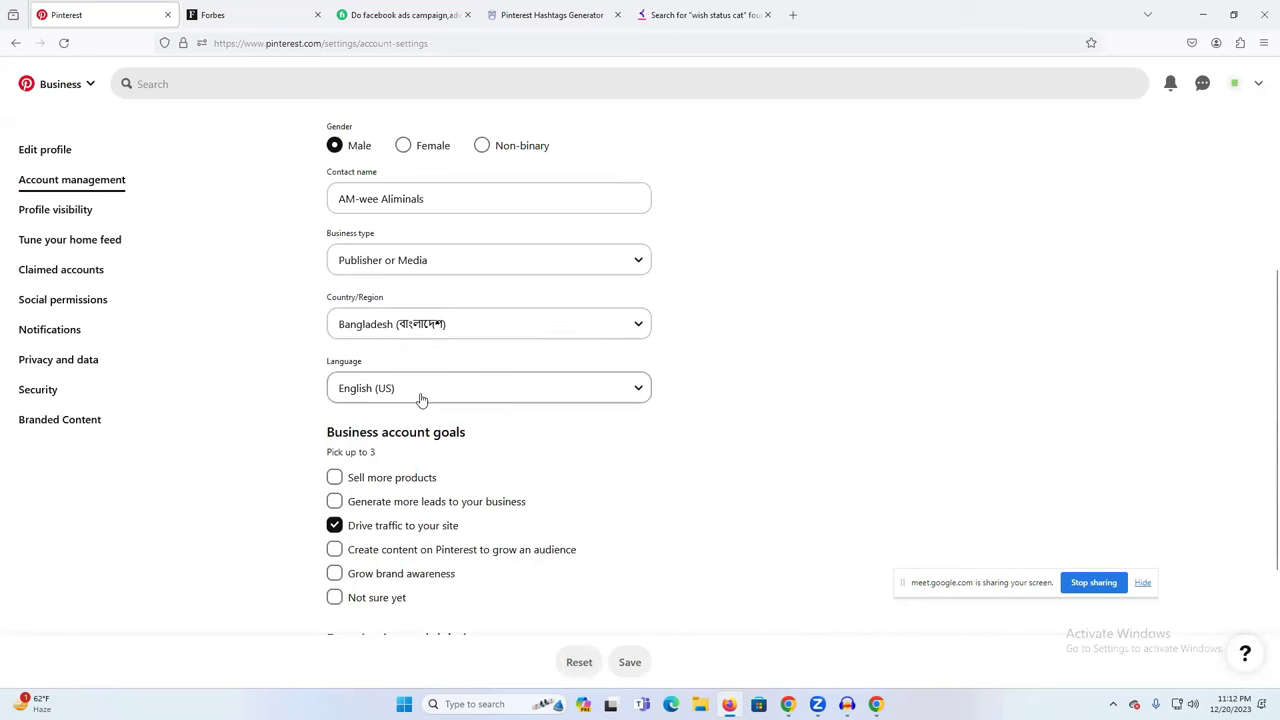
pyautogui.scroll(-1, 422, 397)
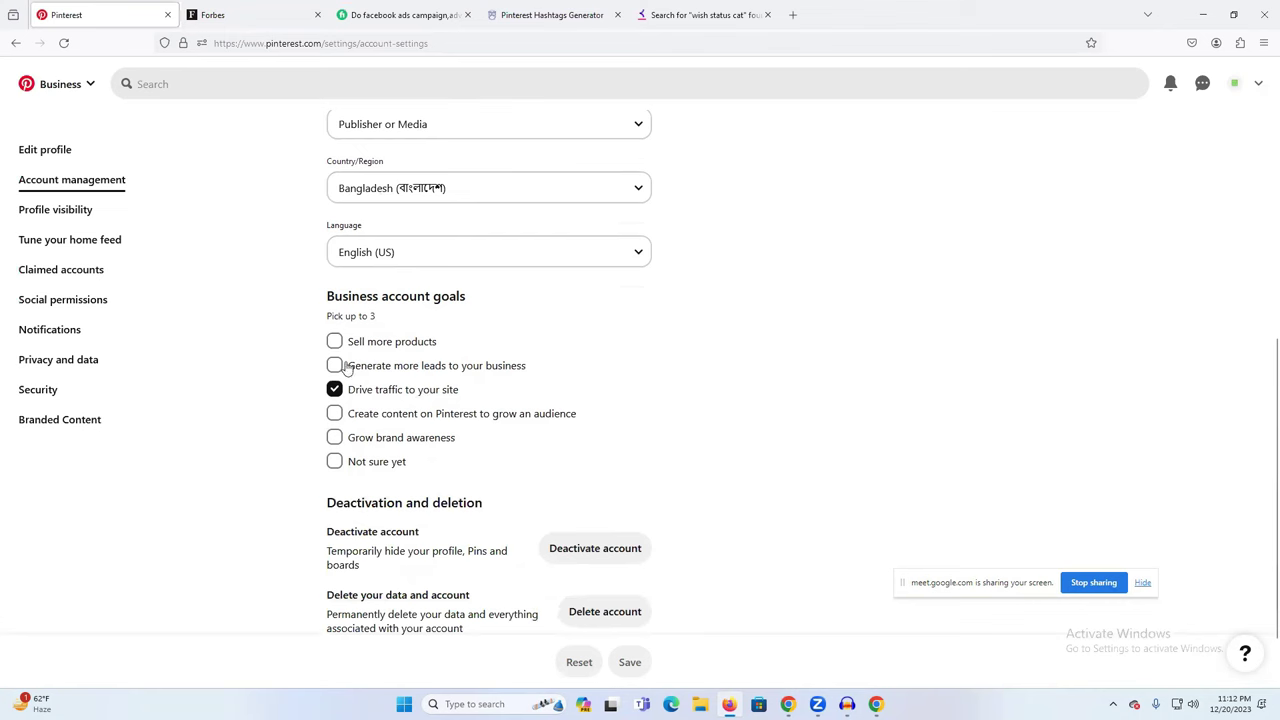
pyautogui.moveTo(329, 315); pyautogui.dragTo(492, 315)
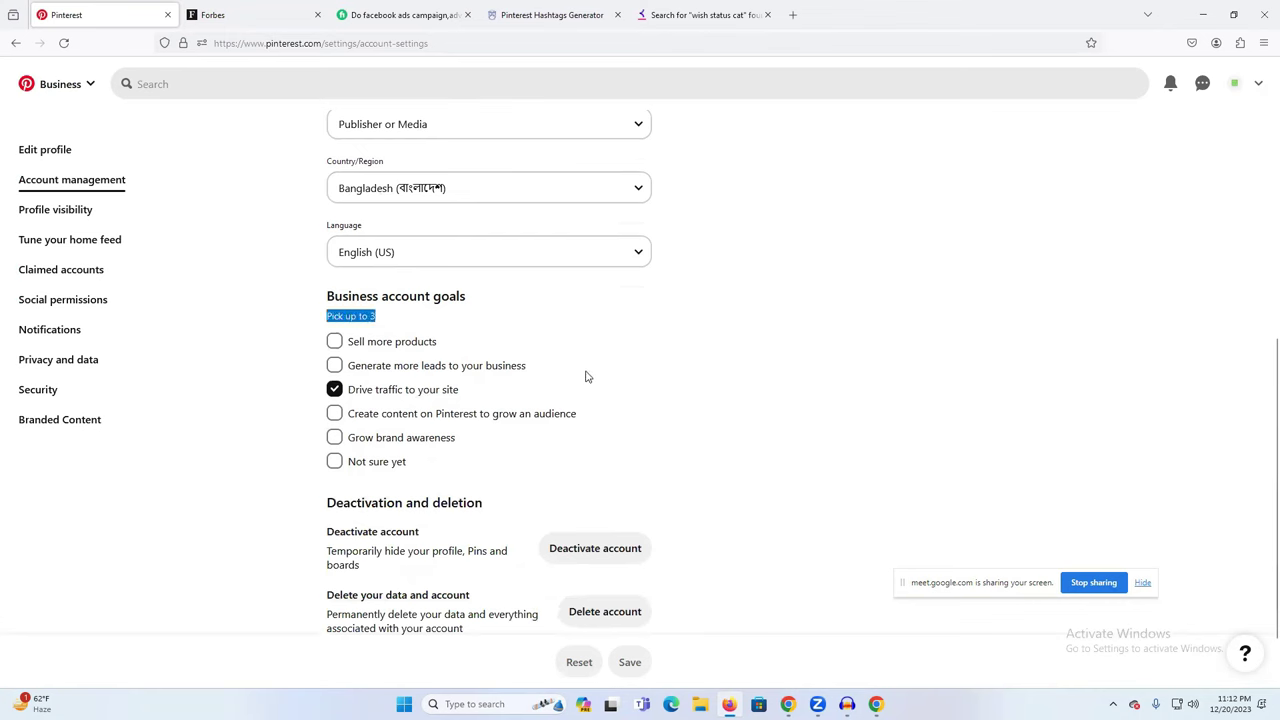
pyautogui.scroll(-1, 587, 376)
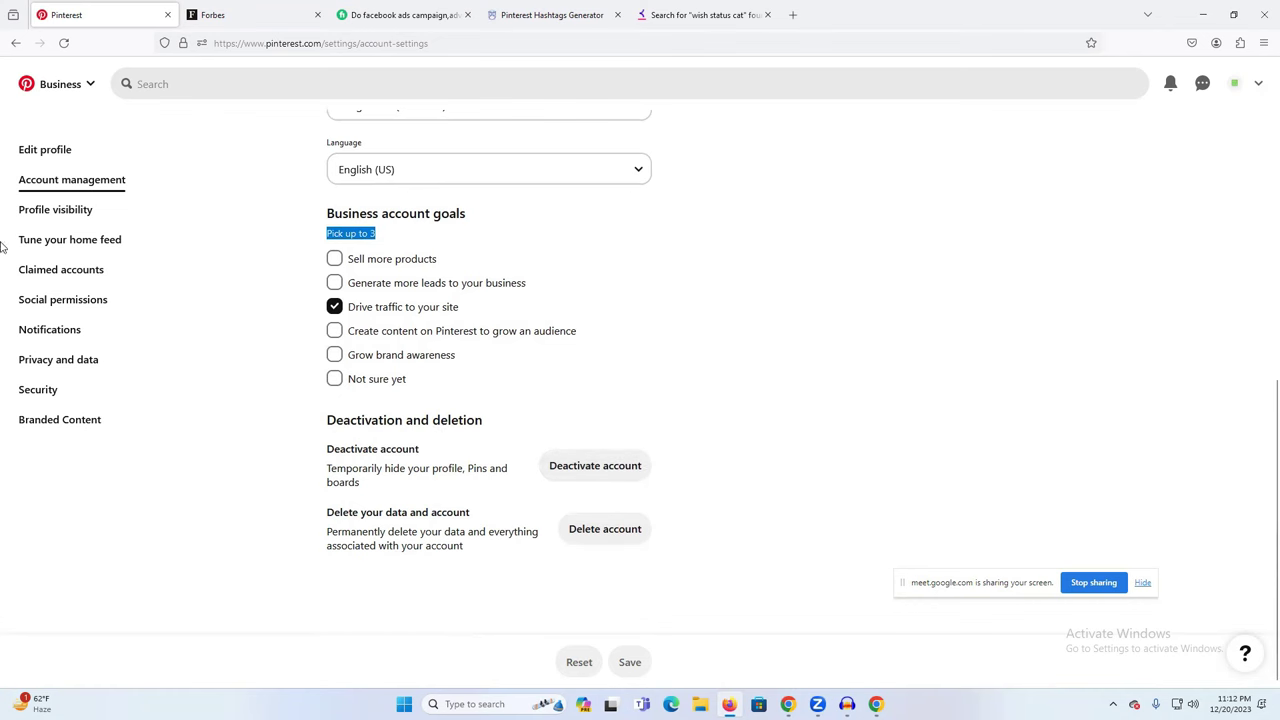
# Look through the profile visibility, home feed tuning and claimed accounts settings
pyautogui.click(62, 213)
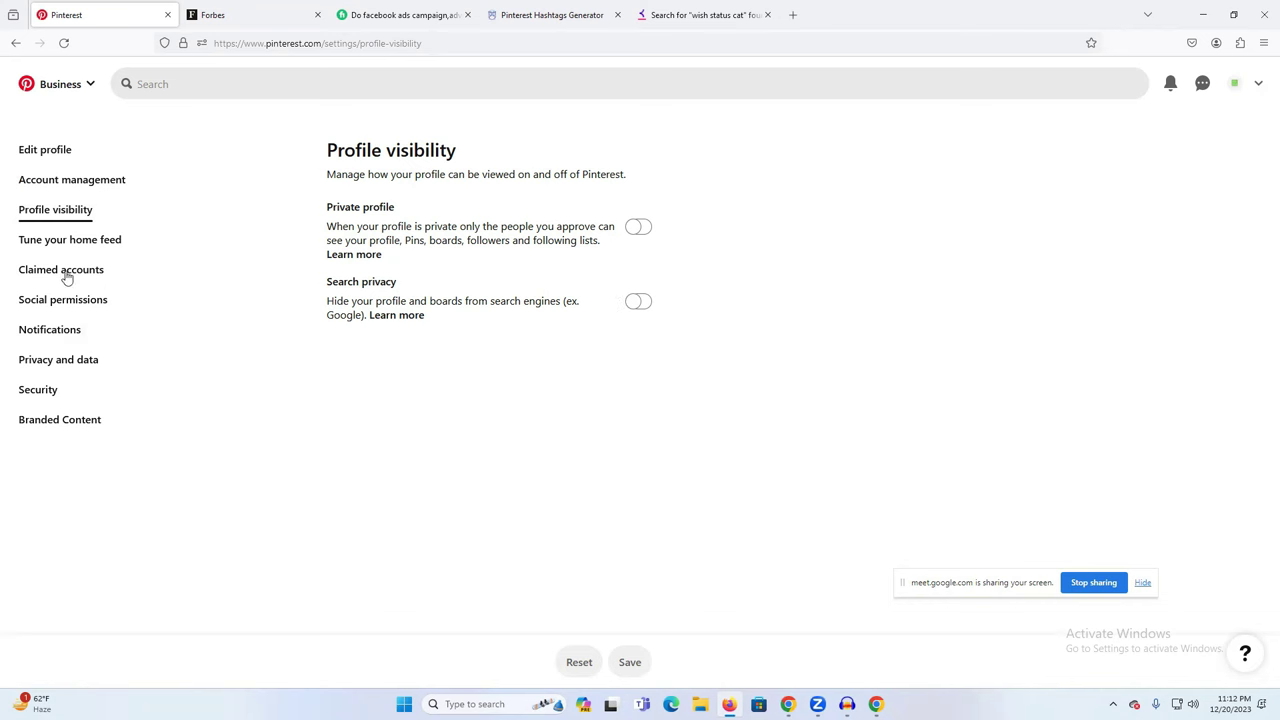
pyautogui.click(64, 241)
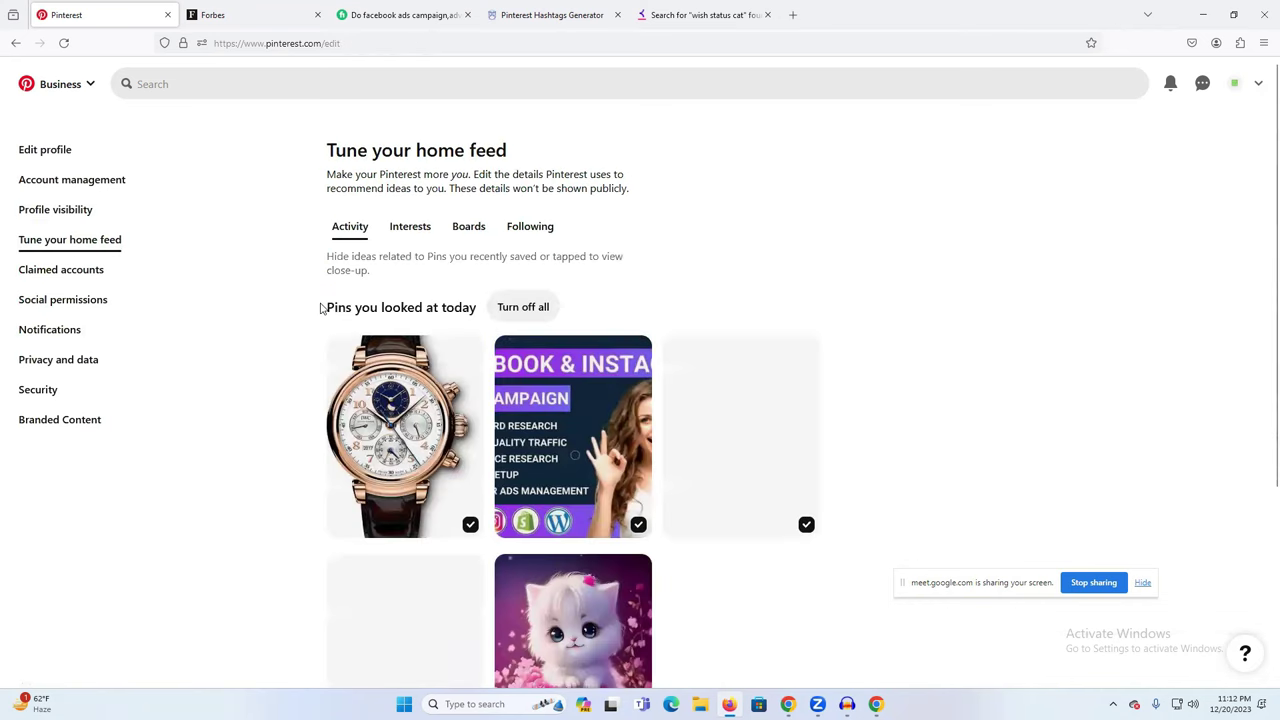
pyautogui.scroll(-2, 705, 343)
pyautogui.scroll(2, 705, 343)
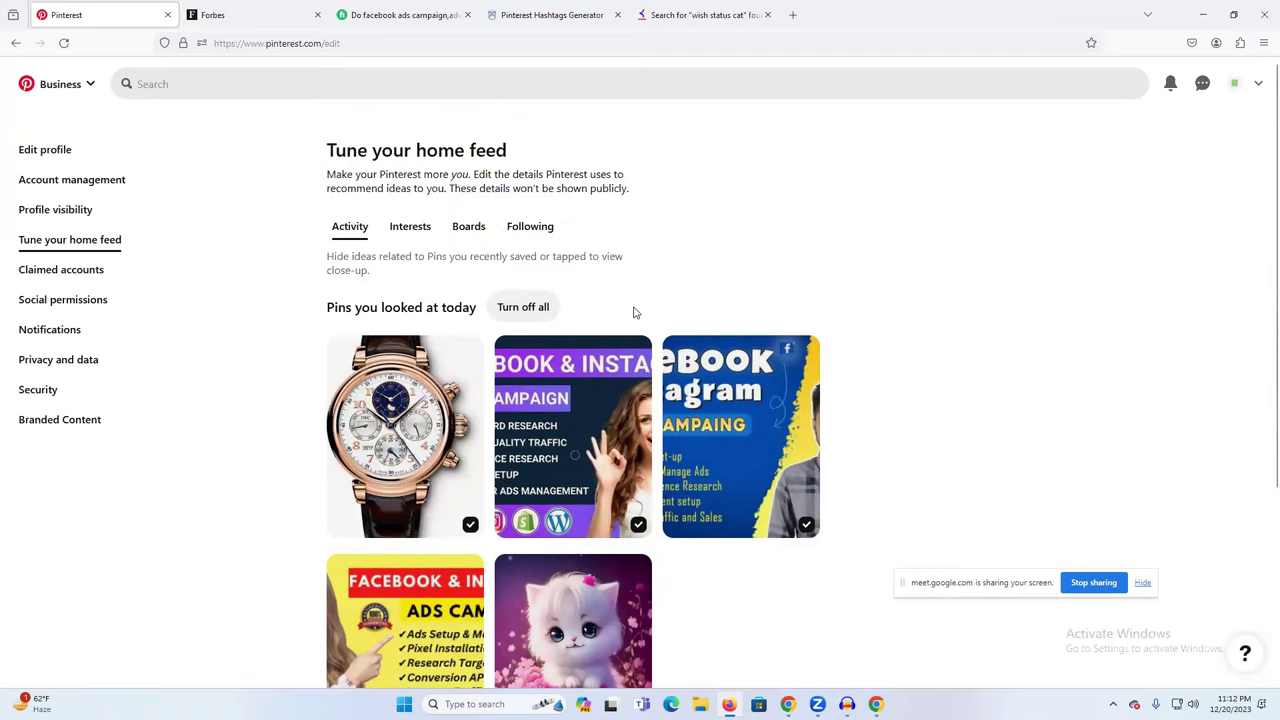
pyautogui.scroll(-3, 632, 313)
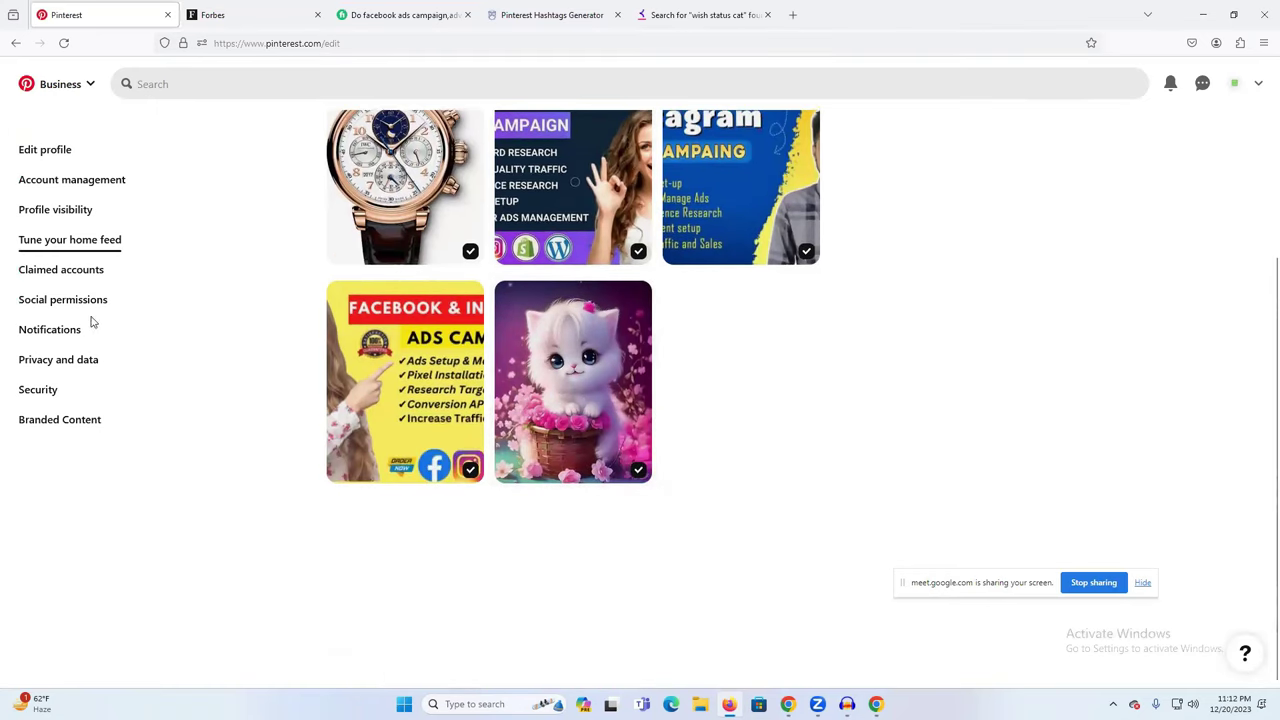
pyautogui.click(68, 273)
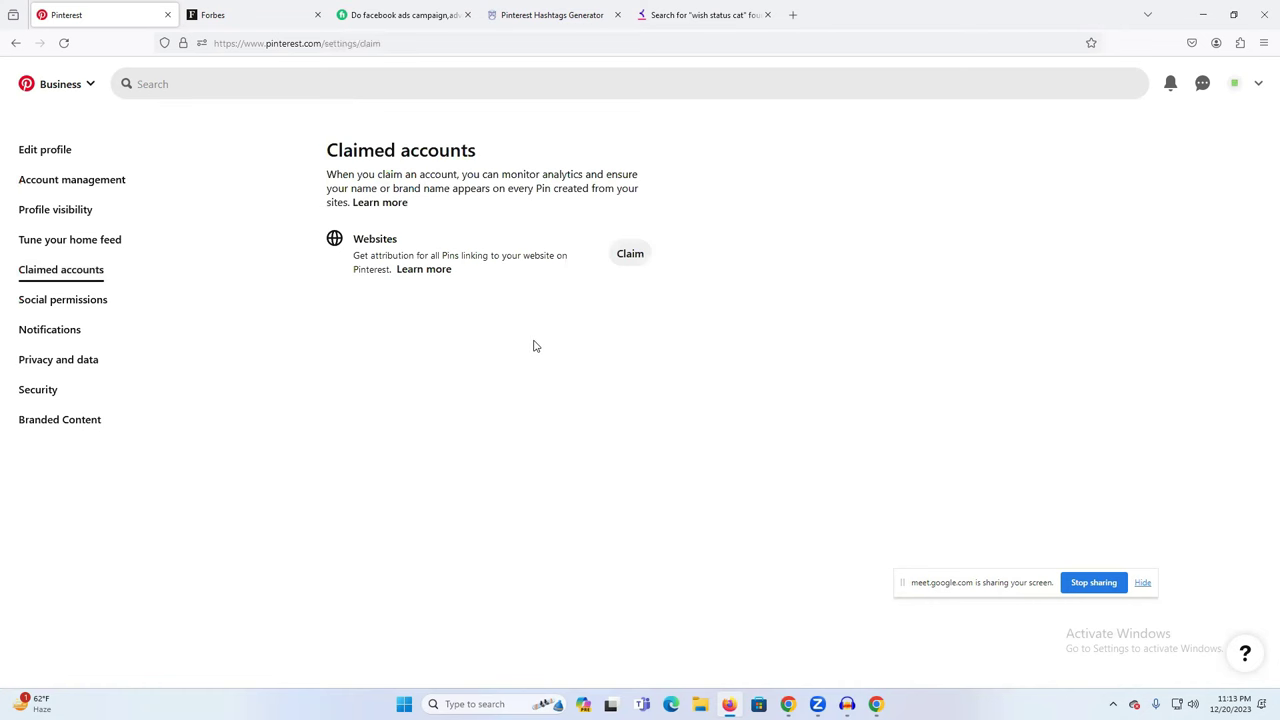
# Look through the social permissions settings, from mentions and messages to comments, video downloads and autoplay
pyautogui.click(82, 303)
pyautogui.scroll(-5, 503, 350)
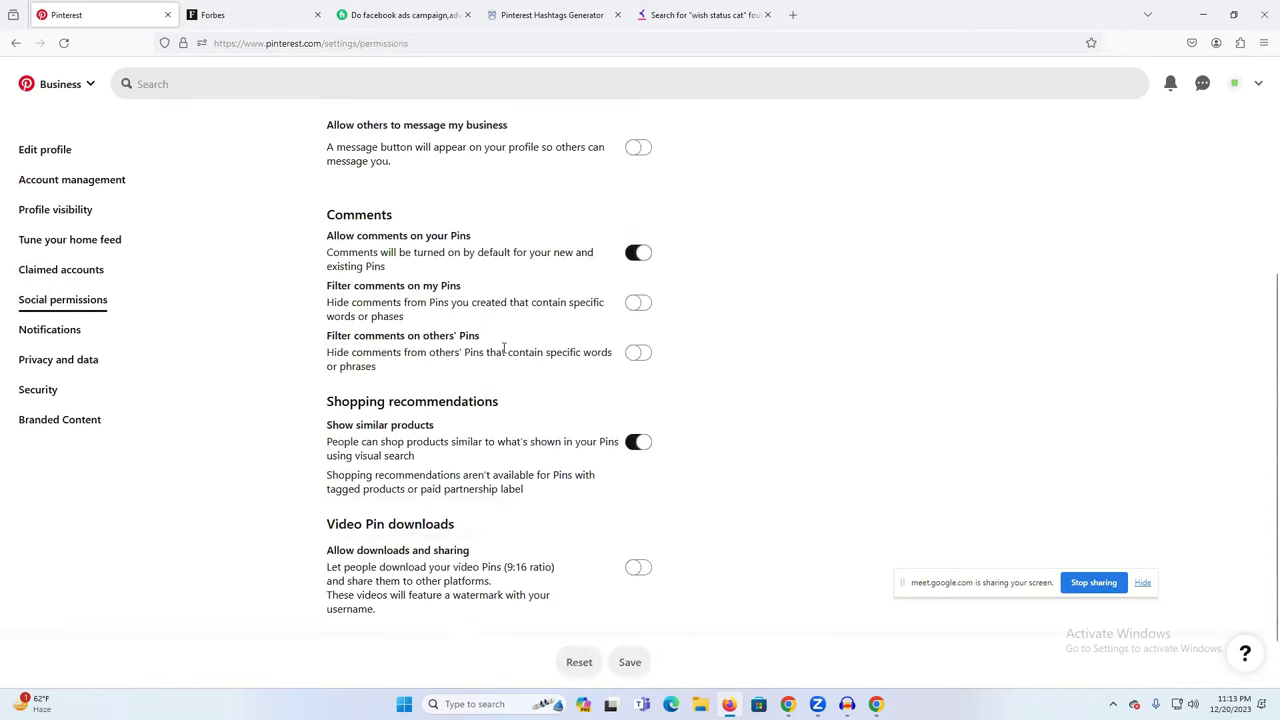
pyautogui.scroll(-1, 503, 350)
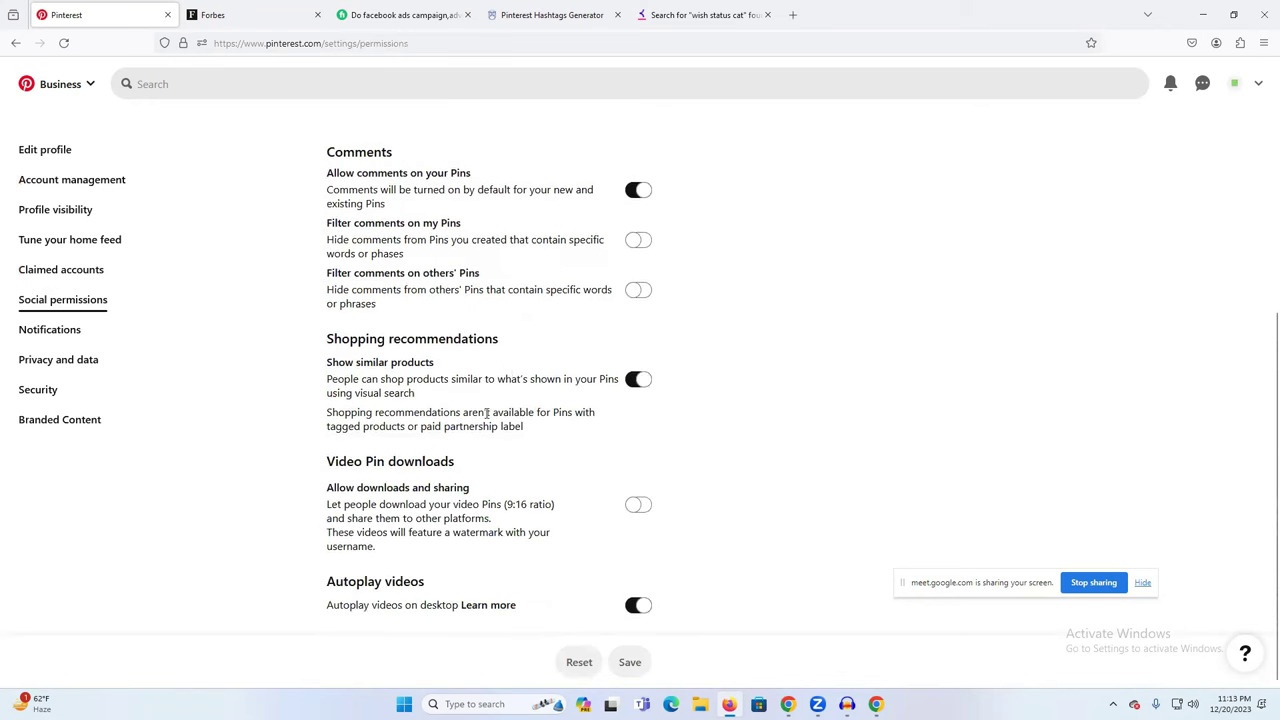
pyautogui.scroll(3, 487, 414)
pyautogui.scroll(2, 589, 448)
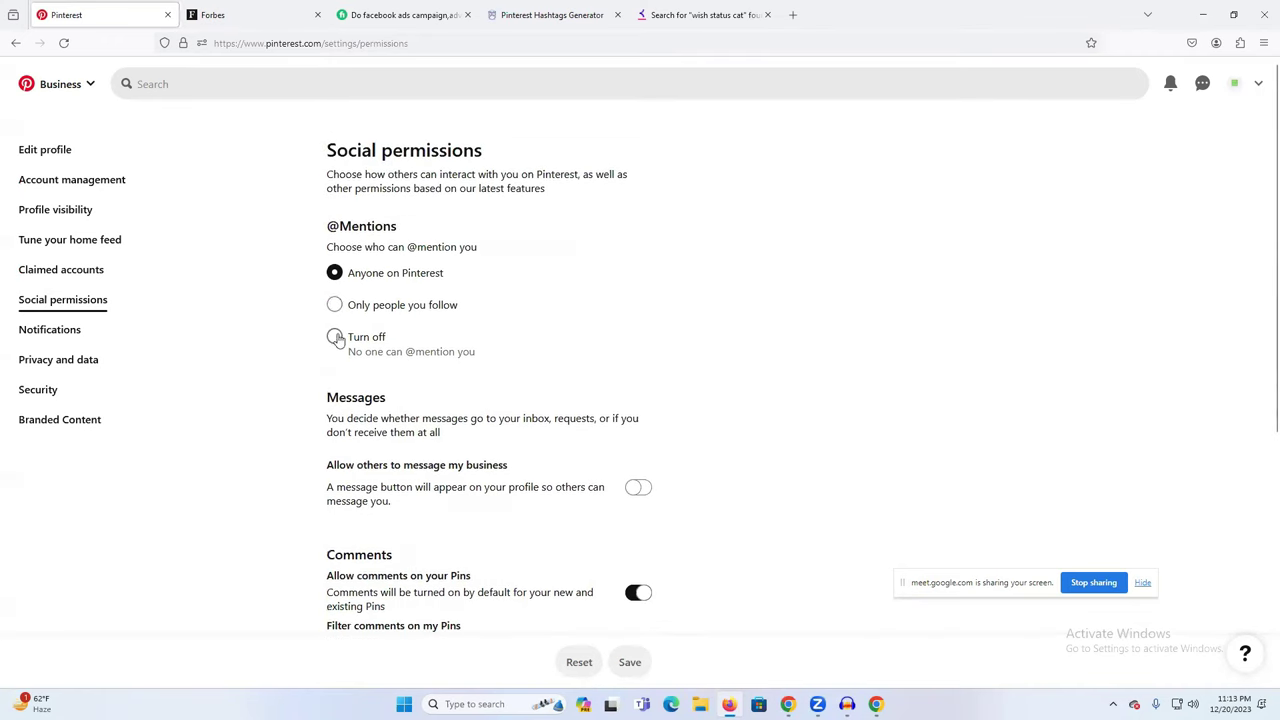
# Check the notification settings, and look over the ads personalization and data options under privacy and data
pyautogui.click(38, 336)
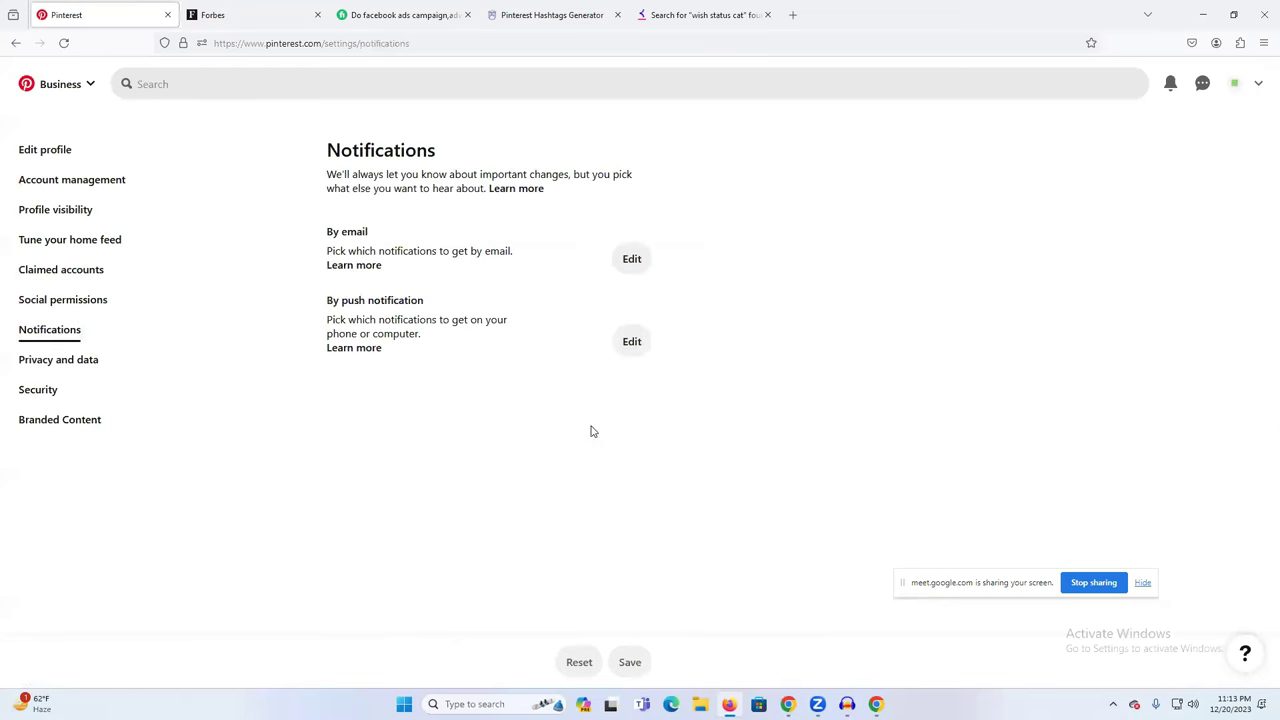
pyautogui.click(63, 364)
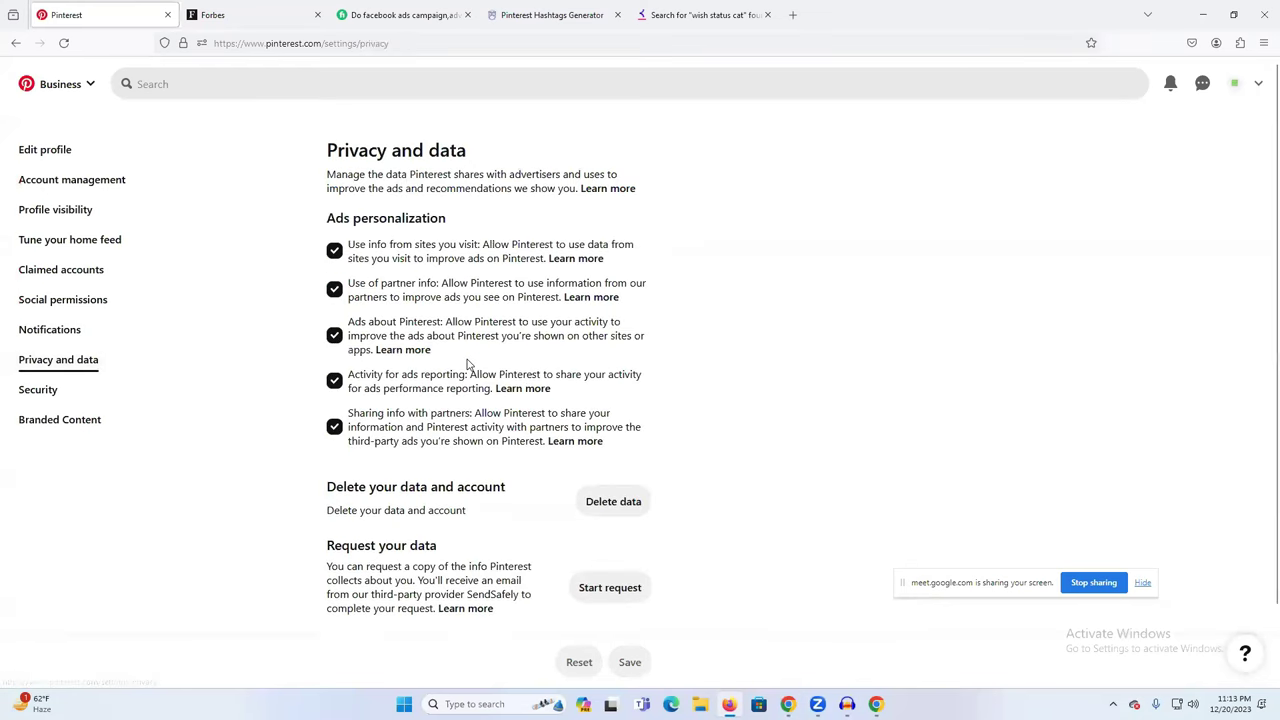
pyautogui.scroll(-1, 437, 428)
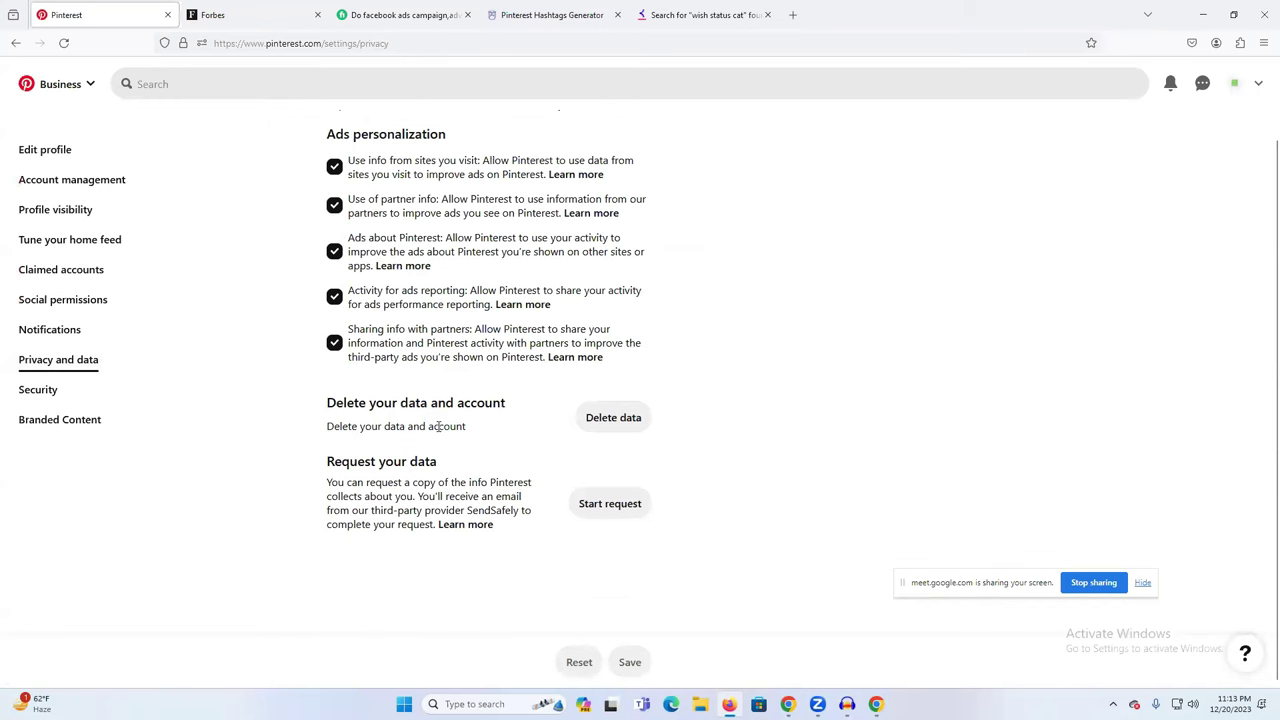
pyautogui.scroll(1, 437, 428)
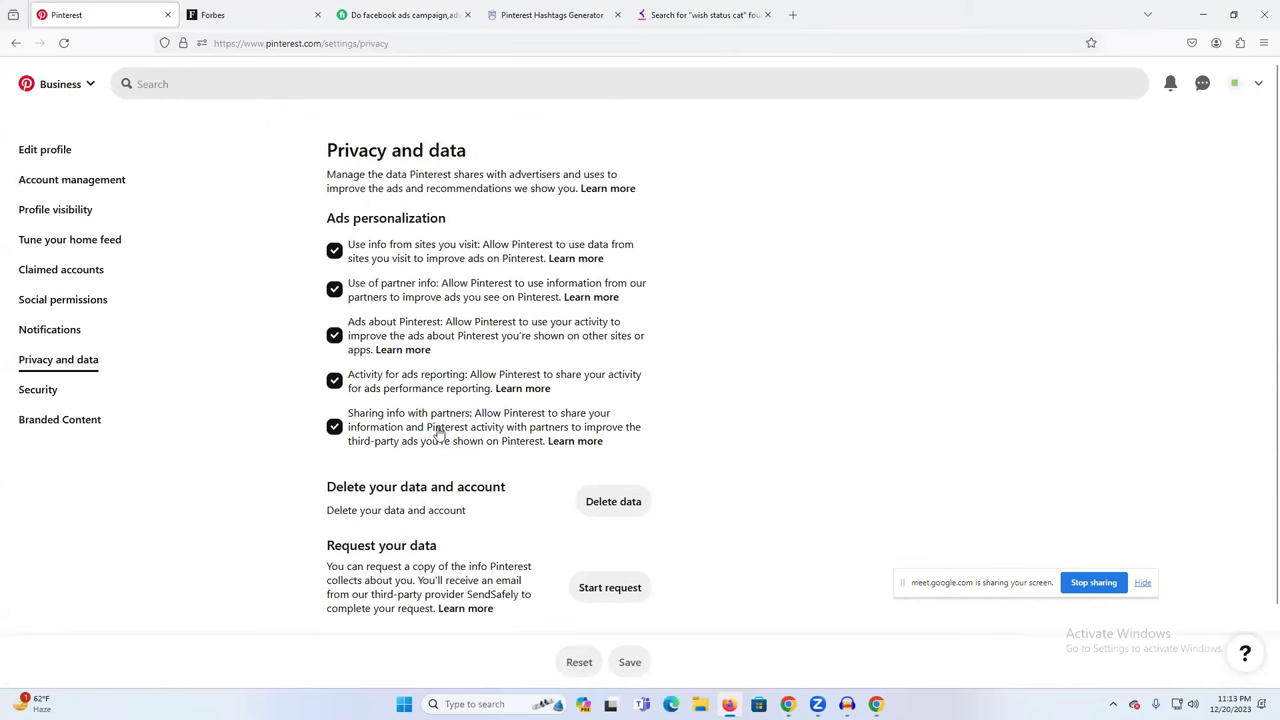
# Review the security settings for two-factor authentication, login options and connected devices, and view the Branded Content sign-up page
pyautogui.click(57, 392)
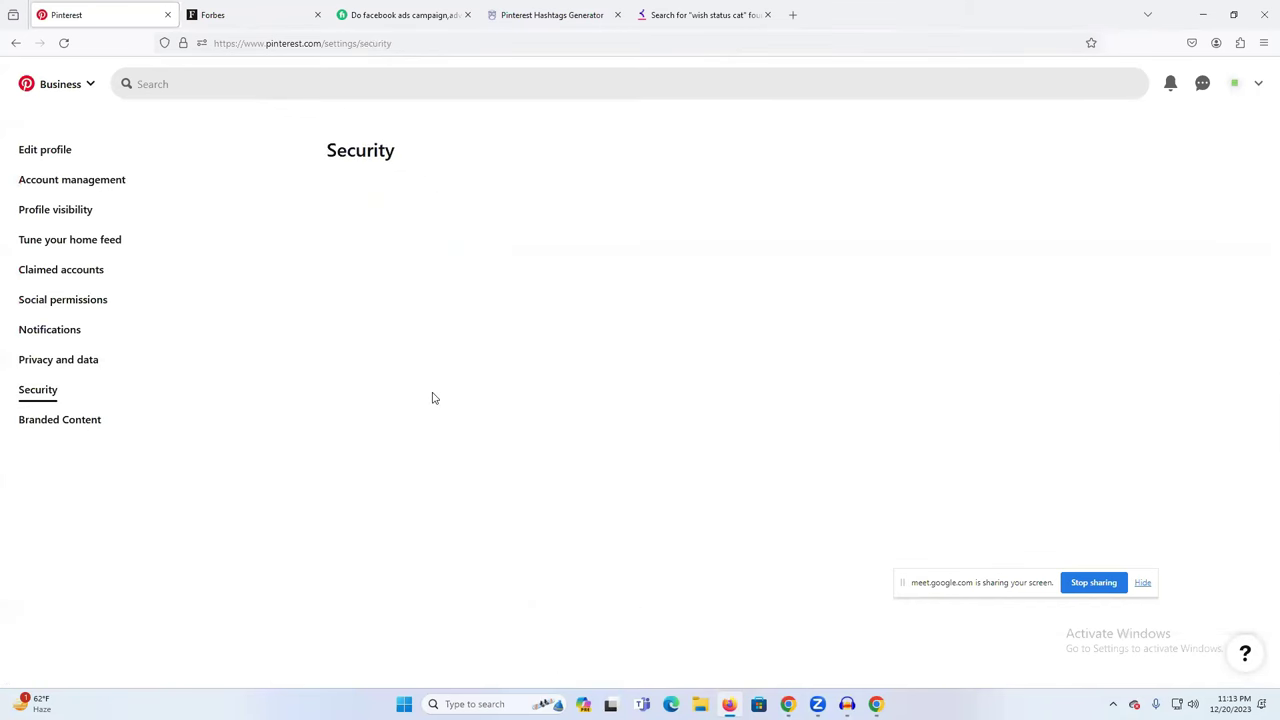
pyautogui.scroll(-1, 478, 421)
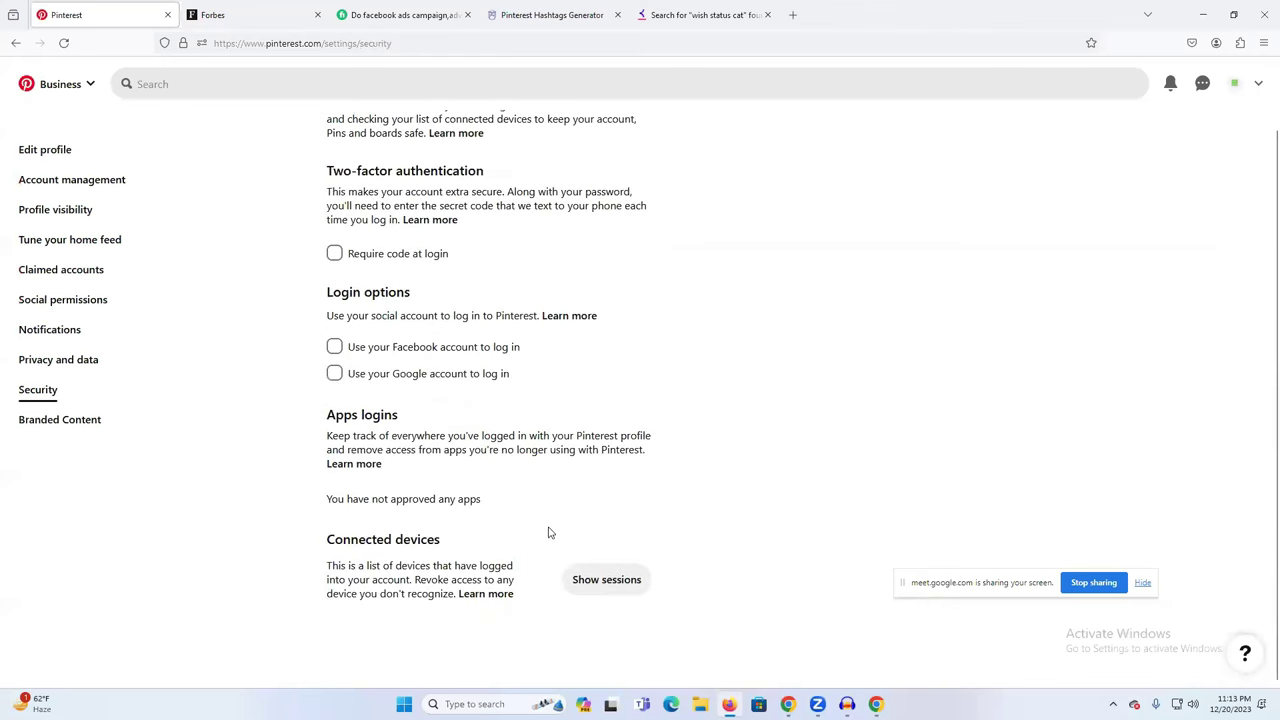
pyautogui.scroll(1, 530, 517)
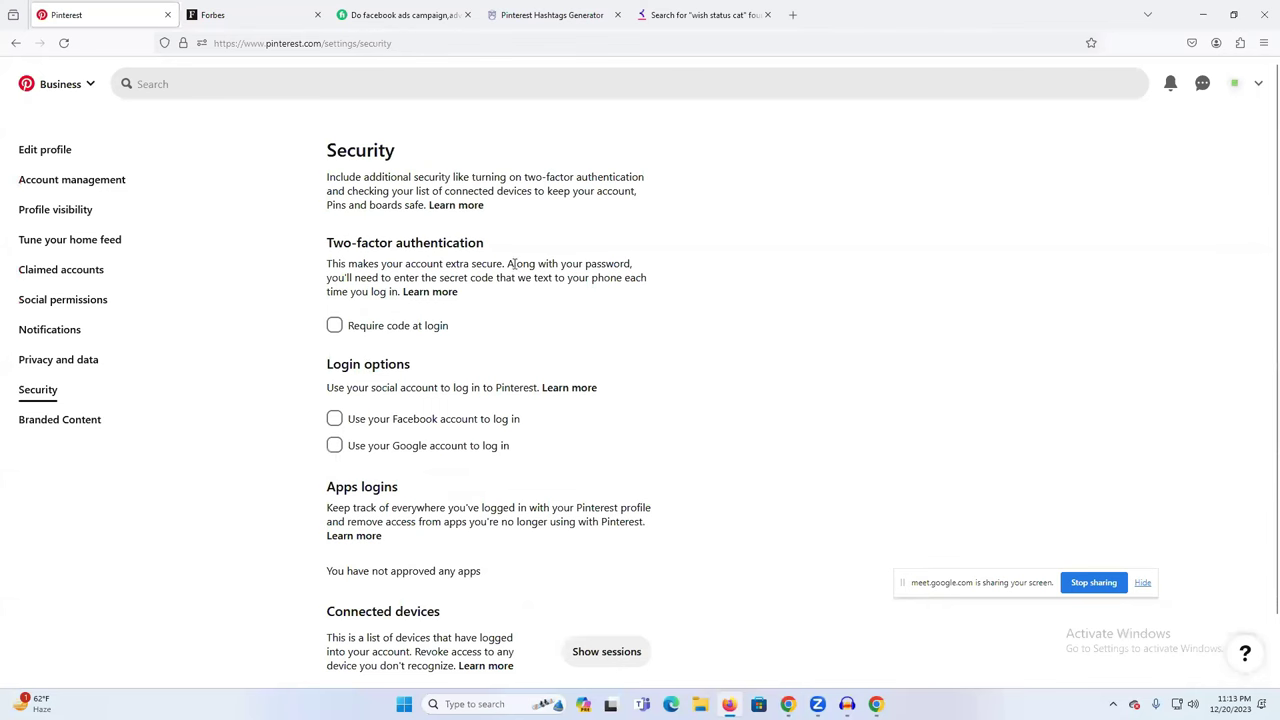
pyautogui.scroll(-2, 558, 461)
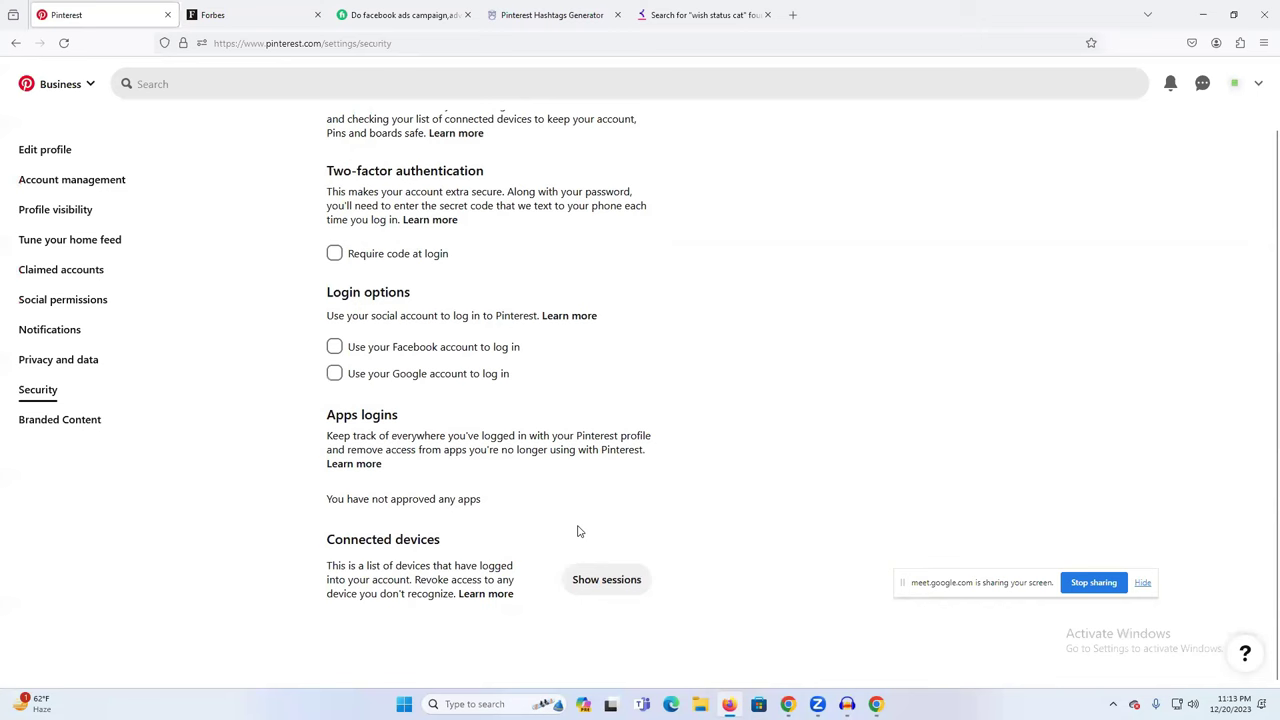
pyautogui.click(47, 424)
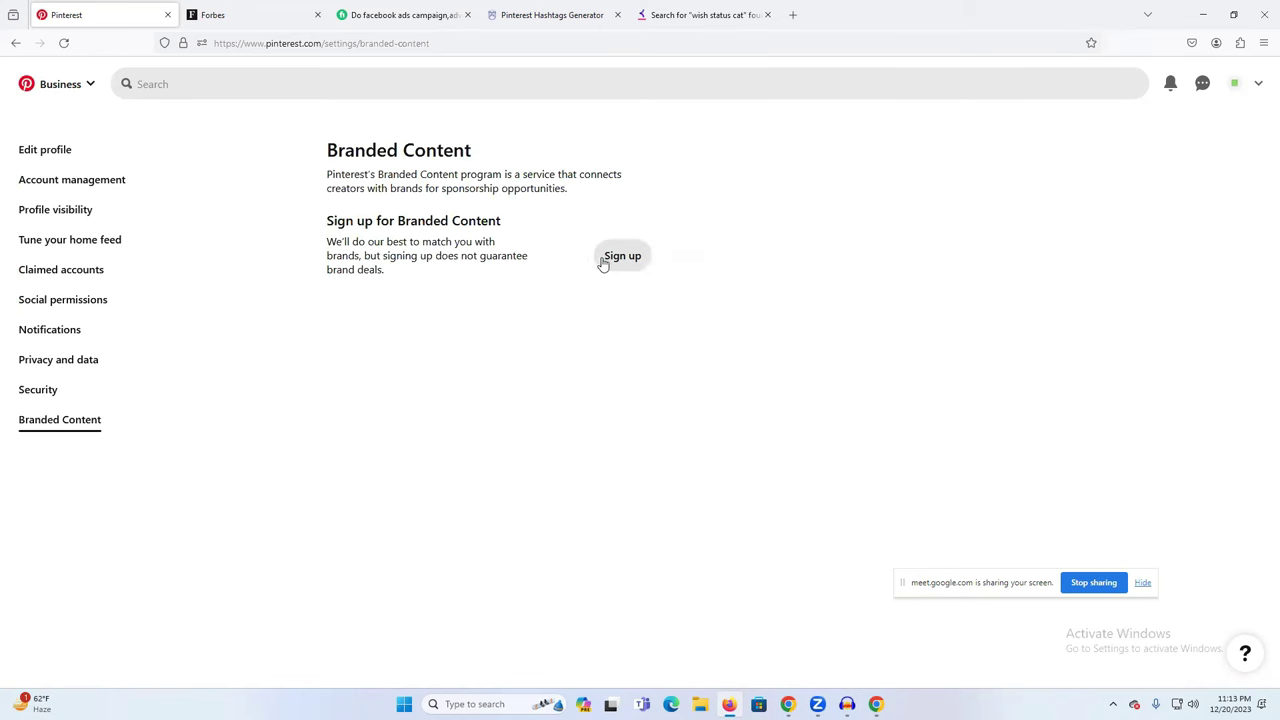
# Return to the business profile, look over its saved boards and created pins, and close the pin search field
pyautogui.click(1234, 83)
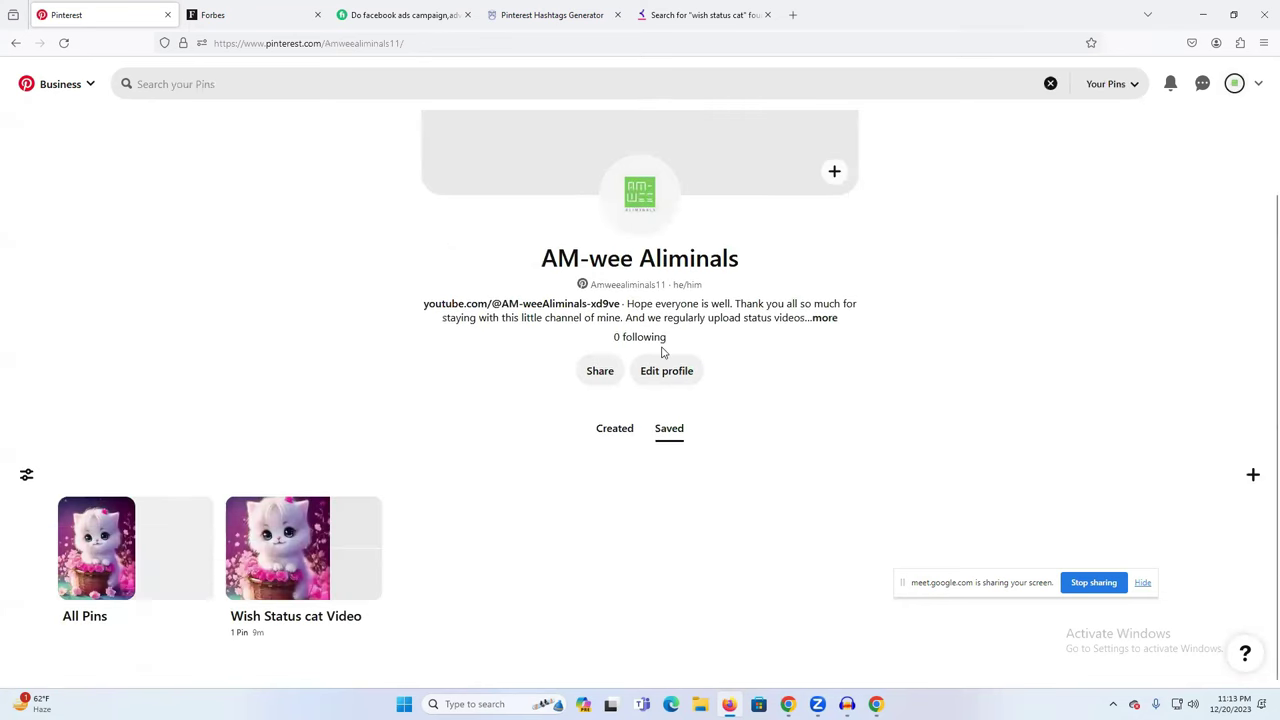
pyautogui.scroll(3, 571, 484)
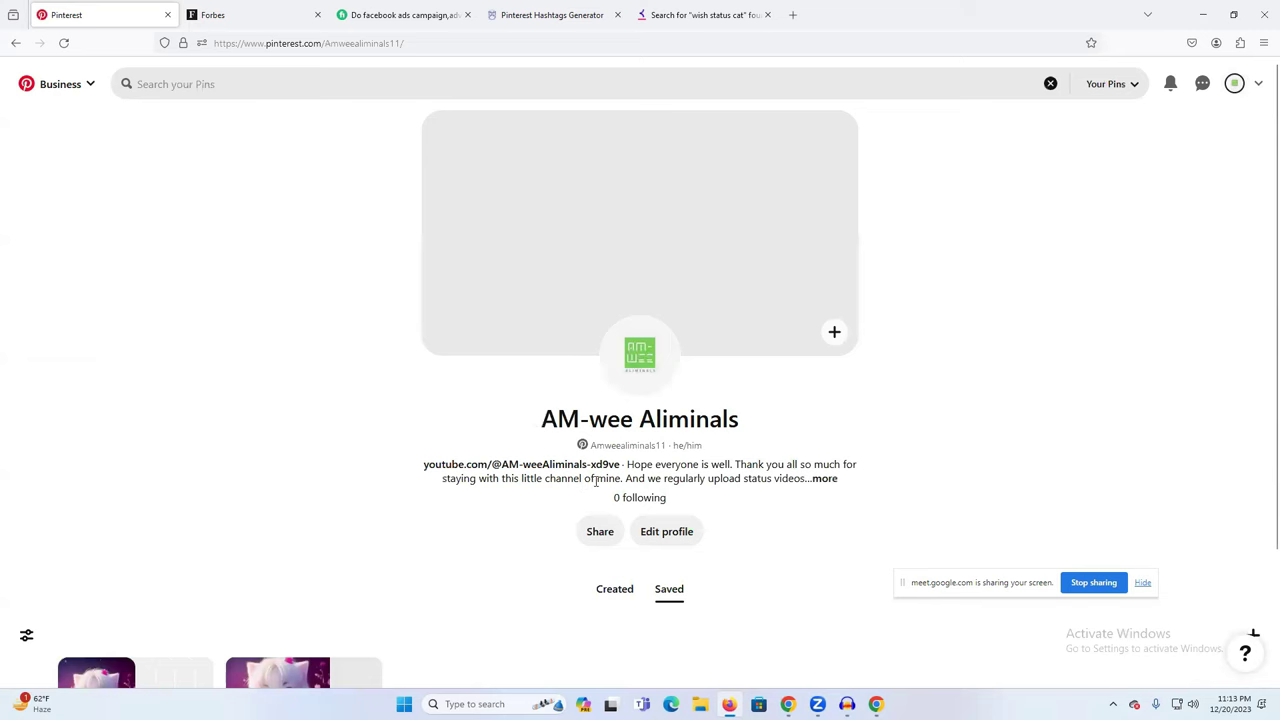
pyautogui.scroll(-3, 759, 431)
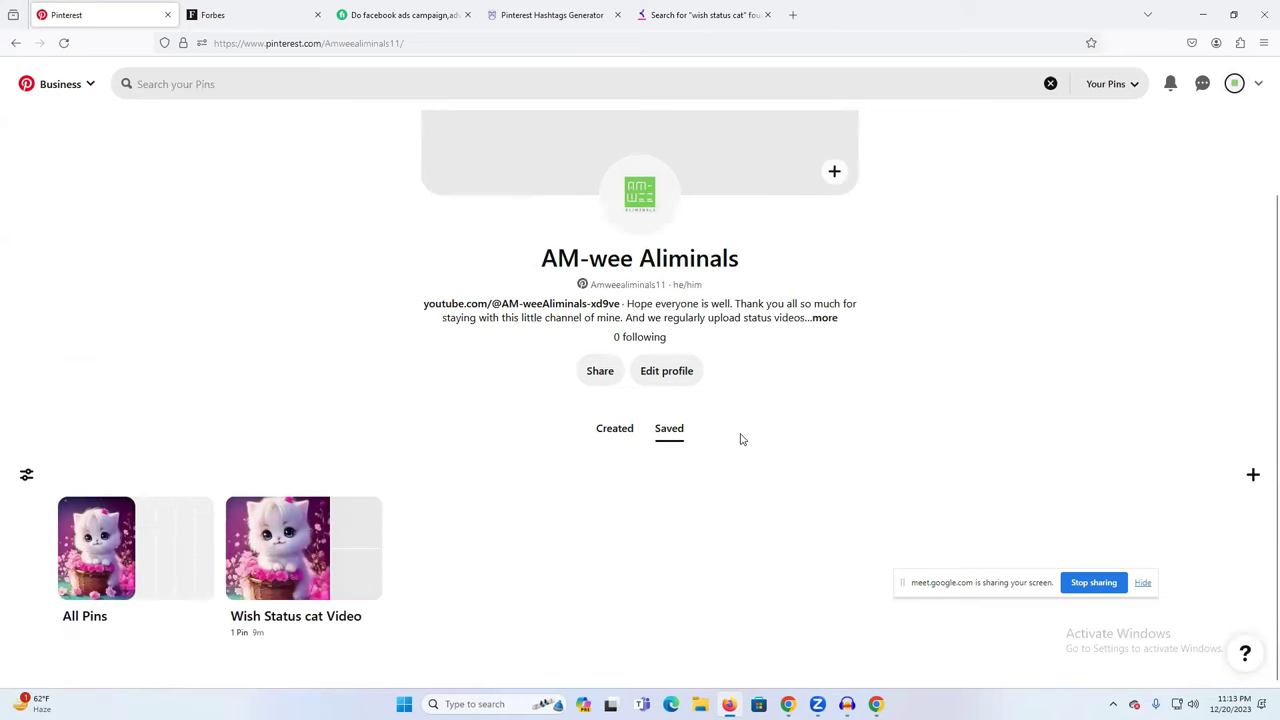
pyautogui.click(607, 441)
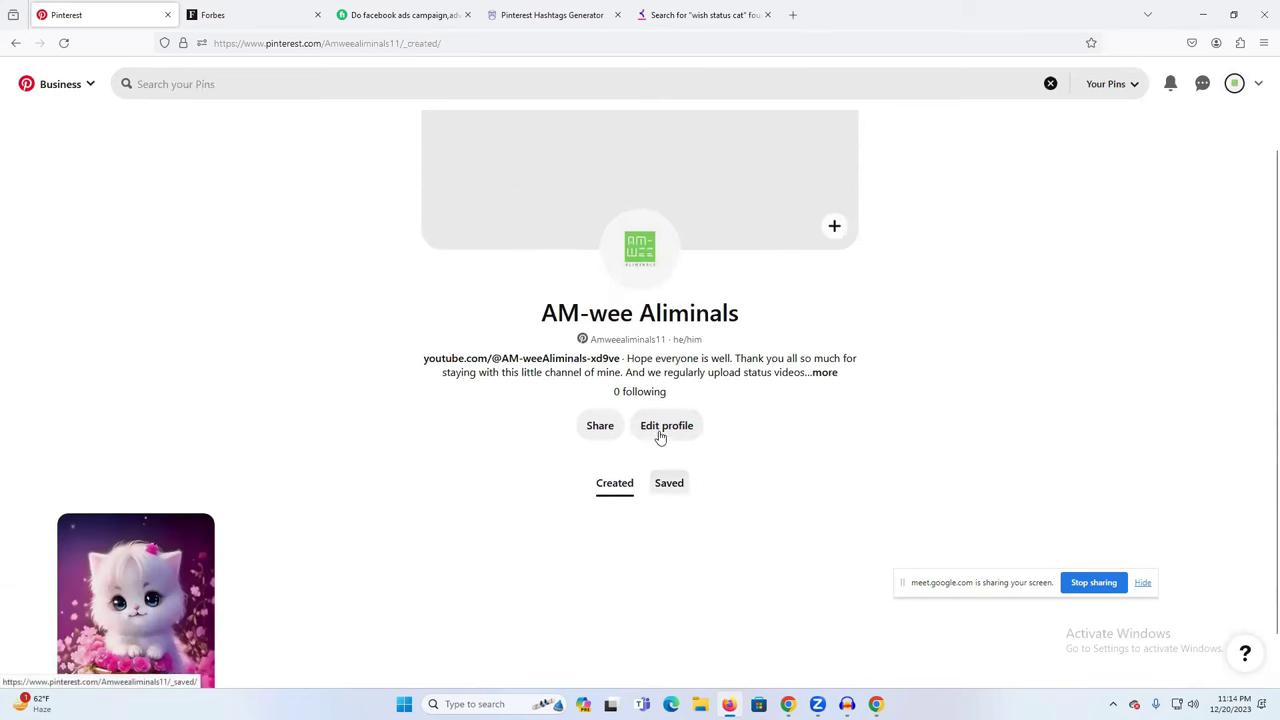
pyautogui.click(86, 92)
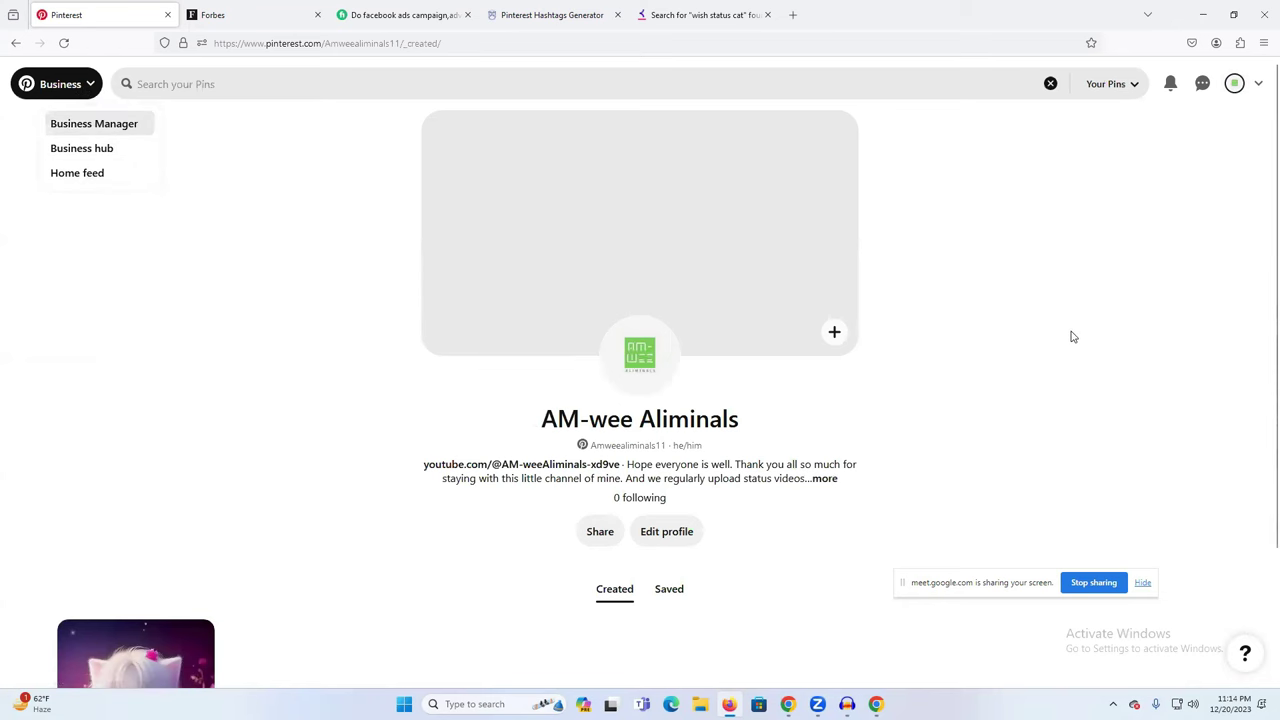
pyautogui.scroll(-2, 820, 369)
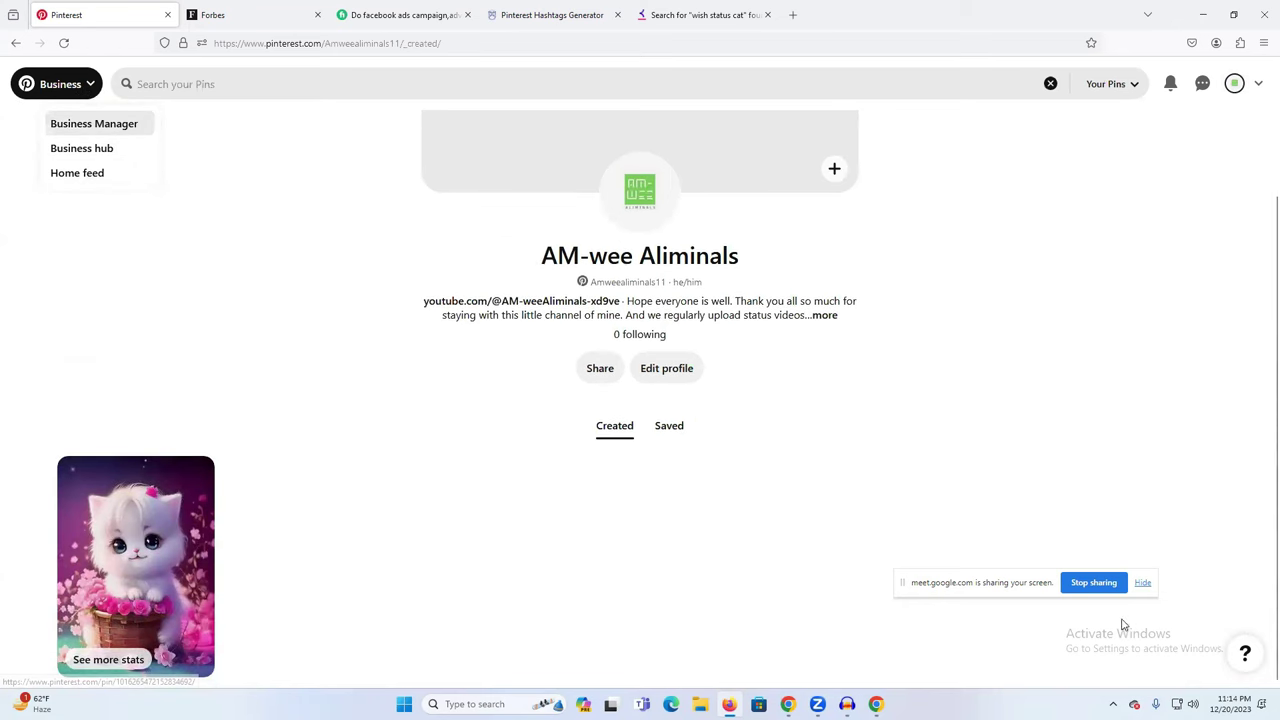
pyautogui.click(1049, 86)
pyautogui.scroll(2, 468, 320)
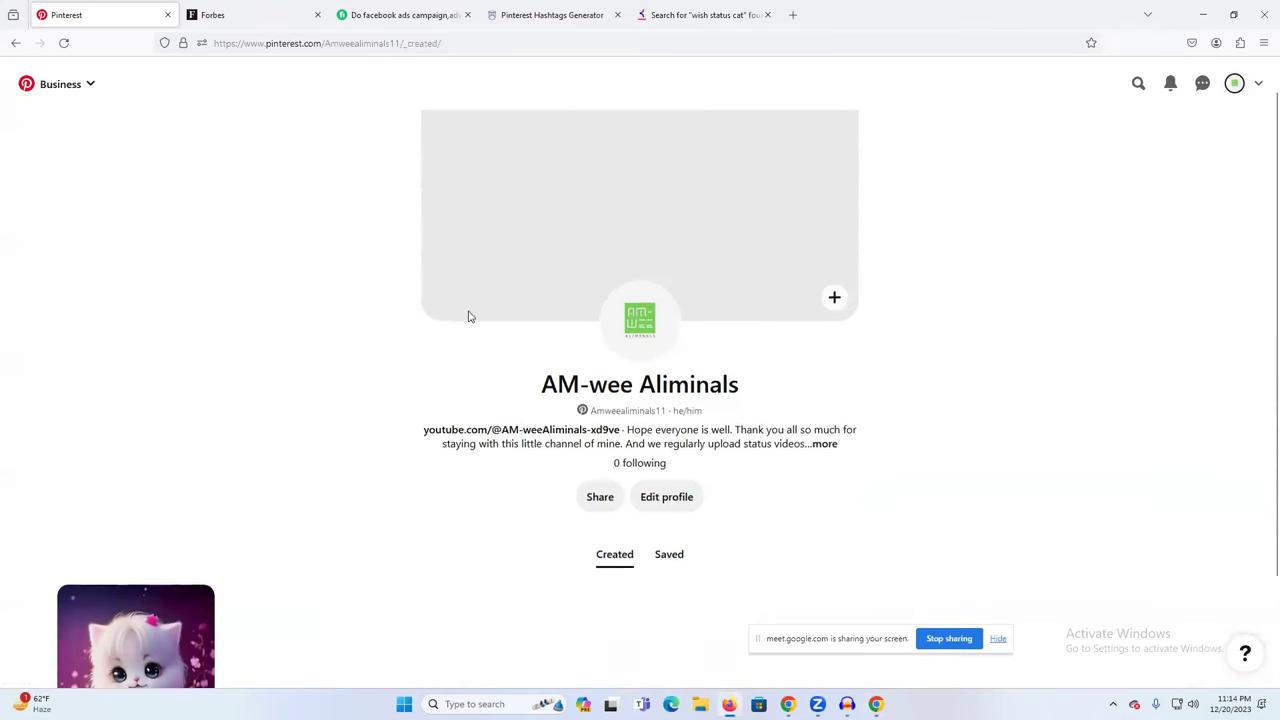
# Reload the business profile and look over the options in the account menu
pyautogui.click(1235, 87)
pyautogui.click(1258, 84)
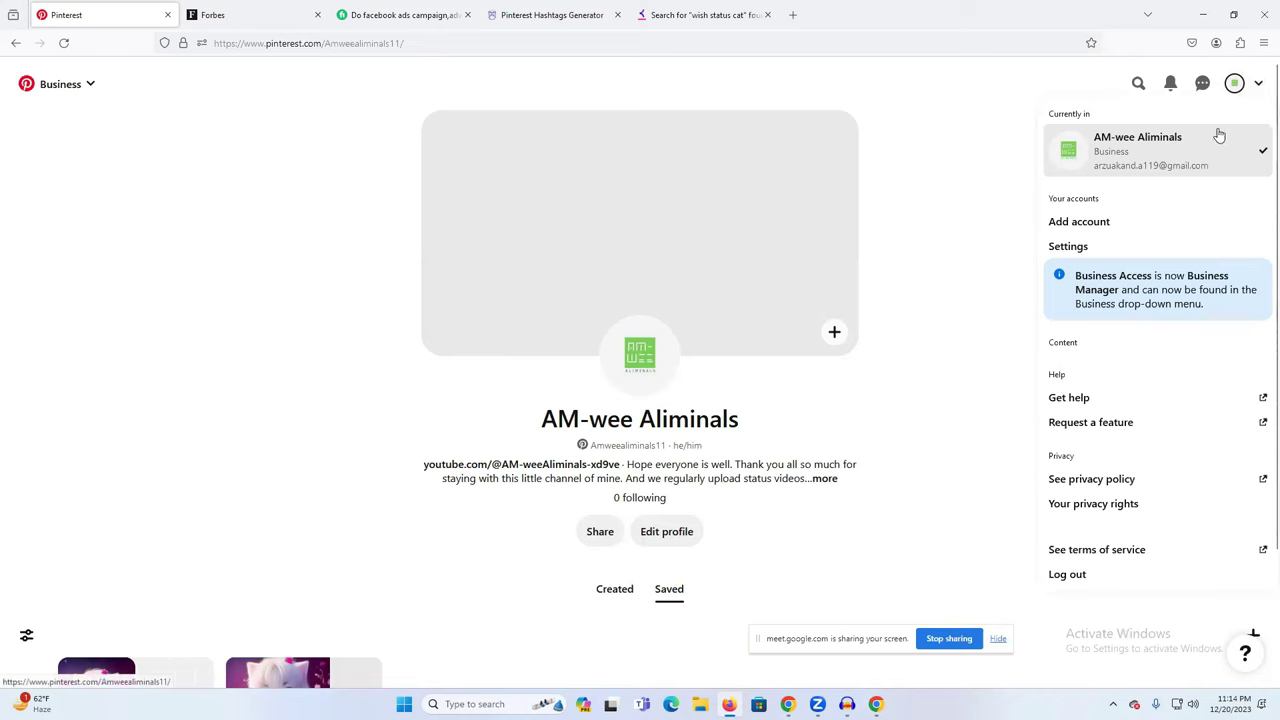
pyautogui.scroll(-2, 934, 343)
pyautogui.scroll(2, 829, 294)
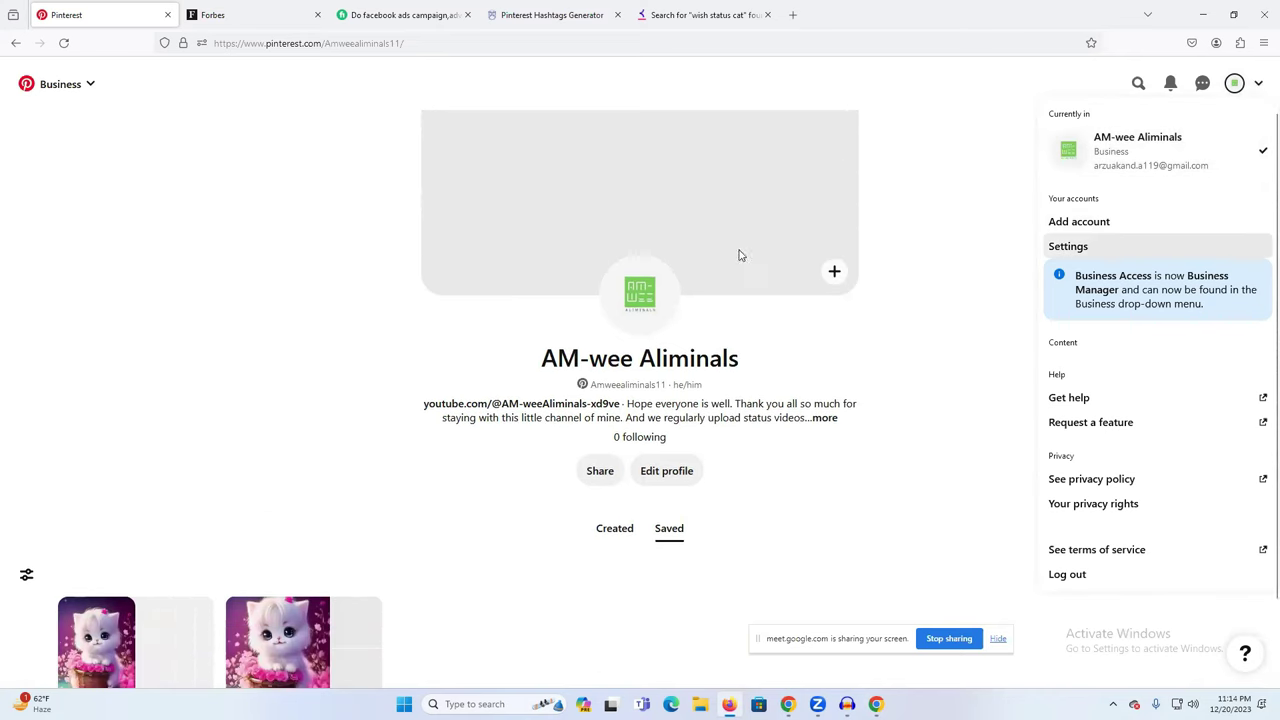
# Open Business Manager, dismiss its welcome dialog and view the ad accounts page
pyautogui.click(72, 90)
pyautogui.click(100, 123)
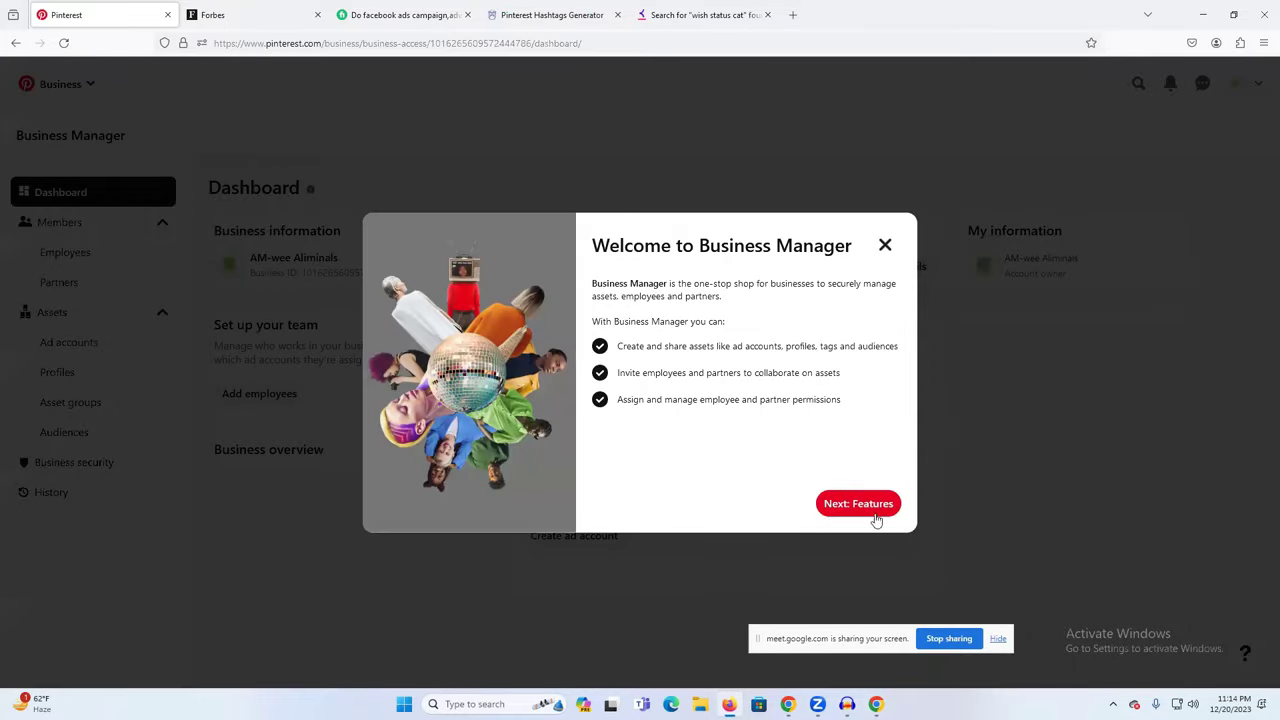
pyautogui.click(885, 247)
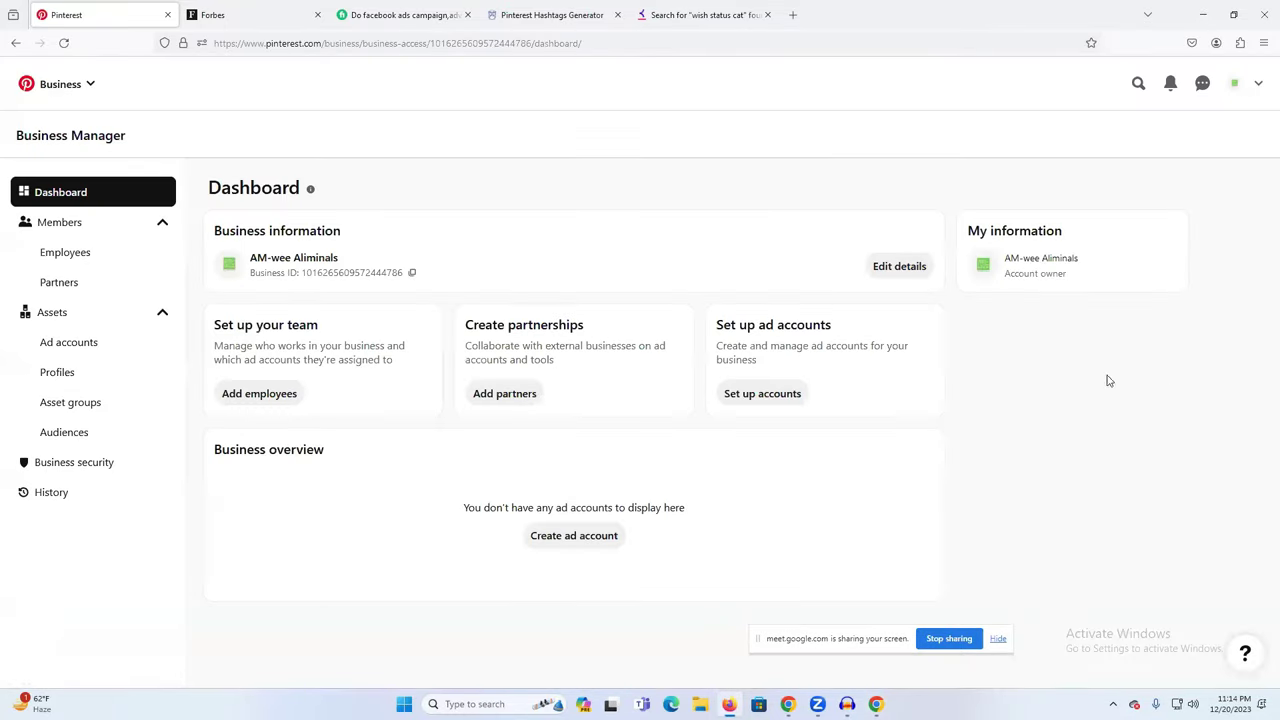
pyautogui.click(100, 343)
pyautogui.click(889, 510)
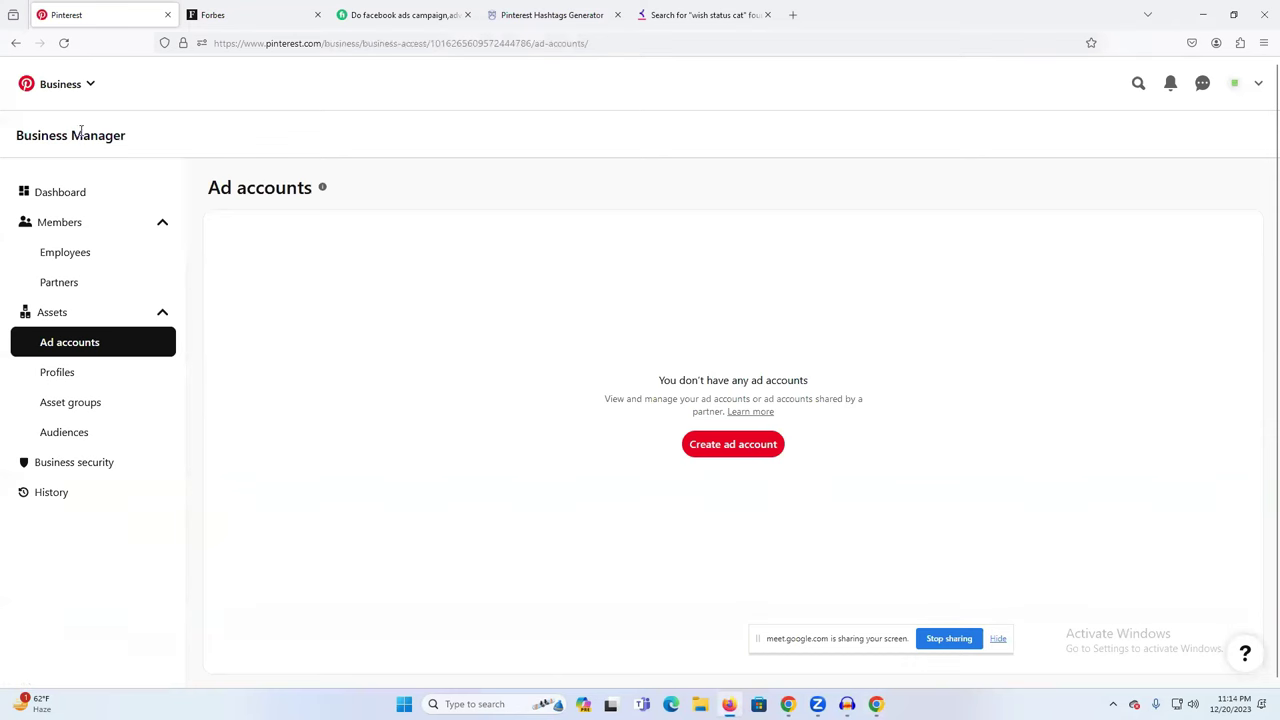
# Go to the home feed and browse the recommended pins
pyautogui.click(84, 87)
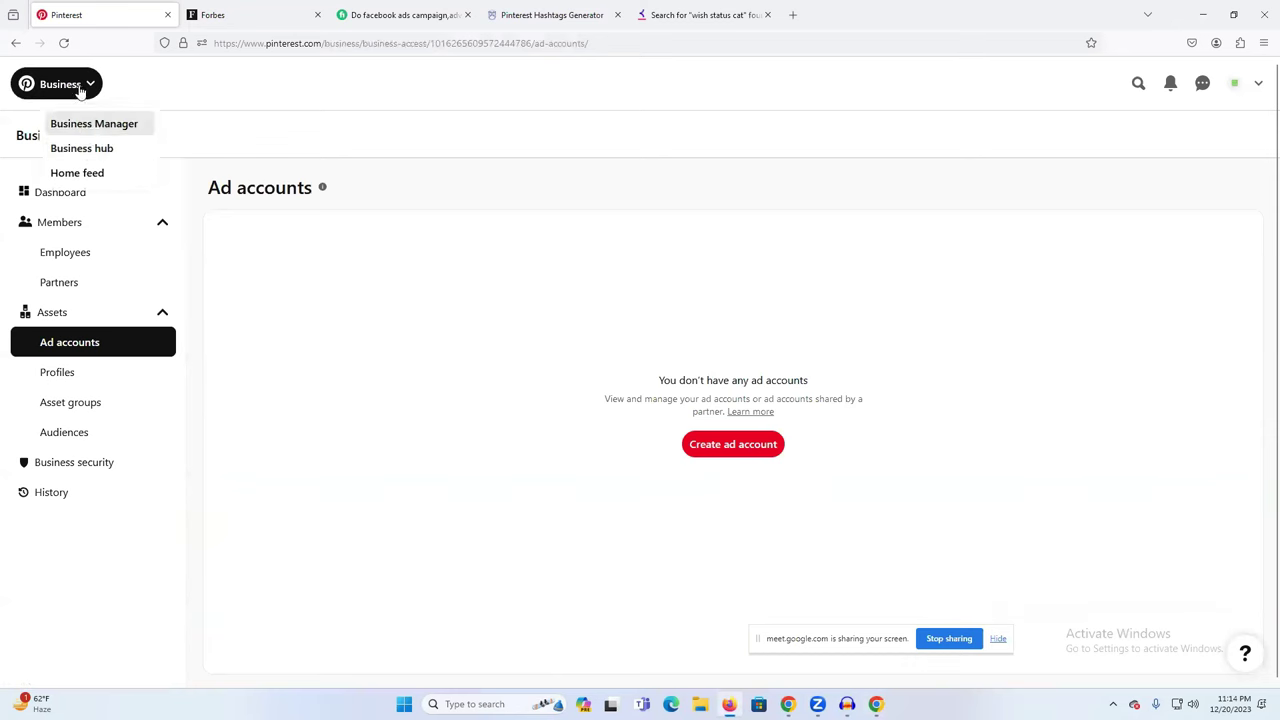
pyautogui.click(90, 172)
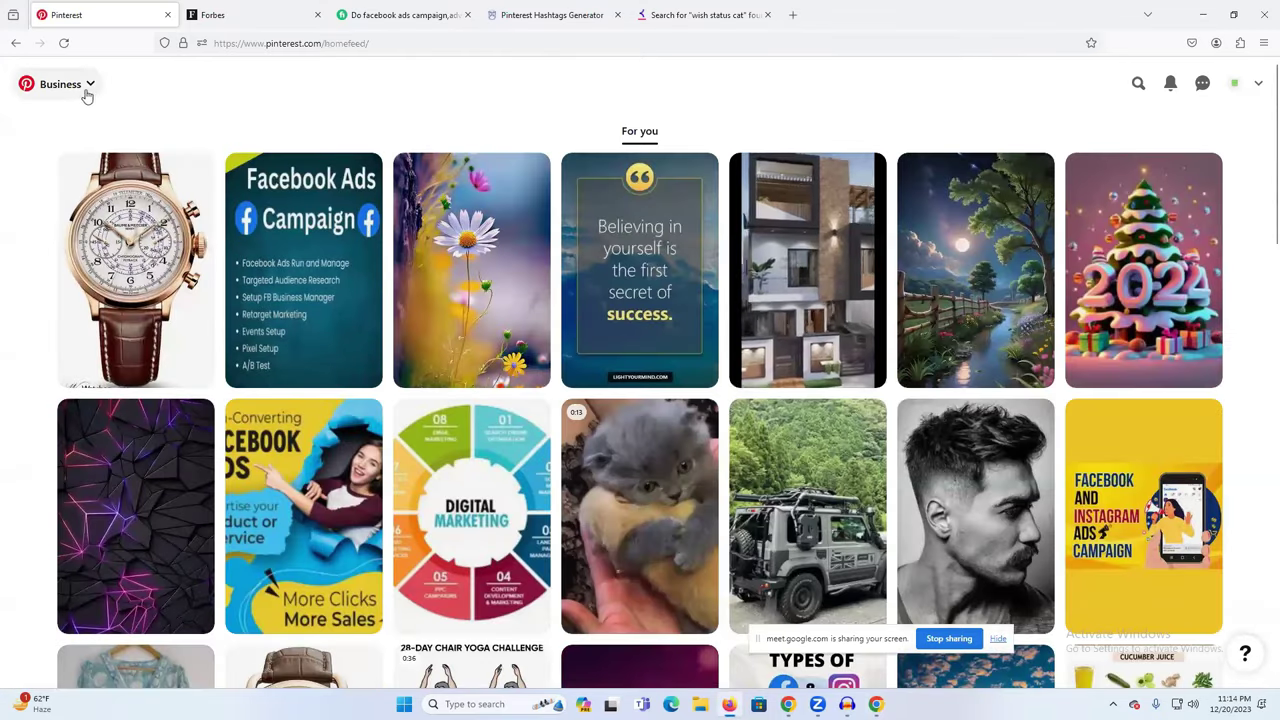
pyautogui.click(86, 91)
pyautogui.scroll(-2, 1000, 397)
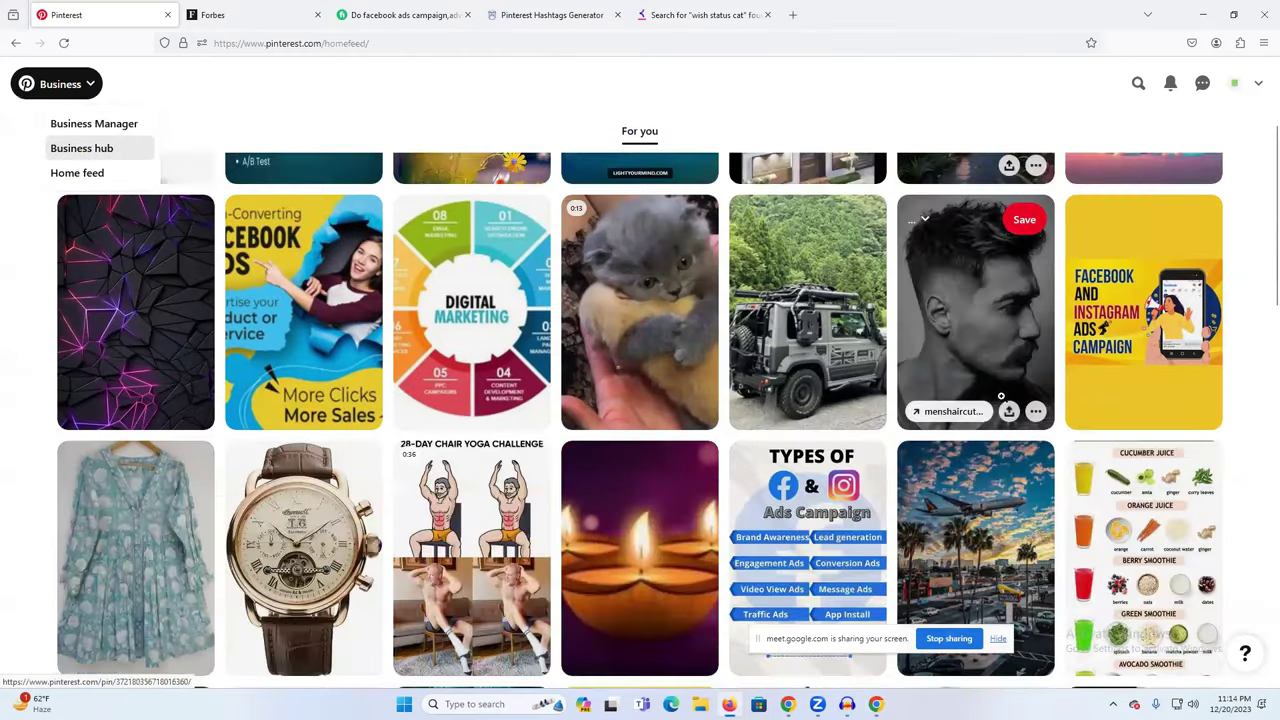
pyautogui.scroll(-6, 1262, 107)
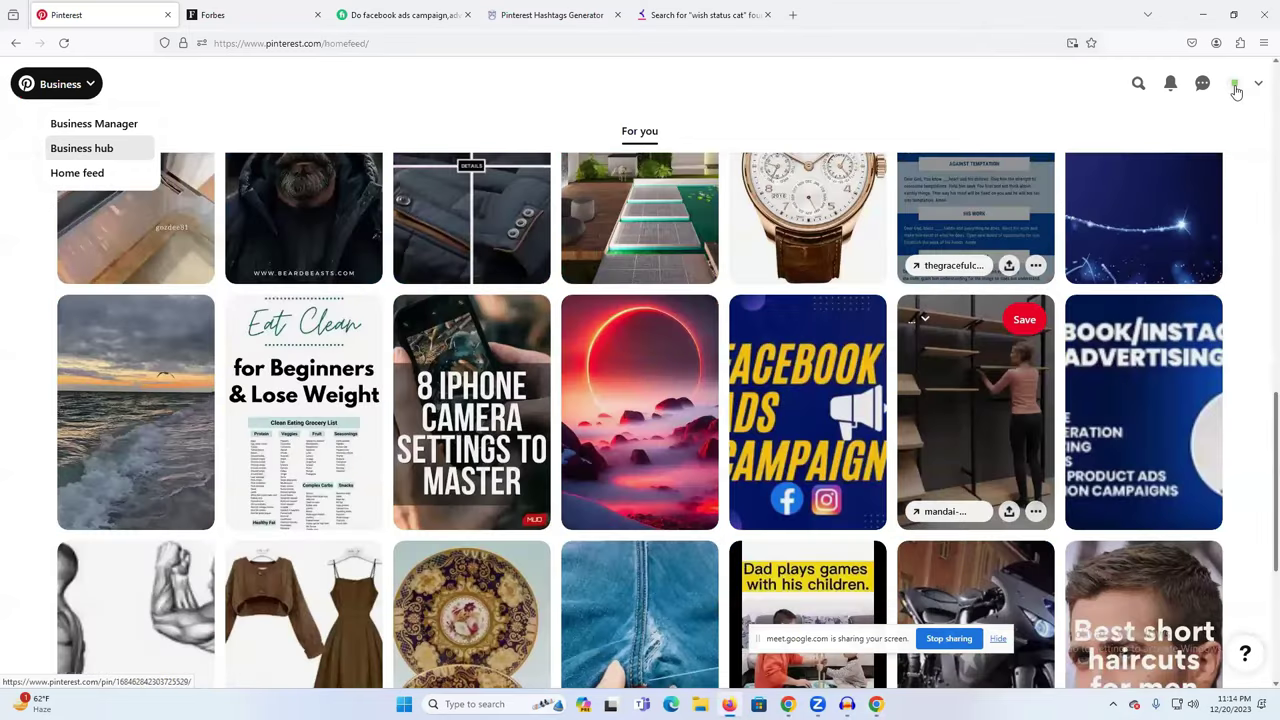
# Open the All Pins board from the business profile and start creating a new pin
pyautogui.click(1236, 91)
pyautogui.click(118, 564)
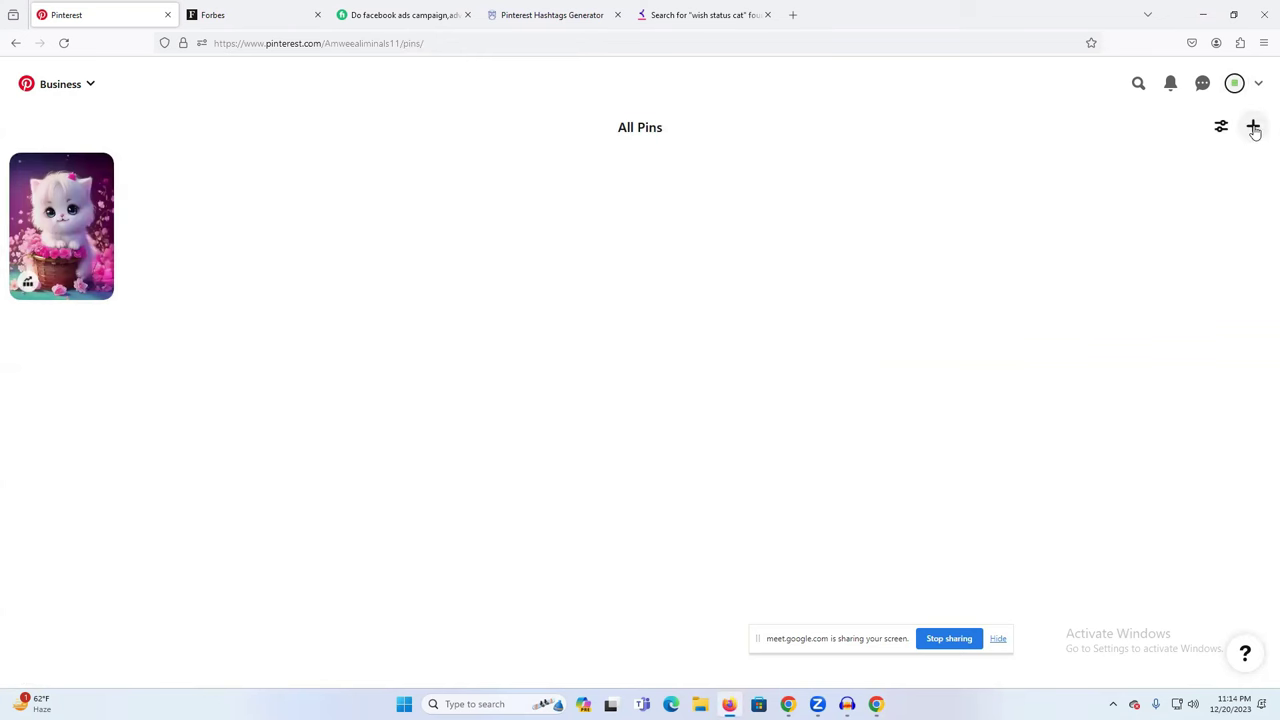
pyautogui.click(1254, 129)
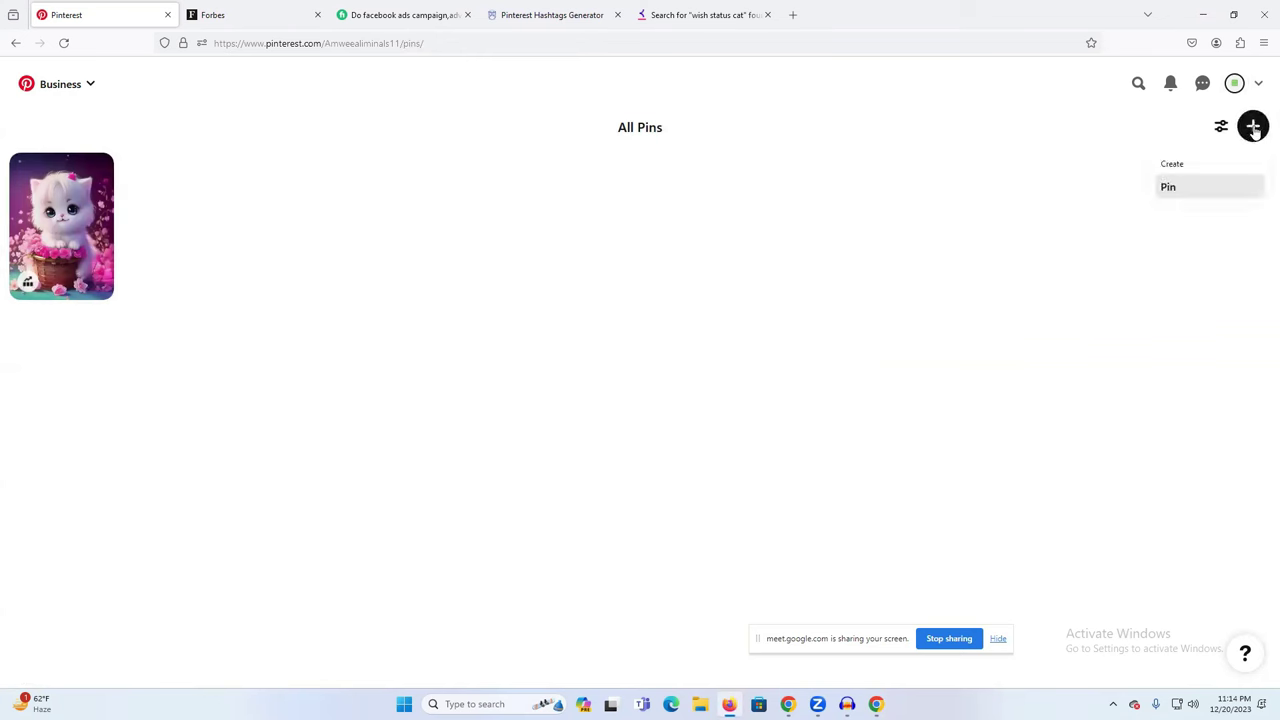
pyautogui.click(1169, 188)
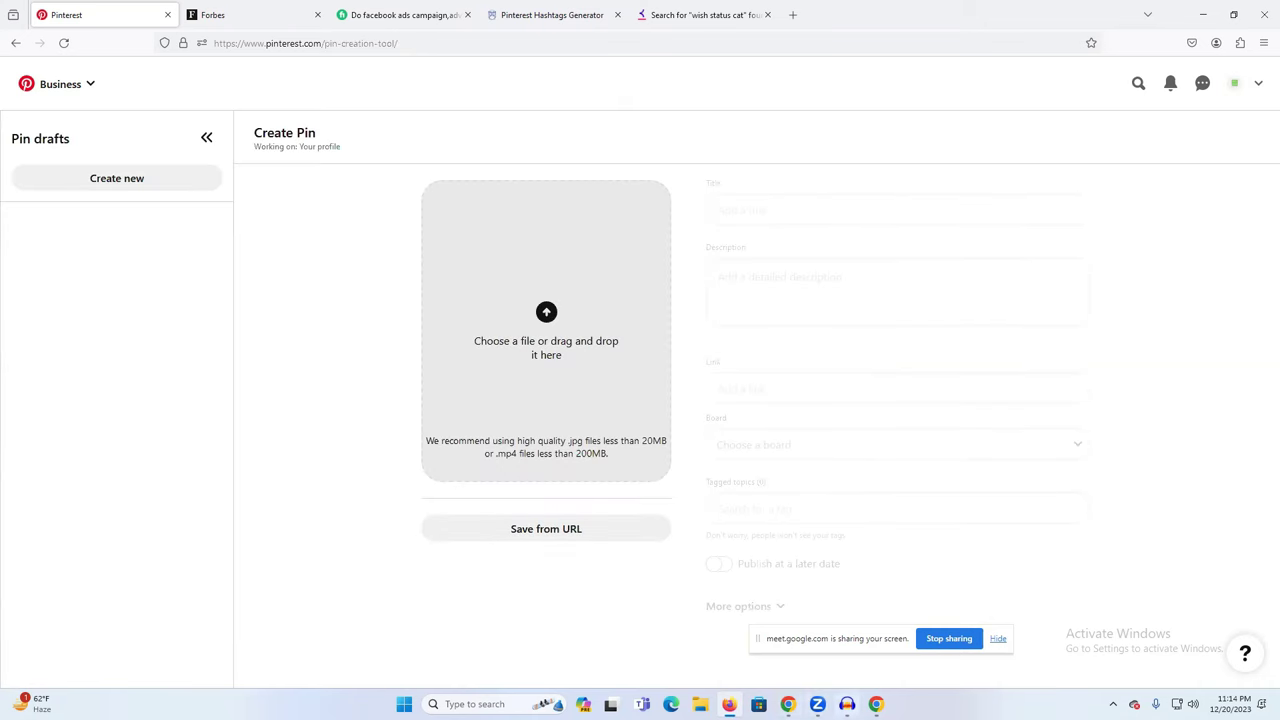
# Switch to Chrome, open canva.com in a new tab and look over the design types and recent designs
pyautogui.click(788, 704)
pyautogui.hotkey('ctrl', 't')
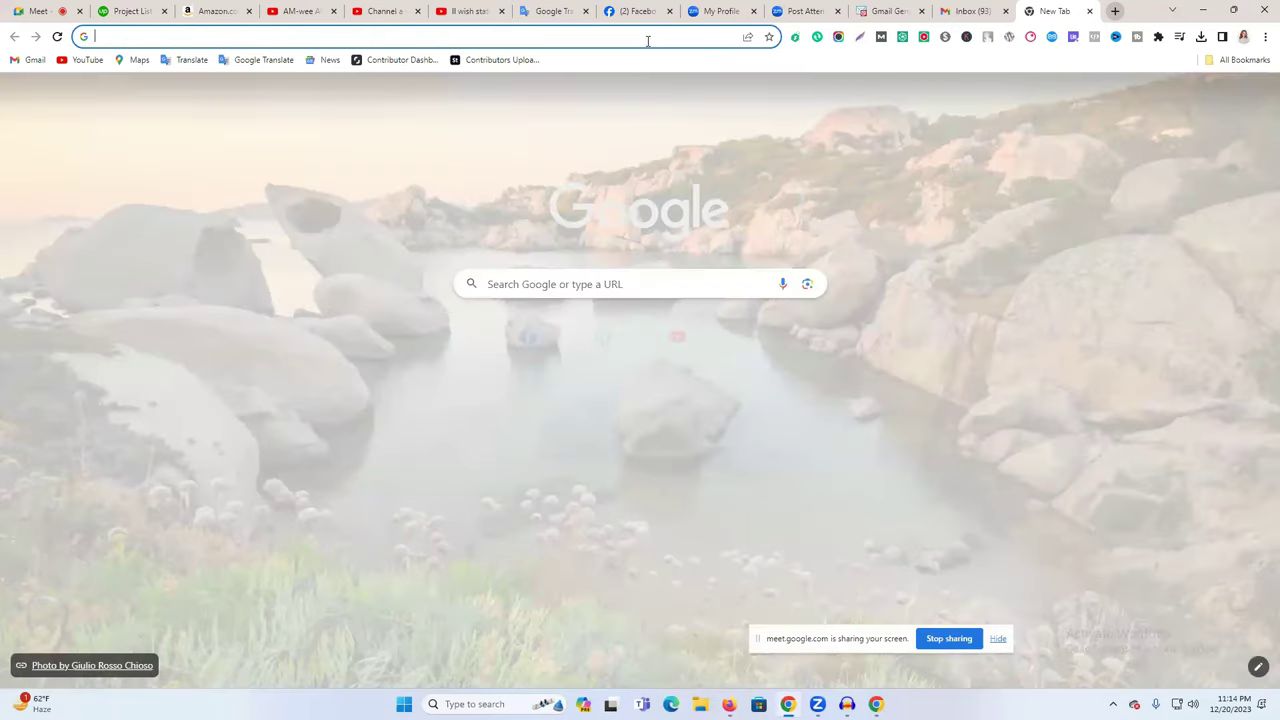
pyautogui.click(648, 41)
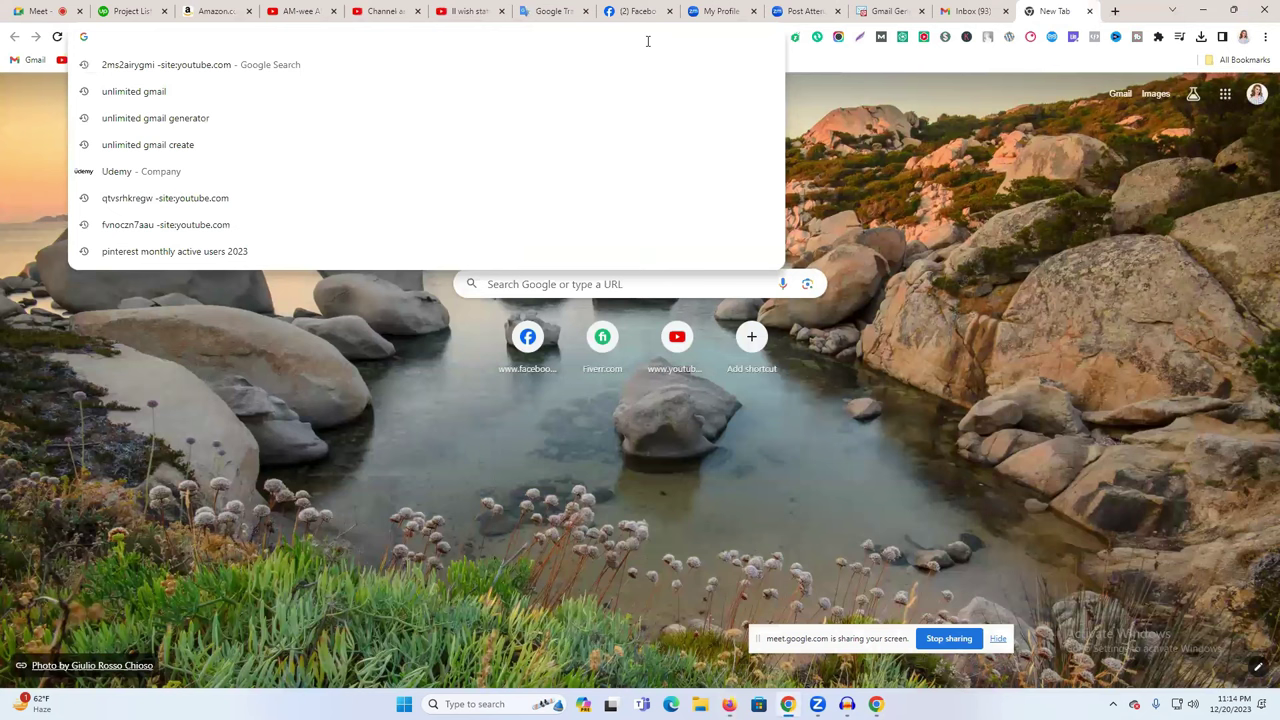
pyautogui.write('canva.com')
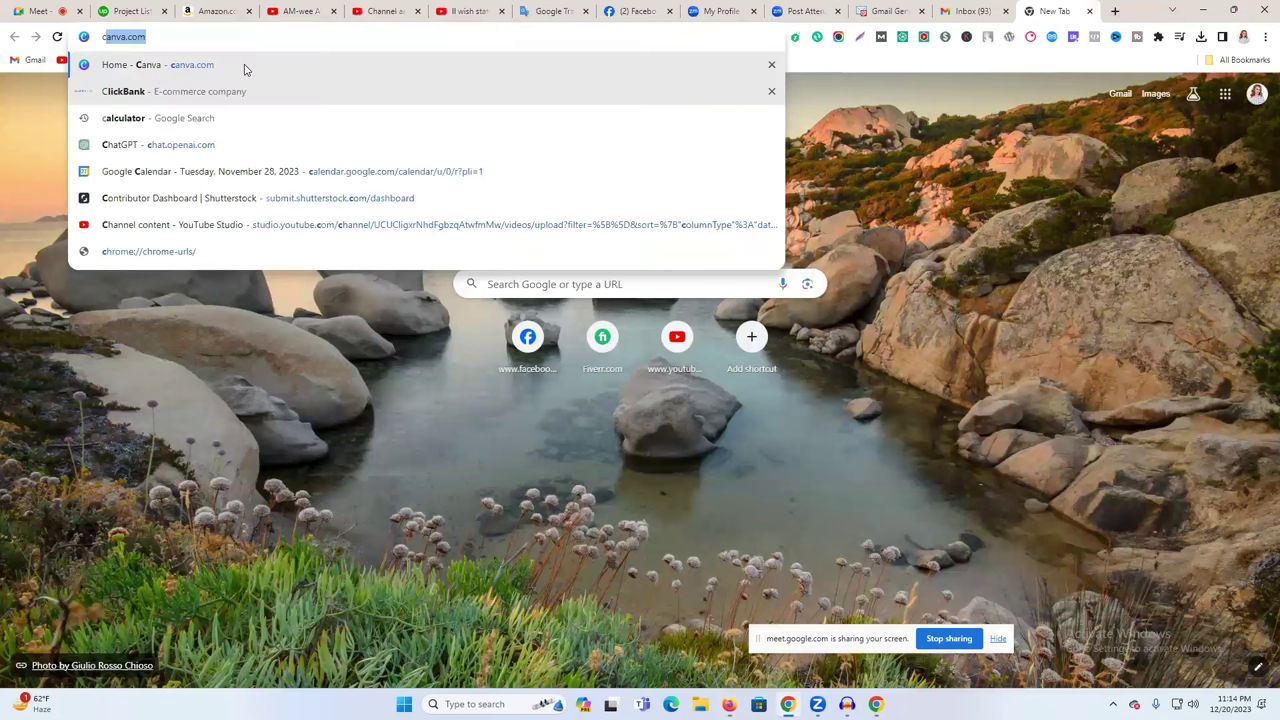
pyautogui.press('Return')
pyautogui.scroll(-2, 587, 197)
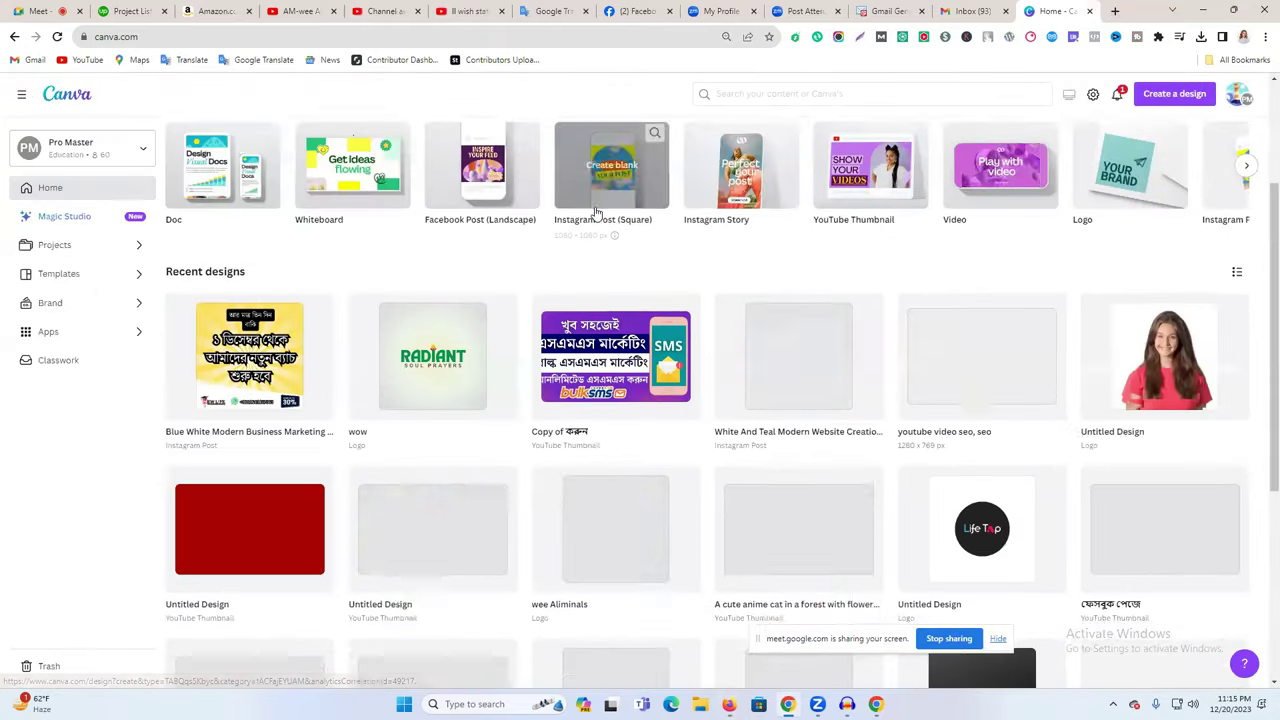
# Search Canva's templates for "pinte", open the Pinterest Carousel Ad templates and browse the designs
pyautogui.scroll(3, 590, 196)
pyautogui.click(600, 195)
pyautogui.write('pi')
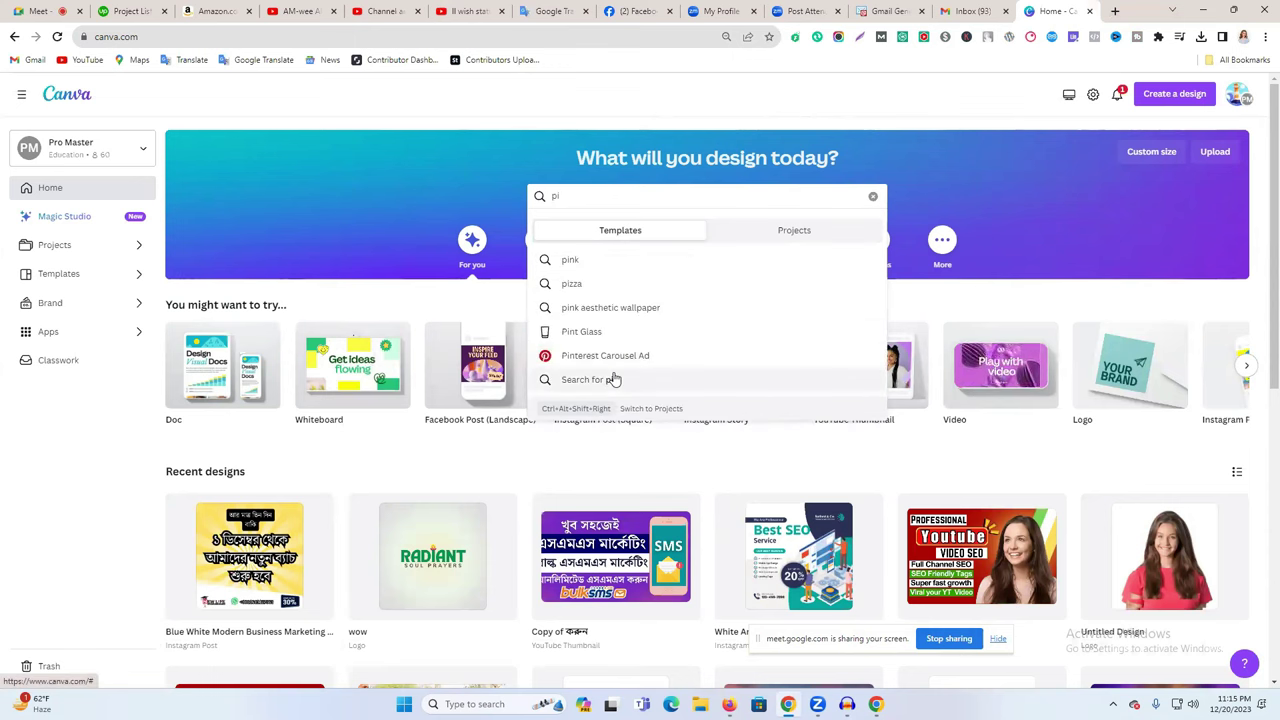
pyautogui.write('n')
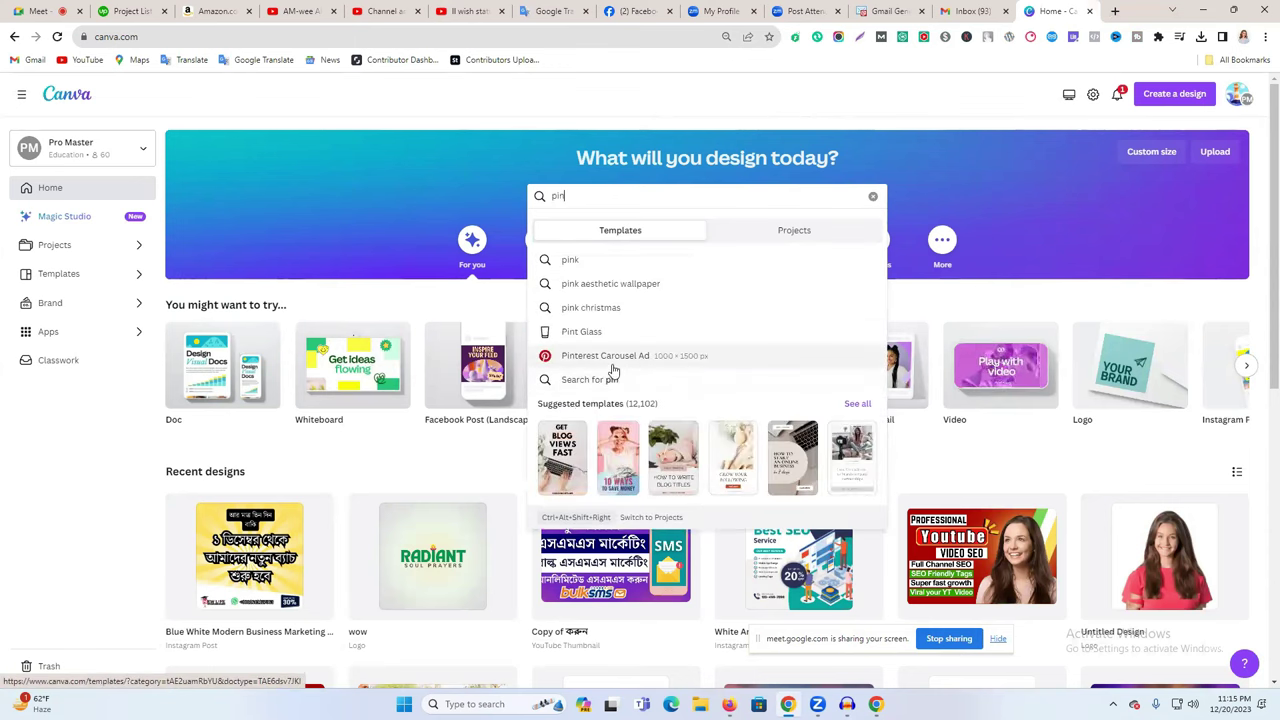
pyautogui.write('te')
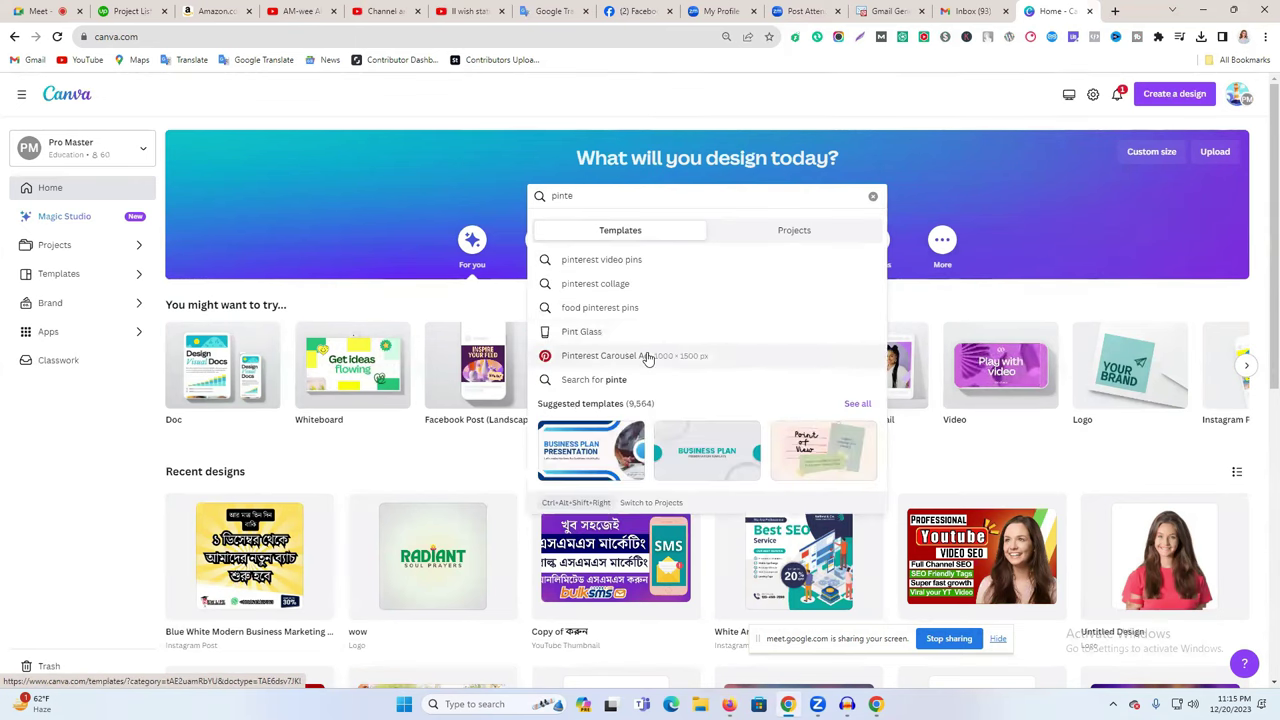
pyautogui.click(645, 356)
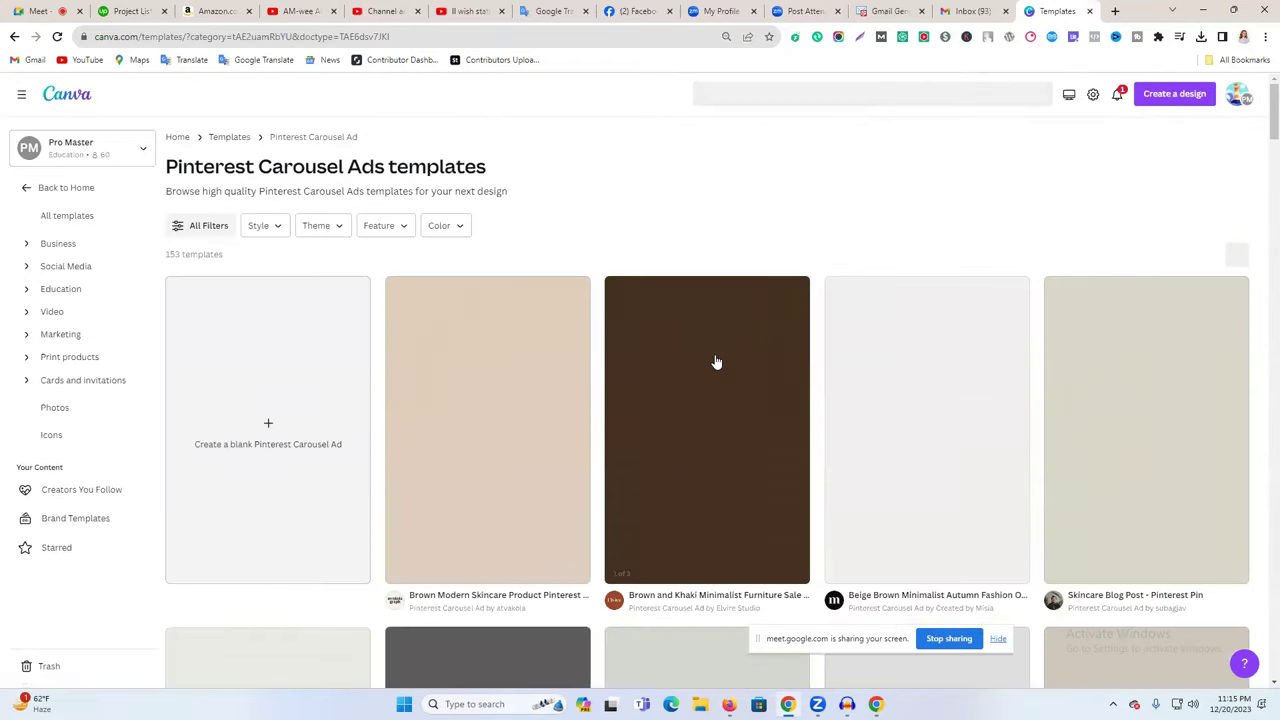
pyautogui.scroll(-1, 714, 362)
pyautogui.scroll(-2, 650, 350)
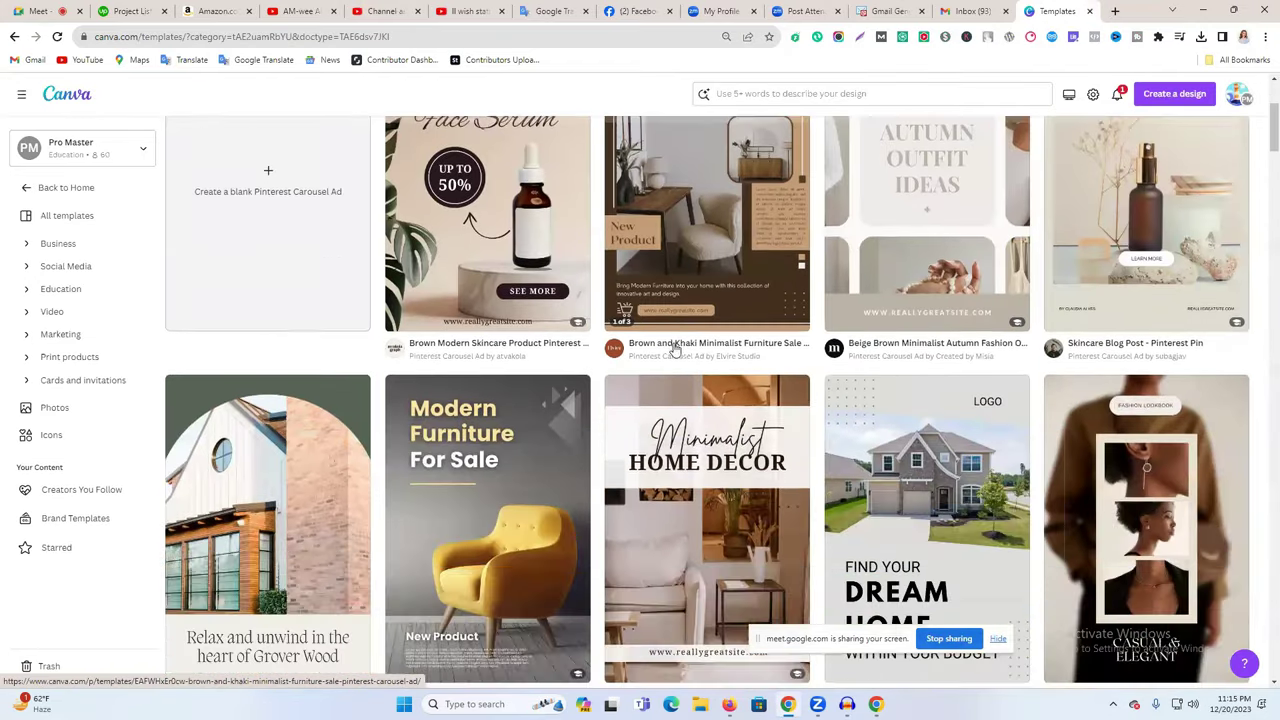
pyautogui.scroll(-3, 900, 390)
pyautogui.scroll(-3, 987, 404)
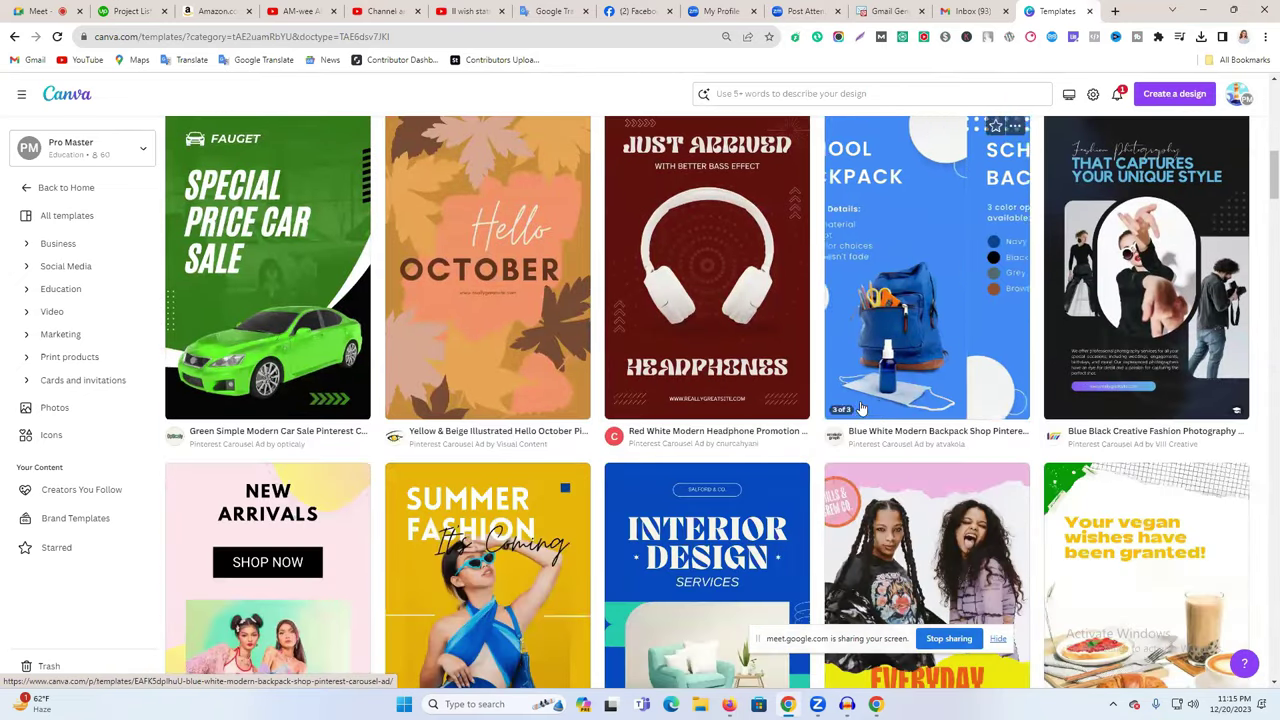
pyautogui.scroll(-2, 890, 380)
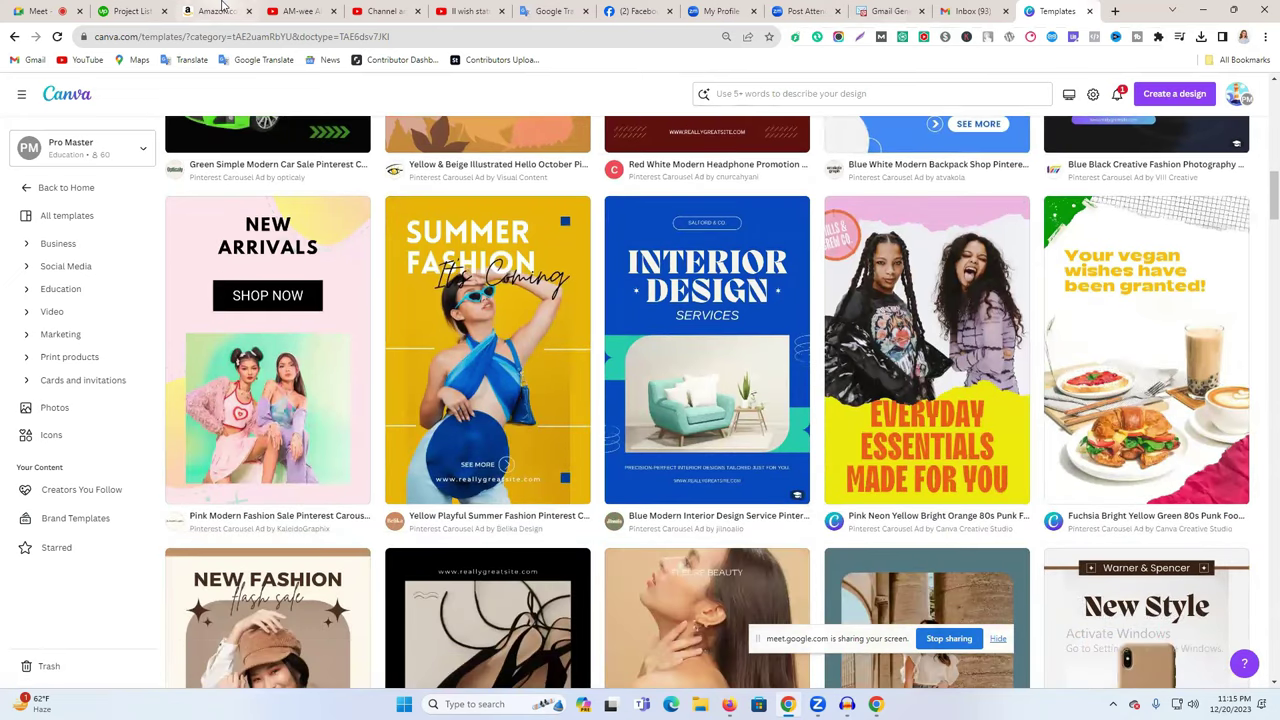
# Open the Women's Ember Springs Down Parka page on Amazon and save its main product image to Downloads as a JPEG
pyautogui.click(216, 11)
pyautogui.scroll(1, 786, 483)
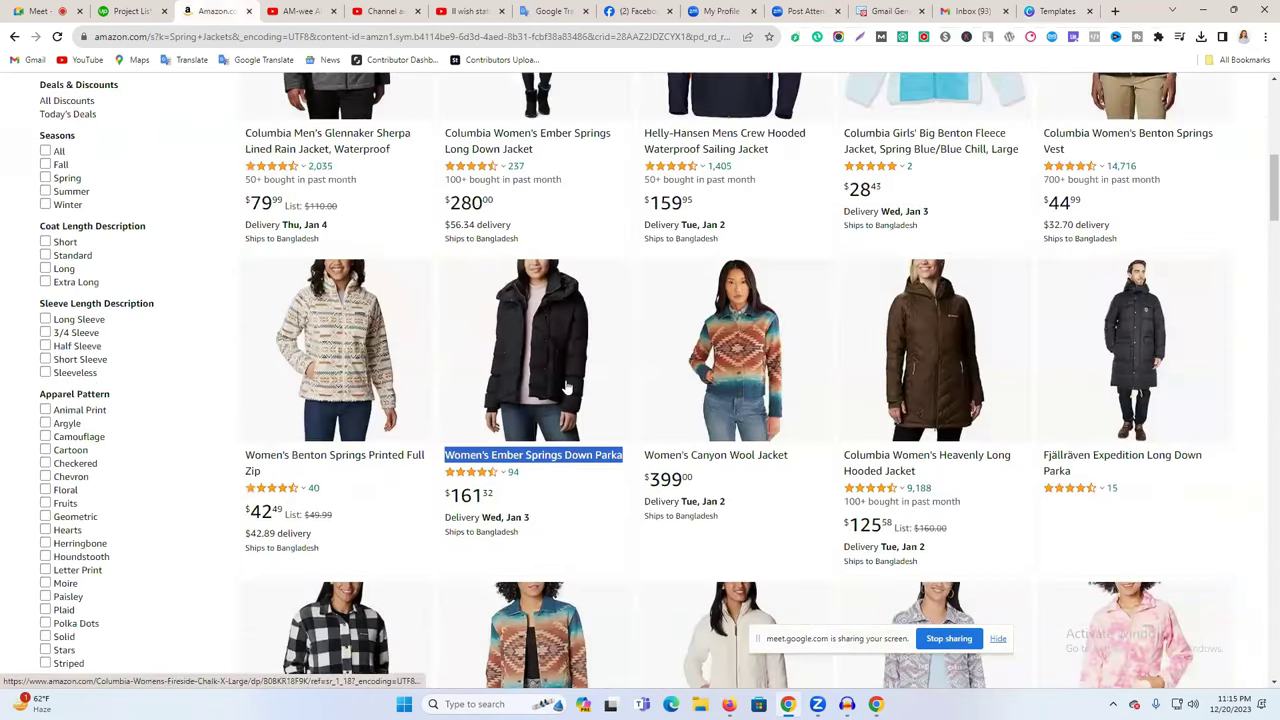
pyautogui.click(525, 458)
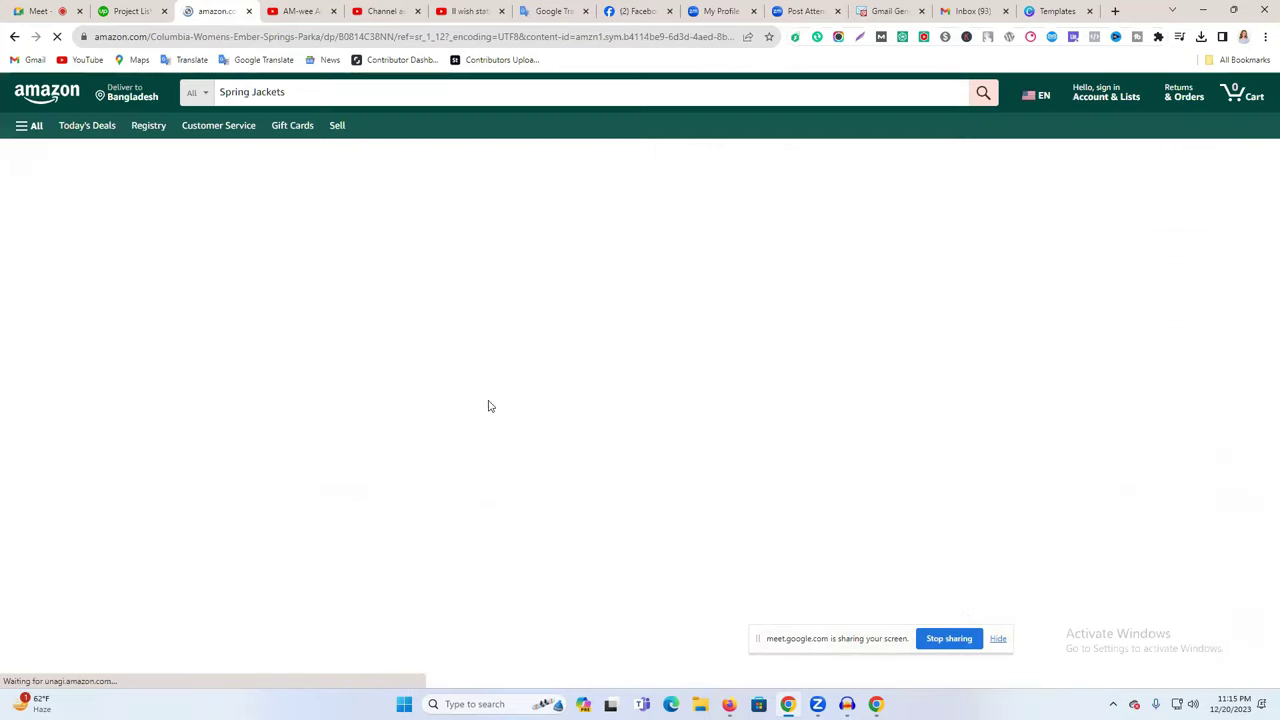
pyautogui.rightClick(338, 288)
pyautogui.click(384, 315)
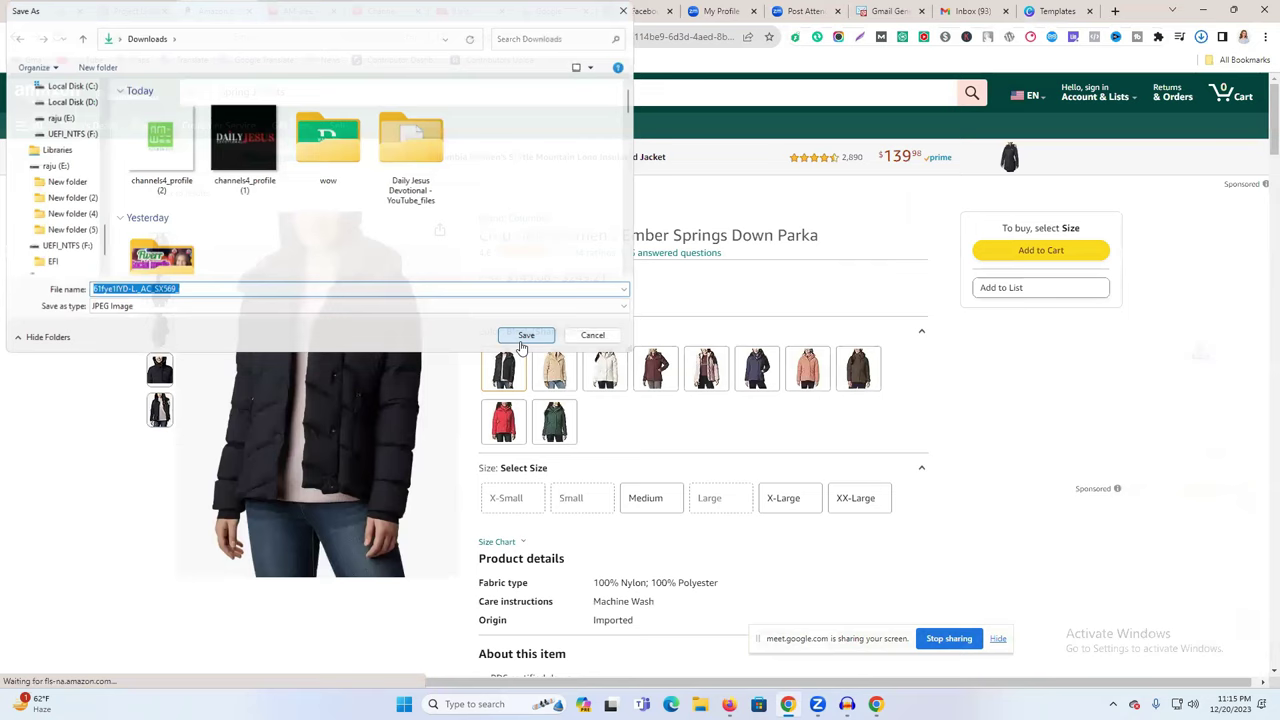
pyautogui.click(526, 336)
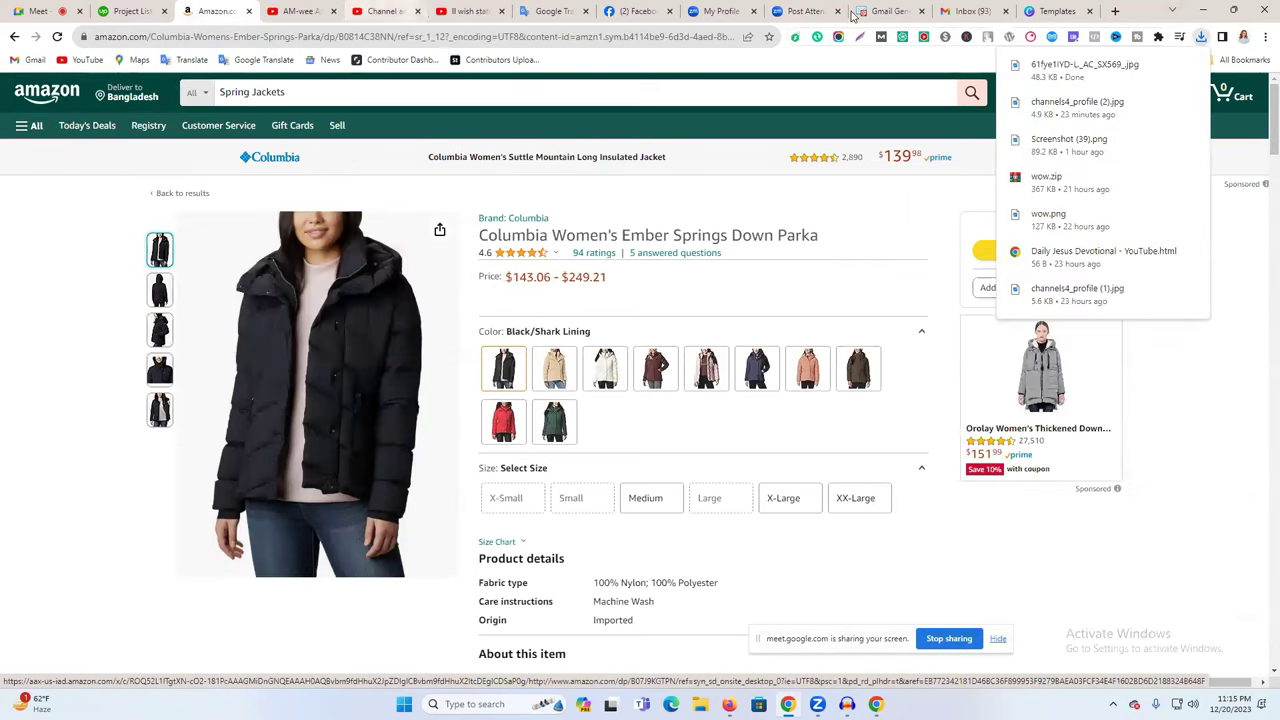
# Return to Canva's Pinterest Carousel Ad templates and open the White Brown Minimalist Fashion Collection template for editing
pyautogui.click(1057, 11)
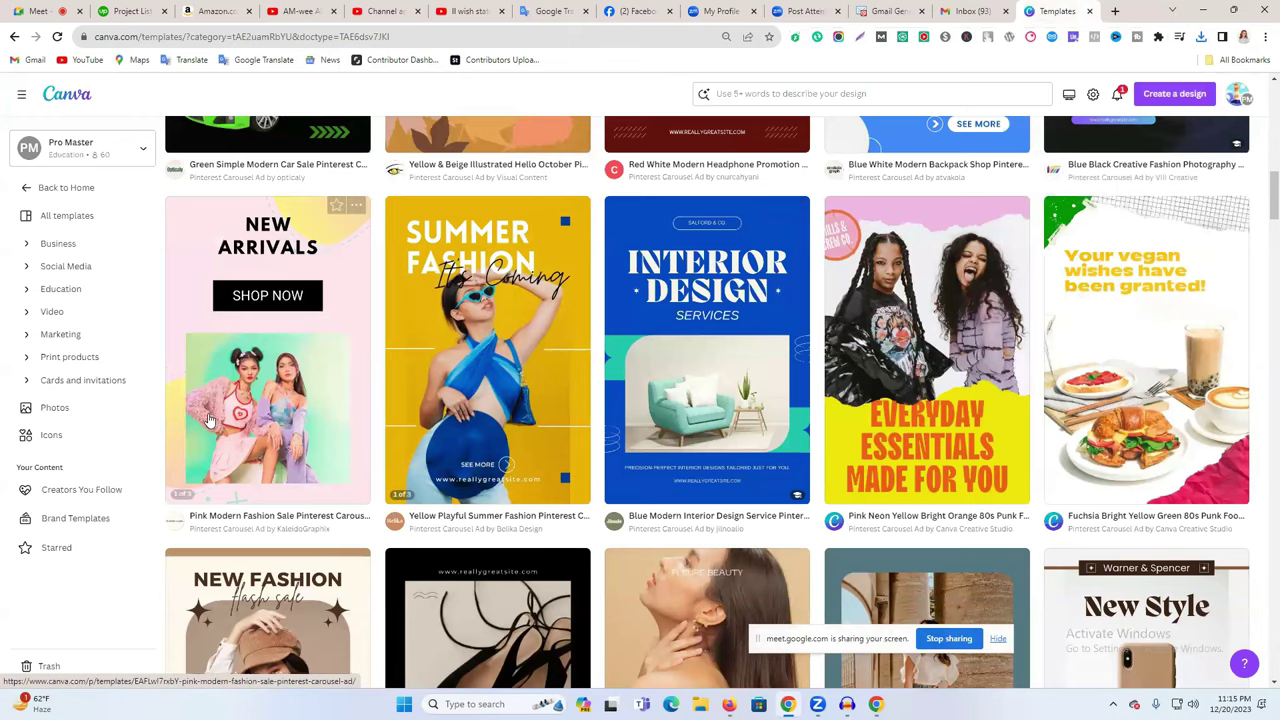
pyautogui.scroll(-4, 210, 420)
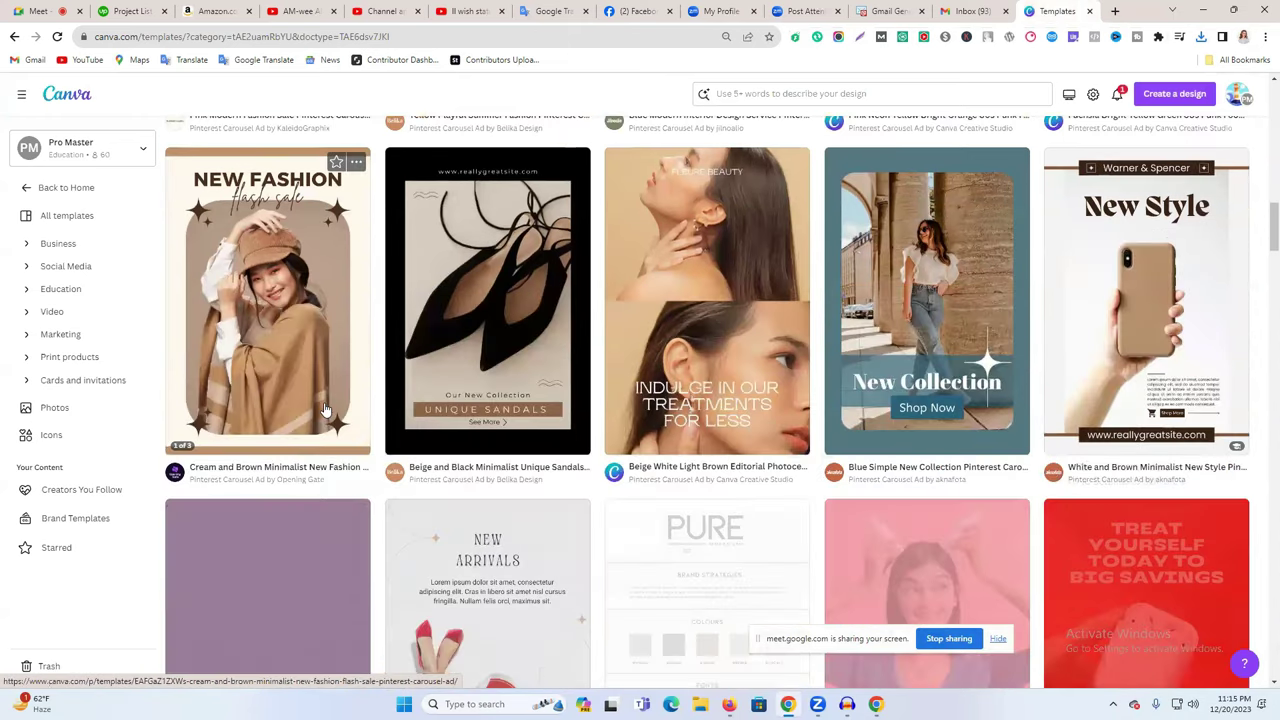
pyautogui.scroll(5, 325, 410)
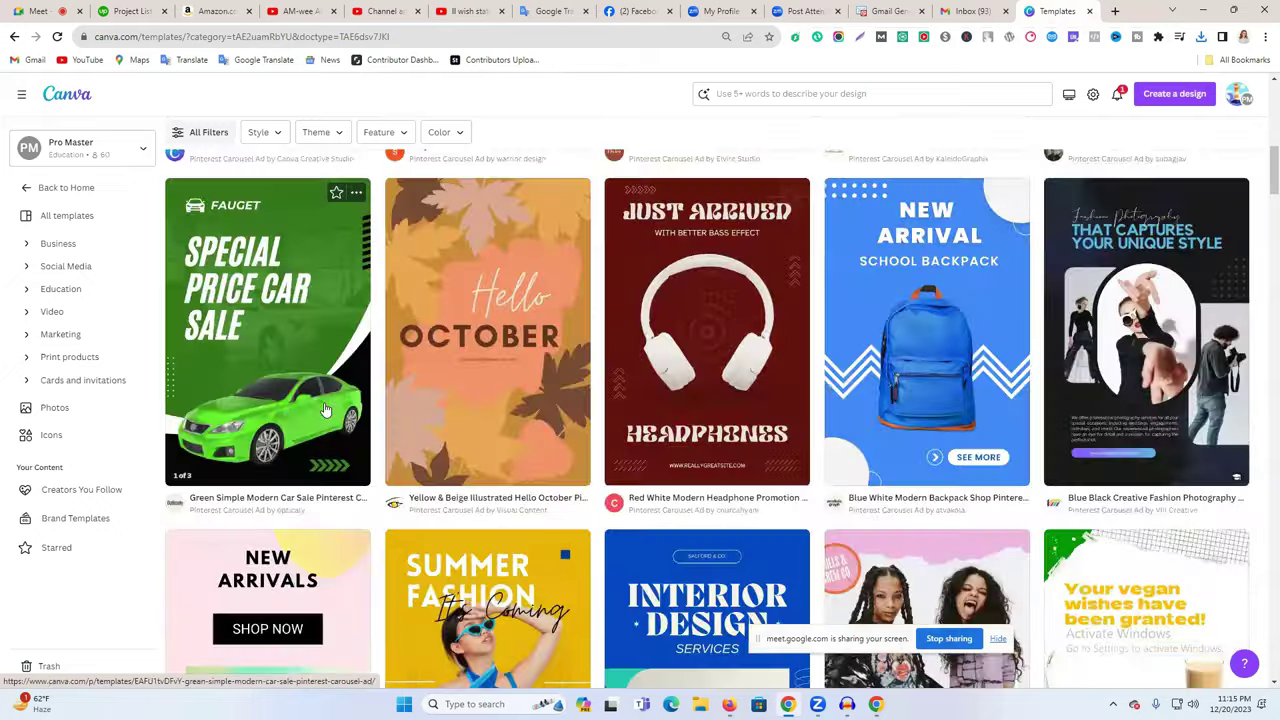
pyautogui.scroll(3, 325, 408)
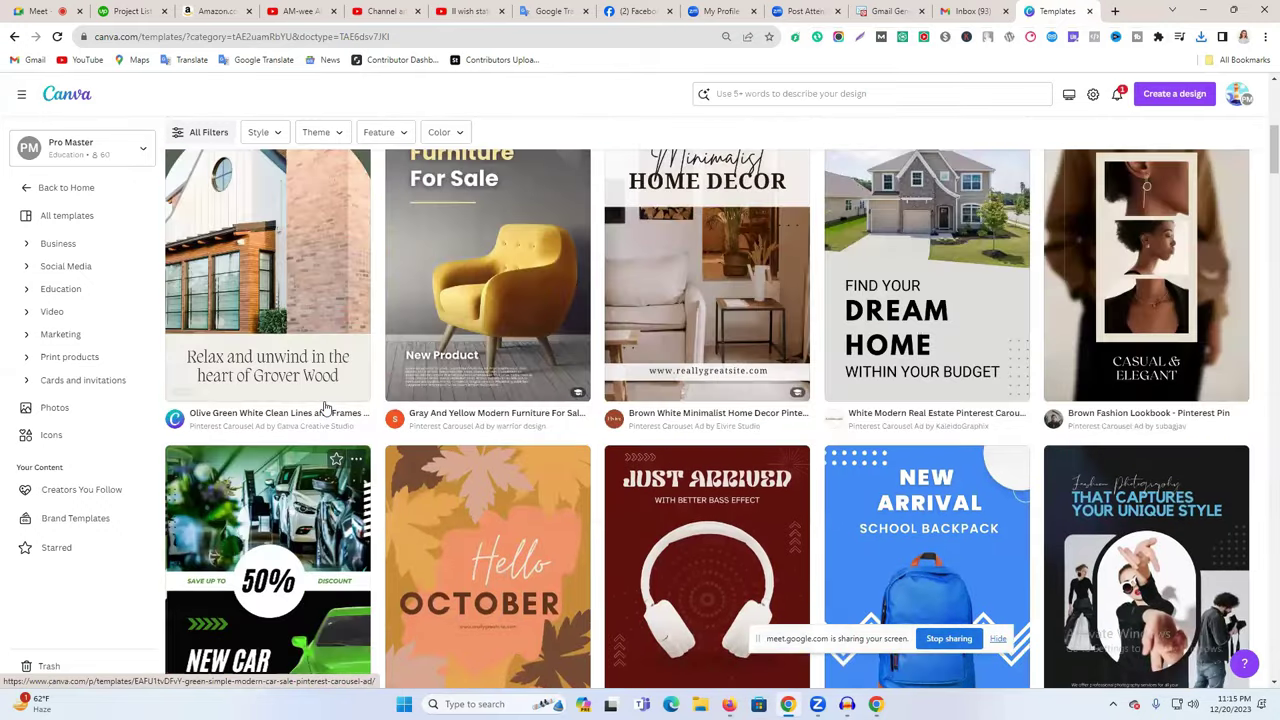
pyautogui.scroll(6, 325, 408)
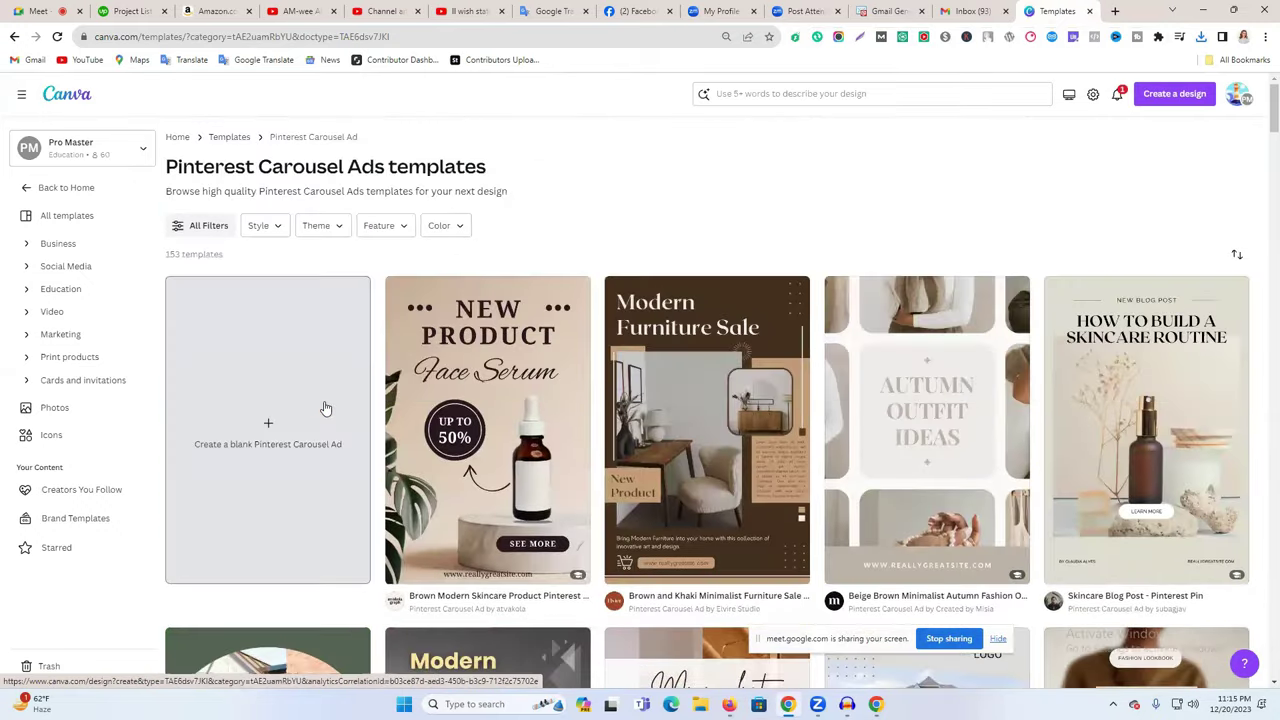
pyautogui.scroll(-5, 325, 408)
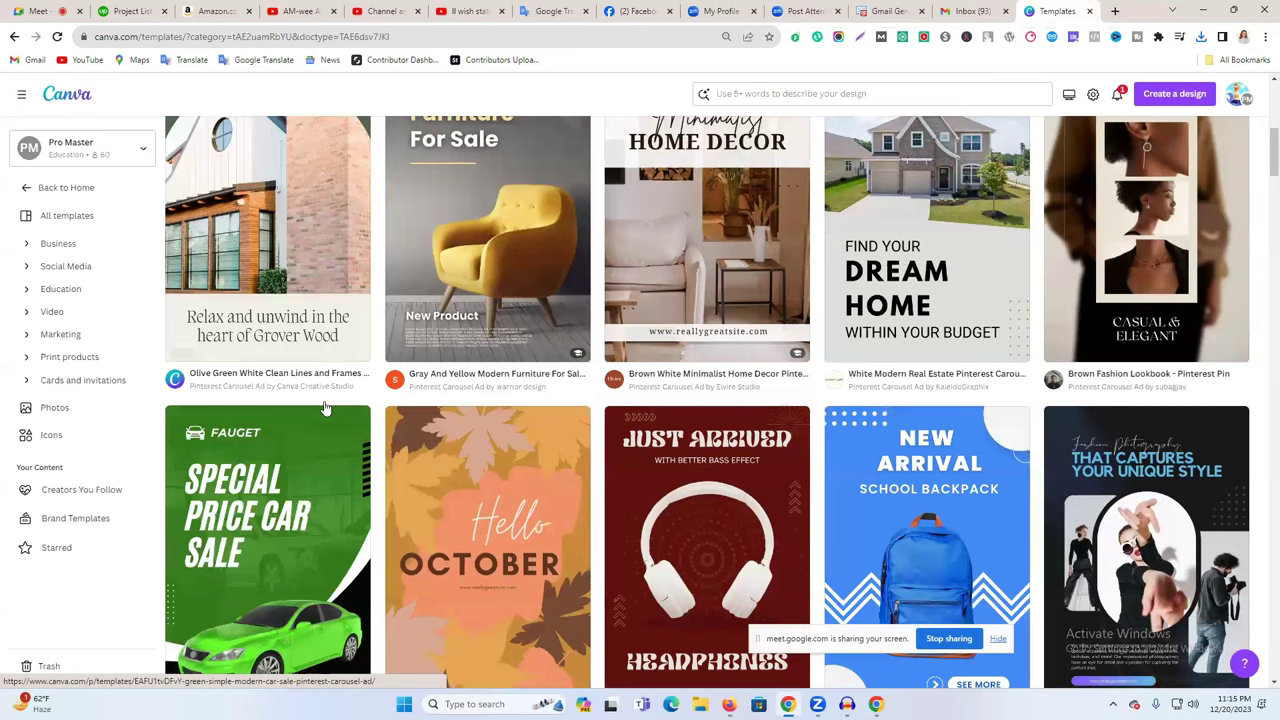
pyautogui.scroll(-5, 325, 408)
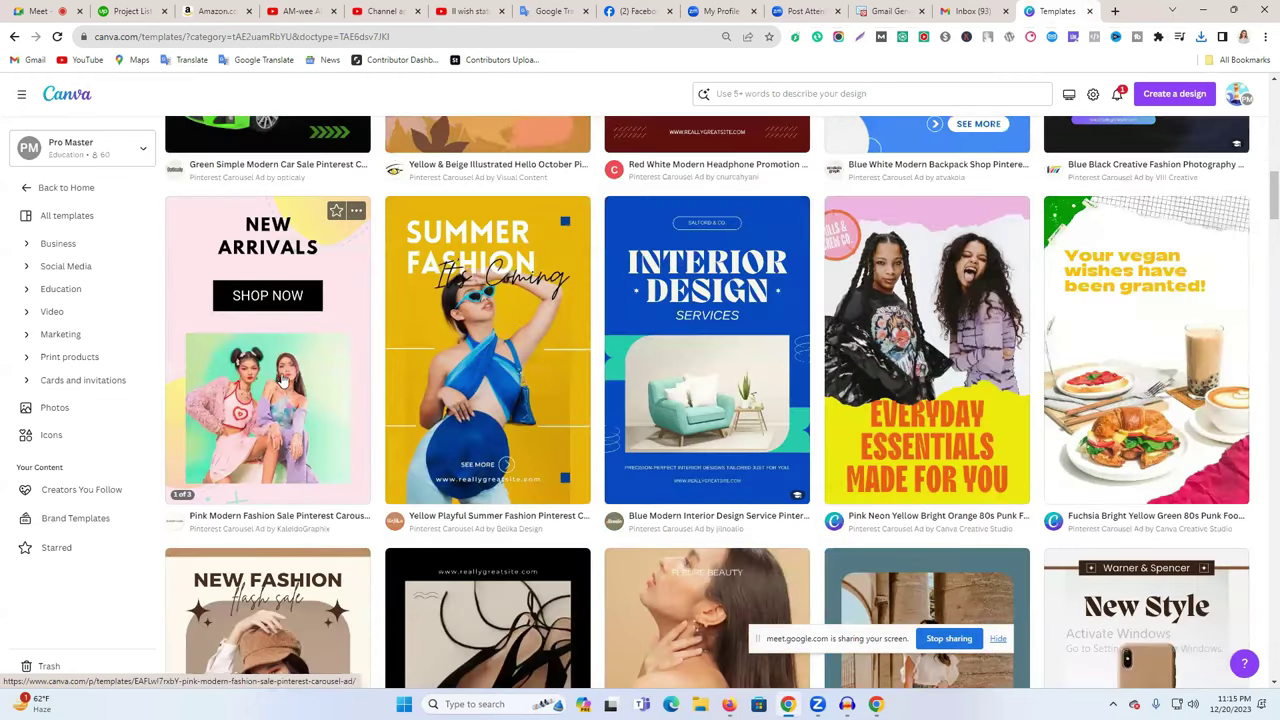
pyautogui.scroll(-3, 285, 375)
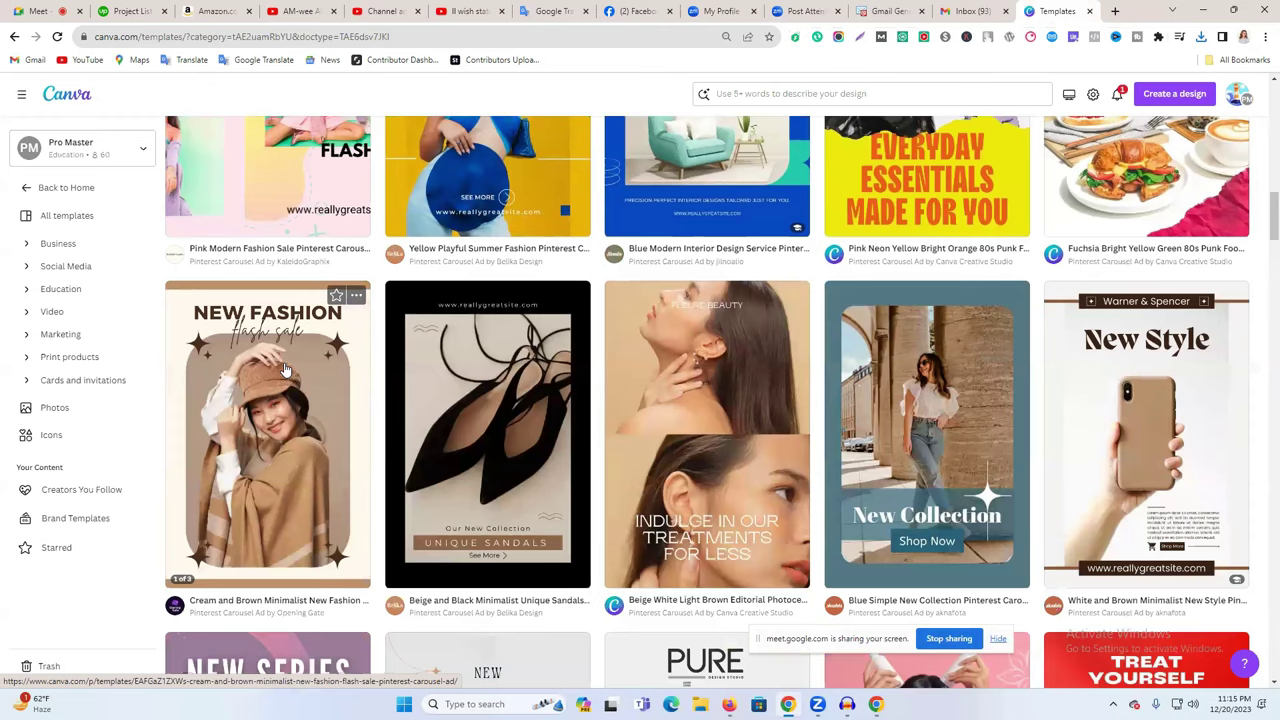
pyautogui.scroll(-3, 285, 371)
pyautogui.scroll(-3, 285, 370)
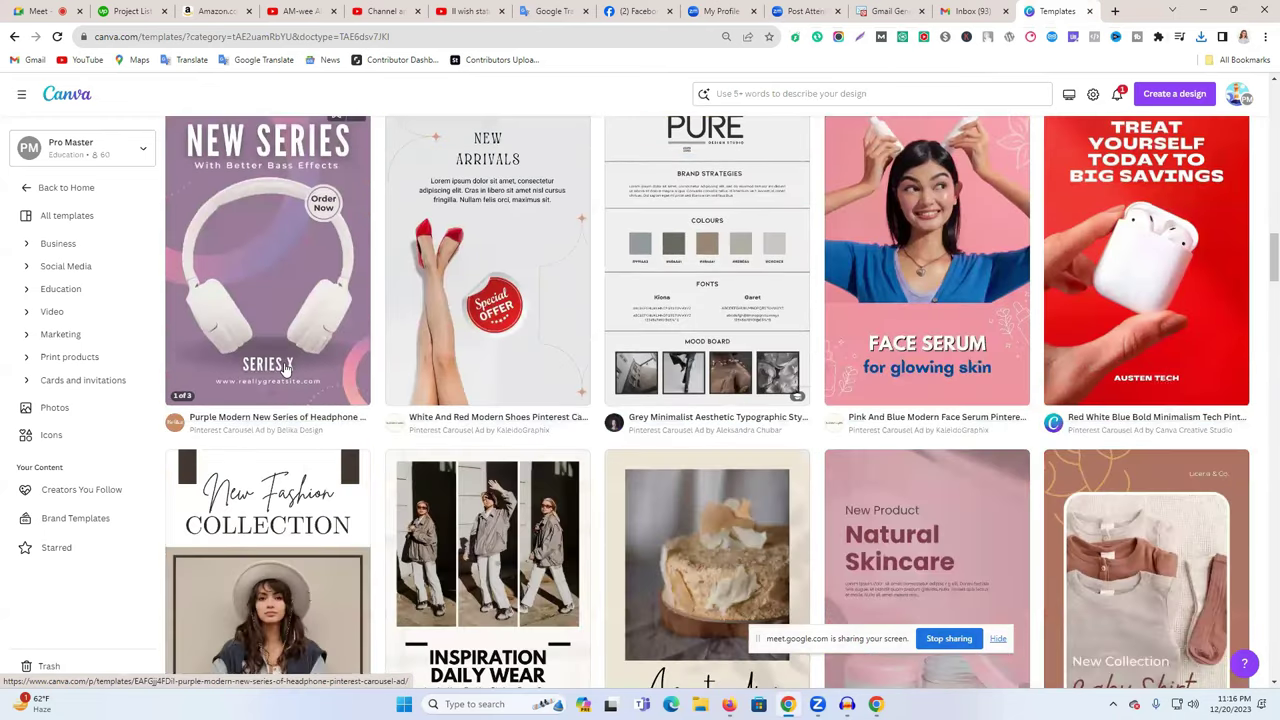
pyautogui.scroll(-3, 285, 368)
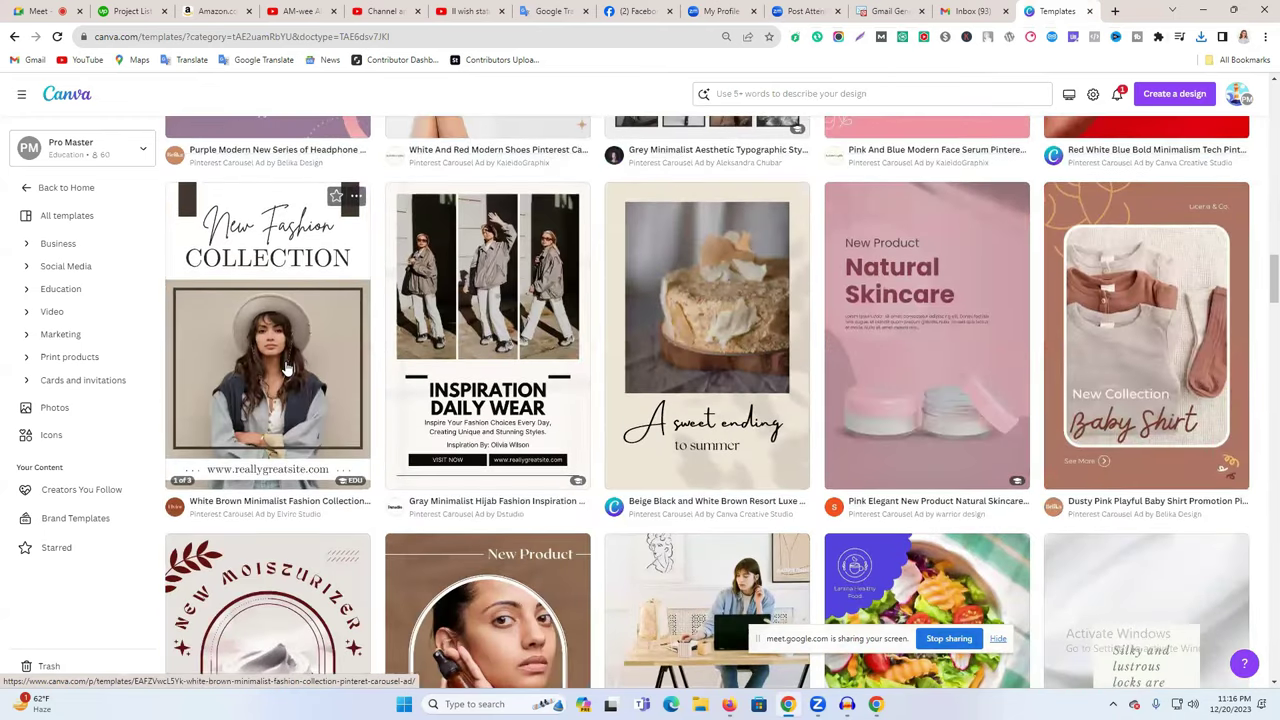
pyautogui.scroll(-1, 285, 370)
pyautogui.click(285, 370)
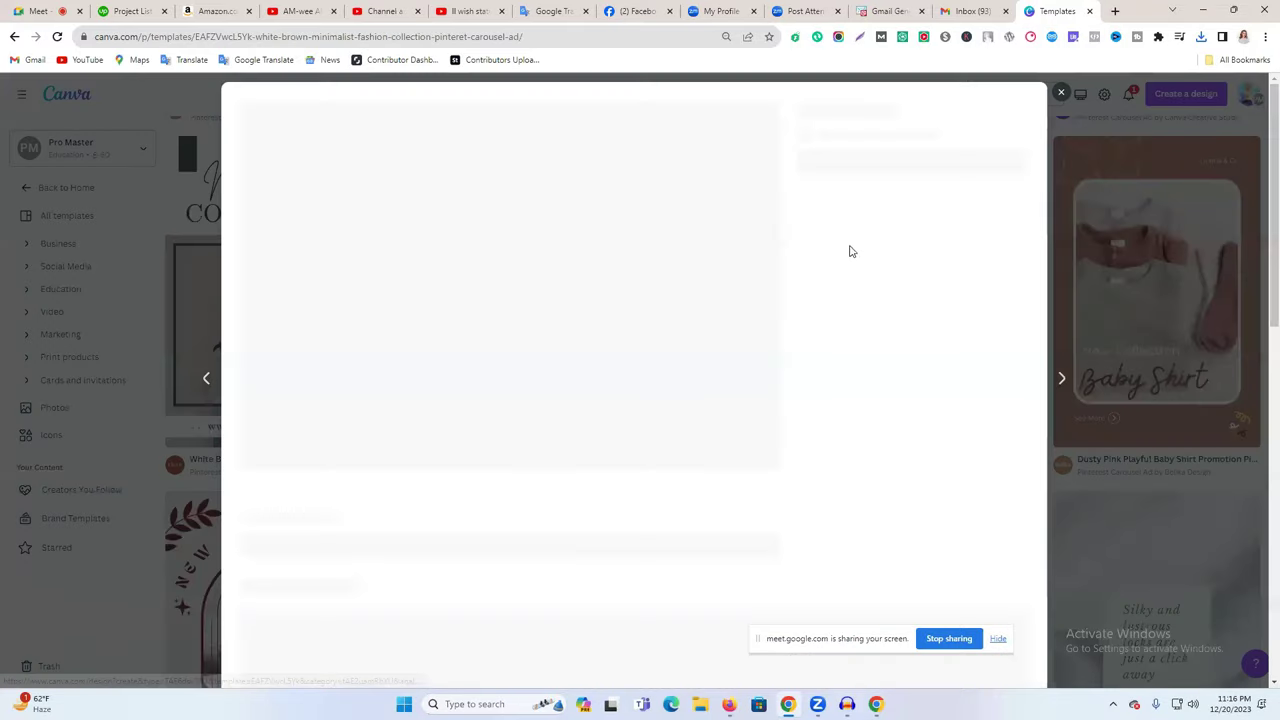
pyautogui.click(836, 231)
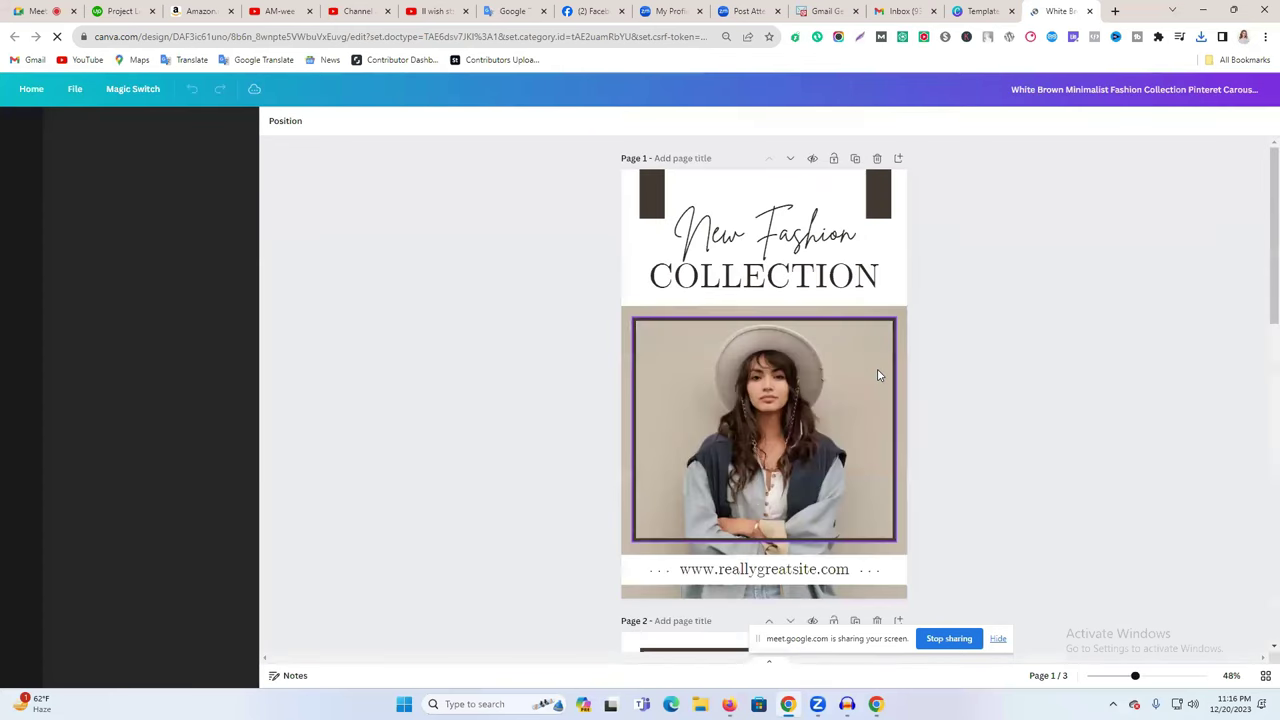
# Delete pages 3 and 2 of the design, keeping only the New Fashion Collection page
pyautogui.scroll(-2, 900, 450)
pyautogui.scroll(-6, 742, 525)
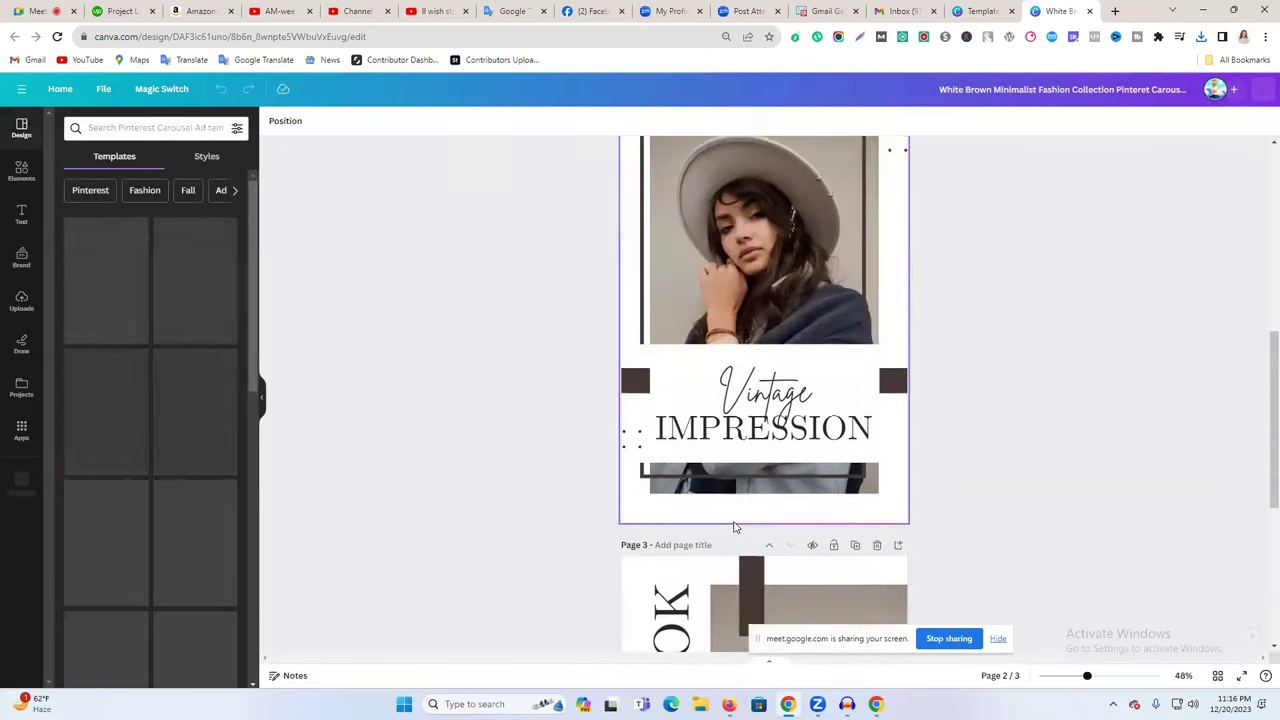
pyautogui.scroll(3, 840, 517)
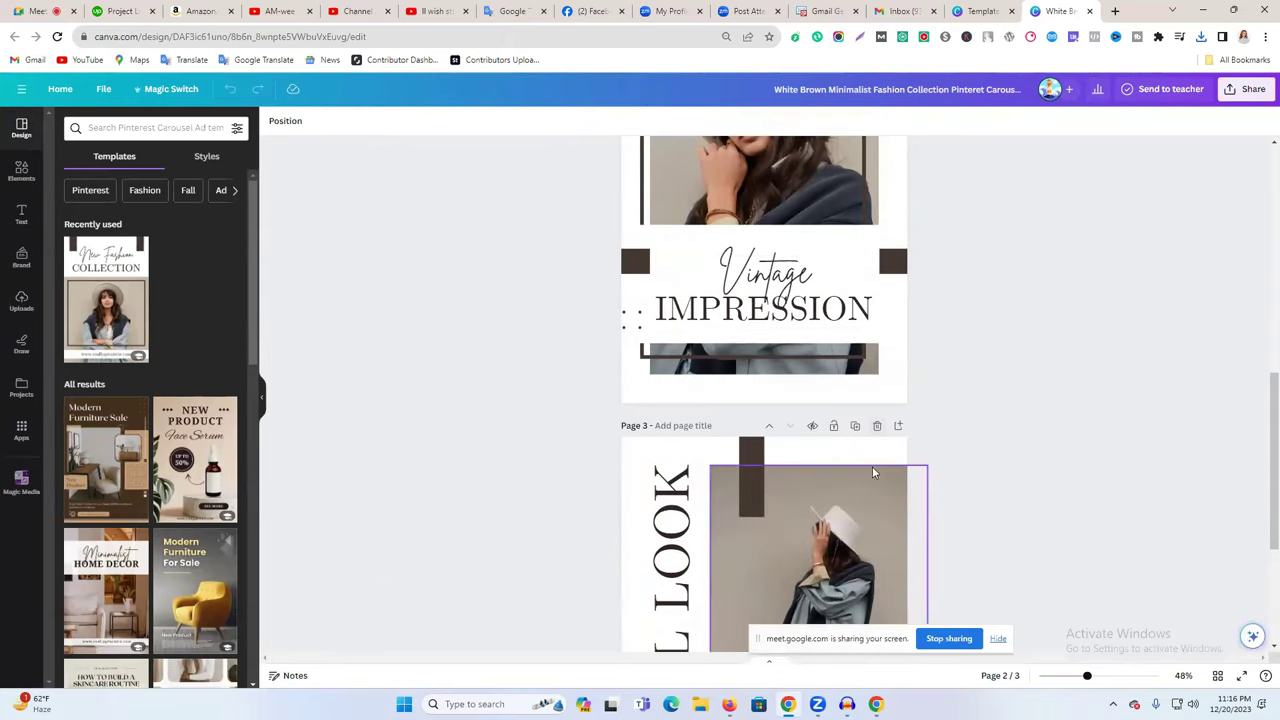
pyautogui.click(877, 426)
pyautogui.click(879, 349)
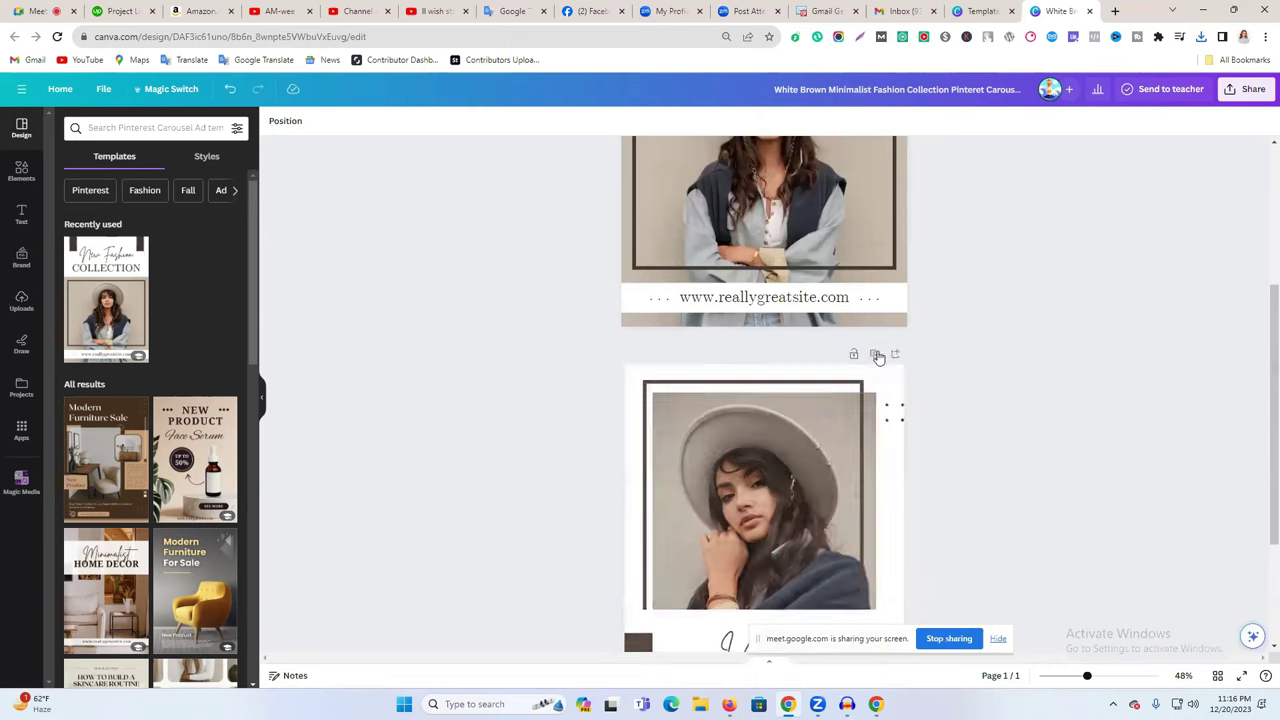
# Upload the saved parka image 61fye1lYD-L._AC_SX569_ from Downloads to the Canva uploads
pyautogui.click(757, 422)
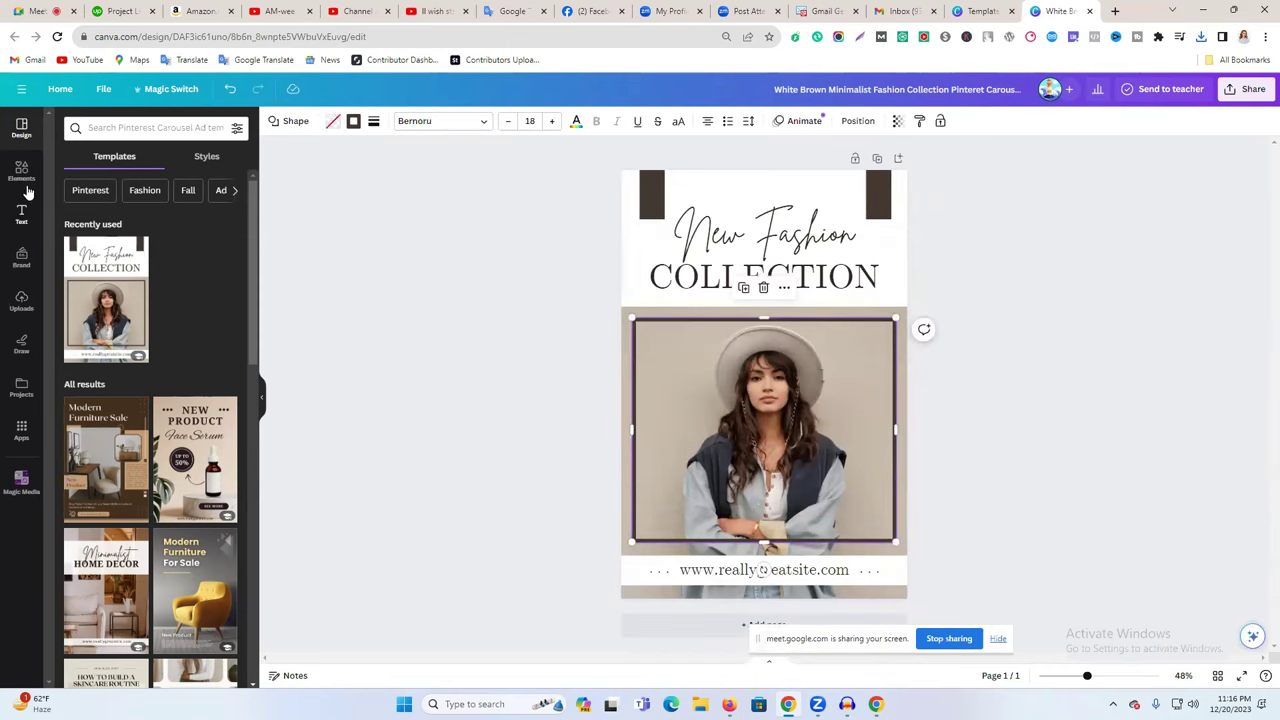
pyautogui.click(21, 299)
pyautogui.click(100, 162)
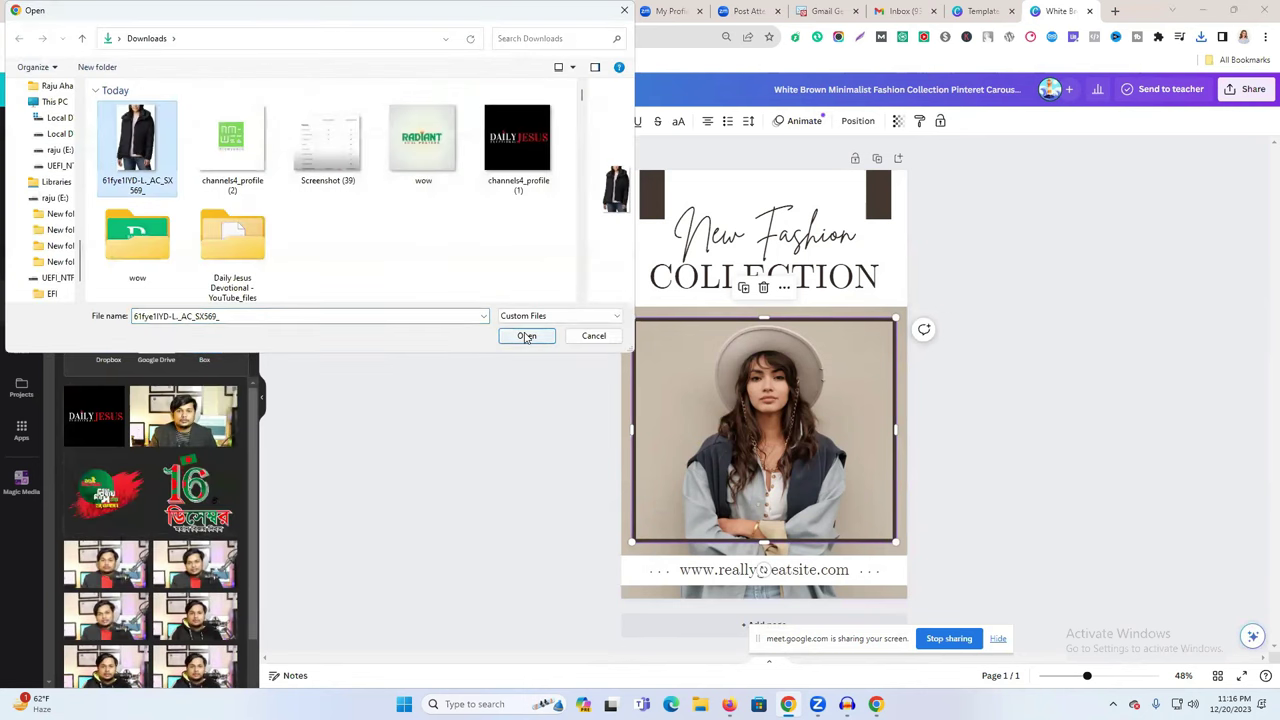
pyautogui.click(525, 336)
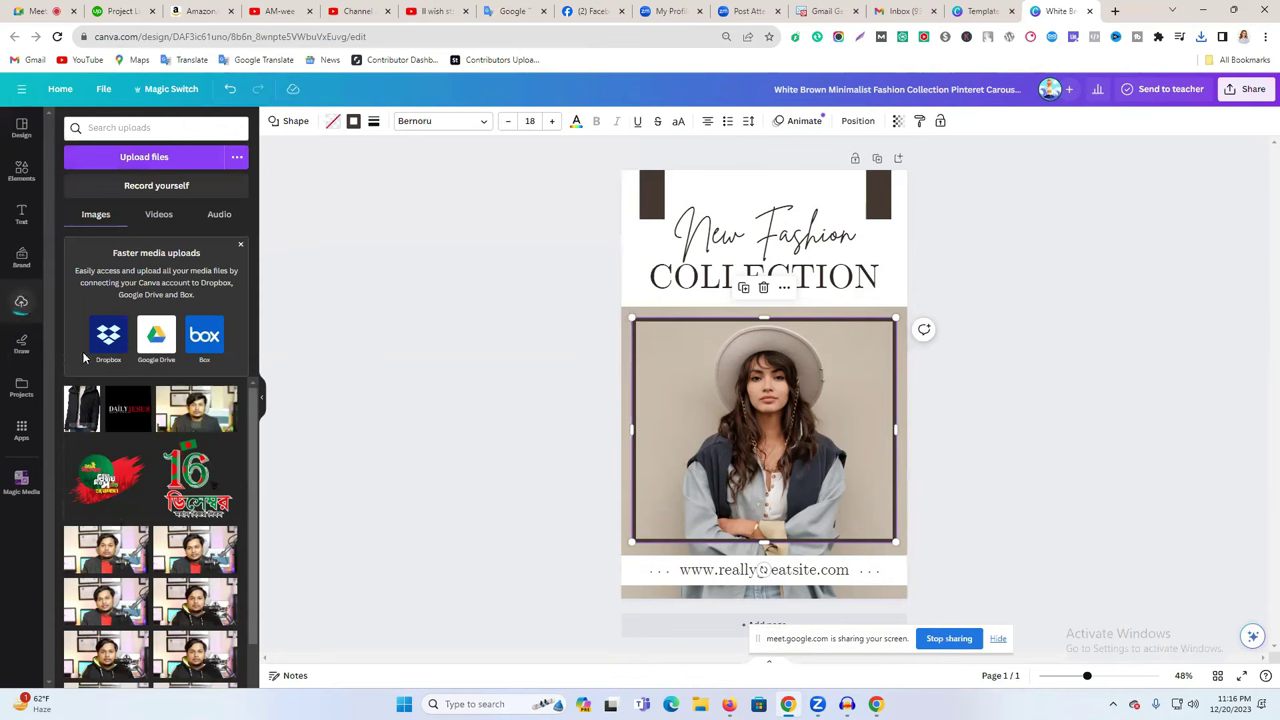
# Add the uploaded parka photo to the page and position it over the model picture below the heading
pyautogui.moveTo(79, 416); pyautogui.dragTo(770, 478)
pyautogui.moveTo(760, 356)
pyautogui.mouseDown()
pyautogui.moveTo(758, 332)
pyautogui.moveTo(760, 373)
pyautogui.moveTo(763, 337)
pyautogui.mouseUp()
pyautogui.moveTo(782, 434); pyautogui.dragTo(775, 402)
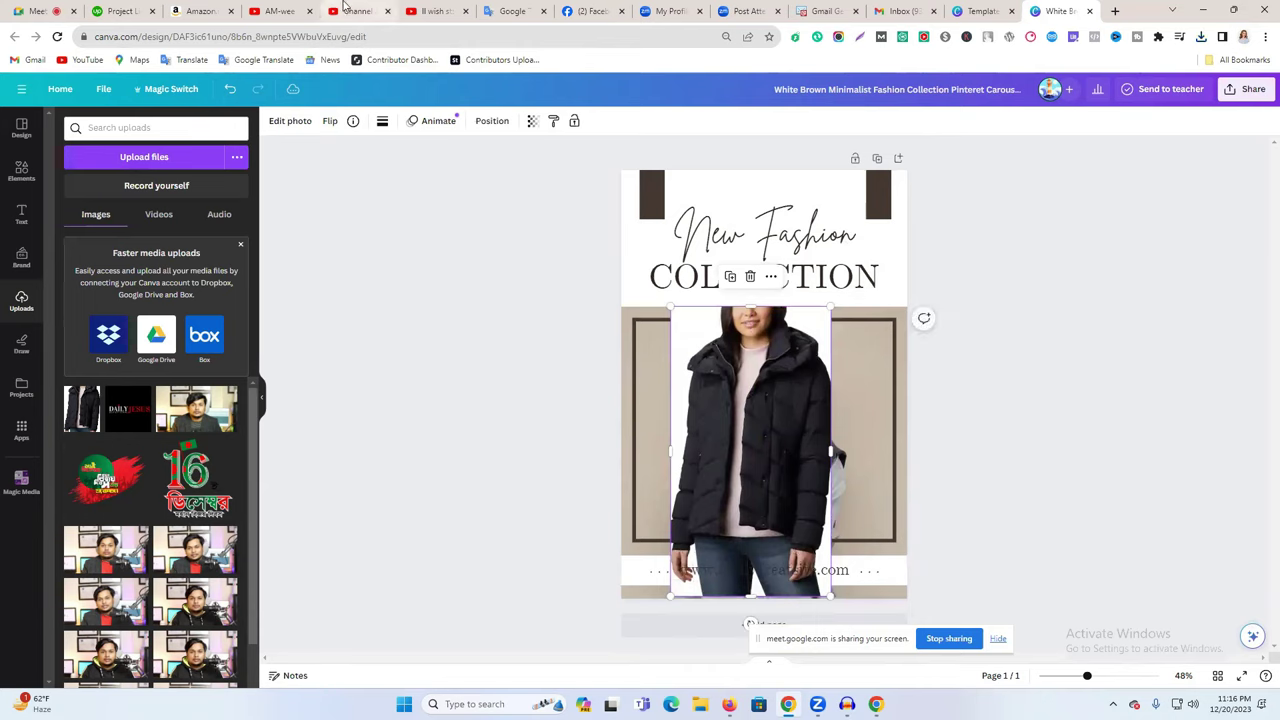
pyautogui.click(210, 9)
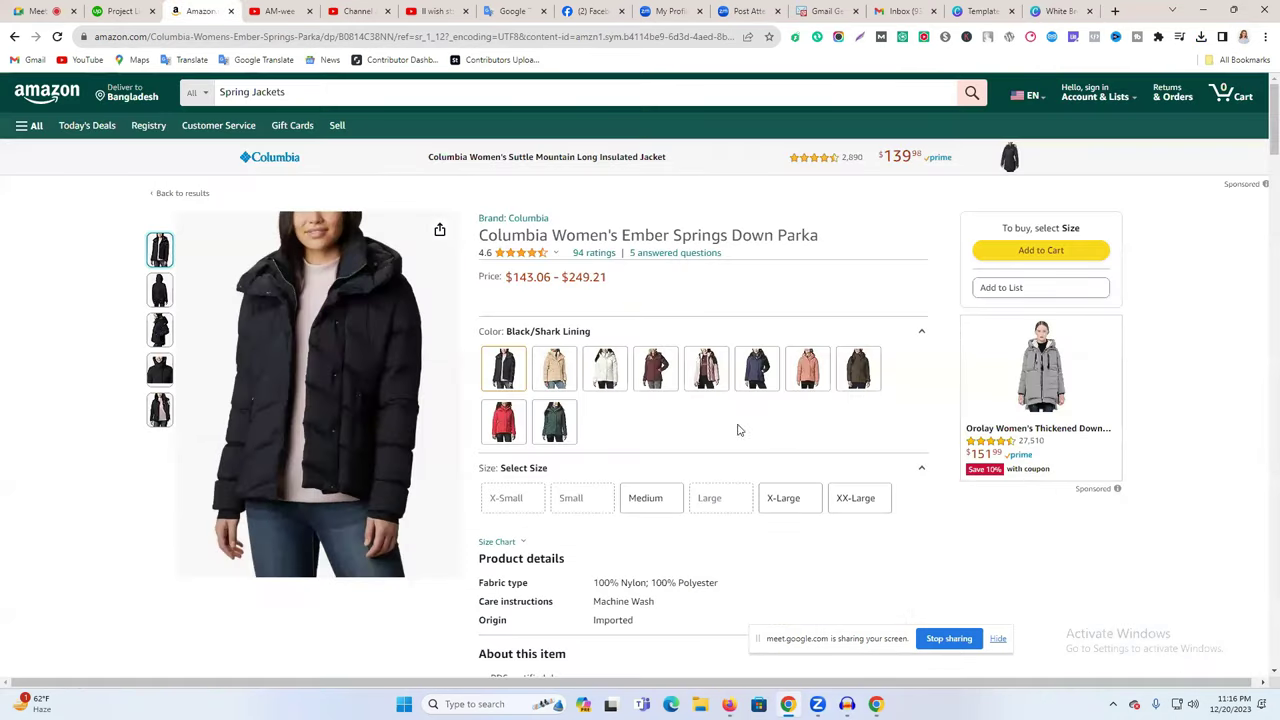
pyautogui.click(1054, 10)
pyautogui.moveTo(790, 399); pyautogui.dragTo(792, 393)
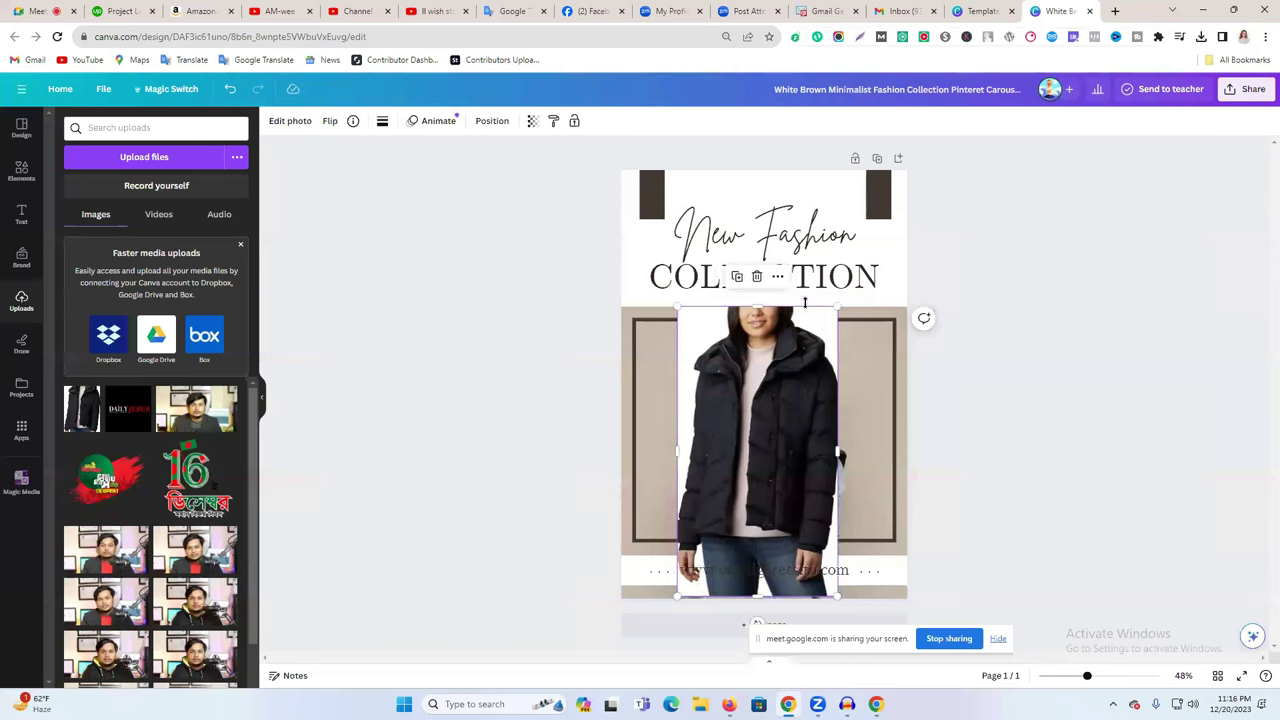
# Send the parka photo backward so it sits behind the dark rectangular frame
pyautogui.click(777, 277)
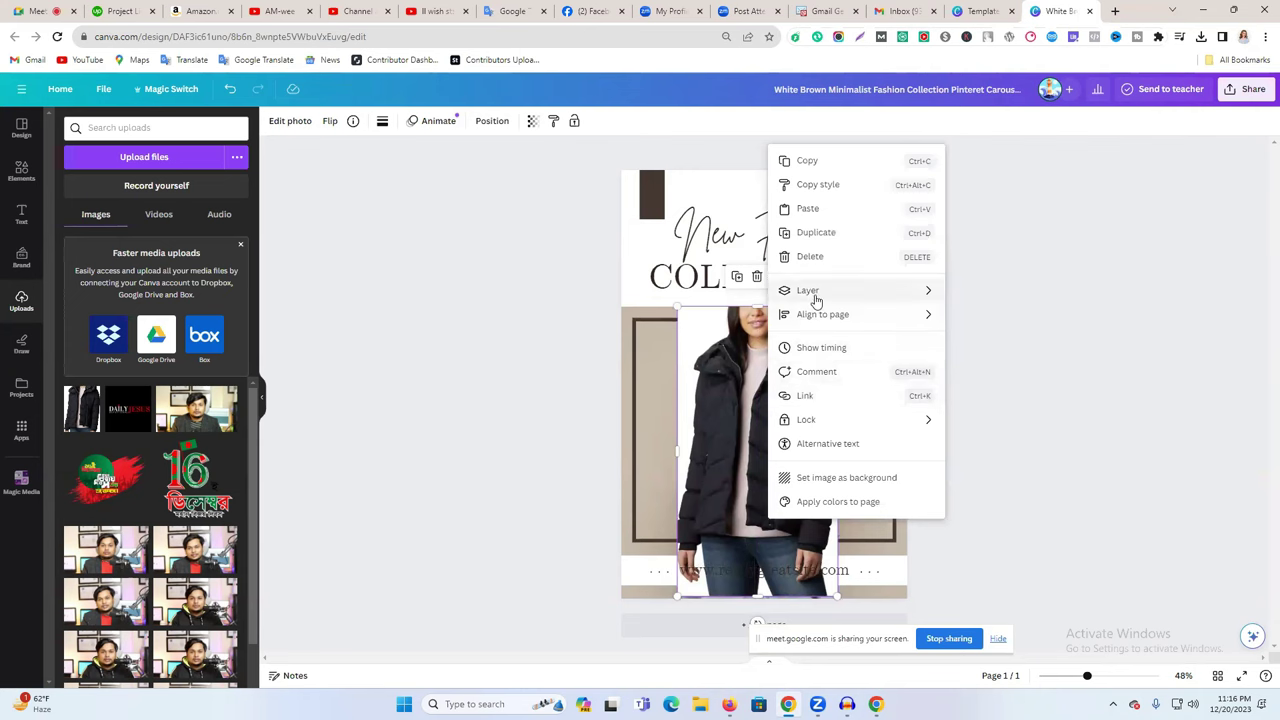
pyautogui.moveTo(817, 293)
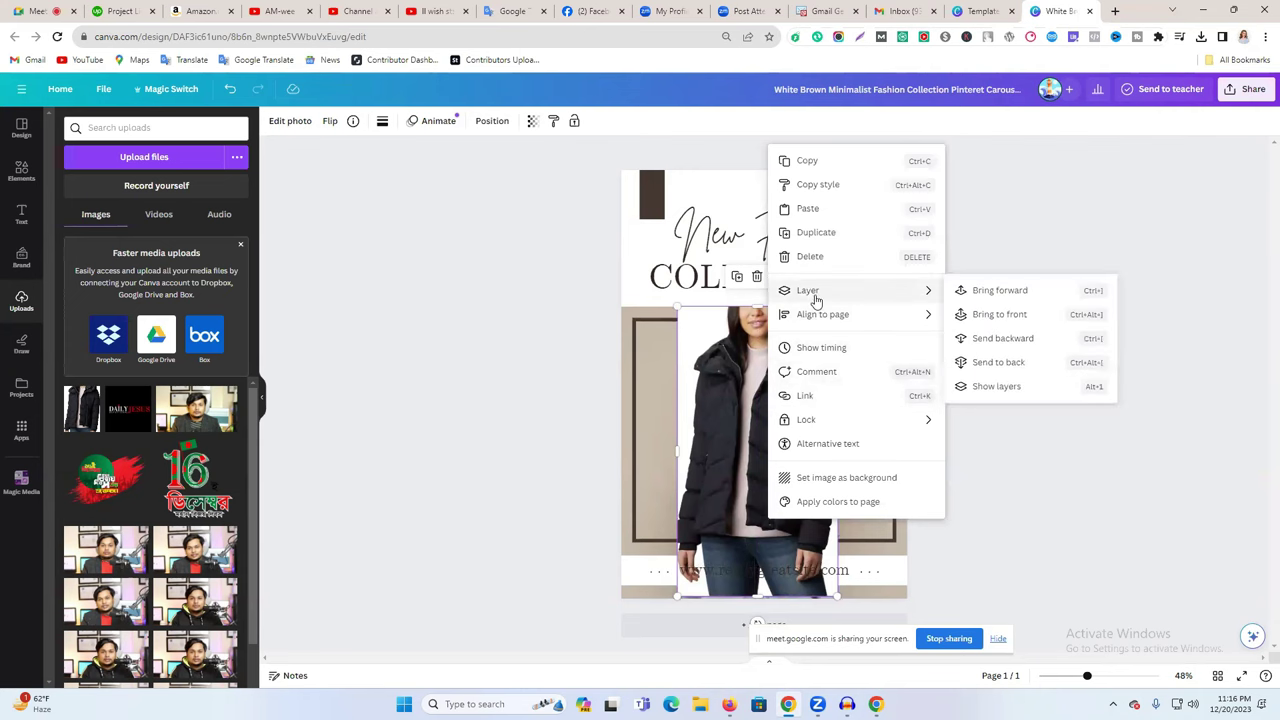
pyautogui.click(987, 338)
pyautogui.click(1048, 357)
pyautogui.moveTo(745, 420); pyautogui.dragTo(759, 404)
pyautogui.click(1005, 424)
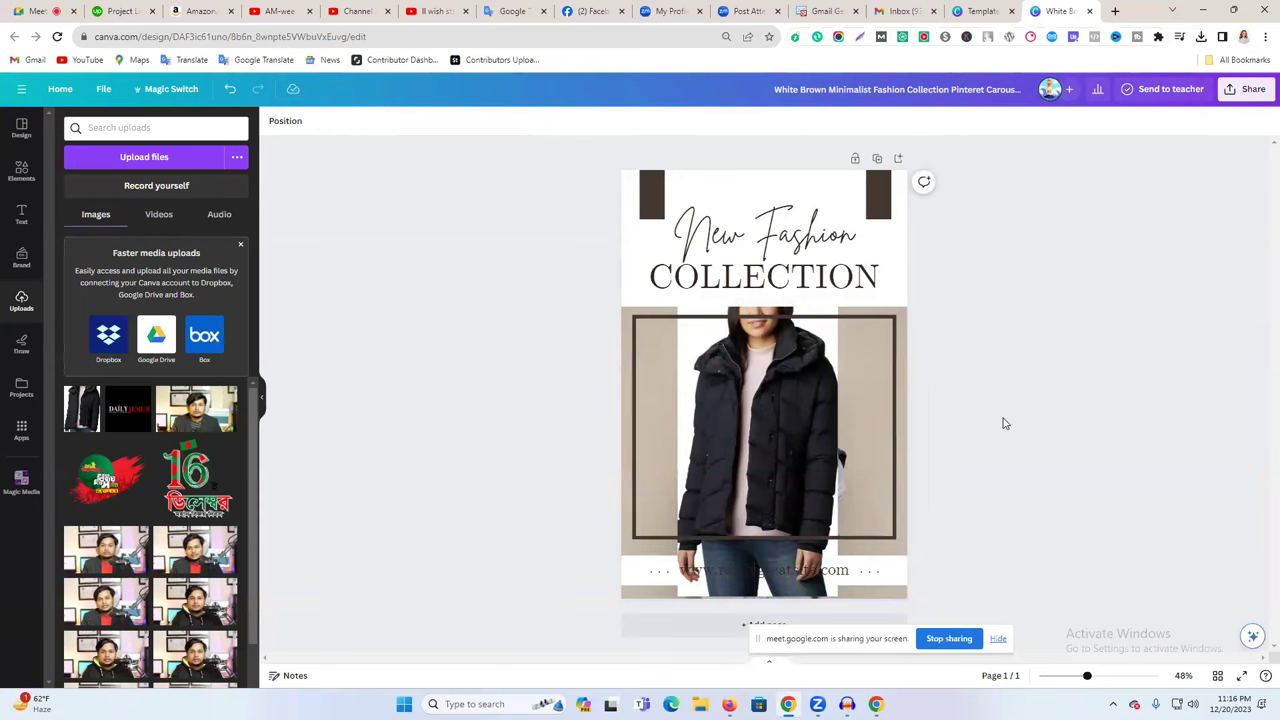
# Copy the product title "Columbia Women's Ember Springs Down Parka" from the Amazon product page
pyautogui.click(212, 11)
pyautogui.moveTo(482, 241); pyautogui.dragTo(842, 248)
pyautogui.hotkey('ctrl', 'c')
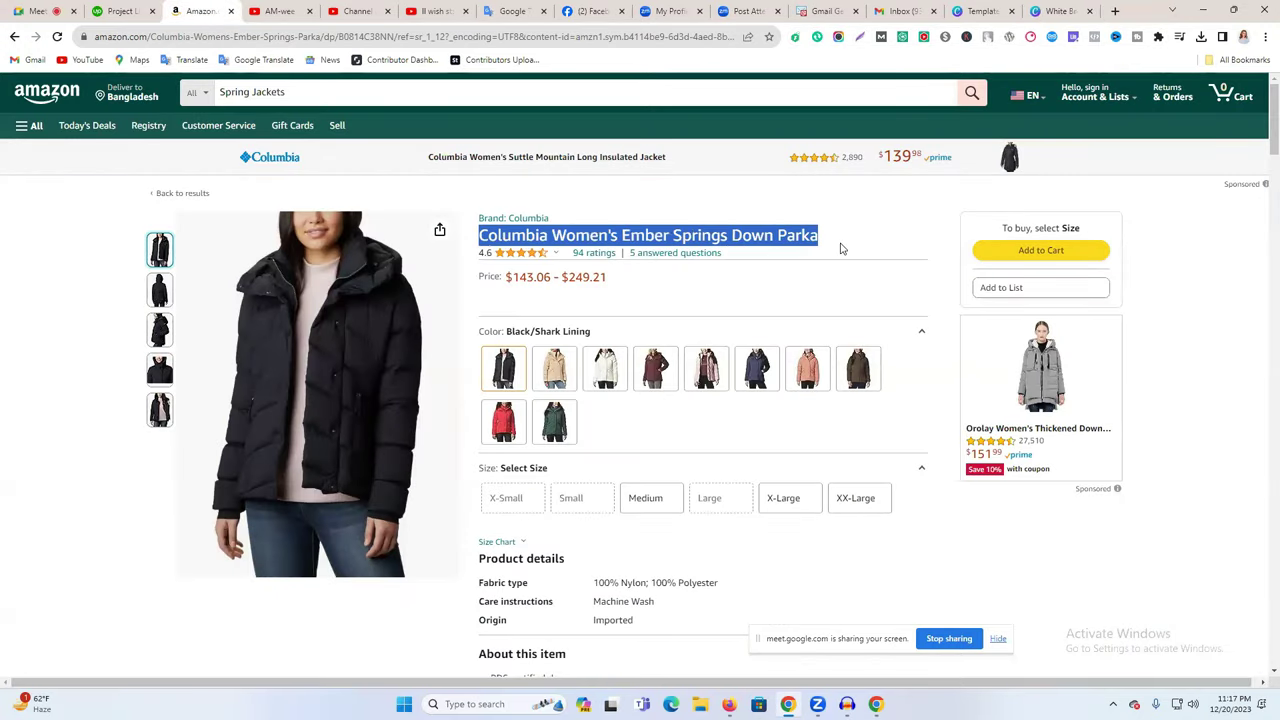
# Replace the script New Fashion text in the Canva design with the copied product title and widen its text box
pyautogui.click(1058, 11)
pyautogui.click(760, 224)
pyautogui.doubleClick(760, 224)
pyautogui.hotkey('ctrl', 'v')
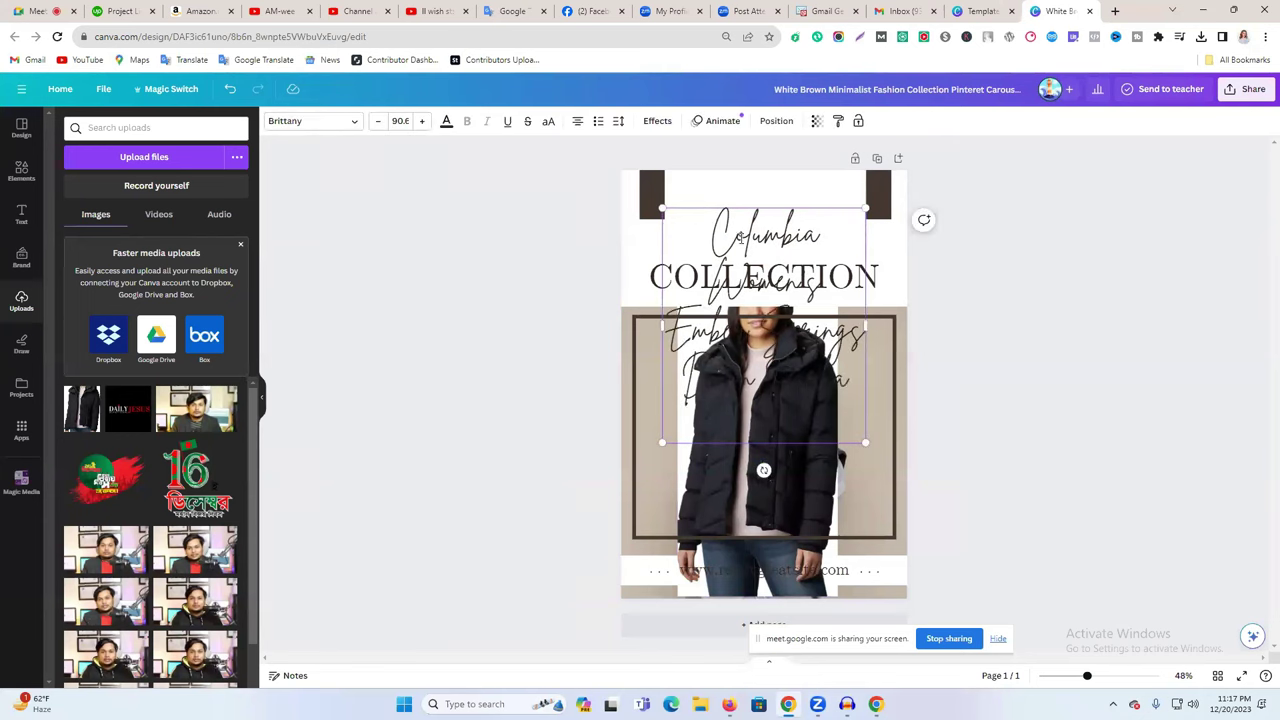
pyautogui.moveTo(867, 324); pyautogui.dragTo(1001, 287)
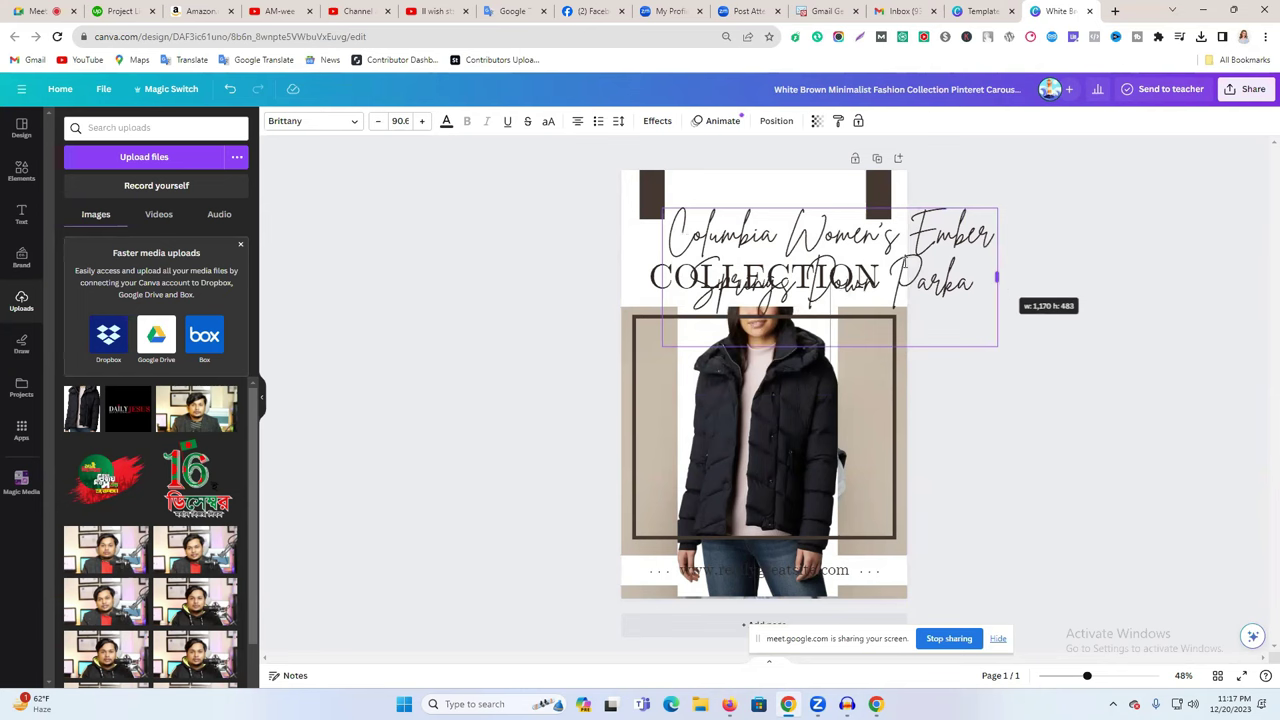
# Delete the script text box and replace the COLLECTION text with "COLUMBIA WOMEN'S EMBER SPRINGS DOWN PARKA"
pyautogui.moveTo(673, 260); pyautogui.dragTo(334, 229)
pyautogui.press('Delete')
pyautogui.click(697, 281)
pyautogui.click(709, 280)
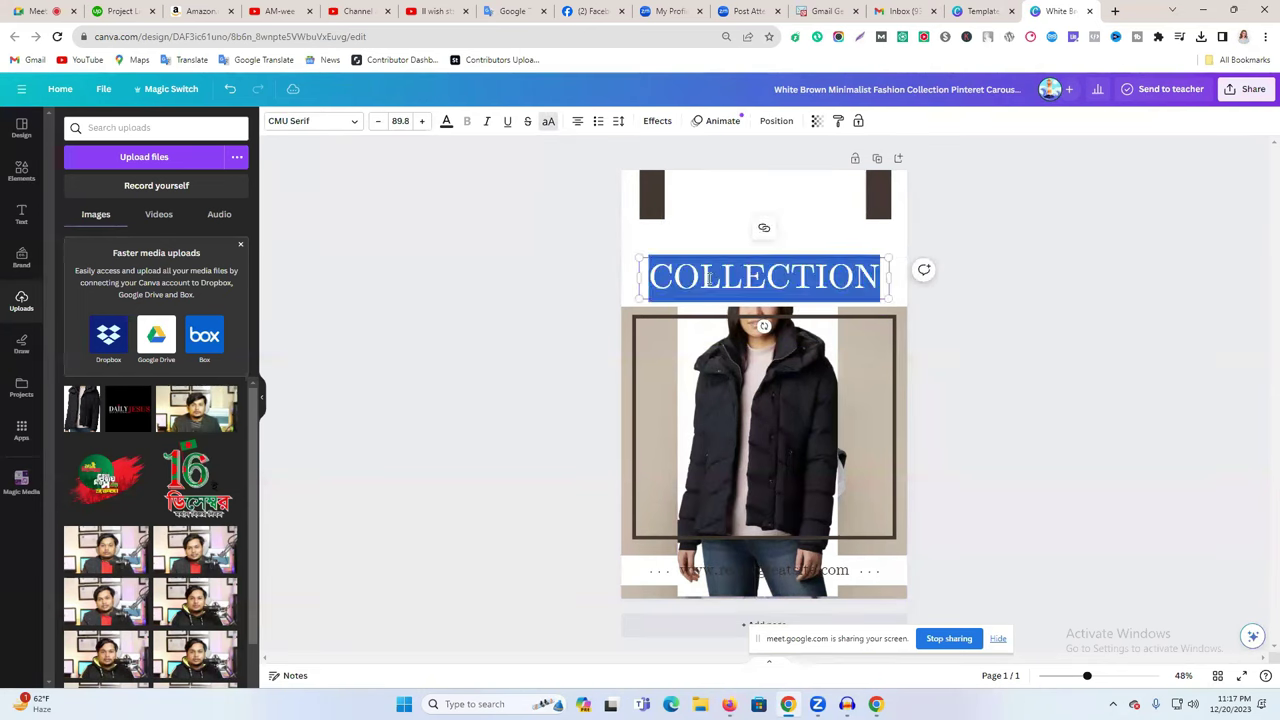
pyautogui.write("COLUMBIA WOMEN'S EMBER SPRINGS DOWN PARKA")
# Widen the product title's text box, reduce its font size to 54.9 and move it above the parka photo
pyautogui.moveTo(890, 360); pyautogui.dragTo(1066, 390)
pyautogui.moveTo(1066, 443); pyautogui.dragTo(989, 383)
pyautogui.moveTo(833, 317); pyautogui.dragTo(832, 263)
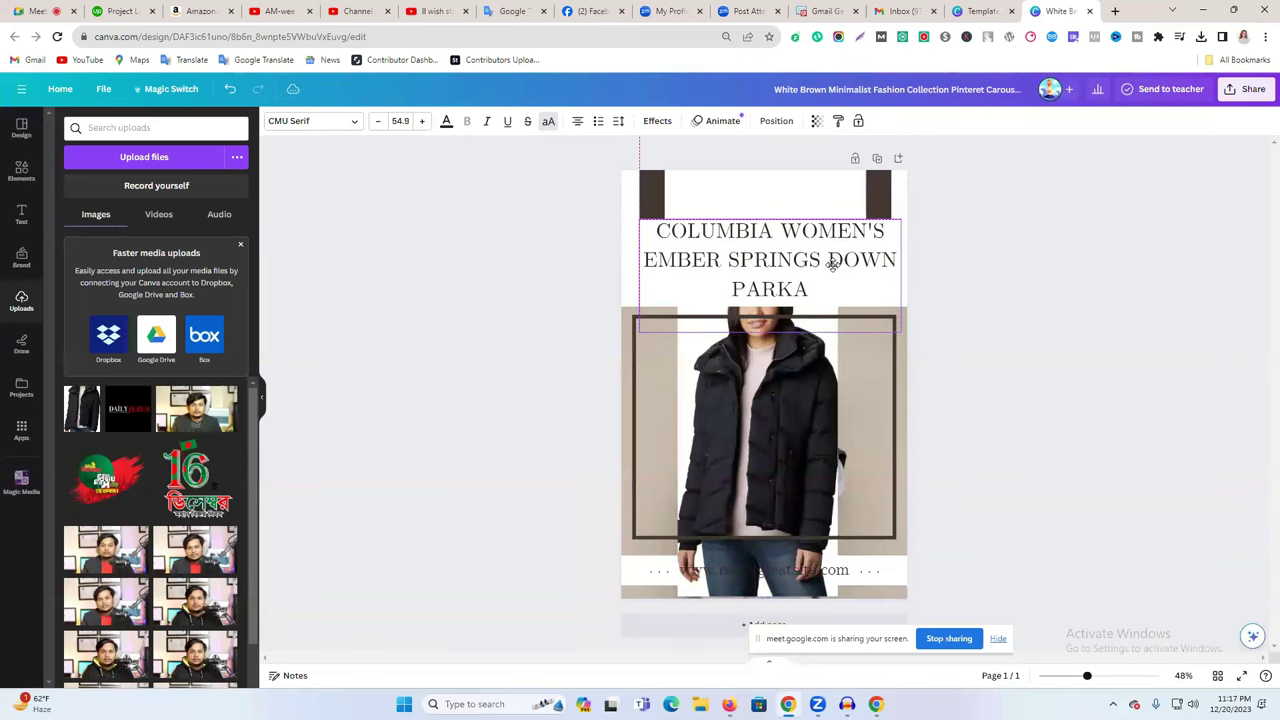
pyautogui.click(995, 287)
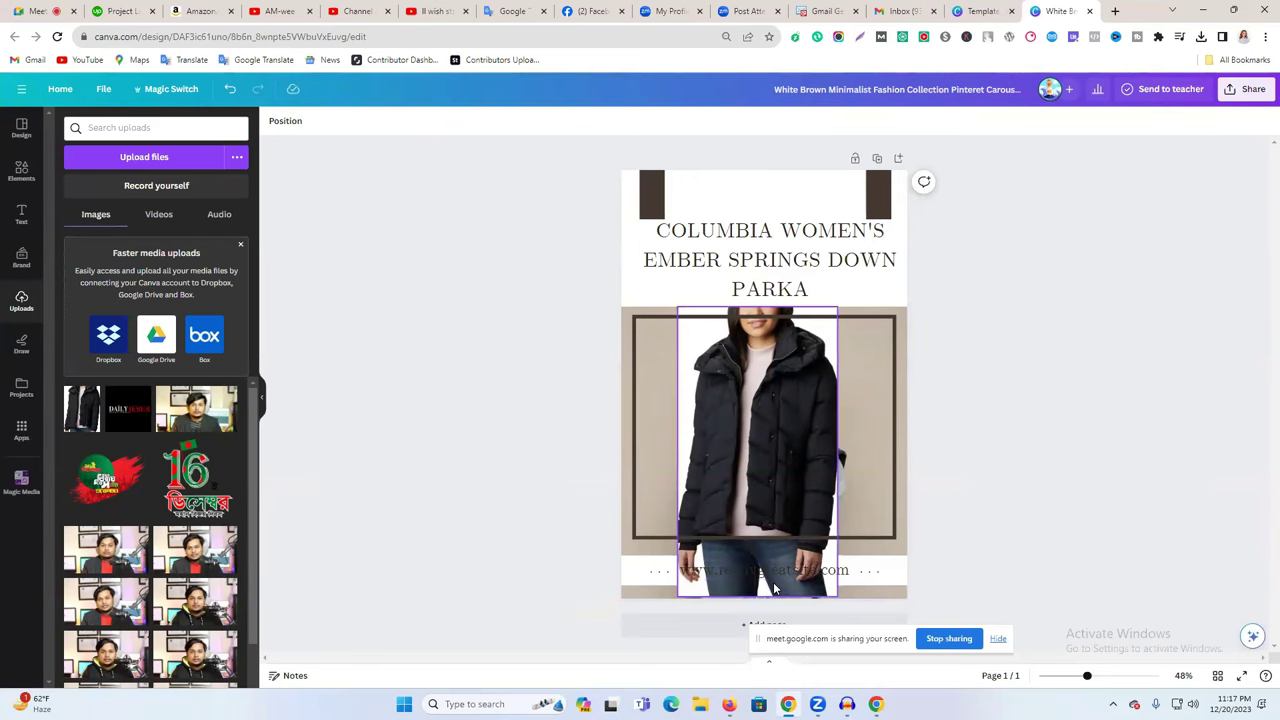
pyautogui.click(196, 12)
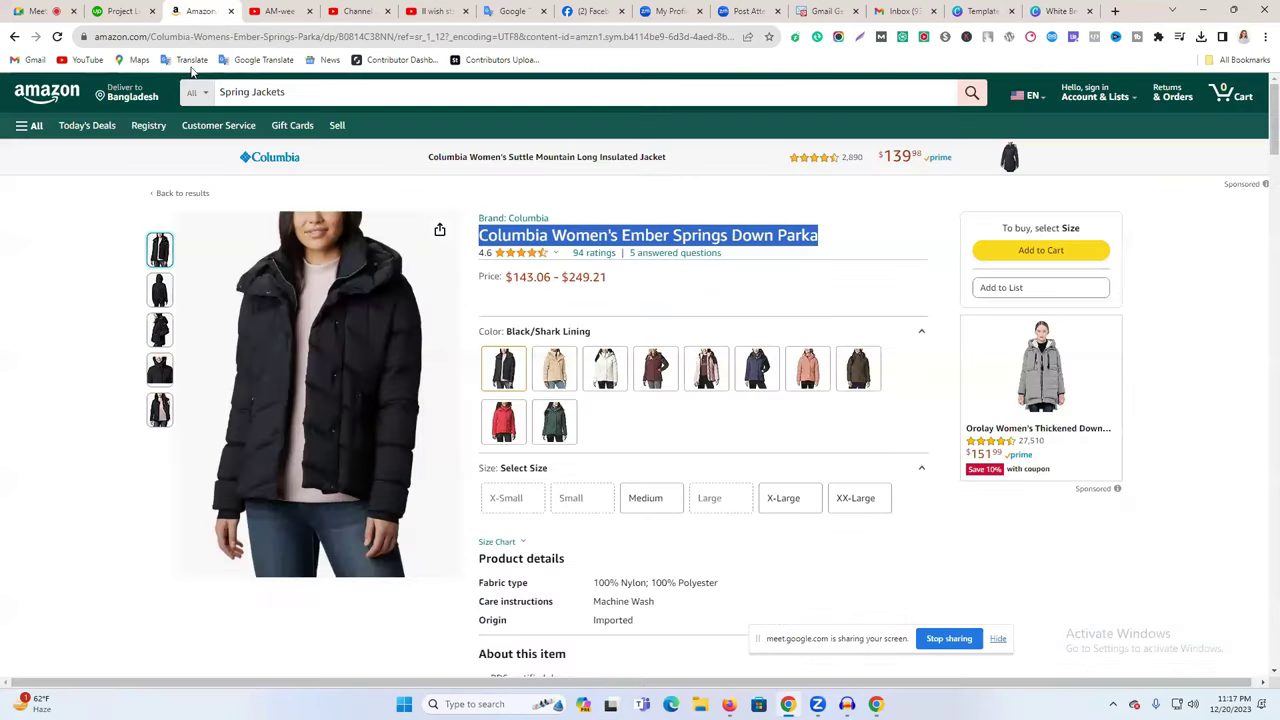
pyautogui.doubleClick(146, 37)
pyautogui.hotkey('ctrl', 'c')
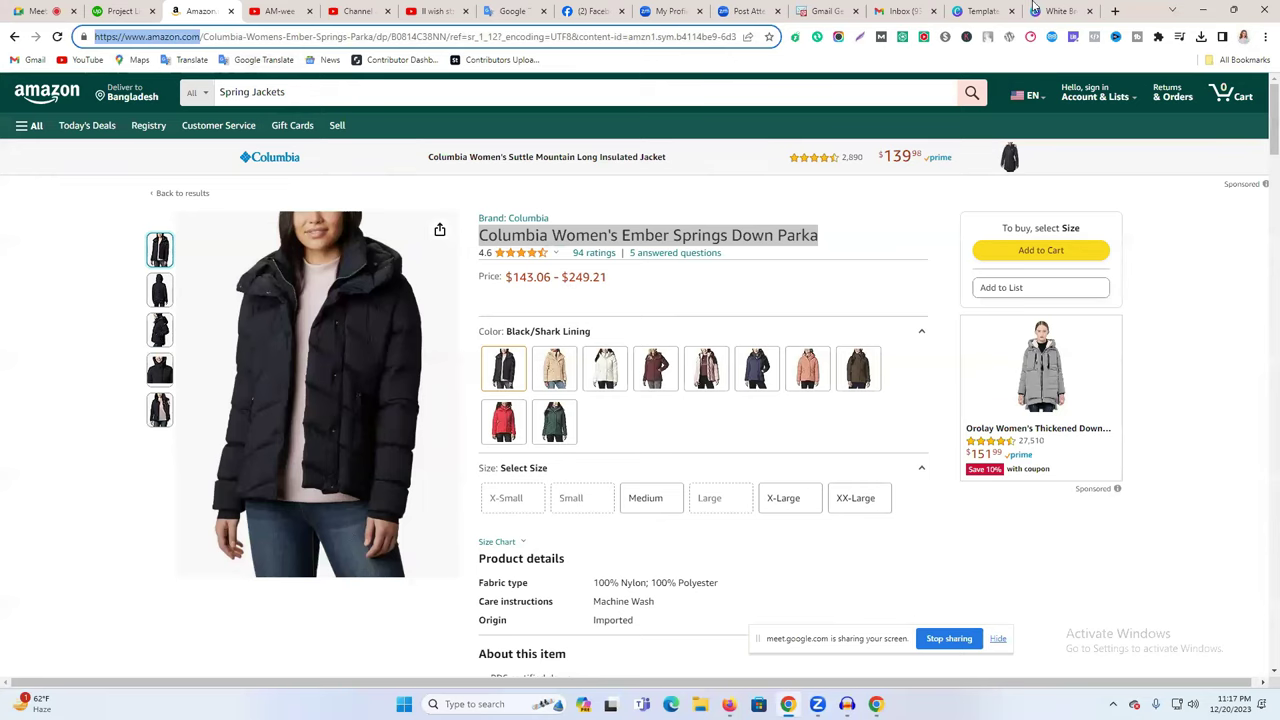
pyautogui.click(1040, 11)
pyautogui.doubleClick(706, 570)
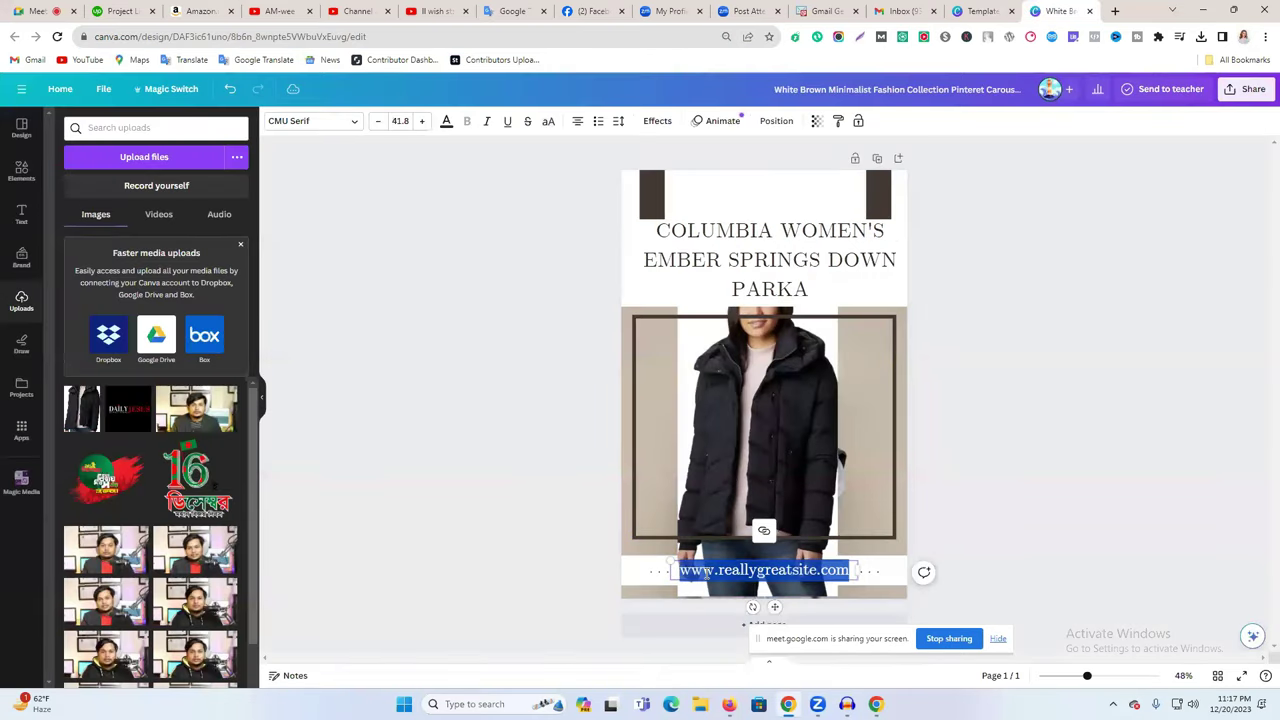
pyautogui.hotkey('ctrl', 'k')
pyautogui.hotkey('ctrl', 'v')
pyautogui.press('Return')
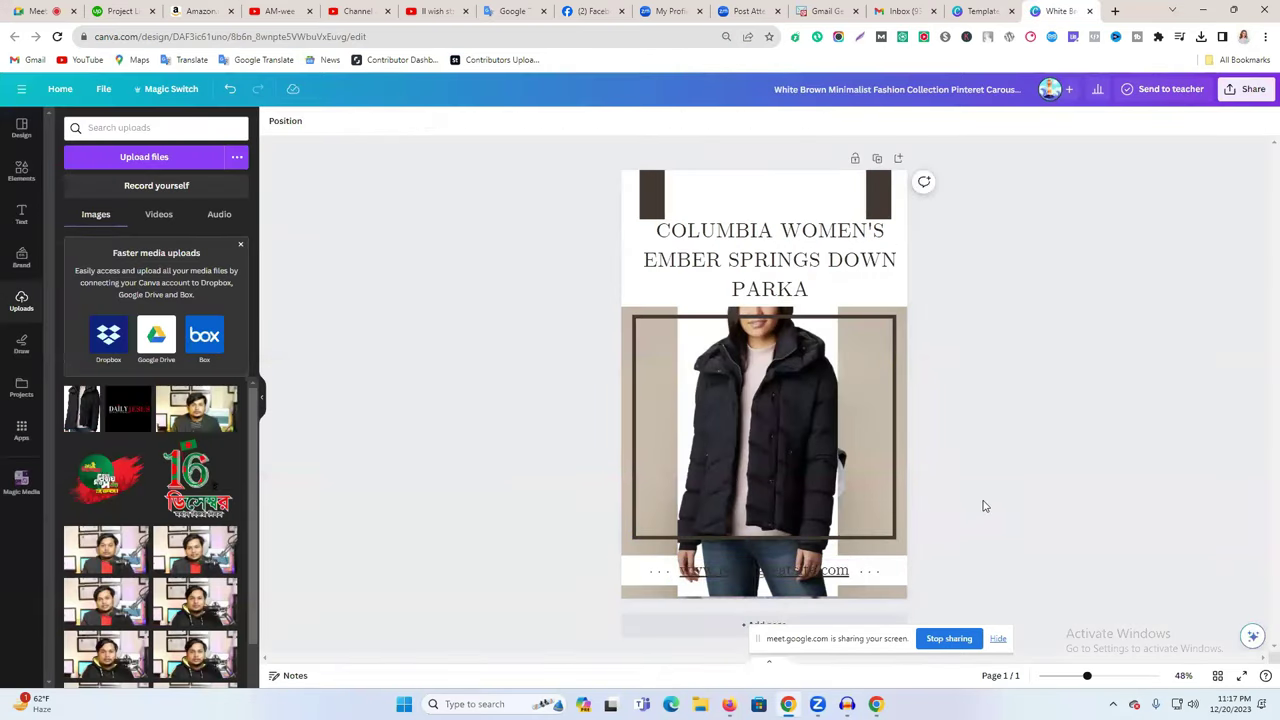
# Try to clear the Amazon address from the website text's link
pyautogui.moveTo(776, 577)
pyautogui.click(786, 530)
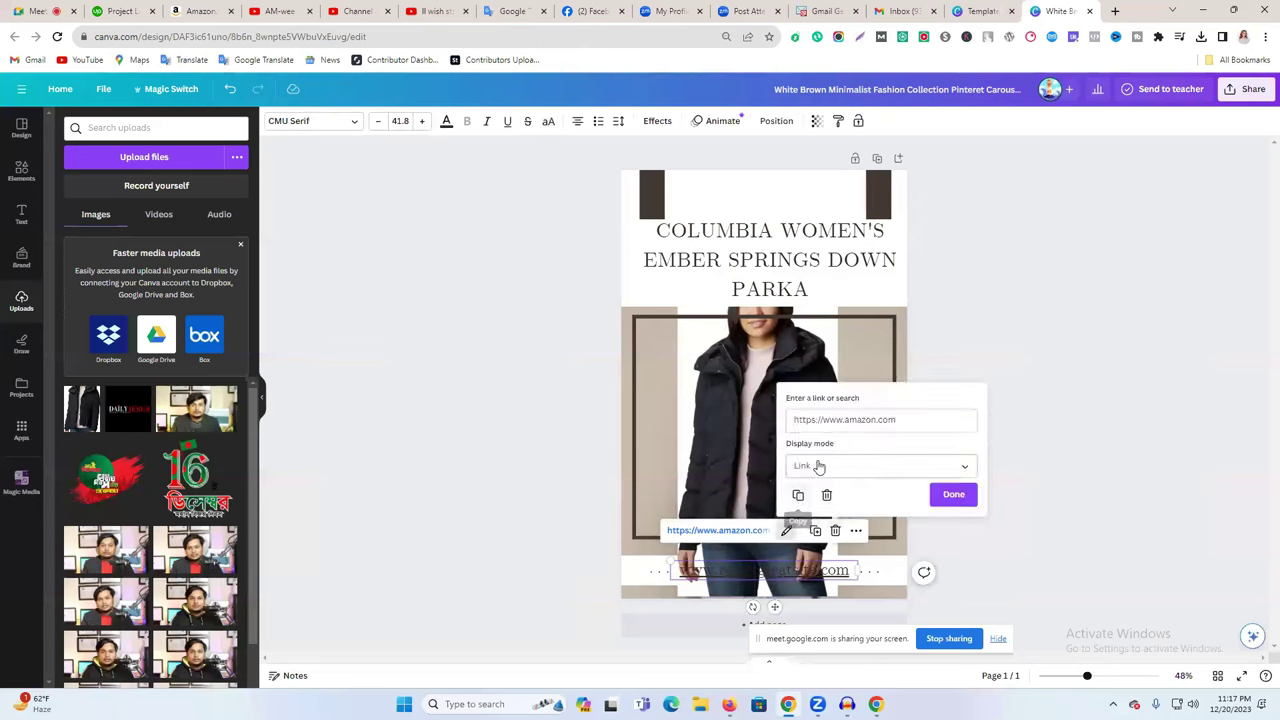
pyautogui.click(835, 421)
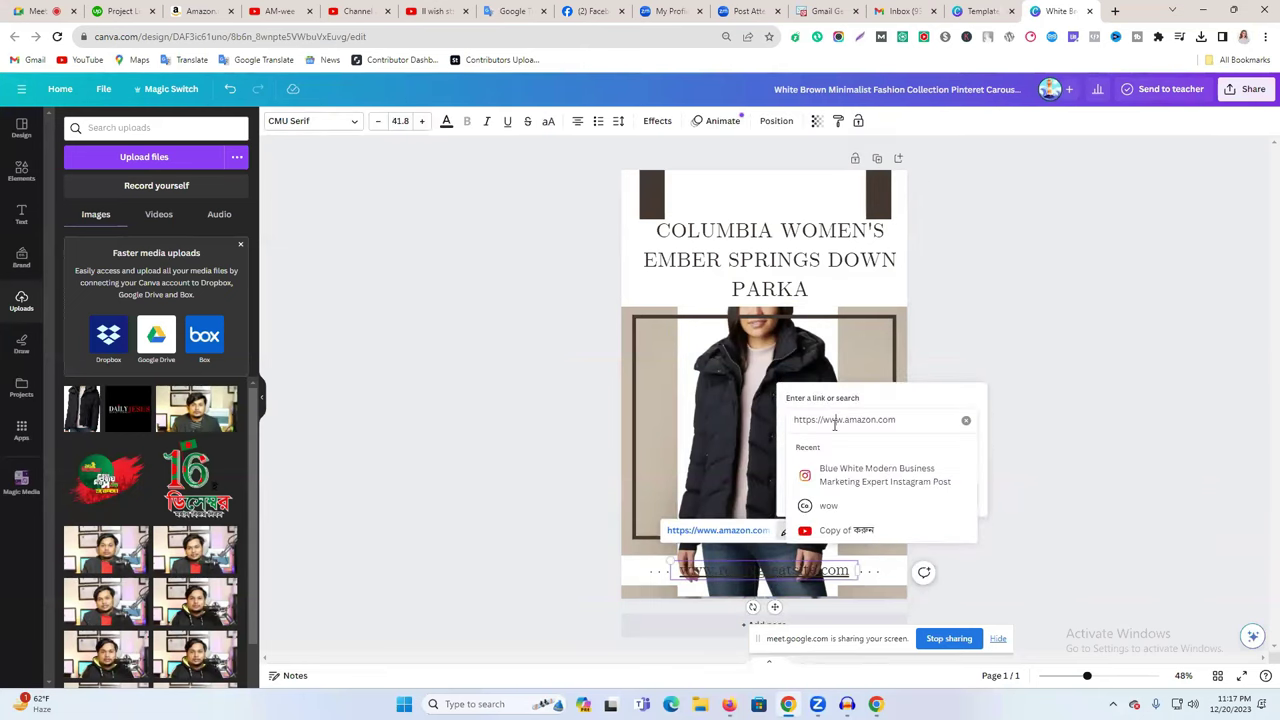
pyautogui.click(967, 423)
pyautogui.click(1018, 436)
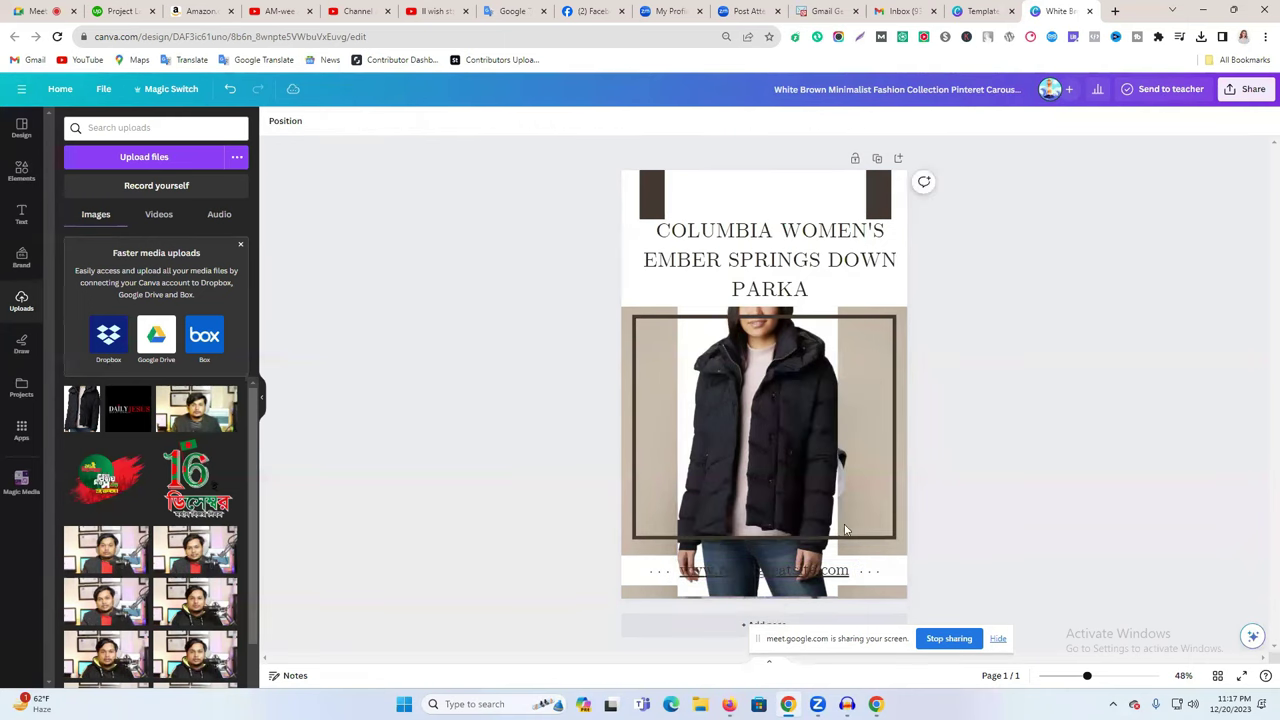
# Set the website text link's display mode to Embed
pyautogui.click(787, 532)
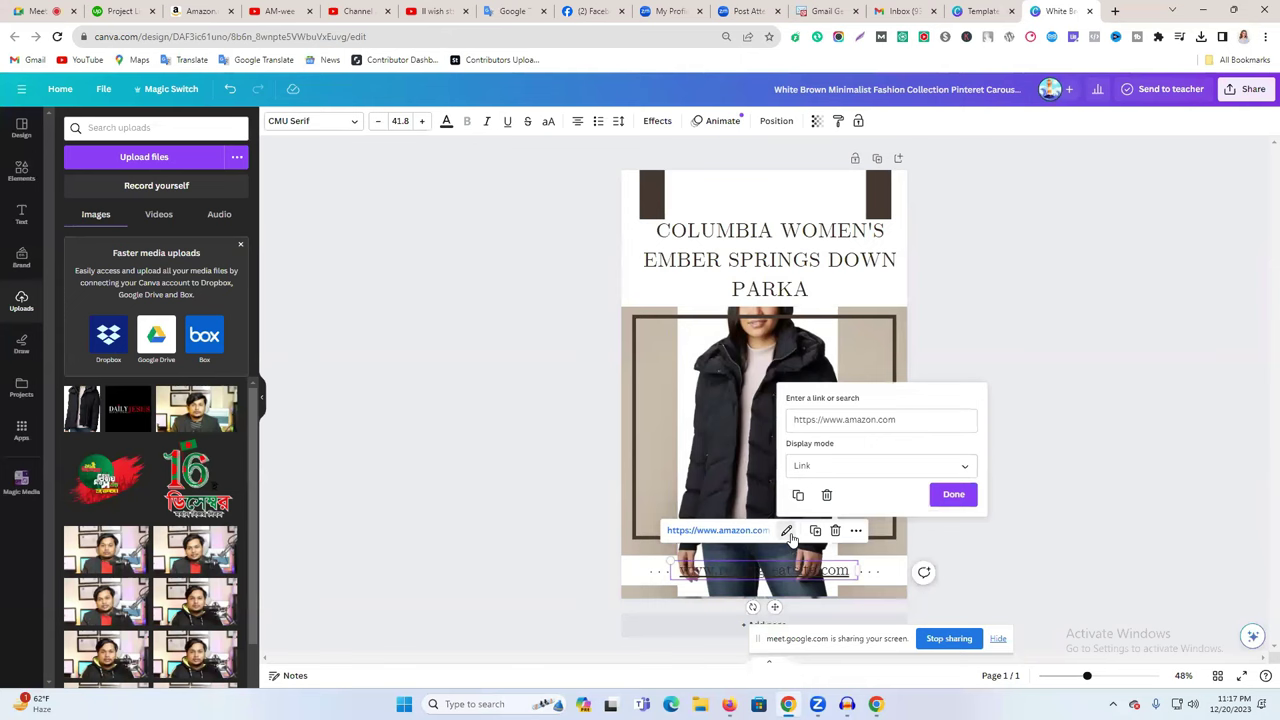
pyautogui.click(872, 468)
pyautogui.click(849, 496)
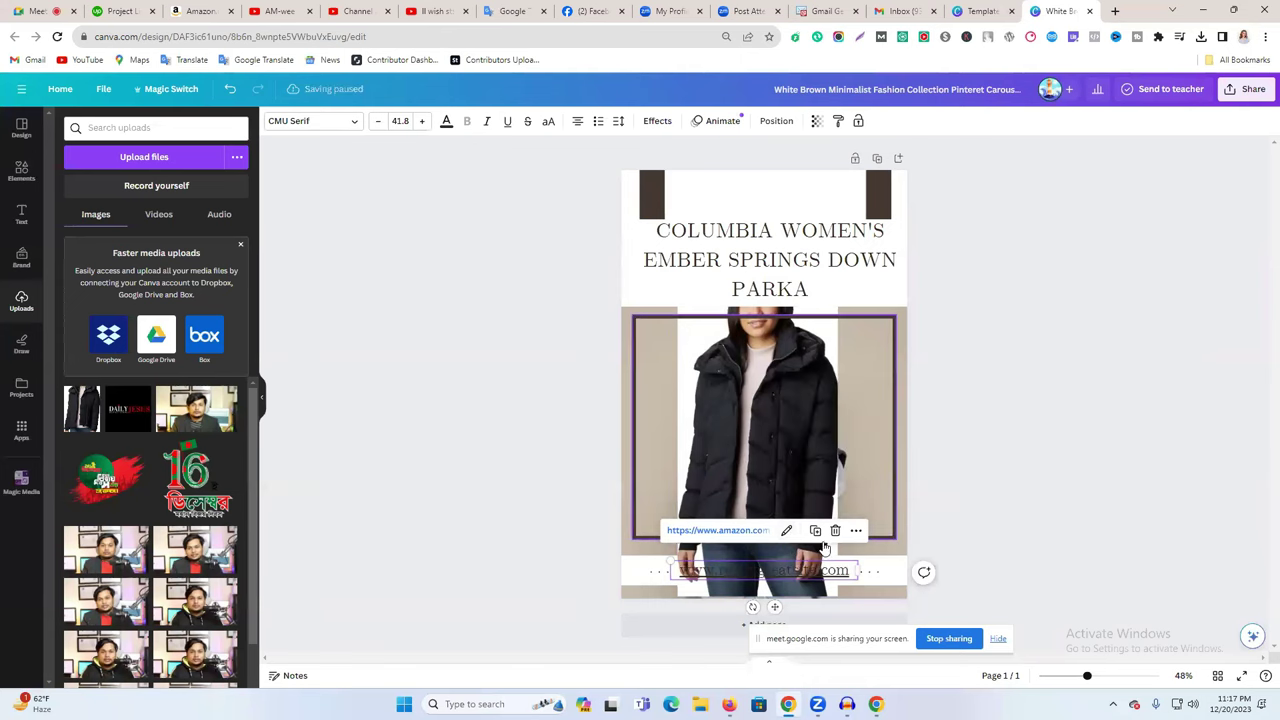
# Delete the embedded Amazon link card, undo the removal and delete the card again
pyautogui.click(783, 532)
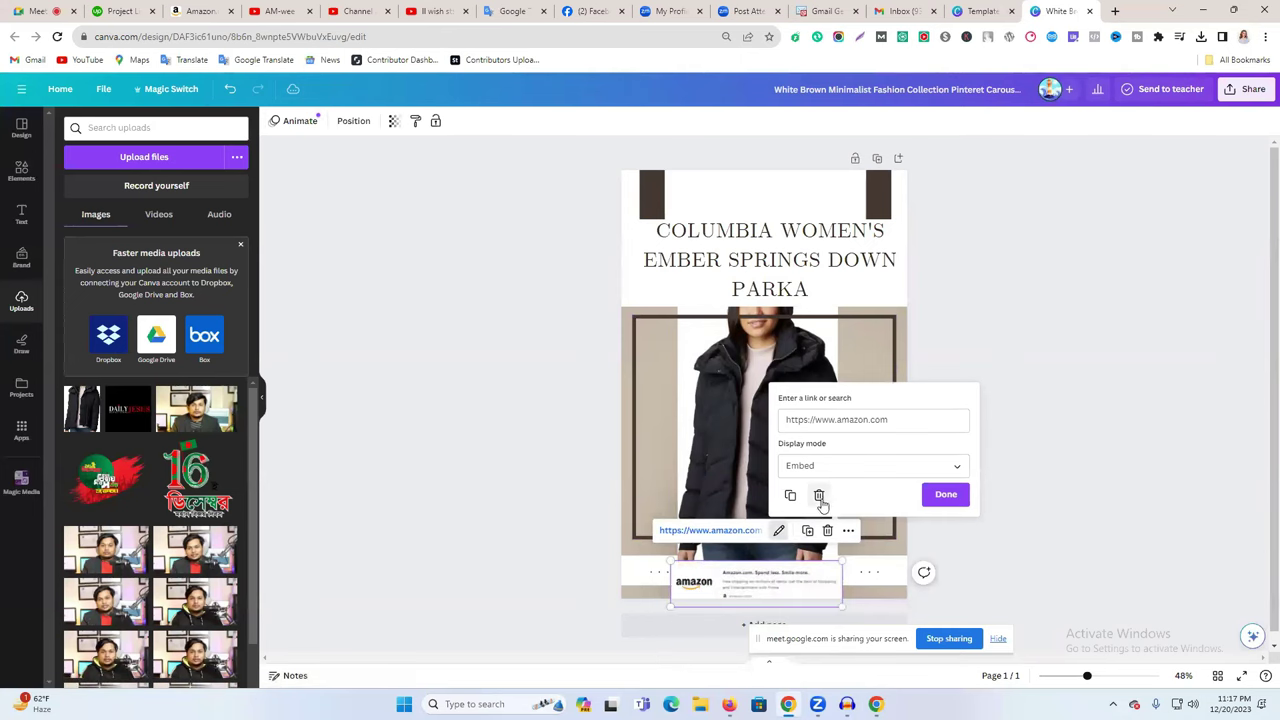
pyautogui.click(818, 496)
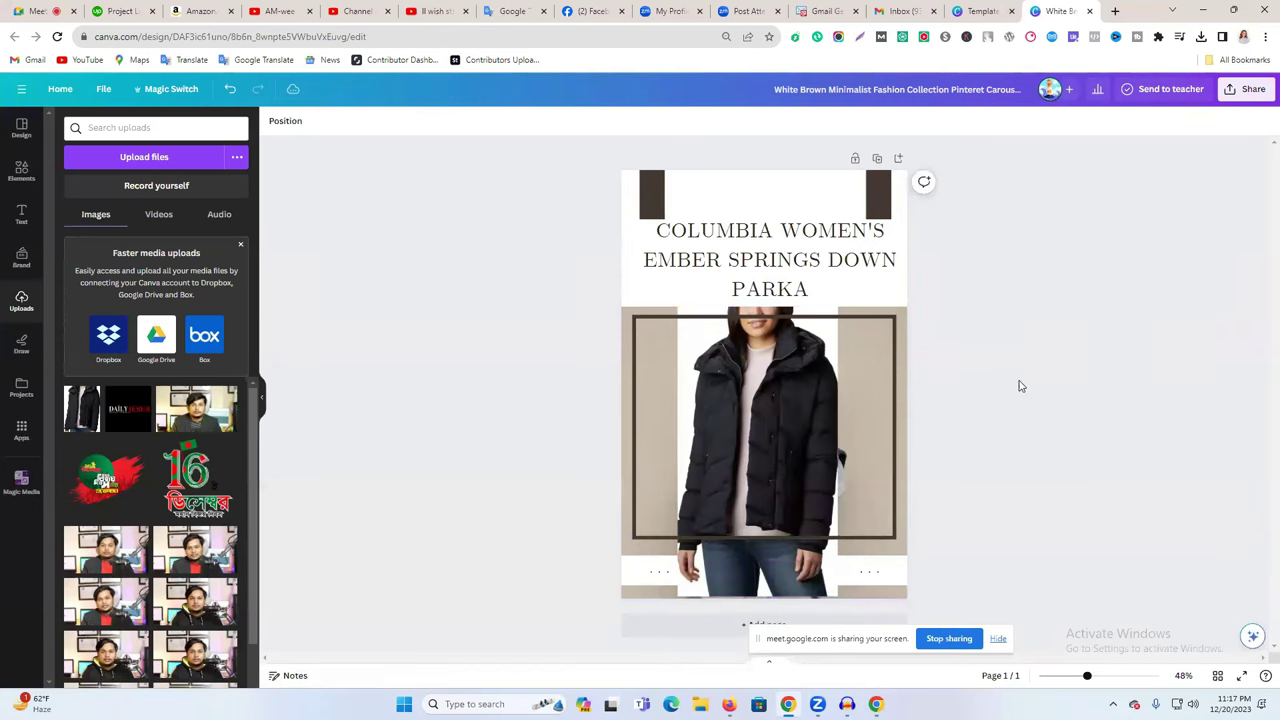
pyautogui.hotkey('ctrl', 'z')
pyautogui.click(768, 590)
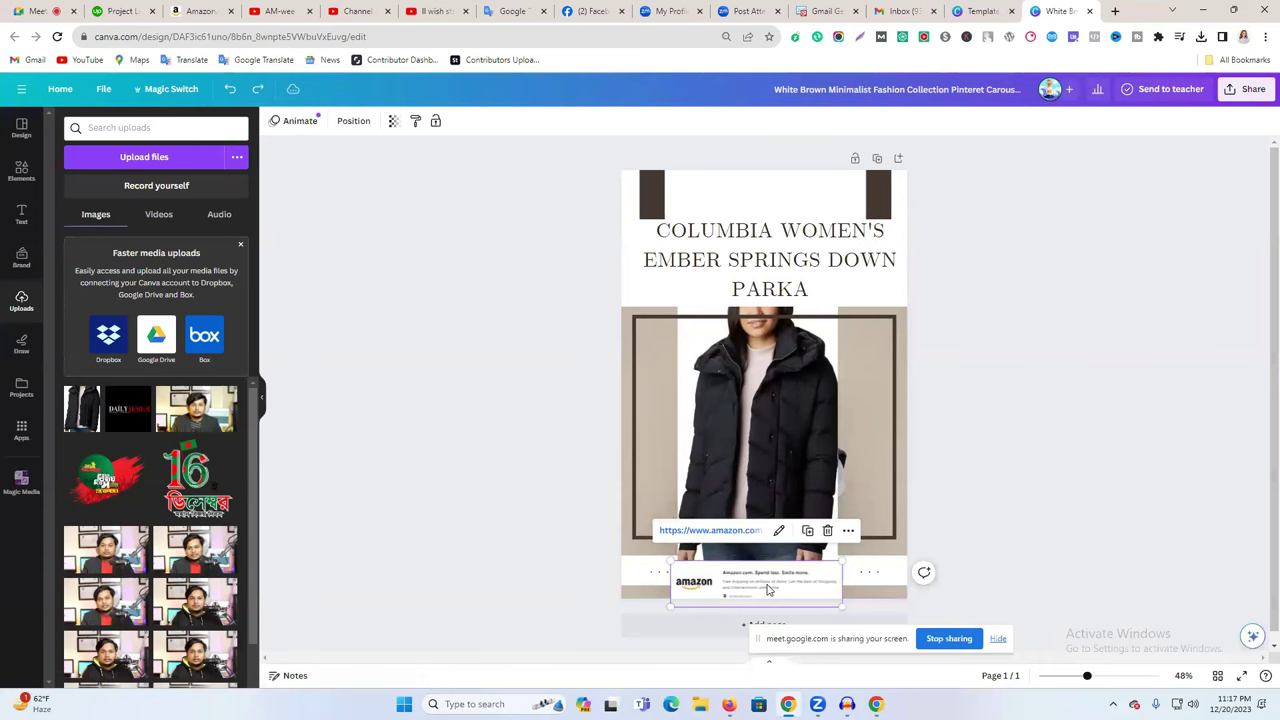
pyautogui.press('Delete')
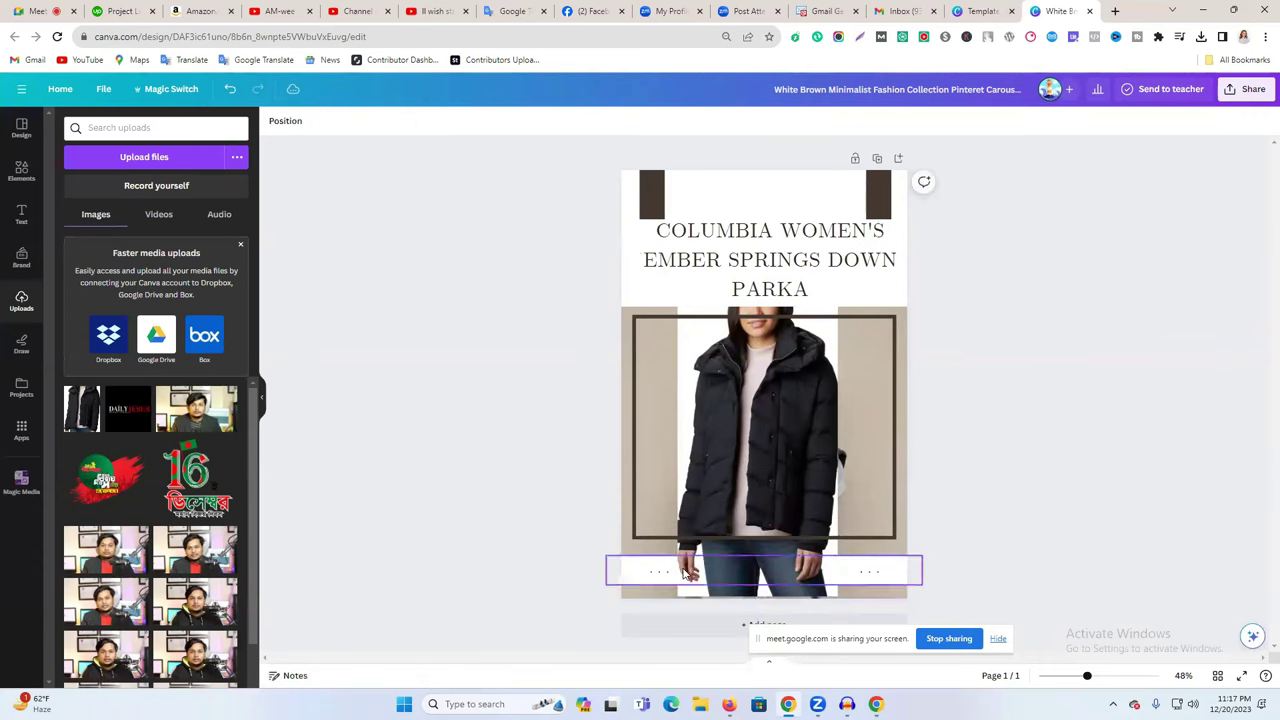
# Add a heading text box to the page and move it to the lower part of the parka photo
pyautogui.click(21, 213)
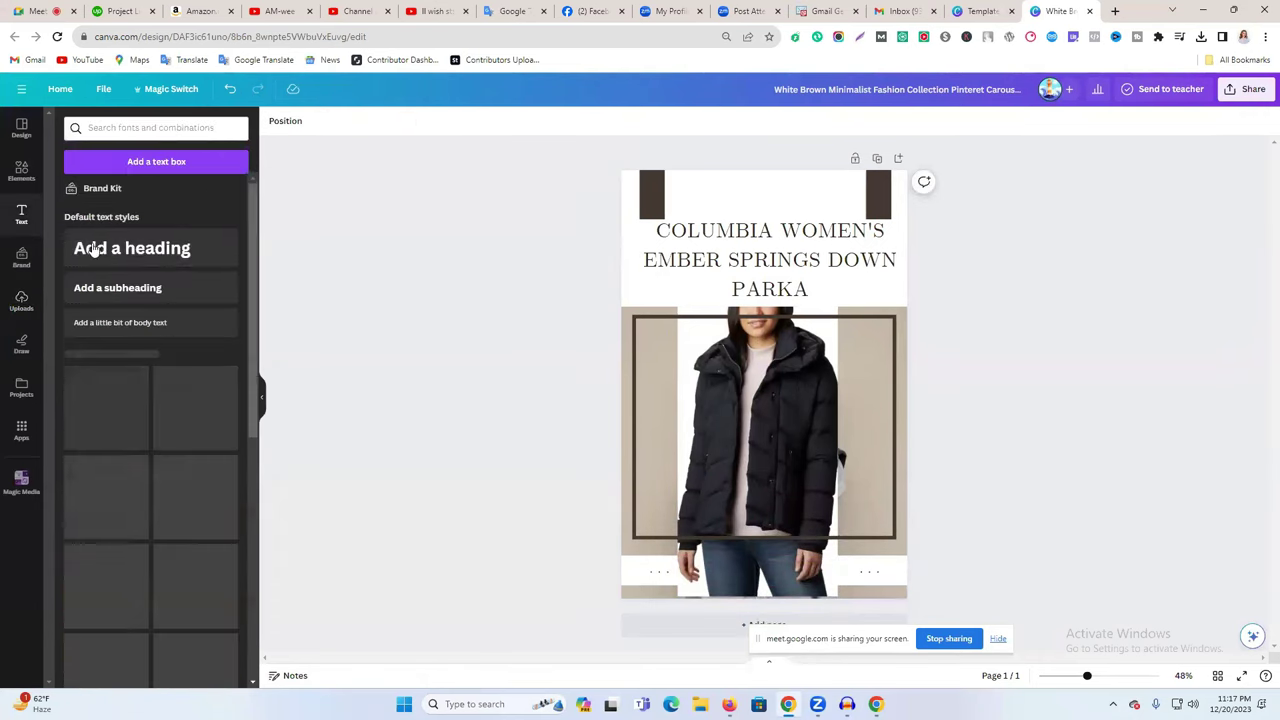
pyautogui.click(131, 248)
pyautogui.doubleClick(706, 388)
pyautogui.click(877, 383)
pyautogui.moveTo(810, 388); pyautogui.dragTo(808, 472)
pyautogui.doubleClick(808, 472)
pyautogui.hotkey('ctrl', 'a')
pyautogui.click(200, 11)
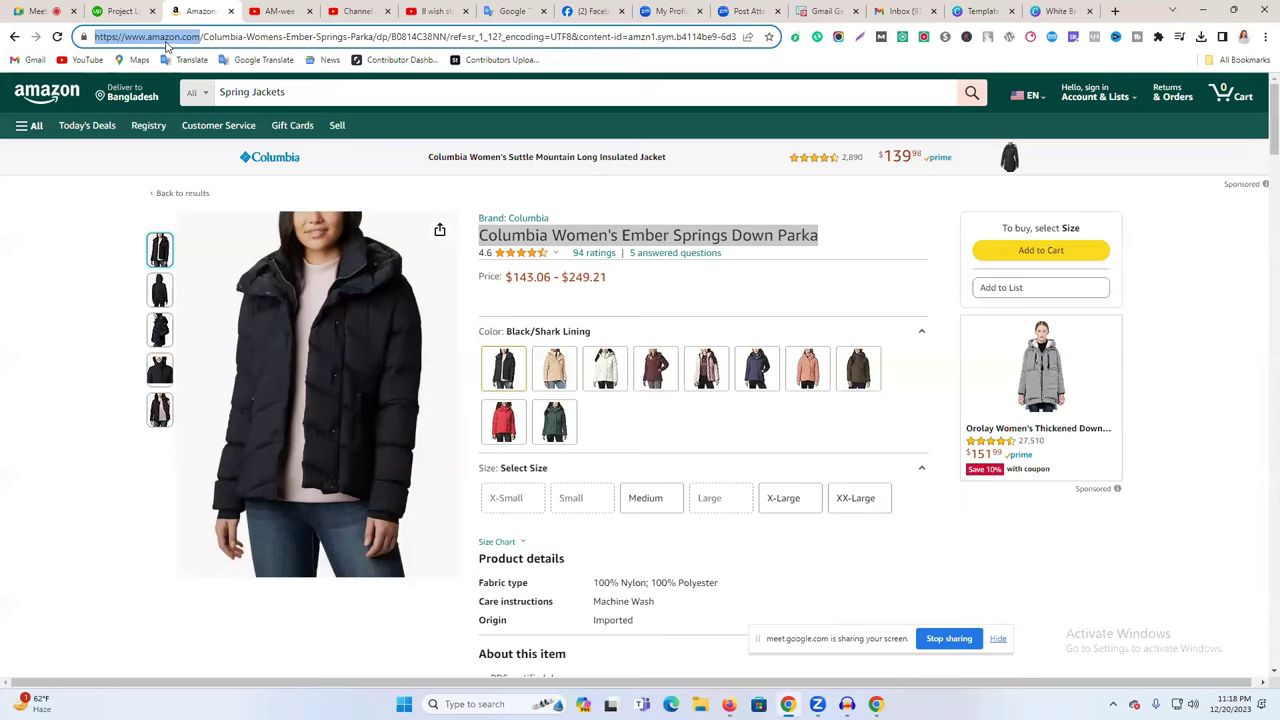
pyautogui.click(1050, 11)
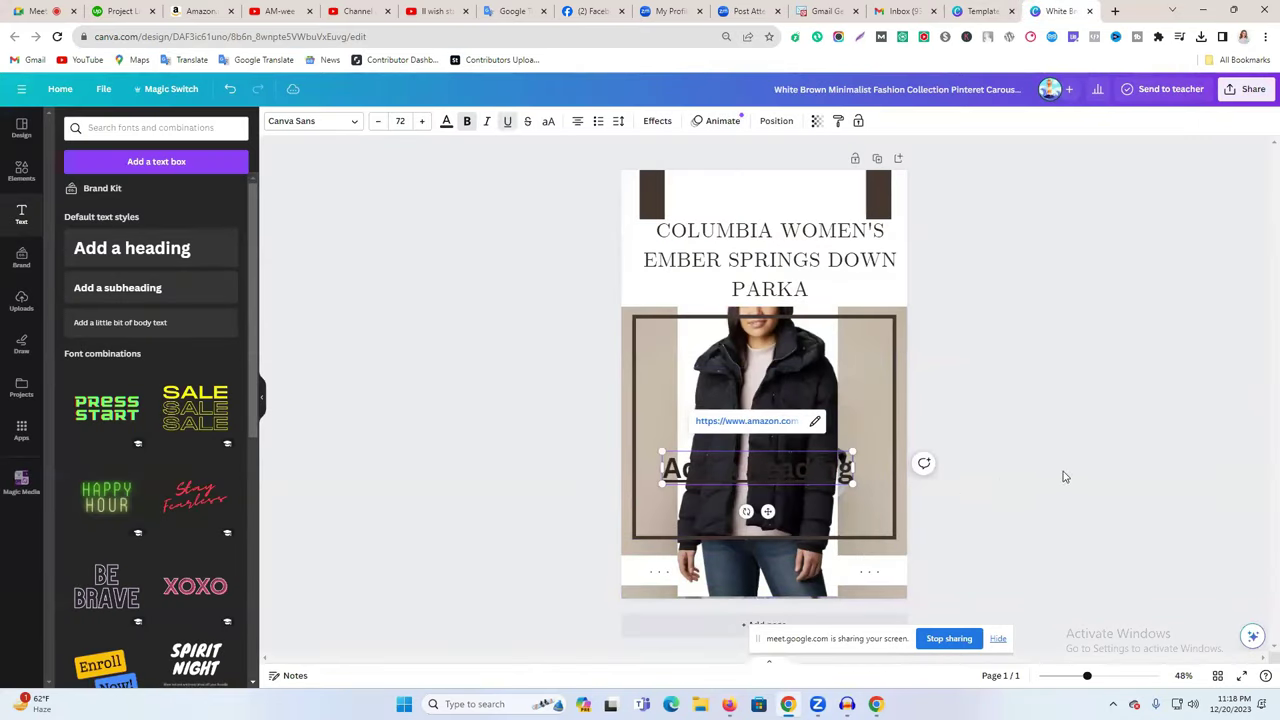
pyautogui.moveTo(757, 468); pyautogui.dragTo(843, 528)
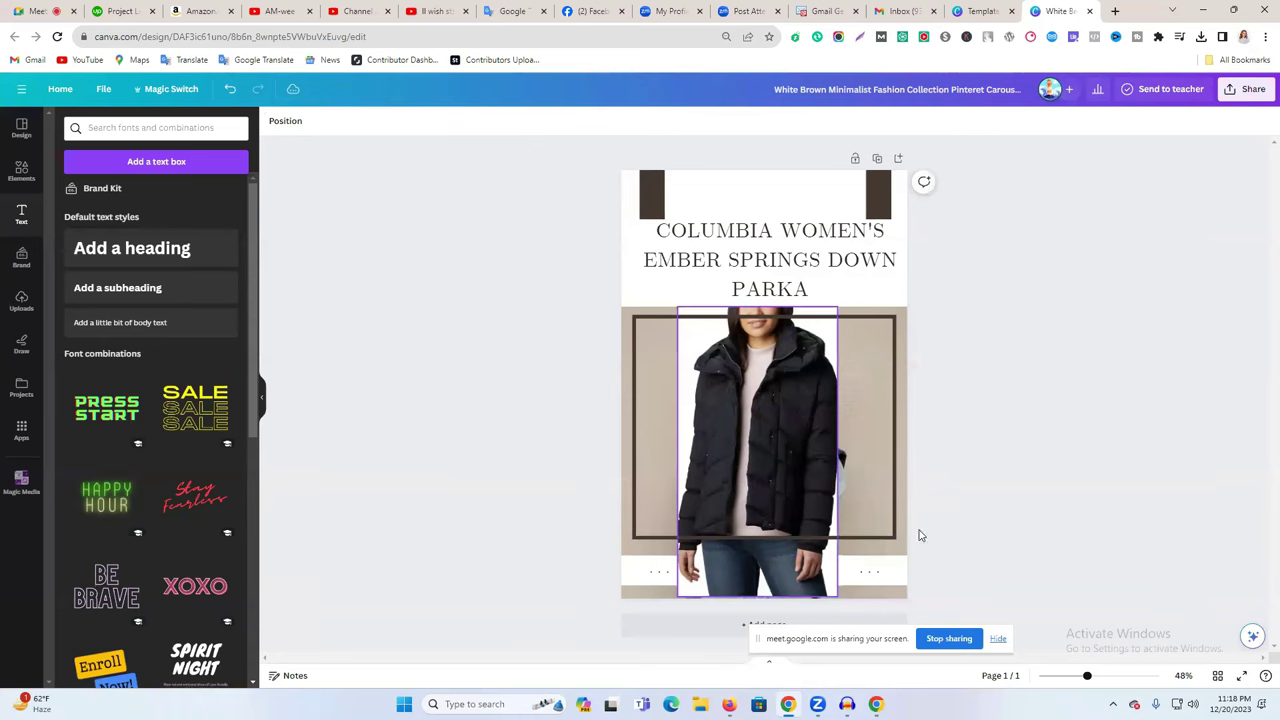
pyautogui.click(779, 270)
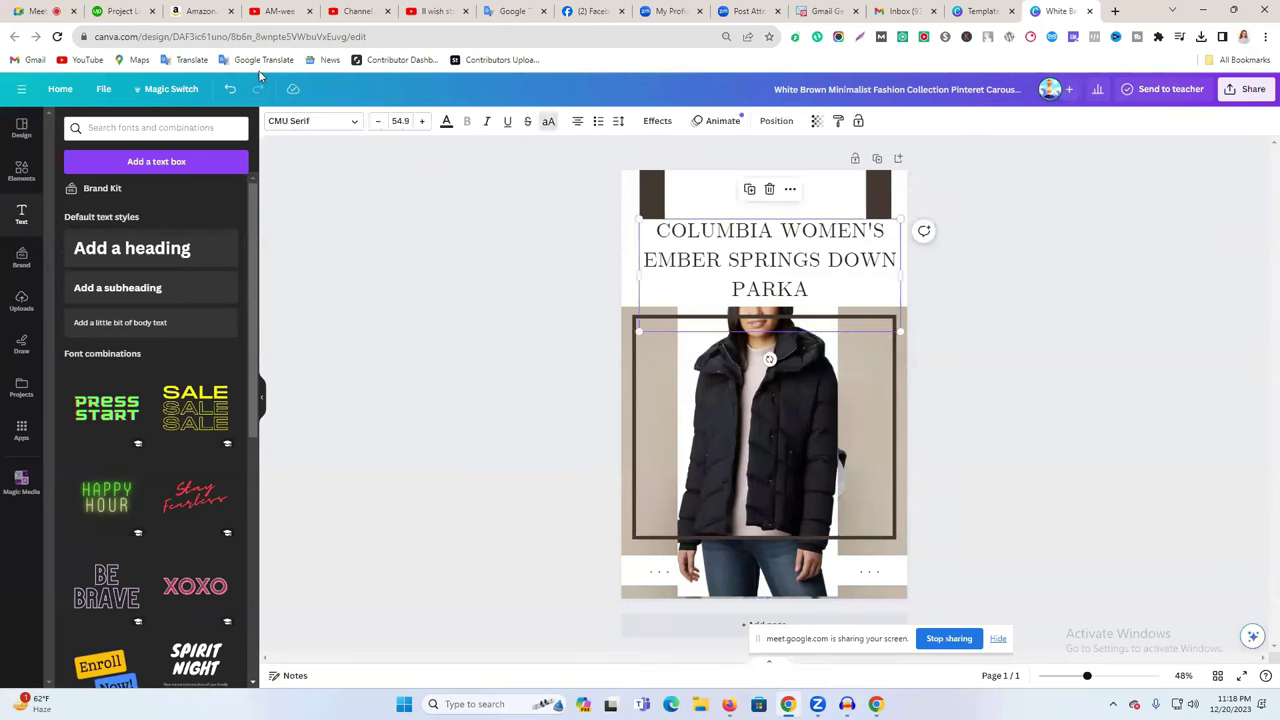
# Undo the heading and embedded card changes back to the linked website text
pyautogui.click(226, 90)
pyautogui.click(224, 91)
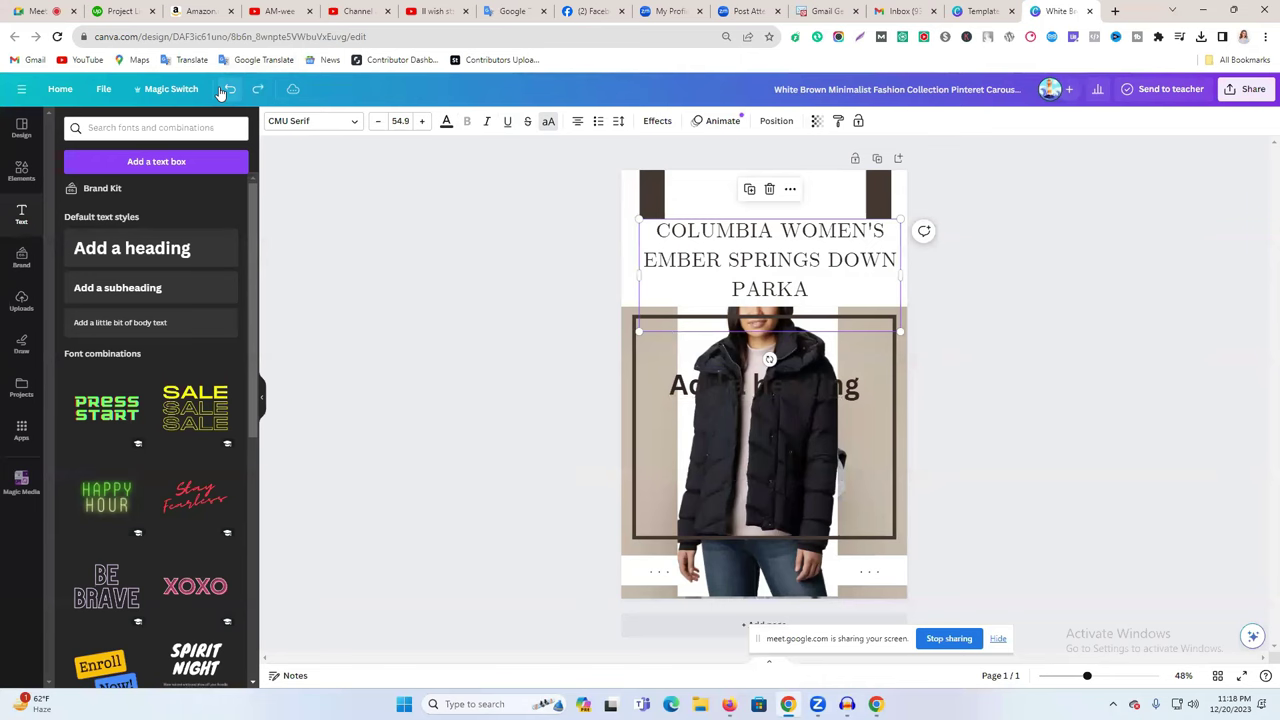
pyautogui.click(221, 91)
pyautogui.click(221, 91)
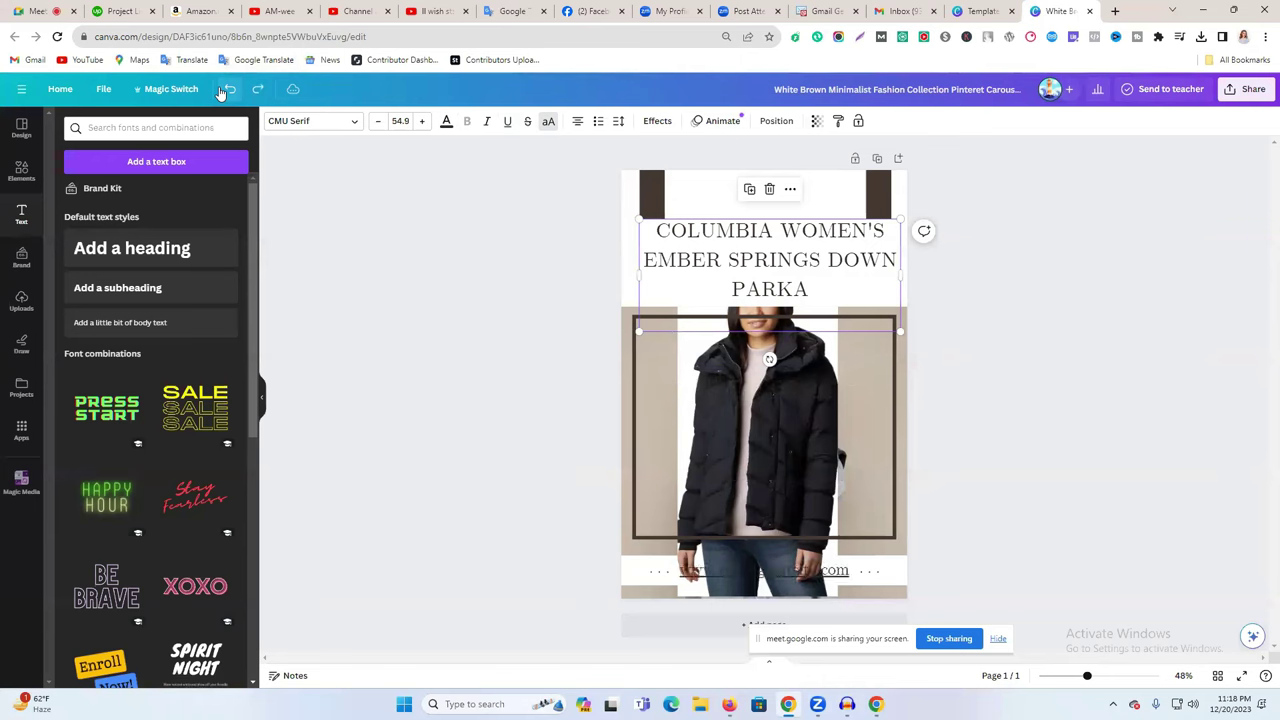
pyautogui.doubleClick(724, 572)
pyautogui.click(724, 572)
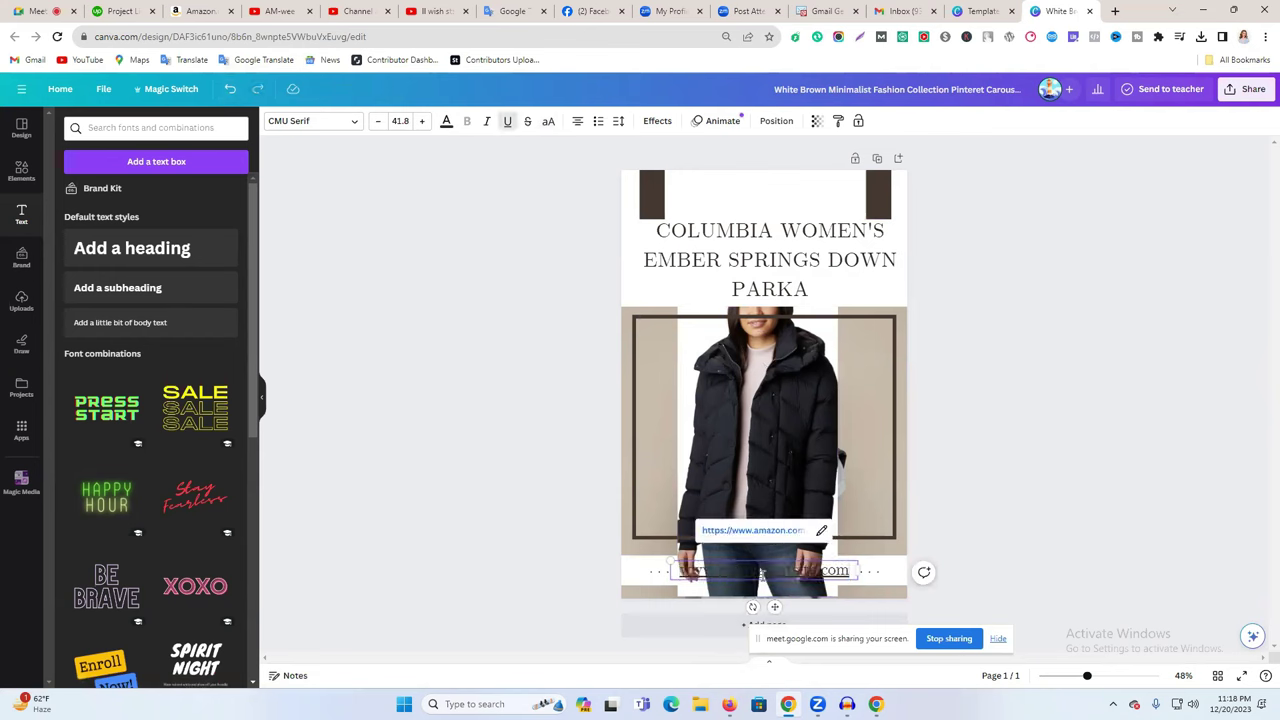
pyautogui.click(821, 531)
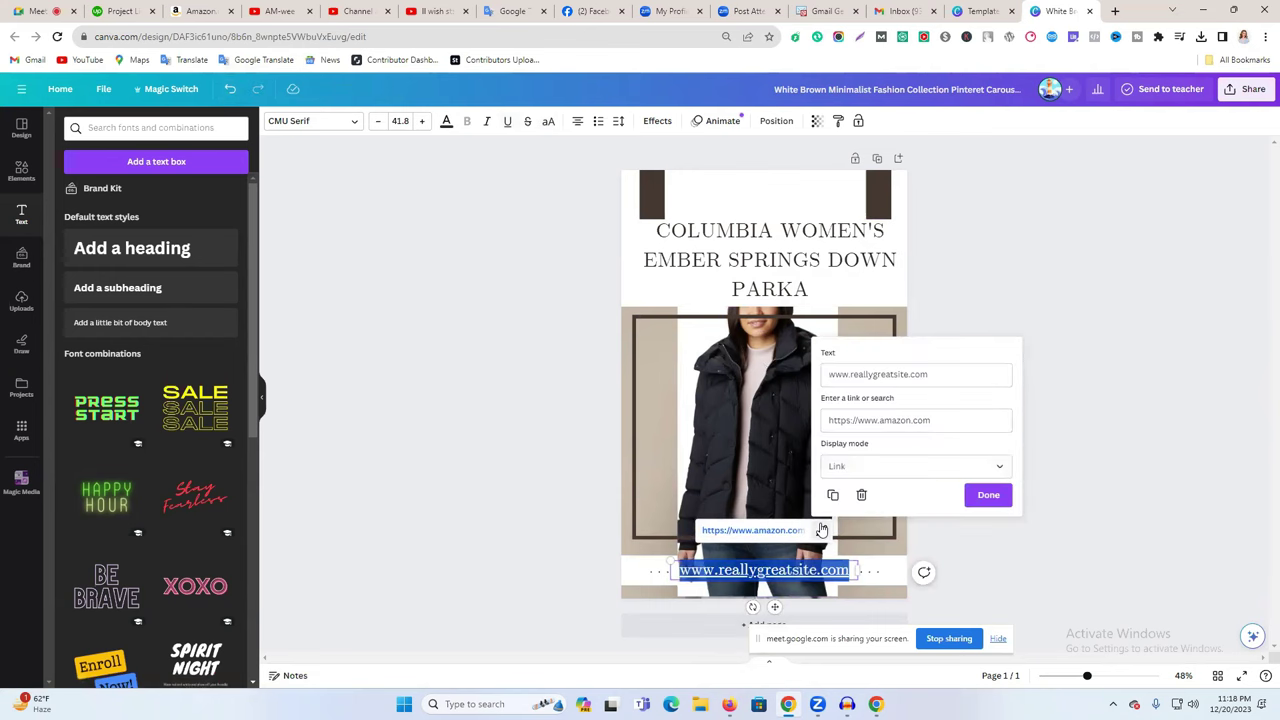
pyautogui.doubleClick(859, 420)
pyautogui.click(765, 422)
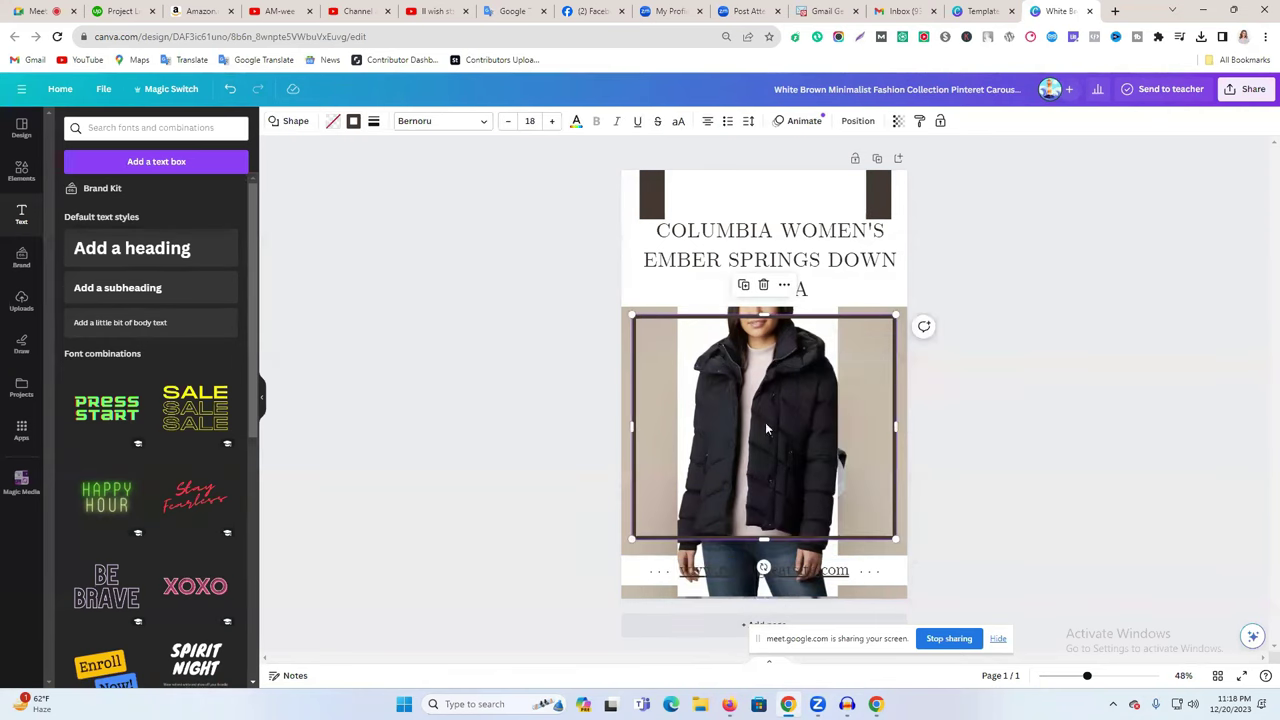
pyautogui.click(797, 577)
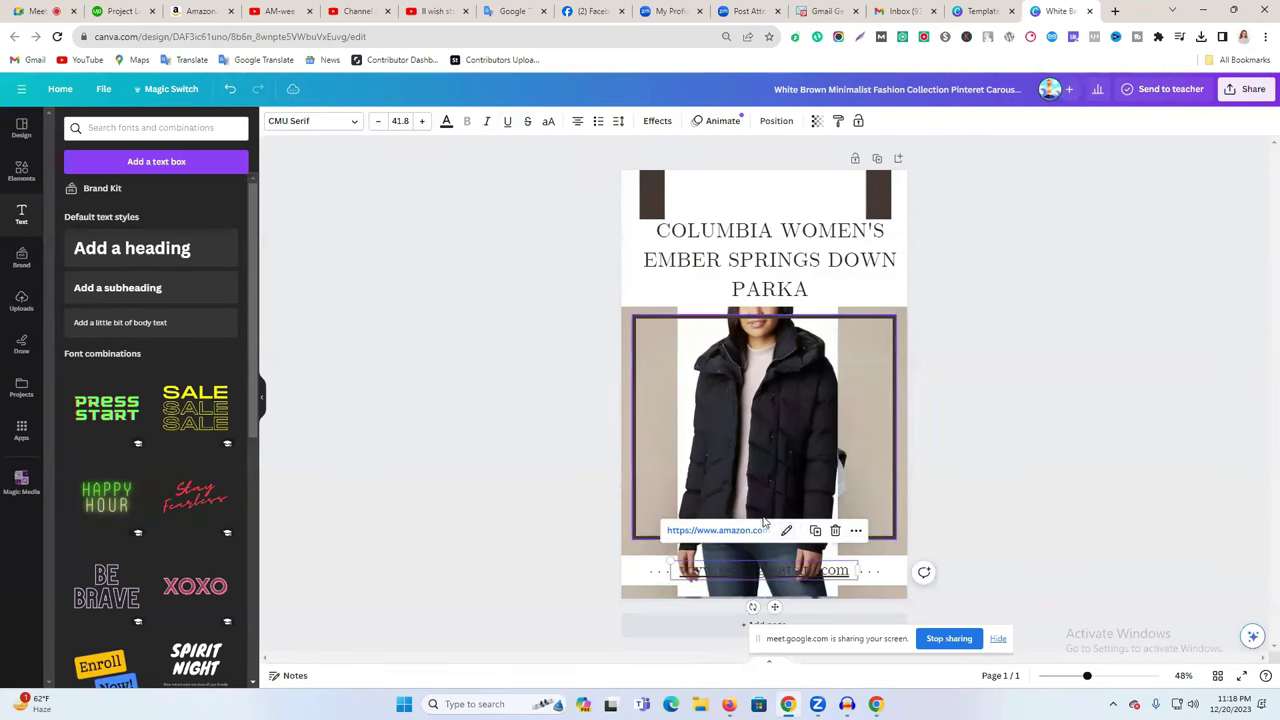
pyautogui.click(786, 531)
pyautogui.moveTo(823, 419); pyautogui.dragTo(778, 427)
pyautogui.press('BackSpace')
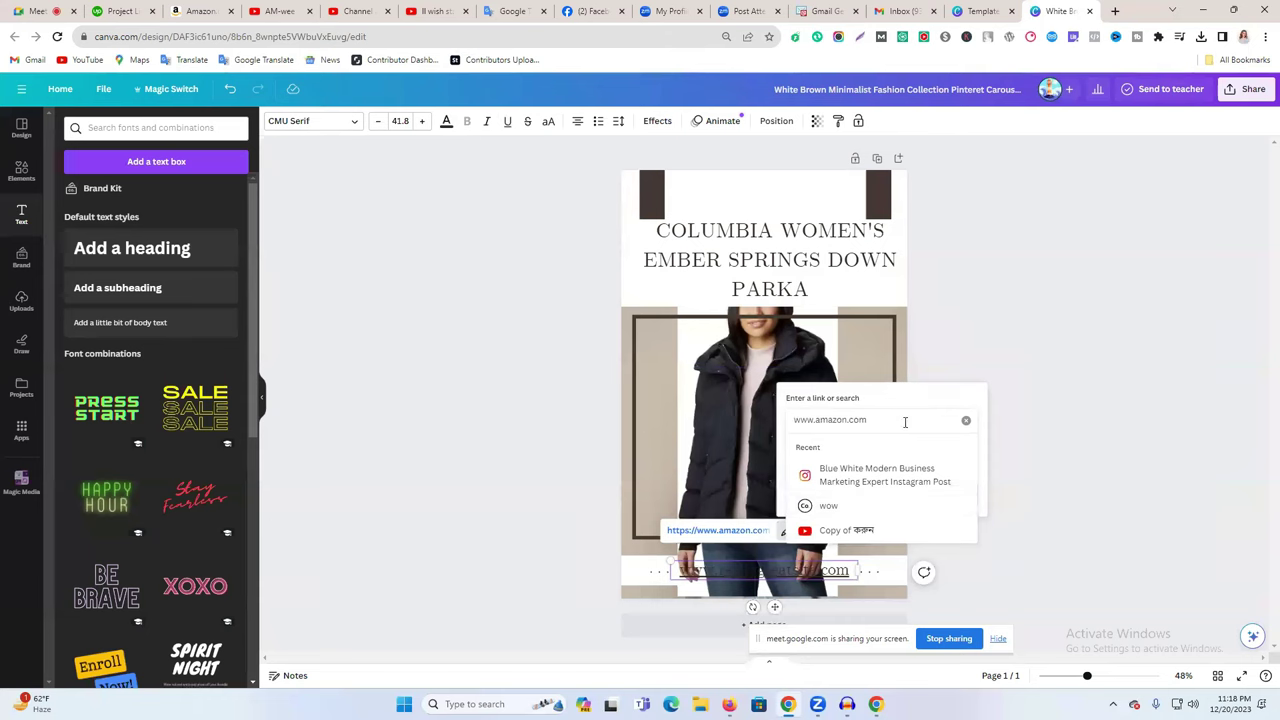
pyautogui.press('Return')
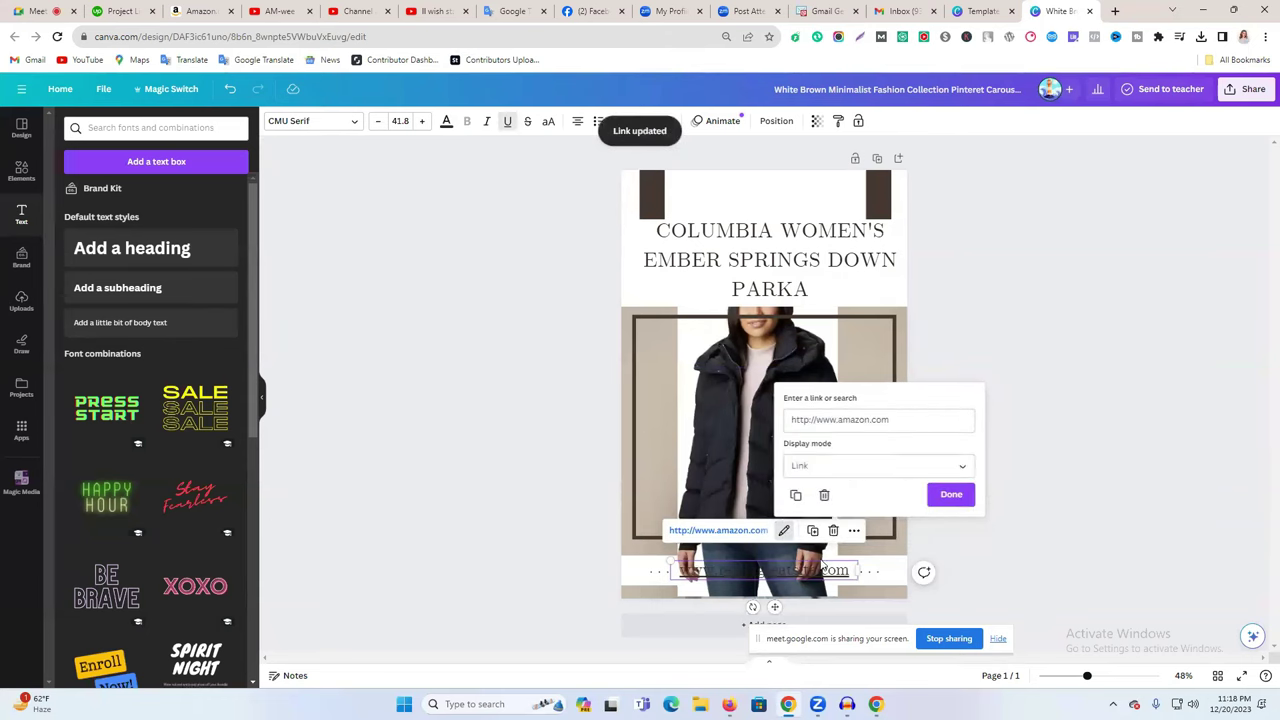
pyautogui.click(811, 571)
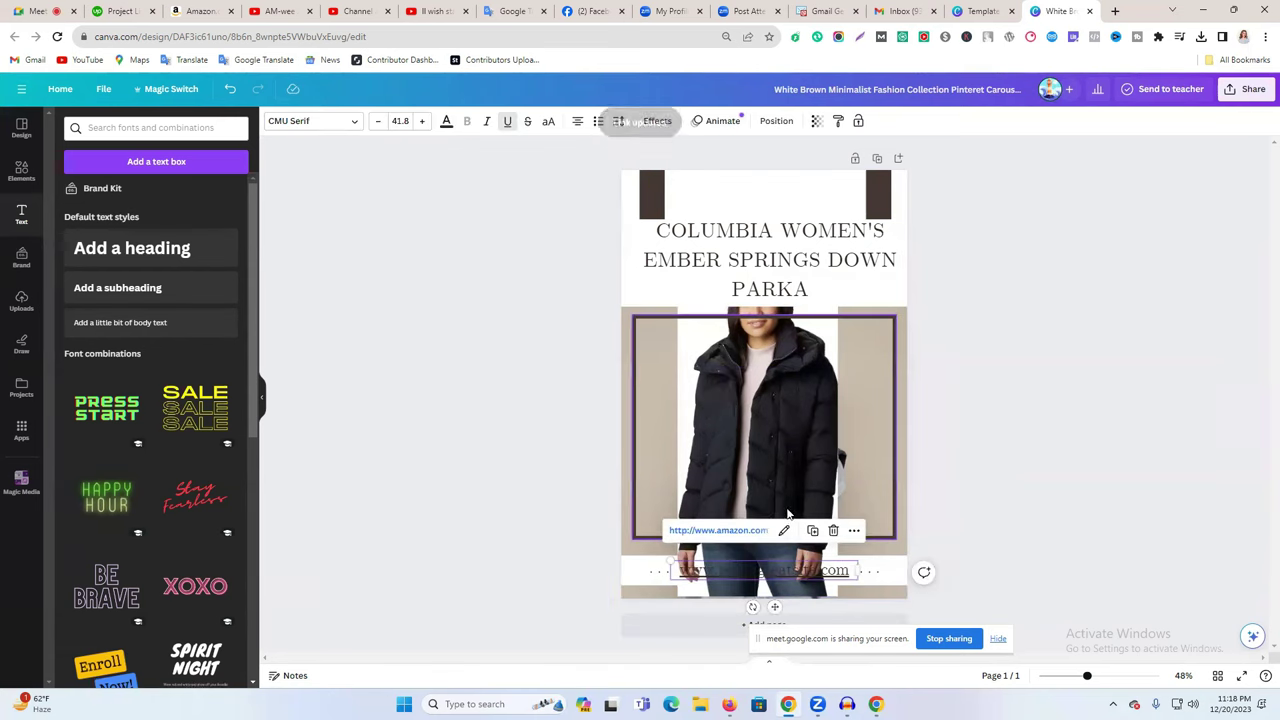
pyautogui.click(855, 532)
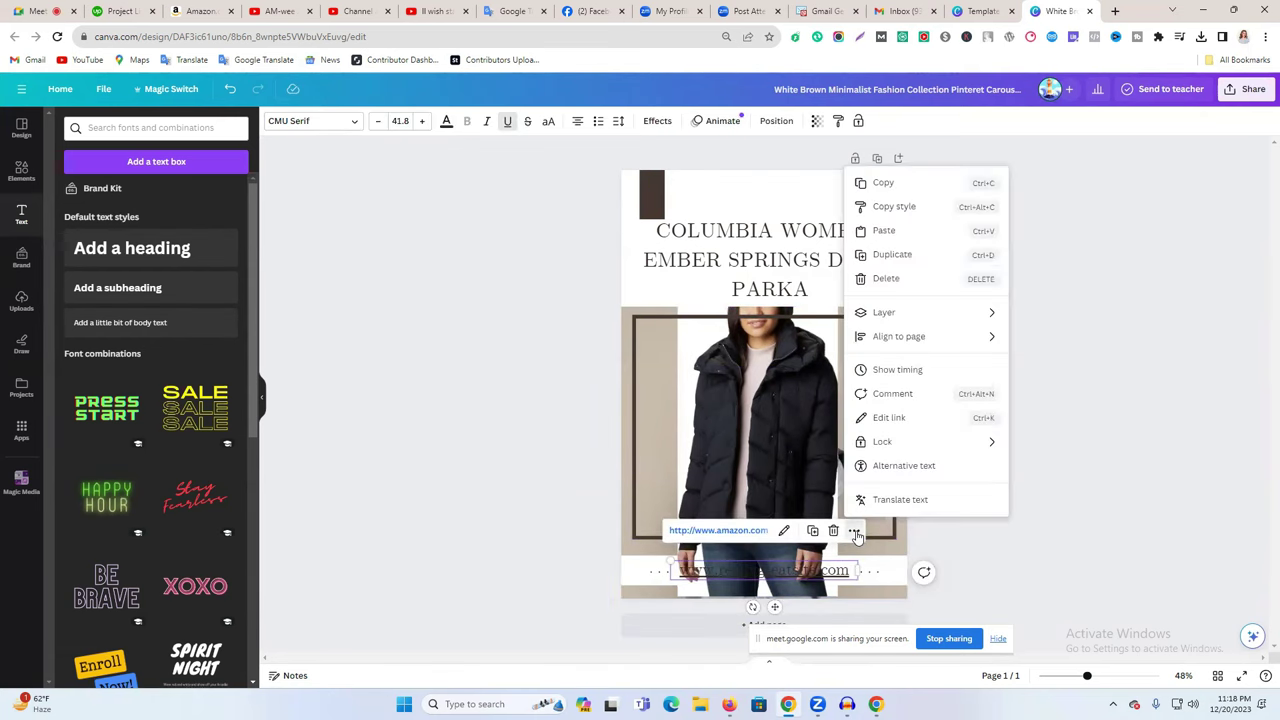
pyautogui.click(785, 531)
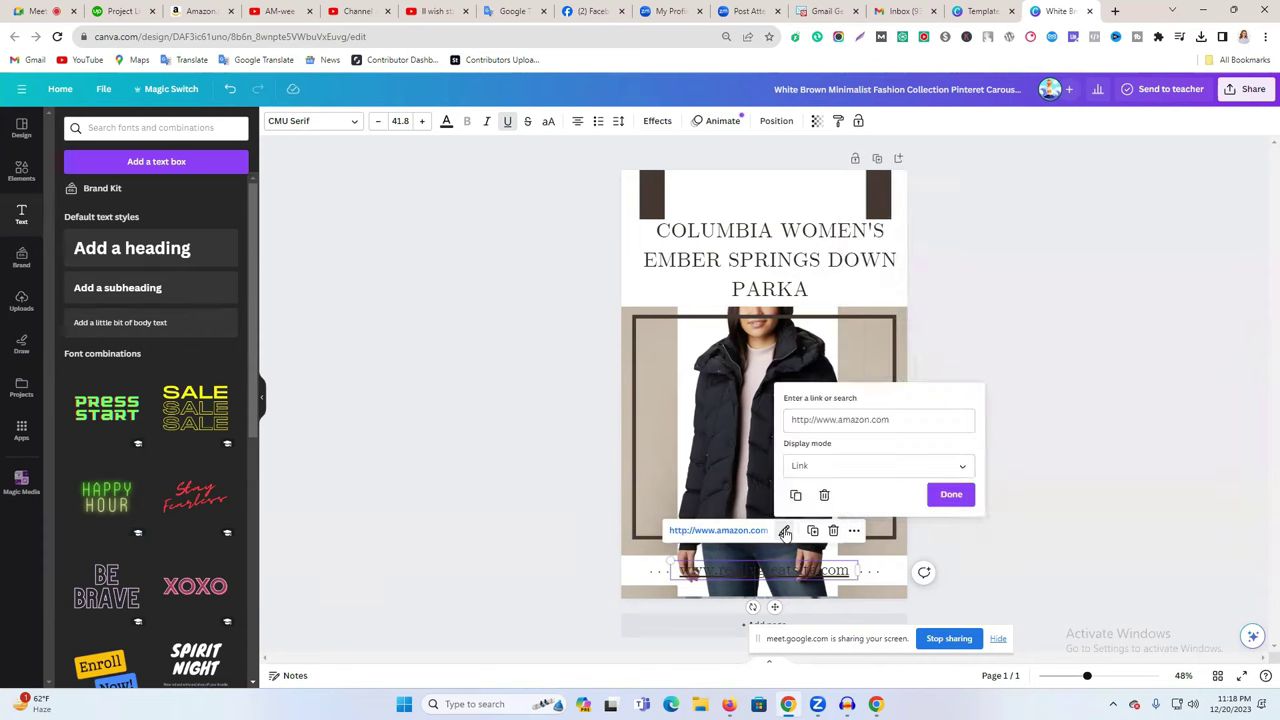
pyautogui.doubleClick(838, 421)
pyautogui.hotkey('ctrl', 'c')
pyautogui.moveTo(838, 420); pyautogui.dragTo(780, 425)
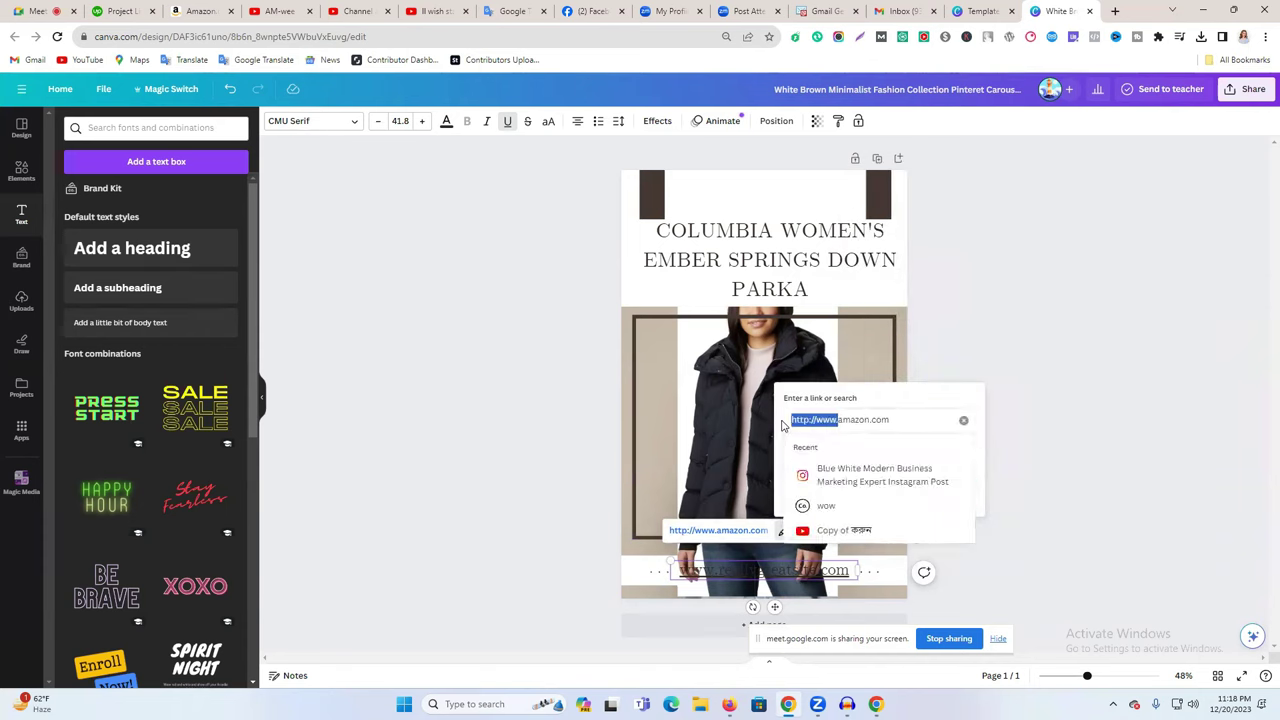
pyautogui.press('BackSpace')
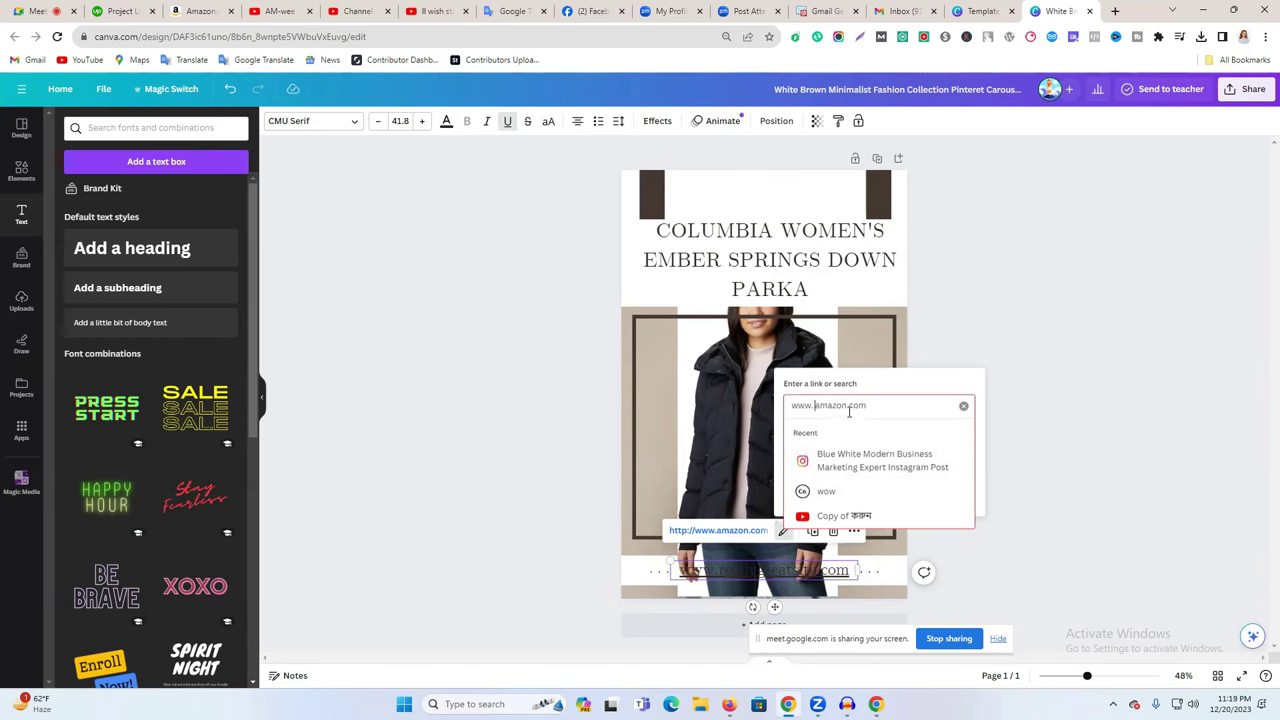
pyautogui.click(855, 503)
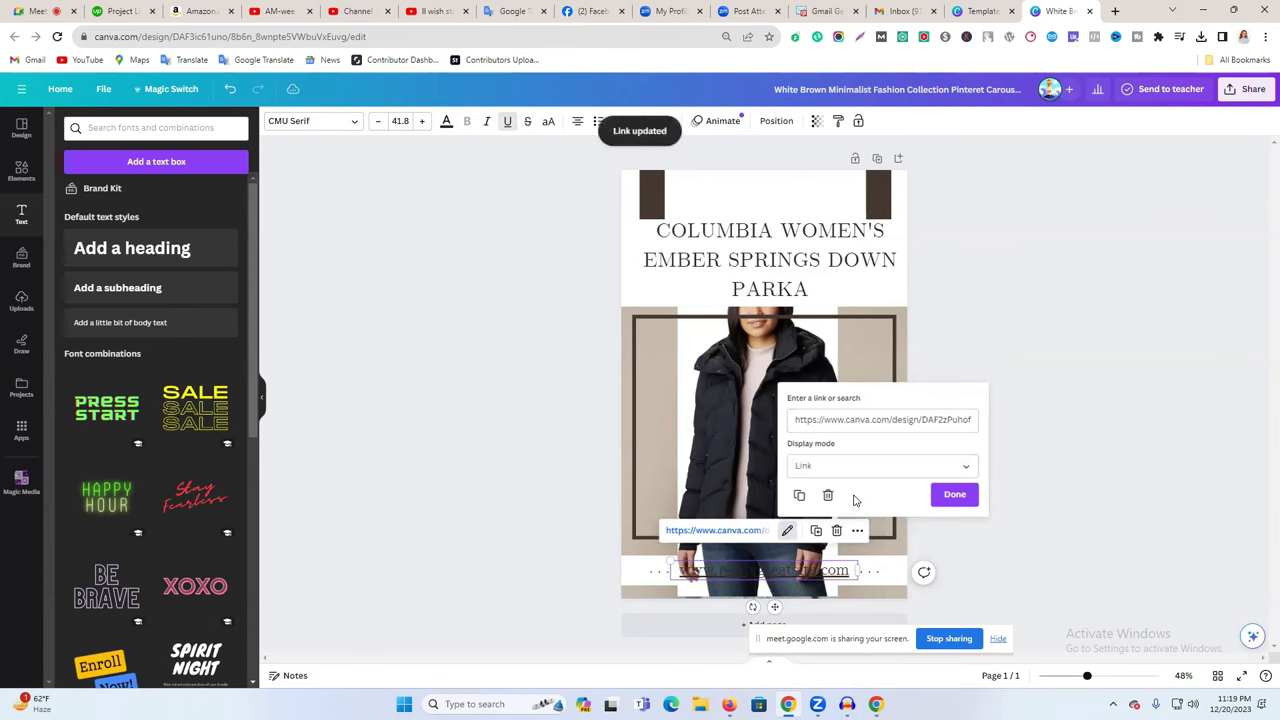
# Switch the website text's link to Embed display and remove the resulting embedded card from the design
pyautogui.click(787, 531)
pyautogui.click(834, 465)
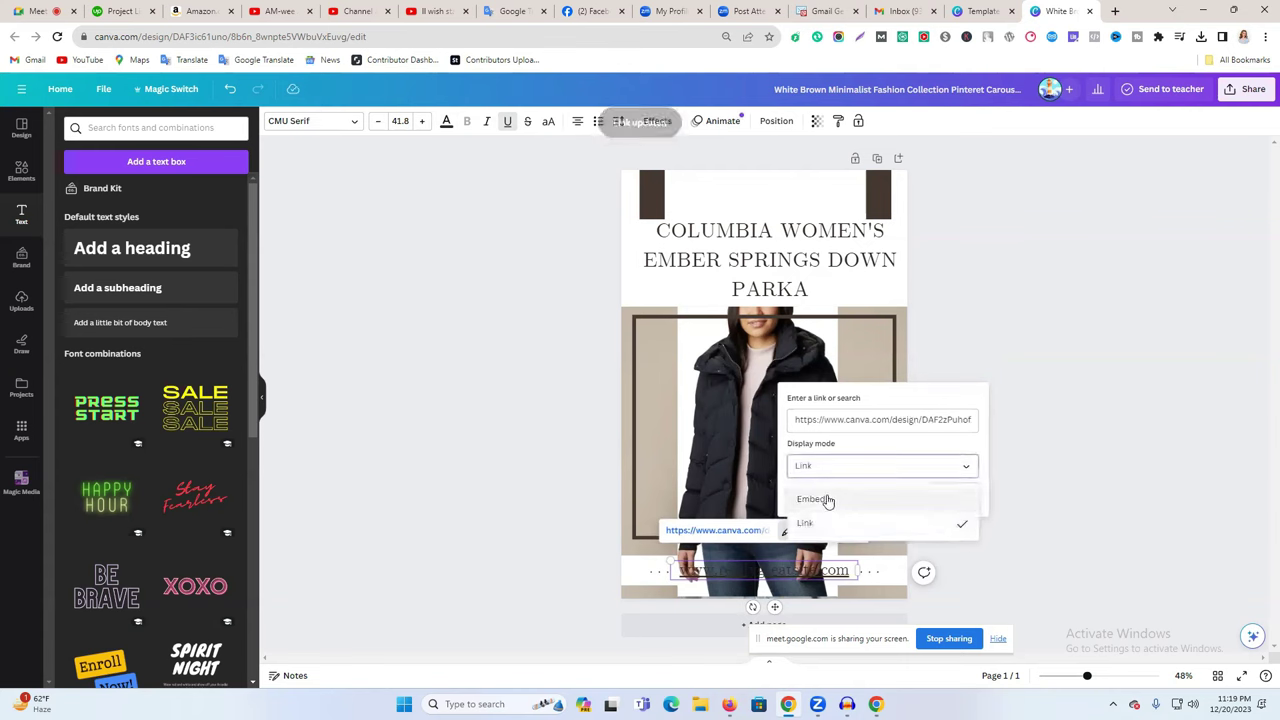
pyautogui.click(834, 499)
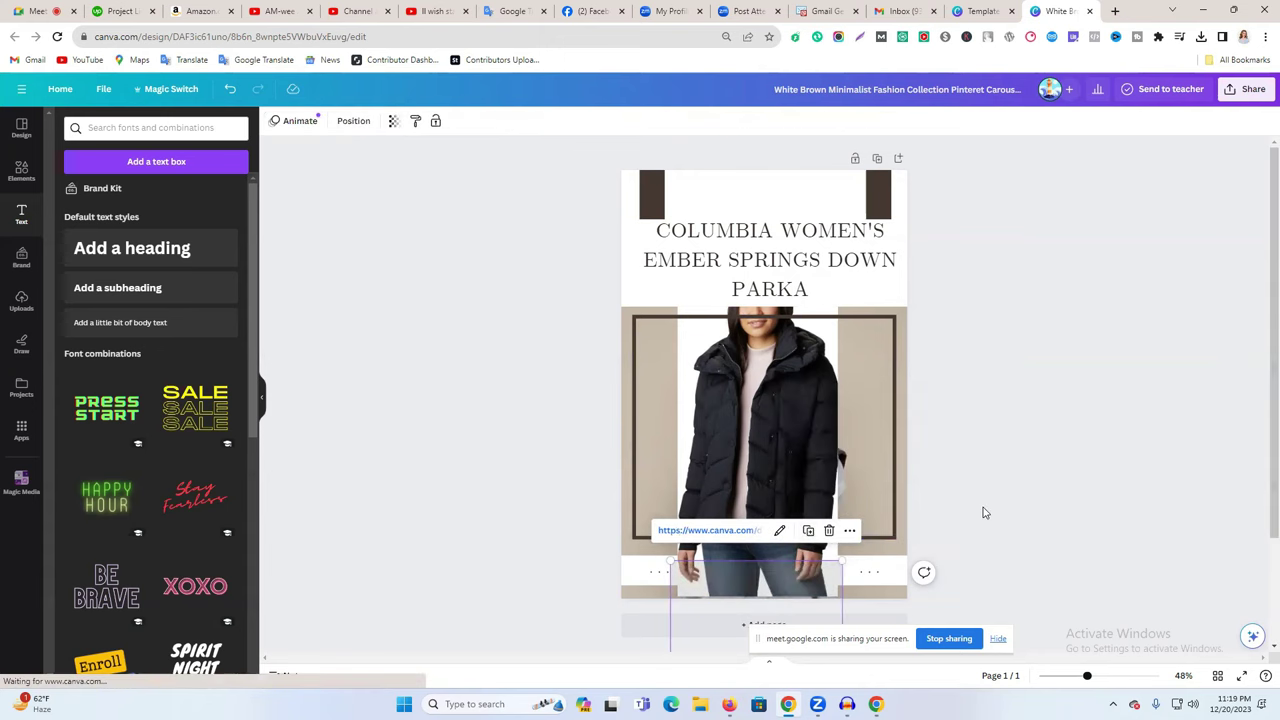
pyautogui.click(795, 565)
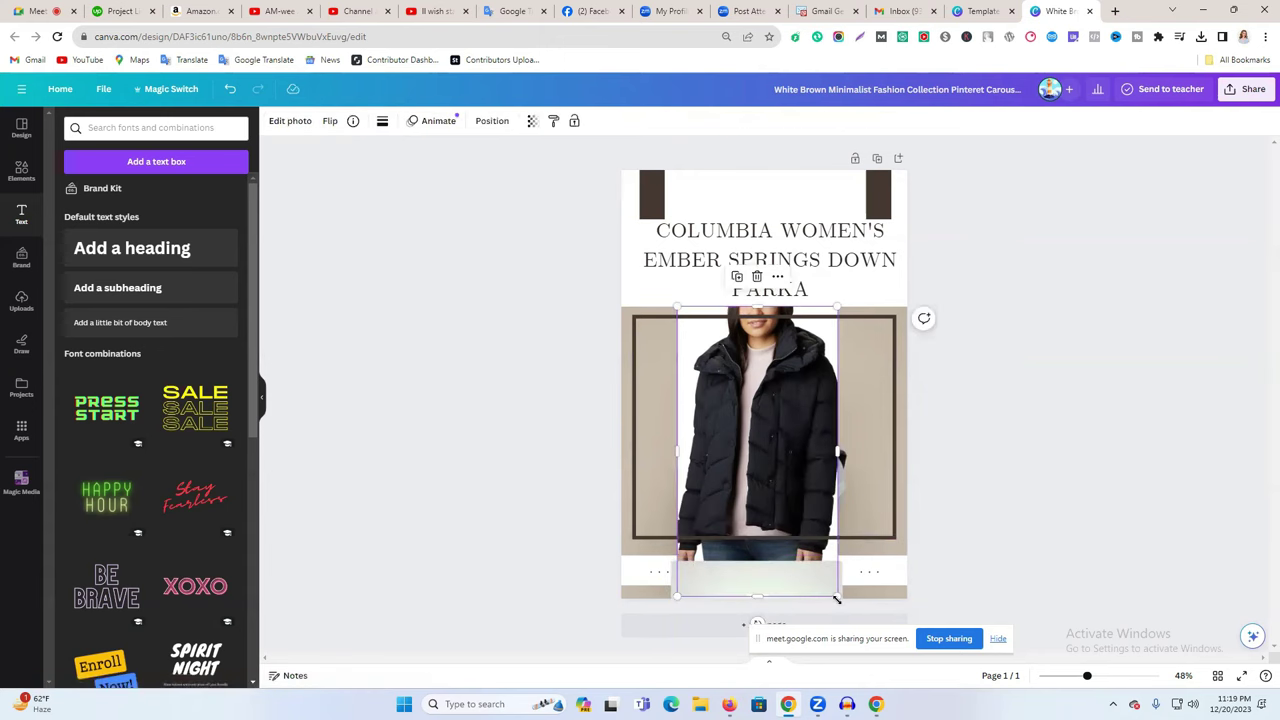
pyautogui.click(1117, 469)
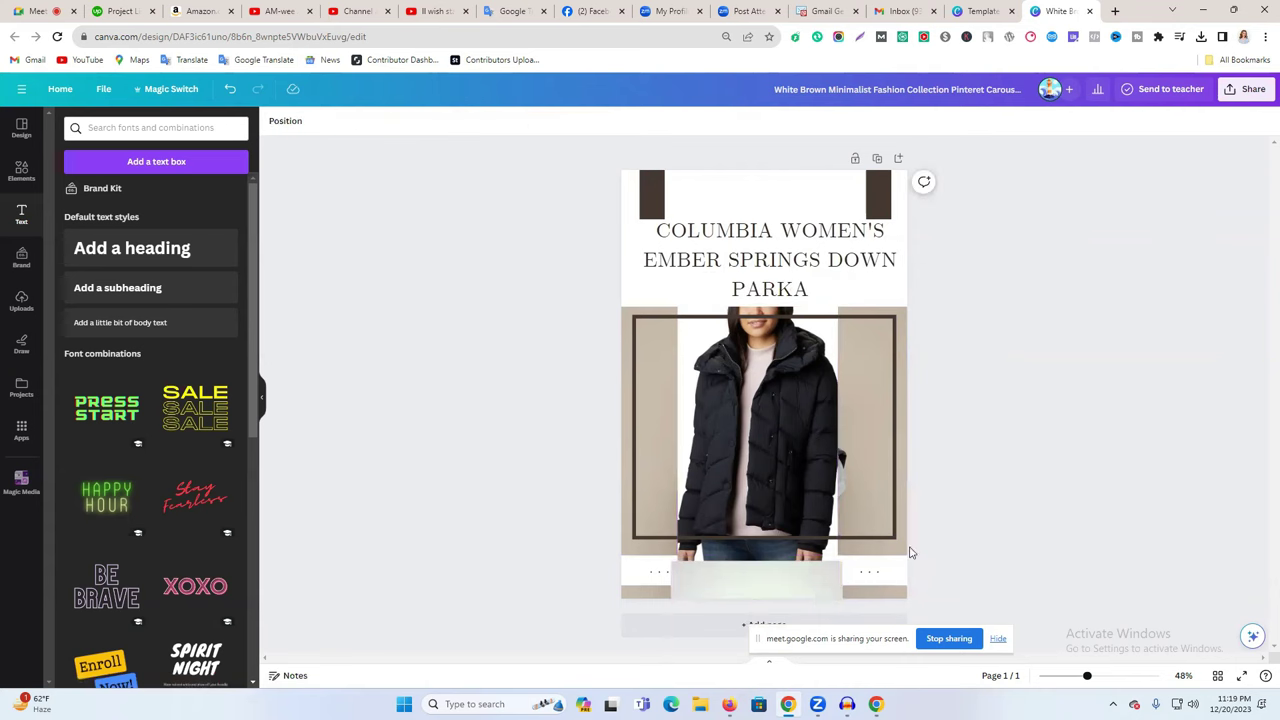
pyautogui.click(652, 578)
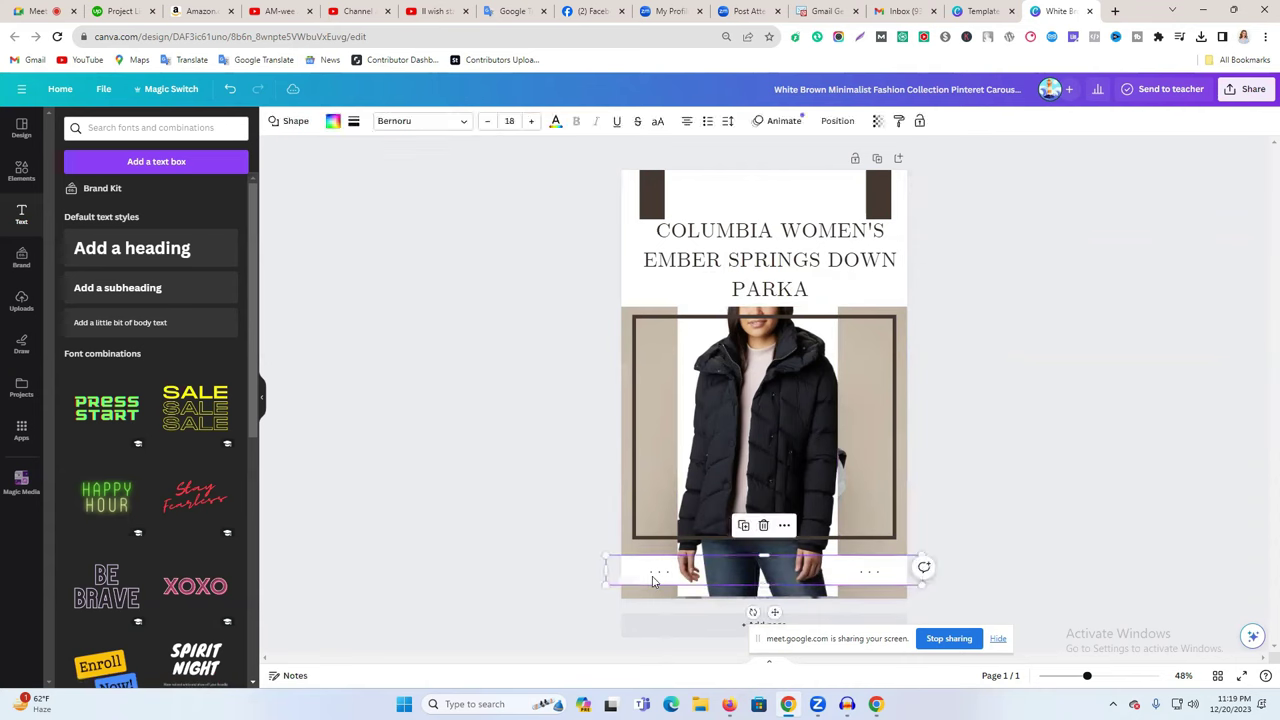
pyautogui.click(117, 288)
pyautogui.doubleClick(737, 383)
pyautogui.hotkey('ctrl', 'v')
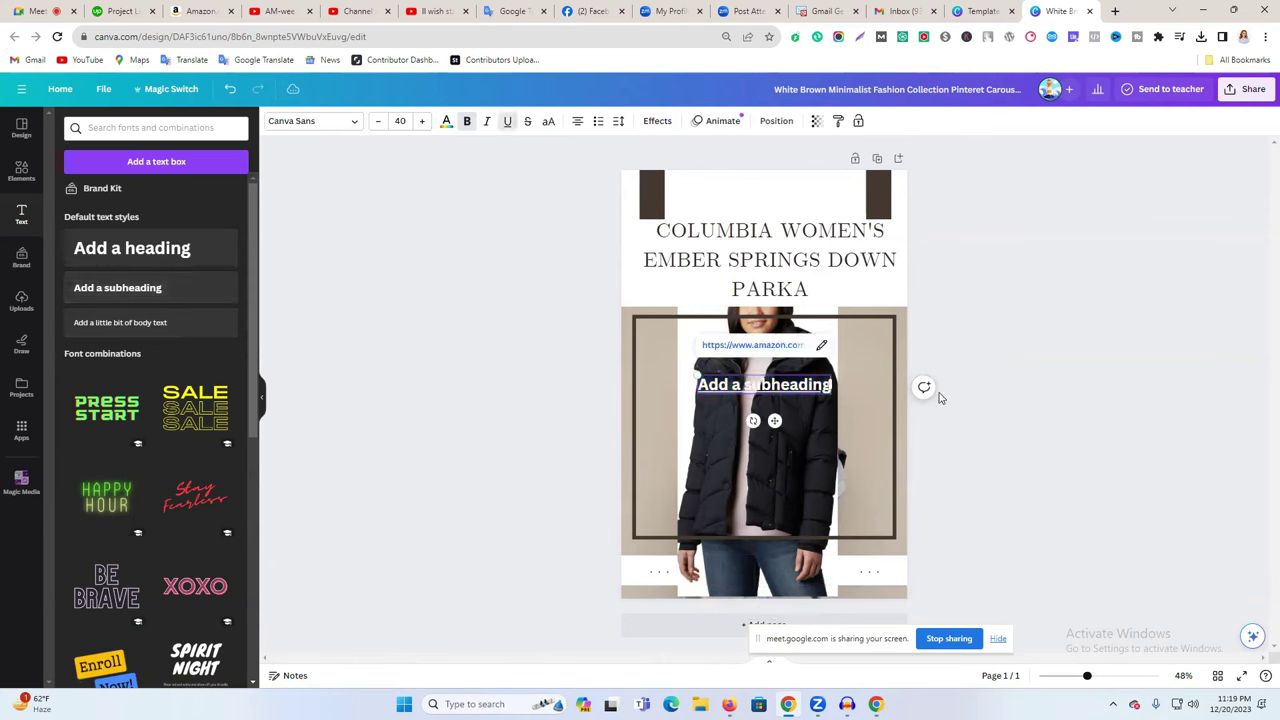
pyautogui.doubleClick(764, 393)
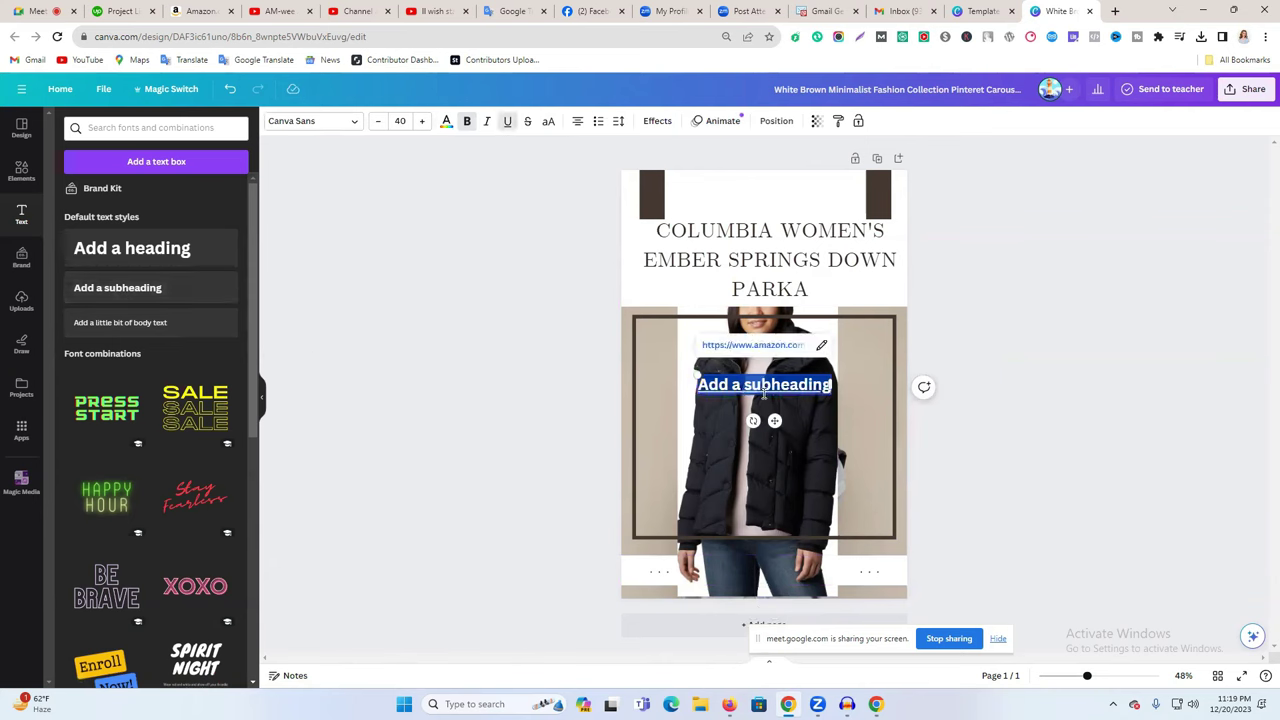
pyautogui.press('Escape')
pyautogui.click(512, 11)
pyautogui.hotkey('ctrl', 'v')
pyautogui.press('BackSpace')
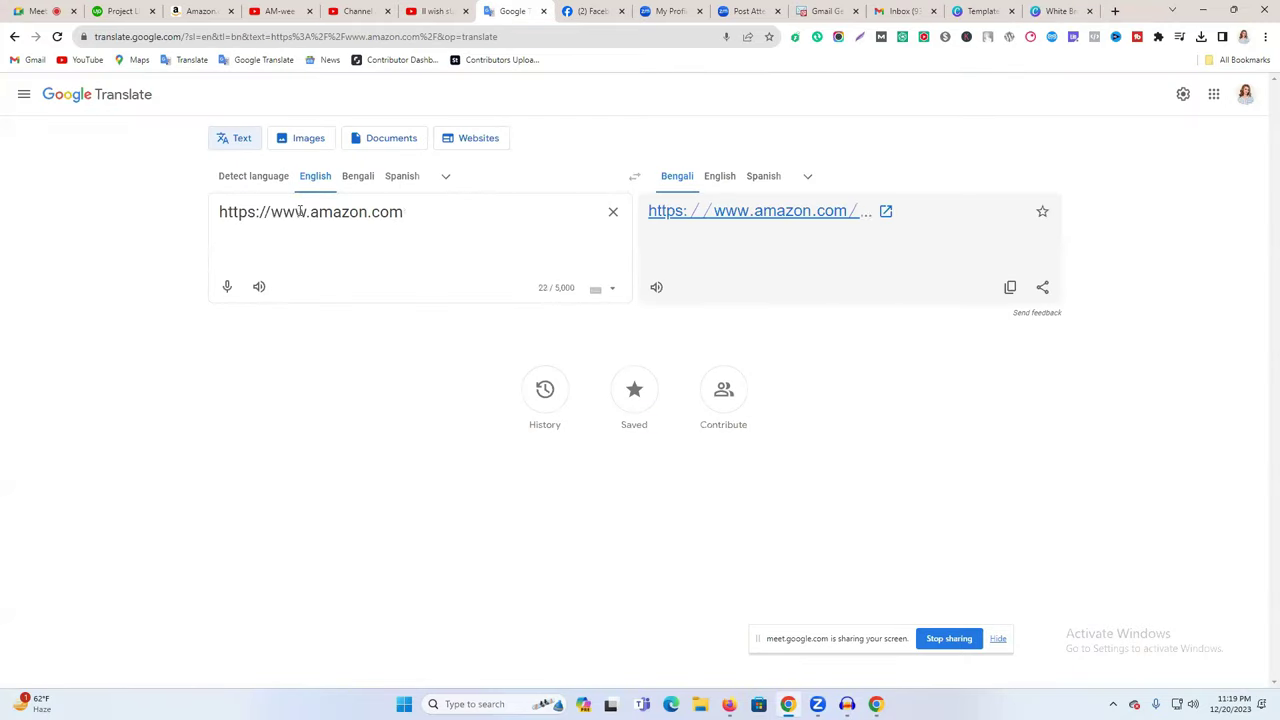
pyautogui.moveTo(280, 213); pyautogui.dragTo(190, 217)
pyautogui.press('BackSpace')
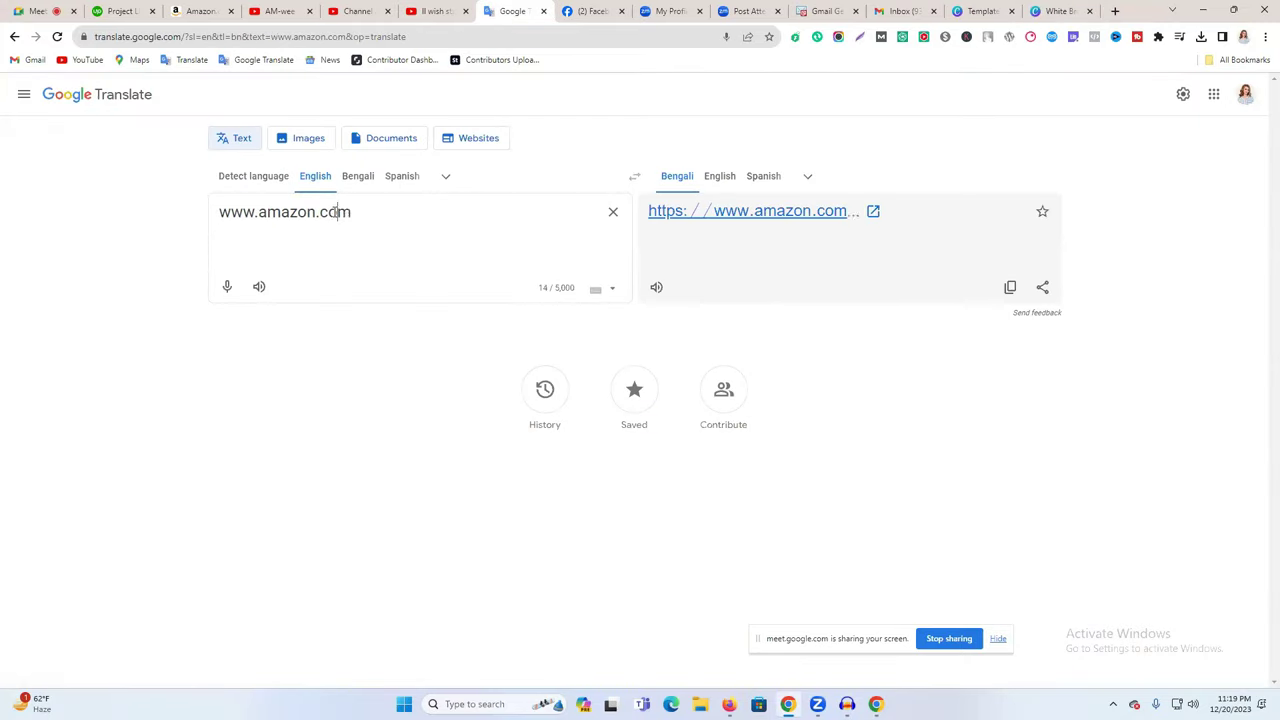
pyautogui.tripleClick(335, 212)
pyautogui.rightClick(335, 212)
pyautogui.click(403, 246)
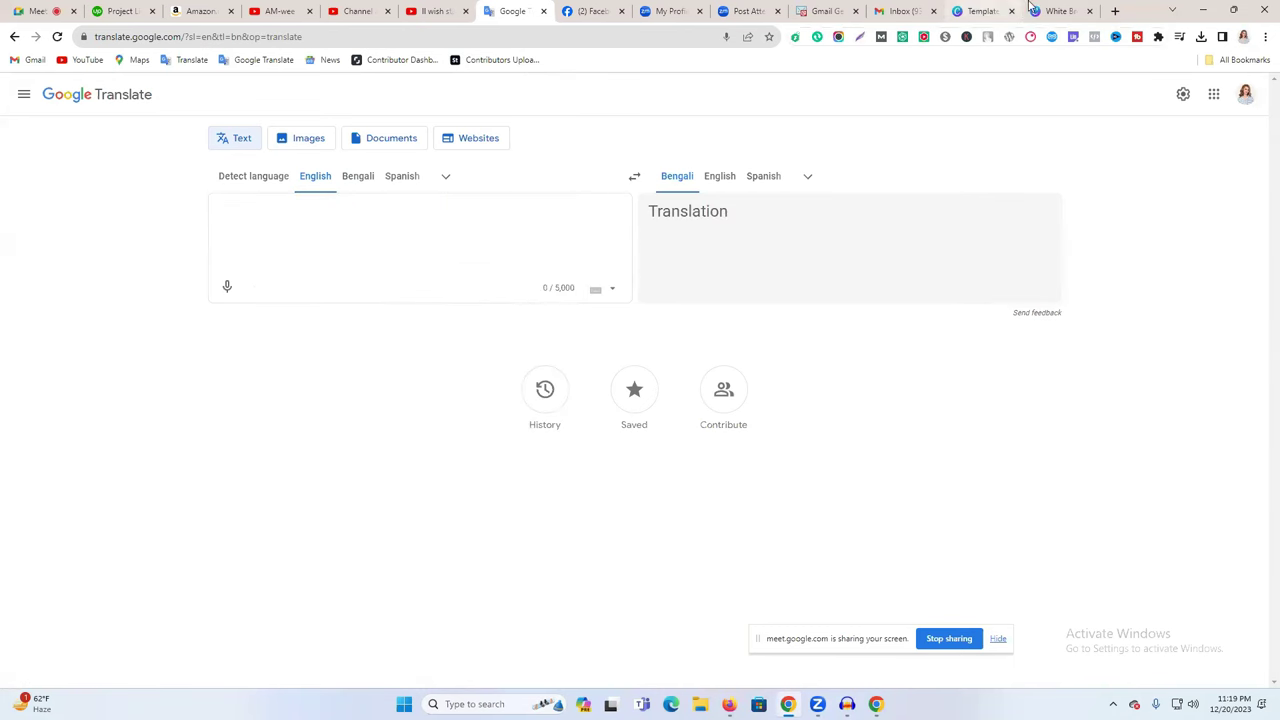
pyautogui.click(1058, 11)
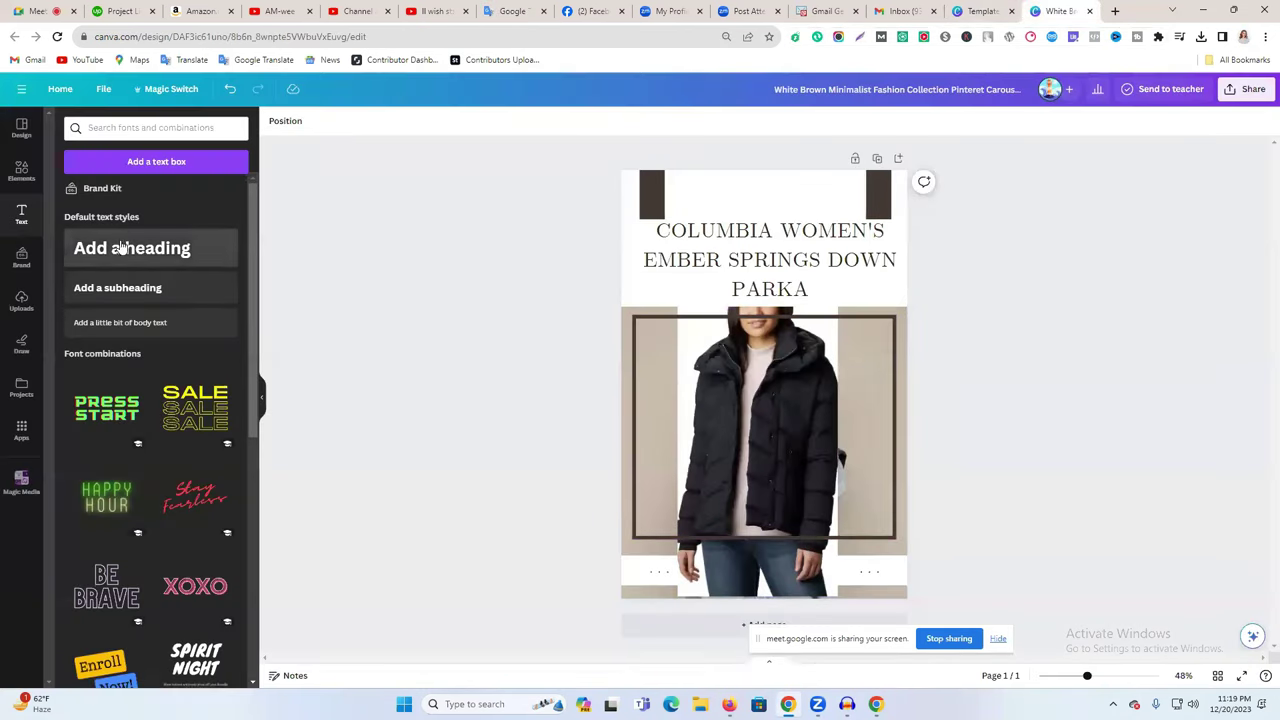
pyautogui.click(160, 248)
pyautogui.hotkey('ctrl', 'v')
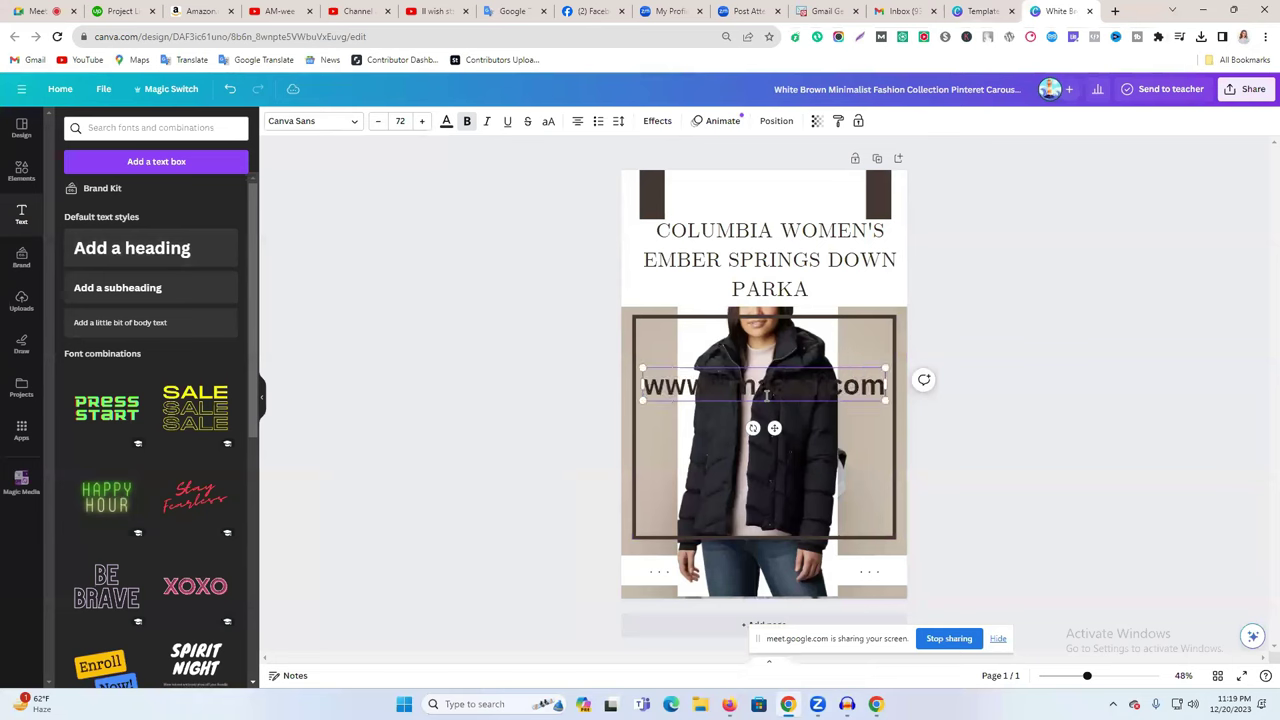
pyautogui.moveTo(833, 389); pyautogui.dragTo(838, 568)
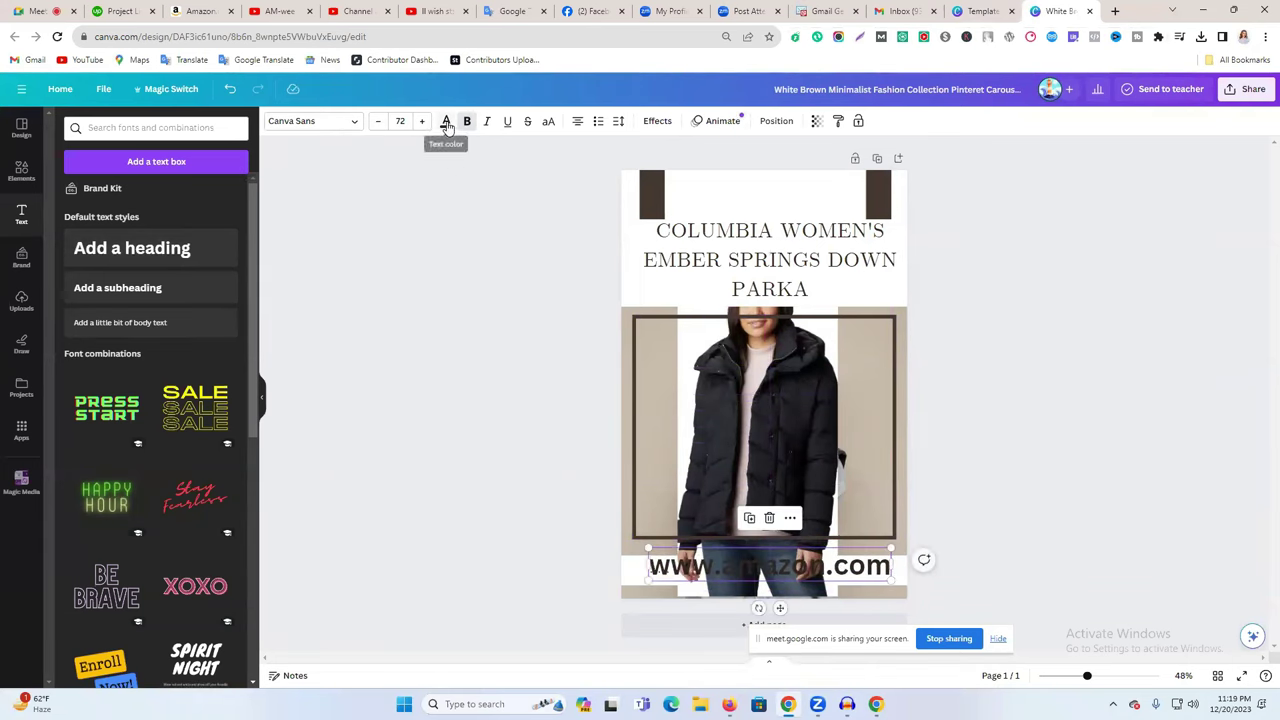
pyautogui.click(446, 123)
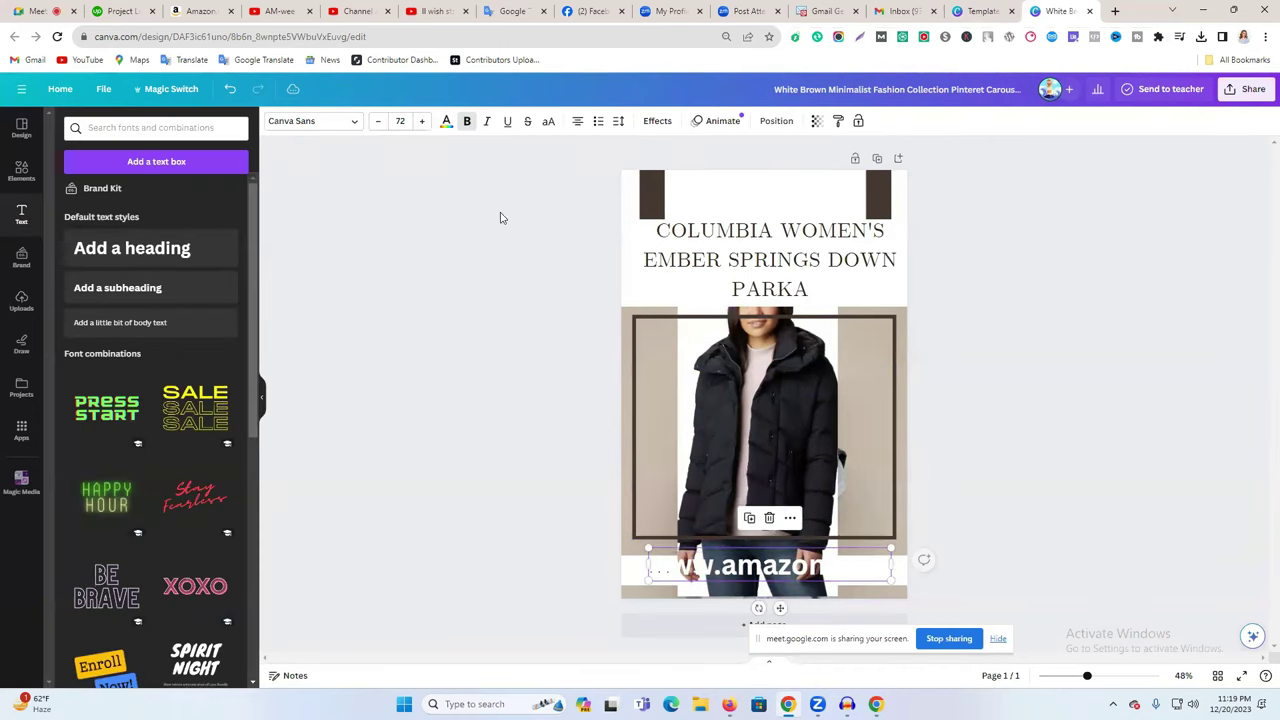
pyautogui.click(446, 121)
pyautogui.click(64, 193)
pyautogui.moveTo(204, 267); pyautogui.dragTo(216, 224)
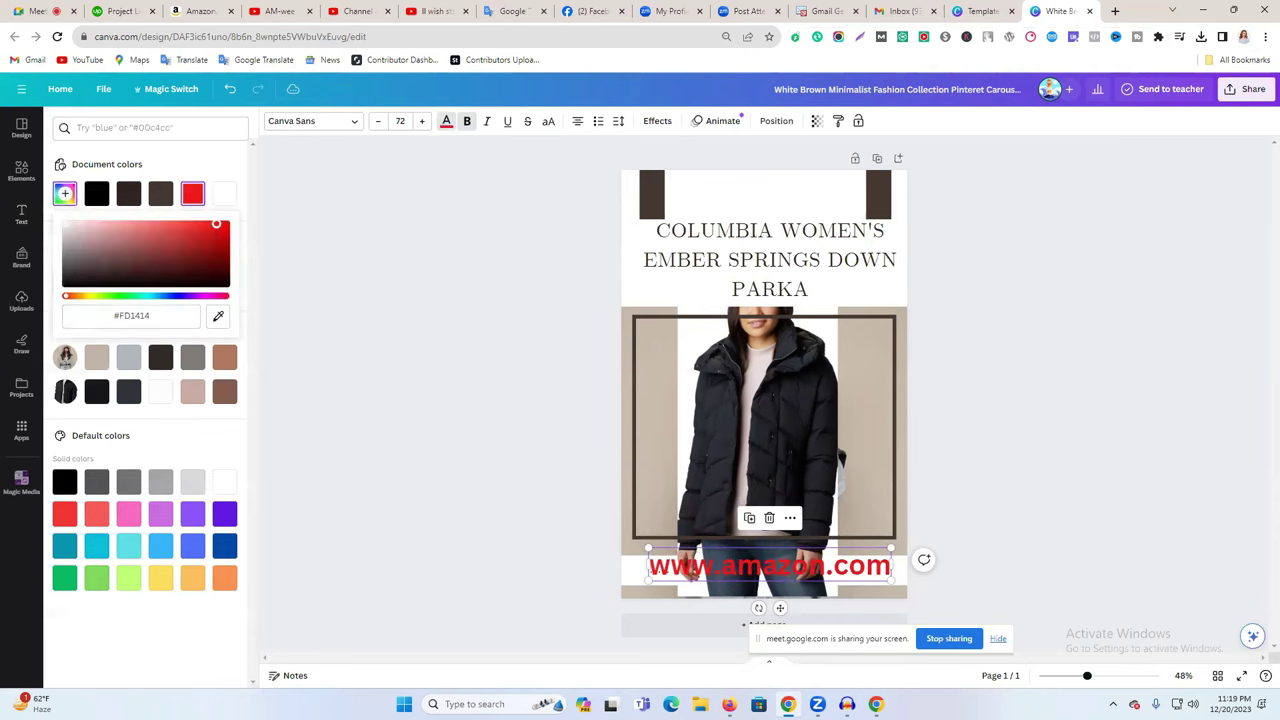
pyautogui.click(1050, 368)
pyautogui.moveTo(797, 570); pyautogui.dragTo(797, 575)
pyautogui.click(1045, 490)
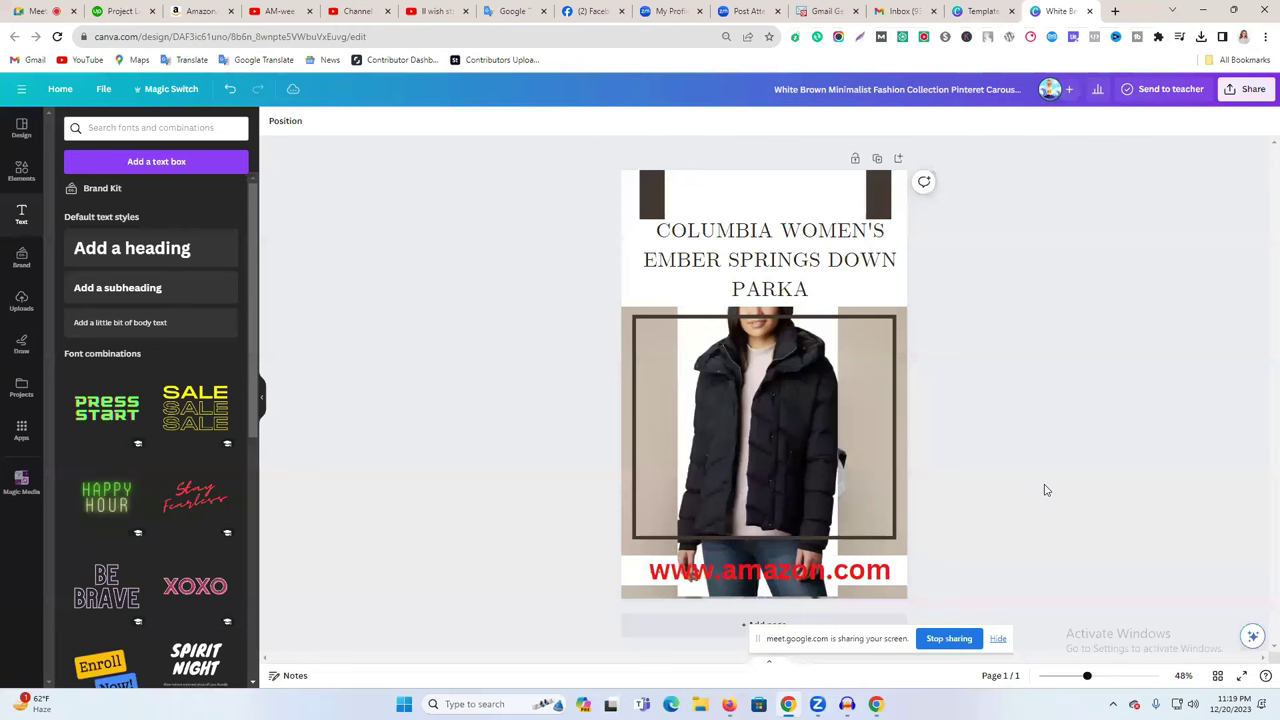
# Download the finished parka design as a PNG file
pyautogui.click(1243, 91)
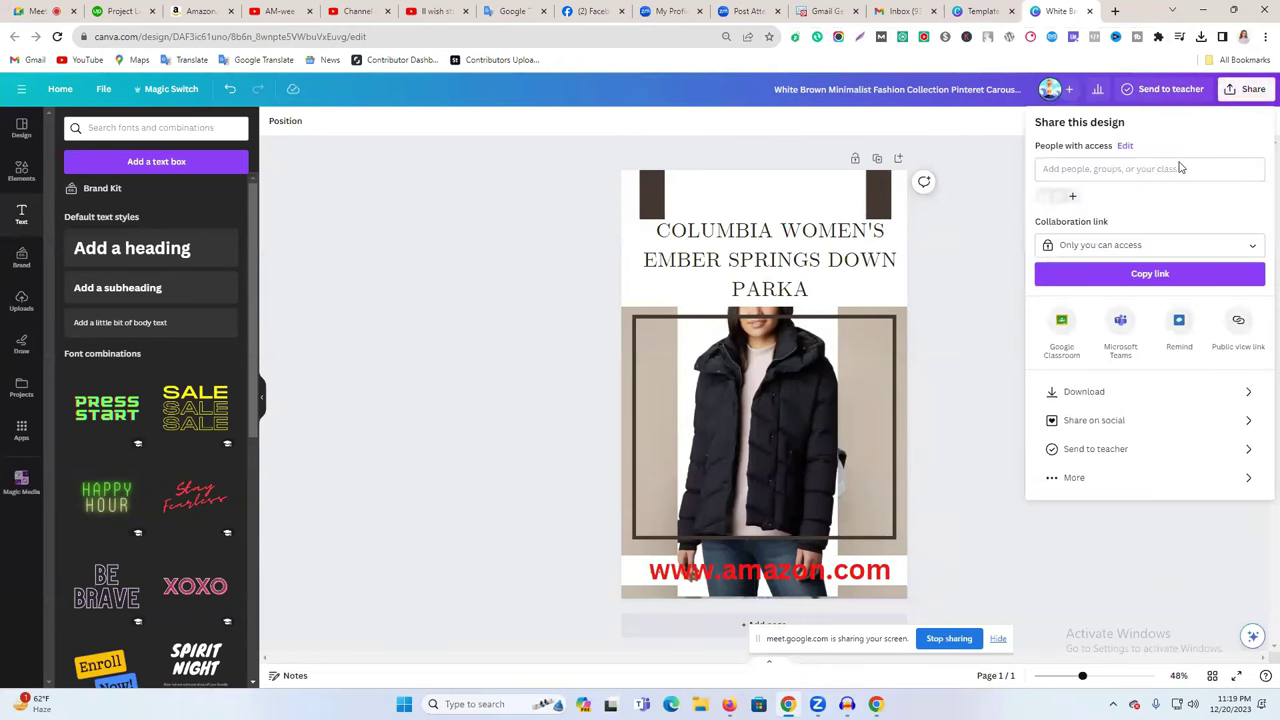
pyautogui.click(1077, 397)
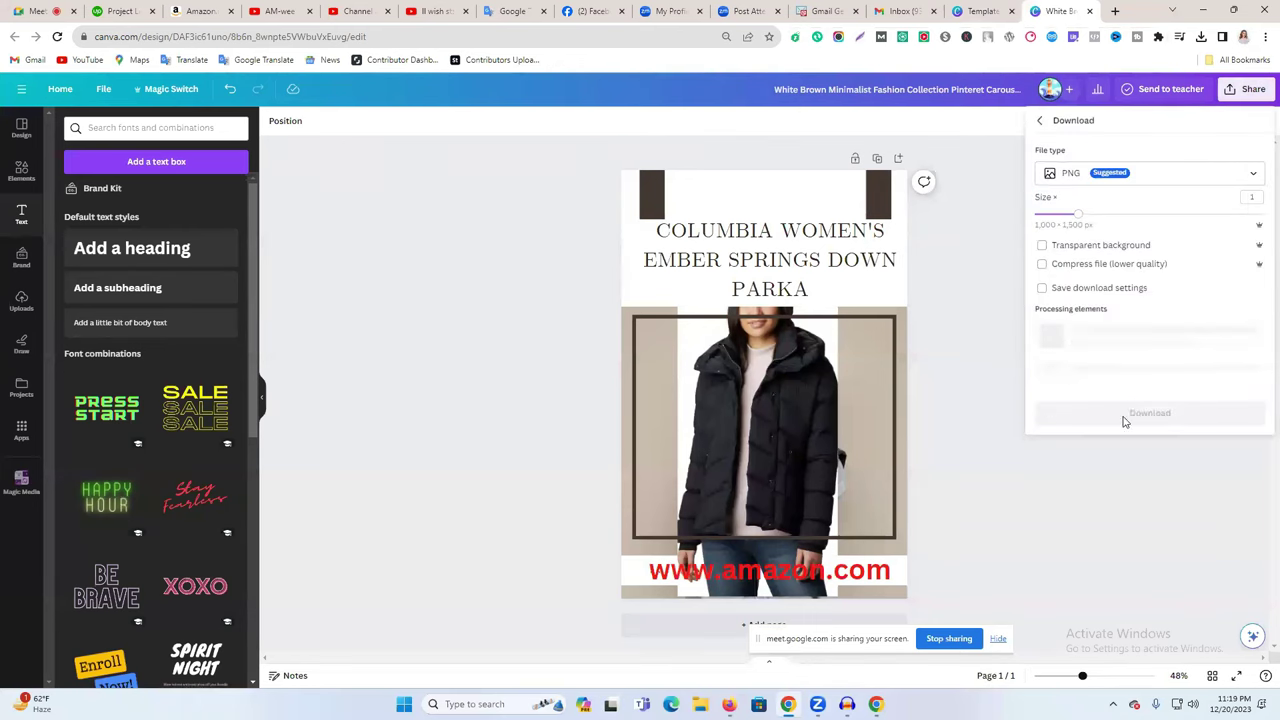
pyautogui.click(1146, 318)
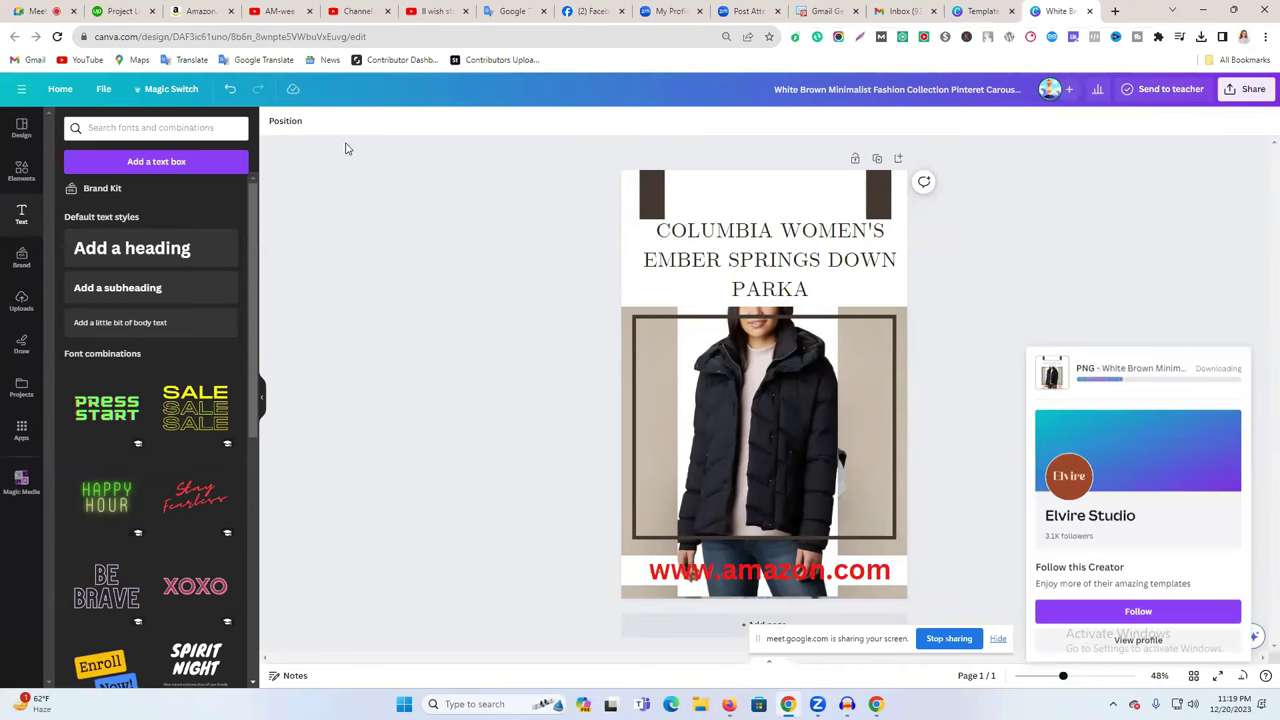
pyautogui.click(729, 704)
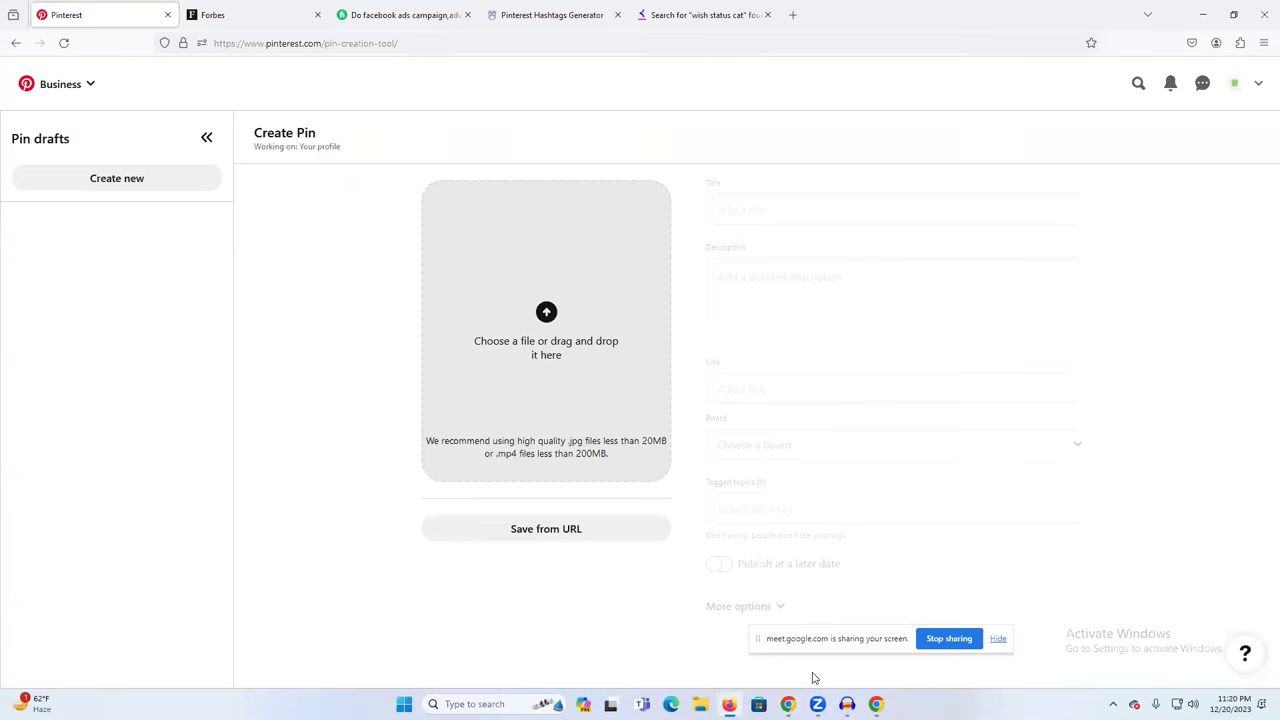
pyautogui.click(788, 704)
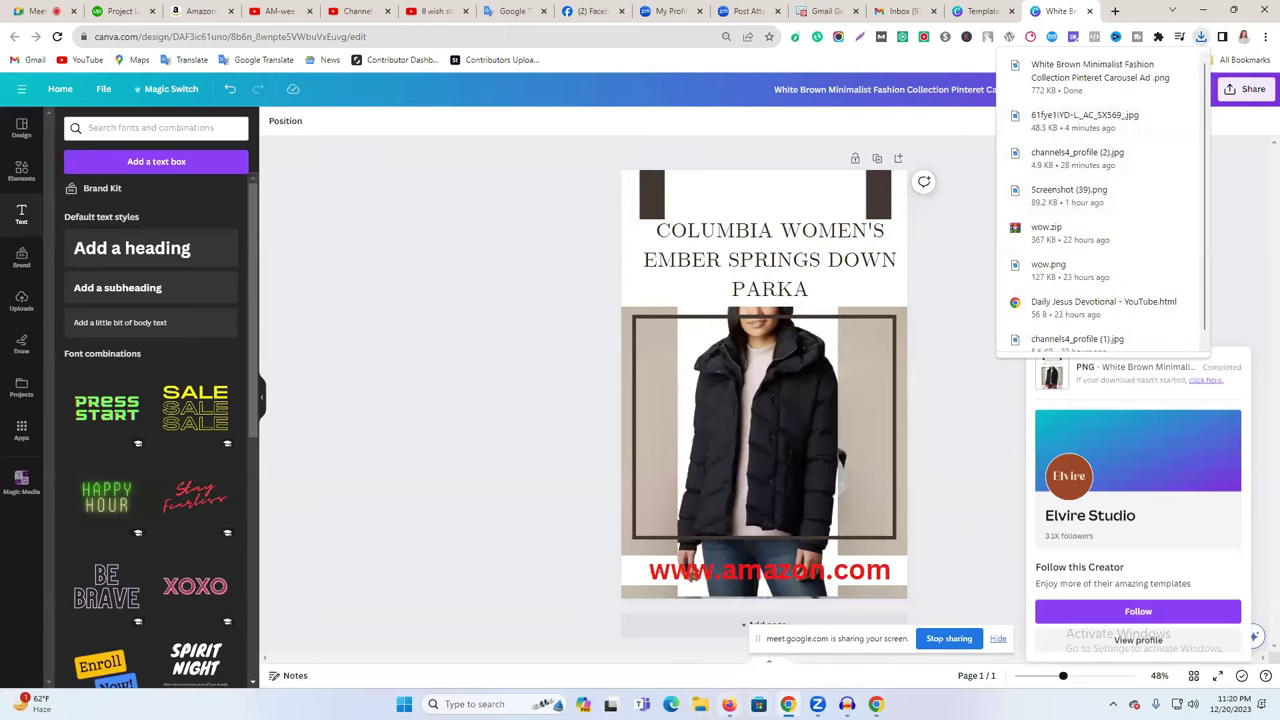
# Switch to Pinterest's pin creation page and upload the downloaded parka design as the pin image
pyautogui.click(729, 704)
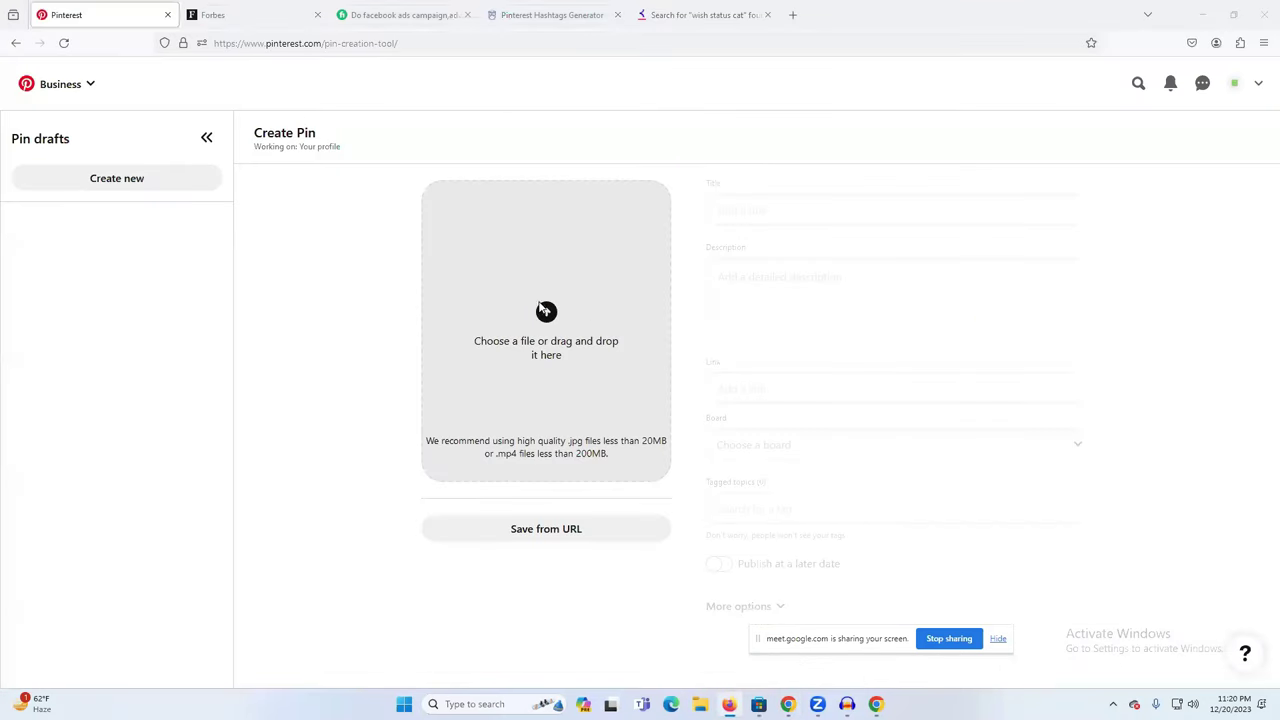
pyautogui.click(546, 311)
pyautogui.click(527, 338)
pyautogui.click(731, 210)
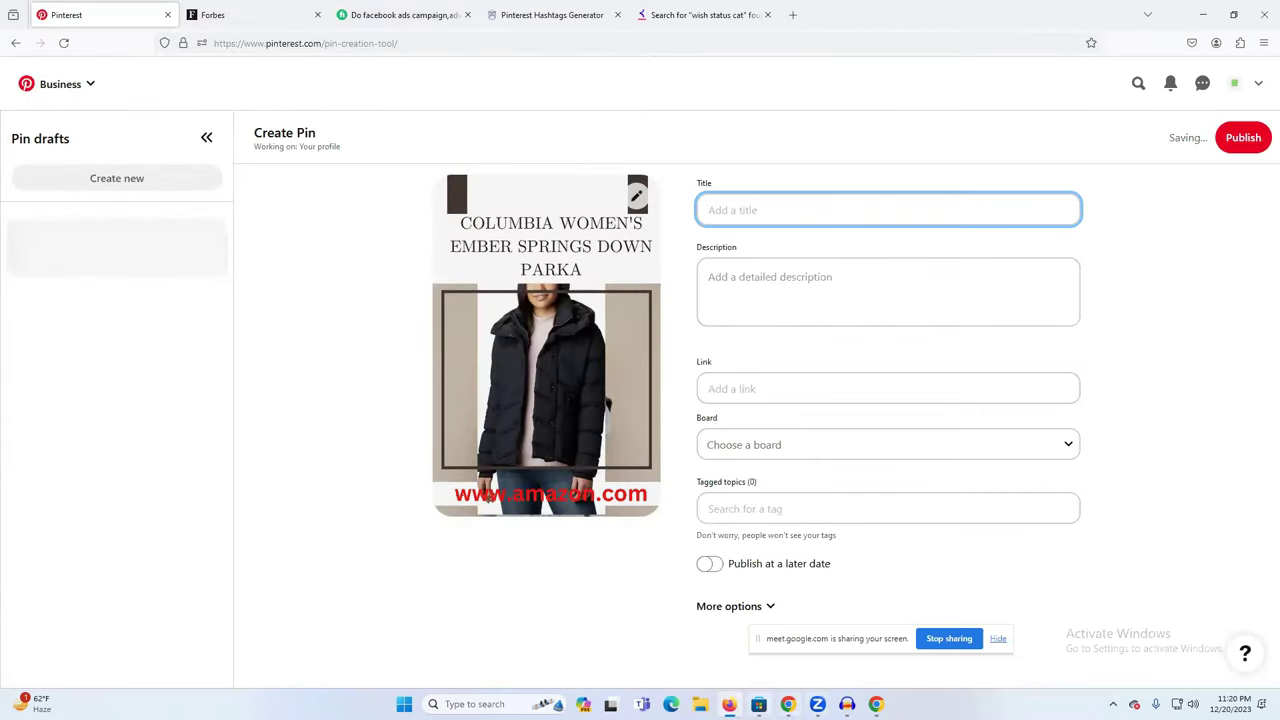
# Switch to the Canva design and remove the word "Columbia" from the title text above the photo
pyautogui.hotkey('alt', 'Tab')
pyautogui.doubleClick(702, 264)
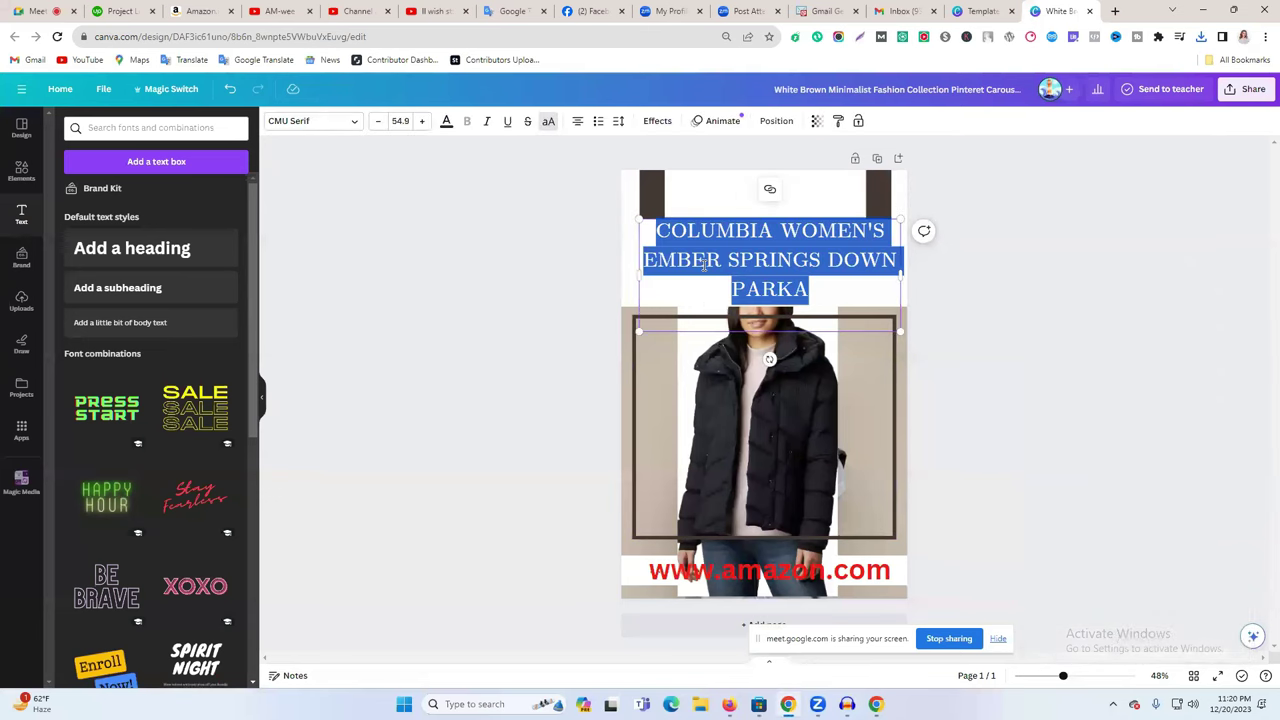
pyautogui.moveTo(774, 232); pyautogui.dragTo(656, 231)
pyautogui.press('BackSpace')
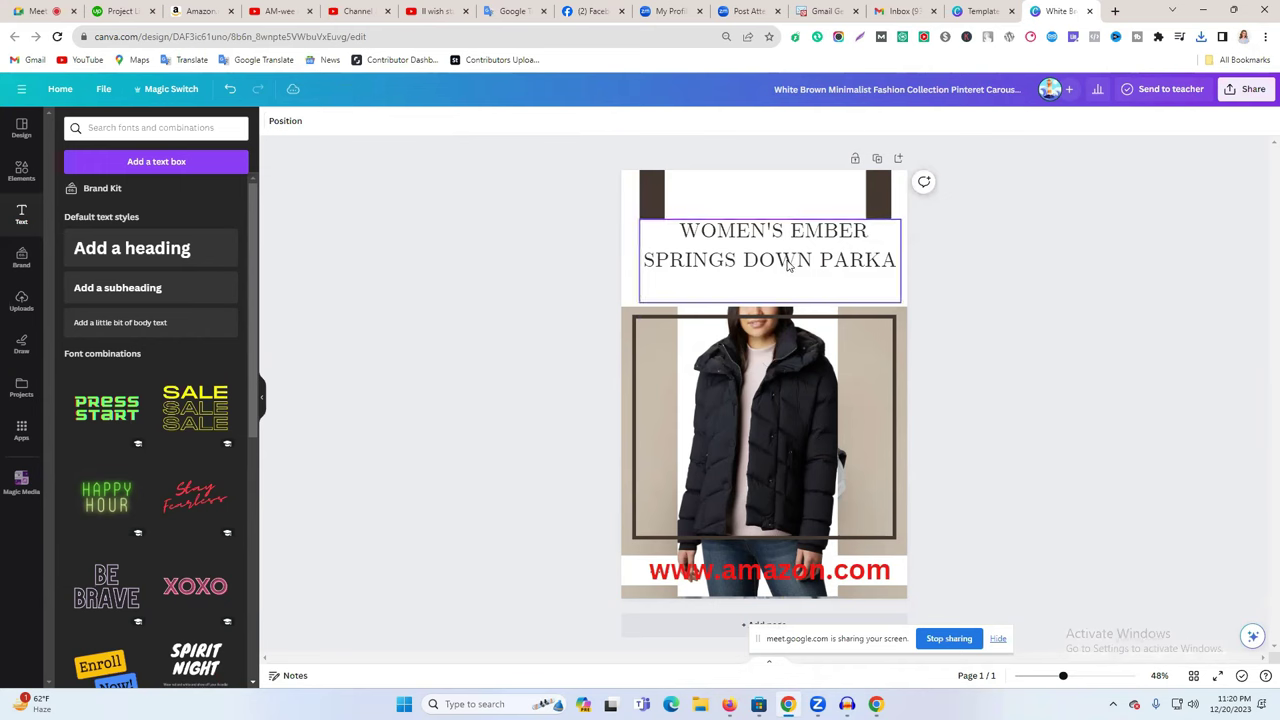
pyautogui.doubleClick(787, 260)
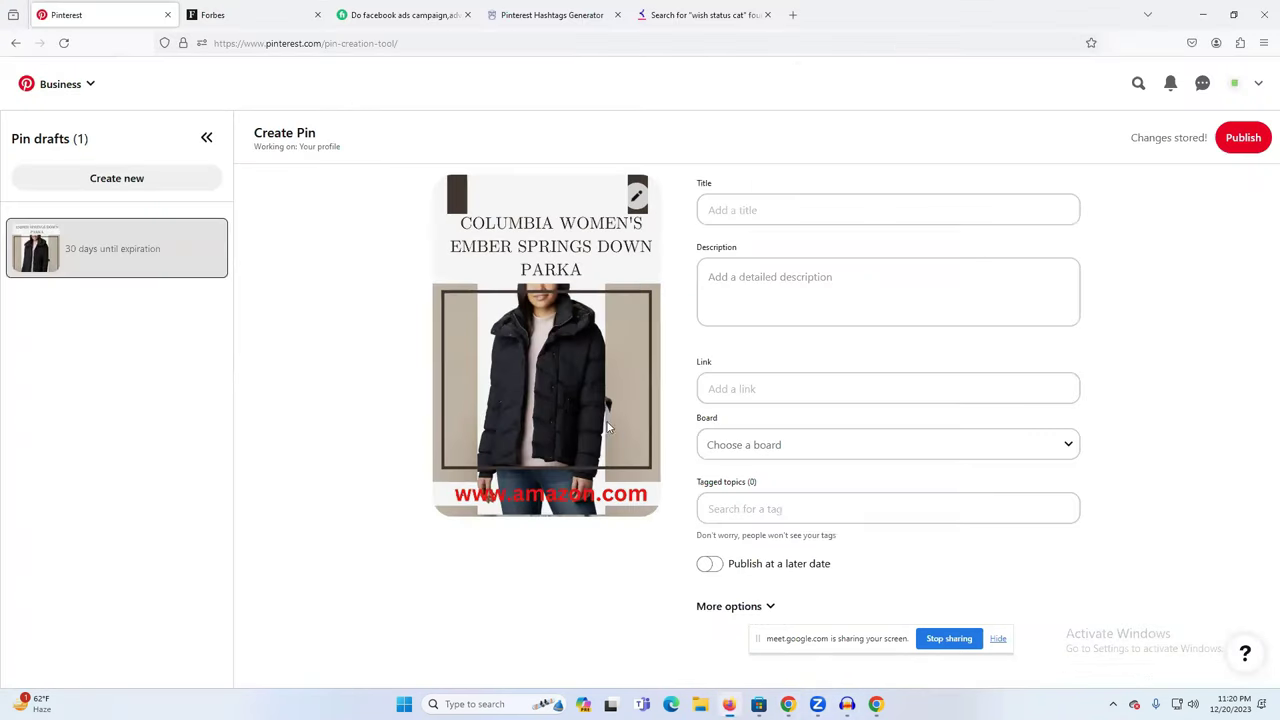
# Switch back to Pinterest and title the new pin "Women's Ember Springs Down Parka"
pyautogui.click(729, 704)
pyautogui.click(752, 210)
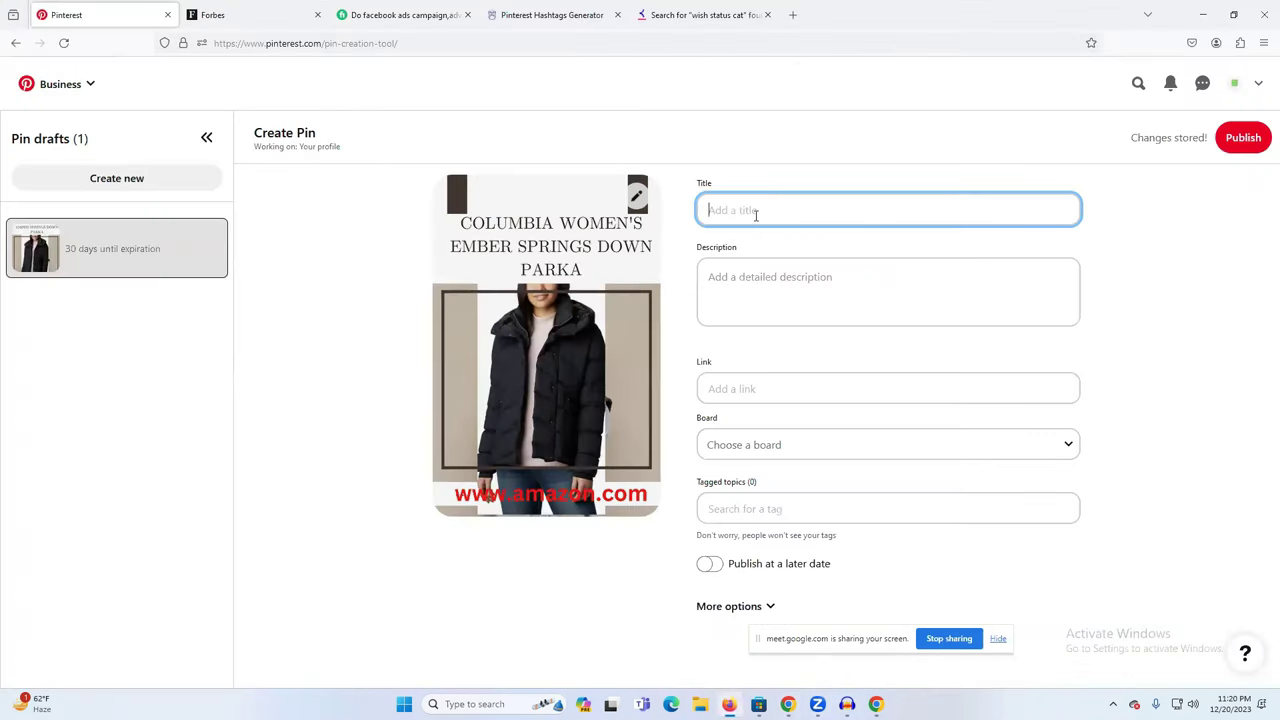
pyautogui.write("Women's Ember Springs Down Parka")
# Copy the full Product Description paragraph from the parka's Amazon page and paste it into the Pinterest pin's description
pyautogui.click(788, 704)
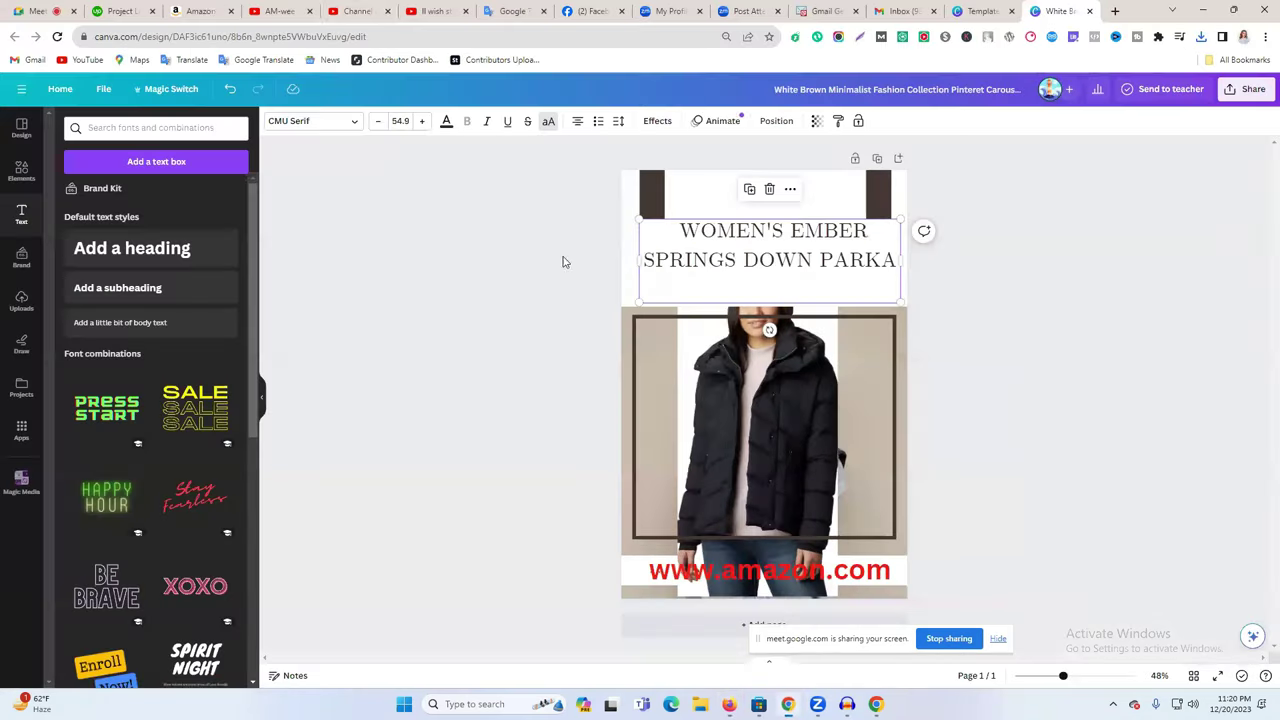
pyautogui.click(200, 11)
pyautogui.scroll(-1, 668, 487)
pyautogui.scroll(-4, 668, 487)
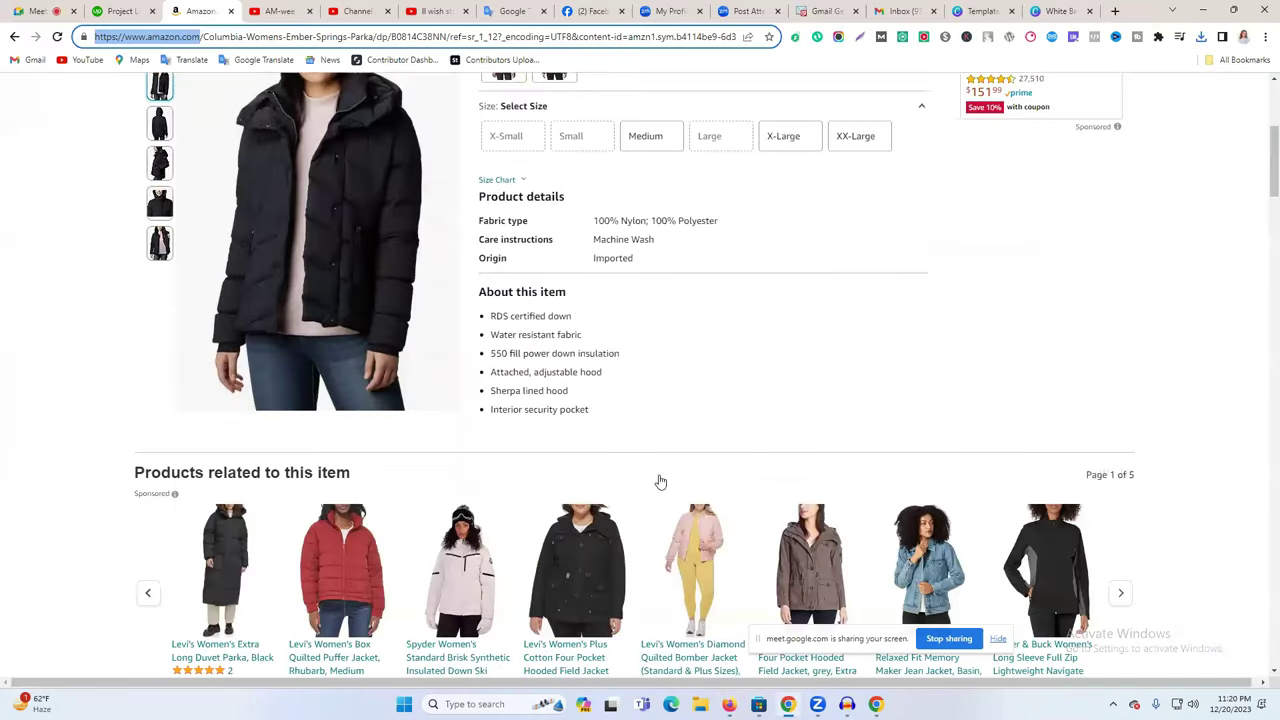
pyautogui.scroll(1, 554, 360)
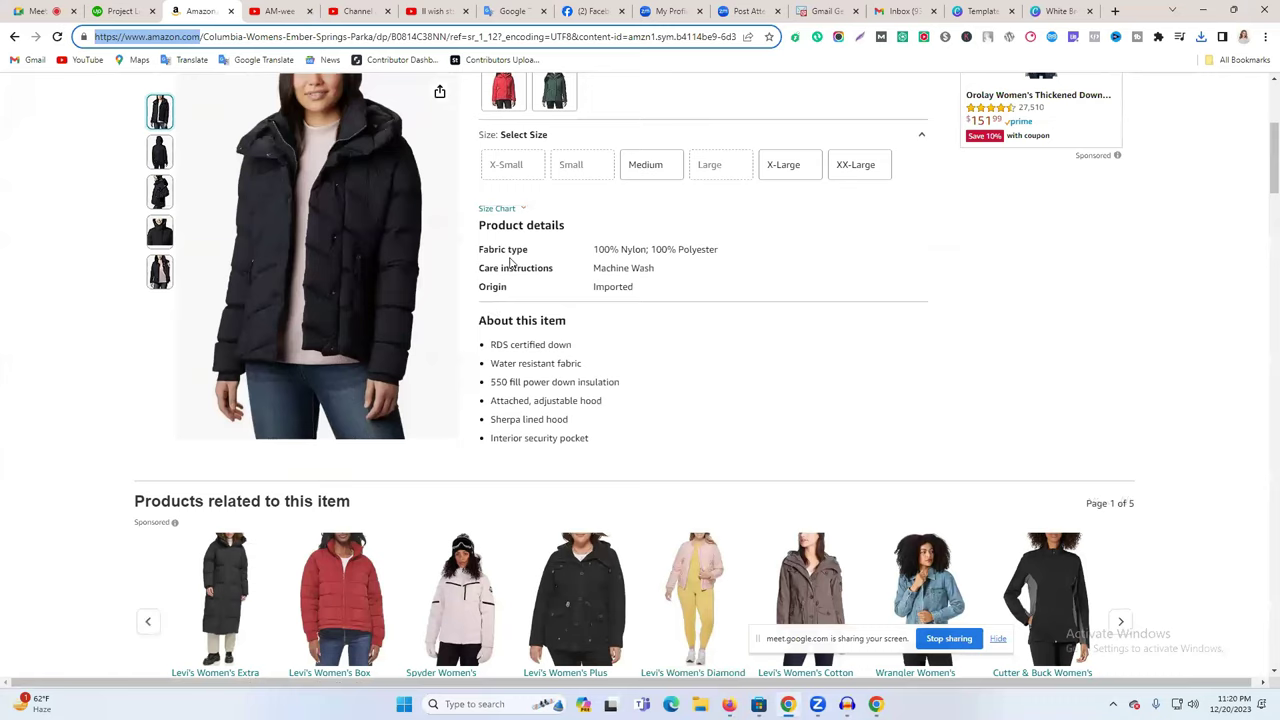
pyautogui.scroll(-2, 510, 262)
pyautogui.scroll(-2, 150, 395)
pyautogui.tripleClick(203, 366)
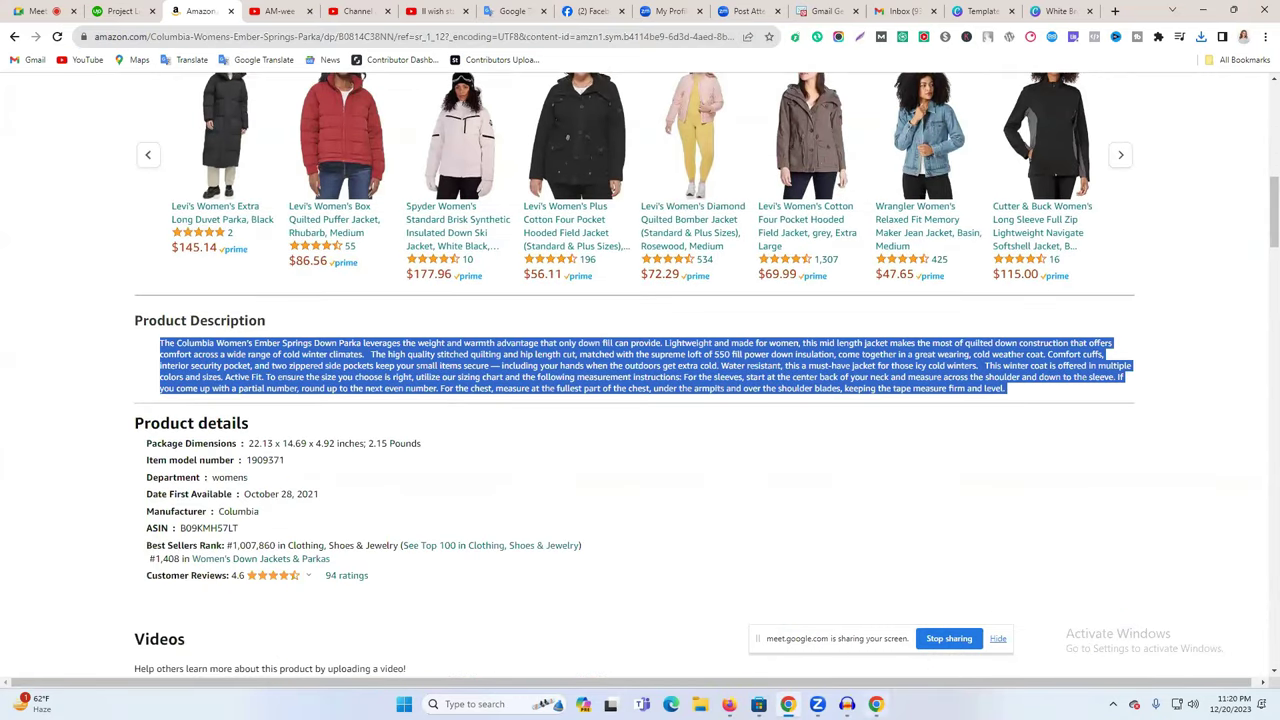
pyautogui.click(729, 704)
pyautogui.click(759, 307)
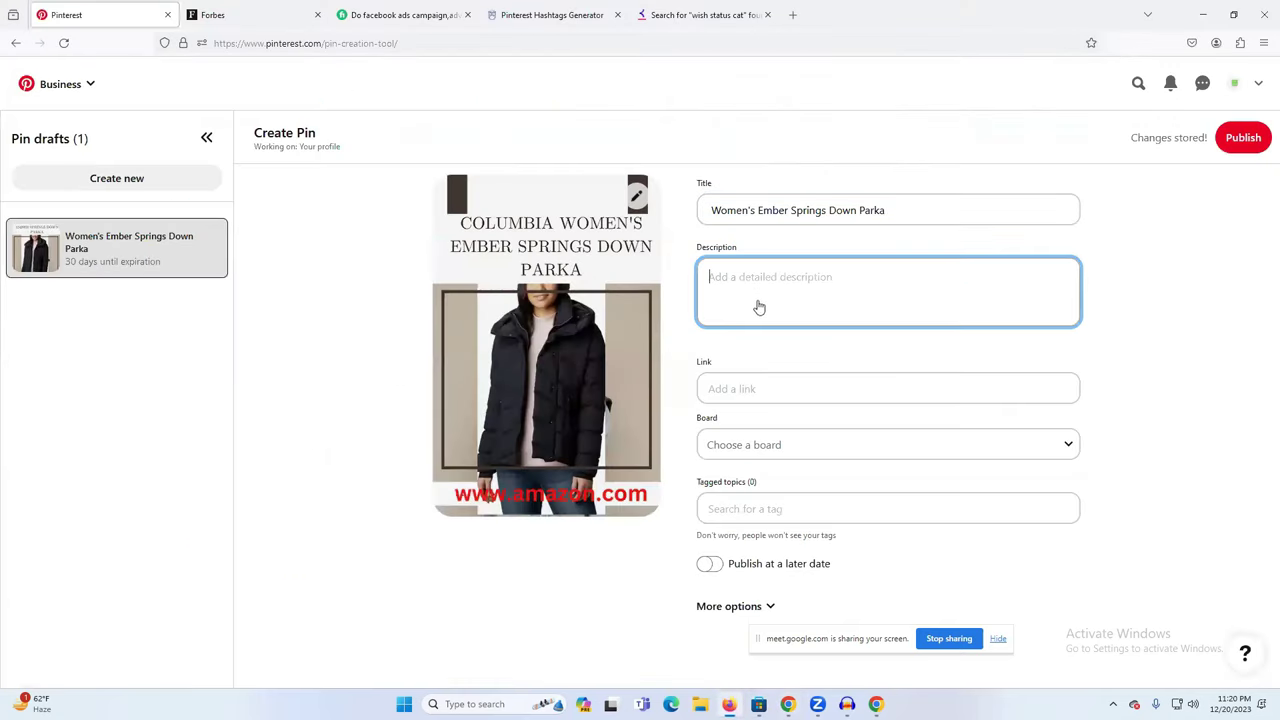
pyautogui.hotkey('ctrl', 'v')
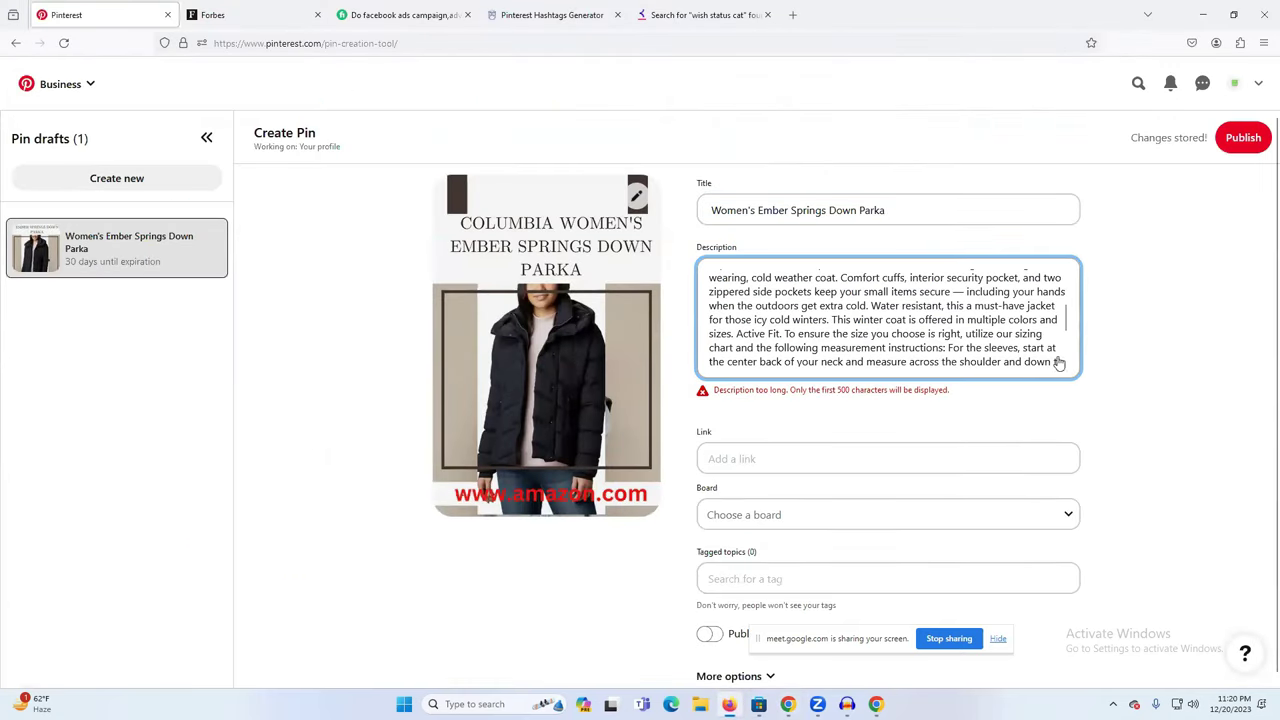
# Trim the pasted pin description from its end, back through the chest and sleeve measurement instructions
pyautogui.scroll(-2, 930, 322)
pyautogui.click(748, 356)
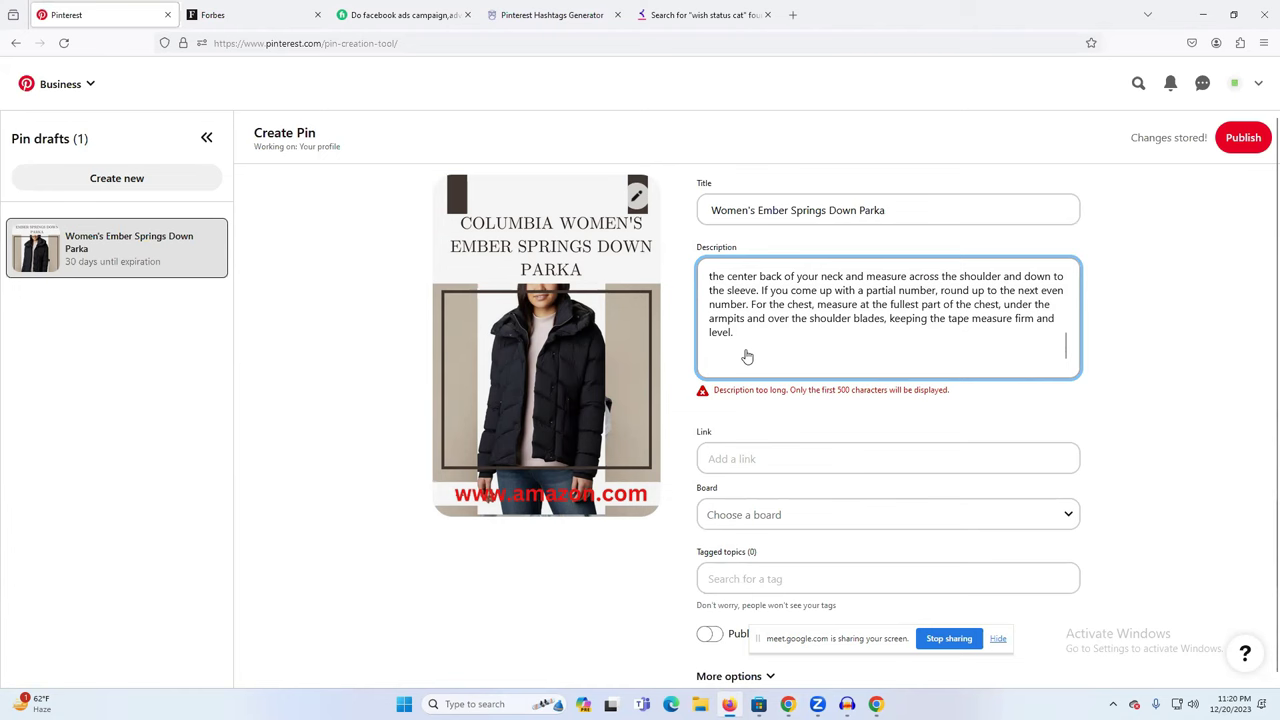
pyautogui.press('BackSpace')
pyautogui.press('BackSpace')
pyautogui.press('BackSpace')
pyautogui.press('BackSpace')
pyautogui.press('BackSpace')
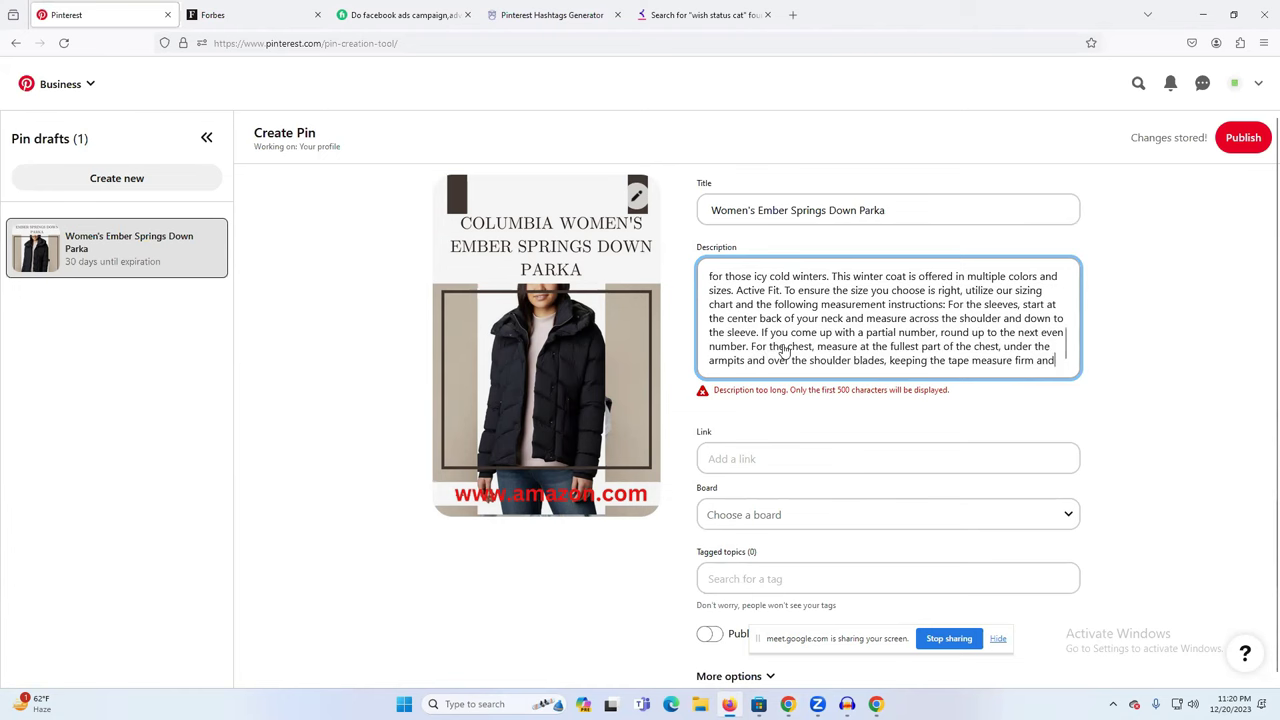
pyautogui.press('BackSpace')
pyautogui.press('BackSpace')
pyautogui.press('BackSpace')
pyautogui.press('BackSpace')
pyautogui.press('BackSpace')
pyautogui.press('BackSpace')
pyautogui.press('BackSpace')
pyautogui.press('BackSpace')
pyautogui.press('BackSpace')
pyautogui.press('BackSpace')
pyautogui.press('BackSpace')
pyautogui.press('BackSpace')
pyautogui.press('BackSpace')
pyautogui.press('BackSpace')
pyautogui.press('BackSpace')
pyautogui.press('BackSpace')
pyautogui.press('BackSpace')
pyautogui.press('BackSpace')
pyautogui.press('BackSpace')
pyautogui.press('BackSpace')
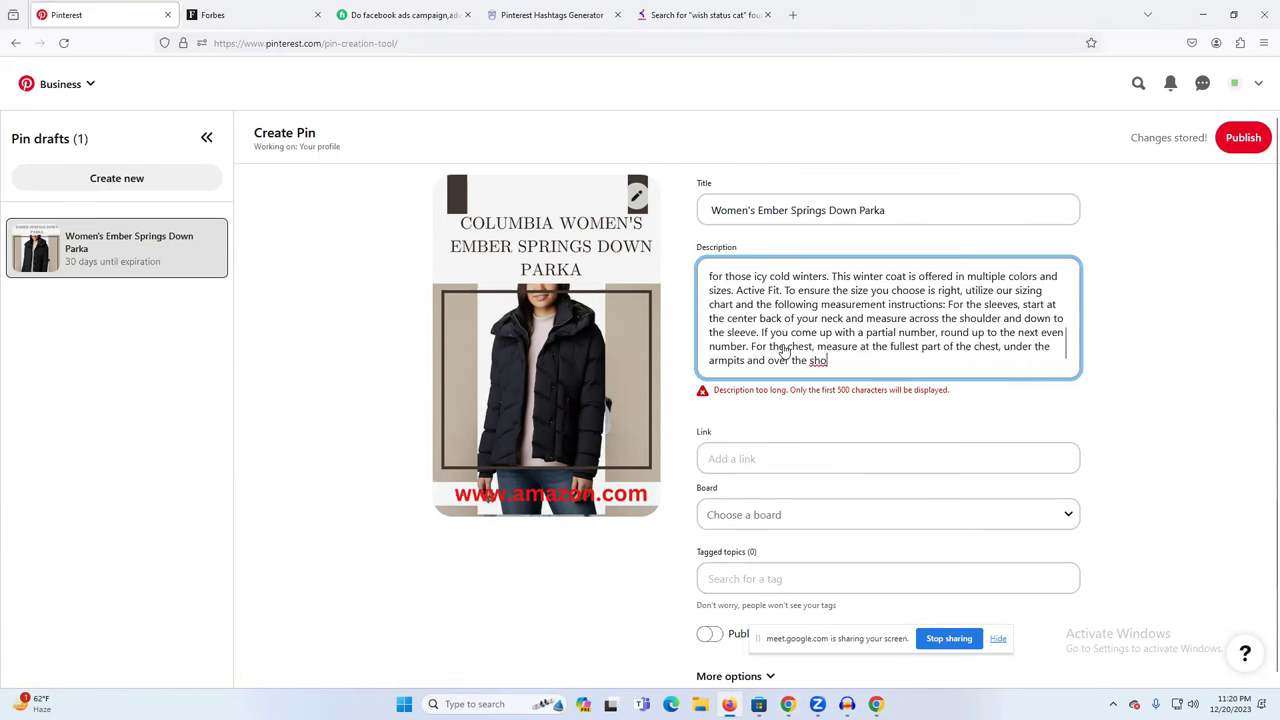
pyautogui.press('BackSpace')
pyautogui.press('BackSpace')
pyautogui.press('BackSpace')
pyautogui.press('BackSpace')
pyautogui.press('BackSpace')
pyautogui.press('BackSpace')
pyautogui.press('BackSpace')
pyautogui.press('BackSpace')
pyautogui.press('BackSpace')
pyautogui.press('BackSpace')
pyautogui.press('BackSpace')
pyautogui.press('BackSpace')
pyautogui.press('BackSpace')
pyautogui.press('BackSpace')
pyautogui.press('BackSpace')
pyautogui.press('BackSpace')
pyautogui.press('BackSpace')
pyautogui.press('BackSpace')
pyautogui.press('BackSpace')
pyautogui.press('BackSpace')
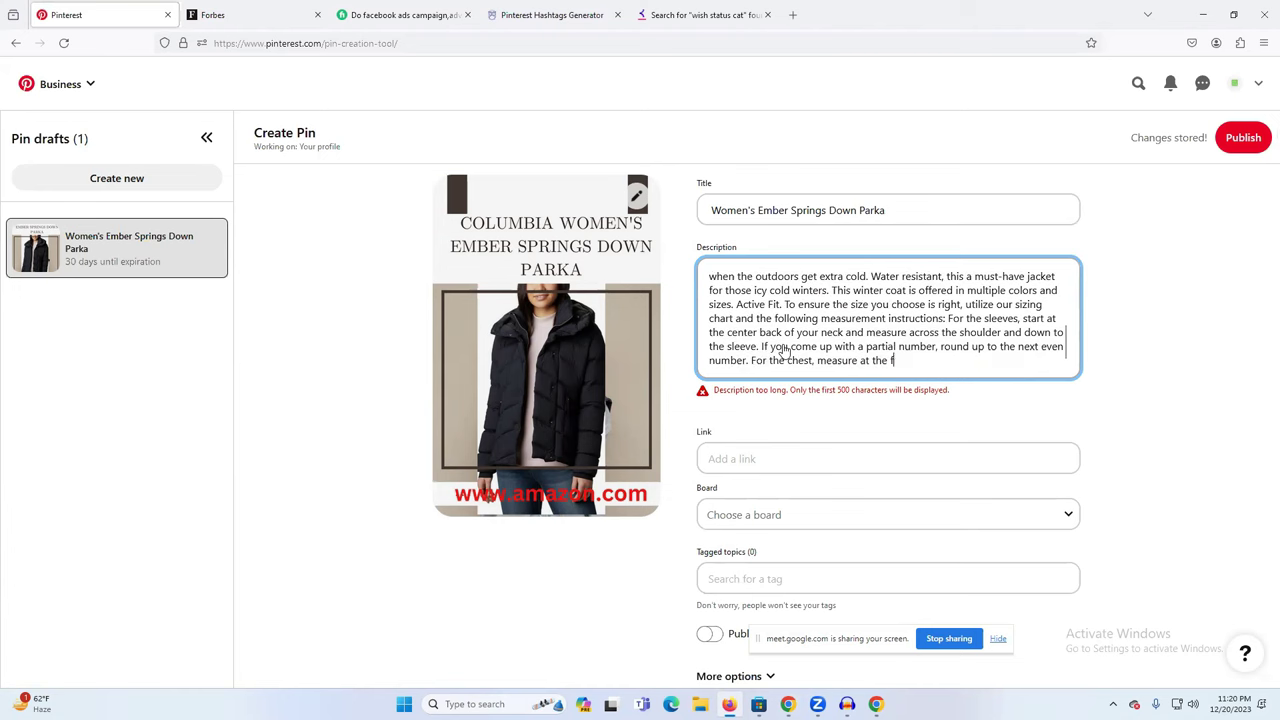
pyautogui.press('BackSpace')
pyautogui.press('BackSpace')
pyautogui.press('BackSpace')
pyautogui.press('BackSpace')
pyautogui.press('BackSpace')
pyautogui.press('BackSpace')
pyautogui.press('BackSpace')
pyautogui.press('BackSpace')
pyautogui.press('BackSpace')
pyautogui.press('BackSpace')
pyautogui.press('BackSpace')
pyautogui.press('BackSpace')
pyautogui.press('BackSpace')
pyautogui.press('BackSpace')
pyautogui.press('BackSpace')
pyautogui.press('BackSpace')
pyautogui.press('BackSpace')
pyautogui.press('BackSpace')
pyautogui.press('BackSpace')
pyautogui.press('BackSpace')
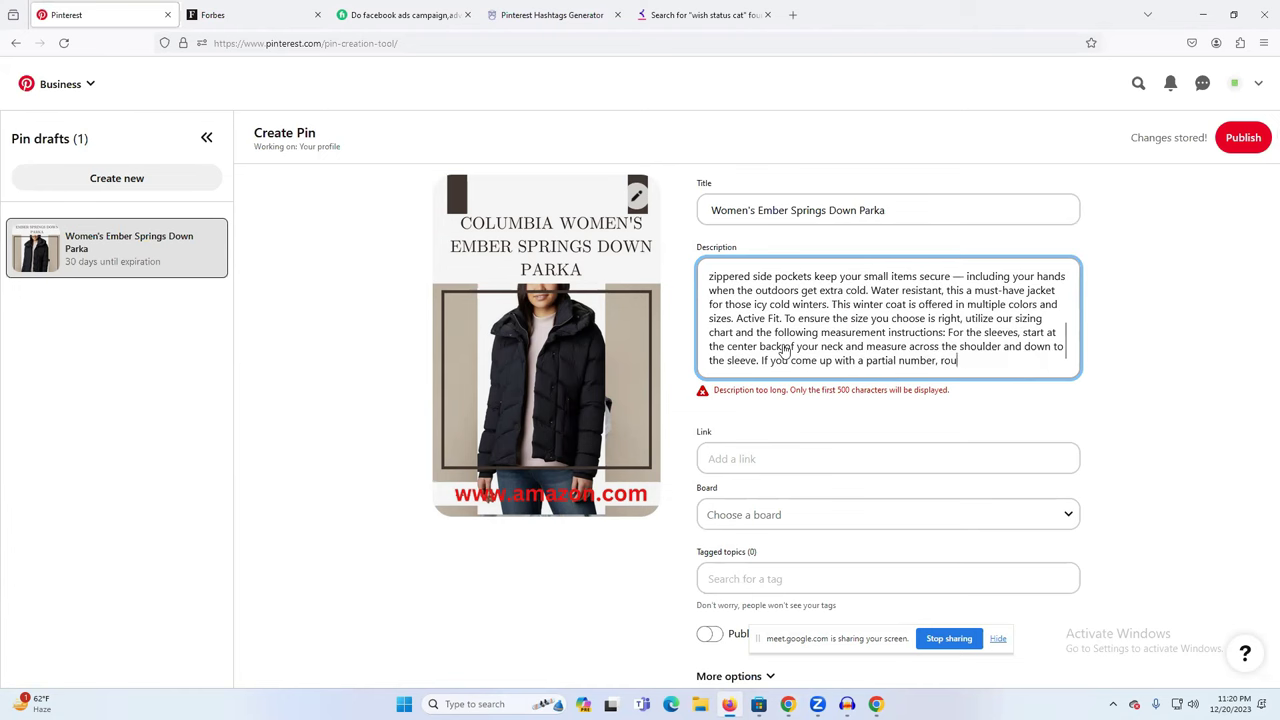
# Clear the entire text of the pin's description
pyautogui.scroll(3, 830, 338)
pyautogui.moveTo(1049, 337); pyautogui.dragTo(1051, 370)
pyautogui.doubleClick(892, 290)
pyautogui.hotkey('ctrl', 'a')
pyautogui.press('BackSpace')
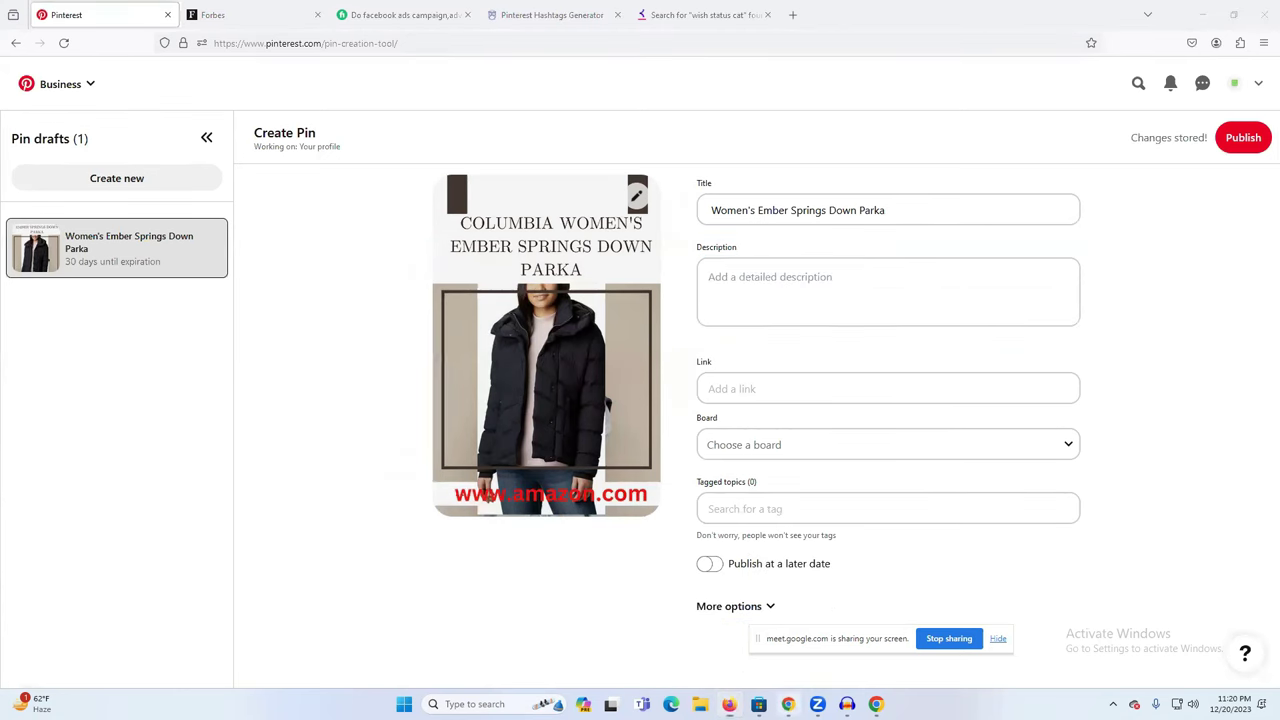
# Copy the "About this item" heading and bullet list from the parka's Amazon page and paste them as the pin's description
pyautogui.hotkey('alt', 'Tab')
pyautogui.scroll(6, 588, 485)
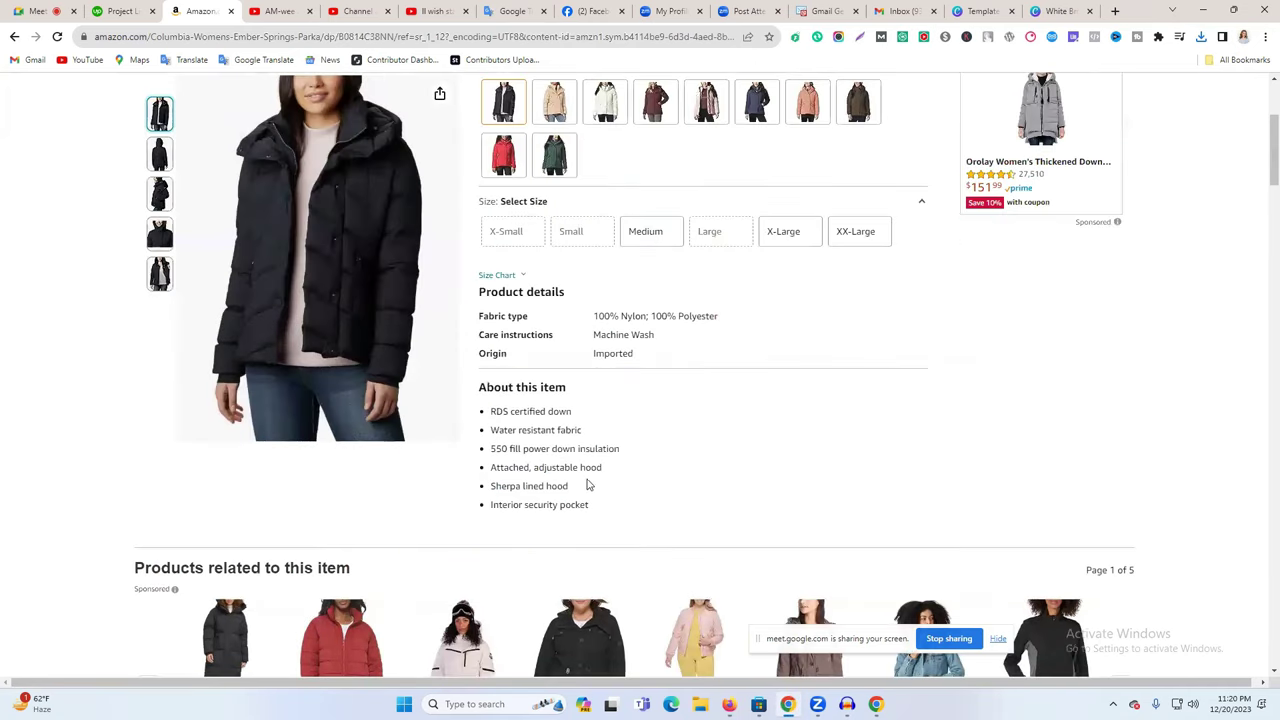
pyautogui.moveTo(591, 512); pyautogui.dragTo(489, 404)
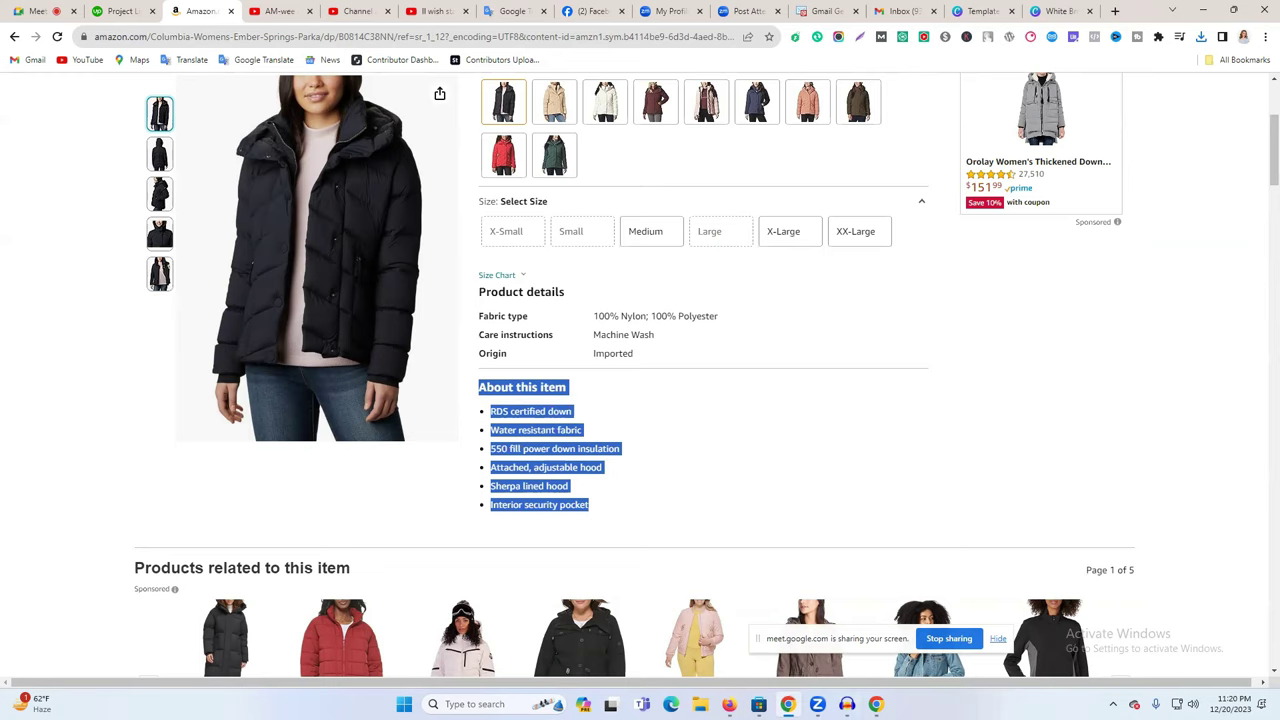
pyautogui.hotkey('alt', 'Tab')
pyautogui.click(757, 314)
pyautogui.write('About this item RDS certified down Water resistant fabric 550 fill power down insulation Attached, adjustable hood Sherpa lined hood Interior security pocket')
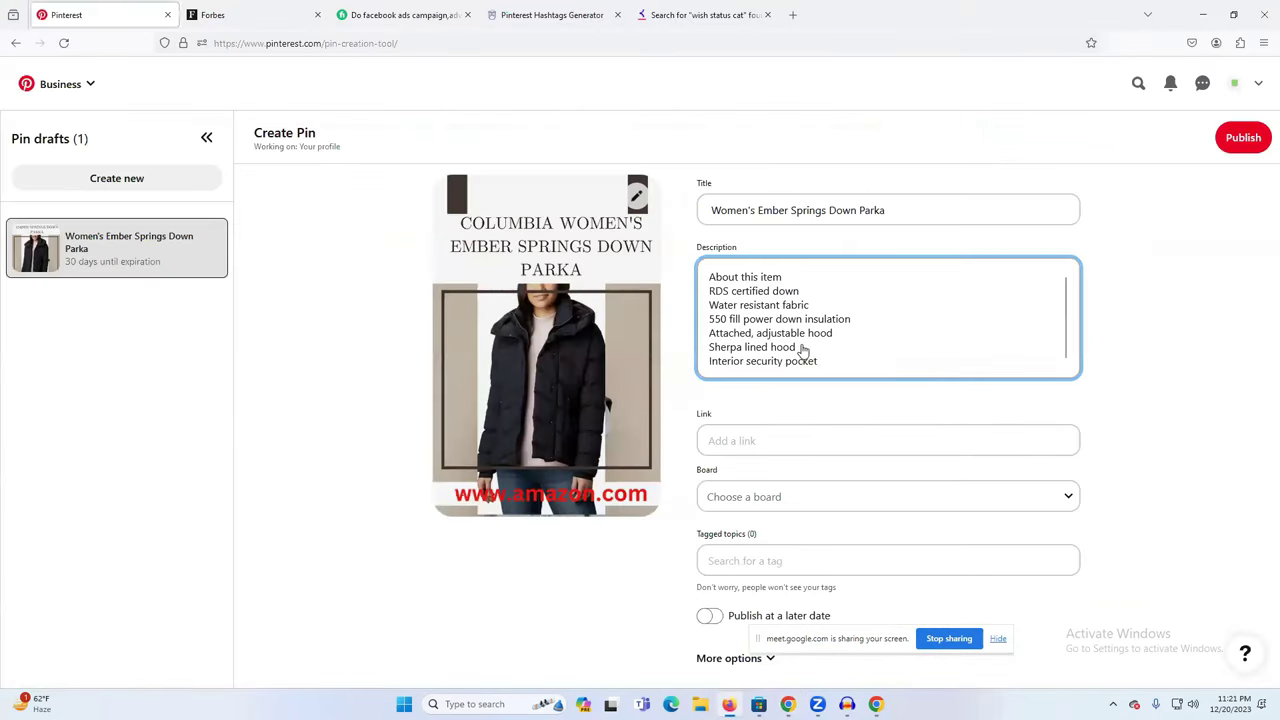
# Switch to the parka's Amazon page and copy its full URL for the pin's link
pyautogui.click(743, 440)
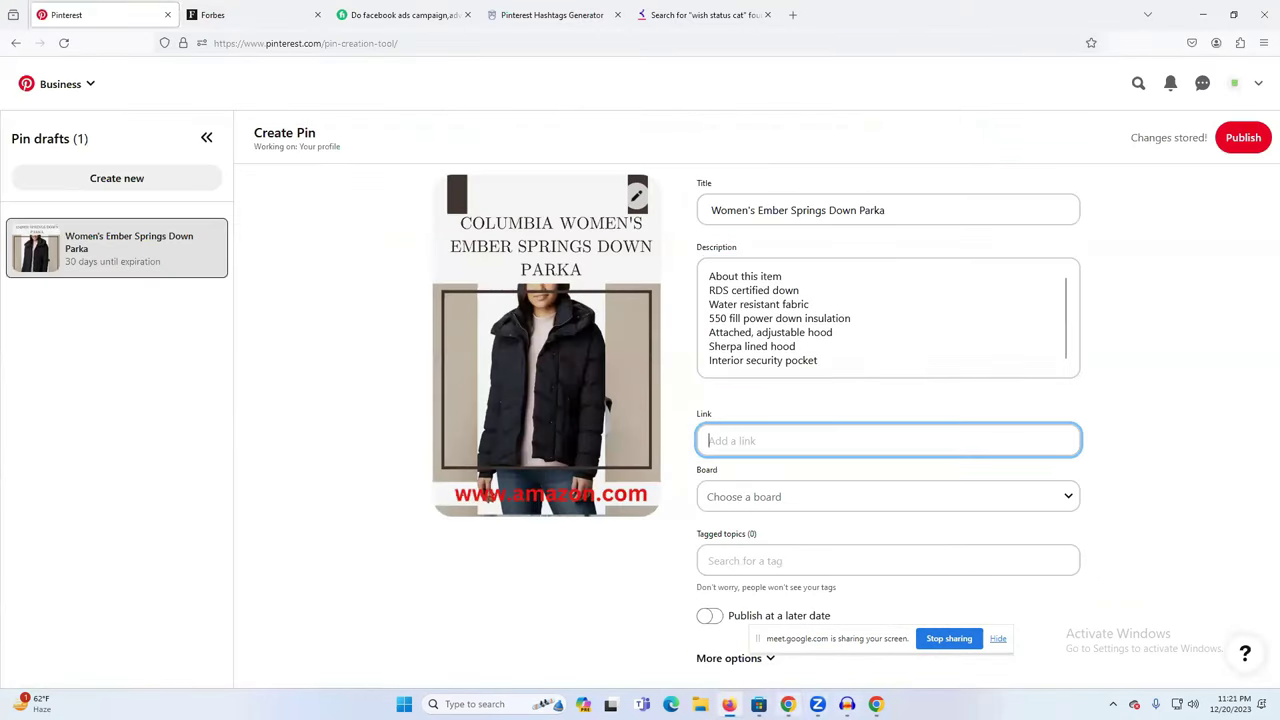
pyautogui.hotkey('alt', 'Tab')
pyautogui.click(245, 37)
pyautogui.rightClick(245, 37)
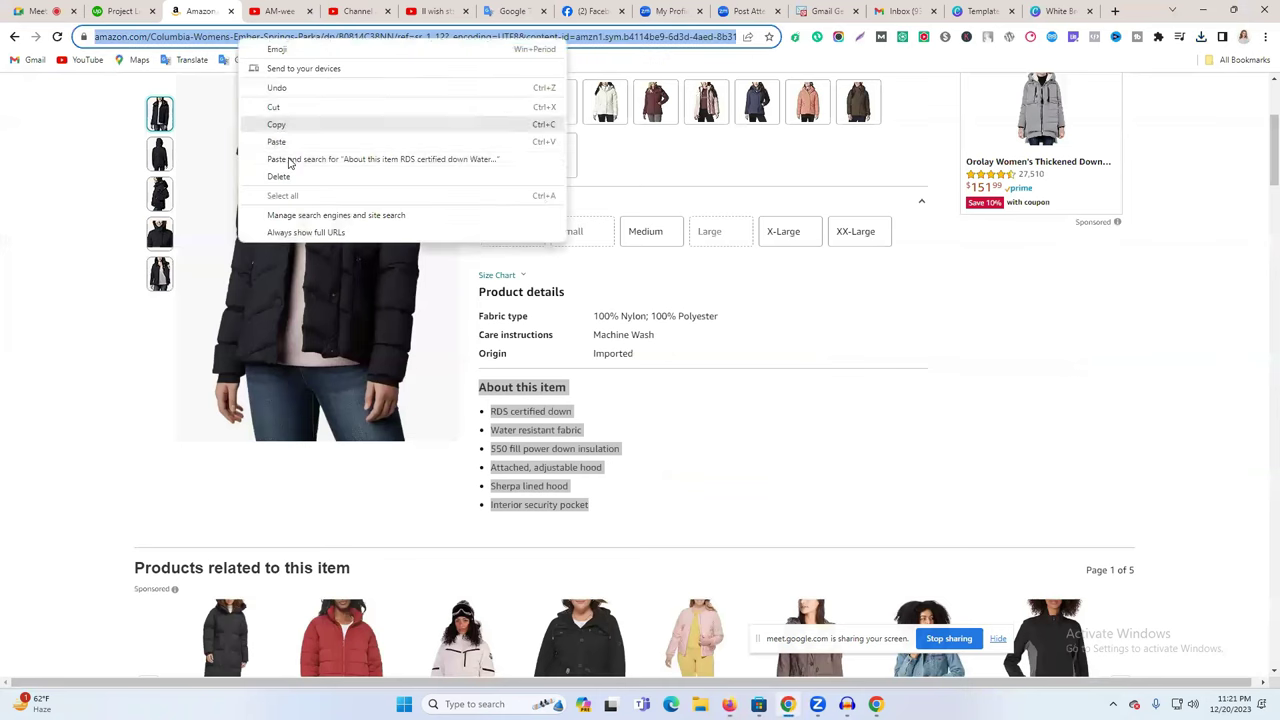
pyautogui.click(329, 124)
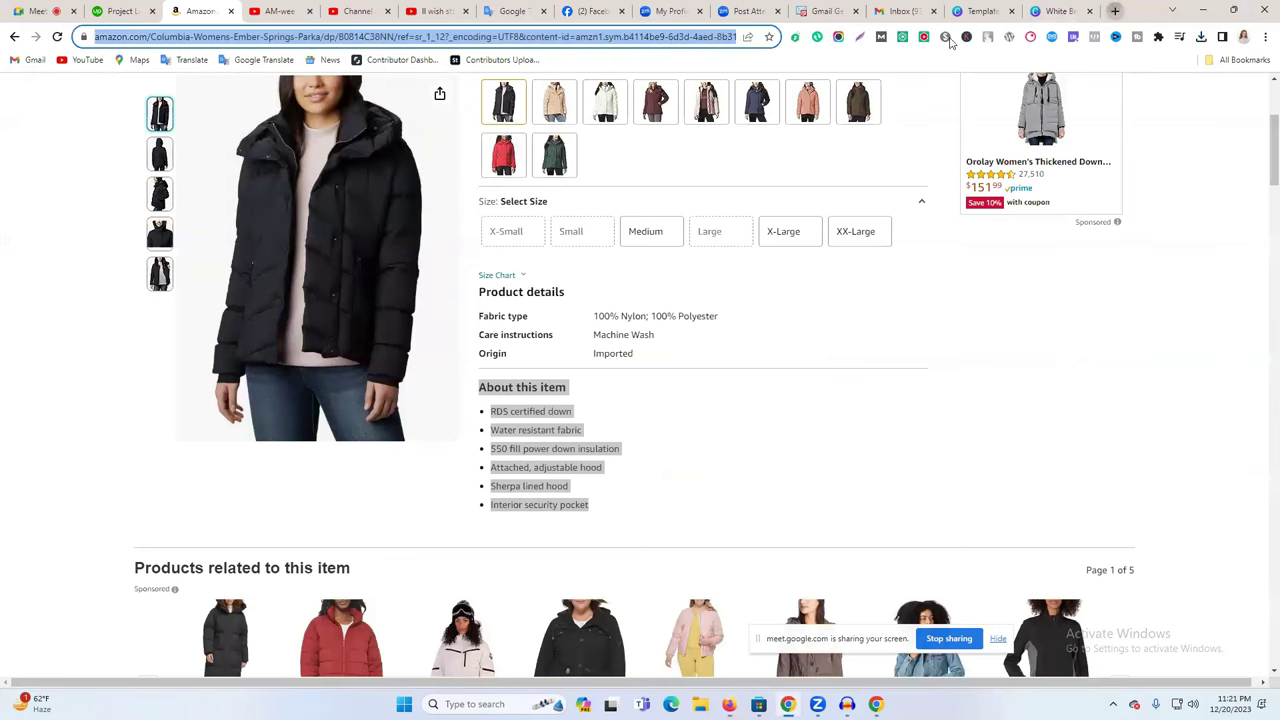
# Search Google for "url shortener" in a new tab and open the Free URL Shortener site
pyautogui.hotkey('ctrl', 't')
pyautogui.write('u')
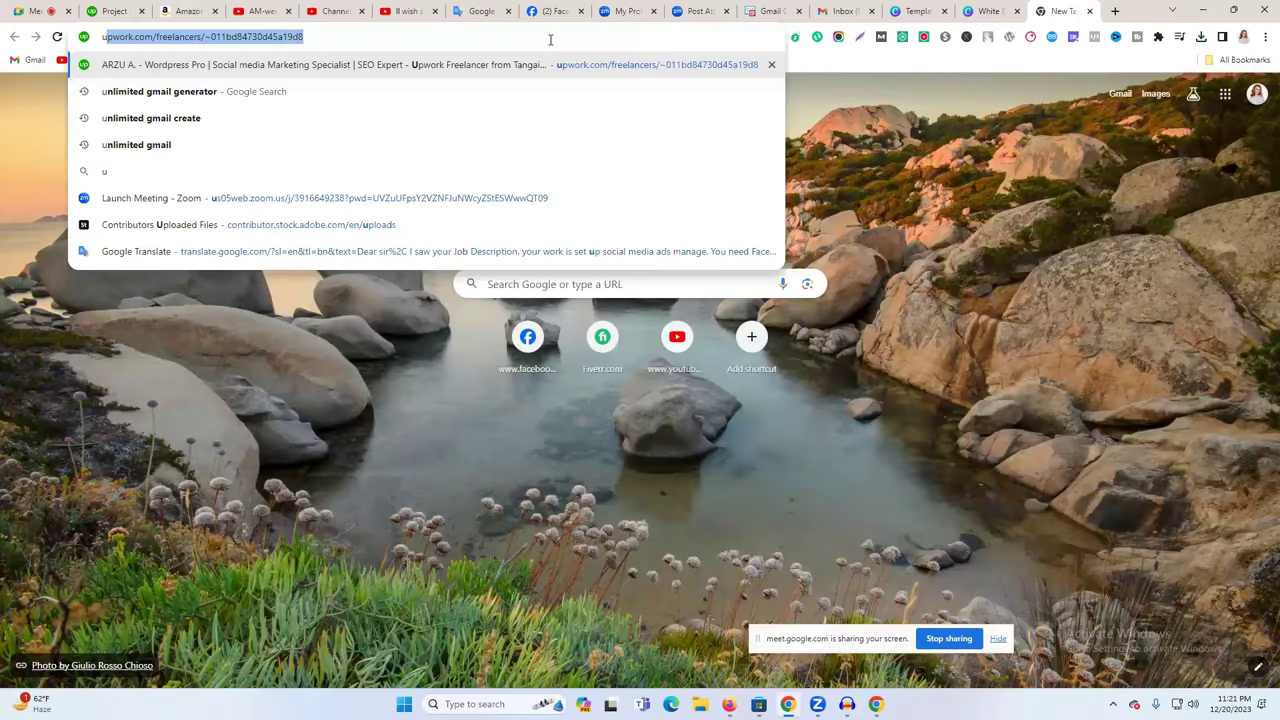
pyautogui.write('rl shortener')
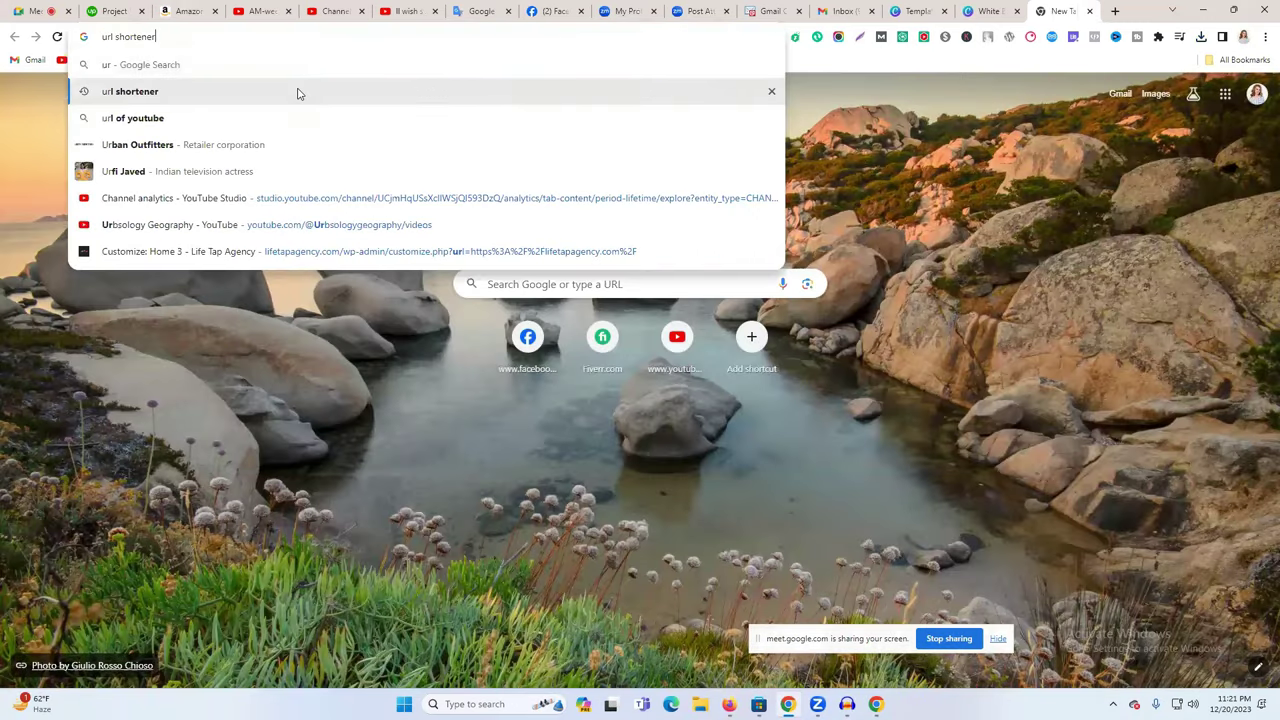
pyautogui.press('Return')
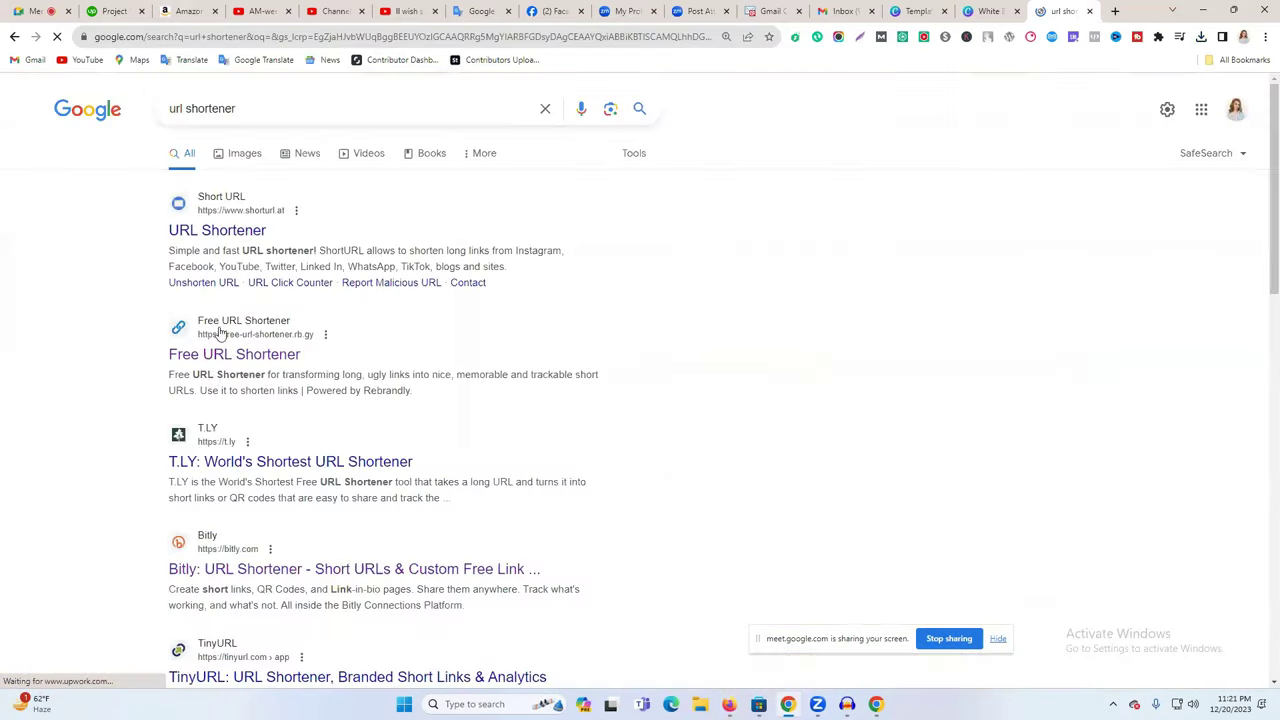
pyautogui.click(218, 357)
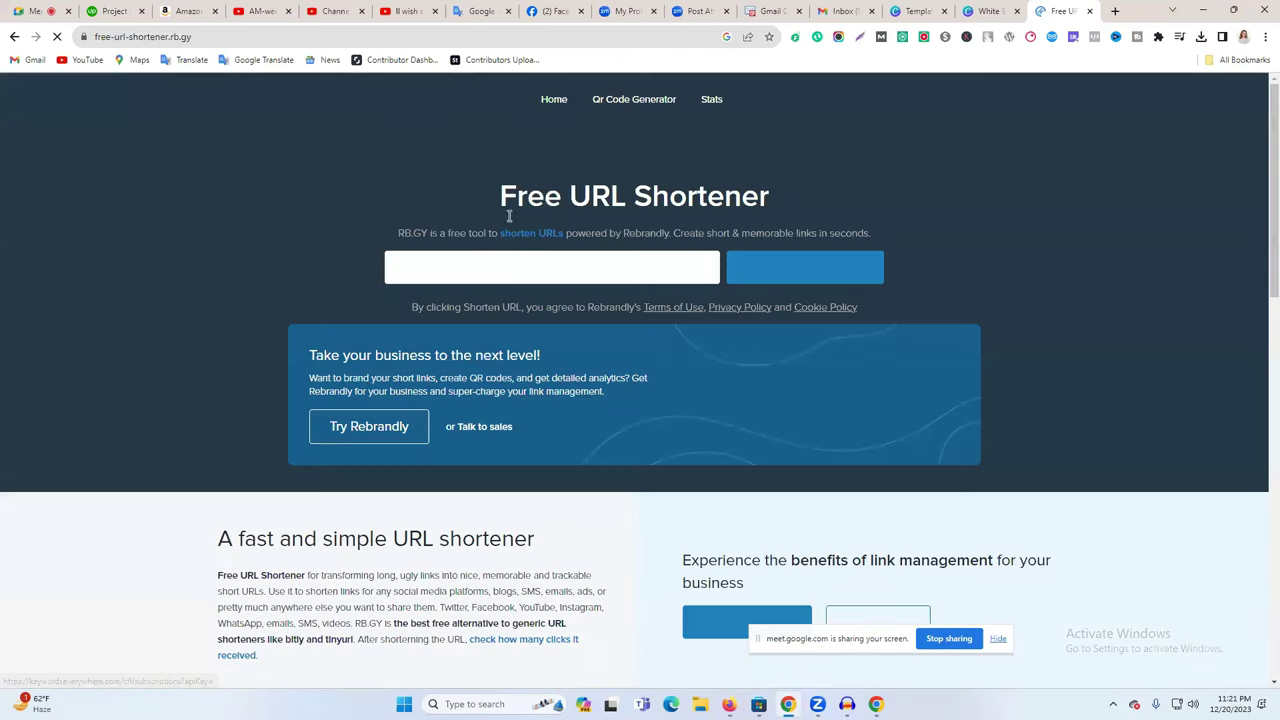
# Shorten the parka's Amazon URL with RB.GY and copy the resulting short link
pyautogui.click(508, 226)
pyautogui.hotkey('ctrl', 'v')
pyautogui.click(828, 232)
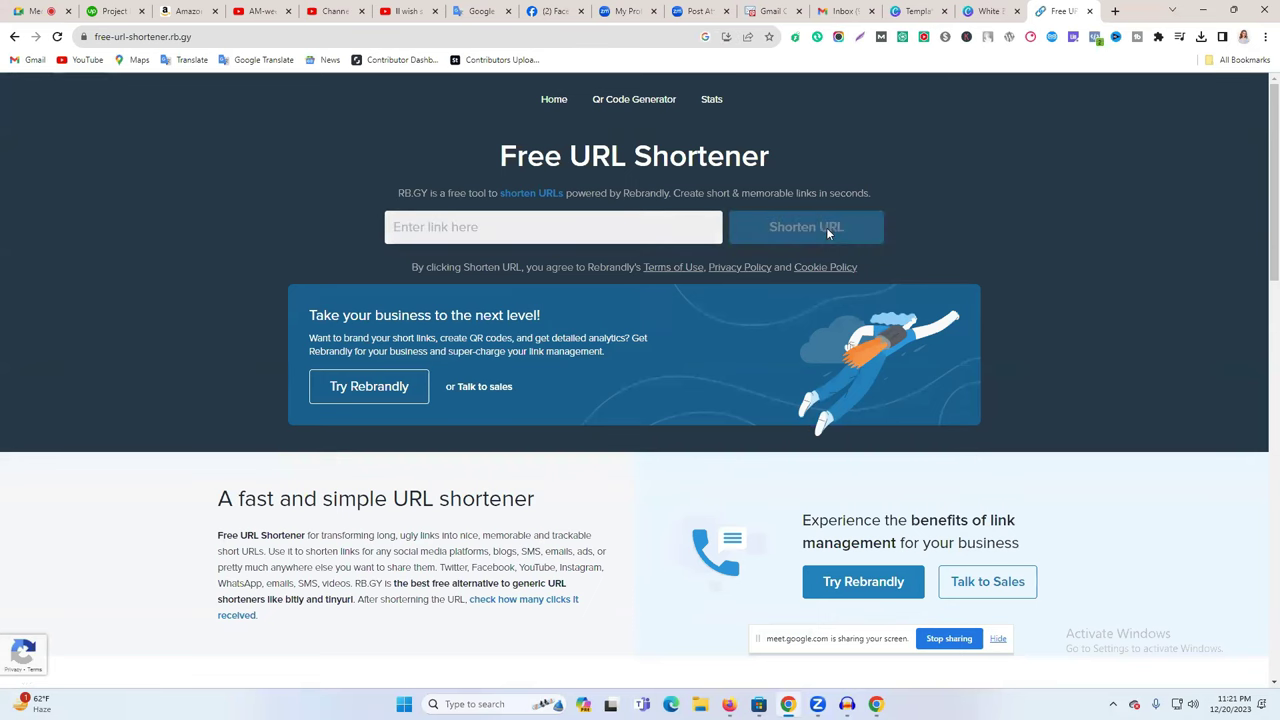
pyautogui.scroll(-5, 486, 390)
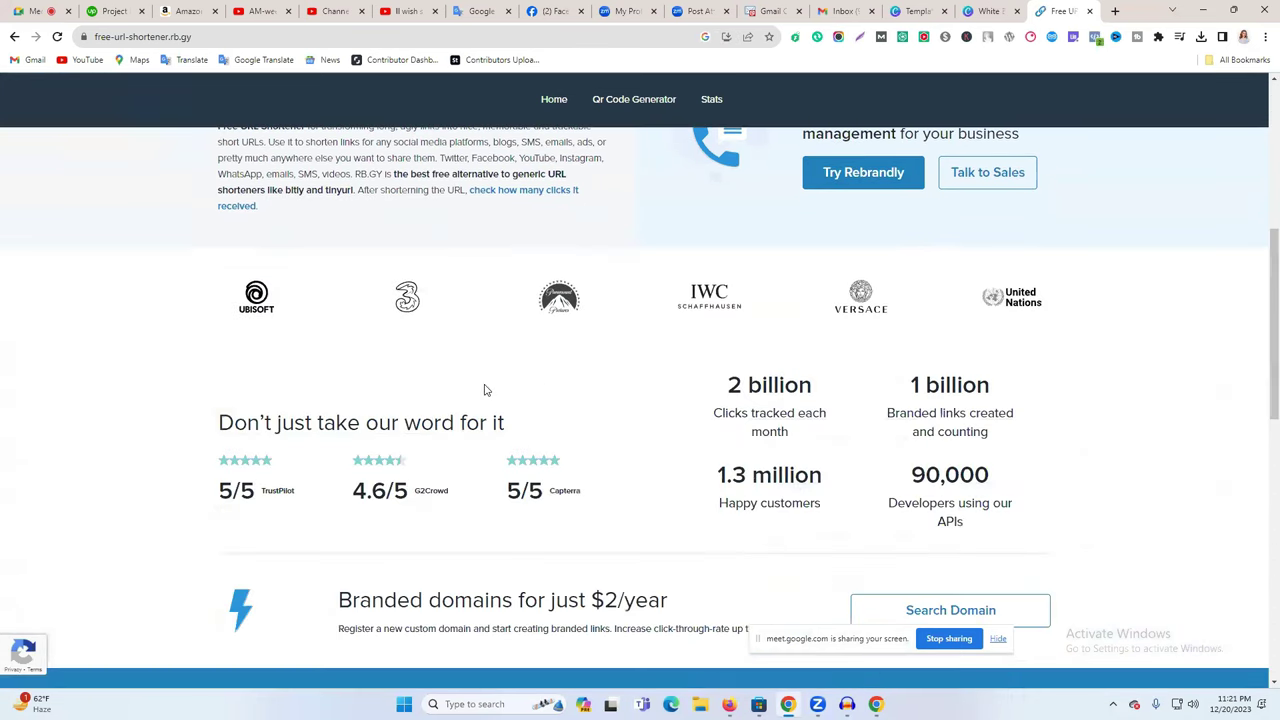
pyautogui.scroll(5, 486, 390)
pyautogui.click(829, 279)
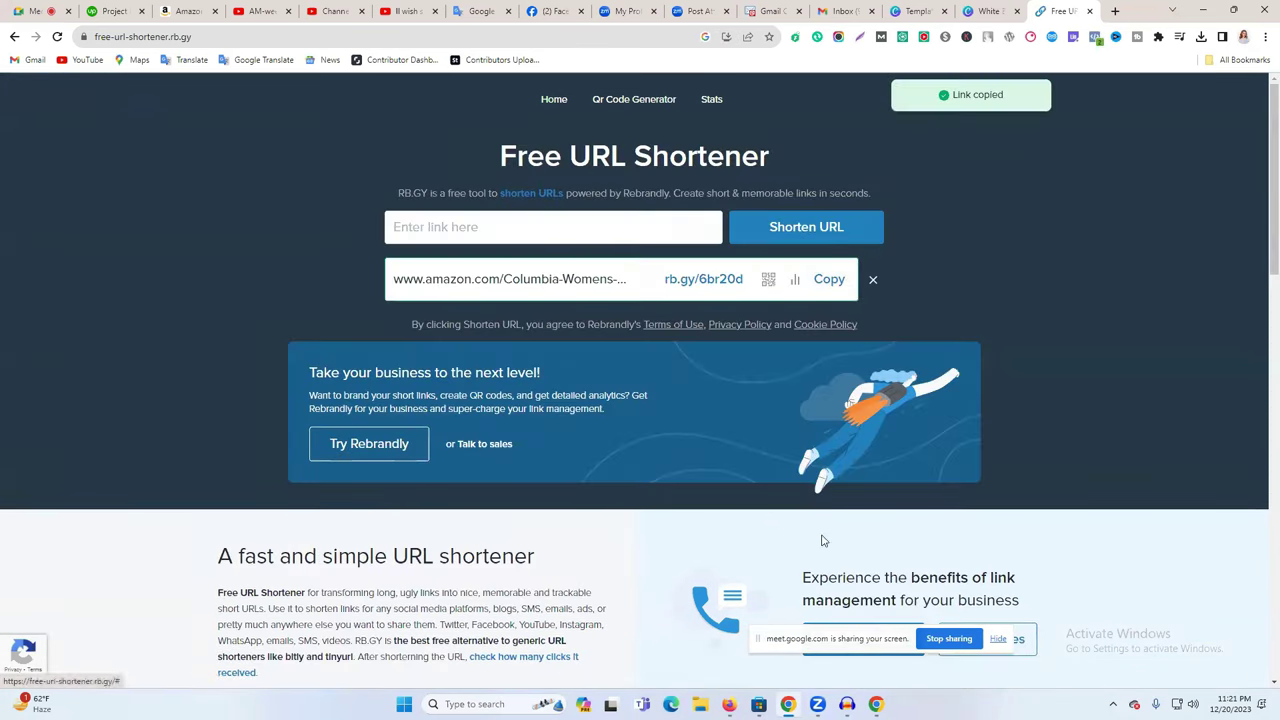
pyautogui.click(729, 704)
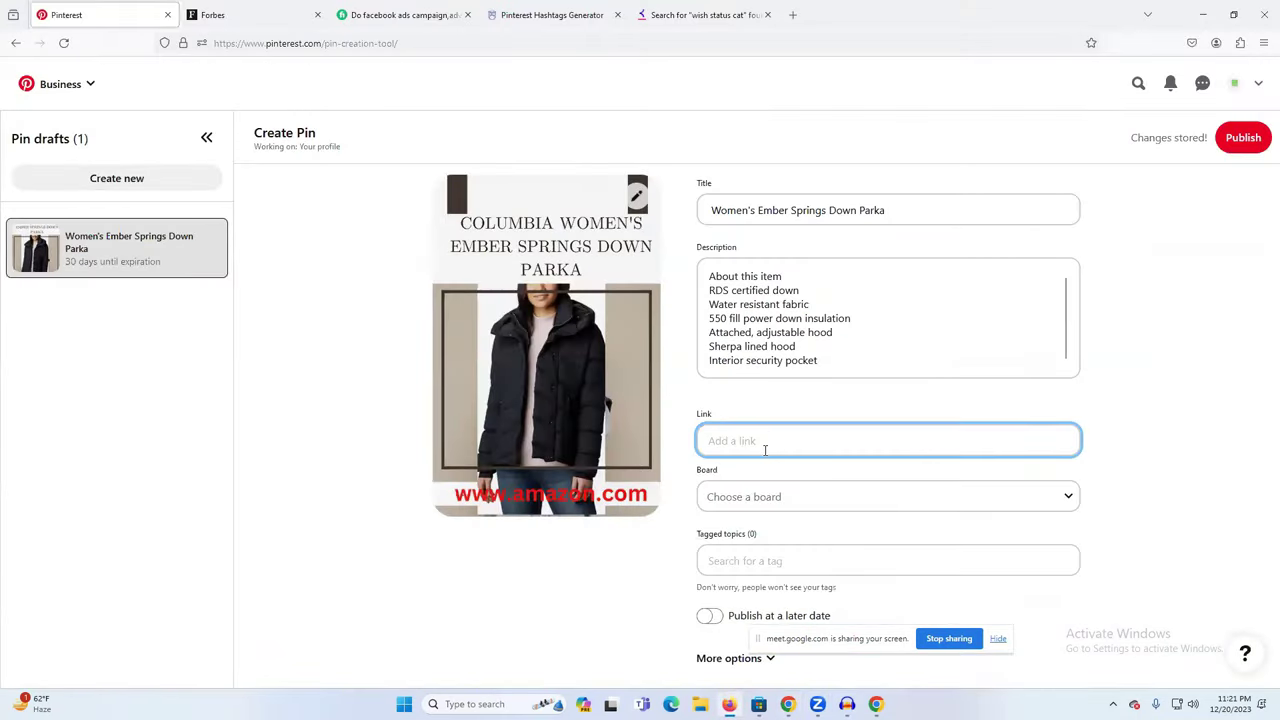
pyautogui.hotkey('ctrl', 'v')
pyautogui.click(839, 503)
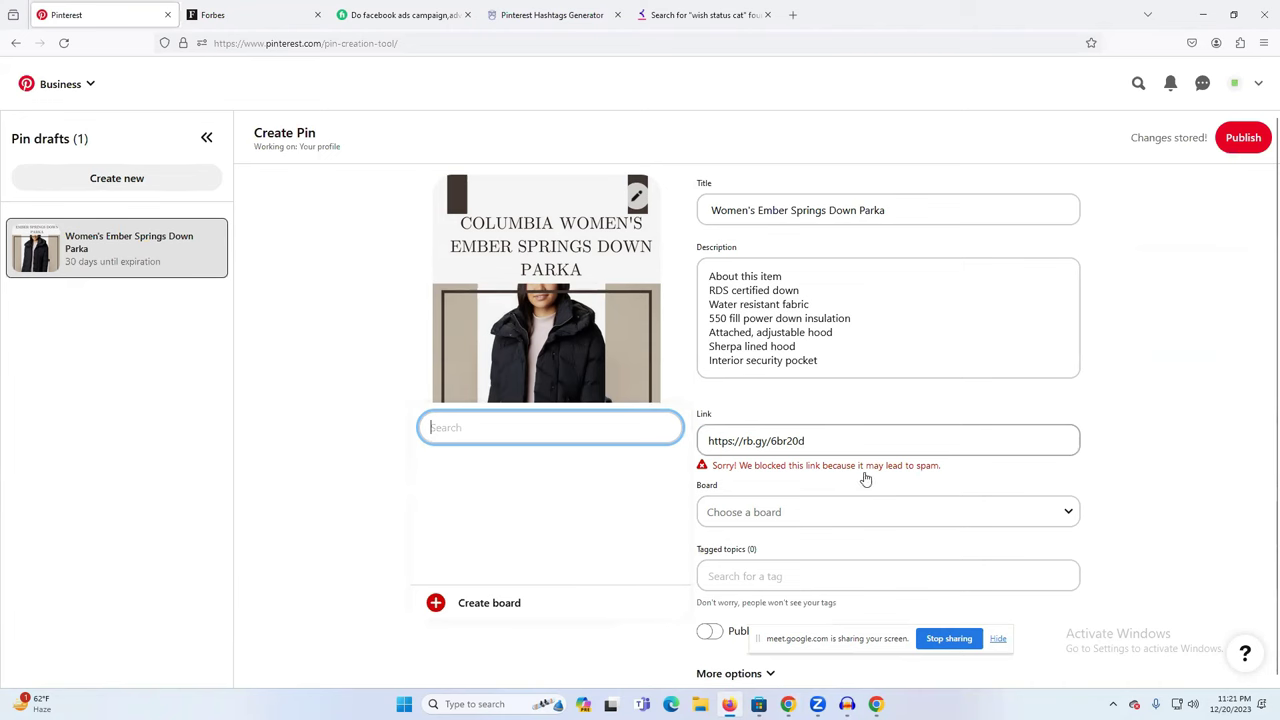
# Replace the pin's link with amazon.com
pyautogui.tripleClick(770, 441)
pyautogui.write('amazon.com')
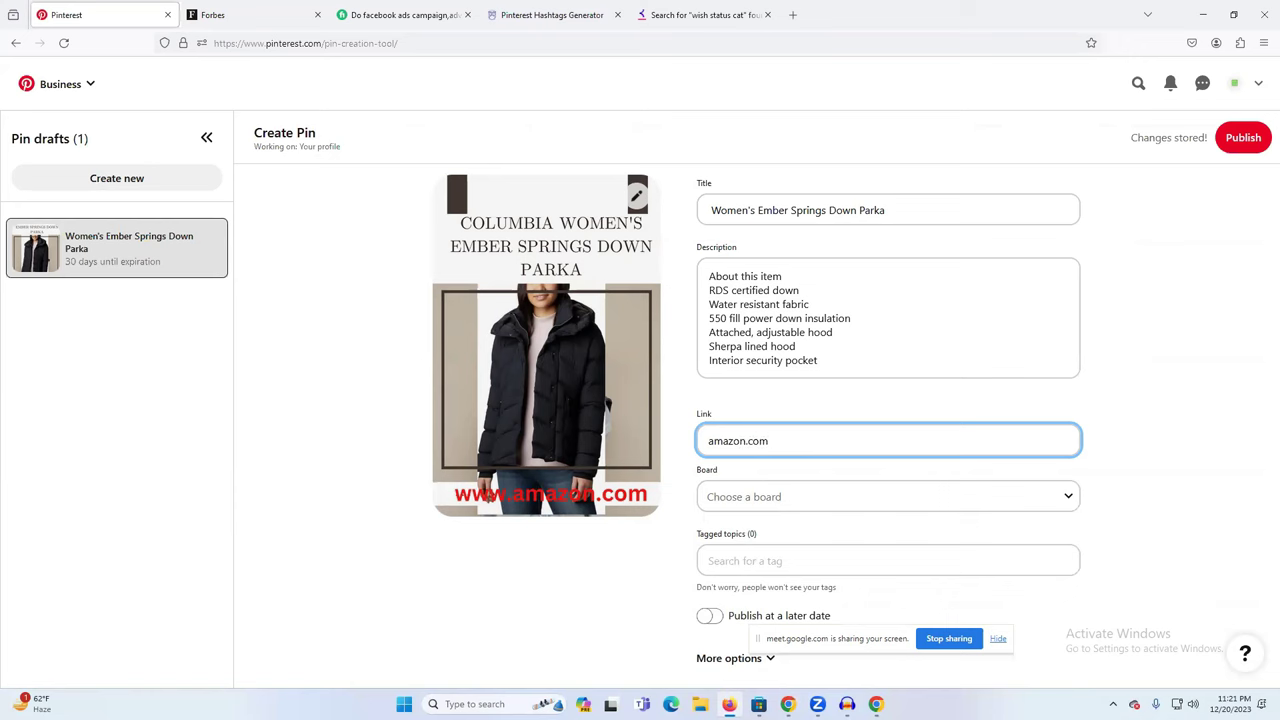
# Open the form for creating a new board for the pin
pyautogui.click(767, 509)
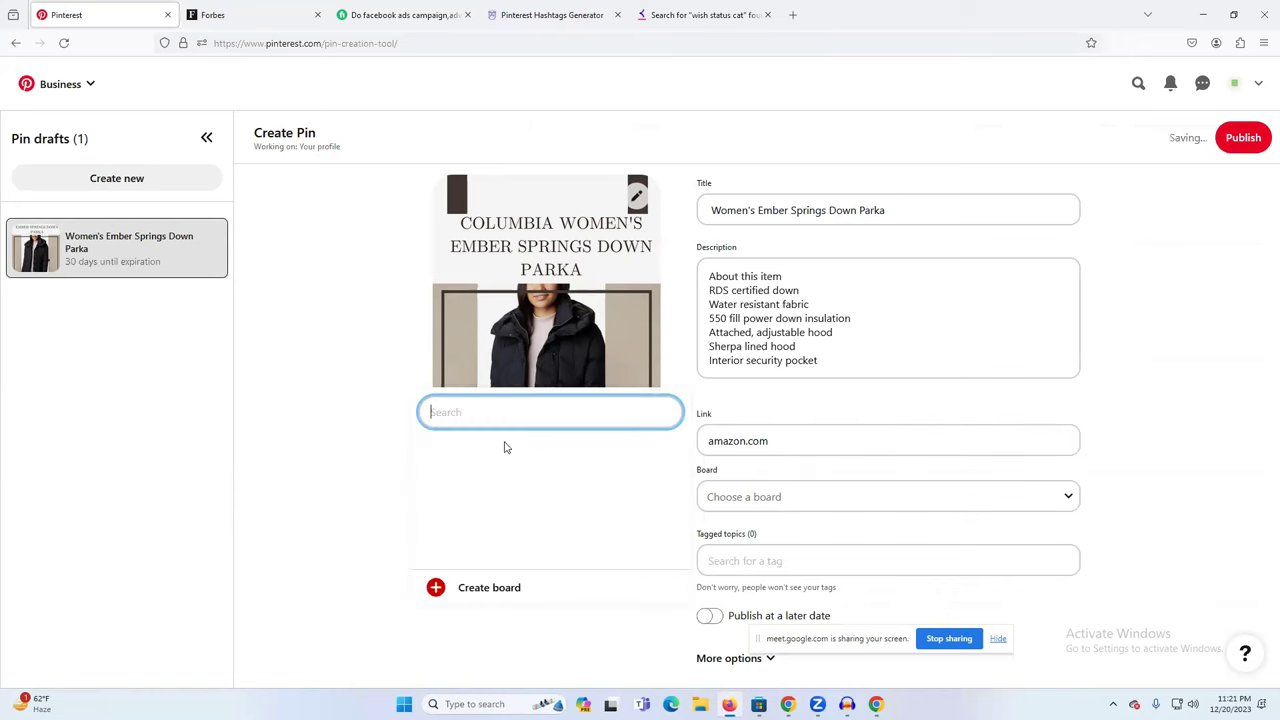
pyautogui.click(477, 597)
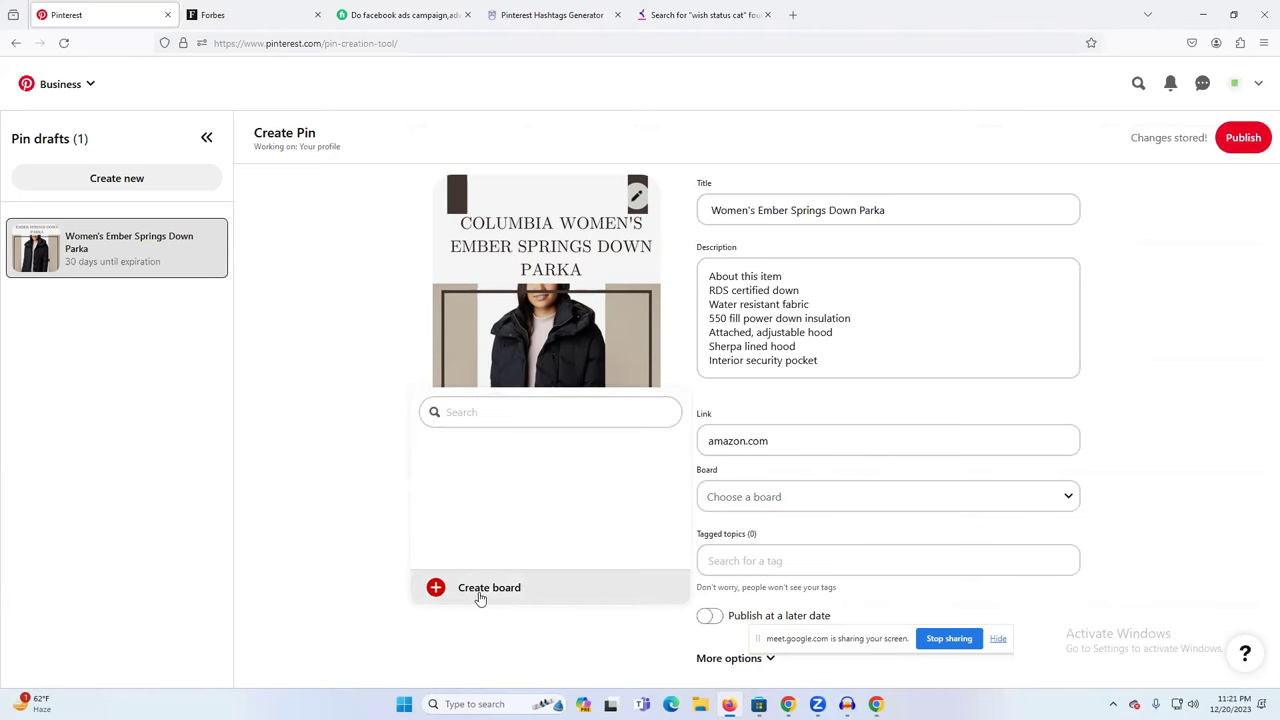
pyautogui.click(554, 372)
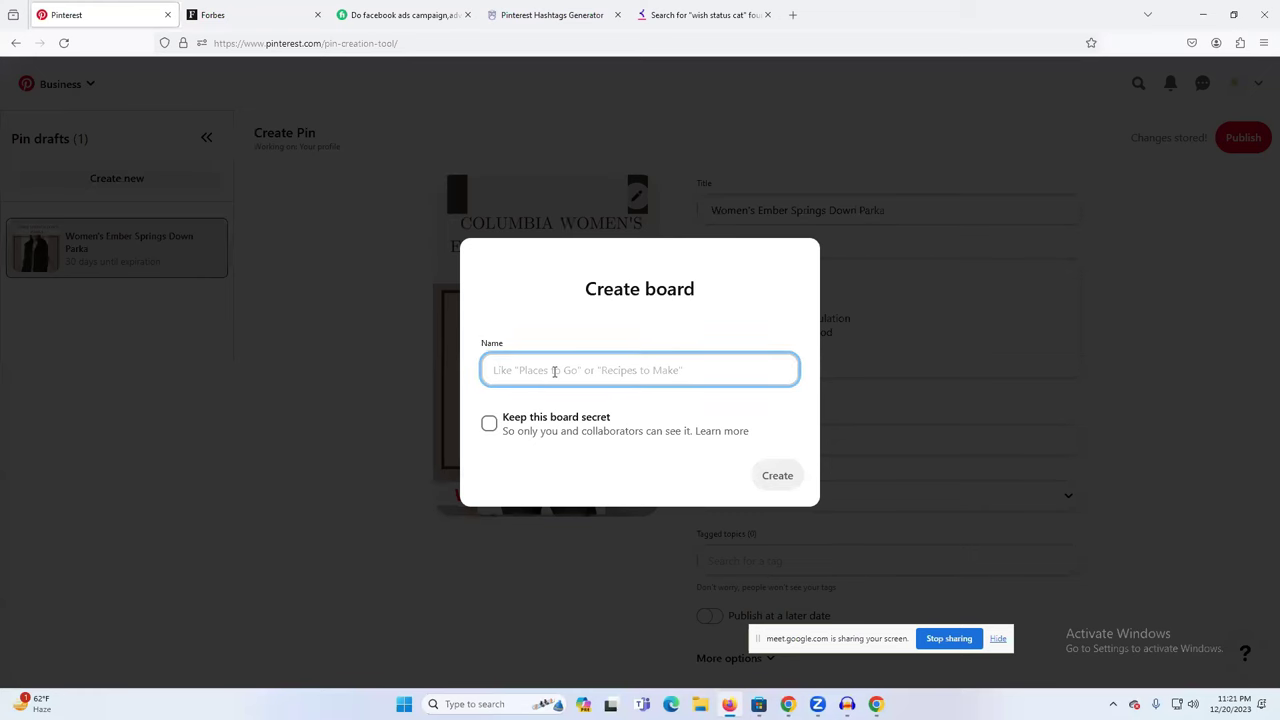
# Copy the name "Ember Springs Down Parka" from the product title on the parka's Amazon page
pyautogui.click(258, 14)
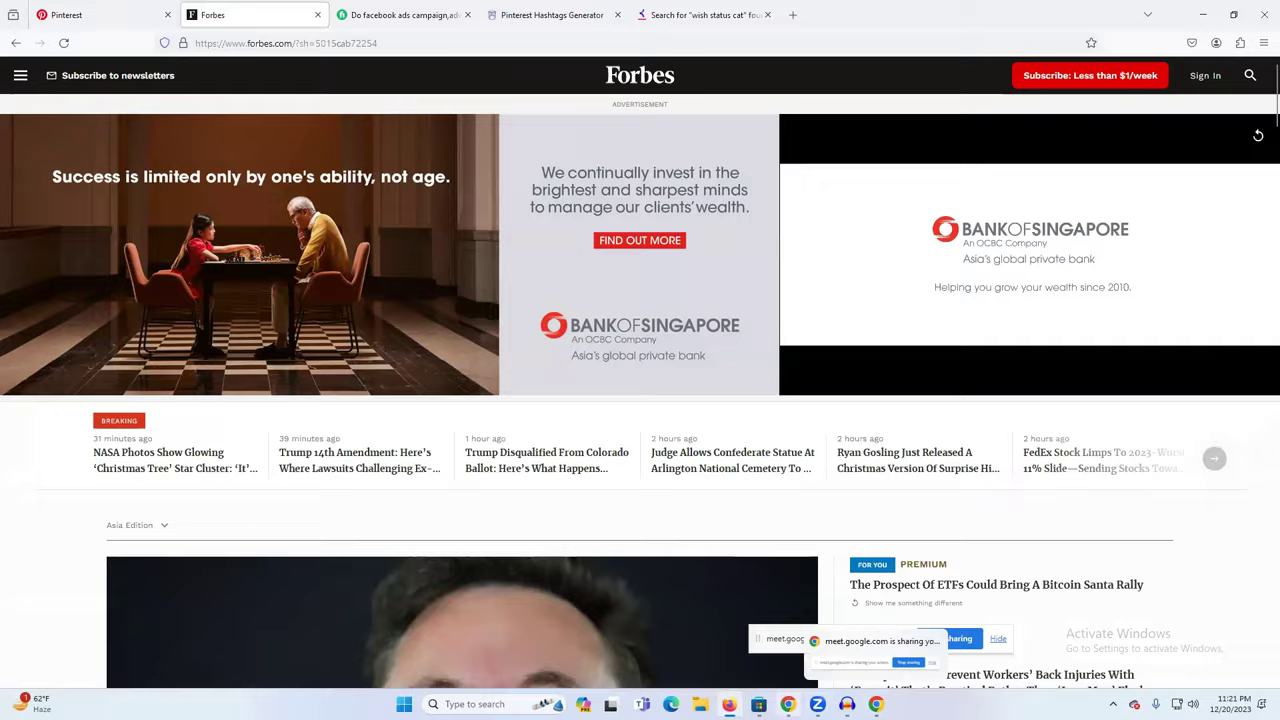
pyautogui.click(788, 704)
pyautogui.click(190, 11)
pyautogui.scroll(3, 530, 295)
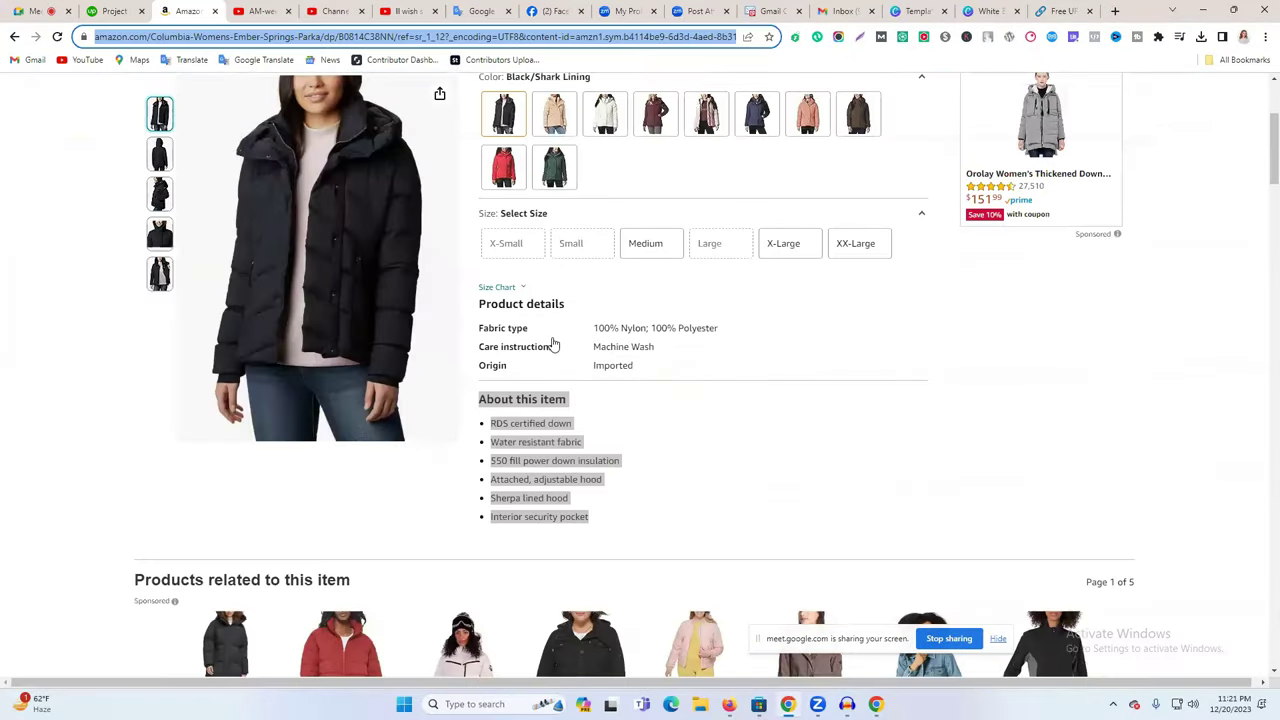
pyautogui.click(535, 230)
pyautogui.moveTo(479, 235); pyautogui.dragTo(814, 234)
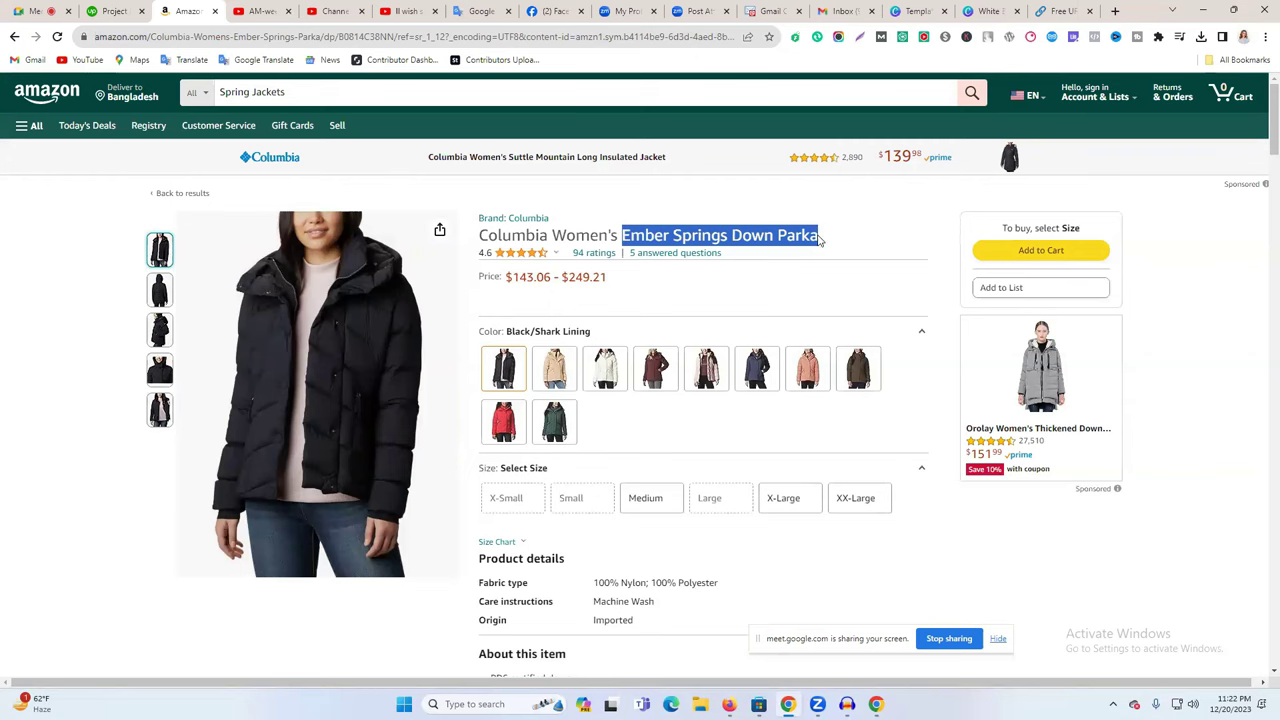
# Back on Pinterest, name the new board "Ember Springs Down Parka" and create it
pyautogui.click(729, 704)
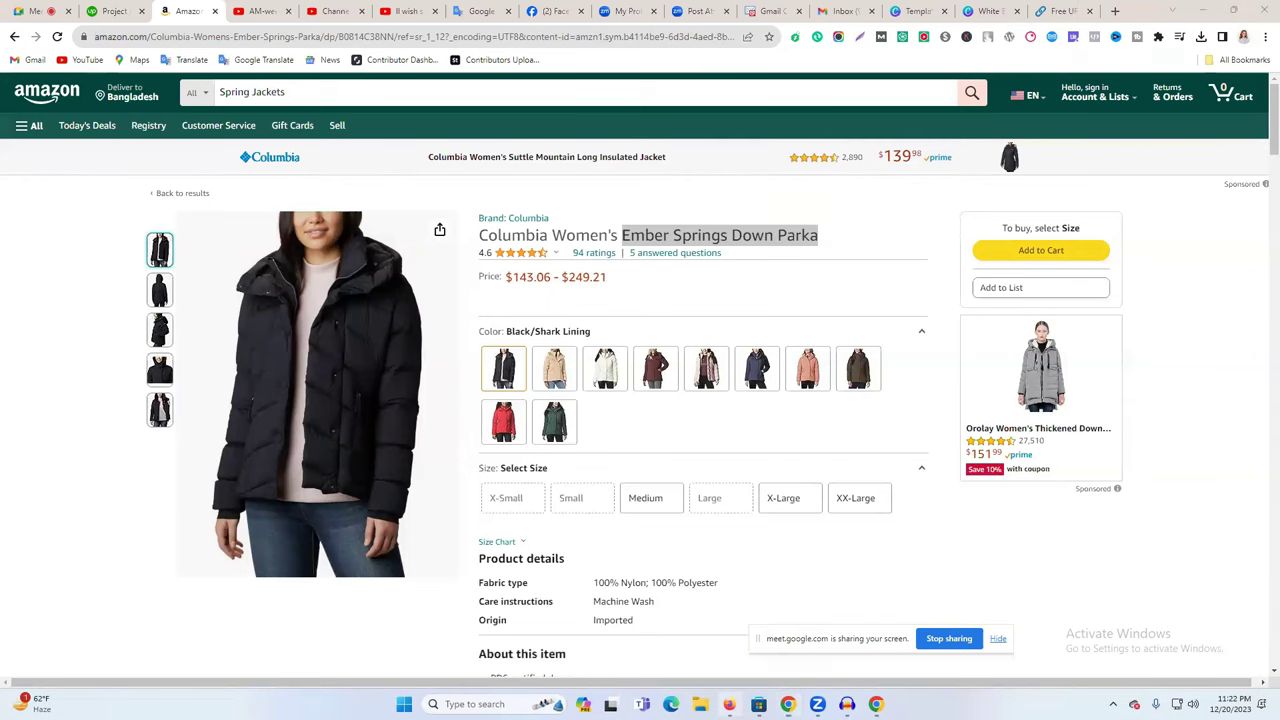
pyautogui.click(100, 14)
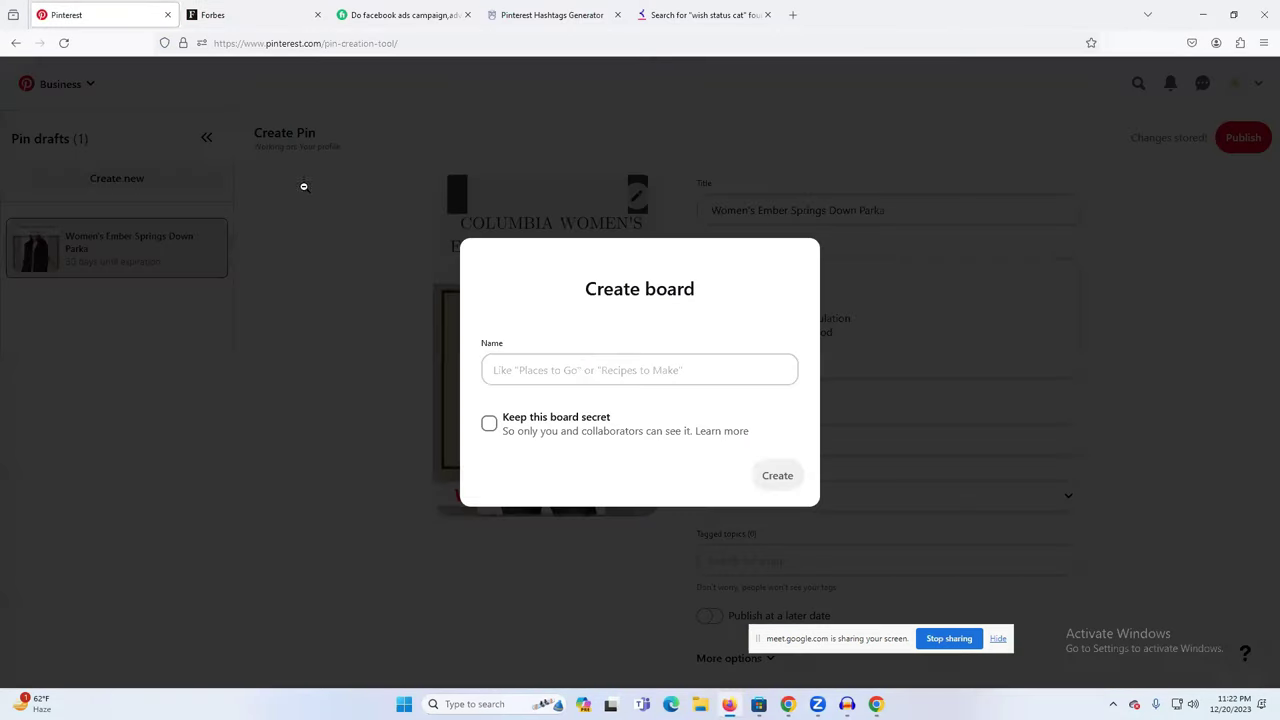
pyautogui.click(576, 369)
pyautogui.write('Ember Springs Down Parka')
pyautogui.click(781, 475)
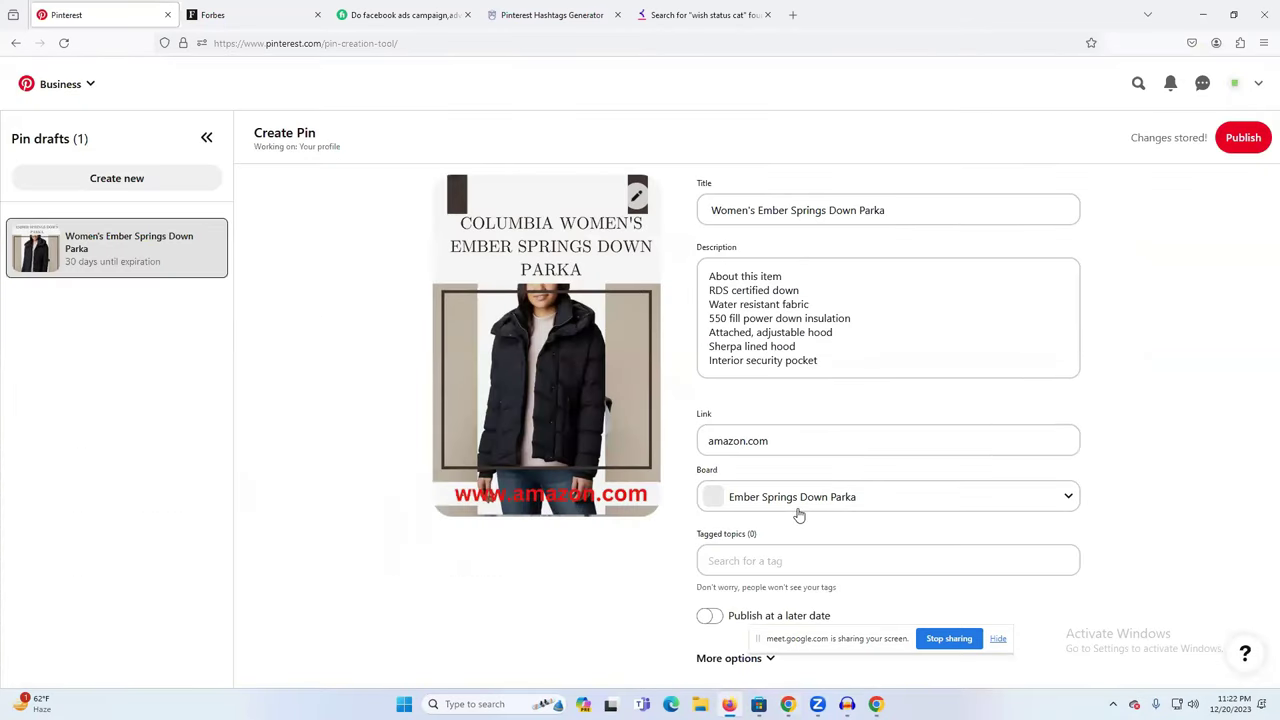
# Publish the pin to the Ember Springs Down Parka board and view the saved boards on the profile
pyautogui.click(797, 505)
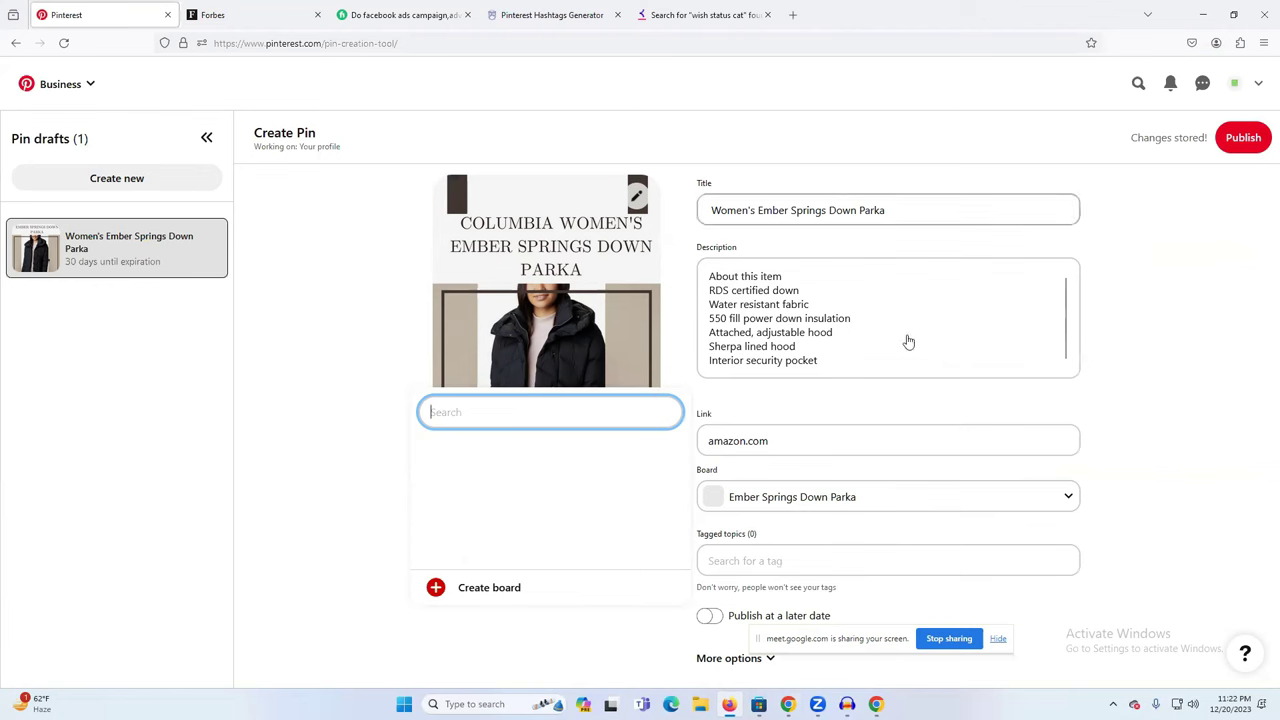
pyautogui.click(1250, 140)
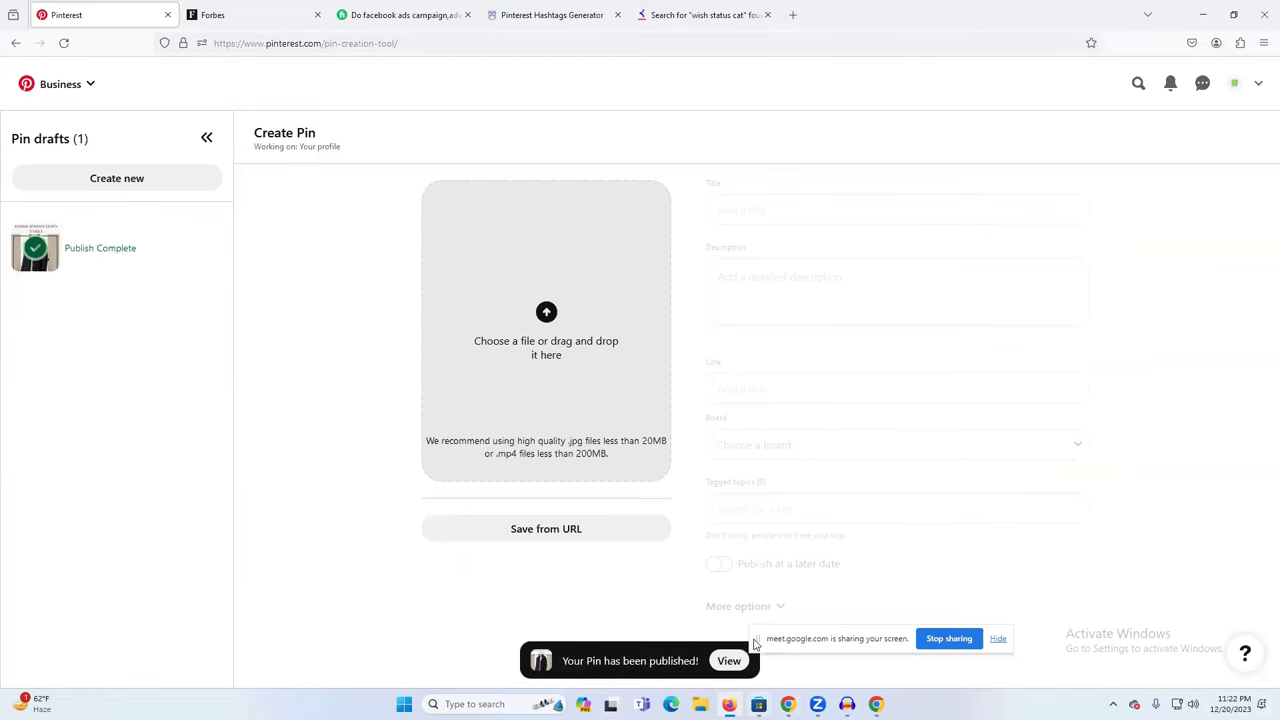
pyautogui.click(1234, 83)
pyautogui.scroll(-3, 820, 368)
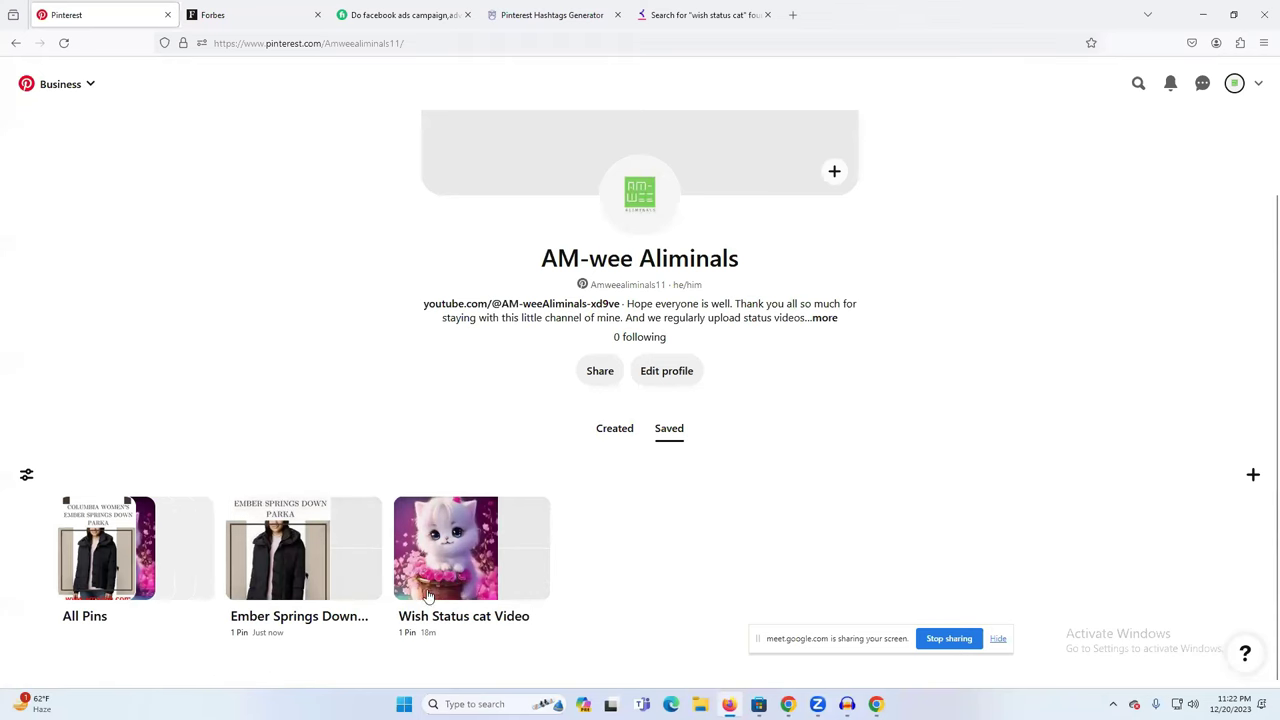
pyautogui.scroll(2, 583, 503)
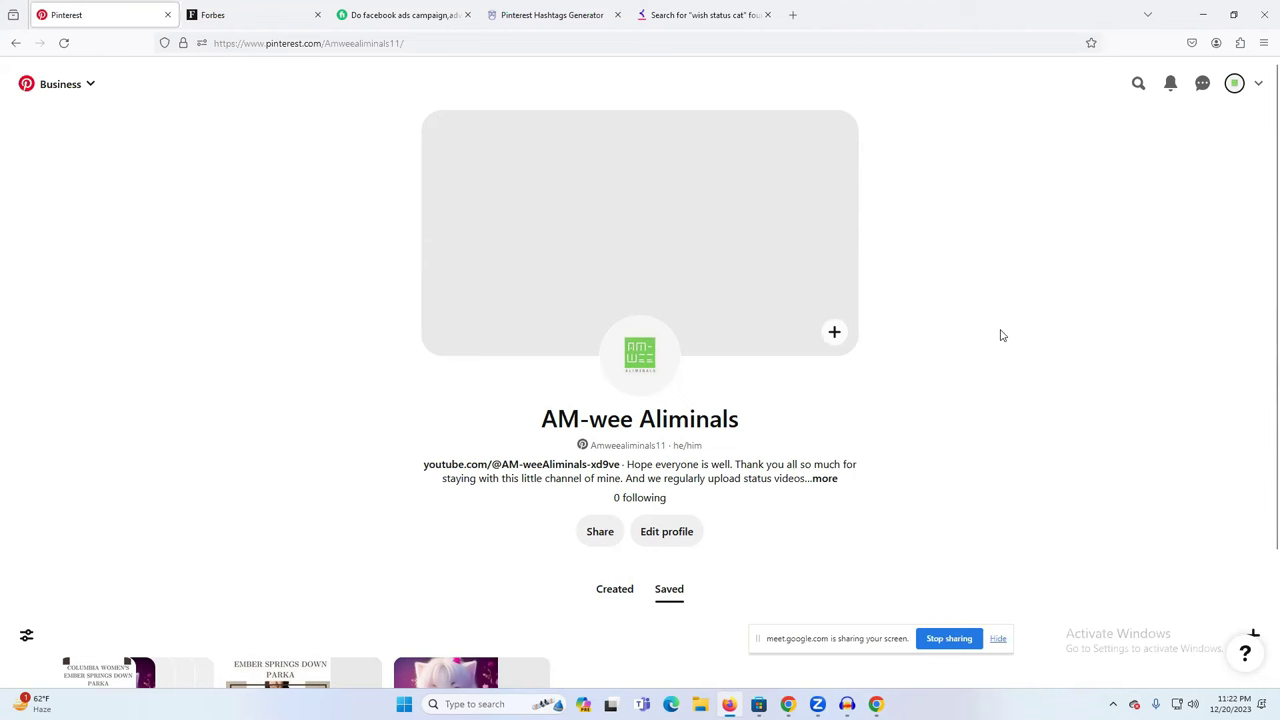
# Close the "wish status cat" search page and search Fiverr for the suggested term "pinterest marketing"
pyautogui.click(716, 17)
pyautogui.click(766, 15)
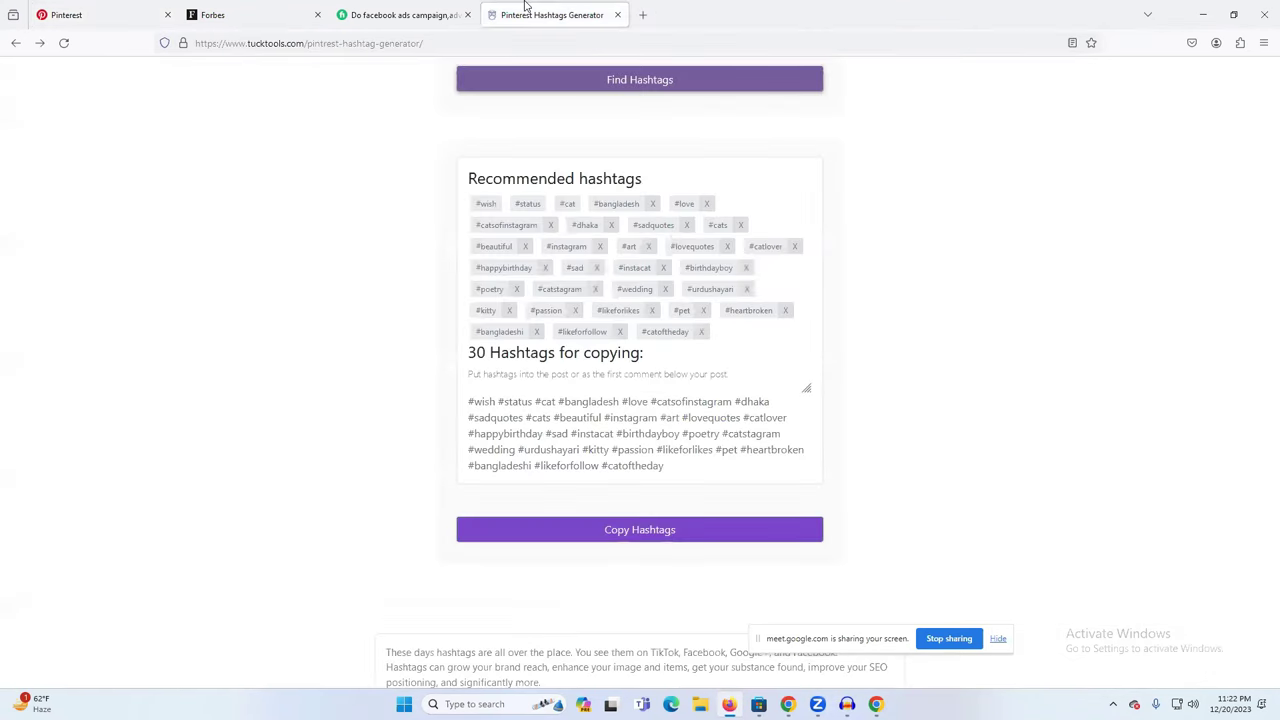
pyautogui.click(400, 15)
pyautogui.scroll(5, 620, 320)
pyautogui.scroll(5, 622, 347)
pyautogui.click(322, 90)
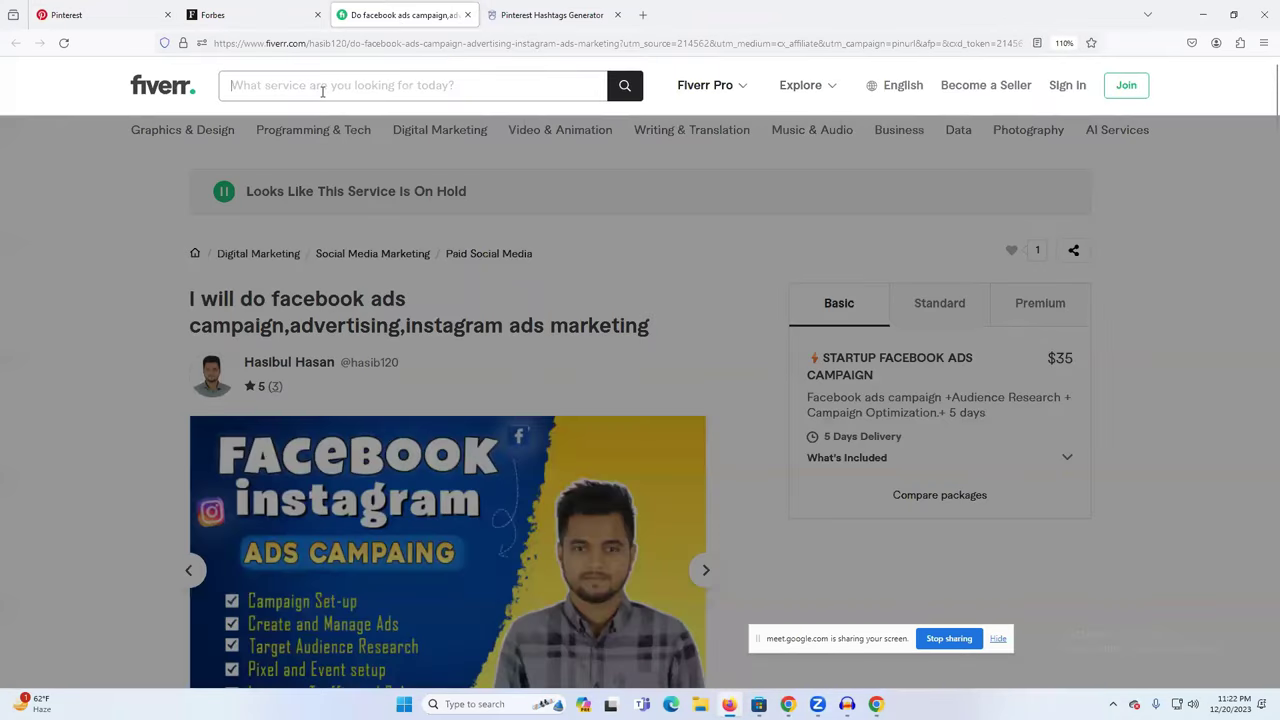
pyautogui.write('pintares')
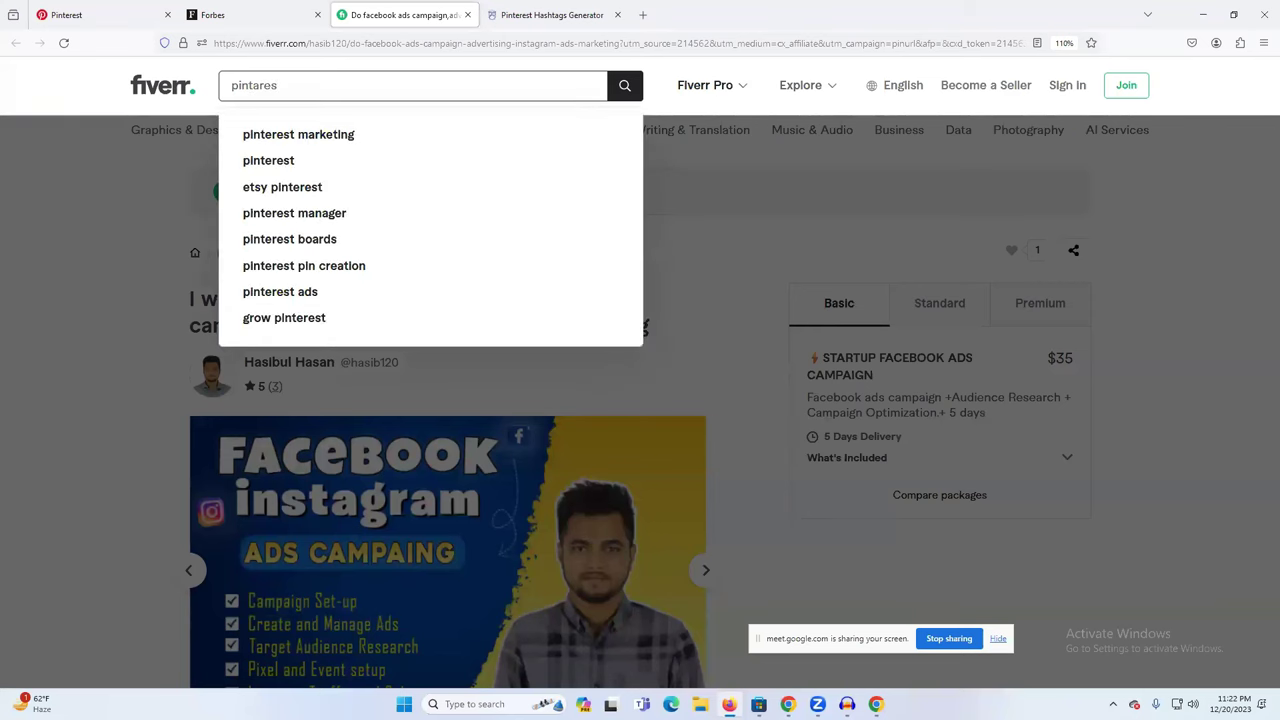
pyautogui.click(303, 135)
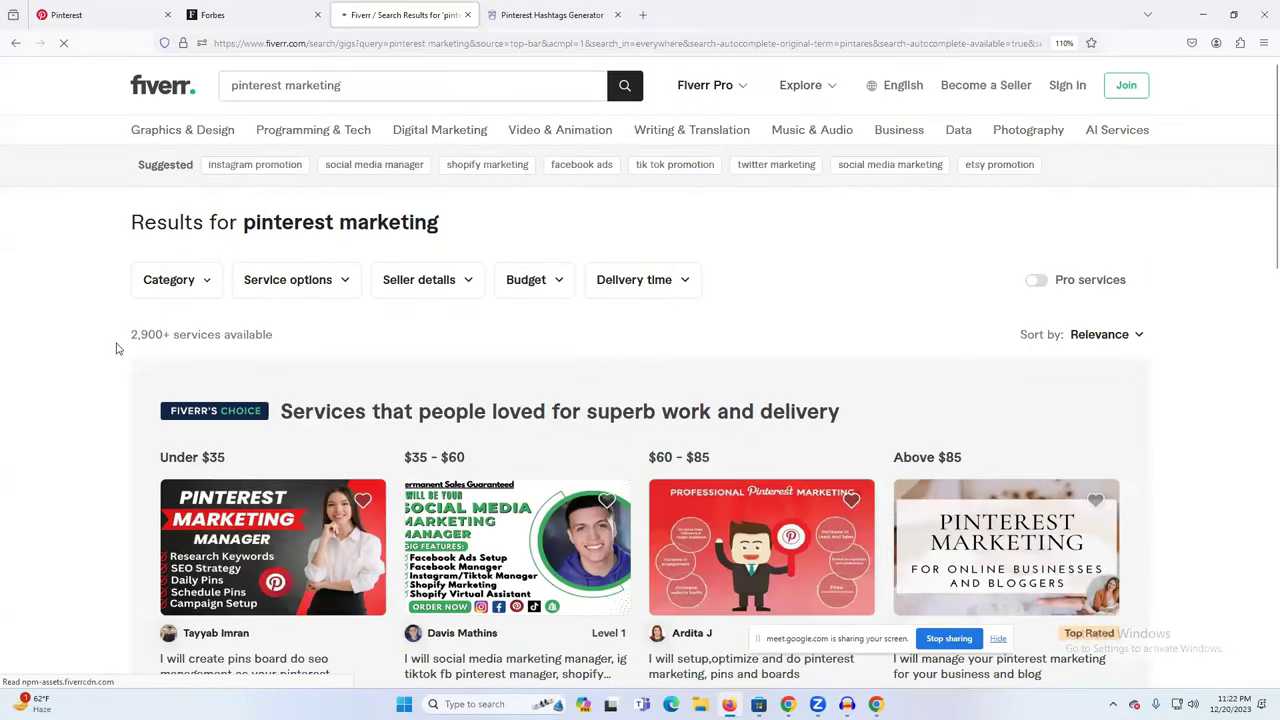
# Examine the number of available Pinterest marketing services on Fiverr and the gigs' offers, ratings and prices
pyautogui.moveTo(124, 335); pyautogui.dragTo(323, 334)
pyautogui.scroll(-3, 672, 358)
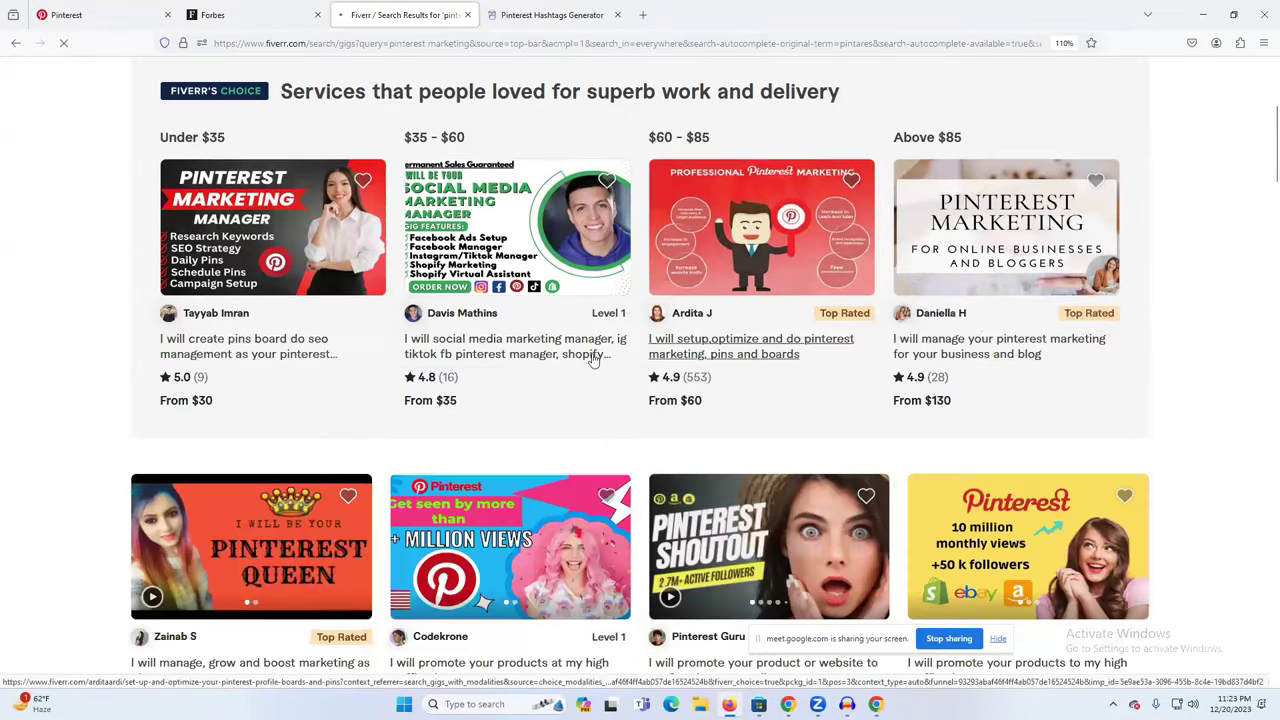
pyautogui.scroll(-1, 369, 310)
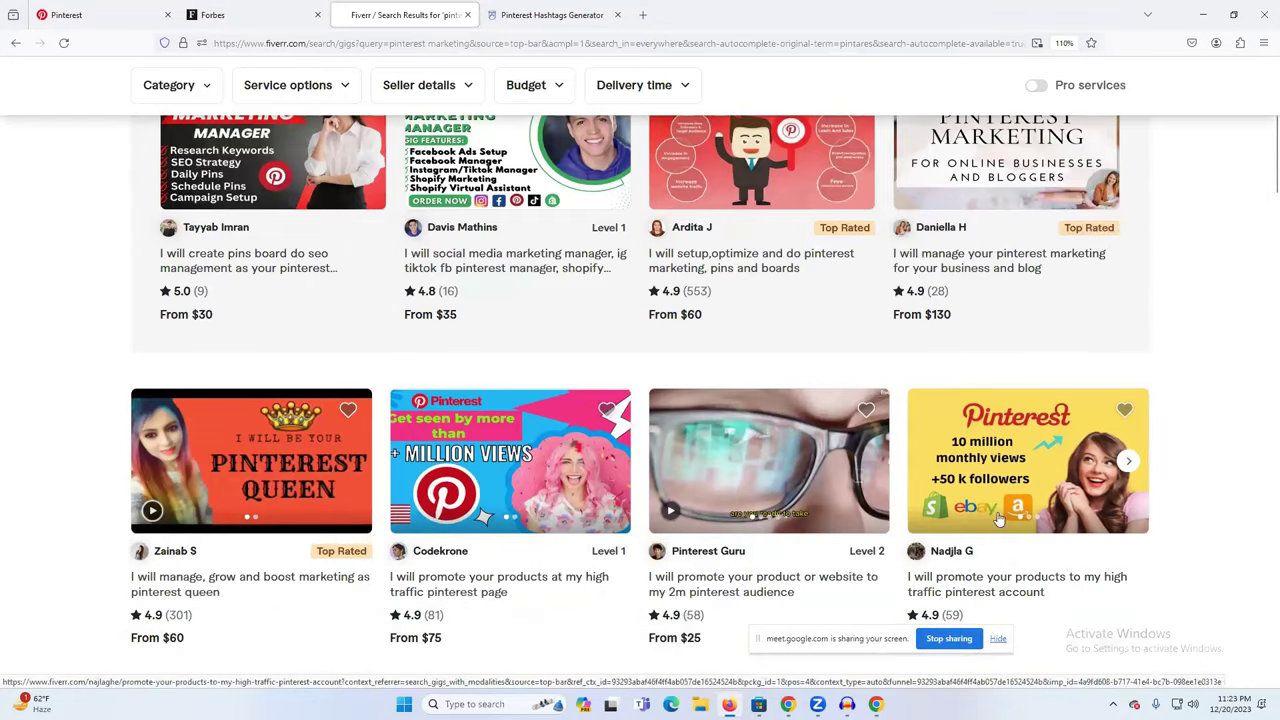
pyautogui.scroll(-1, 950, 492)
pyautogui.scroll(-3, 950, 492)
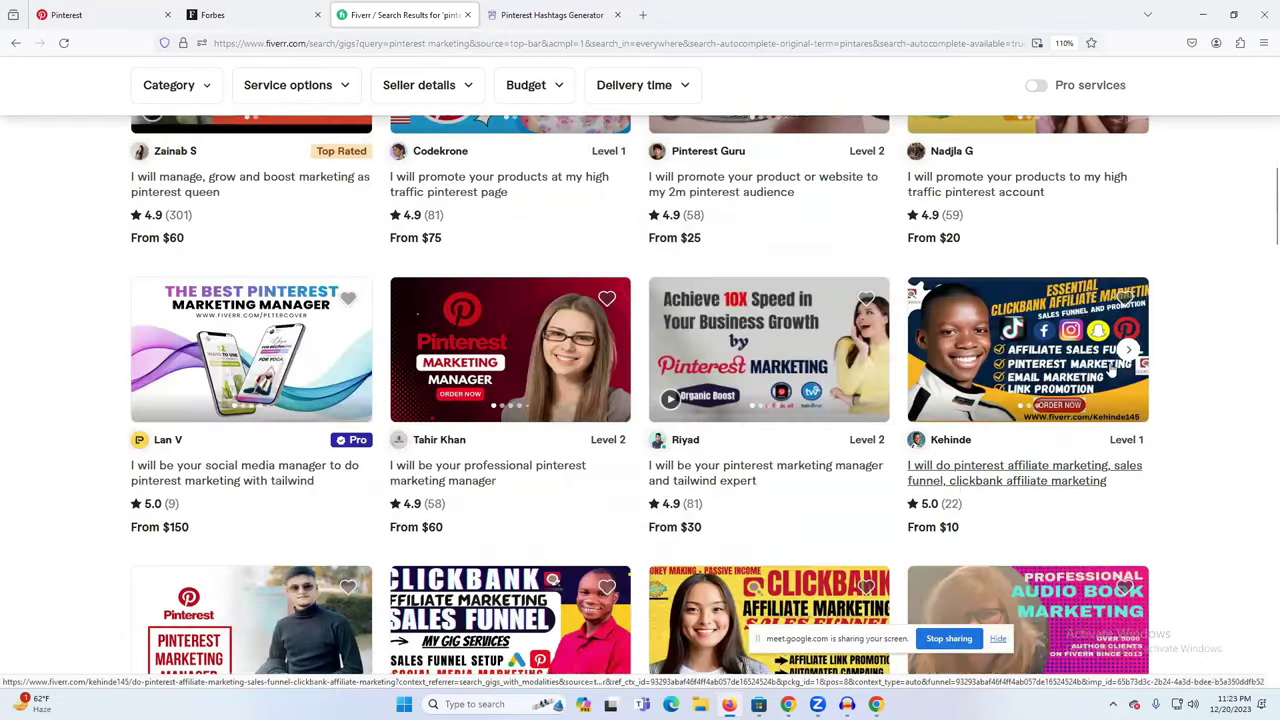
pyautogui.scroll(-3, 483, 509)
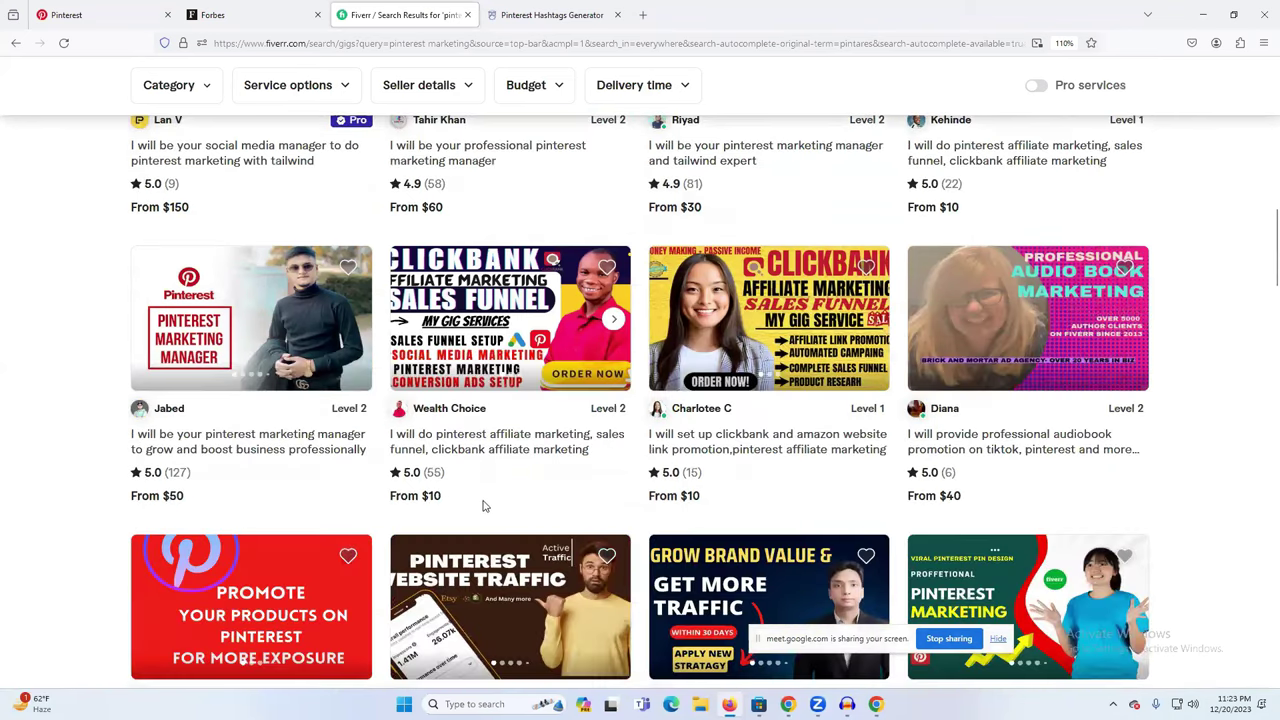
pyautogui.scroll(-3, 483, 505)
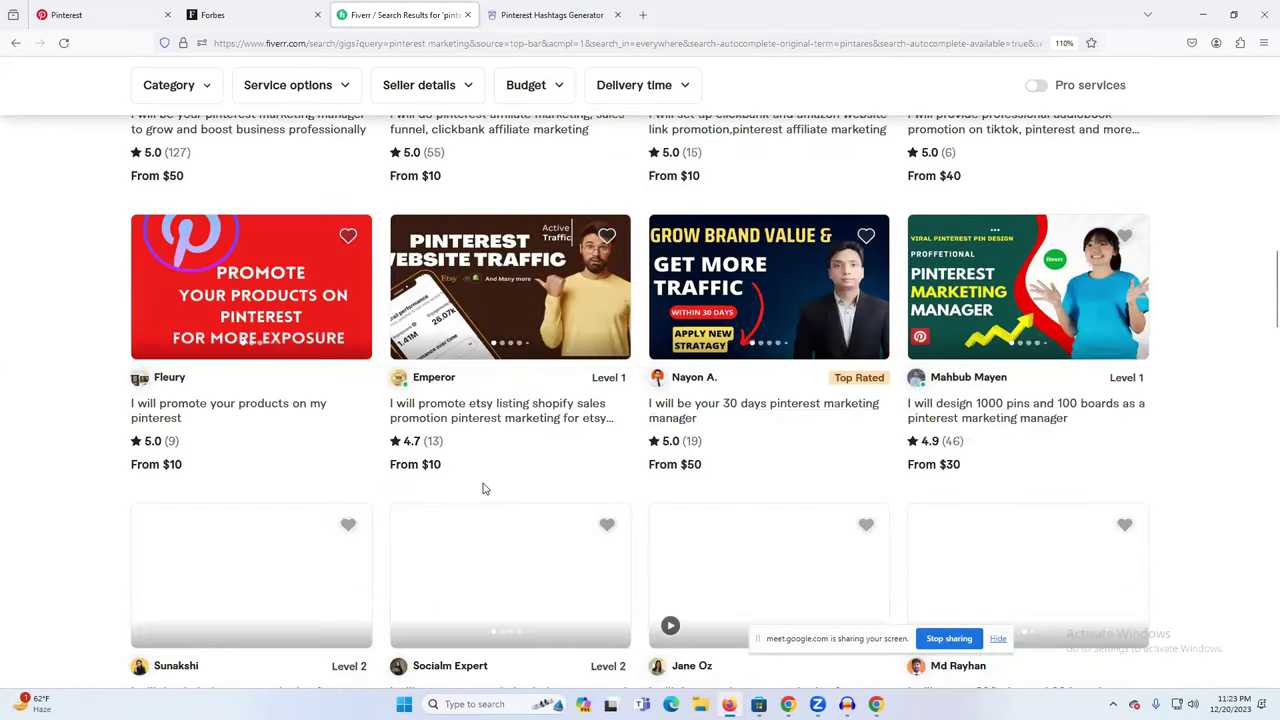
pyautogui.scroll(-3, 483, 488)
pyautogui.scroll(2, 483, 488)
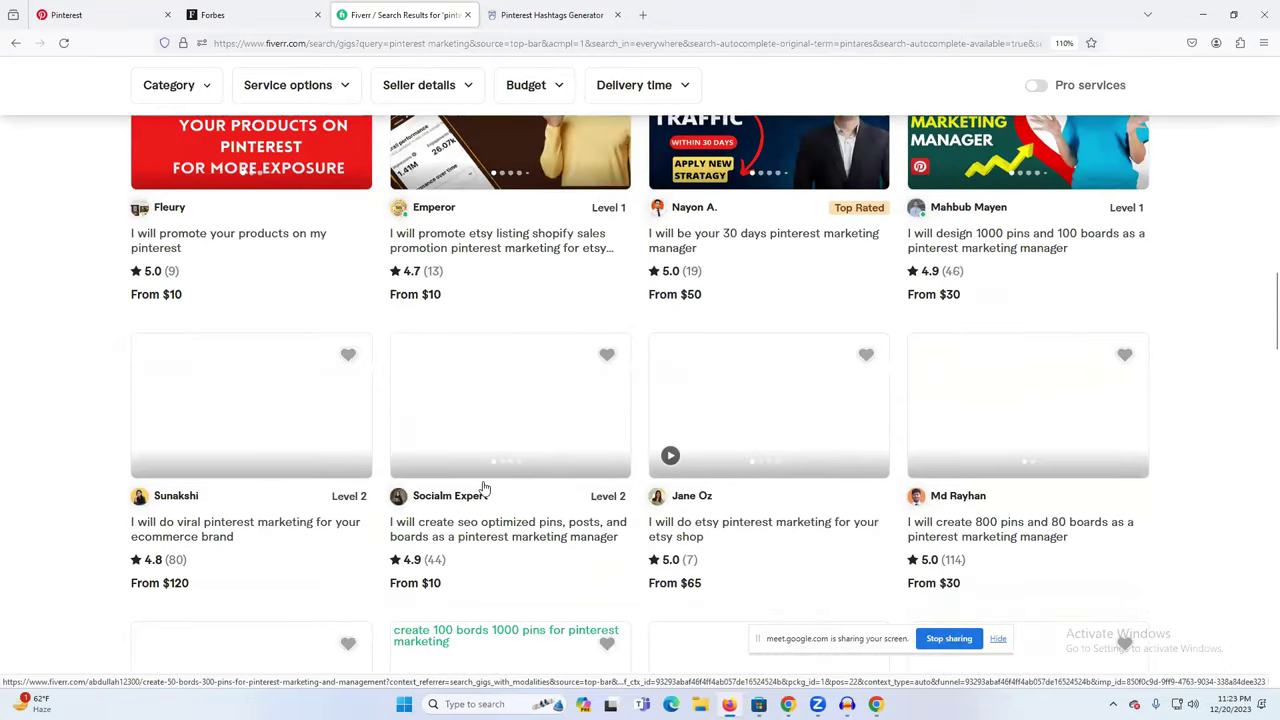
pyautogui.scroll(1, 483, 488)
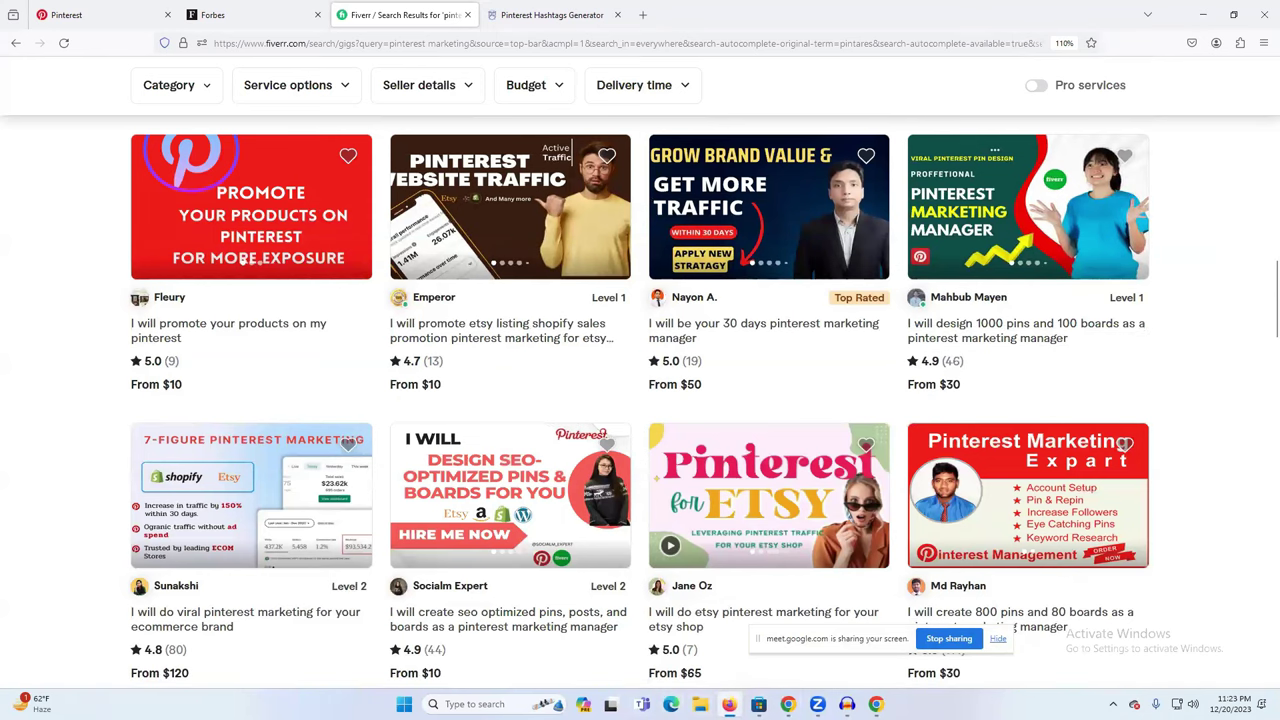
pyautogui.hotkey('alt', 'Tab')
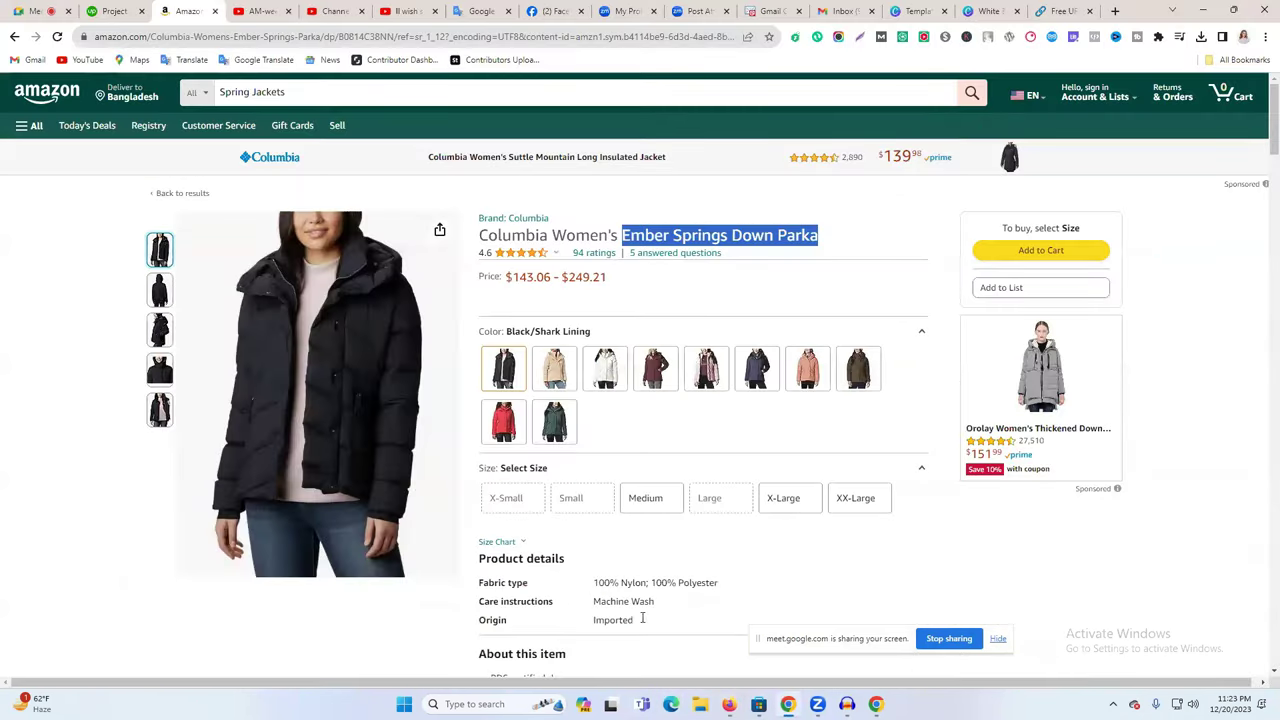
pyautogui.hotkey('alt', 'Tab')
pyautogui.scroll(10, 506, 250)
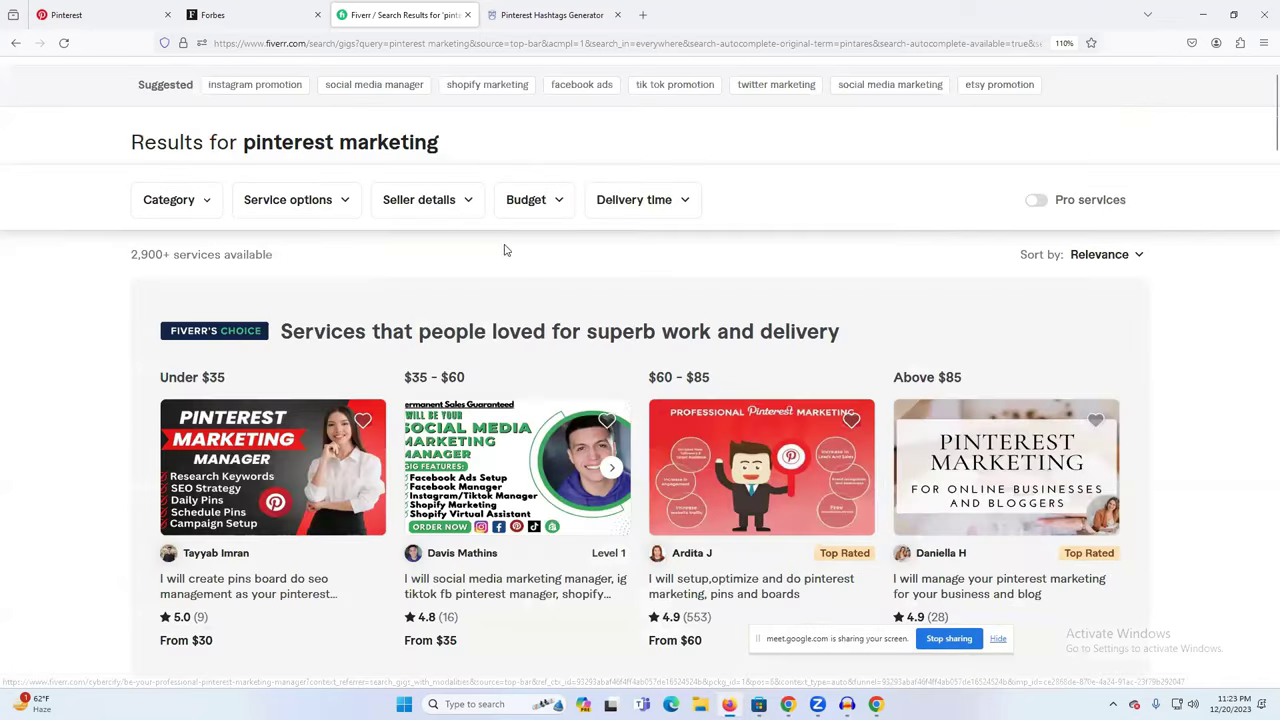
pyautogui.scroll(1, 811, 643)
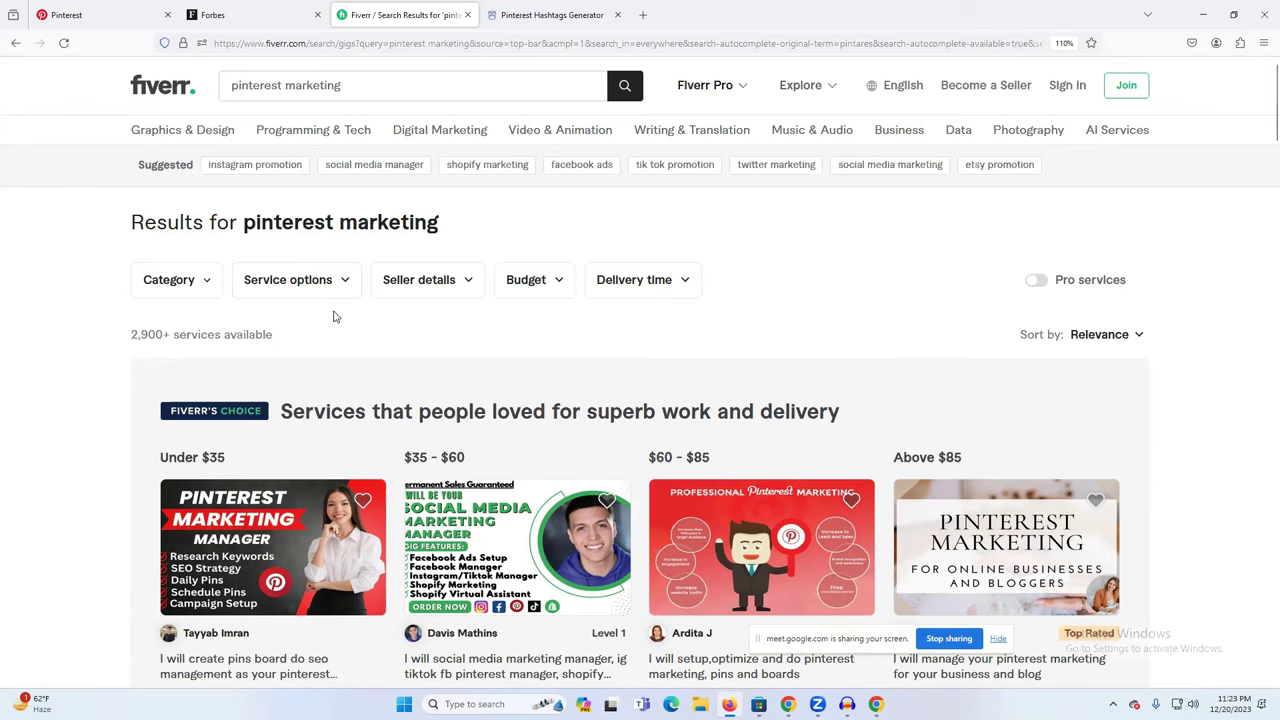
# Switch back to Pinterest, go to the home feed and start a search
pyautogui.click(104, 10)
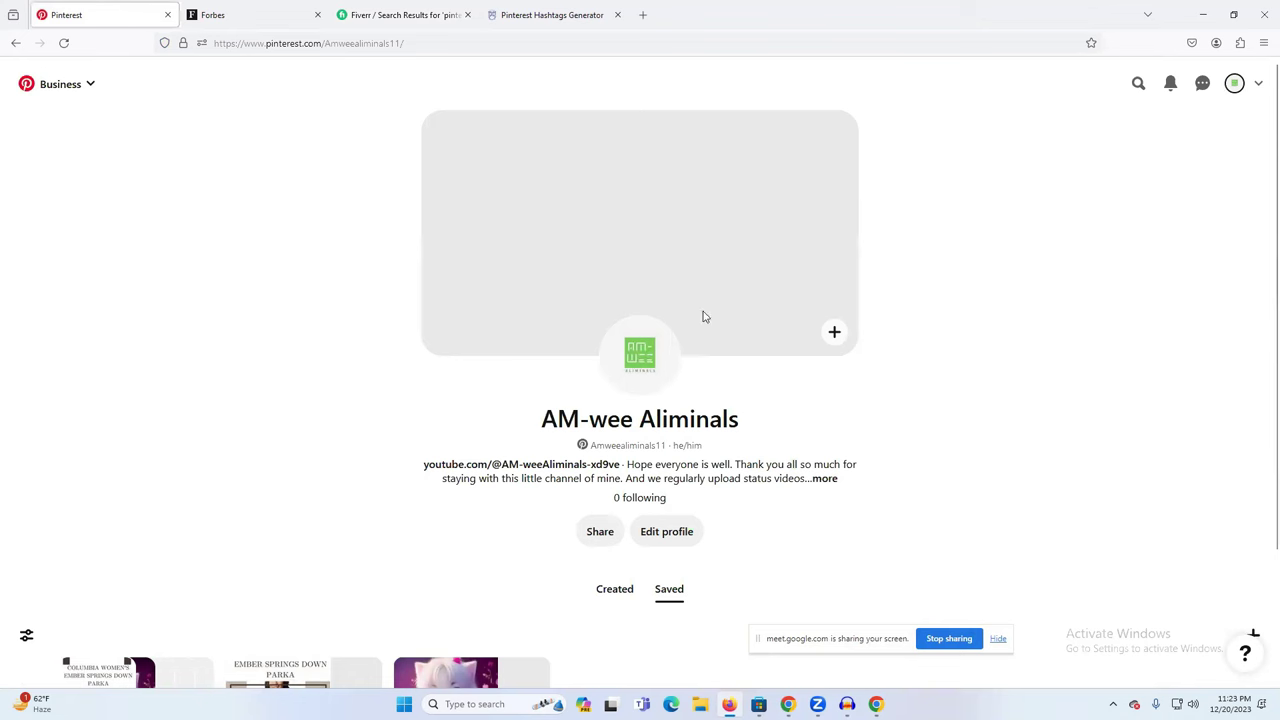
pyautogui.click(63, 88)
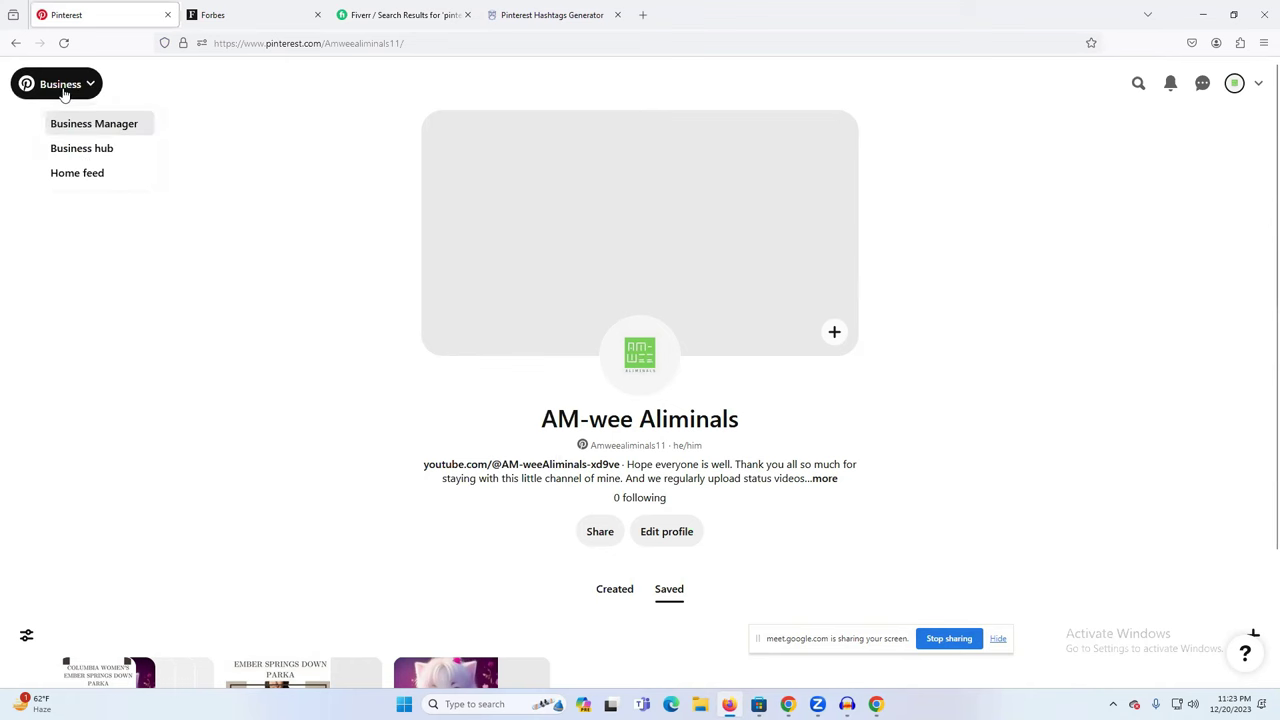
pyautogui.click(86, 176)
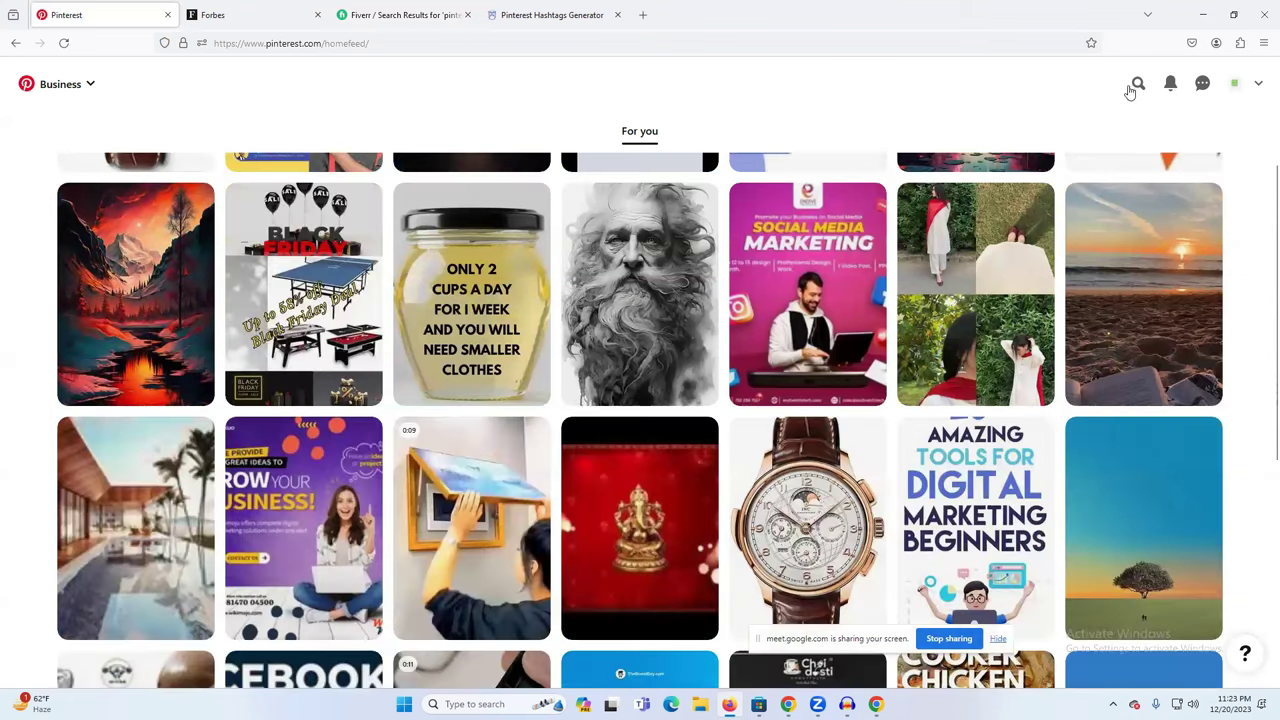
pyautogui.click(1136, 85)
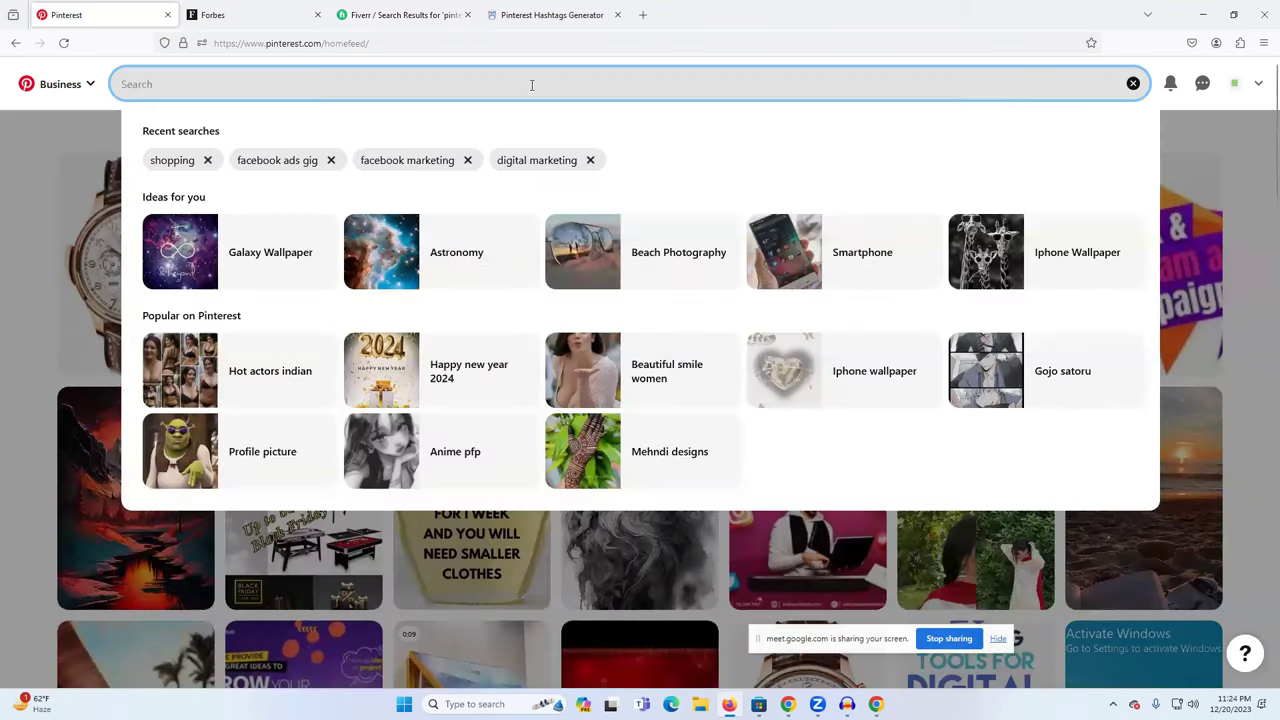